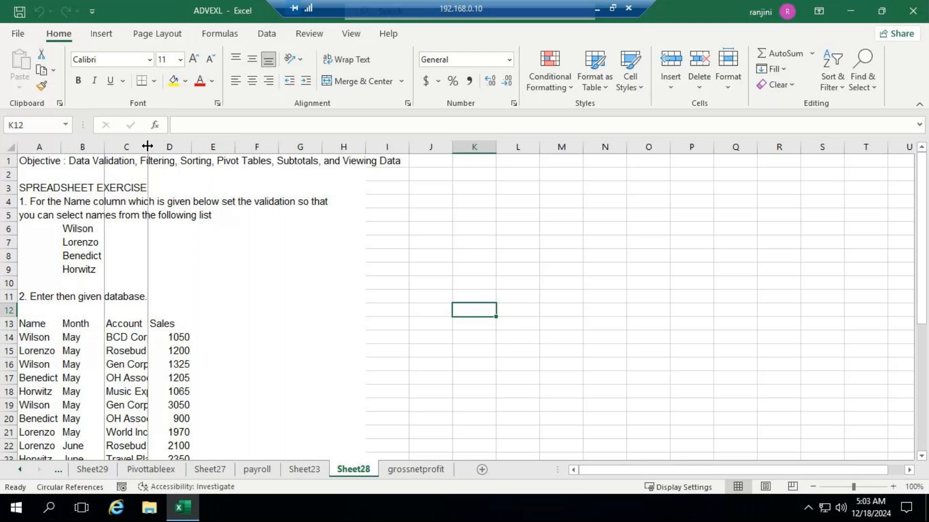
# - Widen the Account column on Sheet28 and copy the sales database A13:D32 into a new worksheet
pyautogui.moveTo(147, 146); pyautogui.dragTo(177, 201)
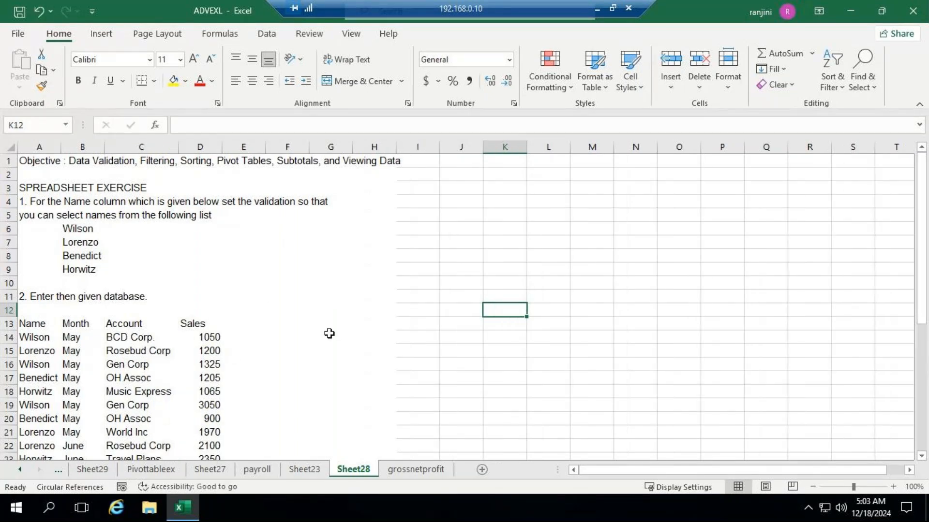
pyautogui.scroll(-3, 329, 332)
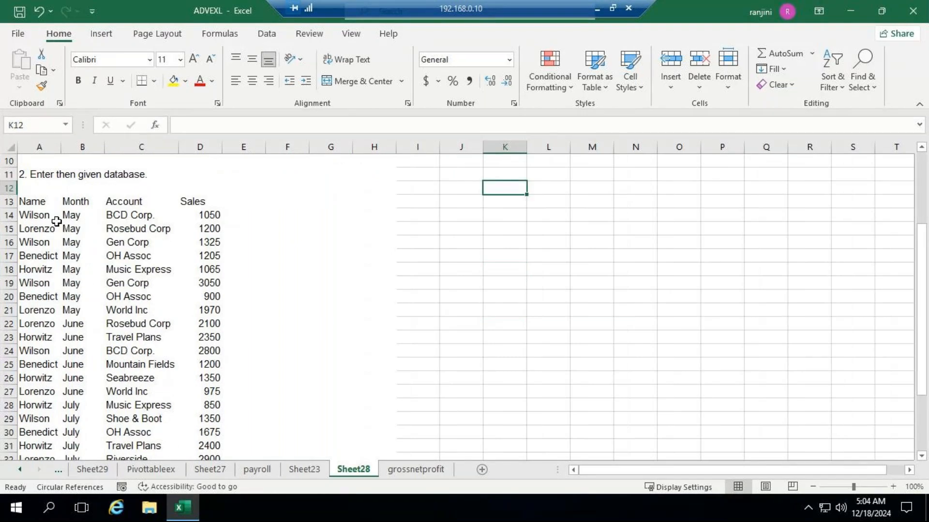
pyautogui.moveTo(39, 201); pyautogui.dragTo(218, 362)
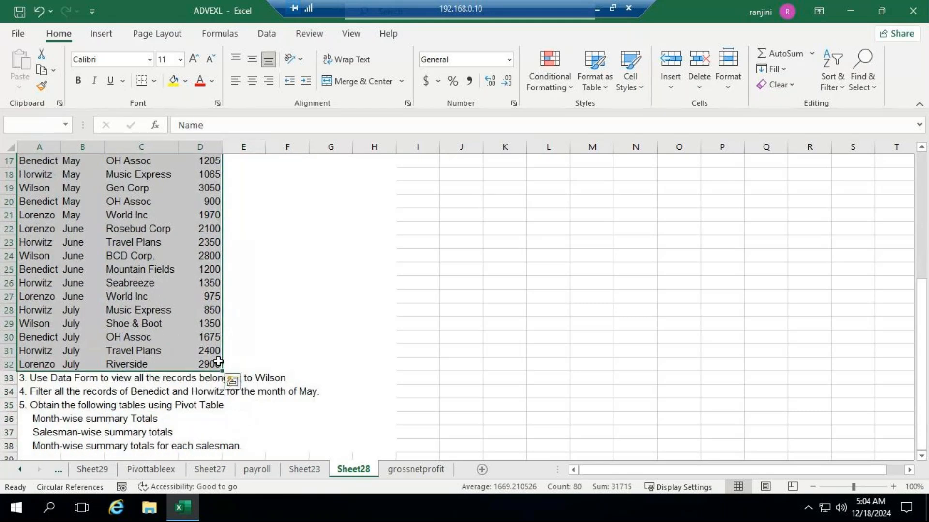
pyautogui.hotkey('ctrl', 'c')
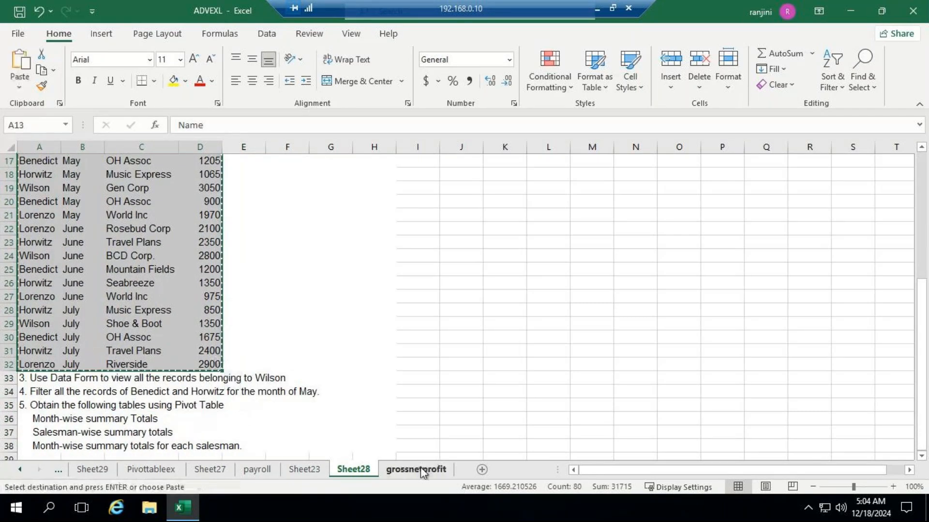
pyautogui.click(483, 470)
pyautogui.hotkey('ctrl', 'v')
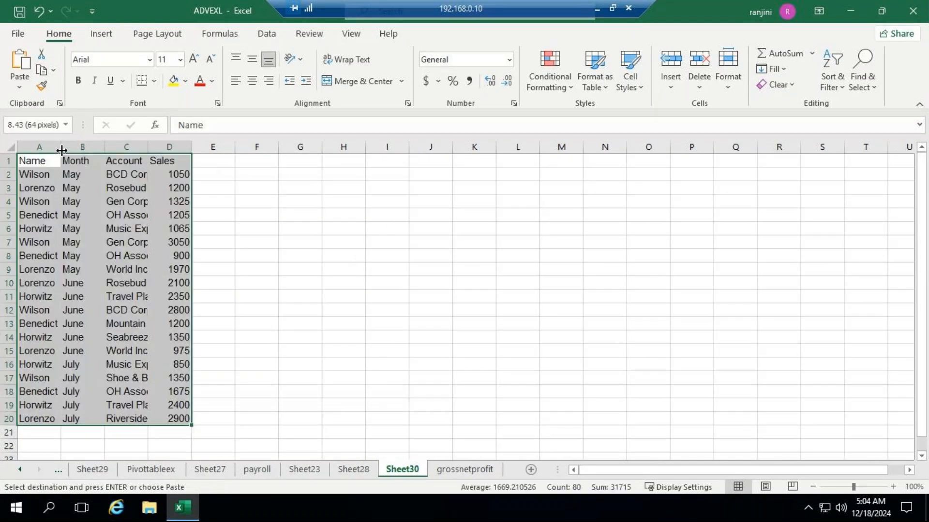
# - Widen the Account column in the pasted data and clear the salesperson names in A2:A20
pyautogui.moveTo(148, 141); pyautogui.dragTo(149, 141)
pyautogui.doubleClick(148, 142)
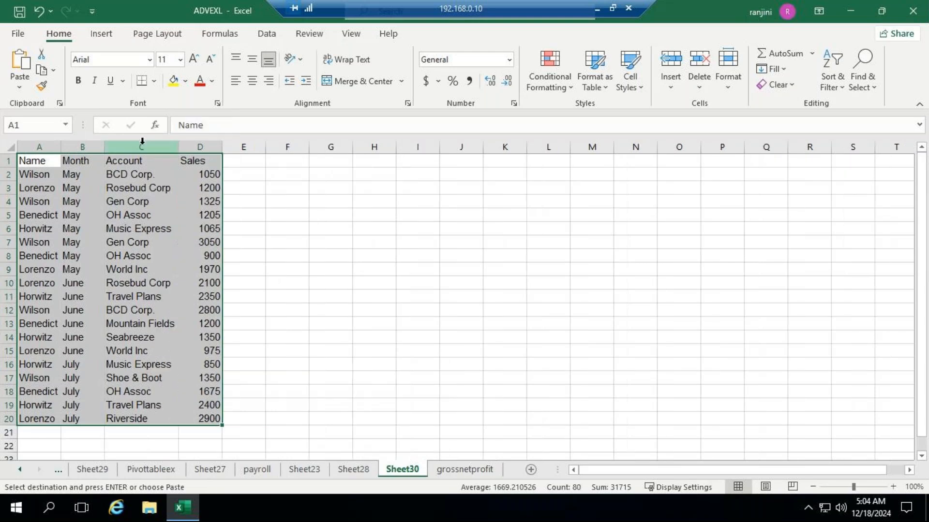
pyautogui.moveTo(33, 177); pyautogui.dragTo(27, 415)
pyautogui.press('Delete')
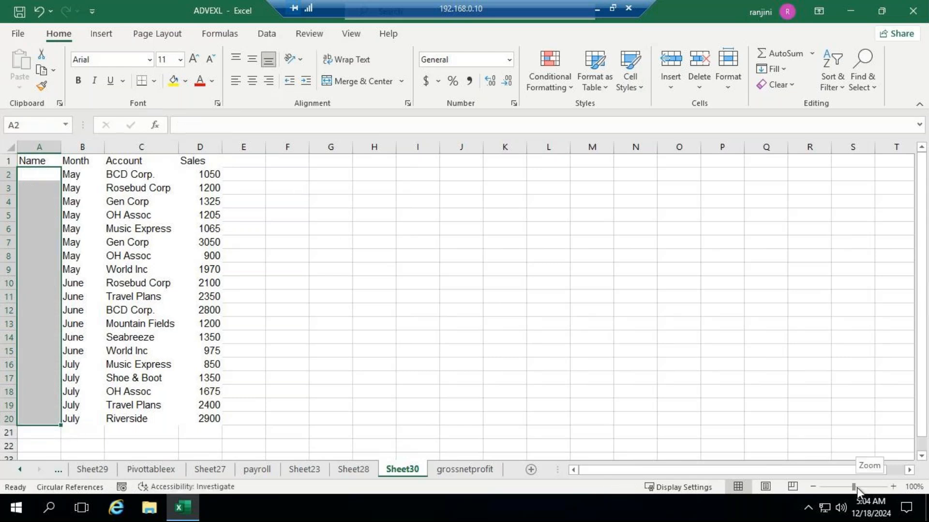
# - Review the exercise instructions, the list of allowed names and the original database on Sheet28
pyautogui.moveTo(856, 489); pyautogui.dragTo(858, 487)
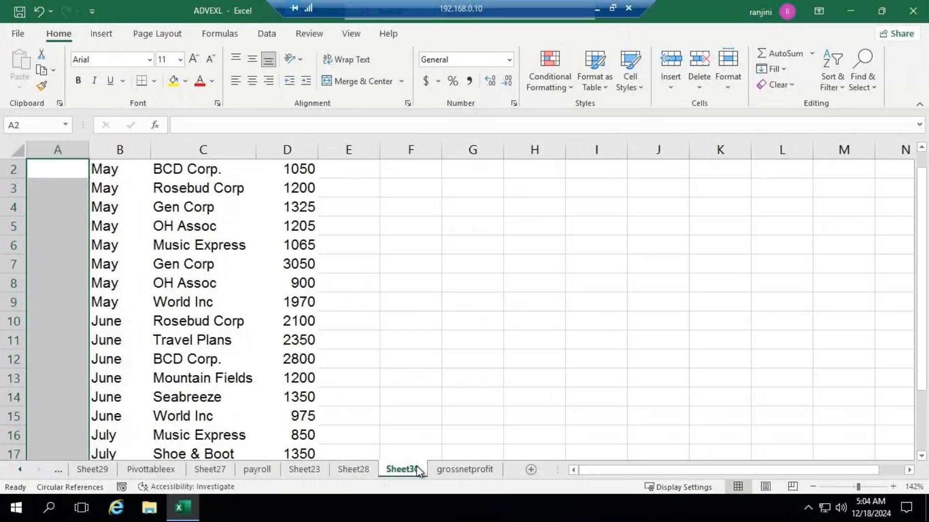
pyautogui.click(353, 469)
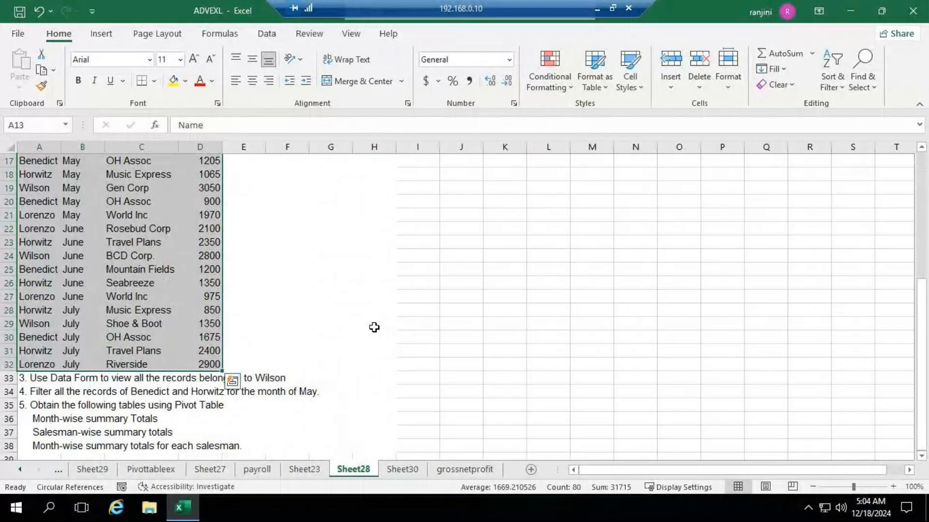
pyautogui.scroll(6, 373, 326)
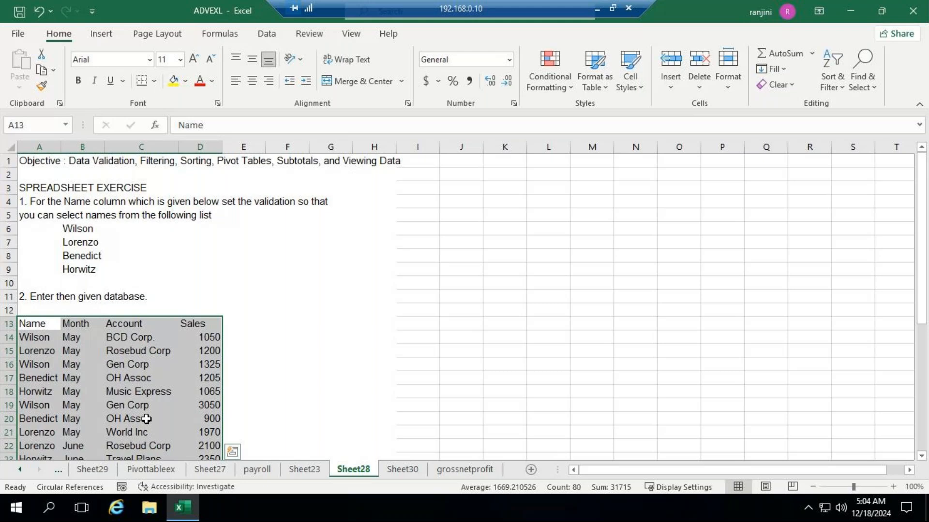
pyautogui.scroll(-2, 145, 370)
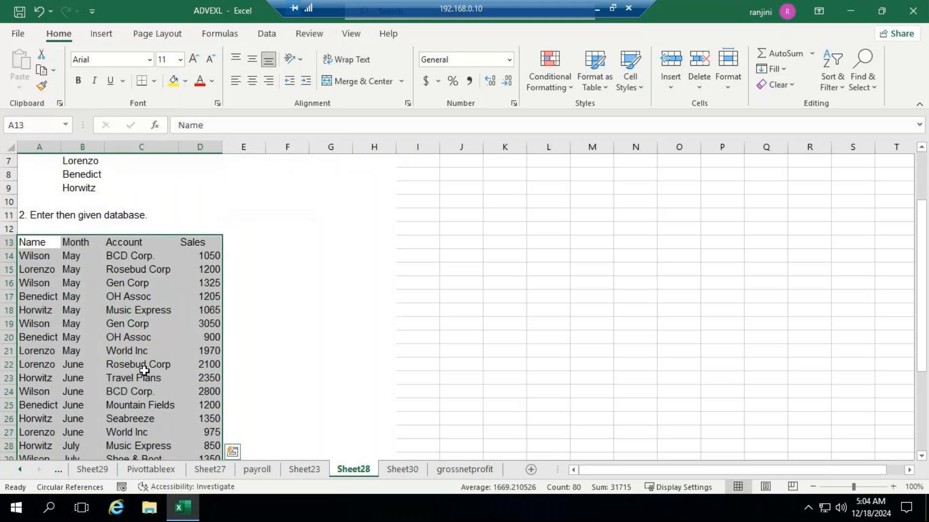
pyautogui.scroll(-2, 145, 371)
pyautogui.scroll(3, 144, 371)
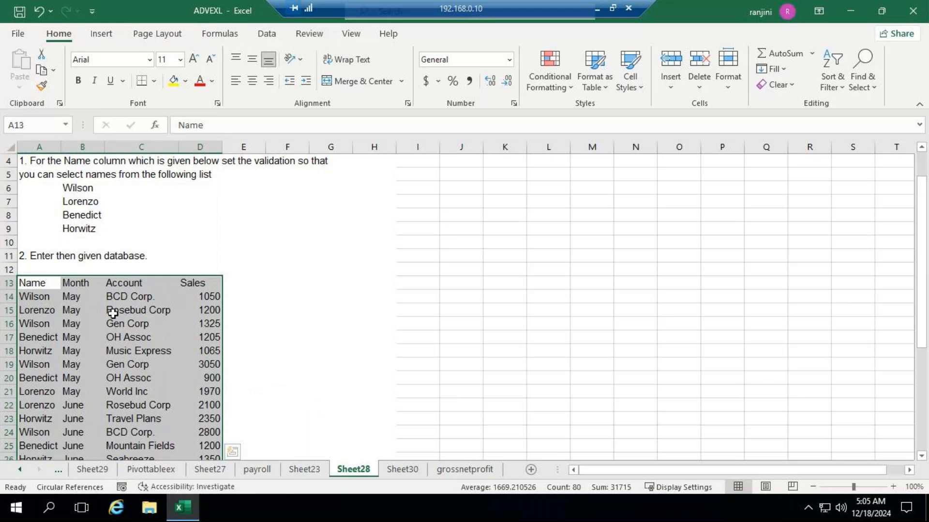
pyautogui.scroll(1, 168, 258)
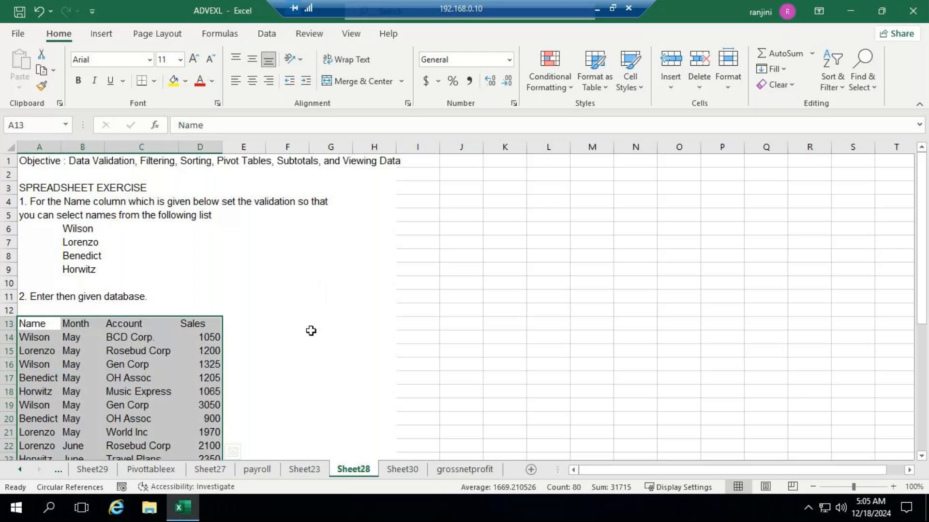
# - Open the Data Validation settings for the empty Name cells A2:A20 on Sheet30
pyautogui.click(403, 470)
pyautogui.scroll(1, 431, 335)
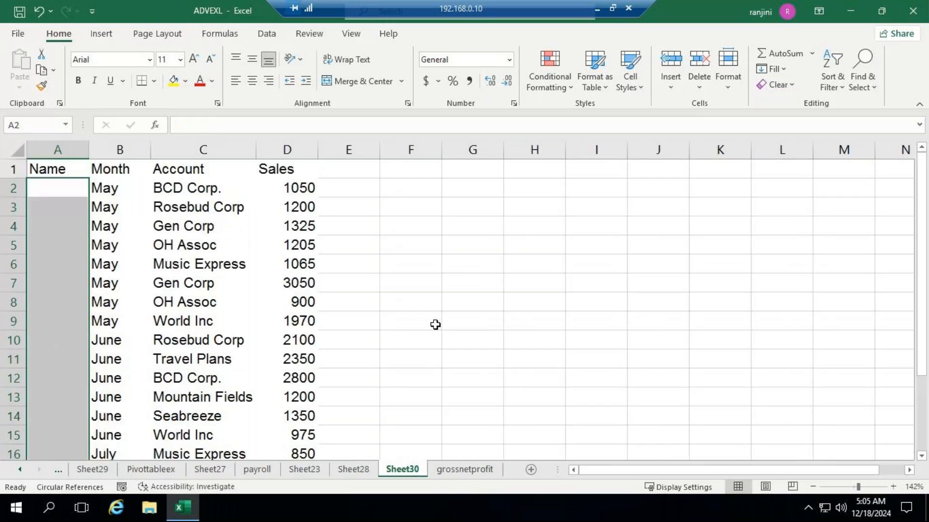
pyautogui.click(397, 245)
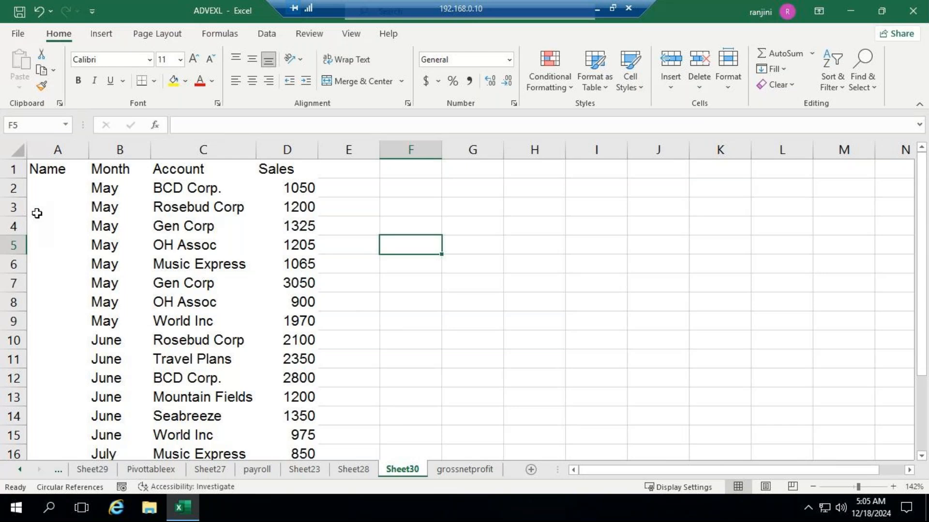
pyautogui.click(854, 486)
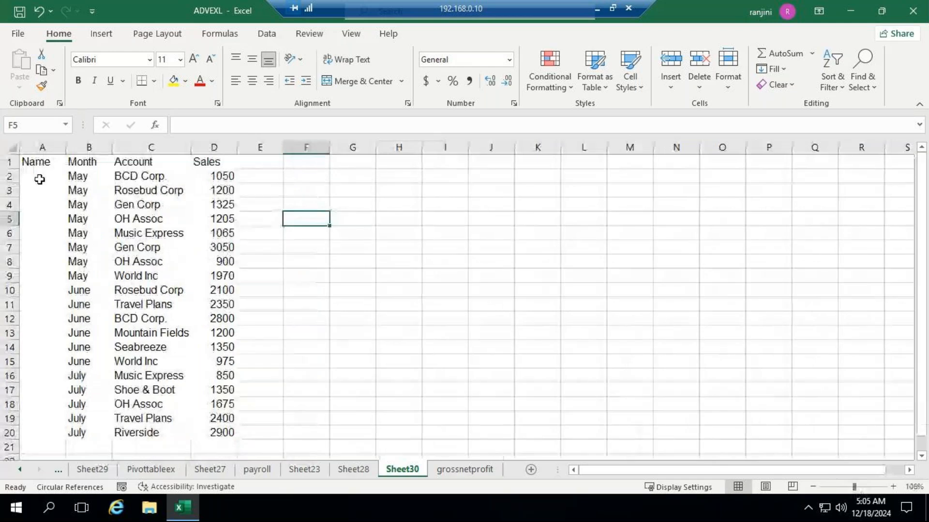
pyautogui.moveTo(39, 179); pyautogui.dragTo(63, 434)
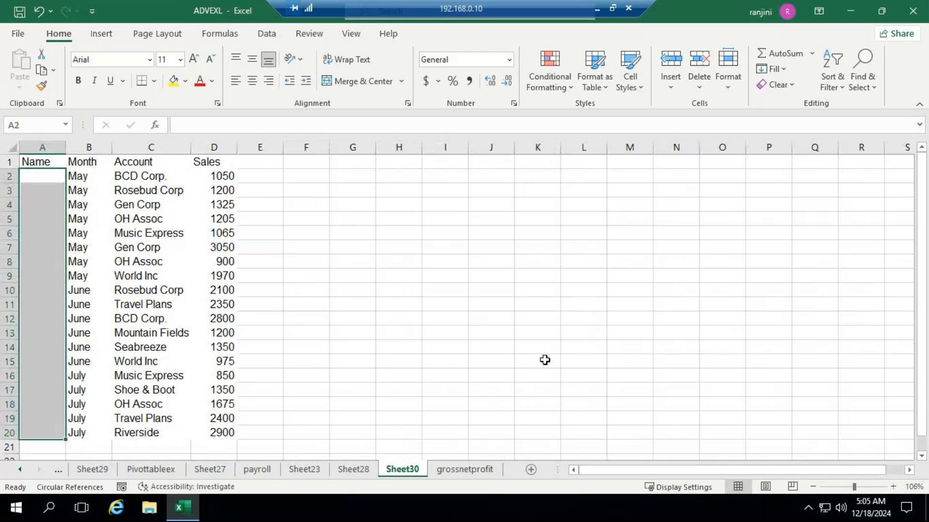
pyautogui.click(274, 39)
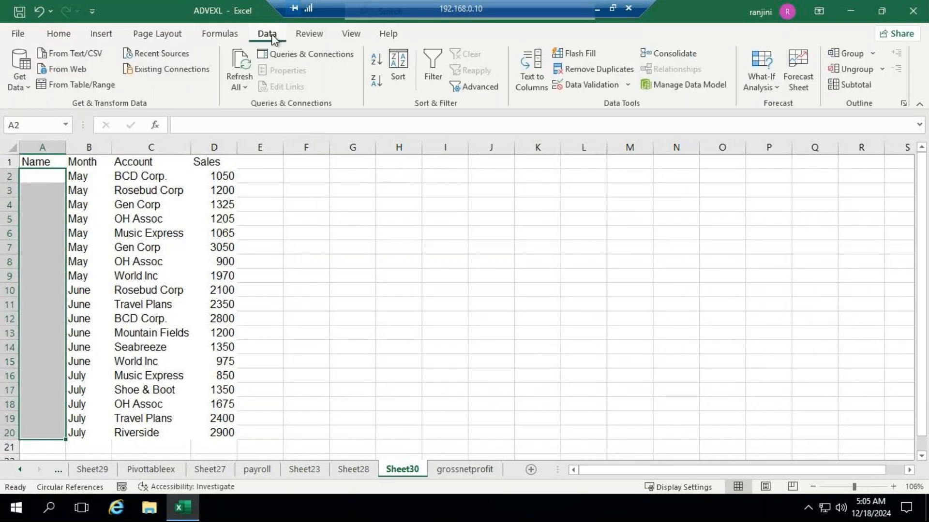
pyautogui.click(628, 87)
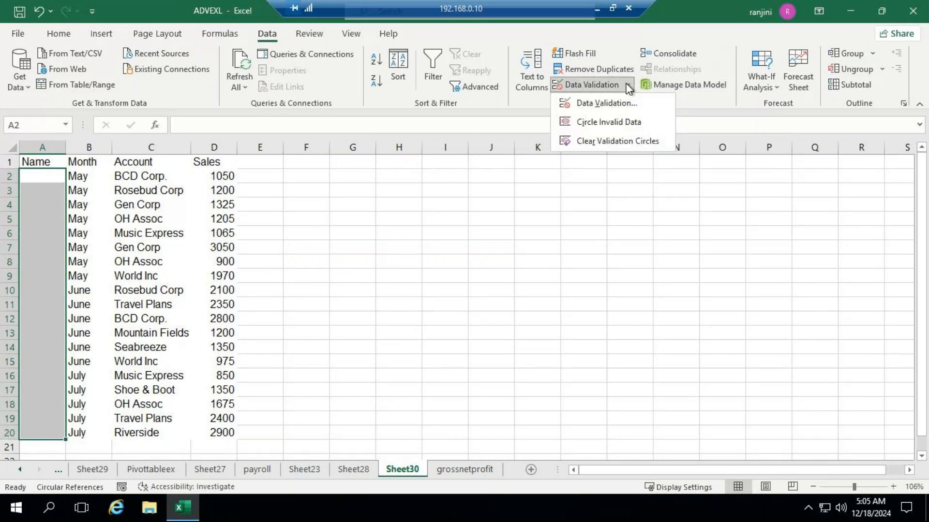
pyautogui.click(595, 106)
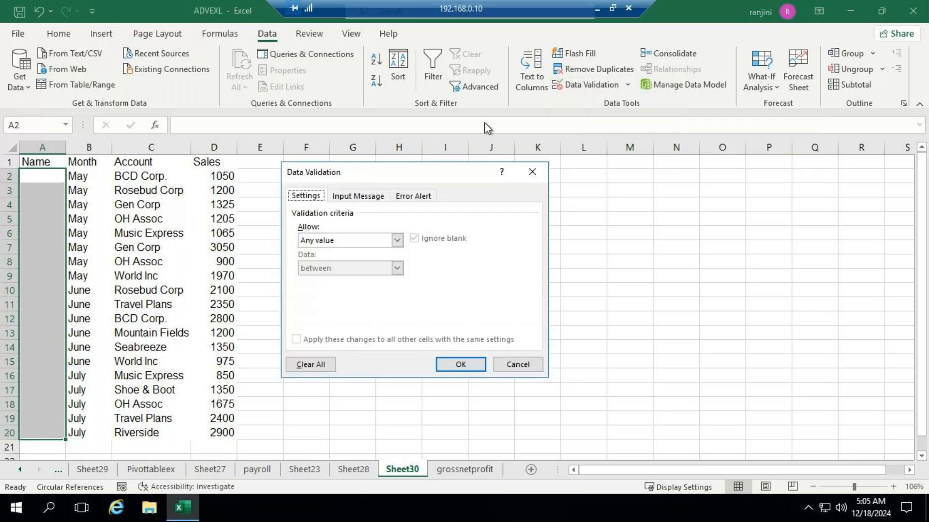
pyautogui.moveTo(373, 173); pyautogui.dragTo(517, 117)
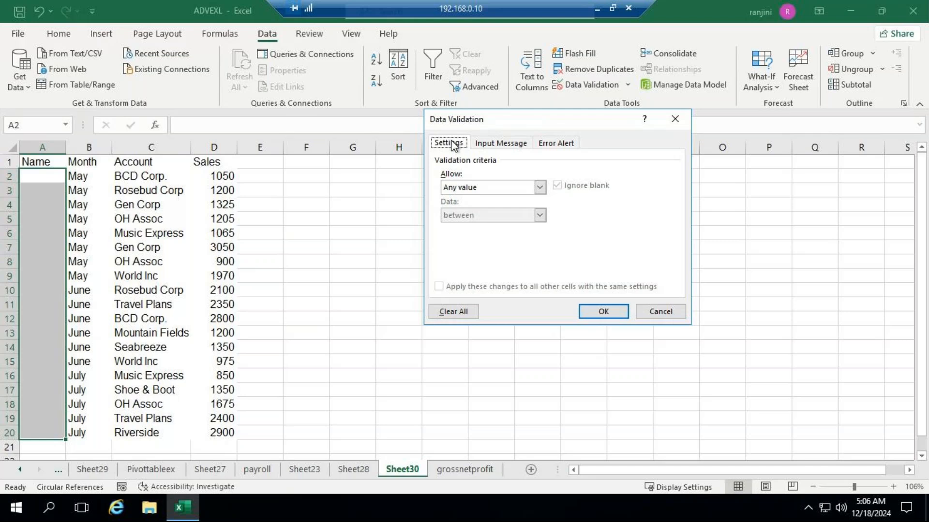
# - Set the validation to allow a List, with the exercise's four salesperson names as a comma-separated source
pyautogui.click(472, 188)
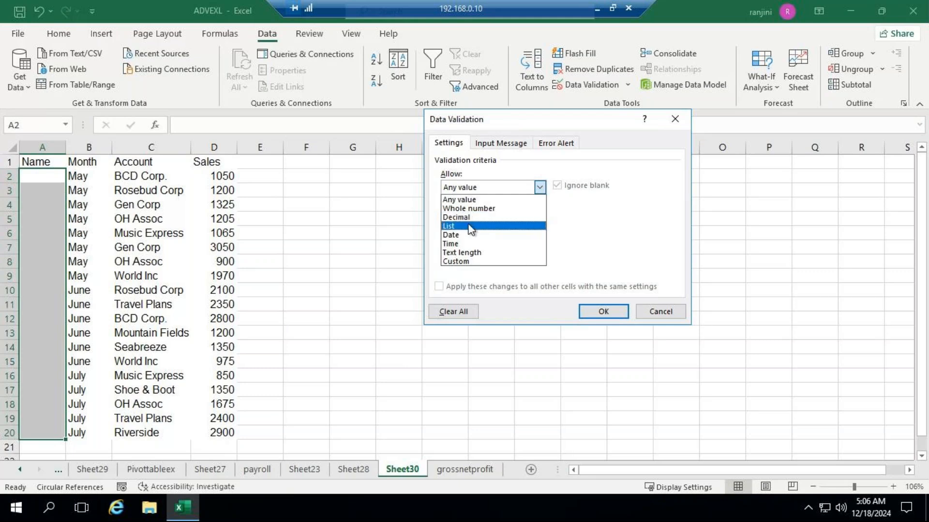
pyautogui.click(470, 225)
pyautogui.click(463, 242)
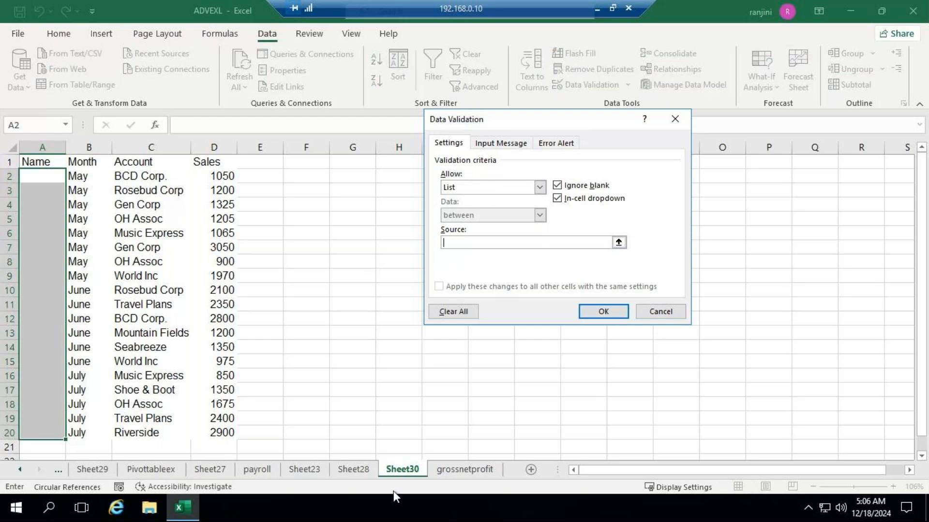
pyautogui.click(355, 469)
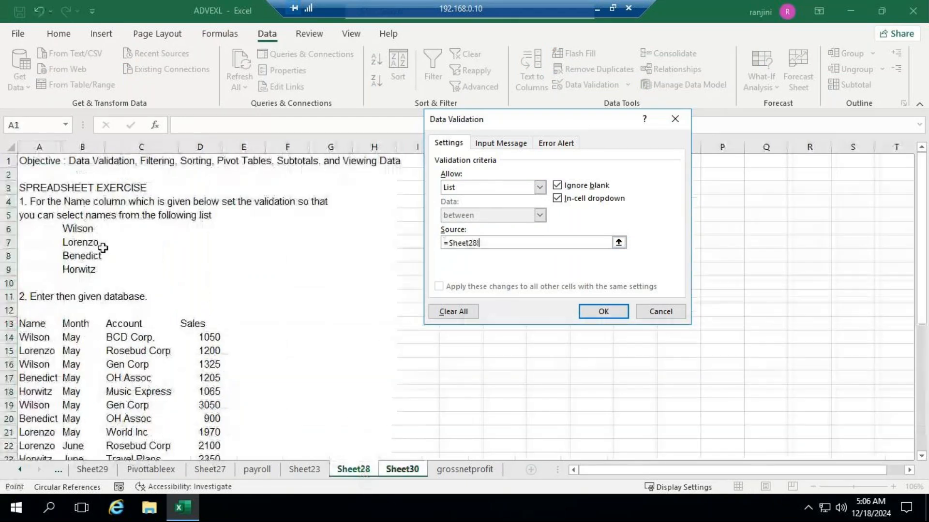
pyautogui.click(484, 242)
pyautogui.write('W')
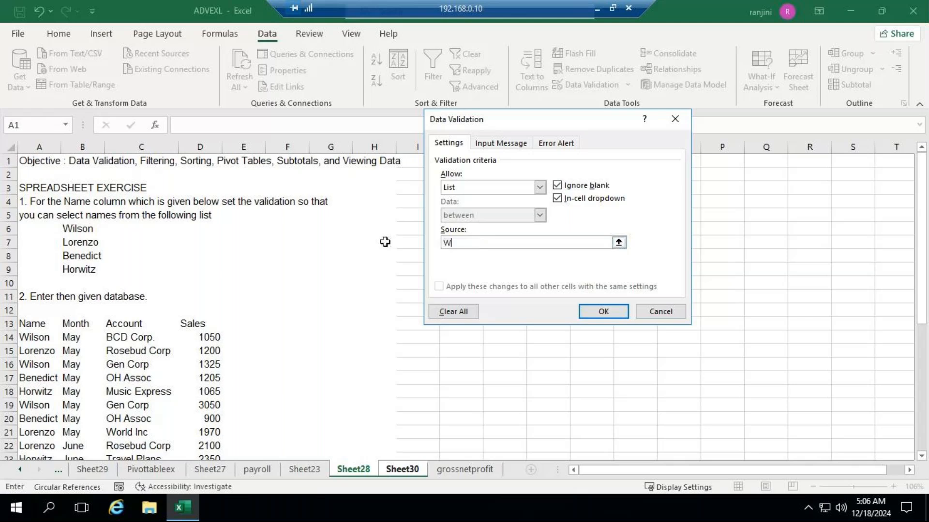
pyautogui.write('ilson,Lorenzo,Benedict,')
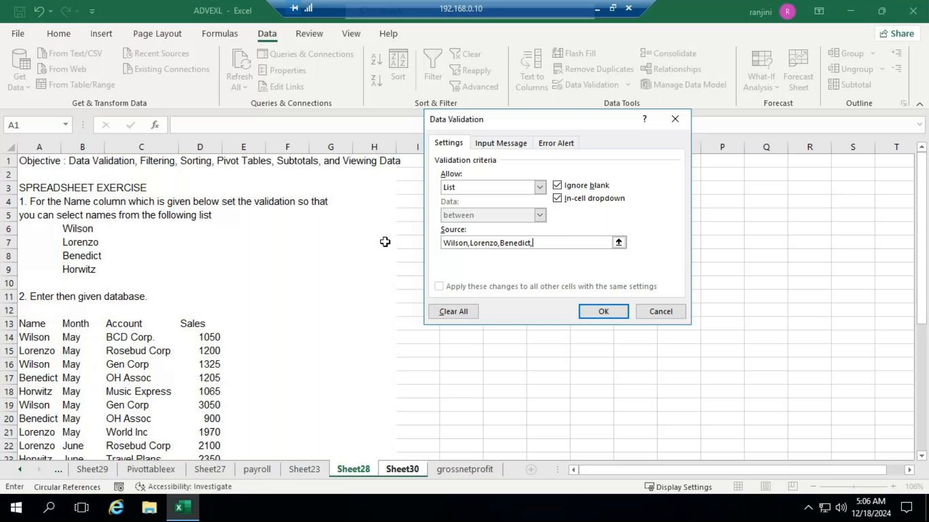
pyautogui.write('Hirwitz')
pyautogui.moveTo(582, 240); pyautogui.dragTo(358, 238)
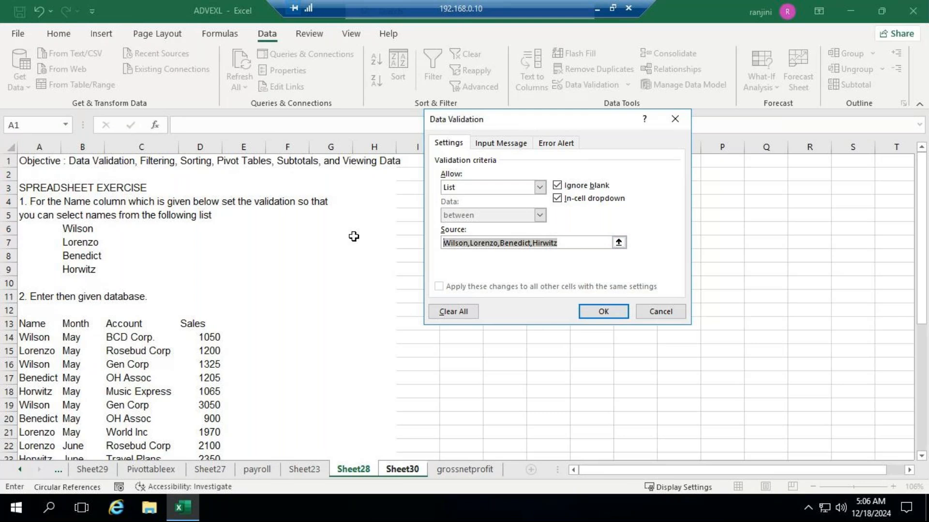
# - Add an input message titled "Name" with the text "Select the Name from the List" to the validation
pyautogui.click(516, 143)
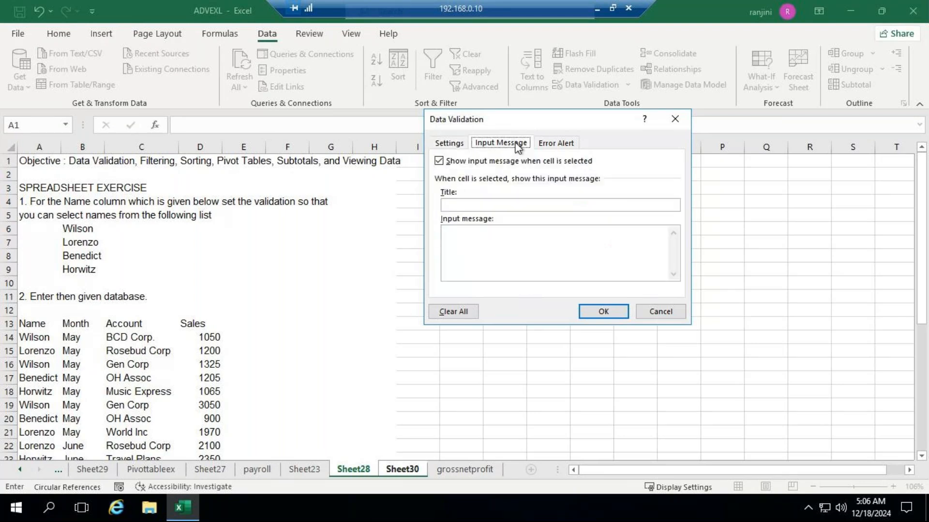
pyautogui.click(479, 205)
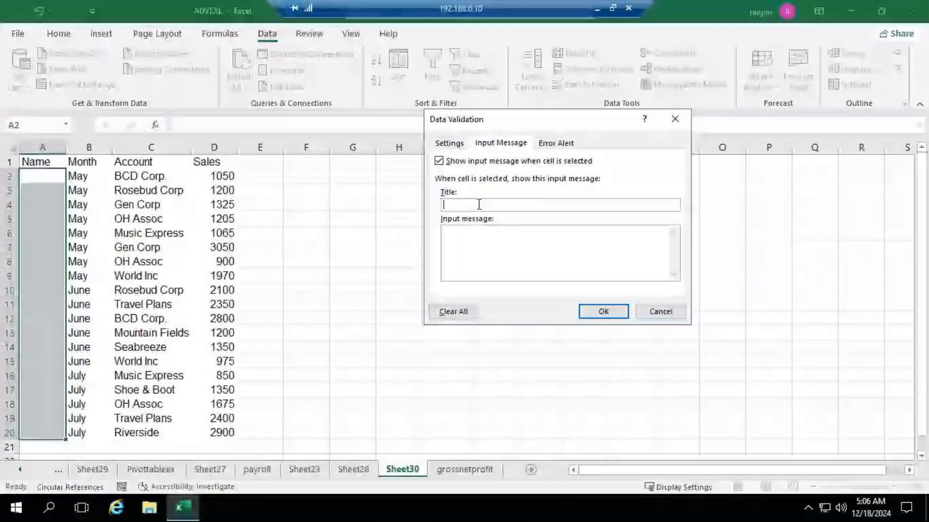
pyautogui.write('Name')
pyautogui.click(481, 231)
pyautogui.write('Seledct')
pyautogui.press('BackSpace')
pyautogui.press('BackSpace')
pyautogui.press('BackSpace')
pyautogui.write('ct the ')
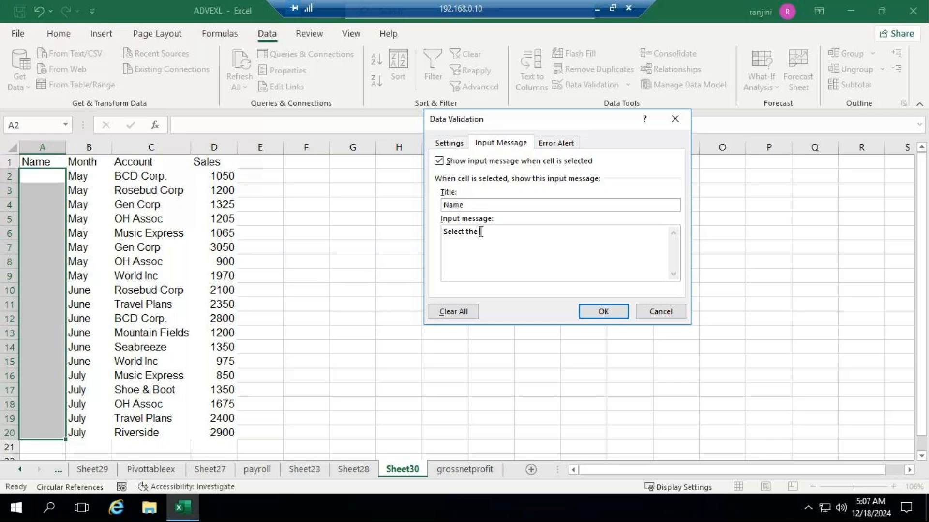
pyautogui.write('Name from the List')
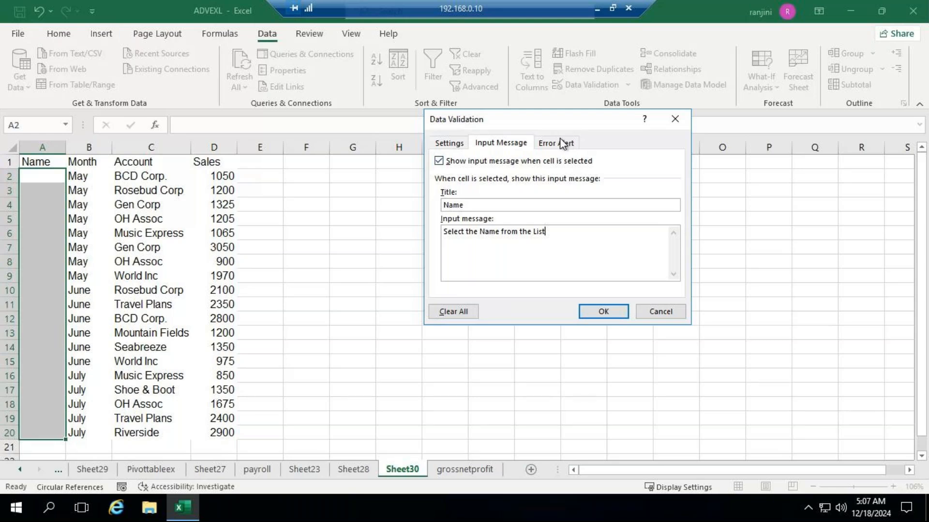
pyautogui.click(457, 145)
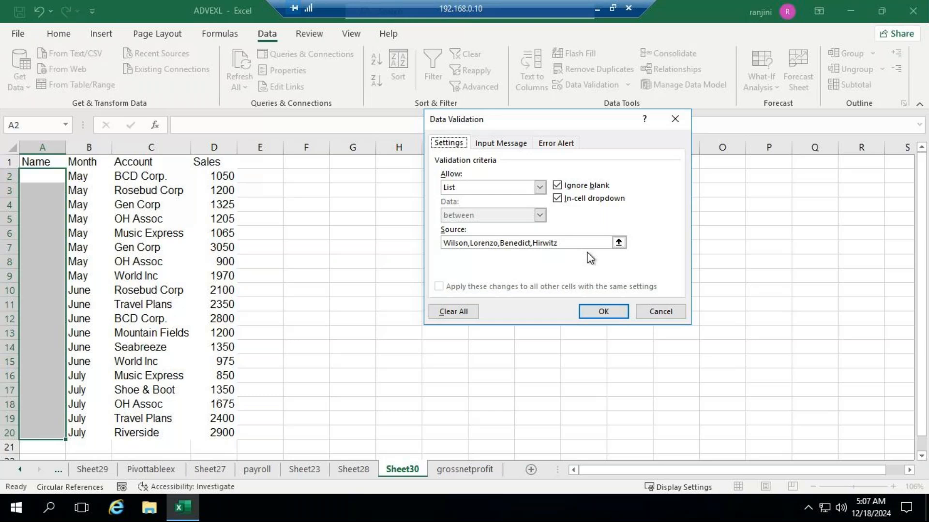
pyautogui.click(494, 146)
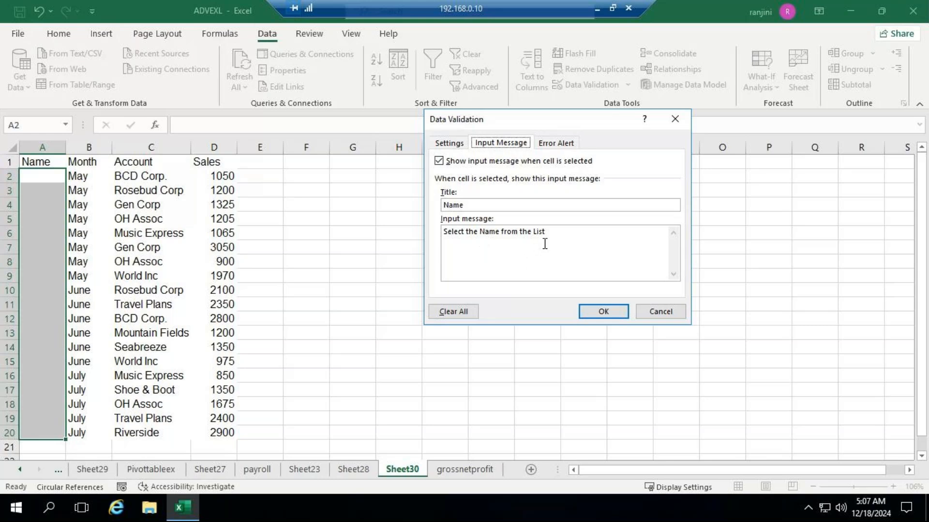
# - Add a Stop-style error alert titled "Error" with the message "Invalid Name" to the validation
pyautogui.click(556, 141)
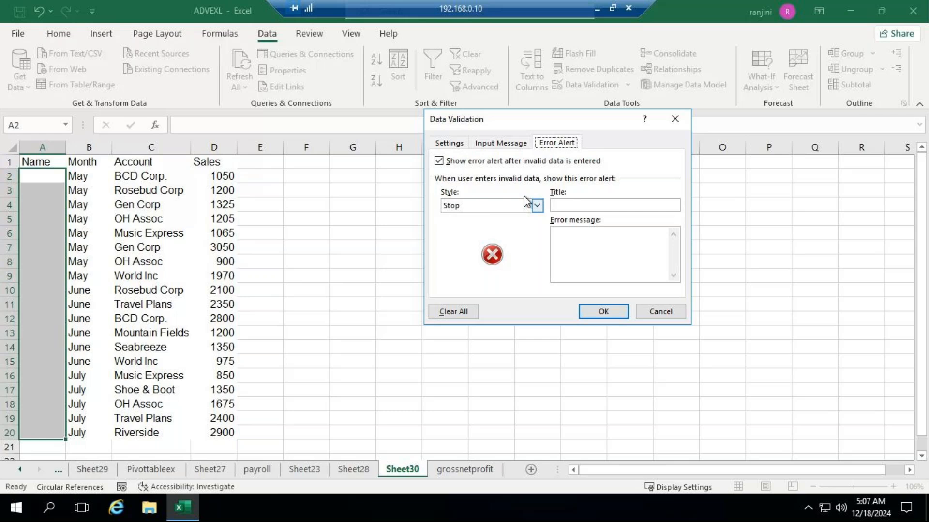
pyautogui.click(554, 206)
pyautogui.write('E')
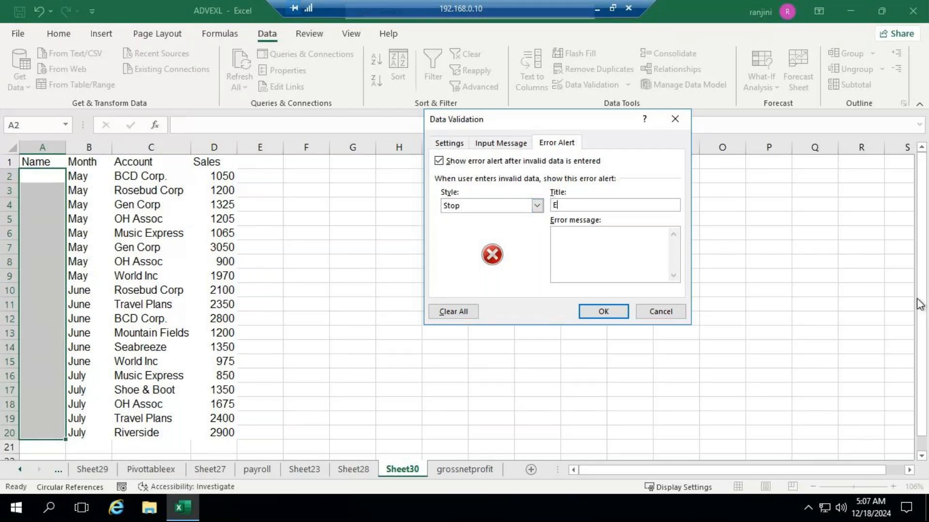
pyautogui.write('rror')
pyautogui.click(632, 246)
pyautogui.write('Invalid Name')
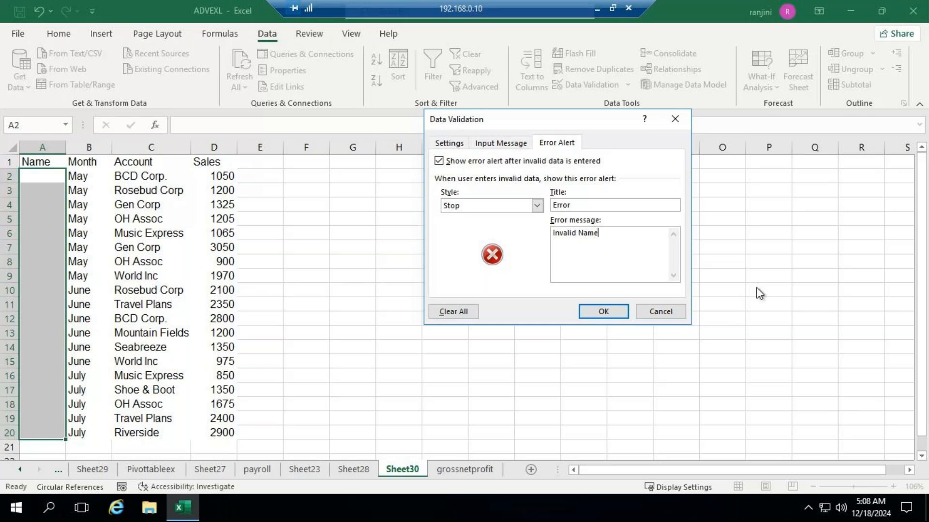
# - Review the list criteria, input message and error alert, and apply the validation to A2:A20
pyautogui.click(454, 143)
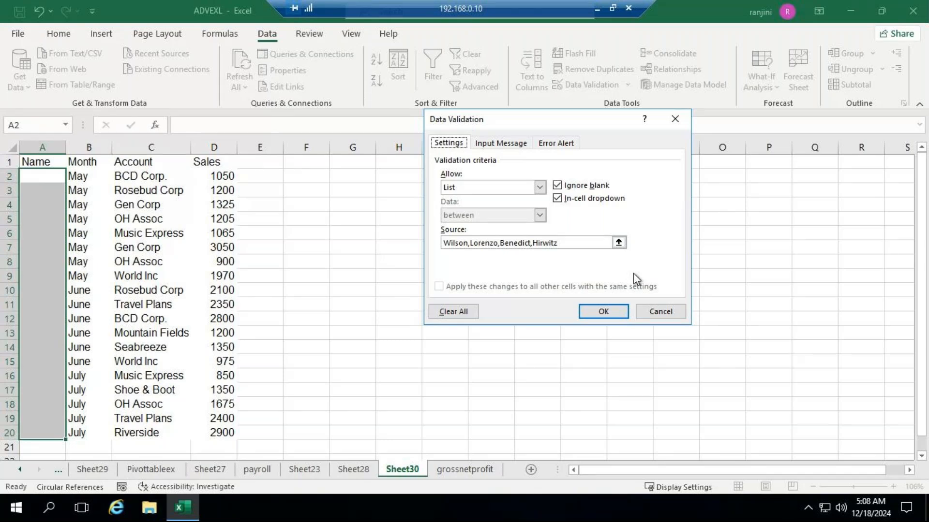
pyautogui.click(521, 152)
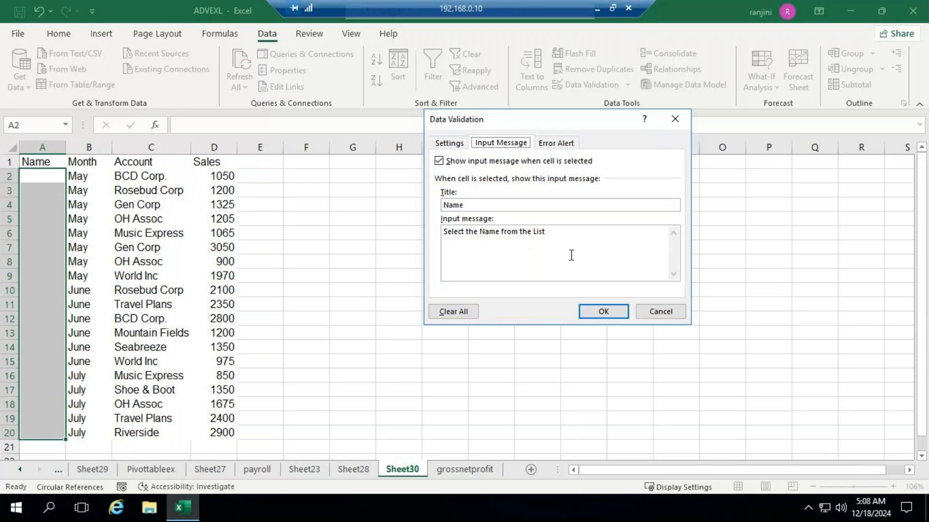
pyautogui.click(563, 144)
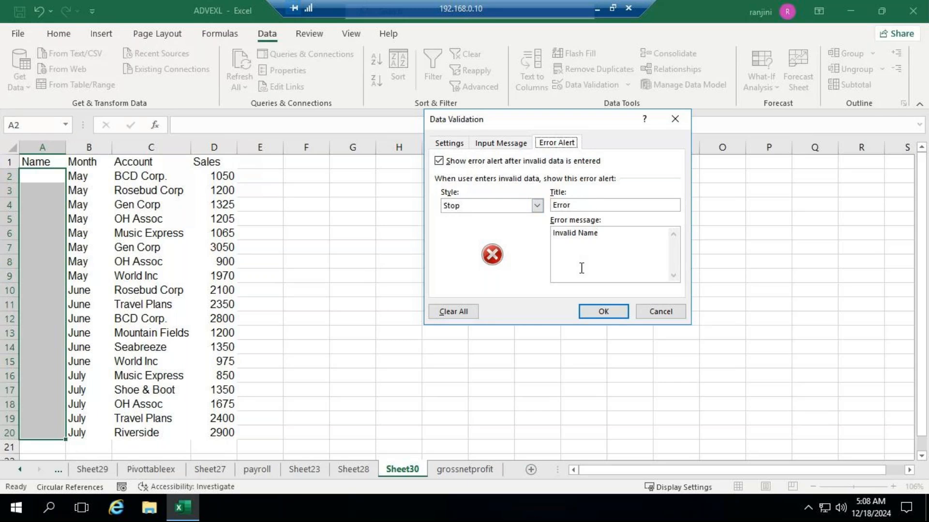
pyautogui.click(605, 312)
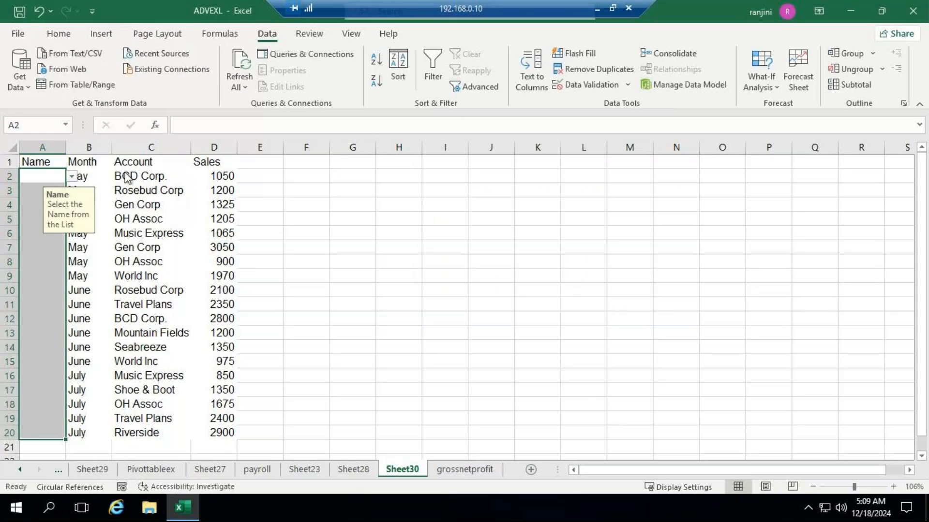
# - Move the input message clear of the Name column and choose the first listed name for A2
pyautogui.moveTo(72, 192); pyautogui.dragTo(111, 175)
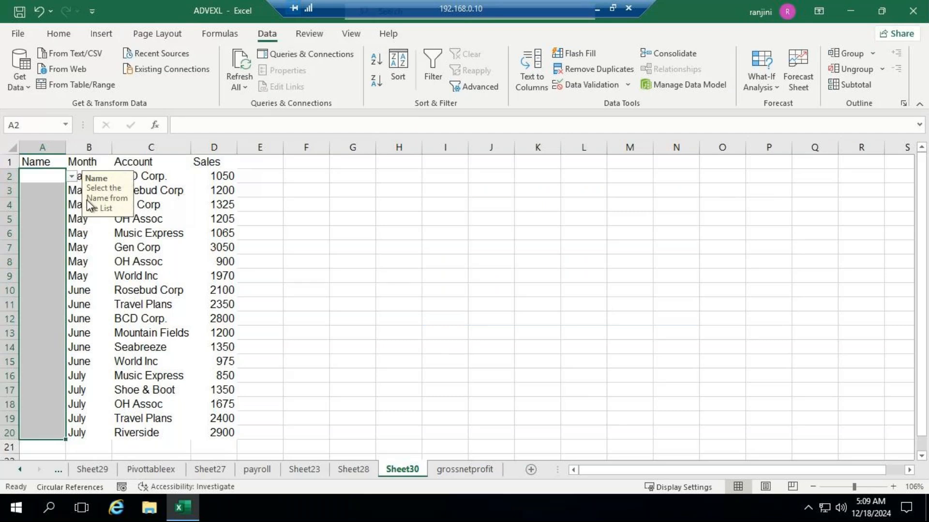
pyautogui.click(72, 178)
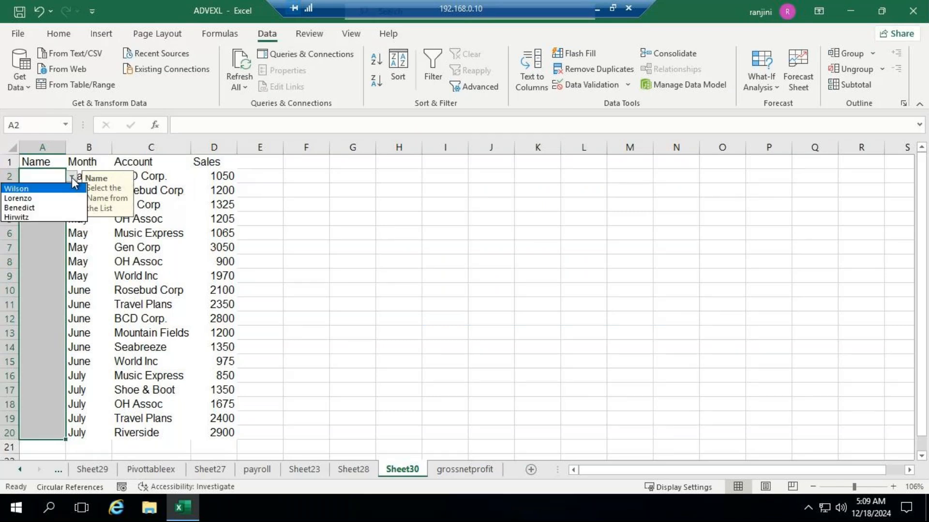
pyautogui.click(41, 193)
# - Fill A3 with the second and A4 with the third name from the validation list
pyautogui.click(39, 190)
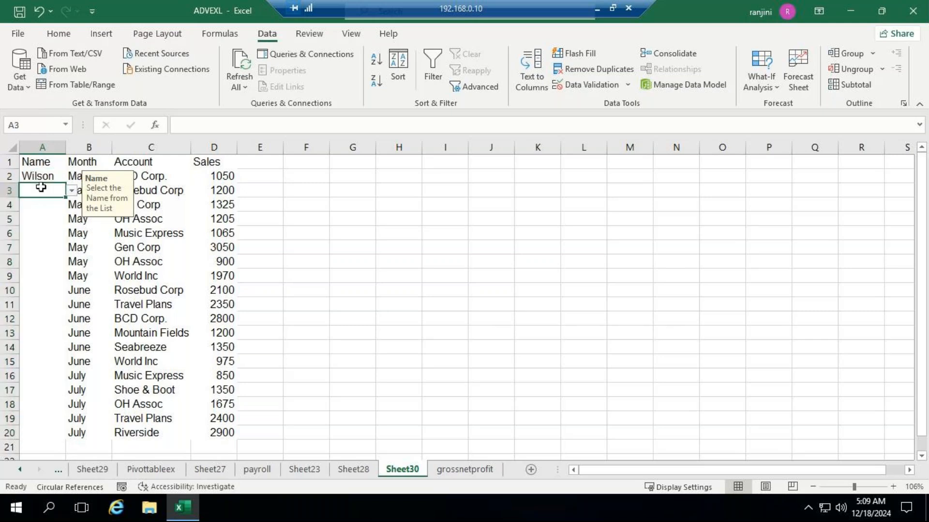
pyautogui.click(71, 191)
pyautogui.click(46, 213)
pyautogui.click(43, 206)
pyautogui.click(70, 206)
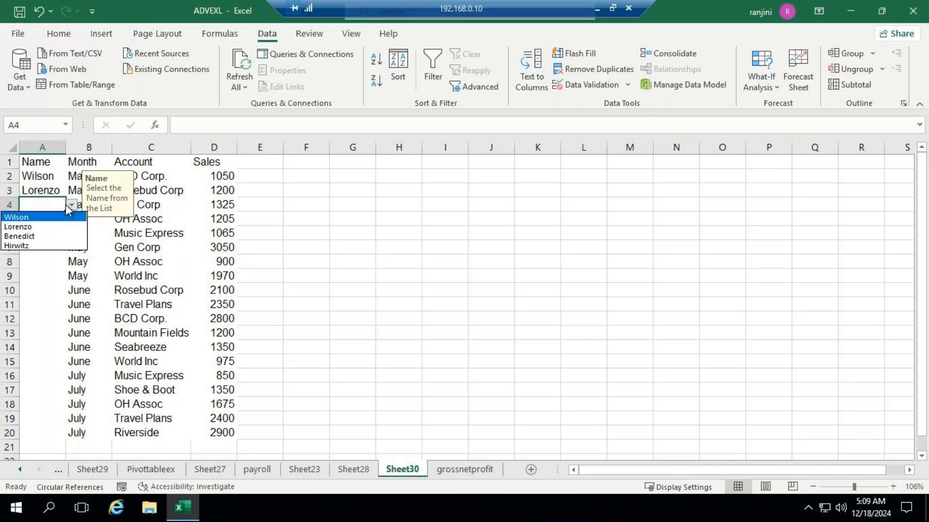
pyautogui.click(41, 228)
# - Fill A5 with the first and A6 with the second name from the validation list
pyautogui.click(47, 217)
pyautogui.click(71, 220)
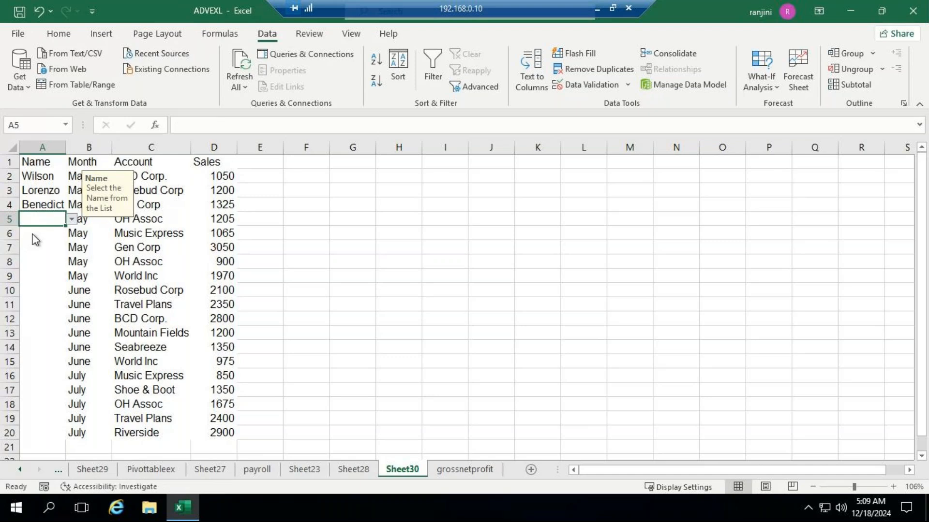
pyautogui.click(33, 231)
pyautogui.click(36, 232)
pyautogui.click(71, 234)
pyautogui.click(48, 278)
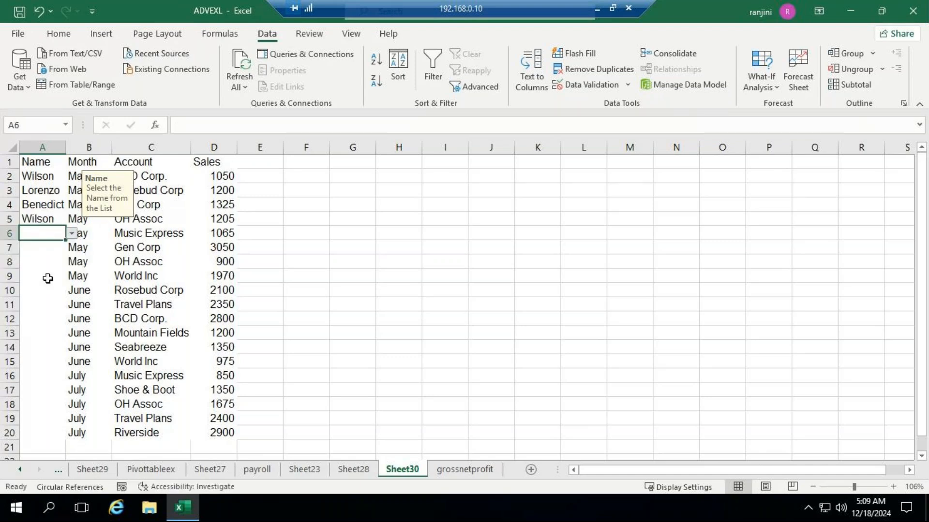
pyautogui.click(71, 234)
pyautogui.click(45, 255)
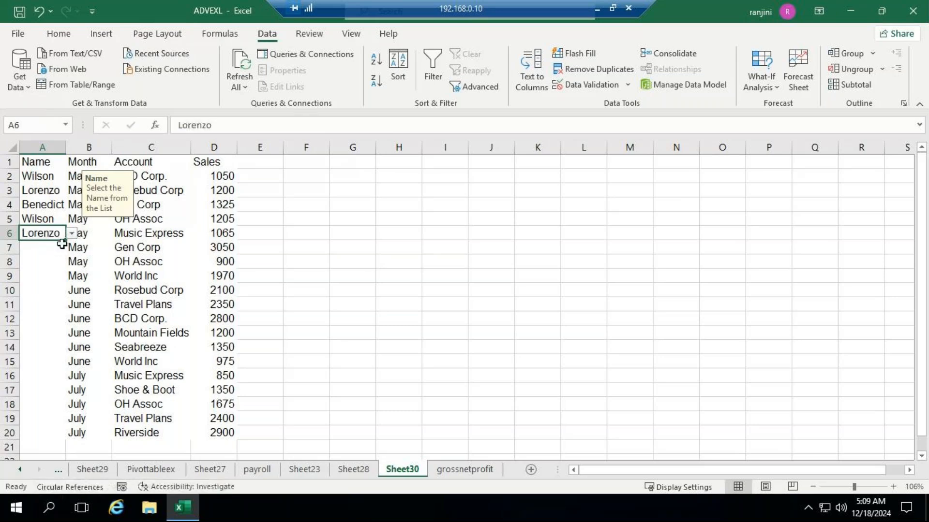
# - Copy the name in A6 down to A7 with the fill handle
pyautogui.click(57, 242)
pyautogui.click(56, 234)
pyautogui.moveTo(65, 240); pyautogui.dragTo(67, 256)
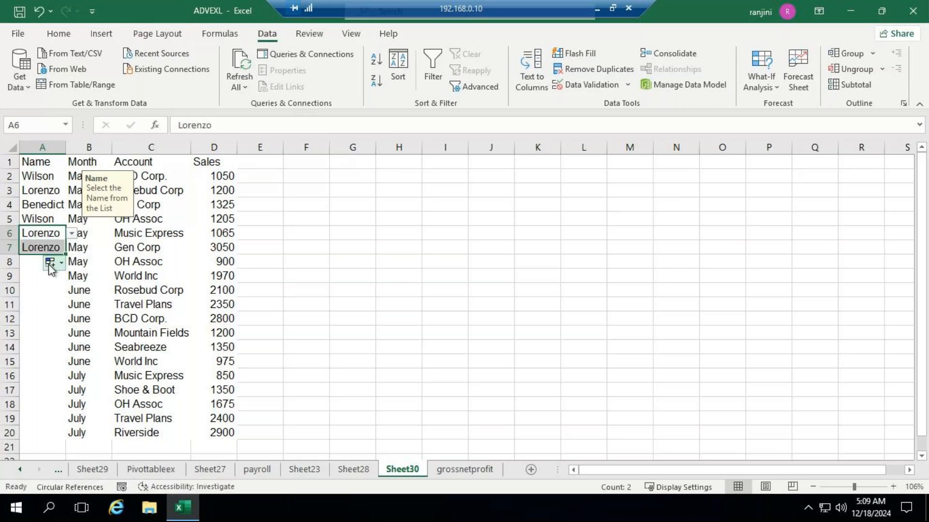
# - Test the error alert by entering the invalid values 34543 and dfgfd in A8, cancelling each entry
pyautogui.click(32, 261)
pyautogui.click(74, 262)
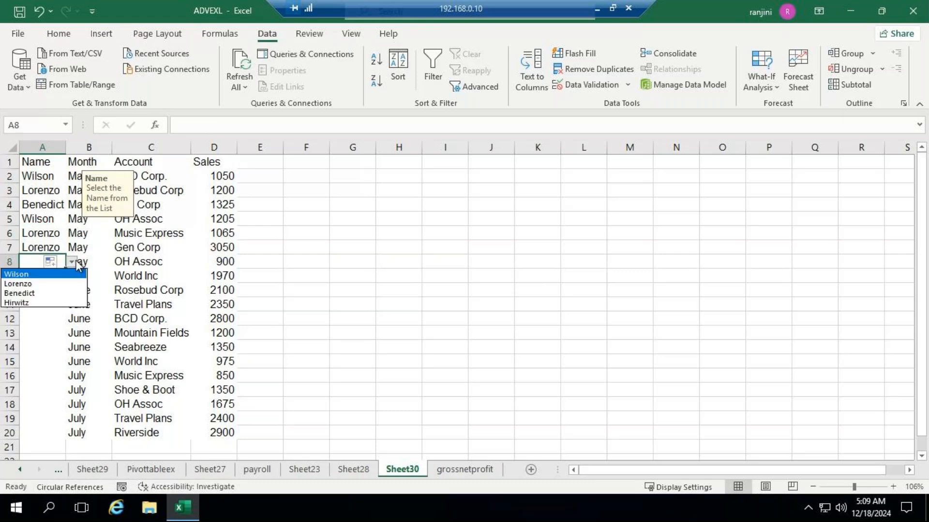
pyautogui.click(31, 261)
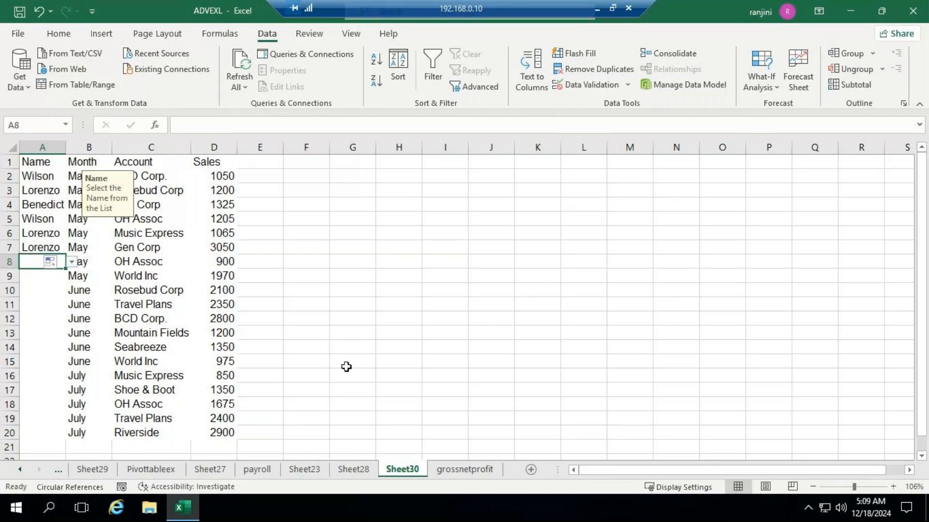
pyautogui.write('34543')
pyautogui.press('Return')
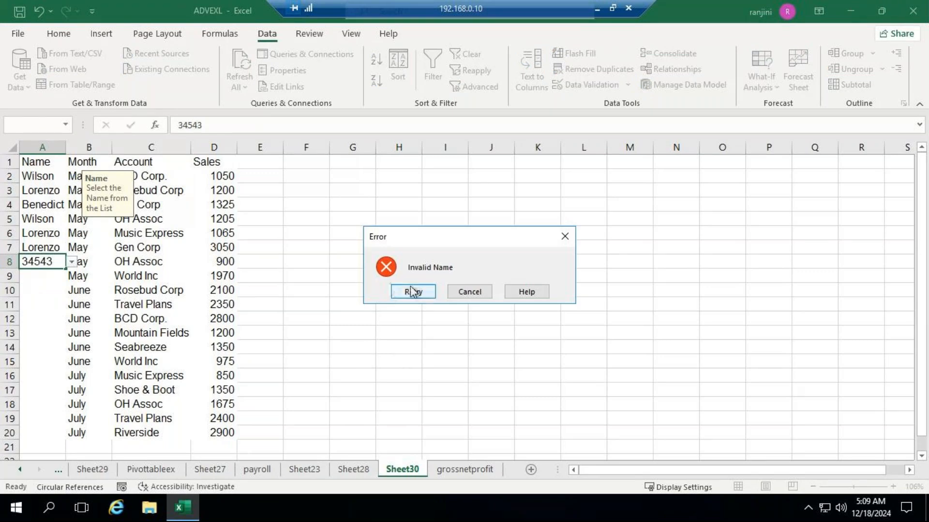
pyautogui.click(468, 292)
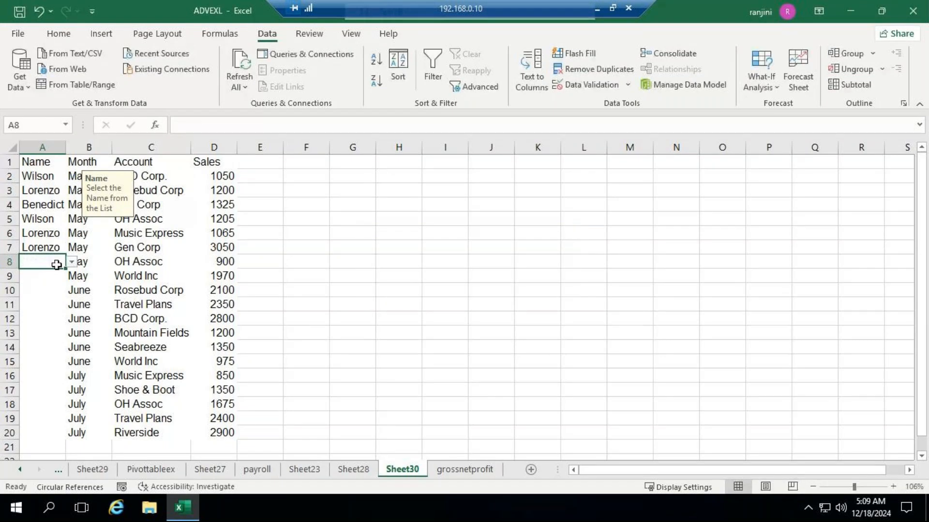
pyautogui.write('dfgfd')
pyautogui.press('Return')
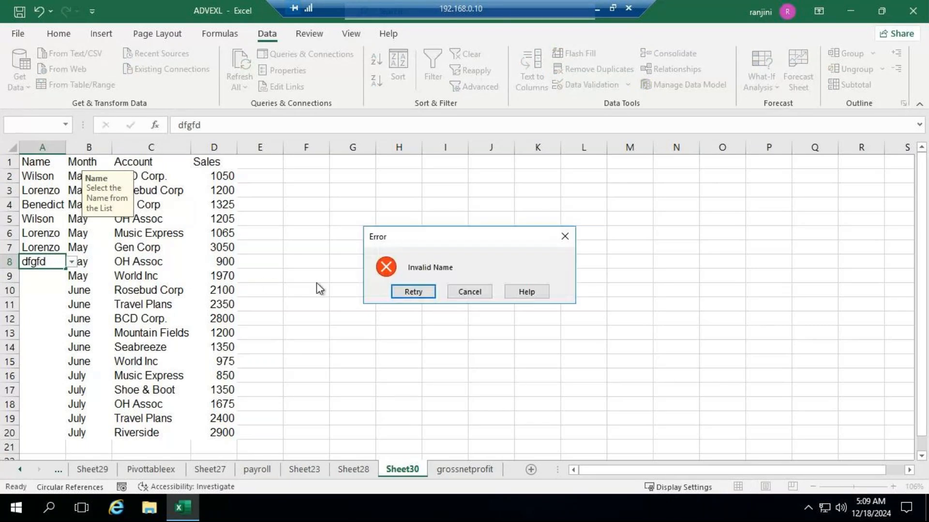
pyautogui.click(469, 292)
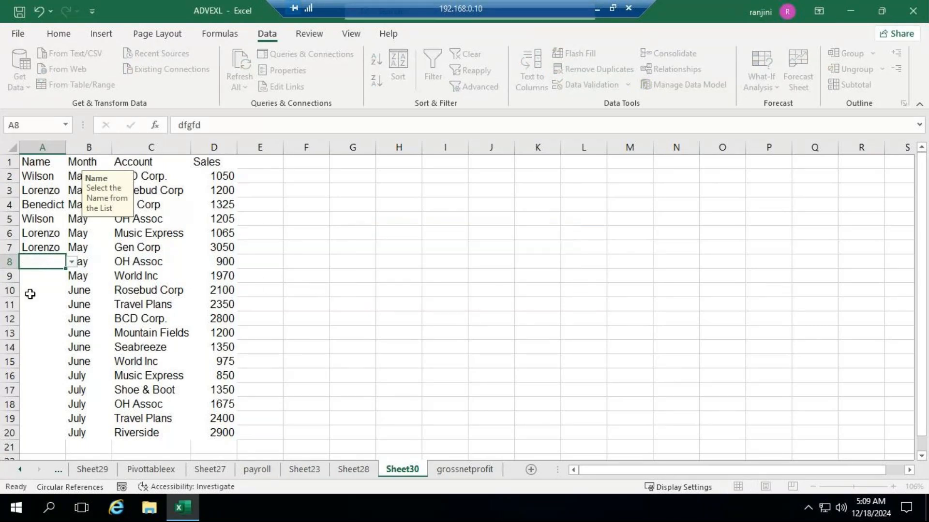
# - Fill A8 with the third and A9 with the fourth name from the validation list
pyautogui.click(71, 262)
pyautogui.click(39, 293)
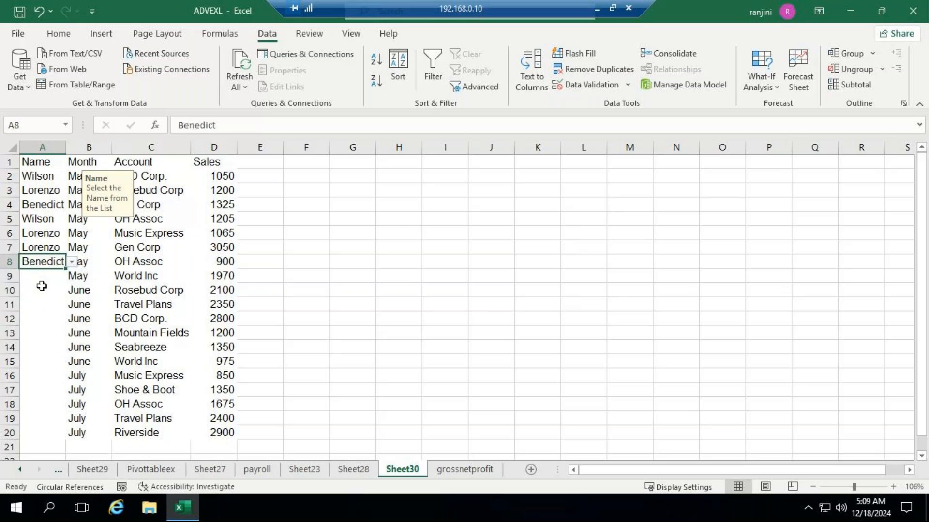
pyautogui.click(42, 284)
pyautogui.click(71, 275)
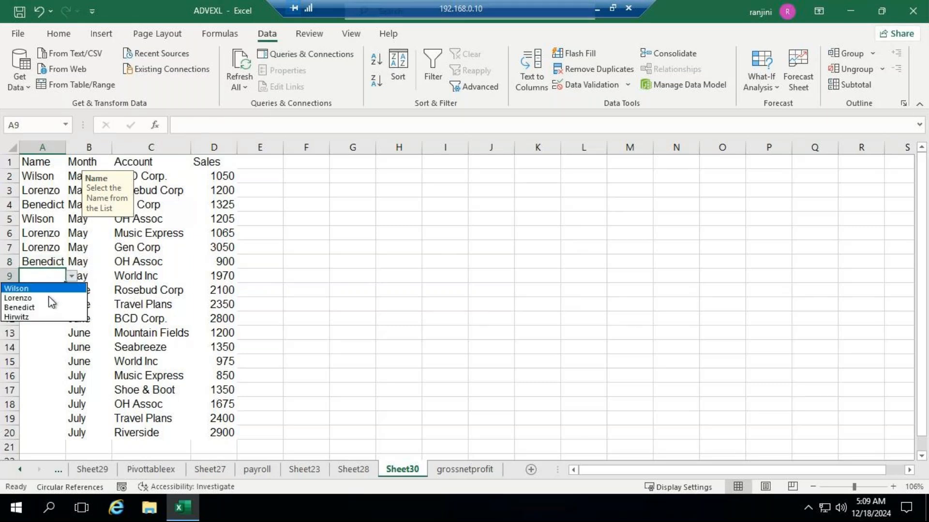
pyautogui.click(41, 319)
# - Fill A10 with the third and A11 with the first name from the validation list
pyautogui.click(41, 290)
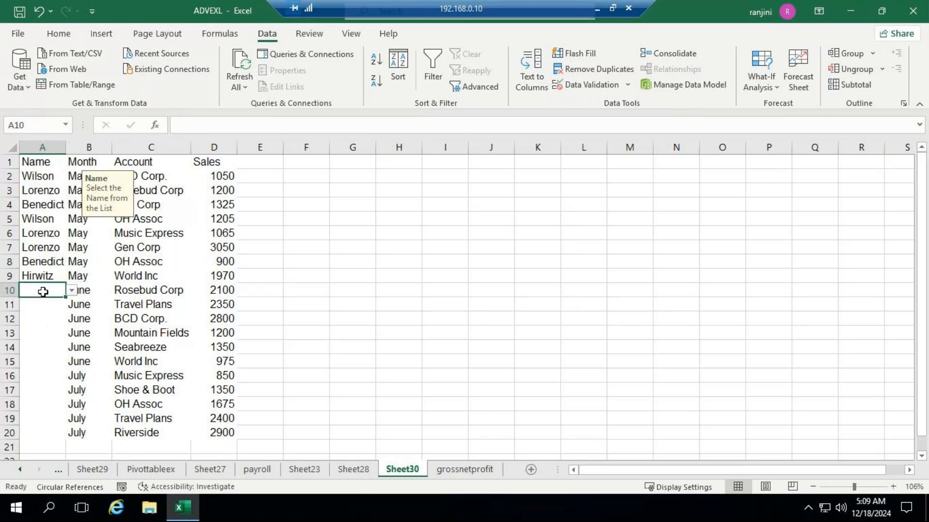
pyautogui.click(72, 291)
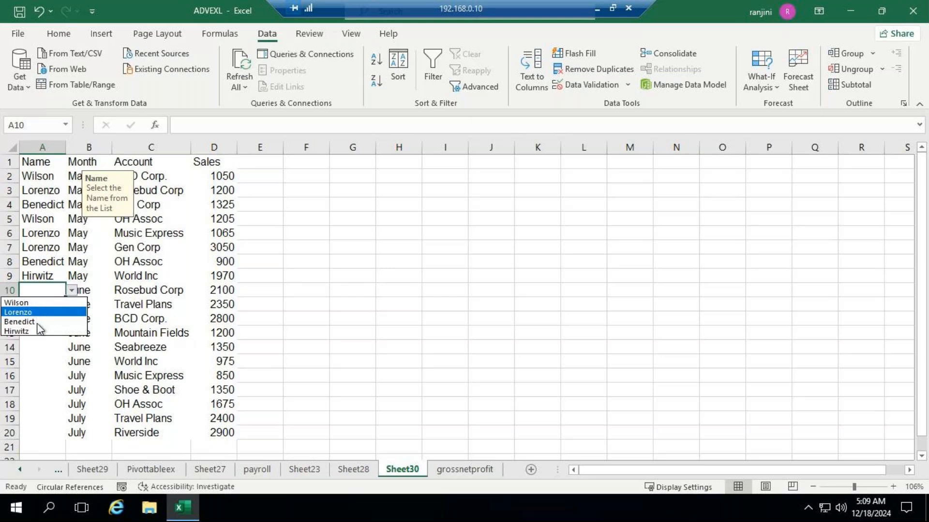
pyautogui.click(36, 324)
pyautogui.click(42, 304)
pyautogui.click(71, 304)
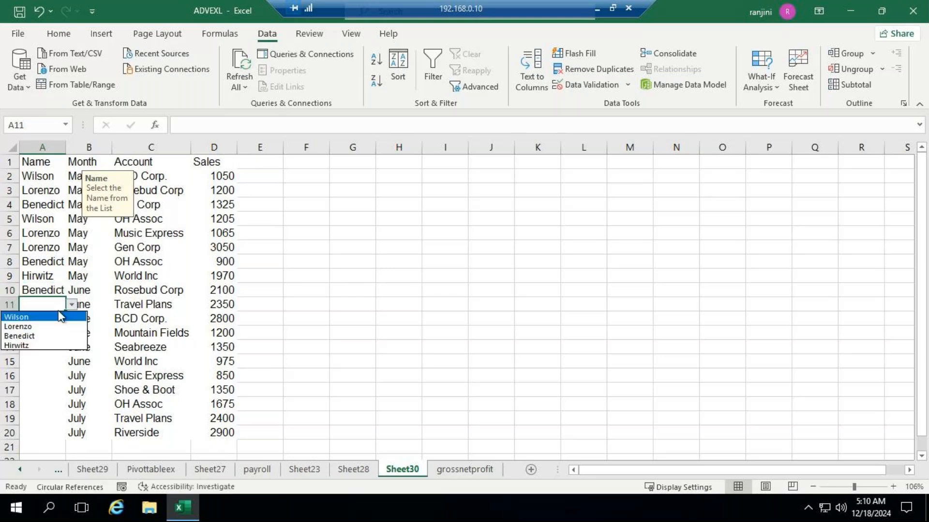
pyautogui.click(60, 317)
# - Fill A12 with the second and A13 with the fourth name from the validation list
pyautogui.click(48, 319)
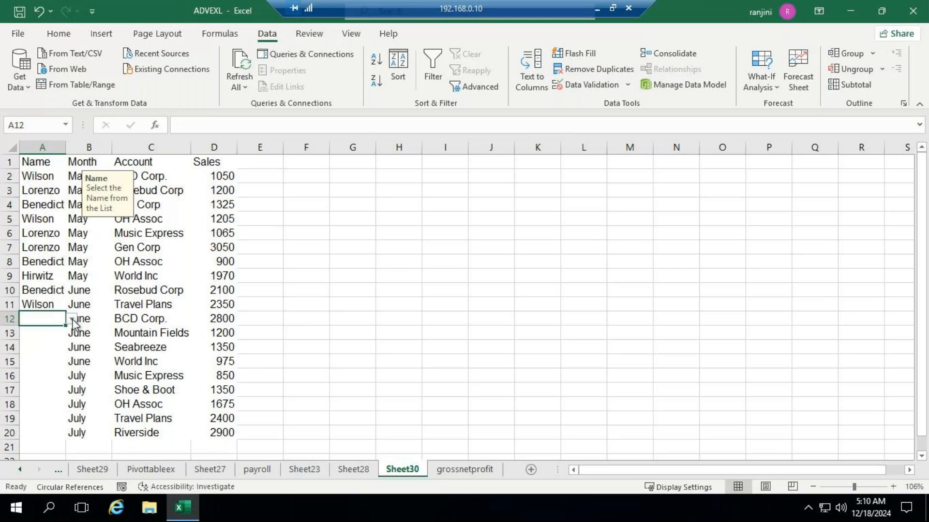
pyautogui.click(72, 319)
pyautogui.click(48, 341)
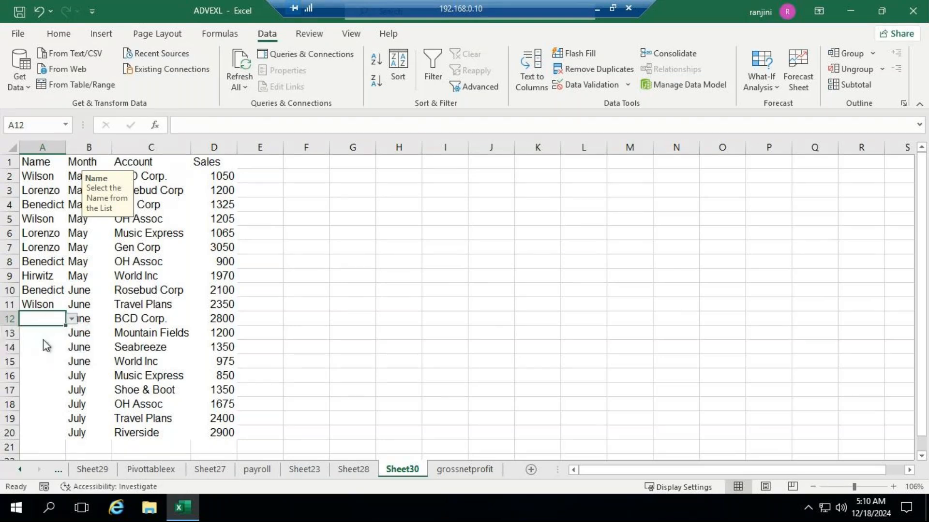
pyautogui.click(49, 338)
pyautogui.click(72, 333)
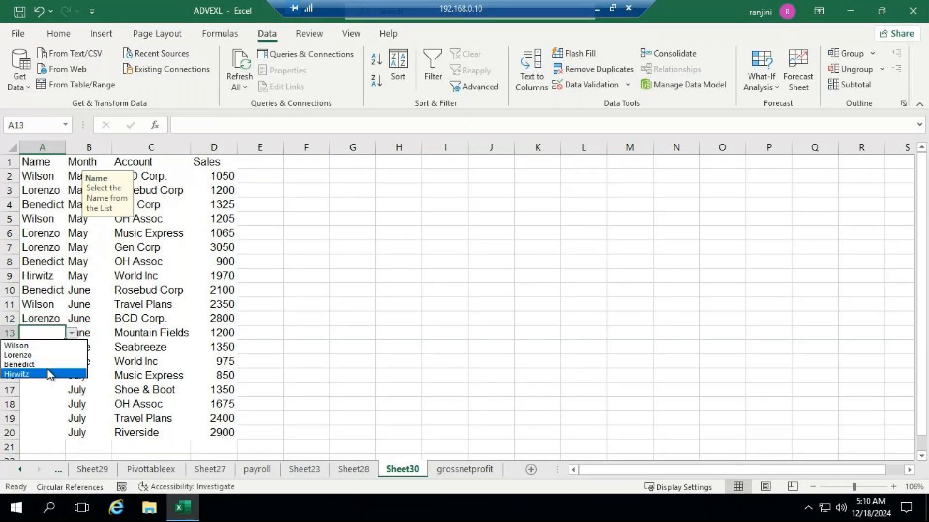
pyautogui.click(50, 373)
# - Fill A14 with the fourth and A15 with the third name from the validation list
pyautogui.click(45, 347)
pyautogui.click(72, 348)
pyautogui.click(49, 382)
pyautogui.click(45, 362)
pyautogui.click(72, 361)
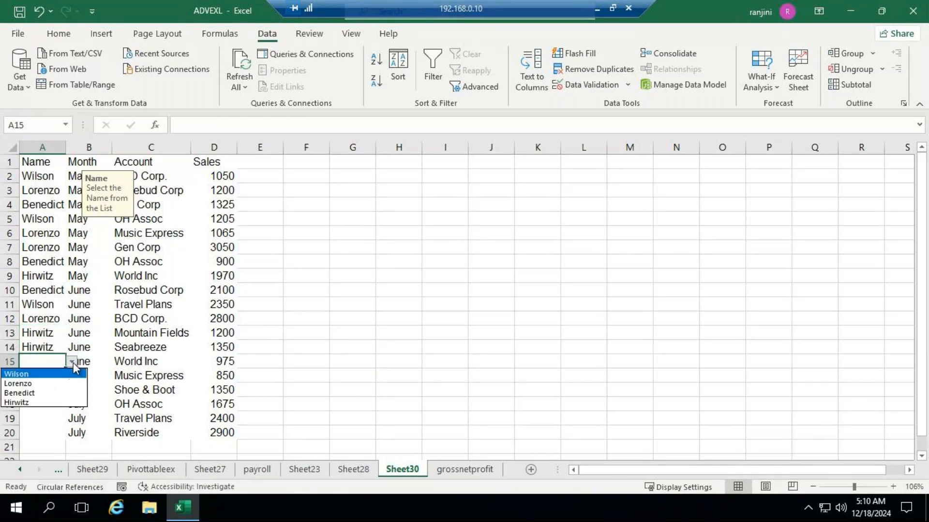
pyautogui.click(42, 392)
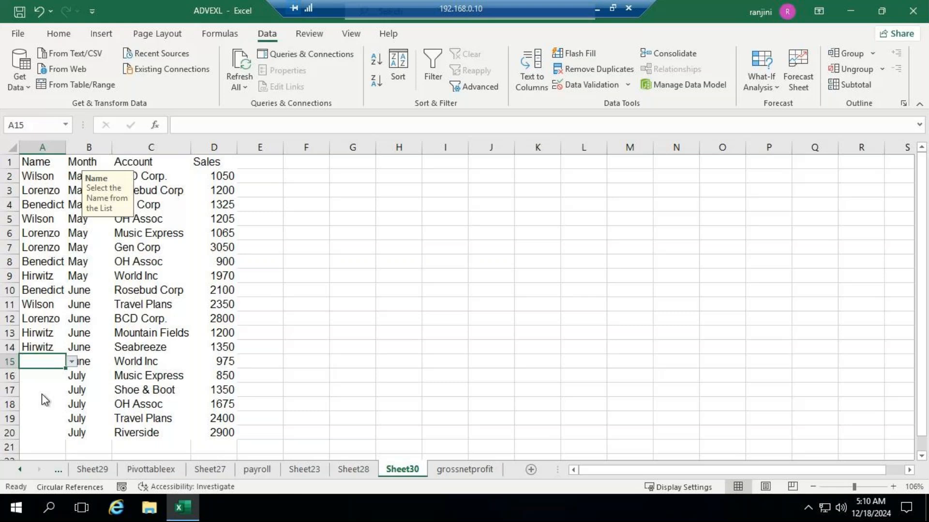
# - Fill A16 with the second and A17 with the first name from the validation list
pyautogui.click(54, 377)
pyautogui.click(71, 377)
pyautogui.click(44, 400)
pyautogui.click(48, 390)
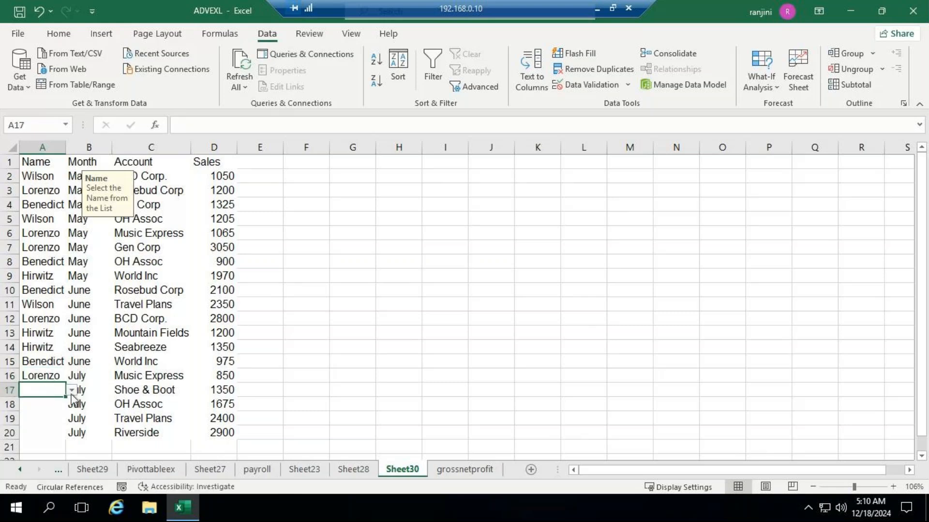
pyautogui.click(72, 390)
pyautogui.click(48, 403)
# - Fill A18 with the first and A19 with the second name from the validation list
pyautogui.click(54, 406)
pyautogui.click(73, 408)
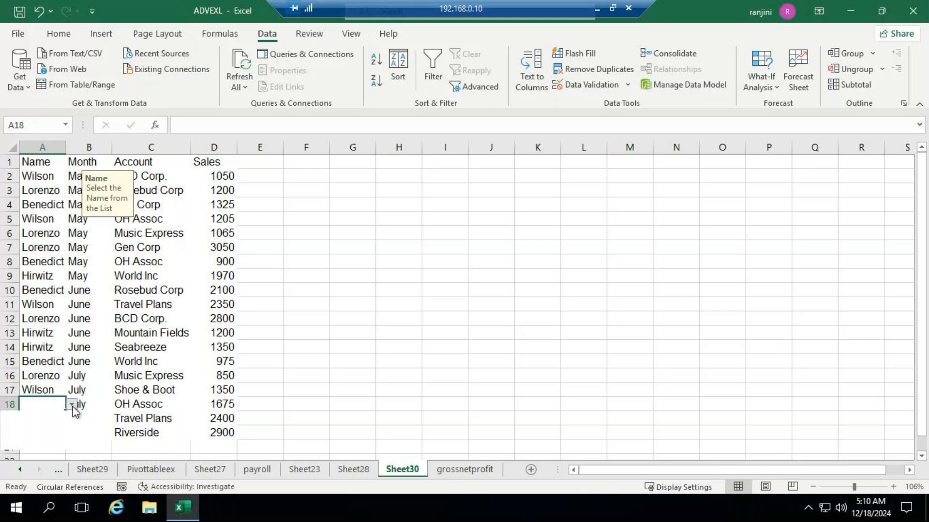
pyautogui.click(45, 416)
pyautogui.click(52, 420)
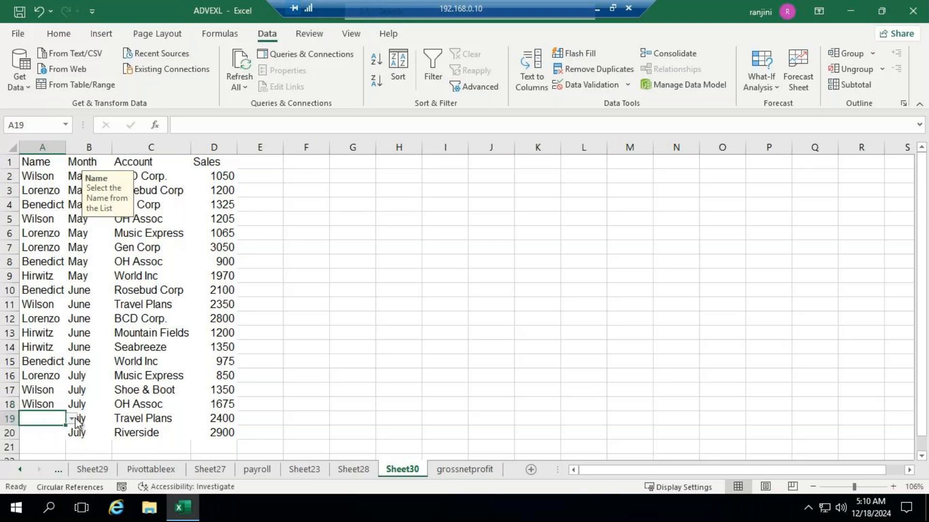
pyautogui.click(72, 419)
pyautogui.click(41, 440)
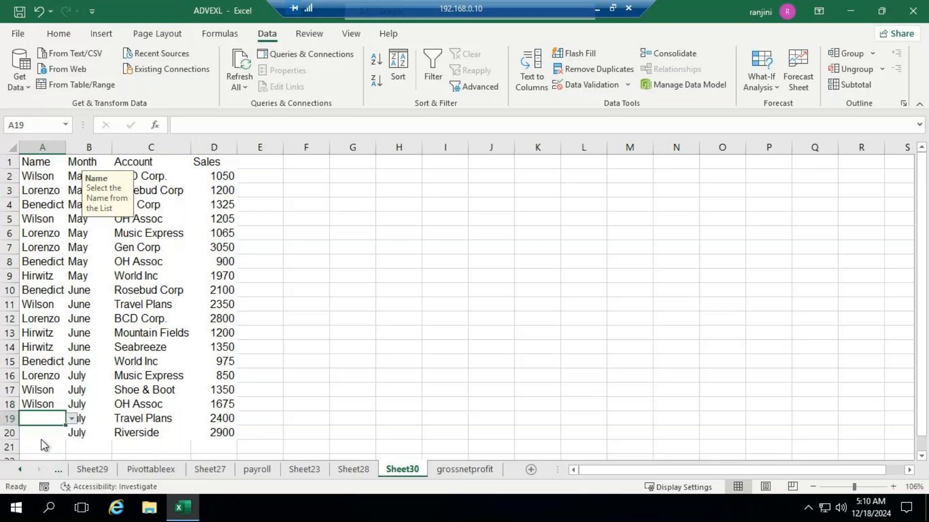
# - Fill A20 with the fourth name from the validation list
pyautogui.click(50, 429)
pyautogui.click(72, 433)
pyautogui.click(31, 473)
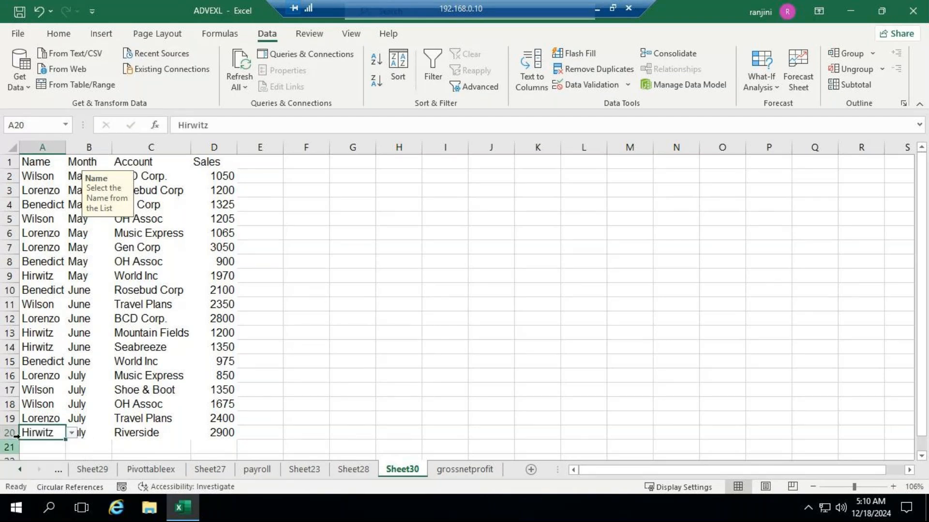
pyautogui.scroll(-1, 178, 324)
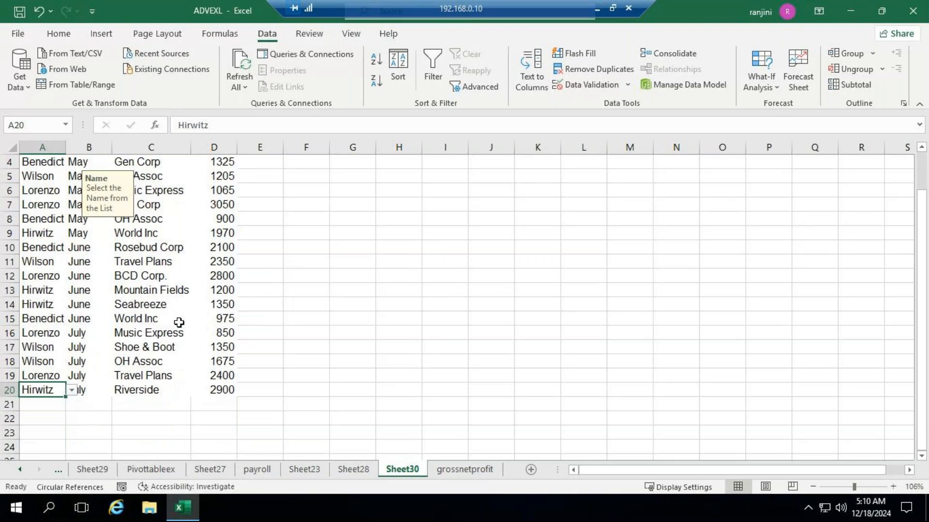
pyautogui.click(52, 402)
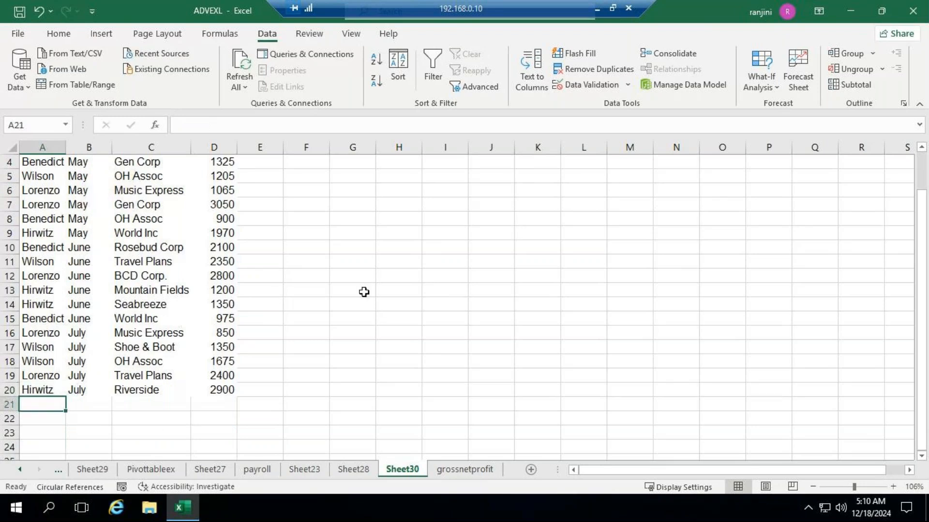
pyautogui.scroll(1, 48, 181)
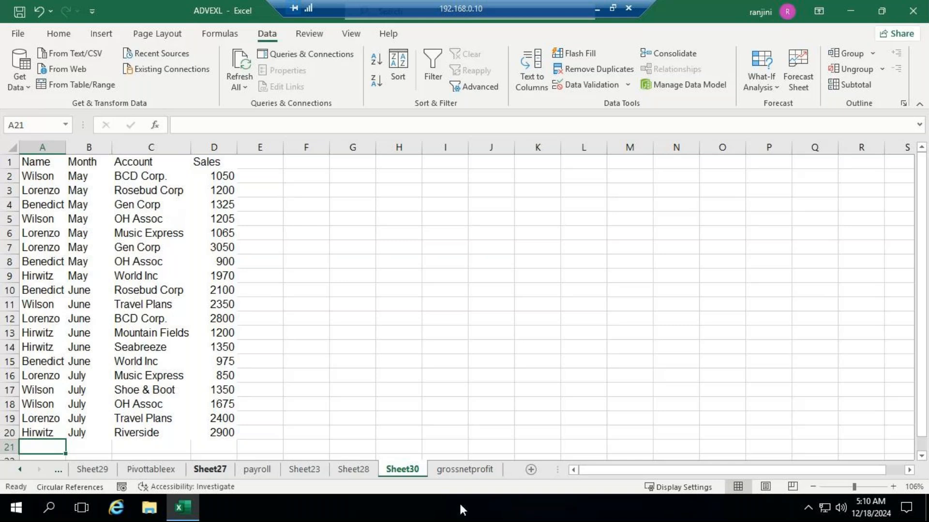
# - Review the exercise instructions and the given database on Sheet28
pyautogui.click(360, 471)
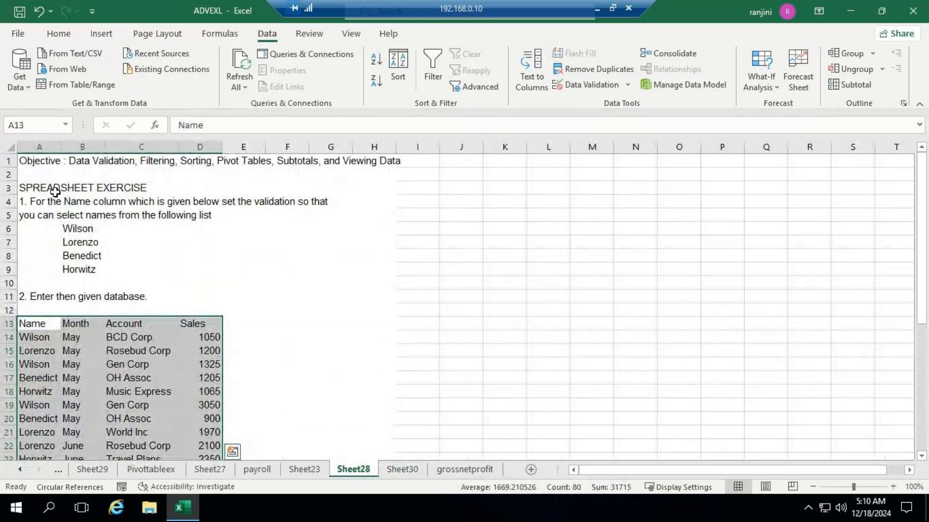
pyautogui.scroll(-2, 198, 298)
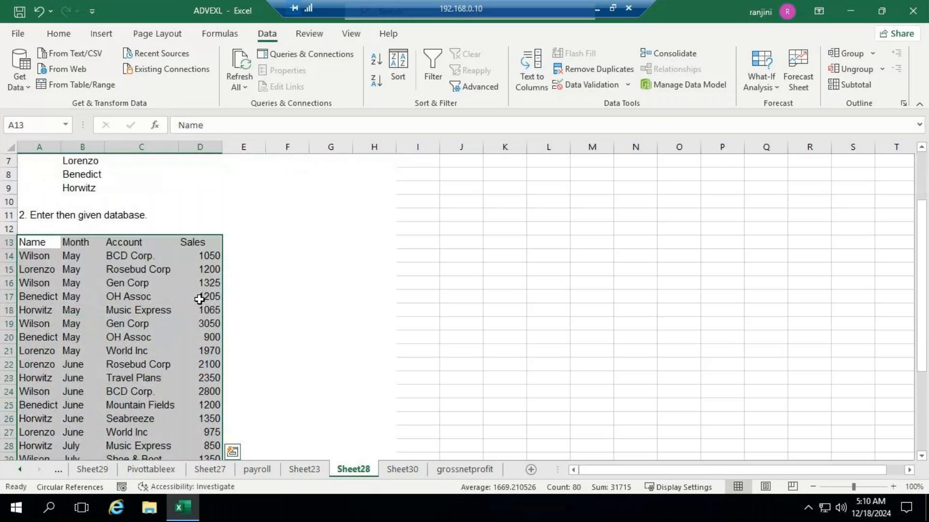
pyautogui.scroll(-1, 199, 299)
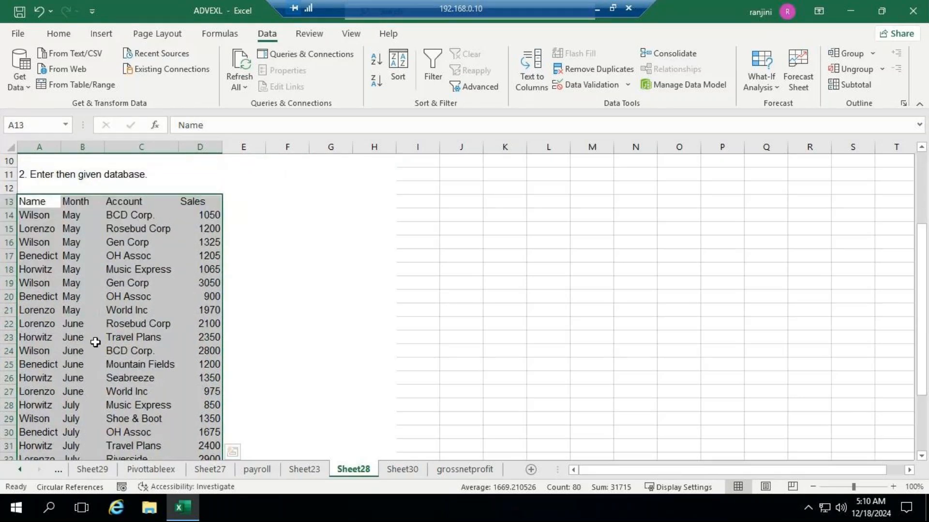
pyautogui.scroll(3, 100, 340)
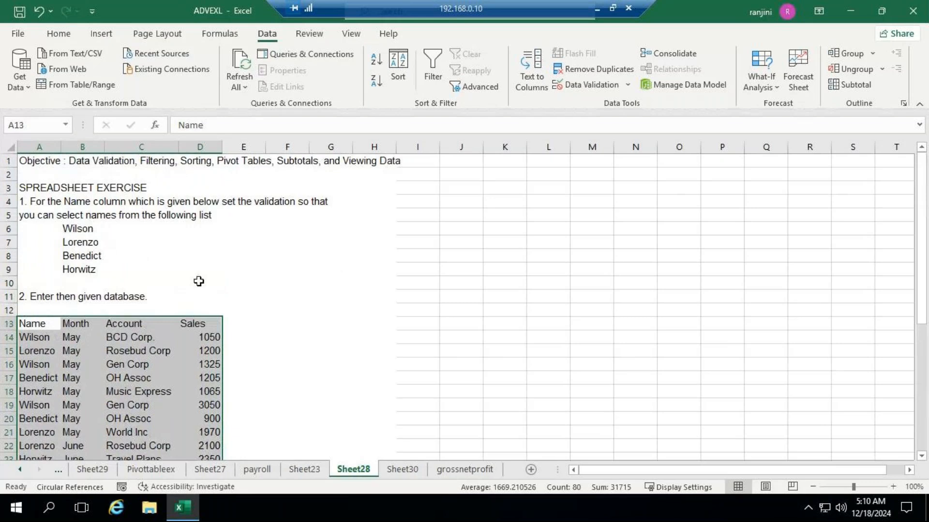
pyautogui.scroll(-1, 256, 293)
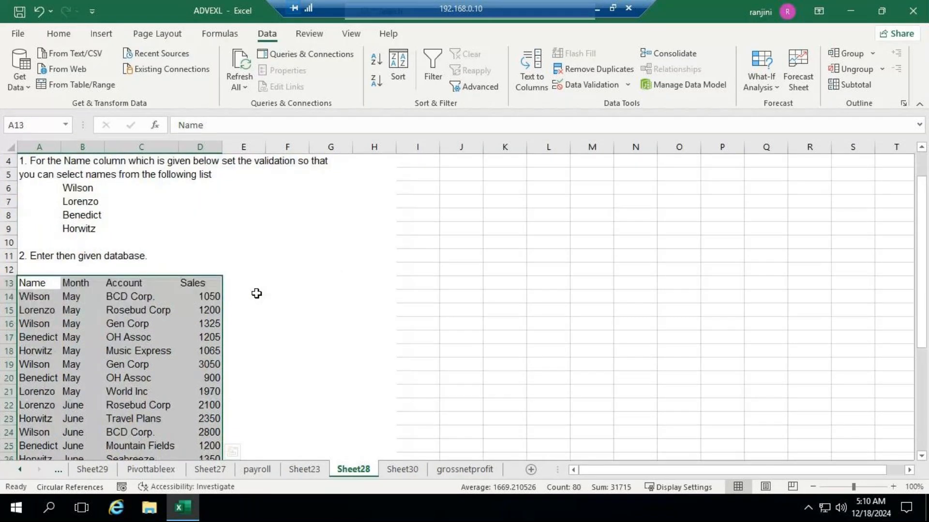
pyautogui.scroll(-4, 256, 294)
# - Switch to the GoTo Meeting window to check the participants' messages, and return to the remote Excel session
pyautogui.click(597, 9)
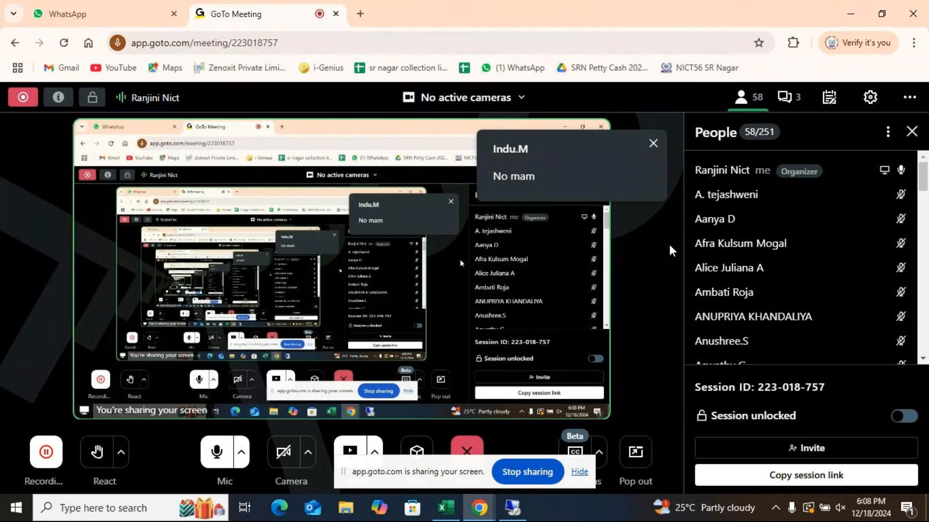
pyautogui.click(513, 508)
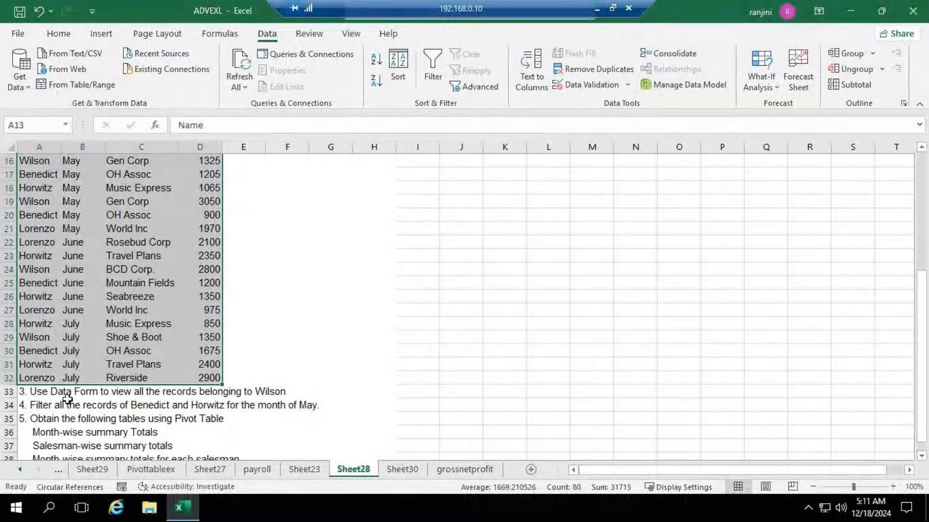
# - Read through the remaining tasks on Sheet28 on the data form, filtering and pivot tables, and return to Sheet30
pyautogui.scroll(5, 326, 273)
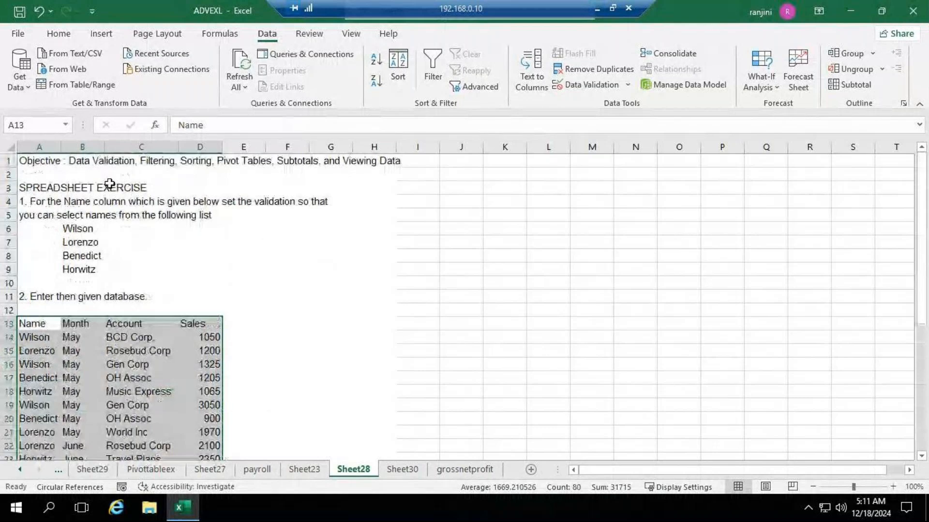
pyautogui.scroll(-7, 277, 321)
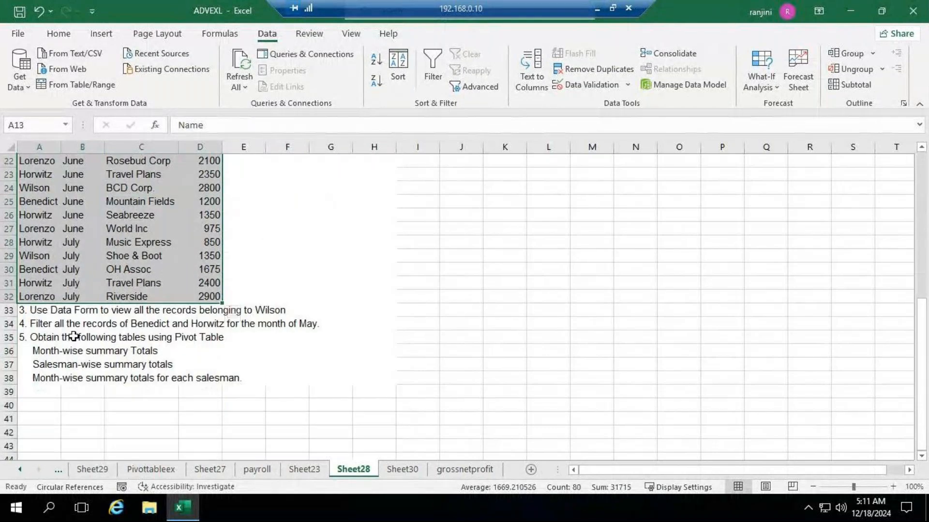
pyautogui.scroll(1, 78, 329)
pyautogui.scroll(6, 80, 332)
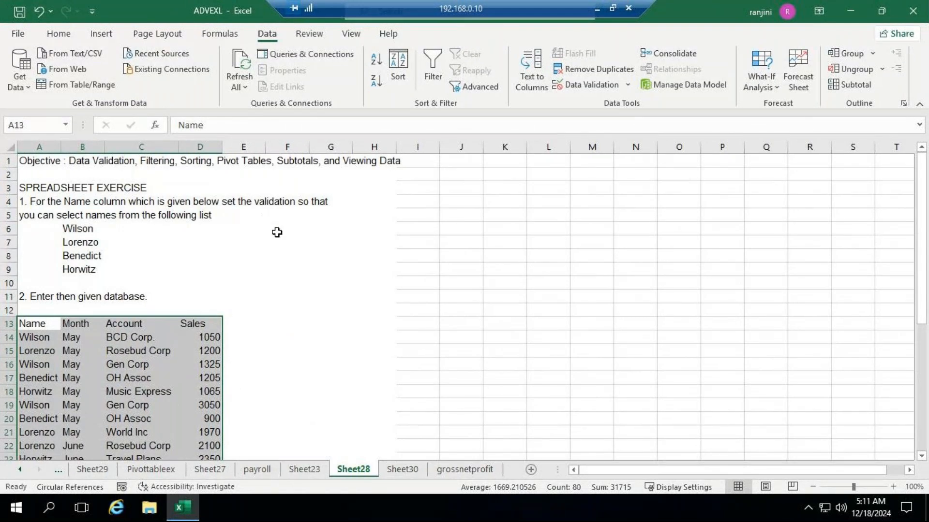
pyautogui.scroll(-3, 234, 300)
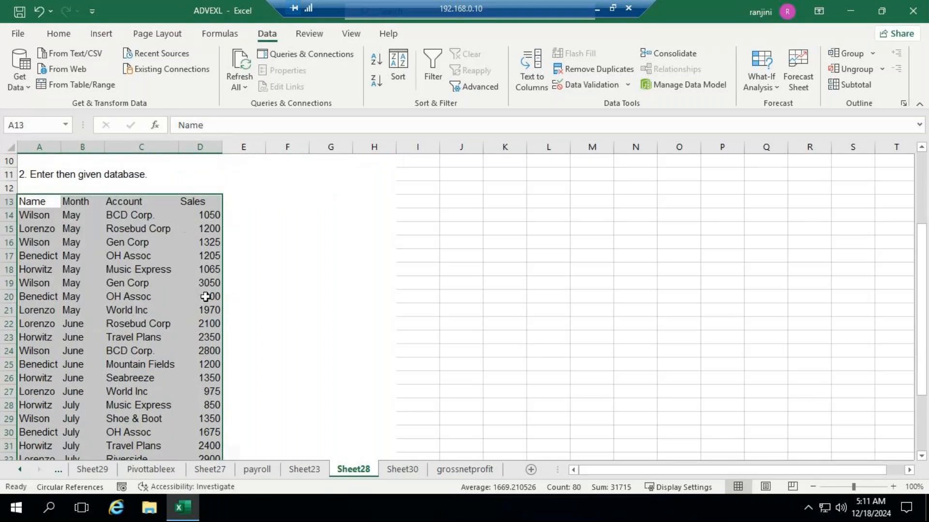
pyautogui.scroll(-3, 232, 296)
pyautogui.scroll(-1, 231, 296)
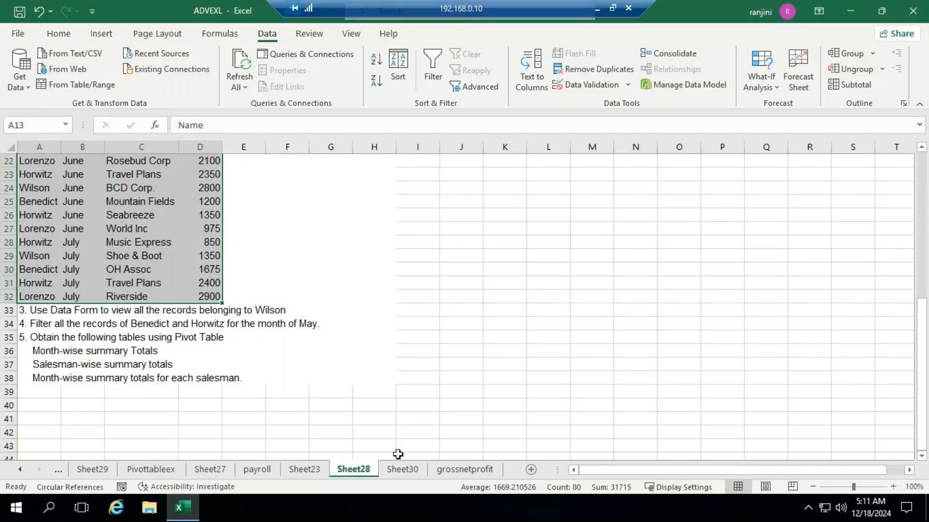
pyautogui.click(399, 469)
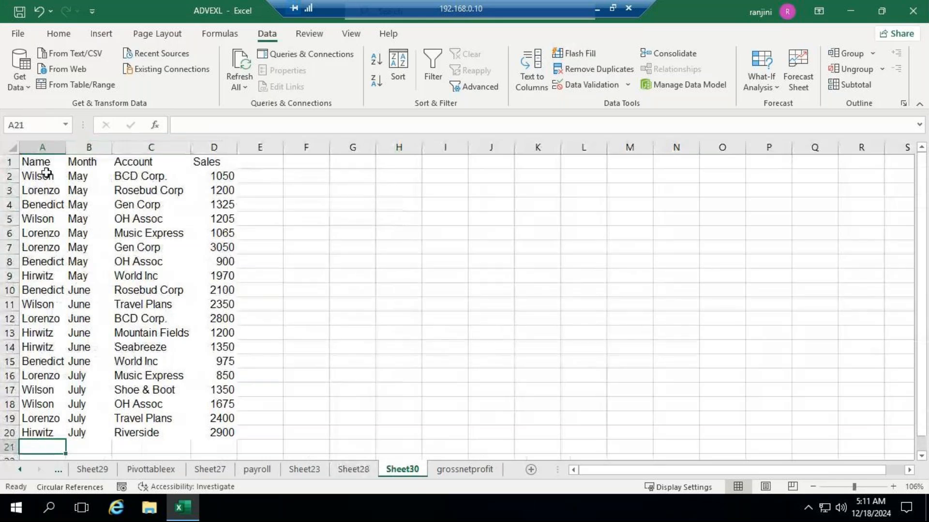
# - Fill the database range A1:D20 with the lightest gold theme color
pyautogui.moveTo(31, 161); pyautogui.dragTo(220, 434)
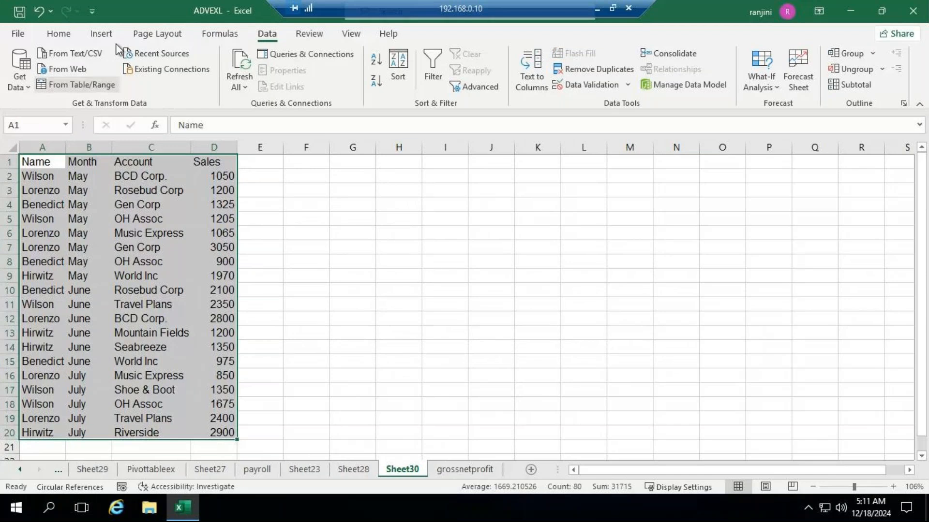
pyautogui.click(58, 33)
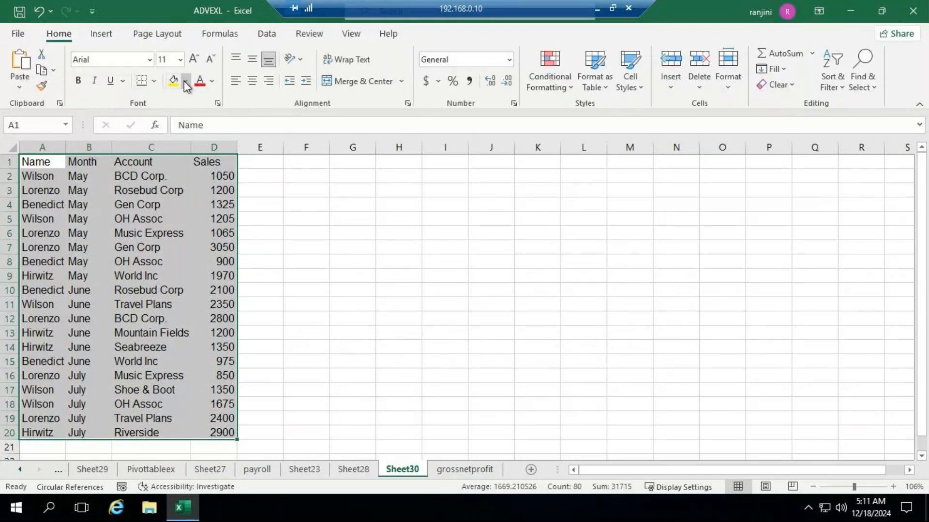
pyautogui.click(185, 81)
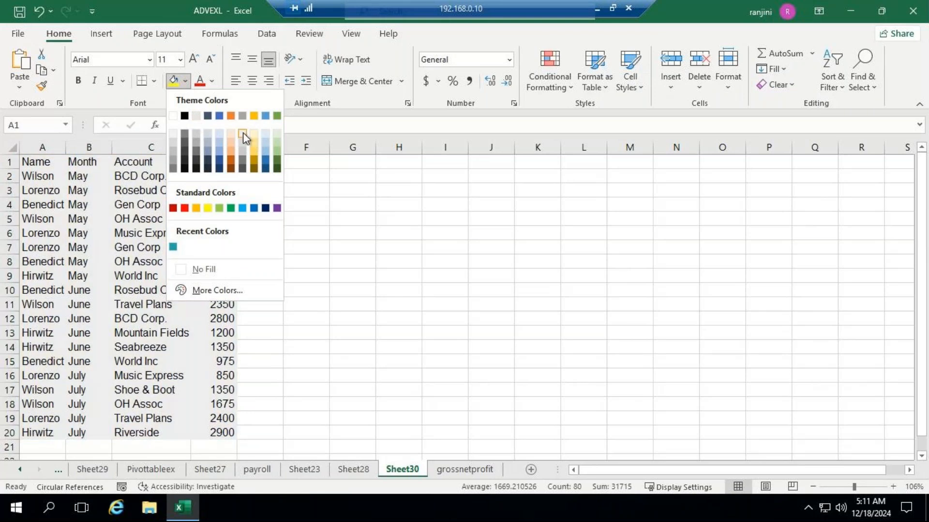
pyautogui.click(252, 132)
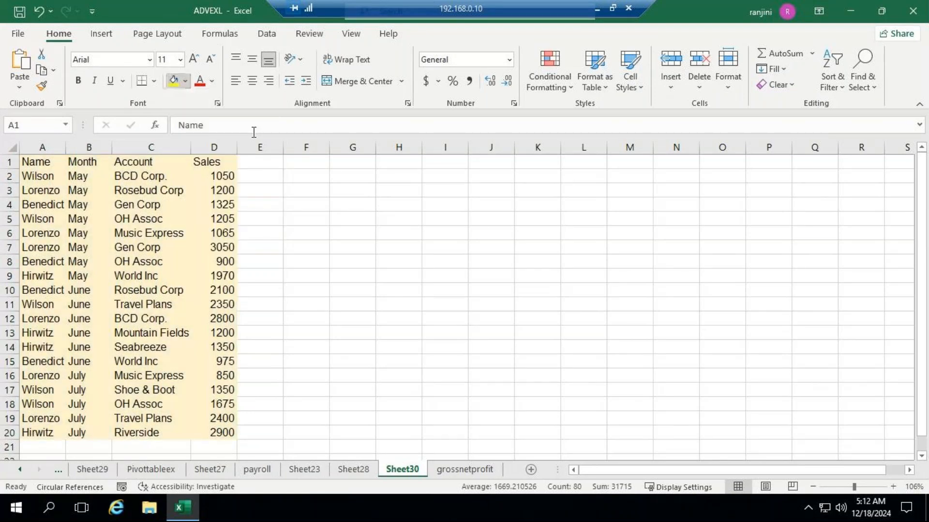
pyautogui.moveTo(46, 161); pyautogui.dragTo(210, 162)
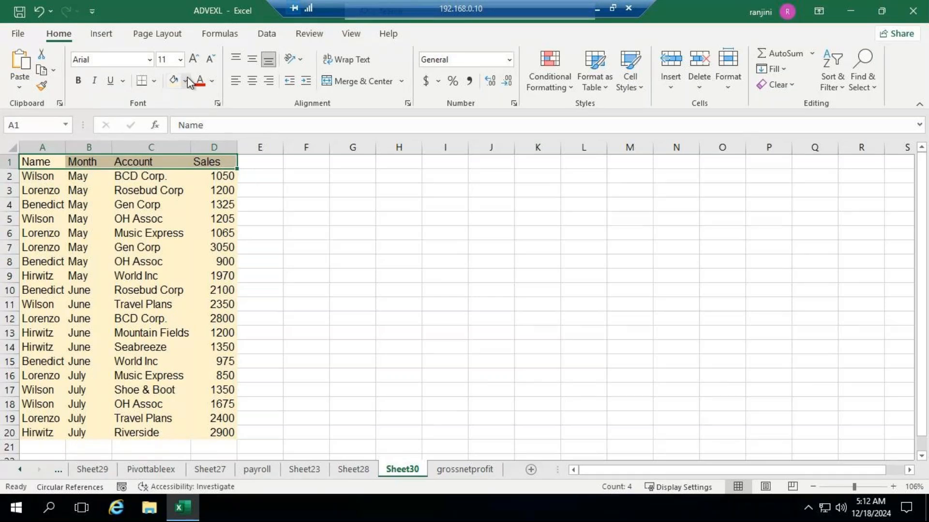
pyautogui.click(185, 81)
# - Fill the database range A1:D20 with black and set its font color to the lightest gold theme color
pyautogui.moveTo(37, 162); pyautogui.dragTo(224, 431)
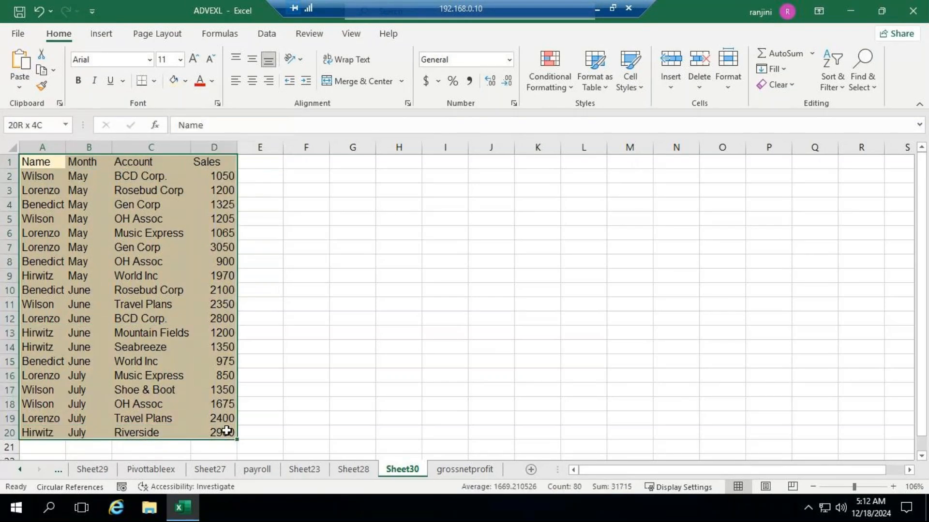
pyautogui.click(185, 81)
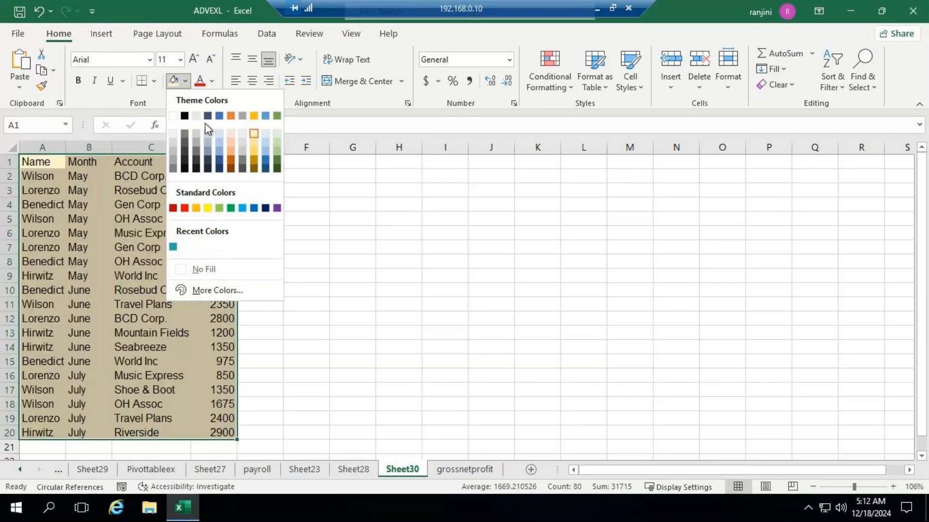
pyautogui.click(184, 115)
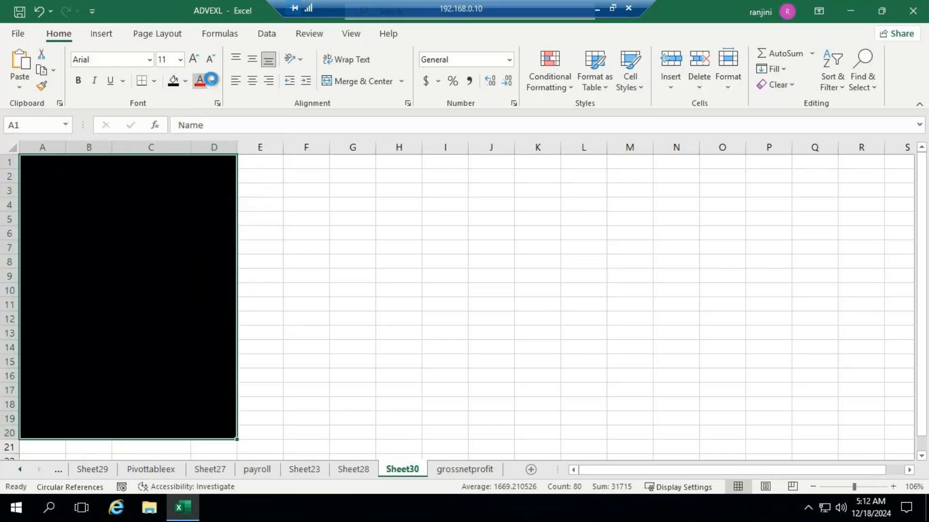
pyautogui.click(201, 81)
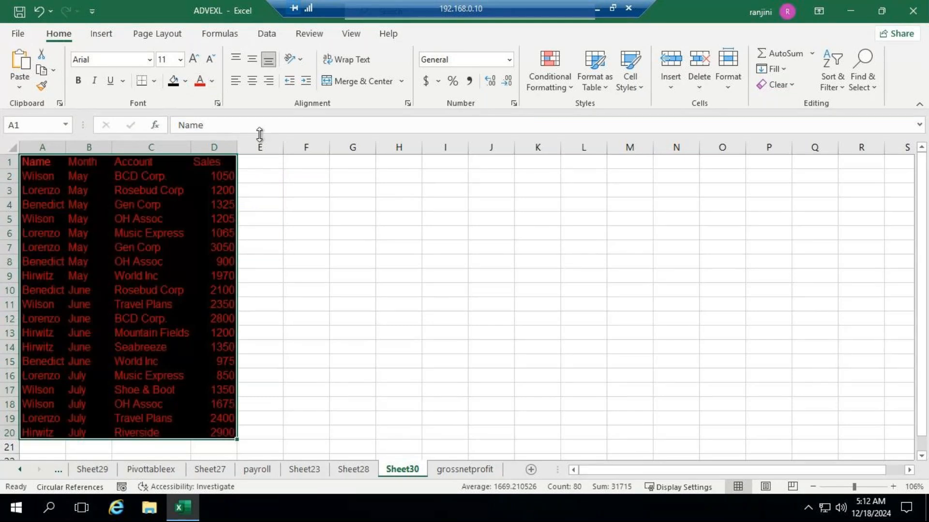
pyautogui.click(211, 81)
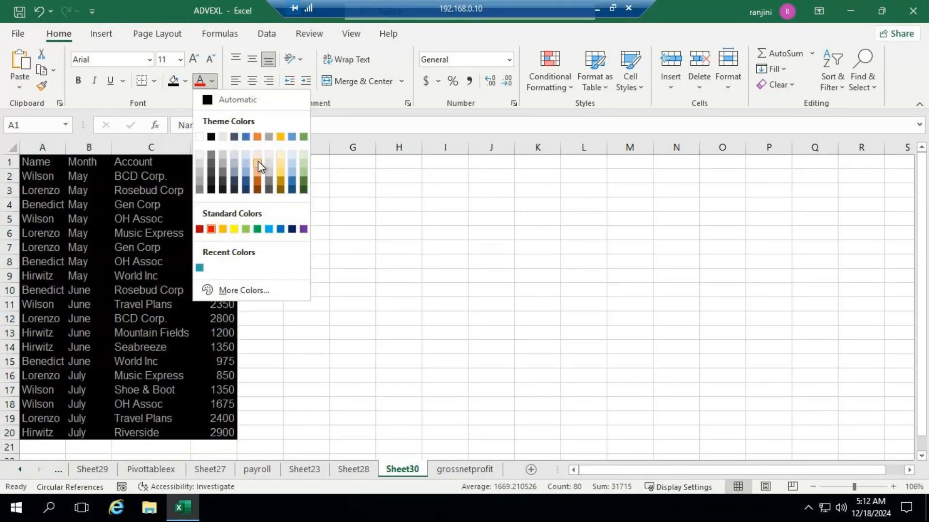
pyautogui.click(280, 153)
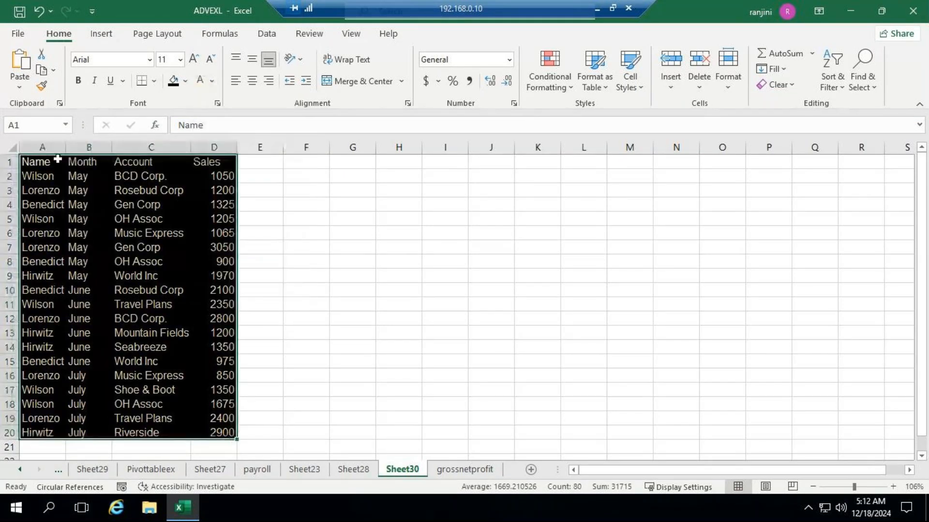
# - Fill the header row A1:D1 with the lightest gold theme color and set its font color to black
pyautogui.moveTo(58, 160); pyautogui.dragTo(208, 162)
pyautogui.click(185, 81)
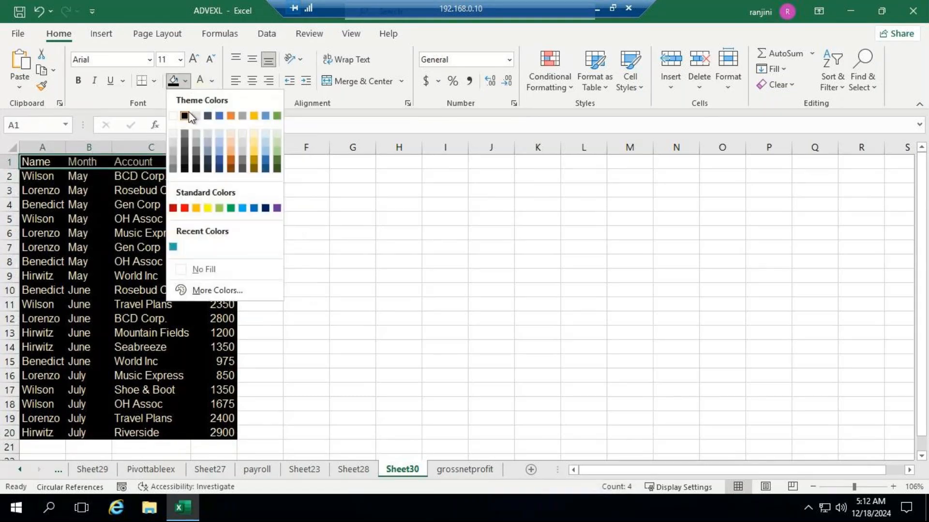
pyautogui.click(253, 131)
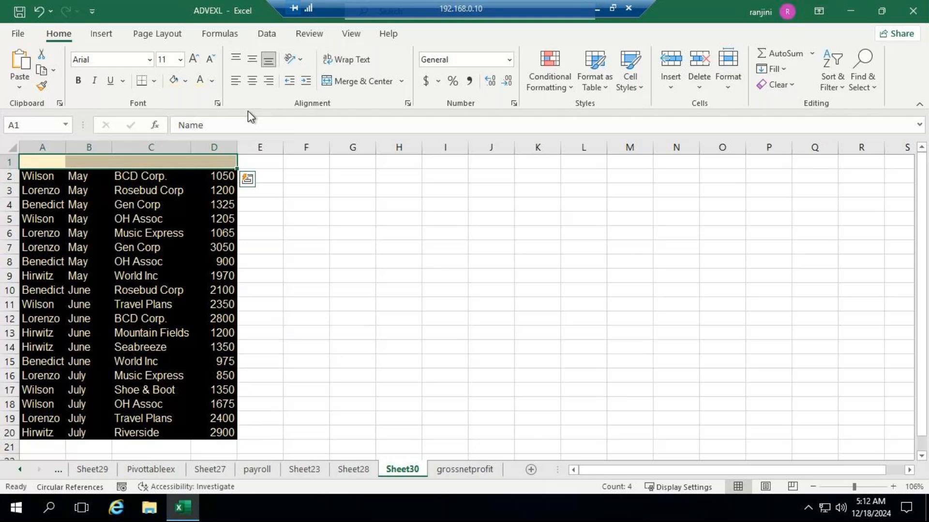
pyautogui.click(214, 83)
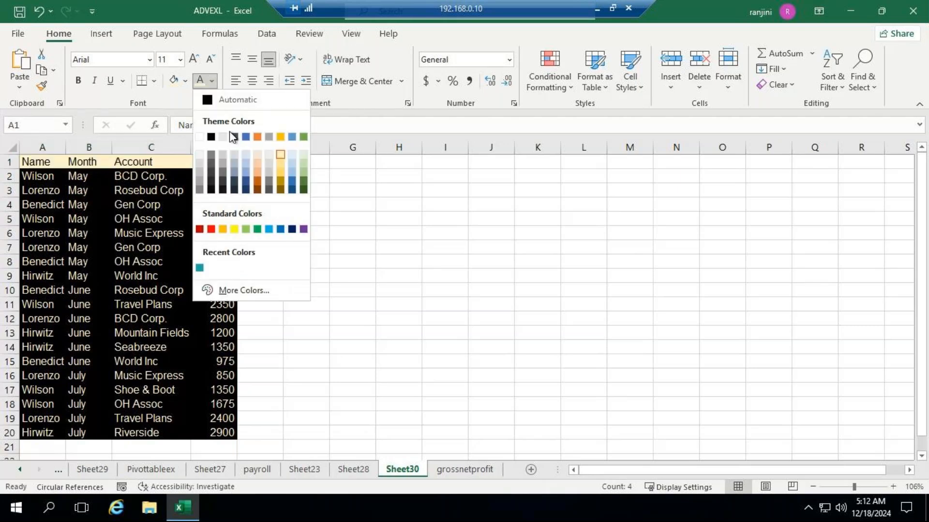
pyautogui.click(211, 138)
pyautogui.click(295, 218)
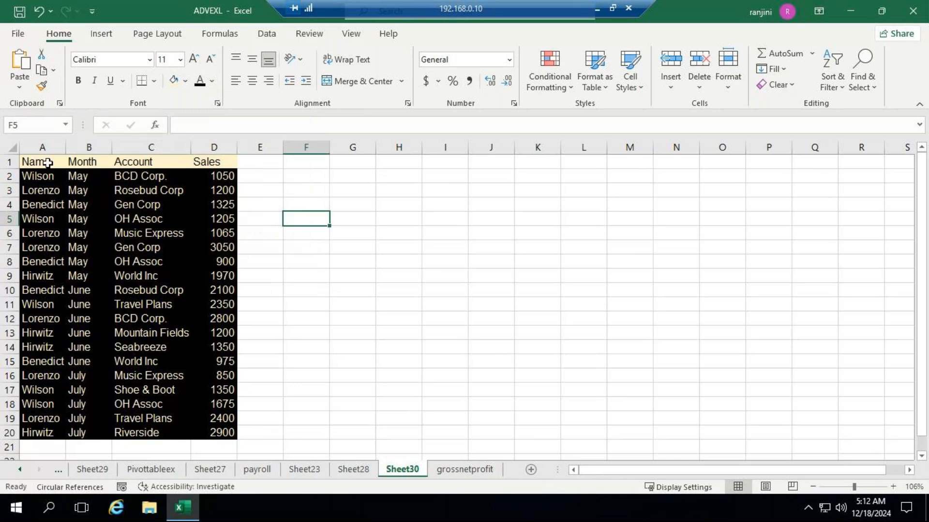
# - Increase the font size of the whole database range A1:D20 to 14
pyautogui.moveTo(47, 163); pyautogui.dragTo(217, 422)
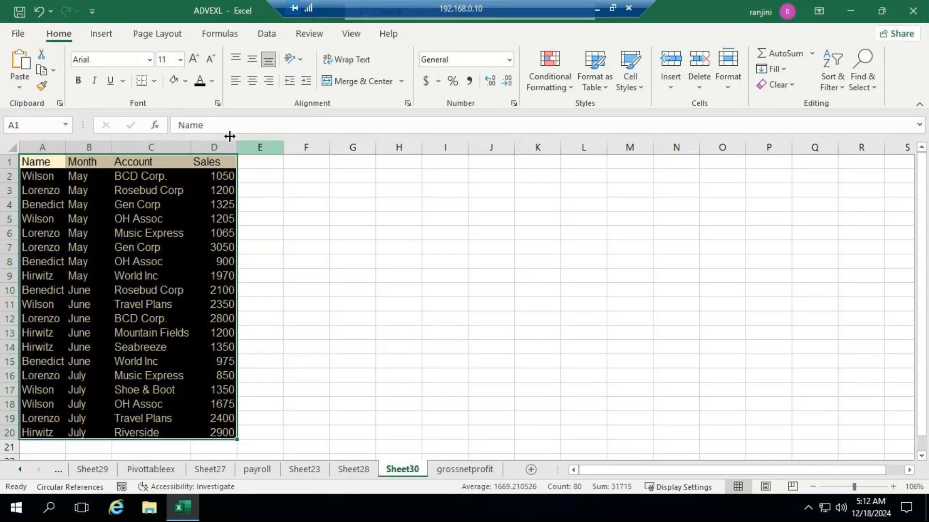
pyautogui.click(194, 59)
pyautogui.click(194, 59)
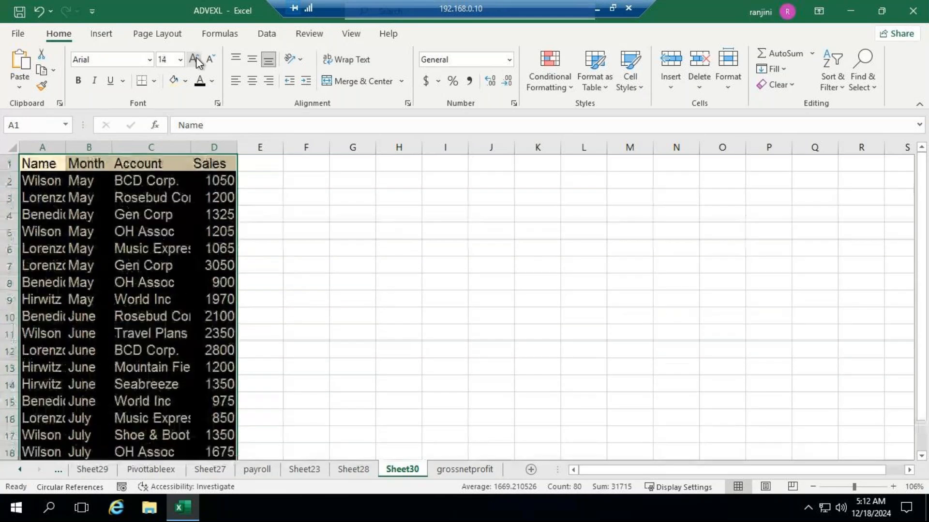
# - AutoFit the column widths of the database on Sheet30 and select cell A1
pyautogui.doubleClick(66, 146)
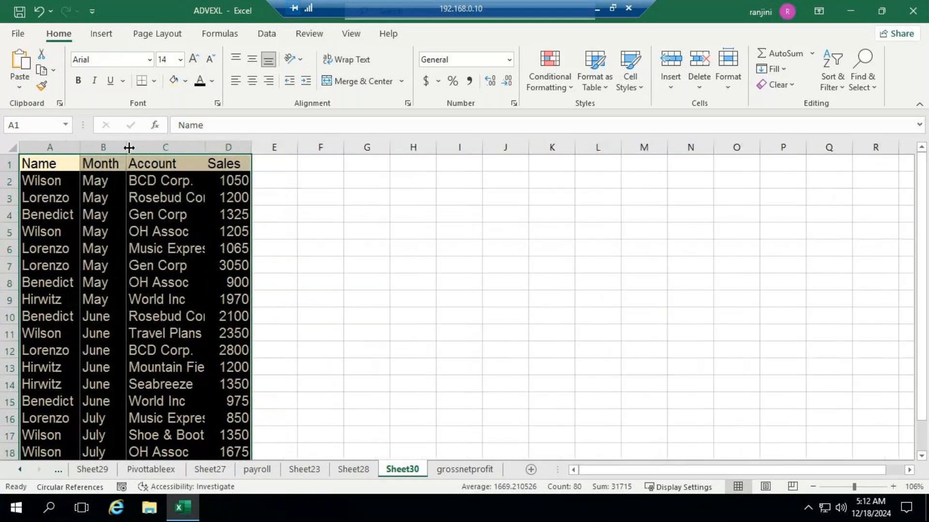
pyautogui.doubleClick(203, 143)
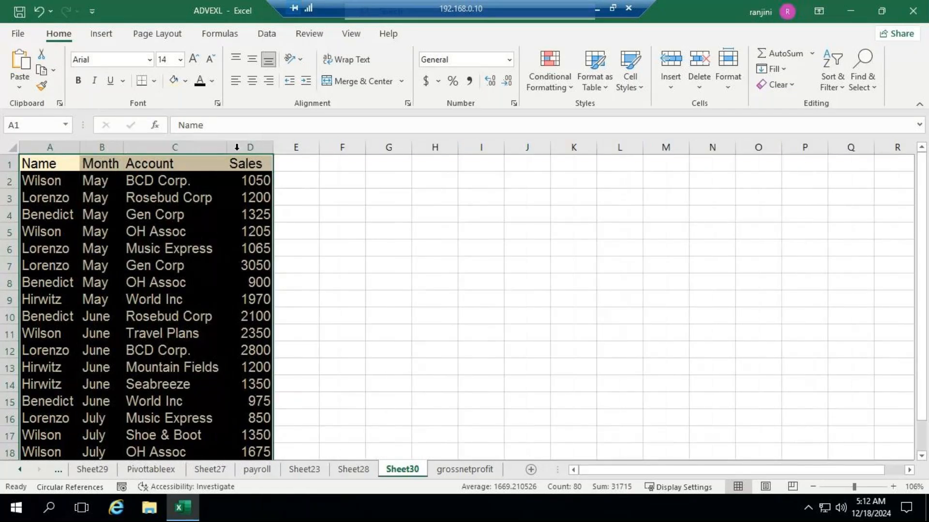
pyautogui.scroll(-3, 329, 224)
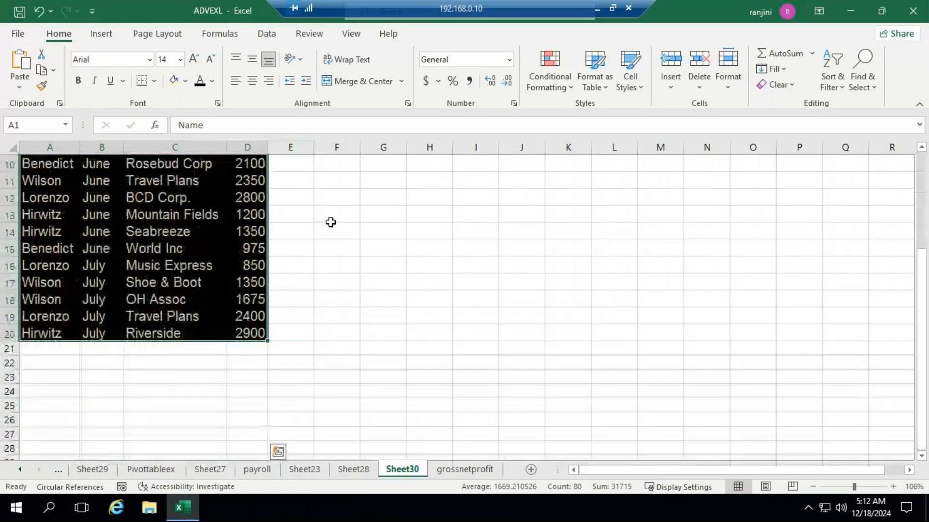
pyautogui.scroll(3, 330, 222)
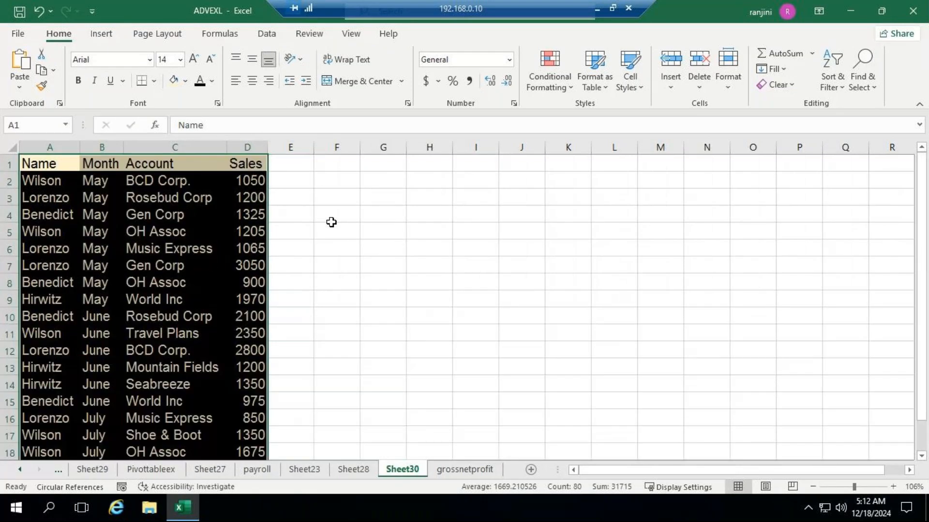
pyautogui.click(331, 222)
pyautogui.click(38, 163)
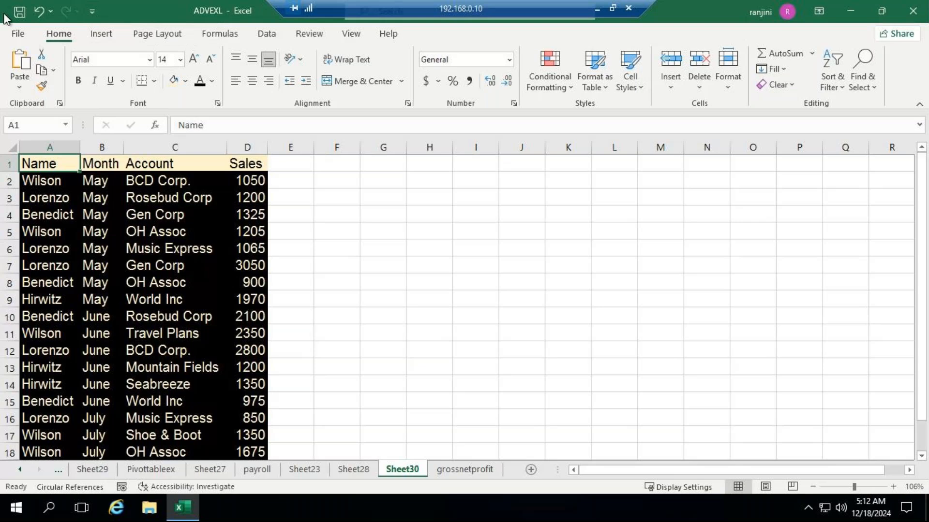
# - Open the Quick Access Toolbar customization options and list All Commands as the available commands
pyautogui.click(93, 19)
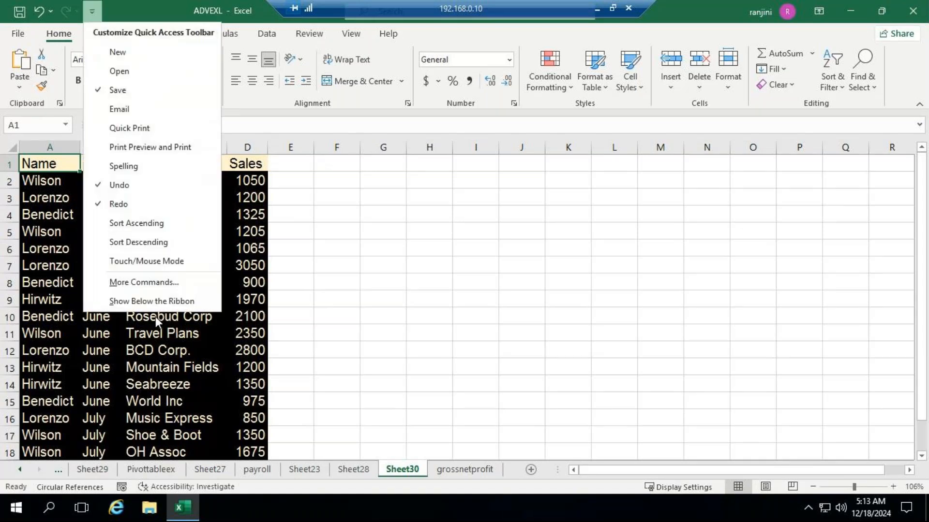
pyautogui.click(142, 283)
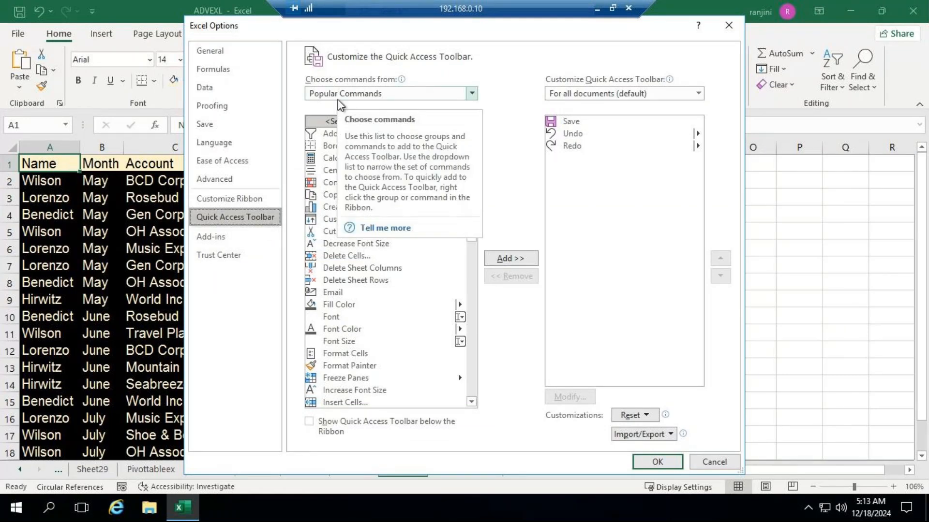
pyautogui.click(391, 93)
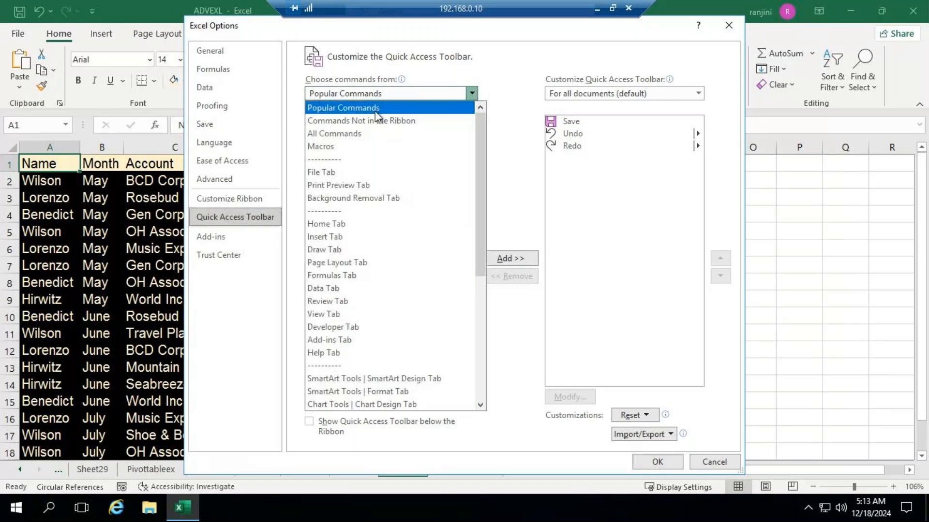
pyautogui.click(363, 137)
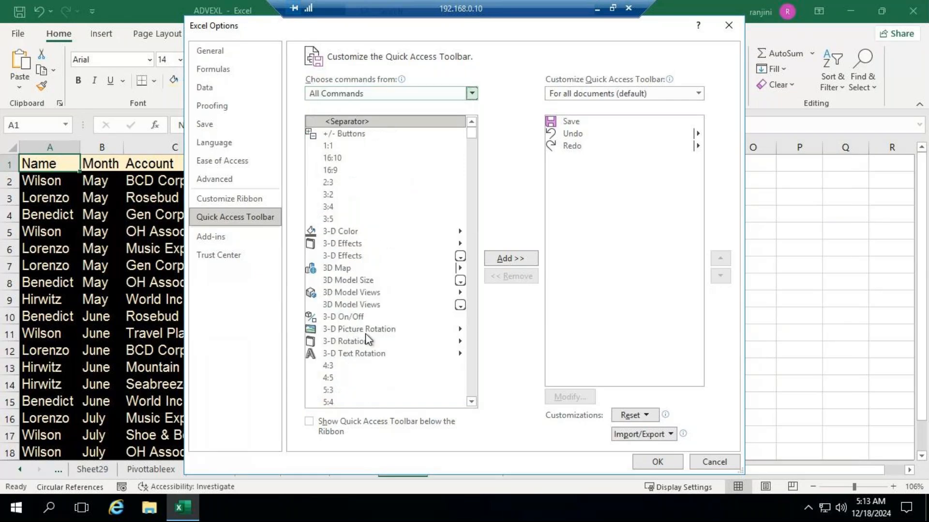
# - Look through the available Quick Access Toolbar commands beginning with D for the data form command
pyautogui.click(364, 293)
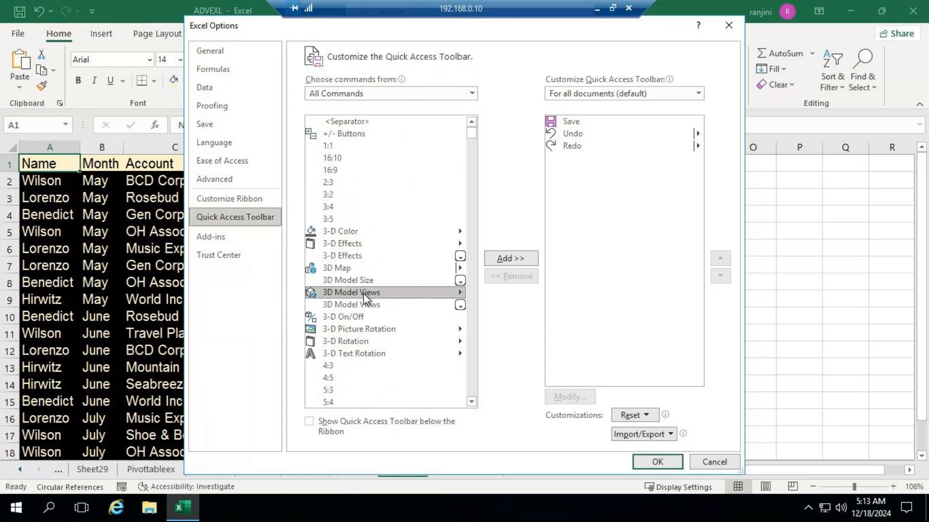
pyautogui.press('d')
pyautogui.click(474, 402)
pyautogui.click(474, 402)
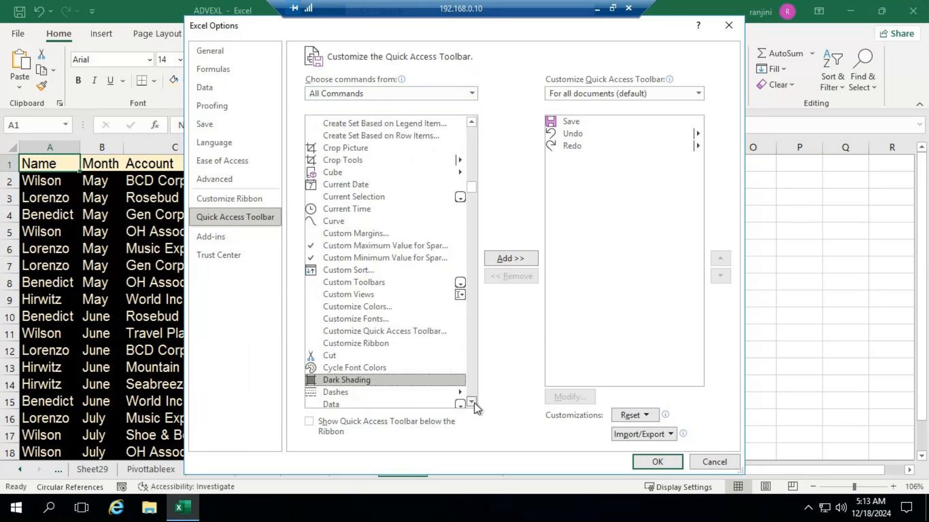
pyautogui.click(473, 402)
pyautogui.scroll(-4, 474, 403)
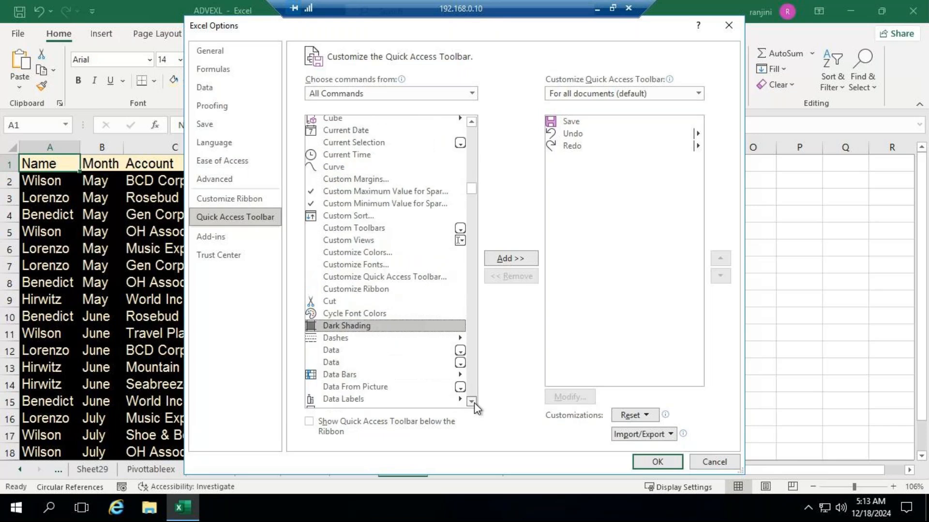
pyautogui.click(472, 402)
pyautogui.click(471, 402)
pyautogui.click(472, 401)
pyautogui.scroll(-3, 473, 402)
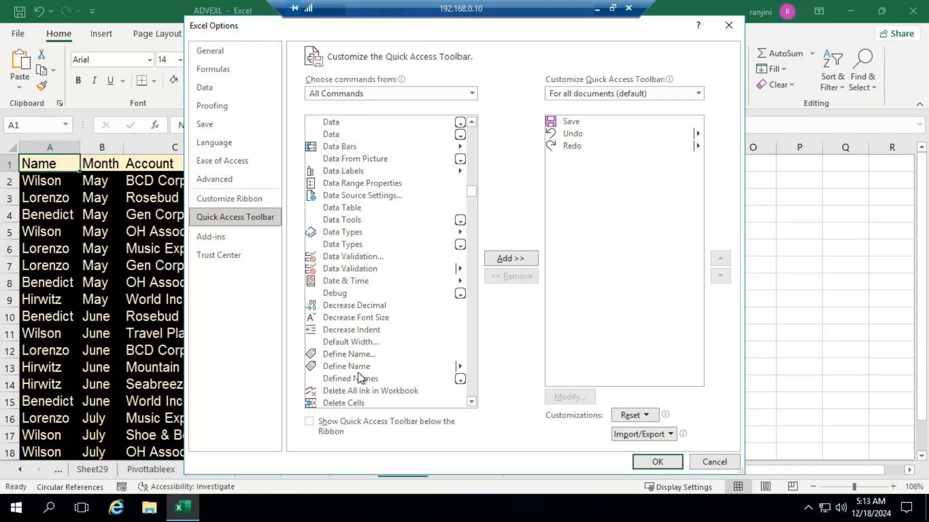
pyautogui.click(471, 402)
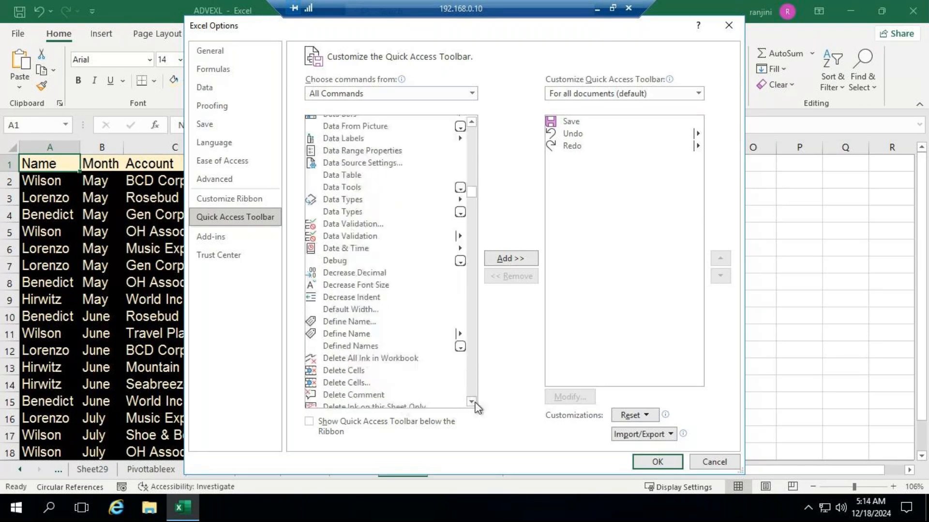
pyautogui.click(471, 401)
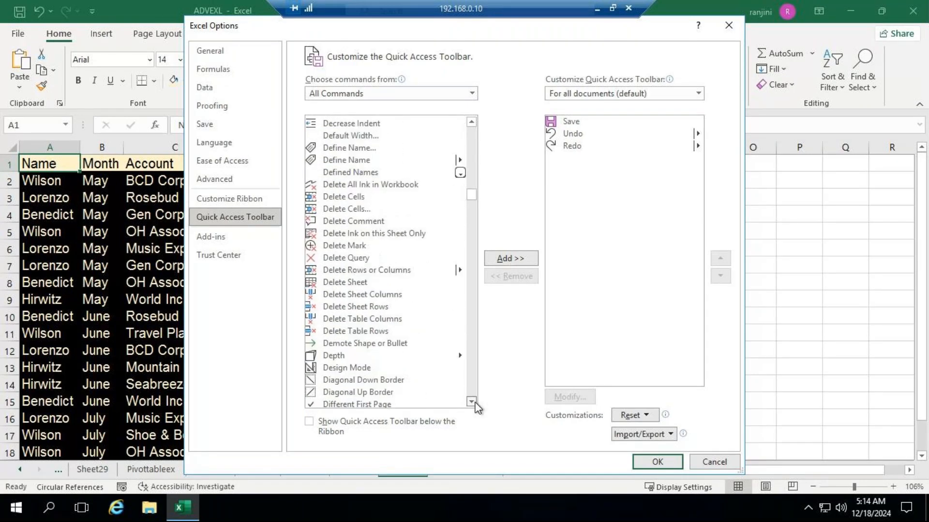
pyautogui.click(471, 402)
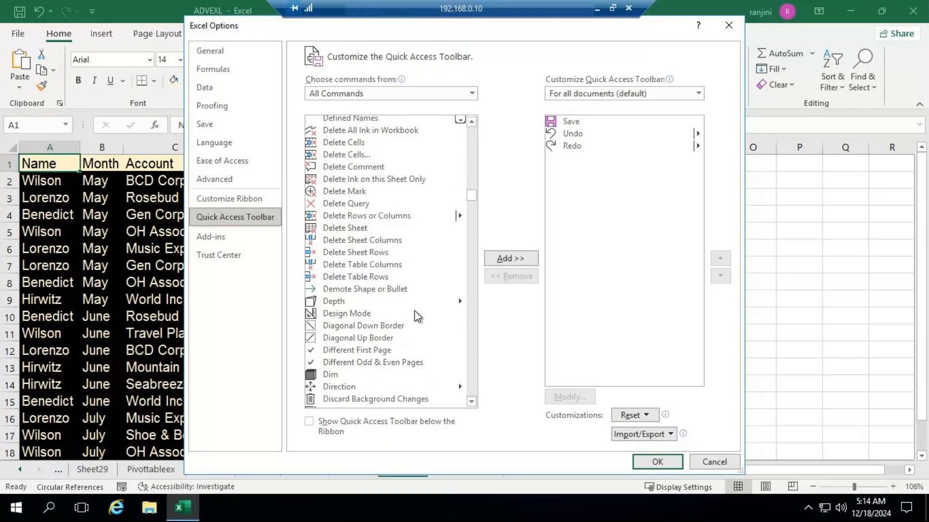
pyautogui.scroll(8, 416, 314)
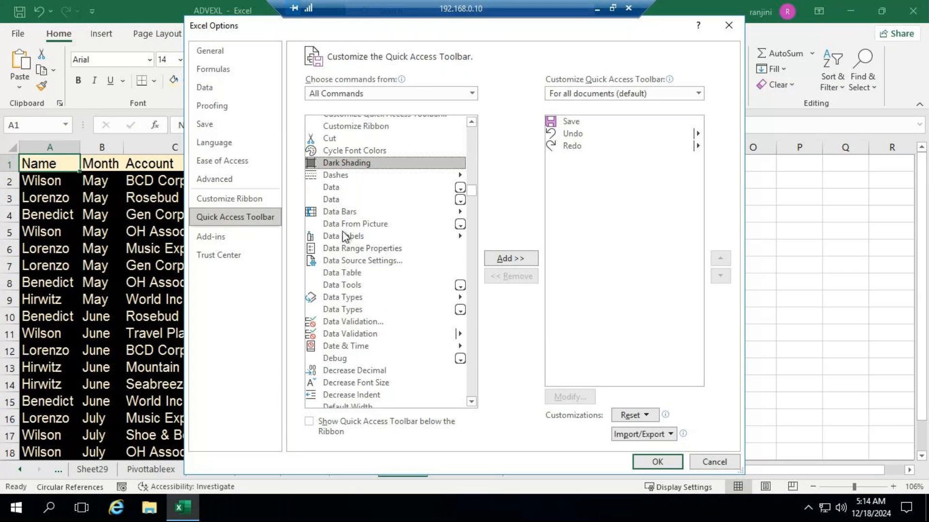
# - Try adding the Data command group to the Quick Access Toolbar, and remove it again
pyautogui.click(337, 187)
pyautogui.click(499, 258)
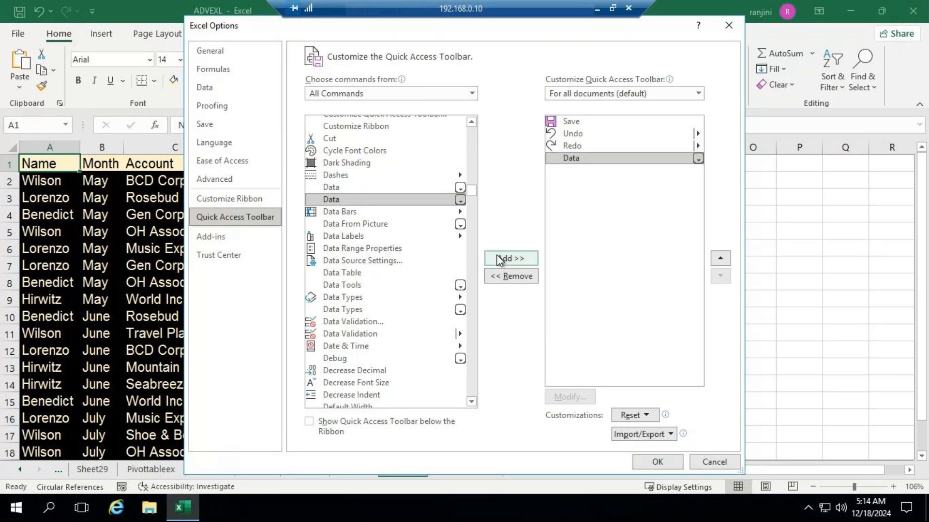
pyautogui.click(503, 277)
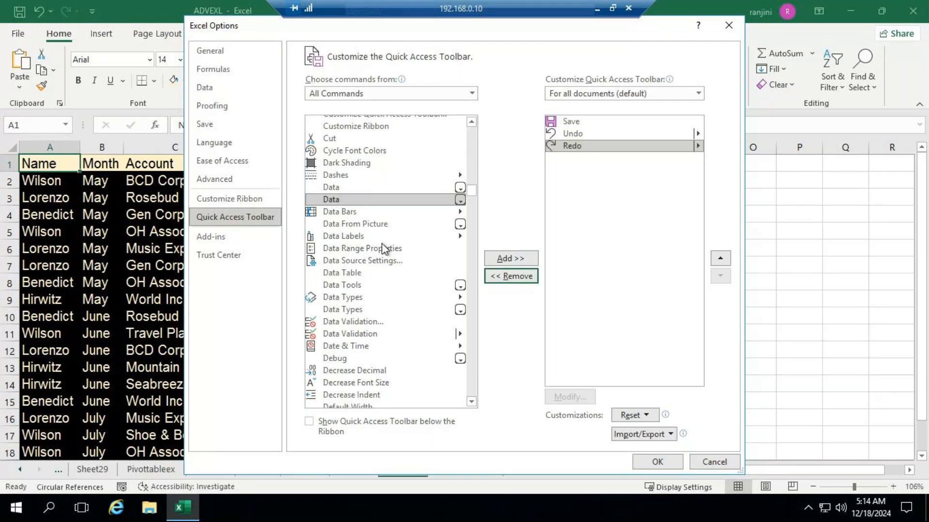
pyautogui.scroll(-2, 381, 243)
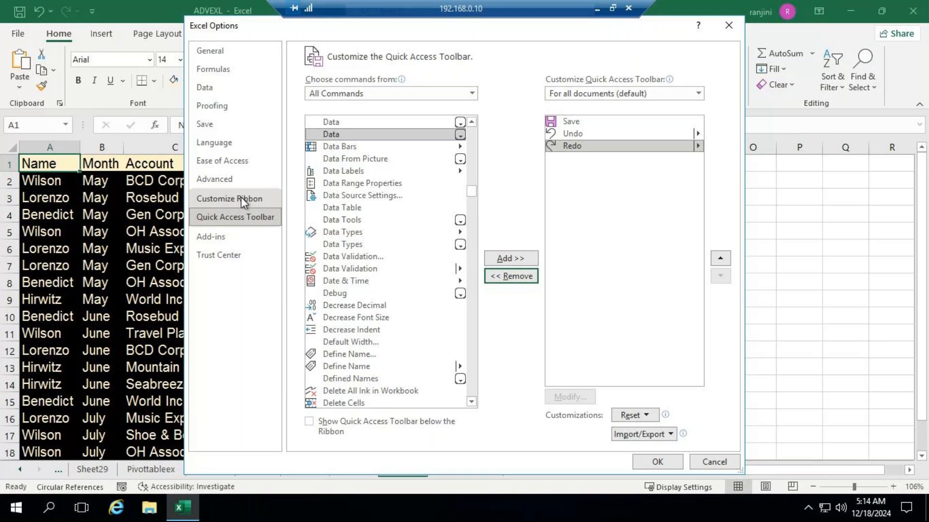
# - List All Commands in the ribbon customization options and check the entries beginning with D for the data form command
pyautogui.click(241, 197)
pyautogui.click(397, 93)
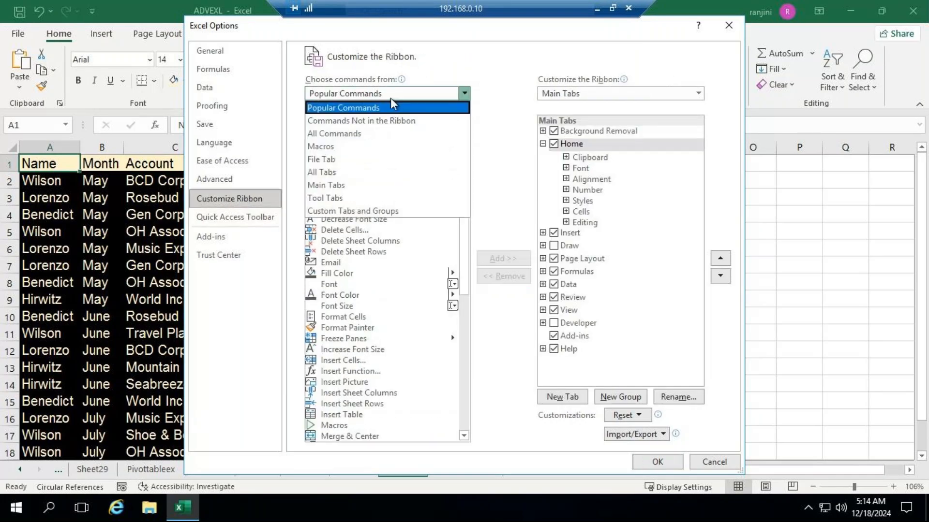
pyautogui.click(361, 136)
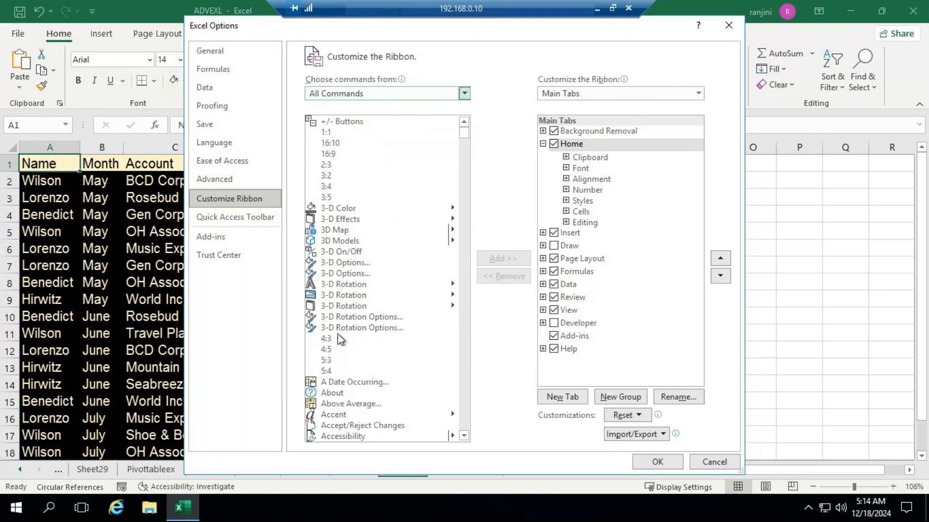
pyautogui.click(341, 339)
pyautogui.press('d')
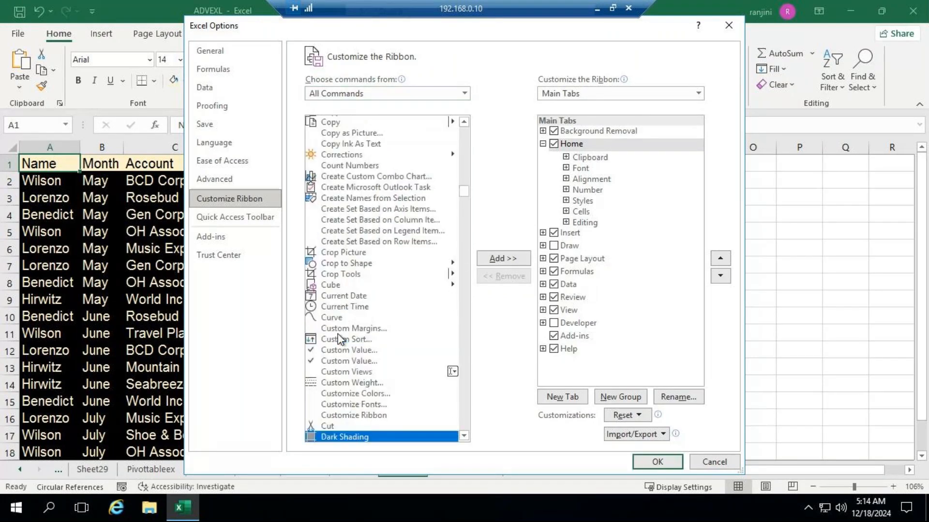
pyautogui.click(463, 436)
pyautogui.click(463, 436)
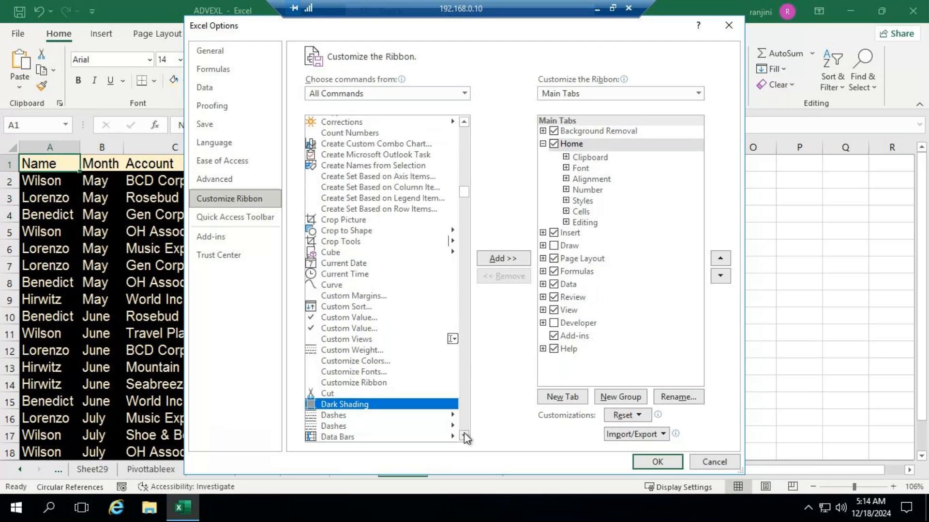
pyautogui.click(464, 436)
pyautogui.click(463, 436)
pyautogui.click(464, 436)
pyautogui.click(463, 435)
pyautogui.click(463, 436)
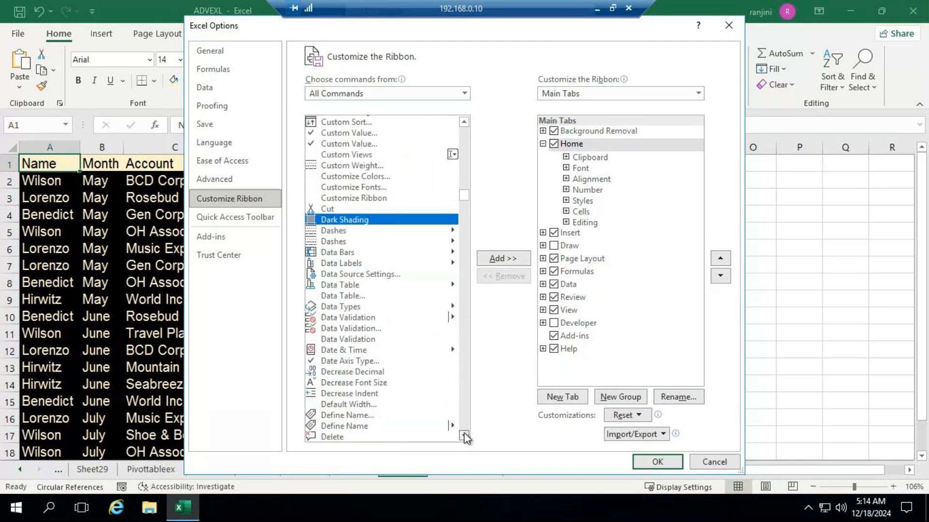
pyautogui.click(464, 435)
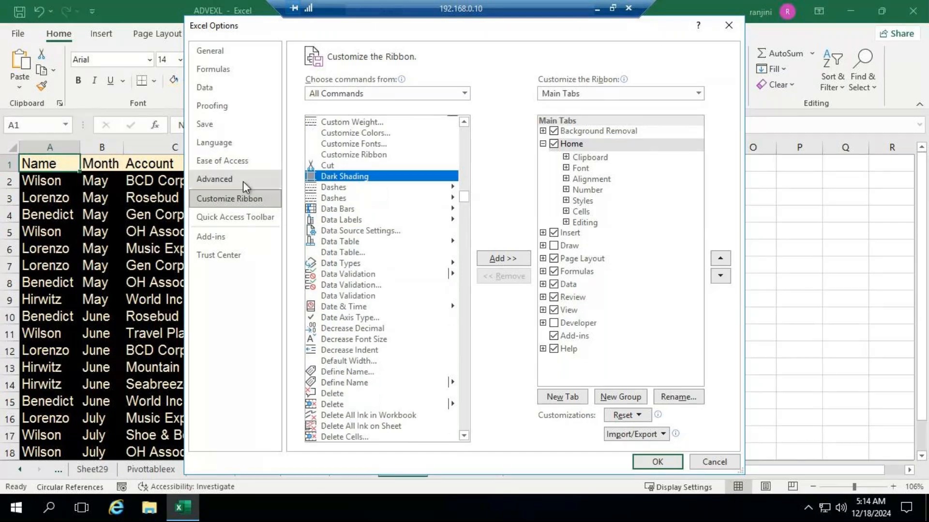
# - Try adding Data From Picture to the Quick Access Toolbar, and remove it again
pyautogui.click(235, 217)
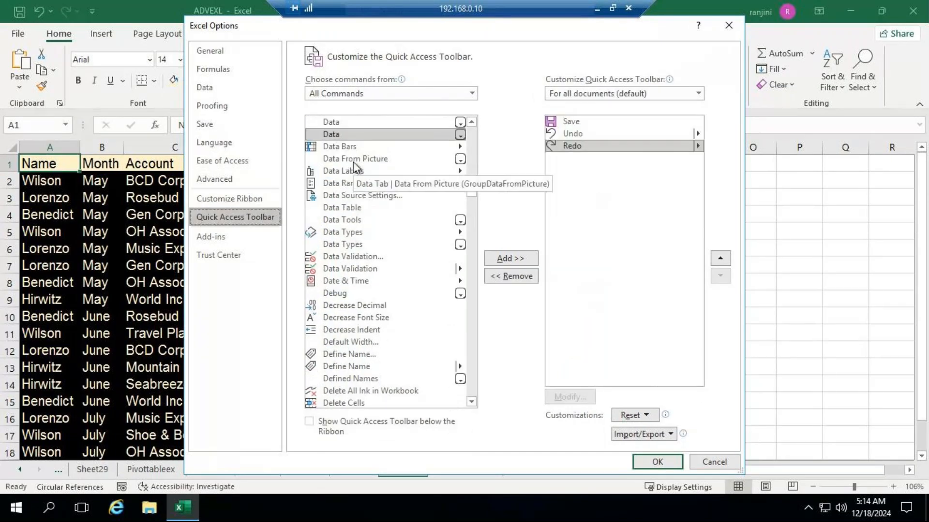
pyautogui.click(353, 162)
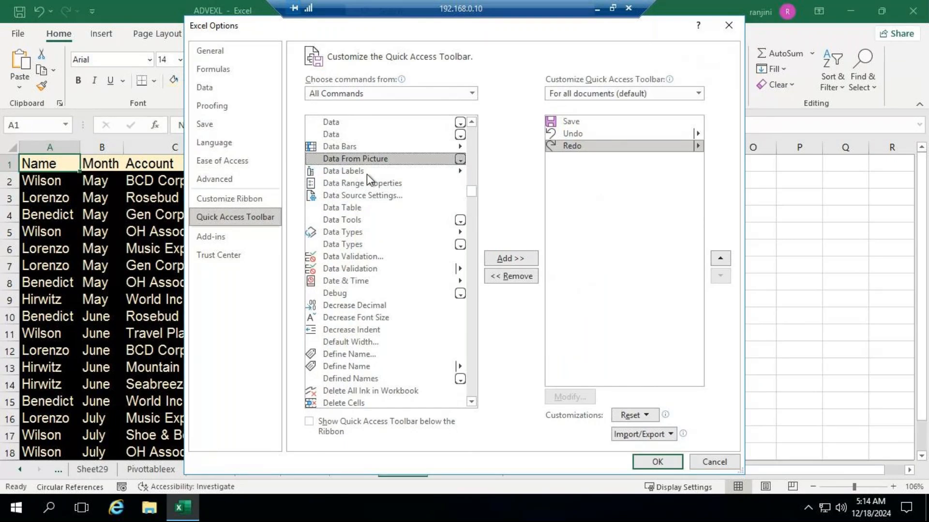
pyautogui.hotkey('alt', 'a')
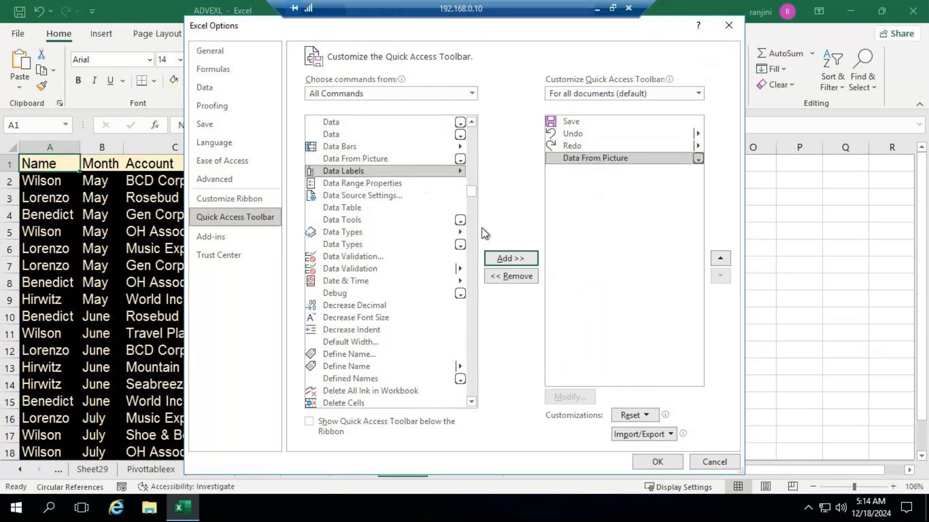
pyautogui.click(498, 276)
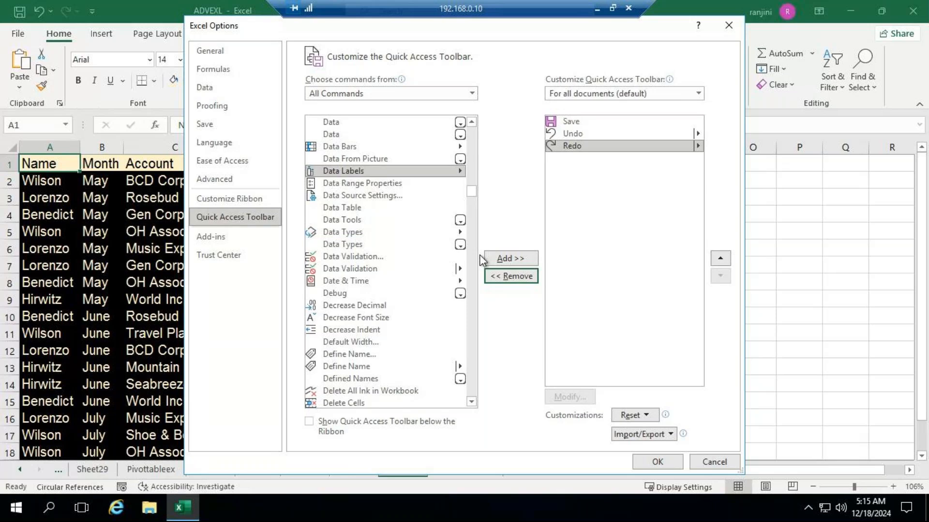
# - Look through the All Commands entries from Data to Edit for the data form command
pyautogui.moveTo(475, 191); pyautogui.dragTo(479, 201)
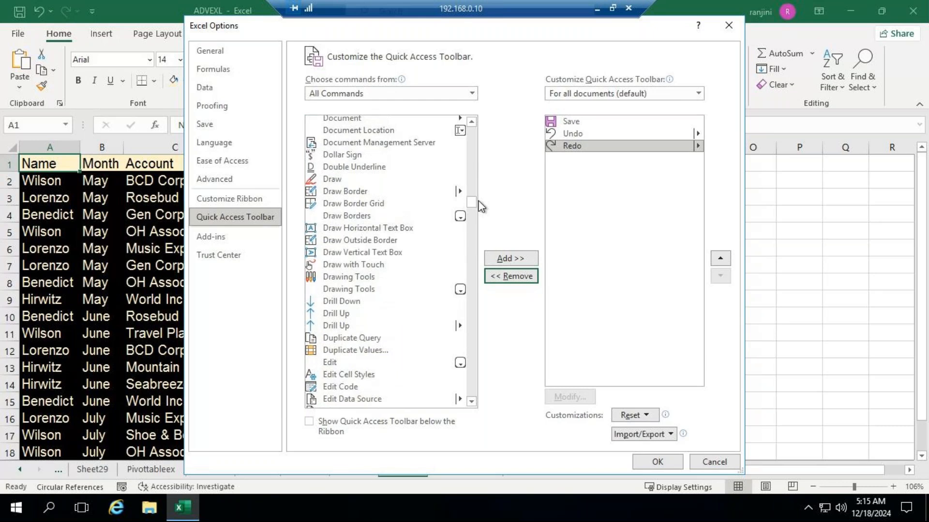
pyautogui.click(473, 126)
pyautogui.click(474, 126)
pyautogui.click(474, 125)
pyautogui.click(474, 125)
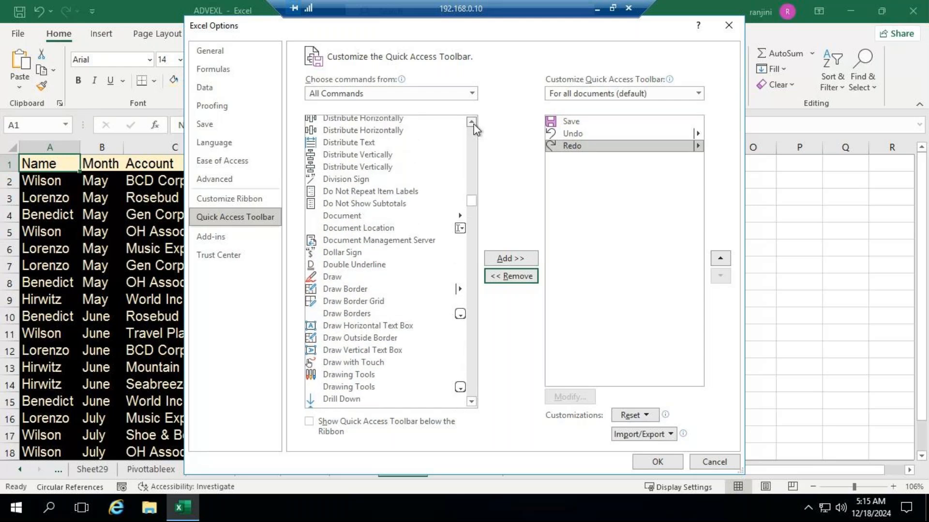
pyautogui.scroll(7, 473, 126)
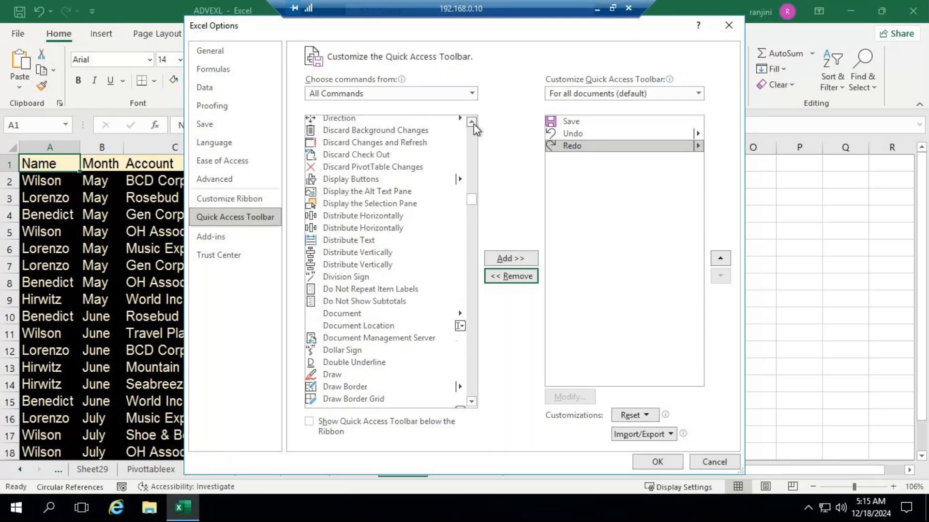
pyautogui.scroll(2, 473, 126)
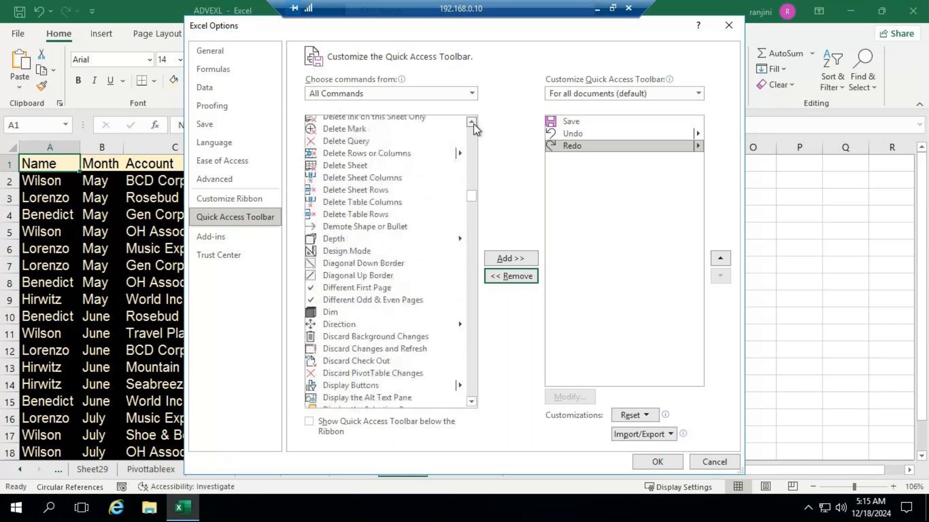
pyautogui.scroll(8, 475, 126)
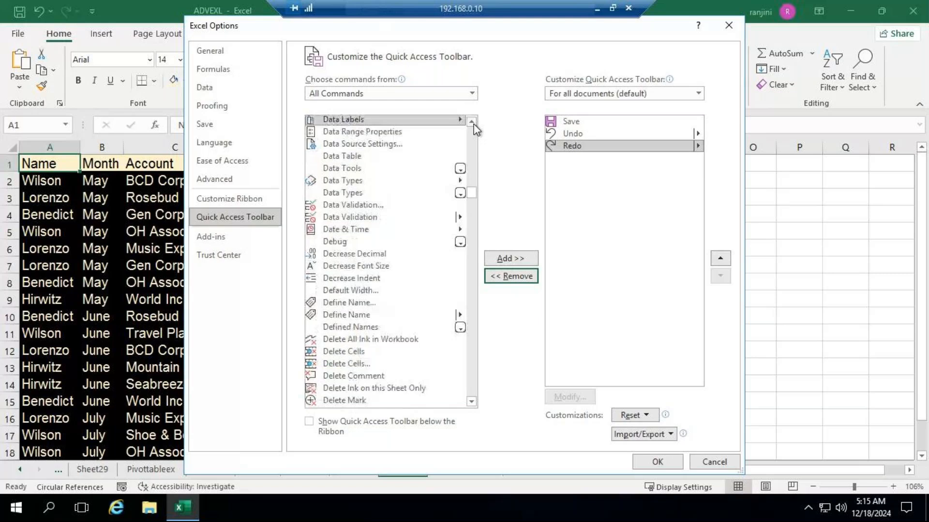
pyautogui.scroll(1, 474, 126)
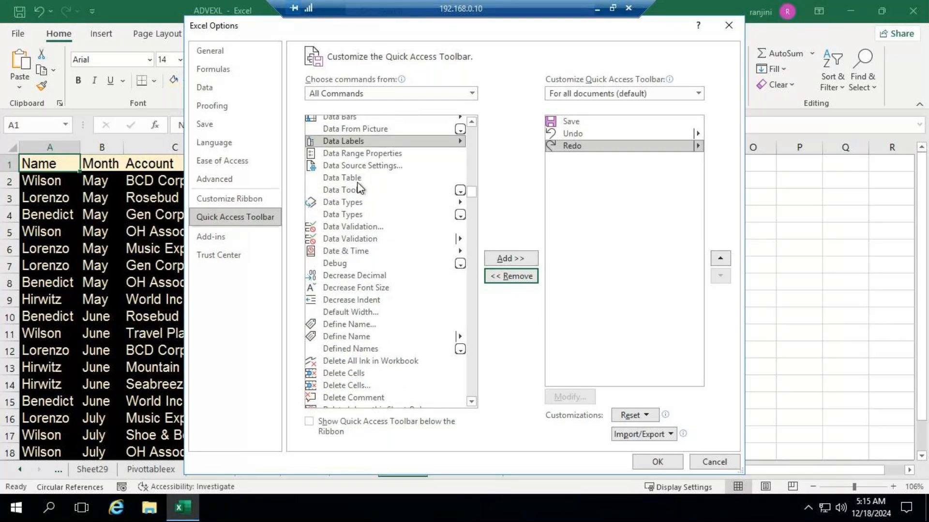
pyautogui.scroll(3, 361, 171)
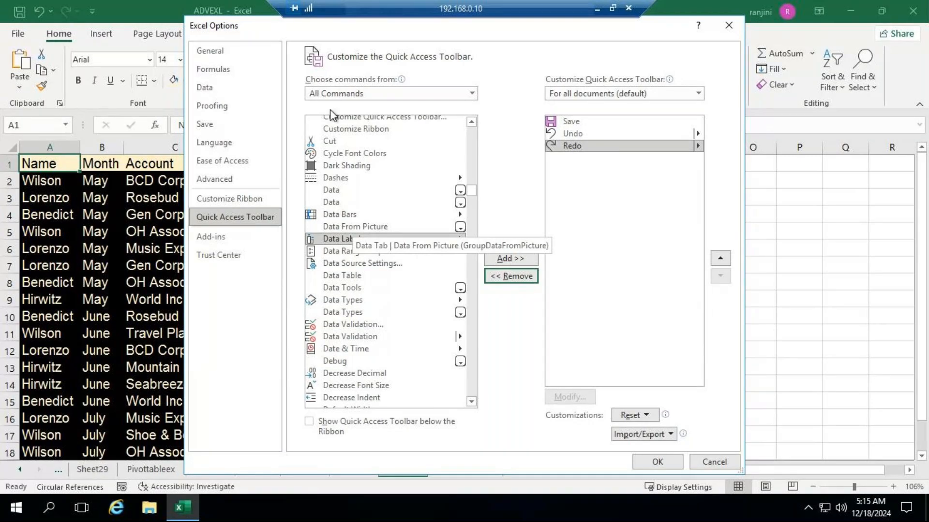
# - Check the Popular Commands category and the other available command categories for the data form command
pyautogui.click(334, 94)
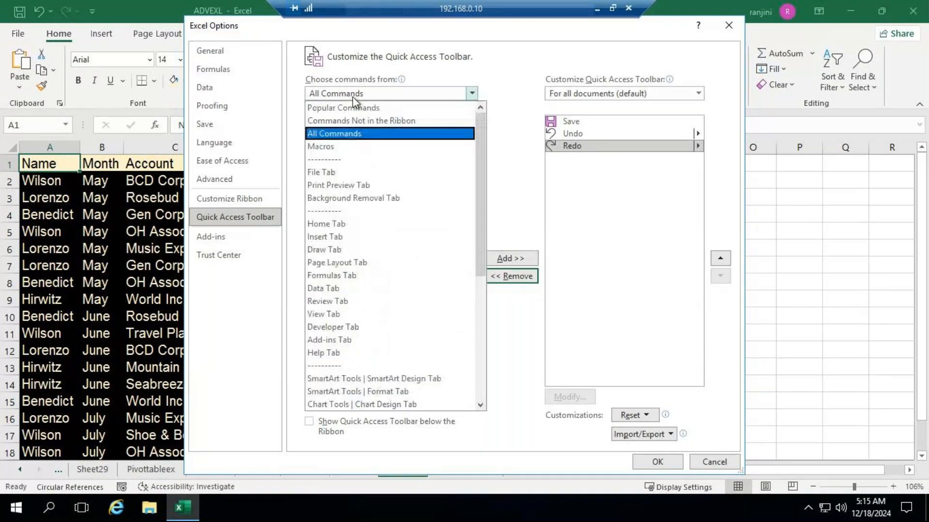
pyautogui.click(349, 133)
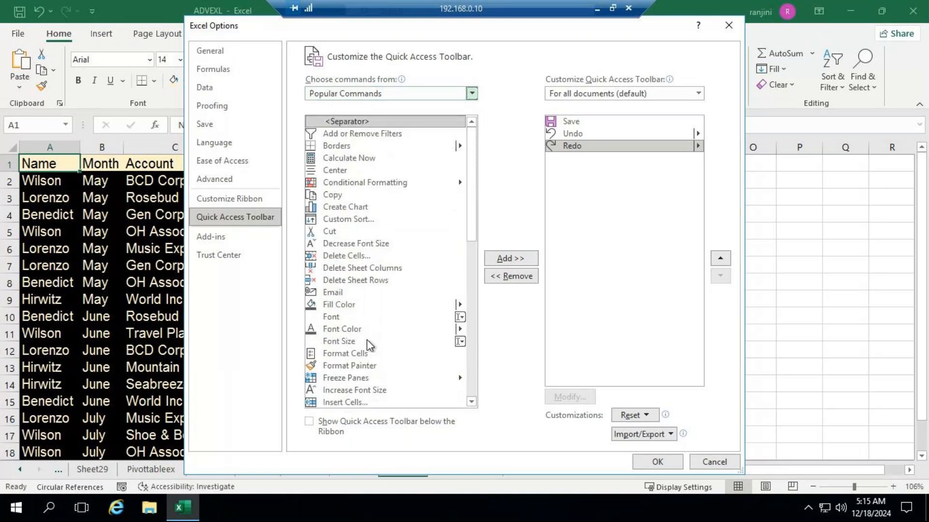
pyautogui.click(366, 93)
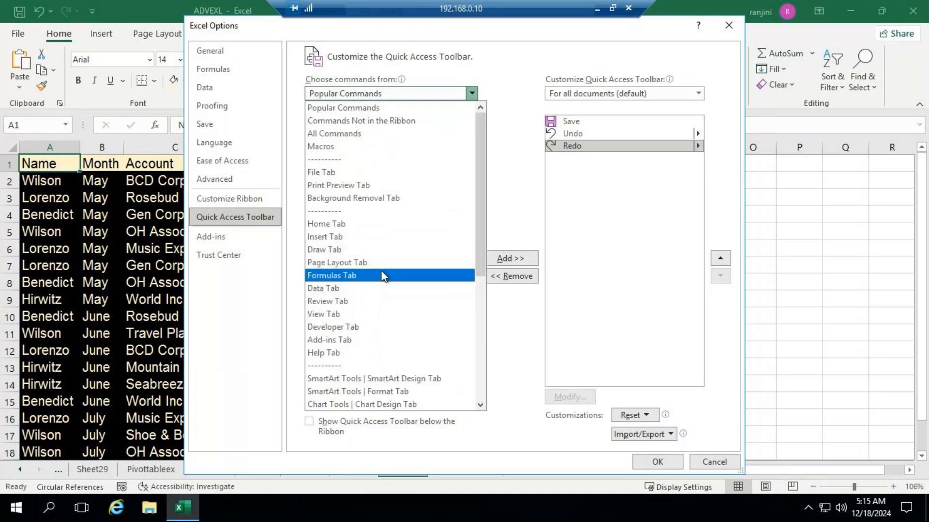
pyautogui.click(384, 103)
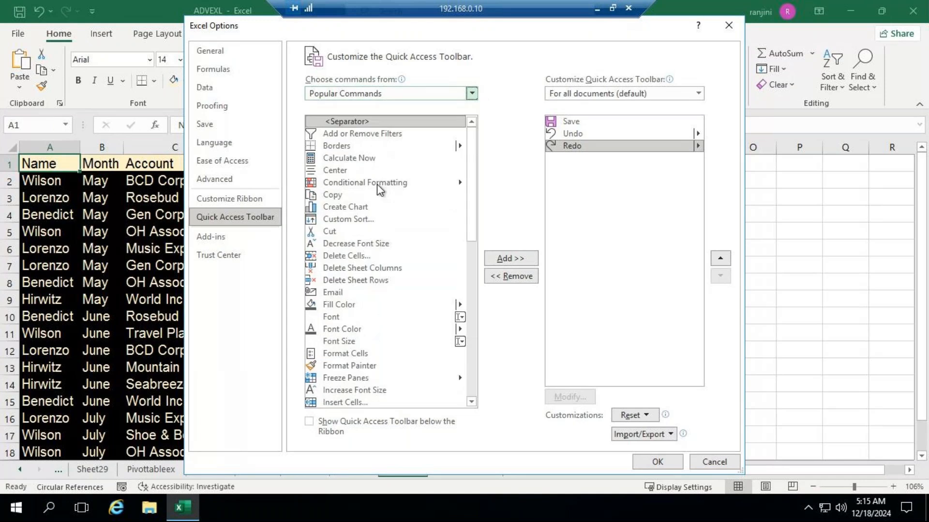
# - List All Commands again, recheck the entries beginning with D for the data form command, and leave the options without changes
pyautogui.click(365, 93)
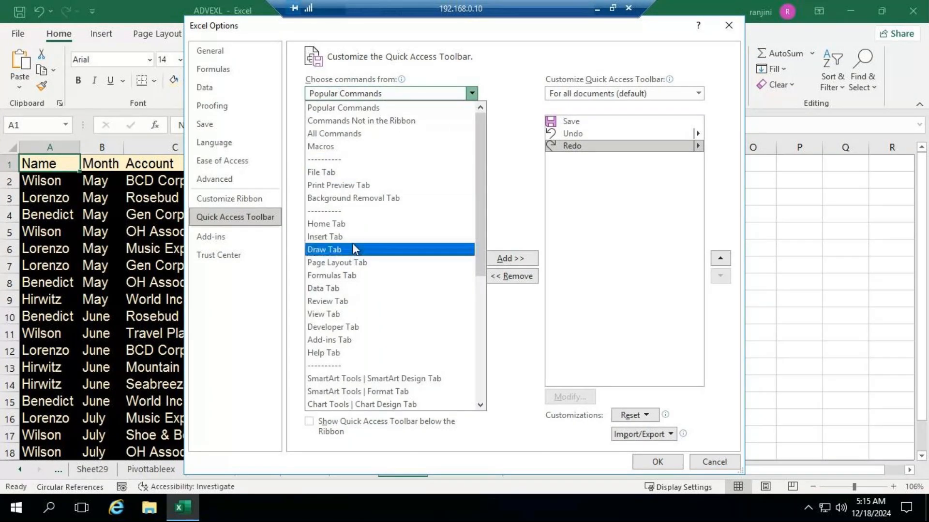
pyautogui.click(349, 133)
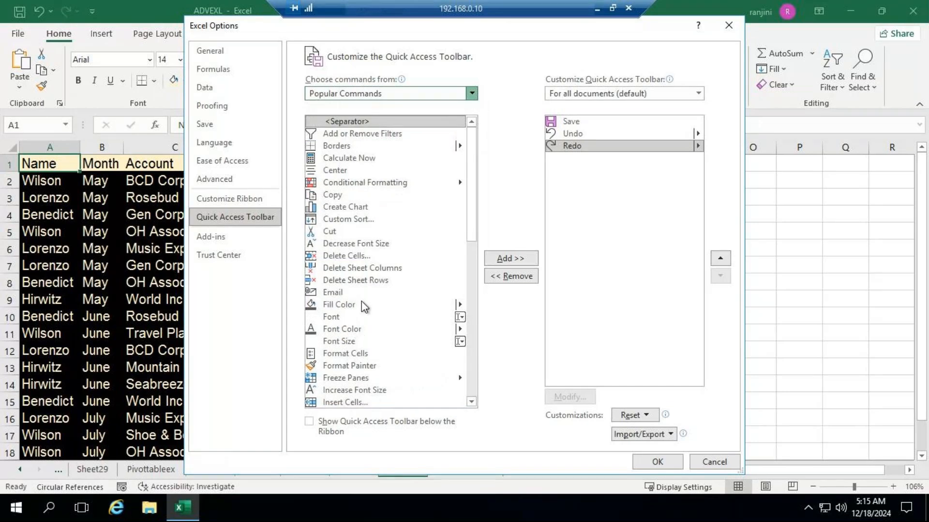
pyautogui.click(346, 306)
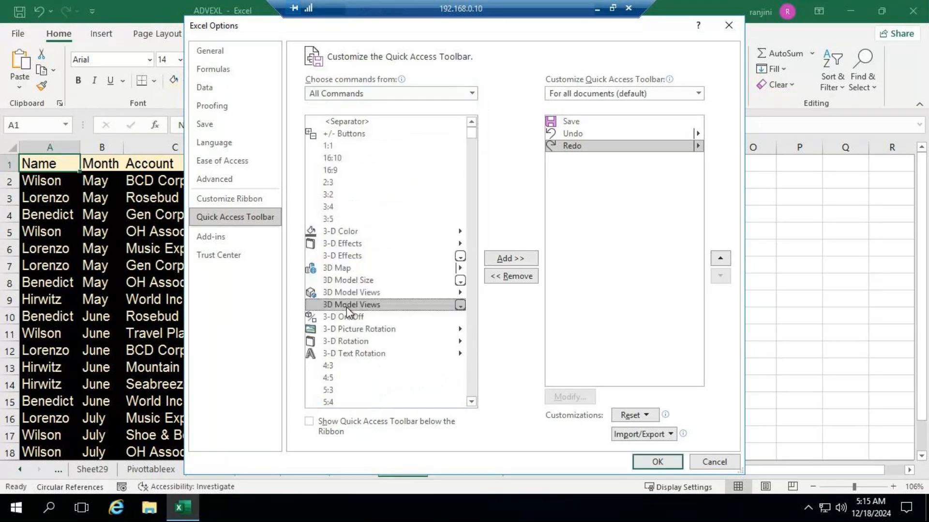
pyautogui.press('d')
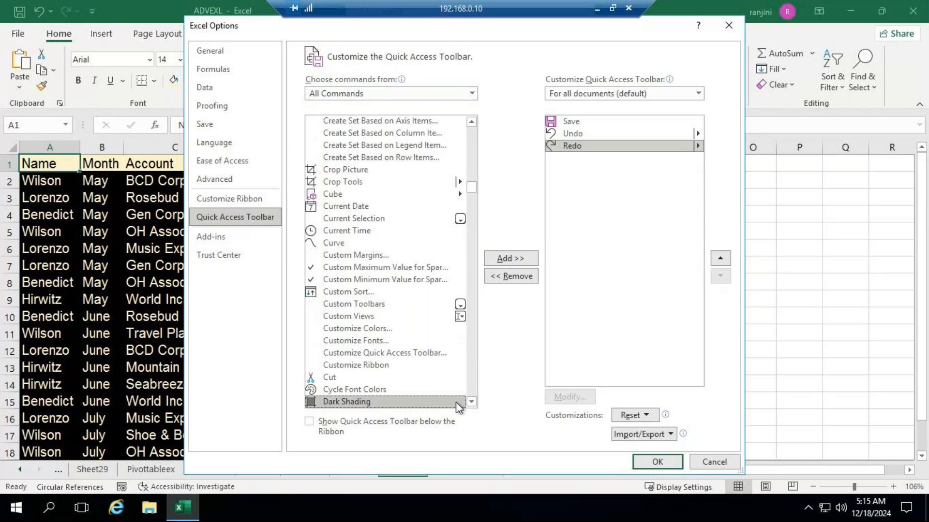
pyautogui.click(471, 402)
pyautogui.click(471, 403)
pyautogui.click(471, 403)
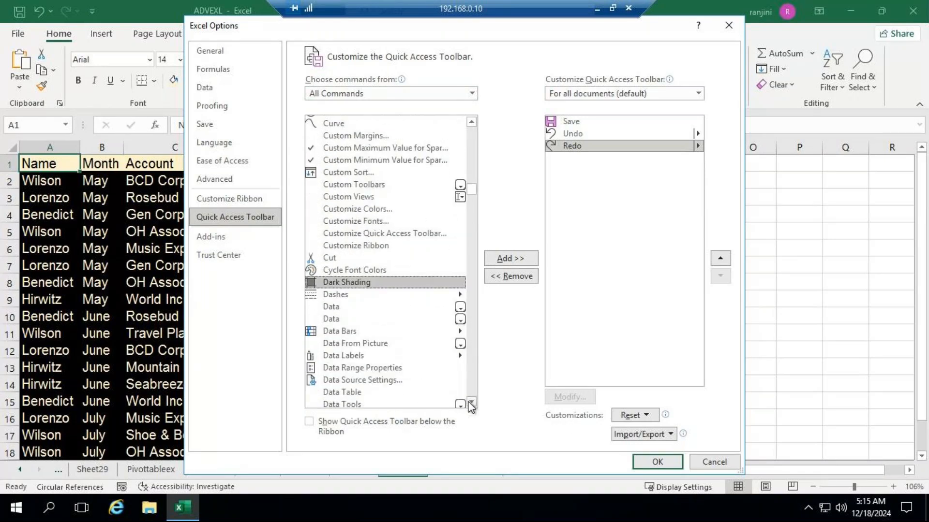
pyautogui.click(471, 403)
pyautogui.click(471, 402)
pyautogui.click(471, 402)
pyautogui.click(471, 403)
pyautogui.click(471, 403)
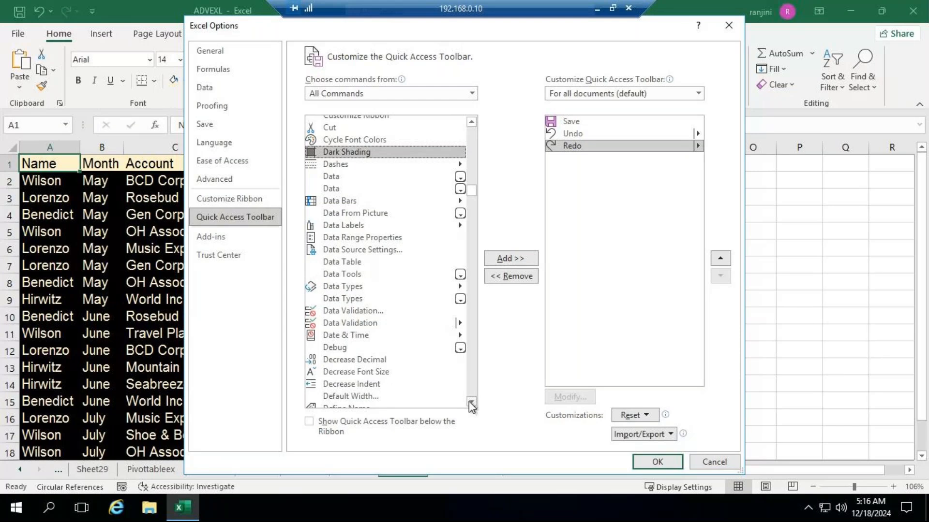
pyautogui.click(701, 467)
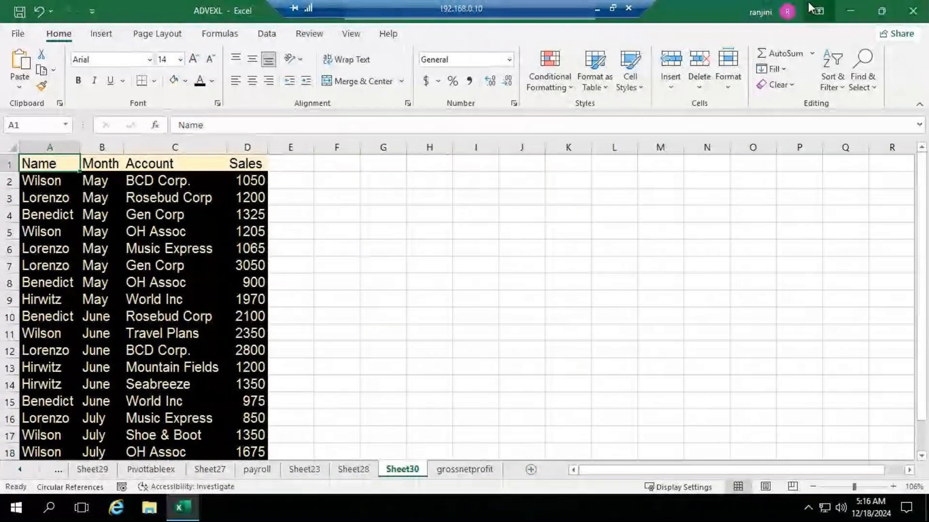
# - Minimize the remote session, open a blank workbook in the local computer's Excel, and maximize its window
pyautogui.click(597, 9)
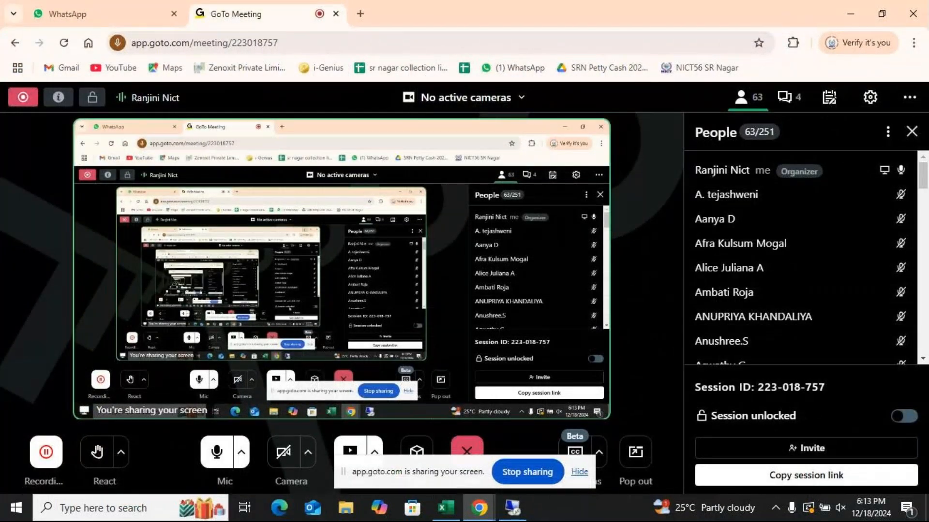
pyautogui.click(89, 495)
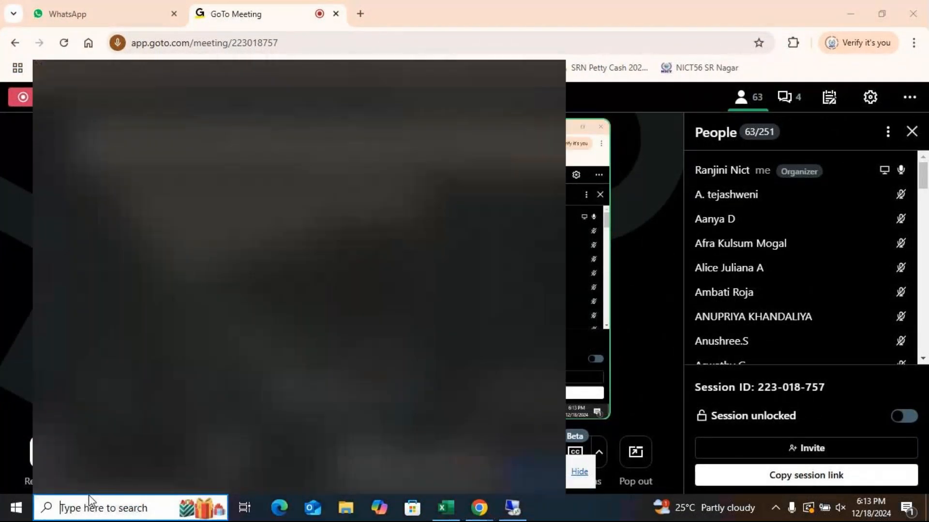
pyautogui.write('ex')
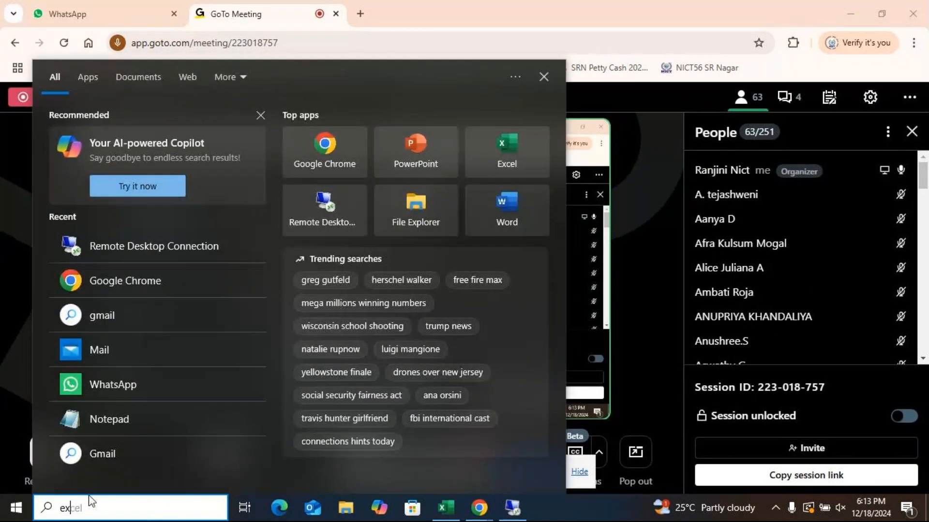
pyautogui.write('cel')
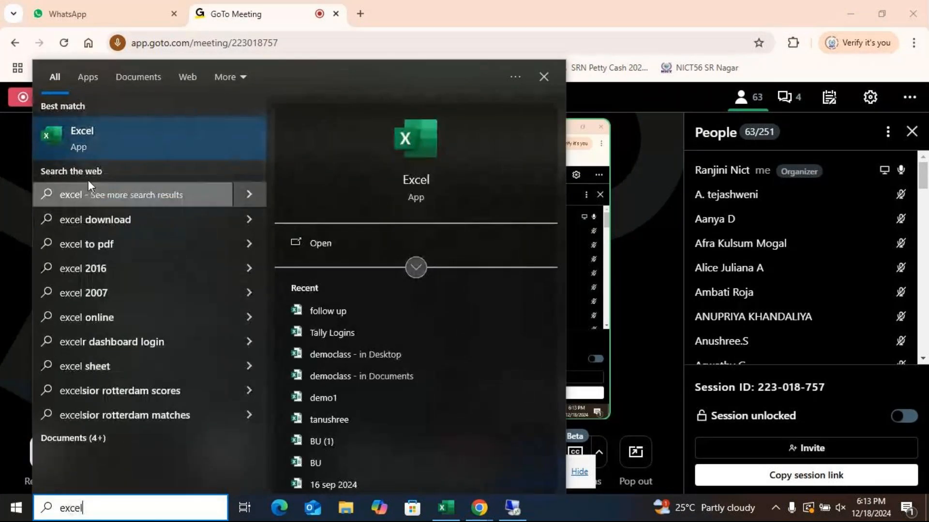
pyautogui.click(101, 138)
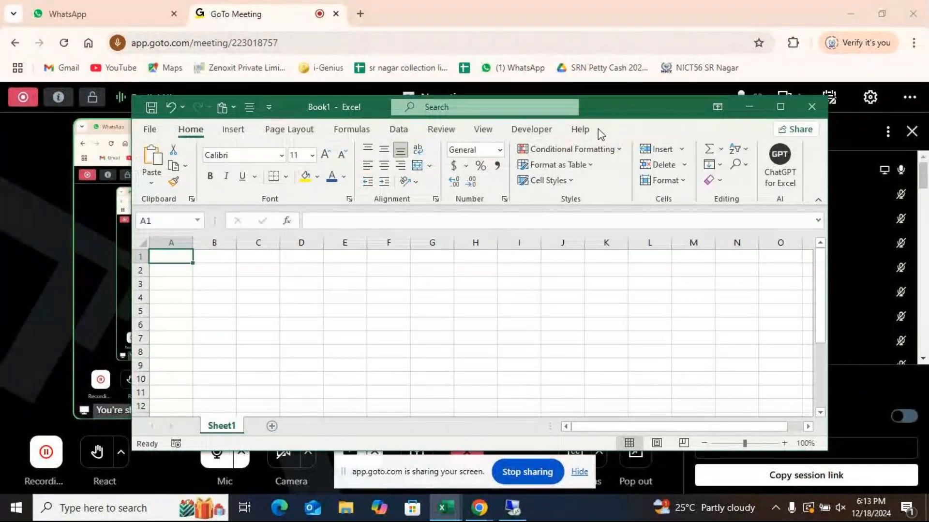
pyautogui.click(780, 106)
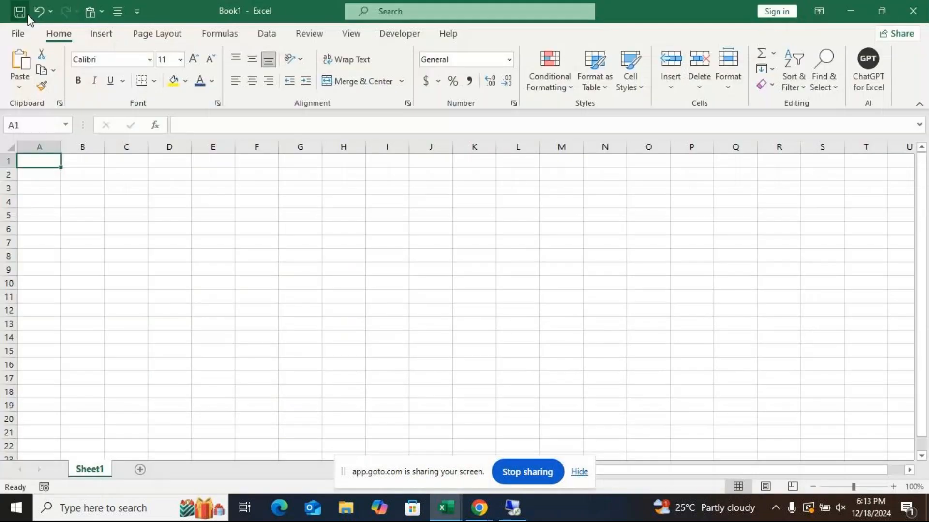
# - Check the local Excel's All Commands entries beginning with D for a data form command, and close the Quick Access Toolbar options
pyautogui.click(137, 13)
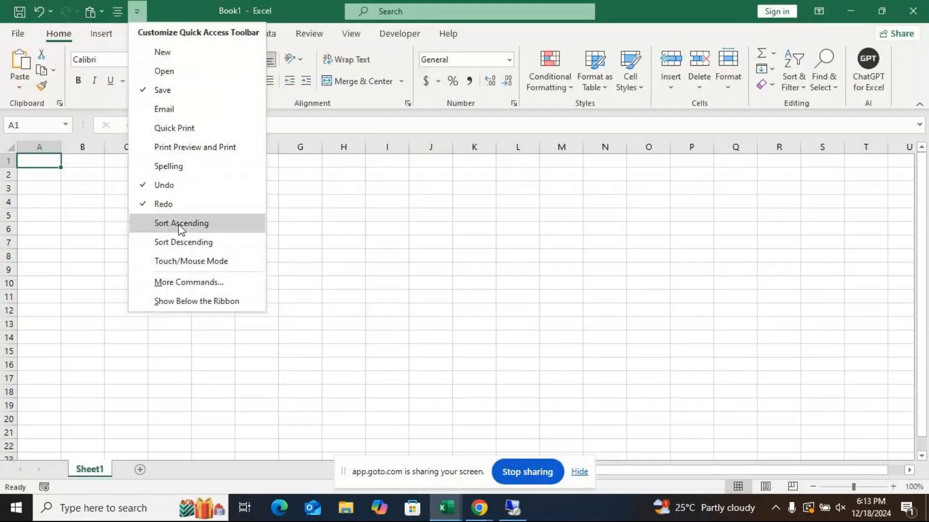
pyautogui.click(207, 284)
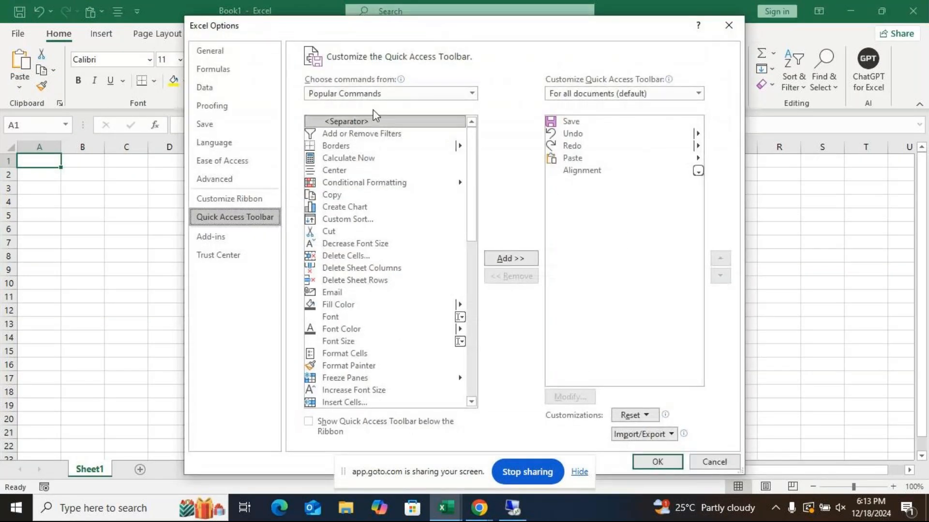
pyautogui.click(349, 306)
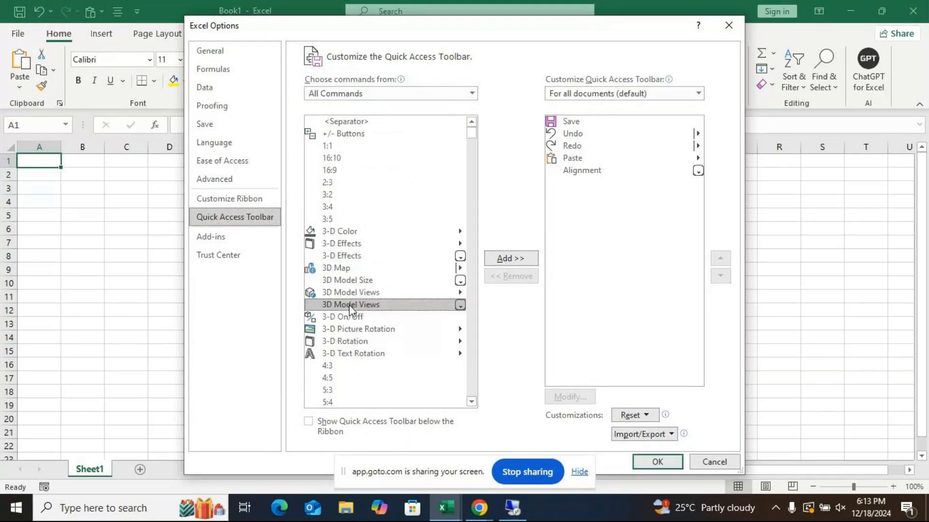
pyautogui.press('d')
pyautogui.click(472, 403)
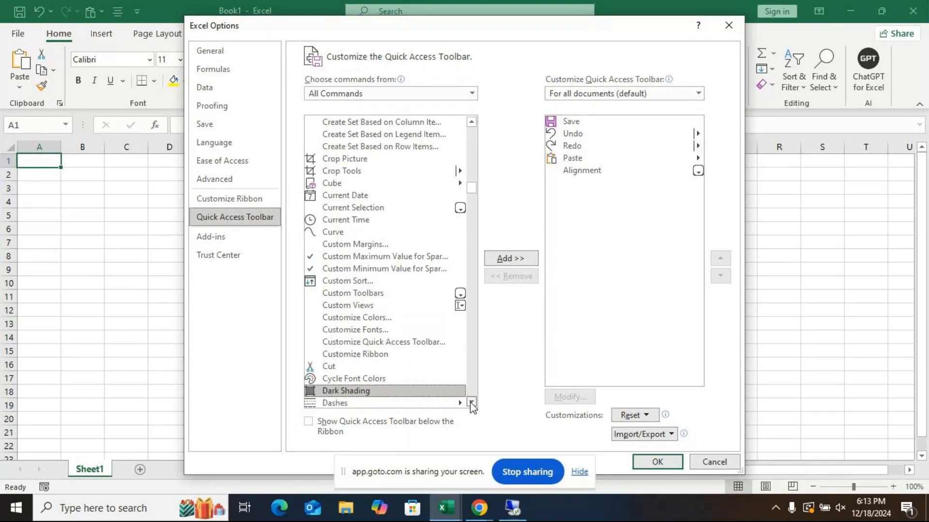
pyautogui.moveTo(472, 402); pyautogui.dragTo(472, 405)
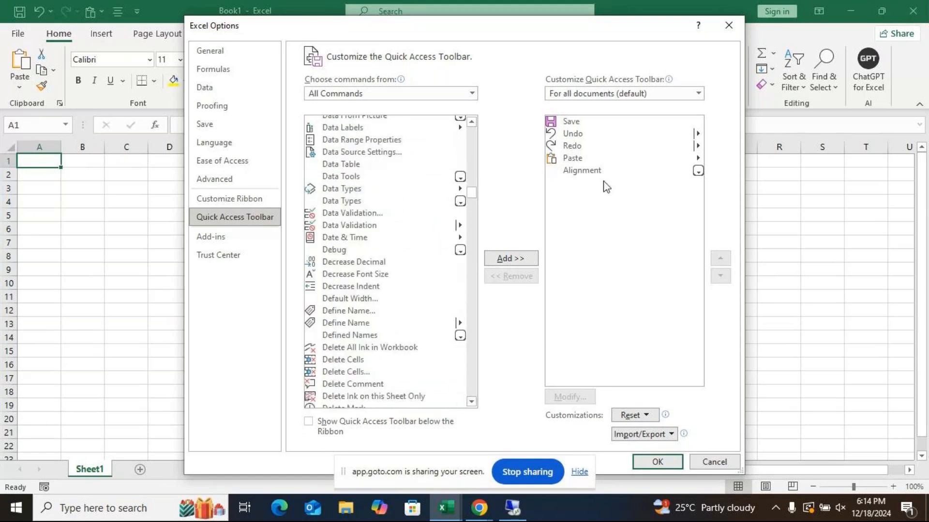
pyautogui.click(729, 25)
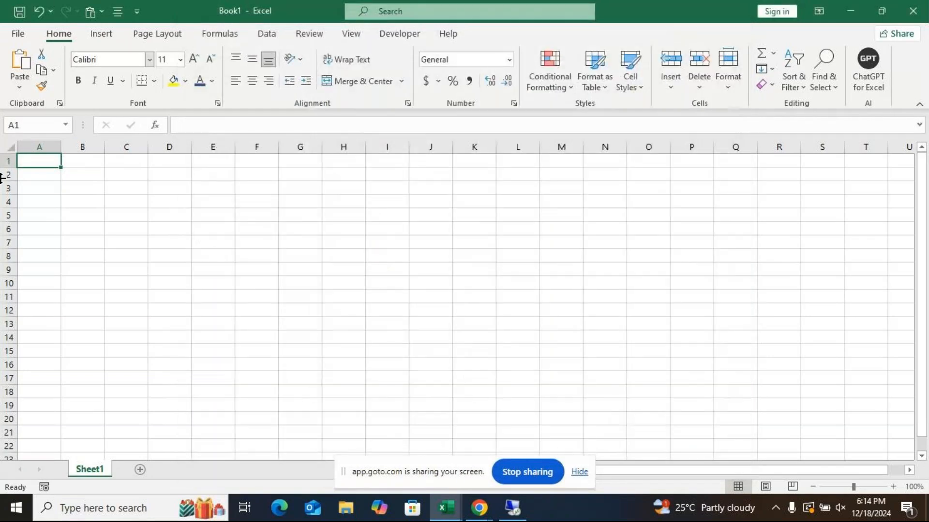
# - Return to the ADVEXL workbook in the remote session and review the remaining exercise tasks on Sheet28
pyautogui.click(513, 508)
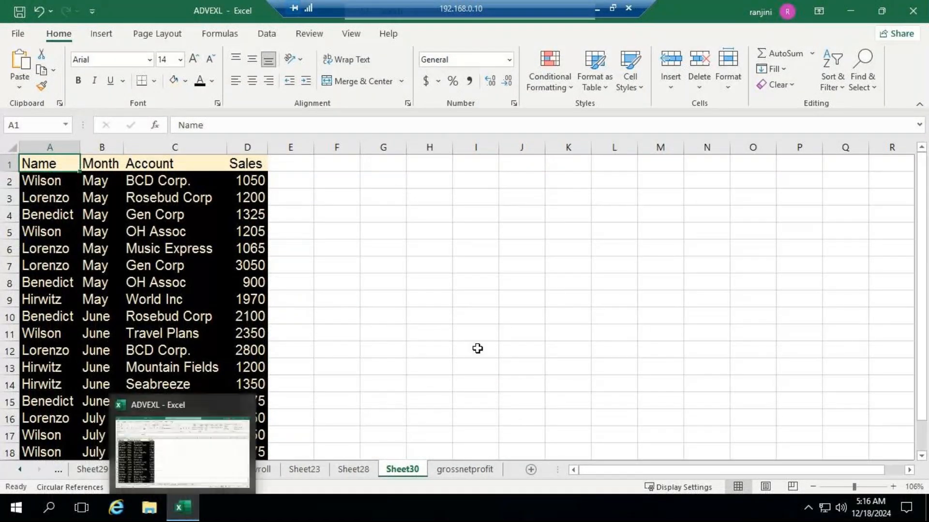
pyautogui.click(361, 470)
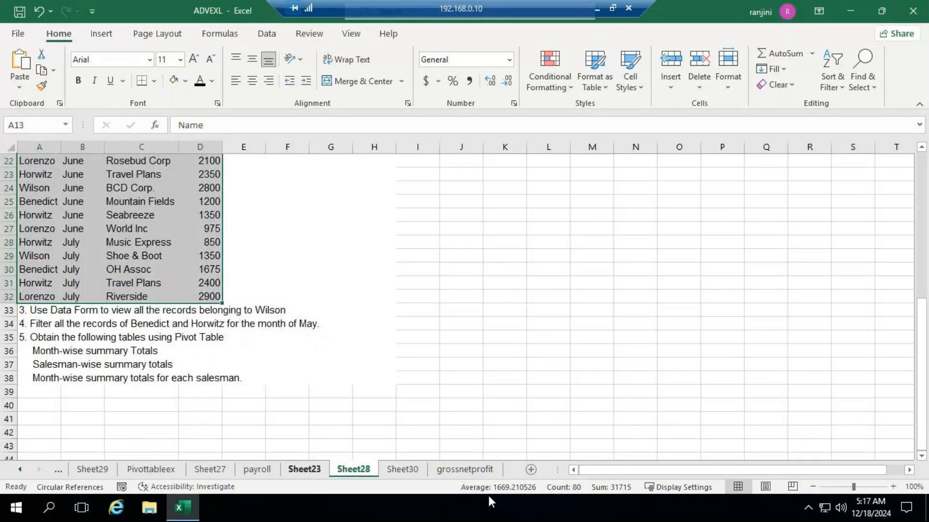
# - Copy the database A1:D20 on Sheet30 and paste it at cell I1
pyautogui.click(411, 470)
pyautogui.moveTo(58, 162); pyautogui.dragTo(245, 438)
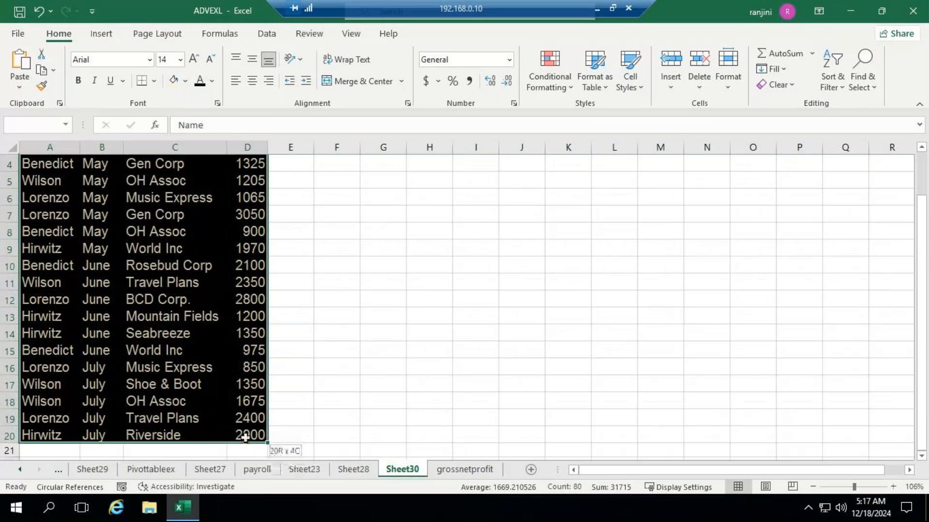
pyautogui.click(465, 167)
pyautogui.scroll(1, 466, 168)
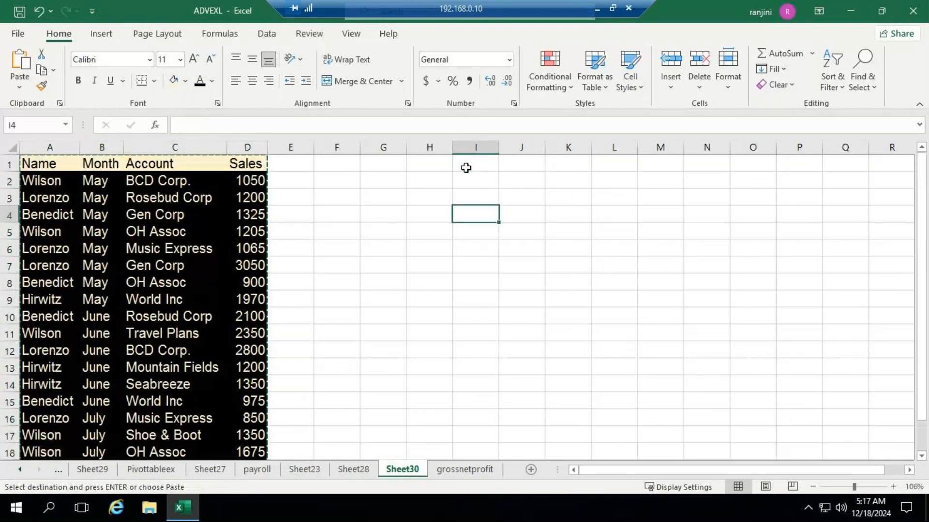
pyautogui.click(485, 163)
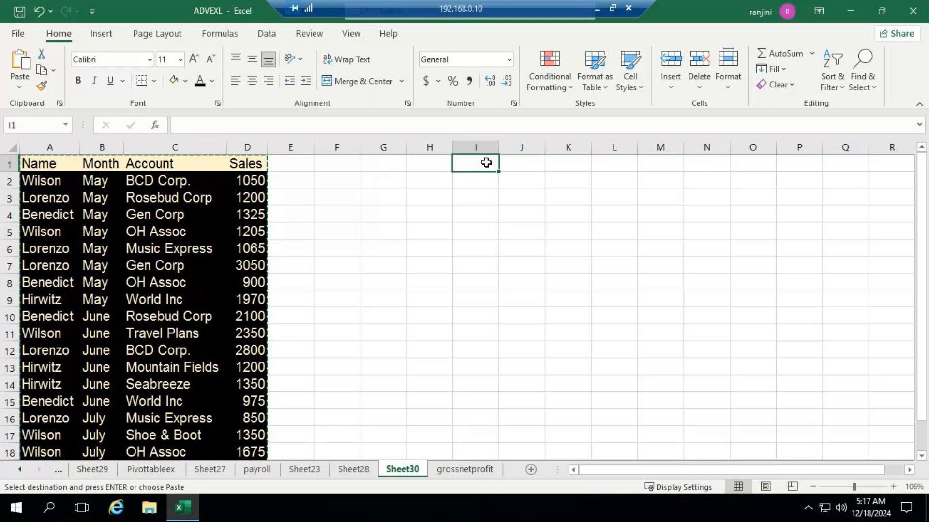
pyautogui.hotkey('ctrl', 'v')
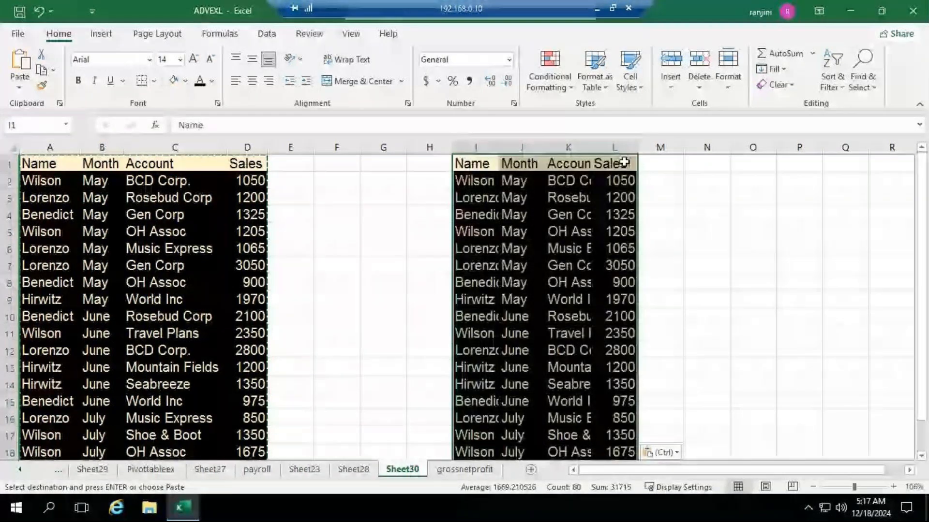
# - Fit the pasted table's Account and Name columns to their contents
pyautogui.doubleClick(592, 149)
pyautogui.moveTo(495, 147); pyautogui.dragTo(495, 147)
pyautogui.doubleClick(496, 146)
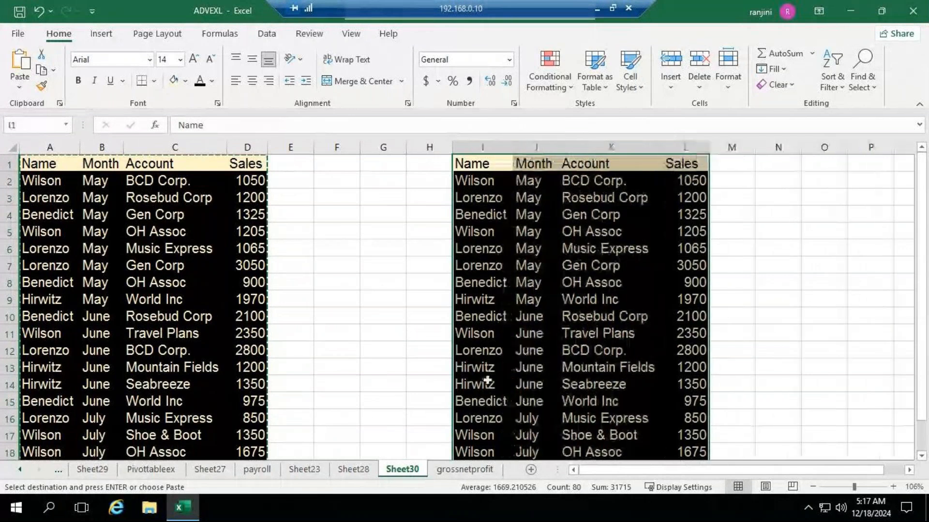
# - Recheck the filter task on Sheet28, and filter the copied table's Name column on Sheet30 to the two salesmen the task names
pyautogui.click(356, 470)
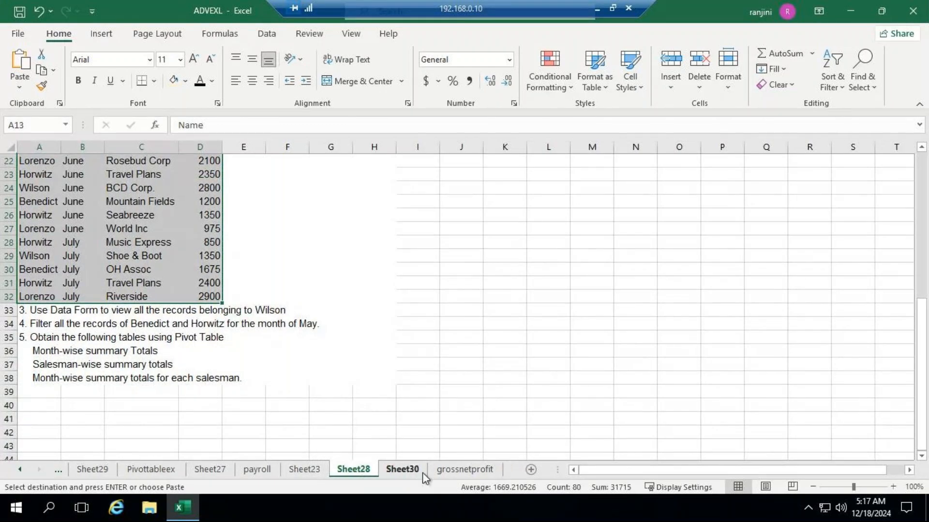
pyautogui.click(402, 469)
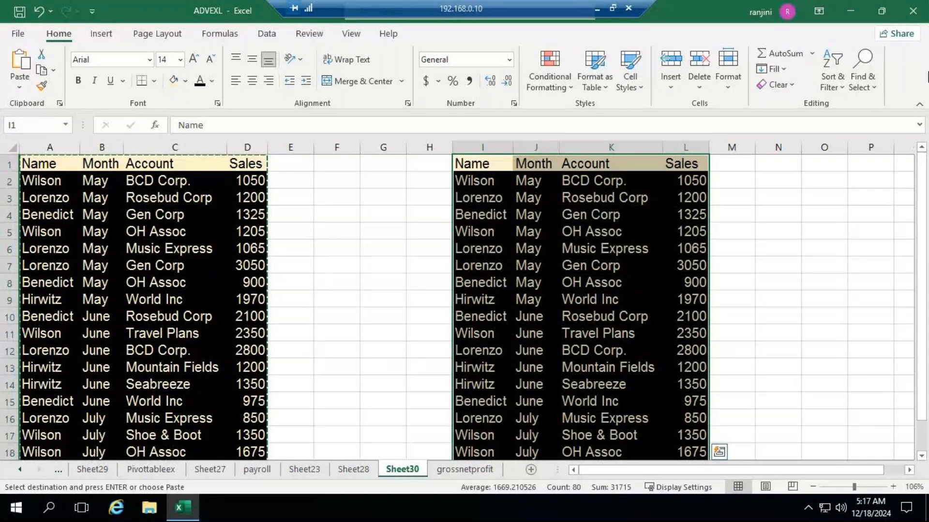
pyautogui.click(256, 36)
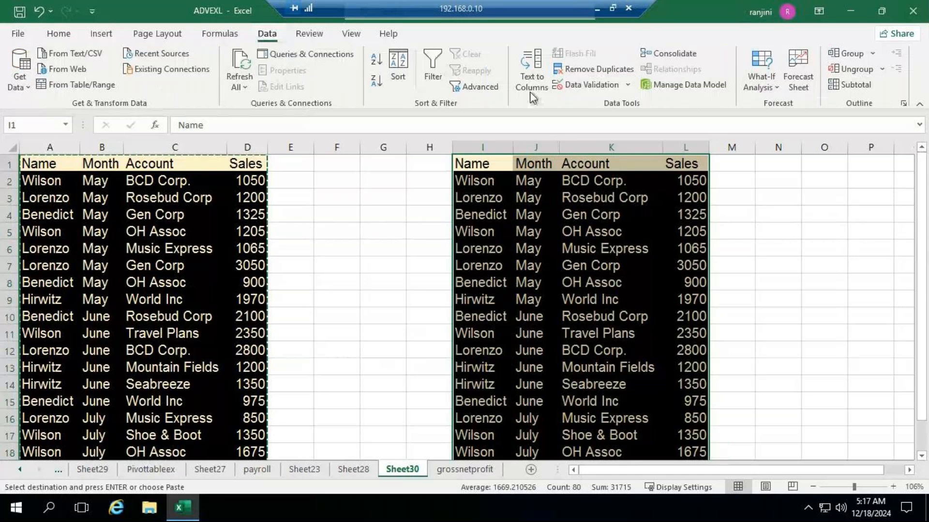
pyautogui.click(434, 76)
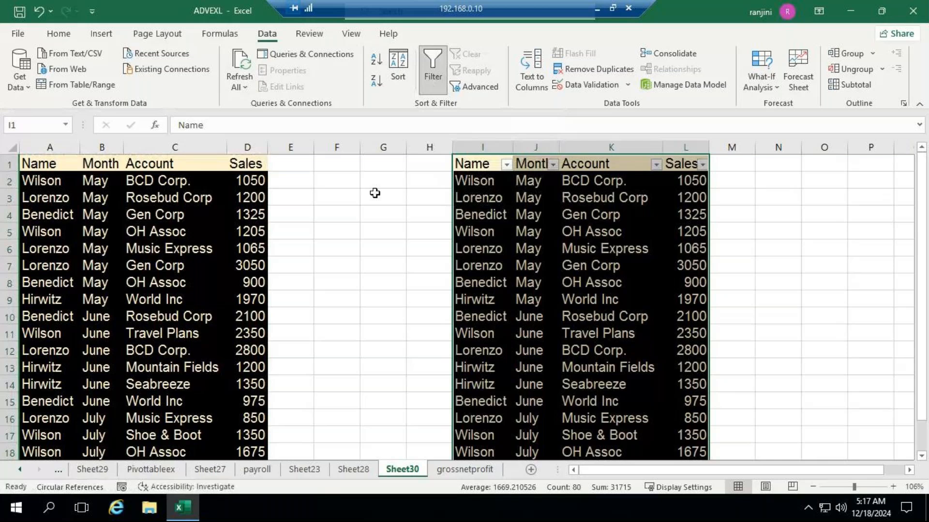
pyautogui.click(505, 167)
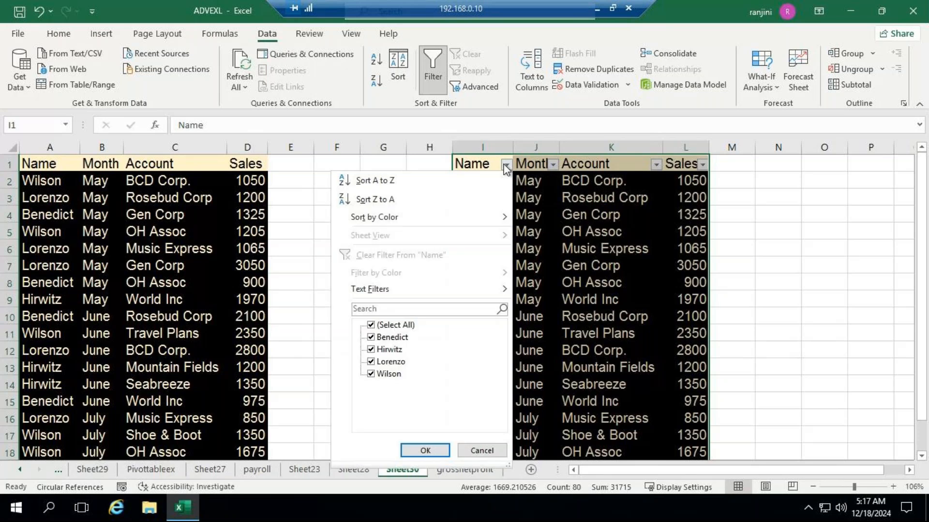
pyautogui.click(371, 325)
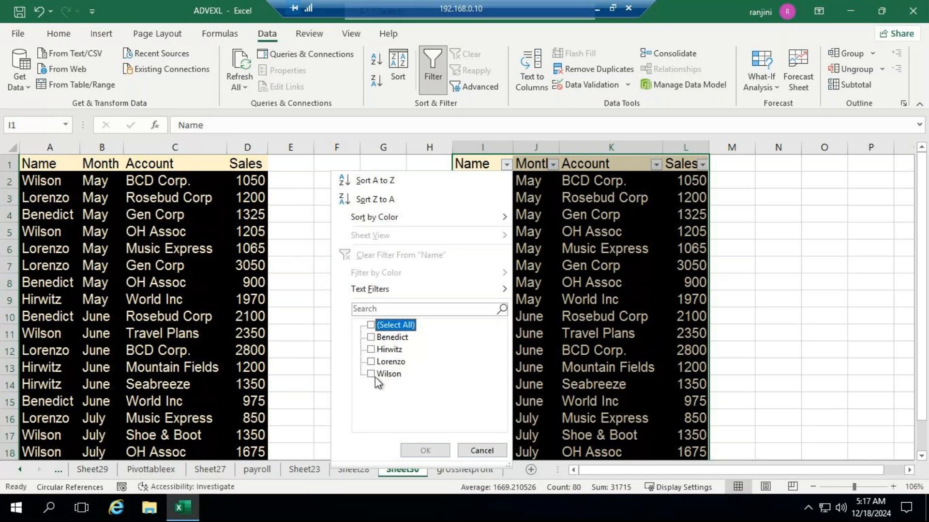
pyautogui.click(370, 337)
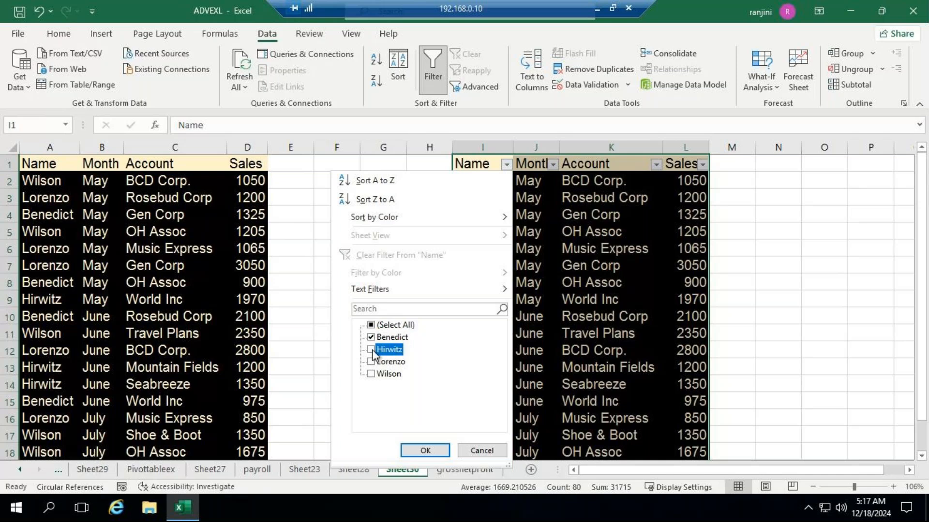
pyautogui.click(371, 350)
pyautogui.click(424, 450)
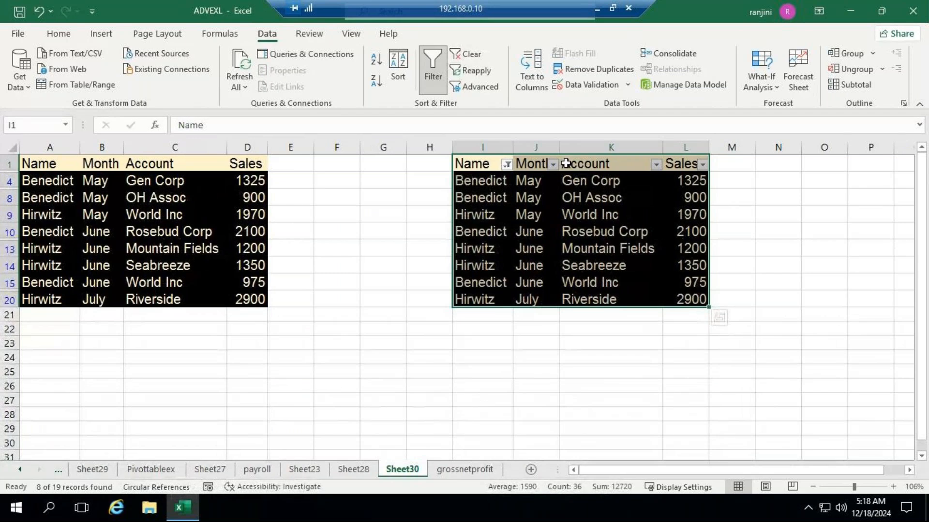
# - Filter the Month column of the copied table on Sheet30 to show only May
pyautogui.click(553, 165)
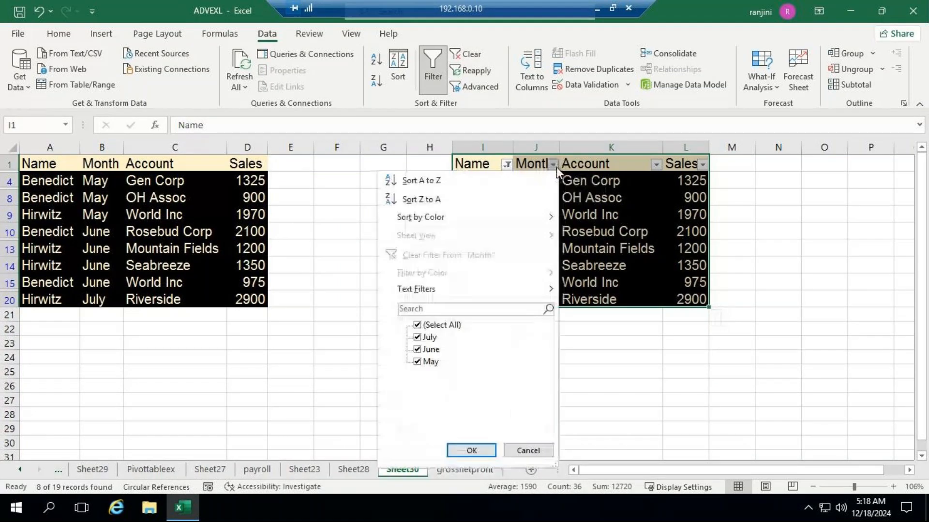
pyautogui.click(417, 325)
pyautogui.click(417, 362)
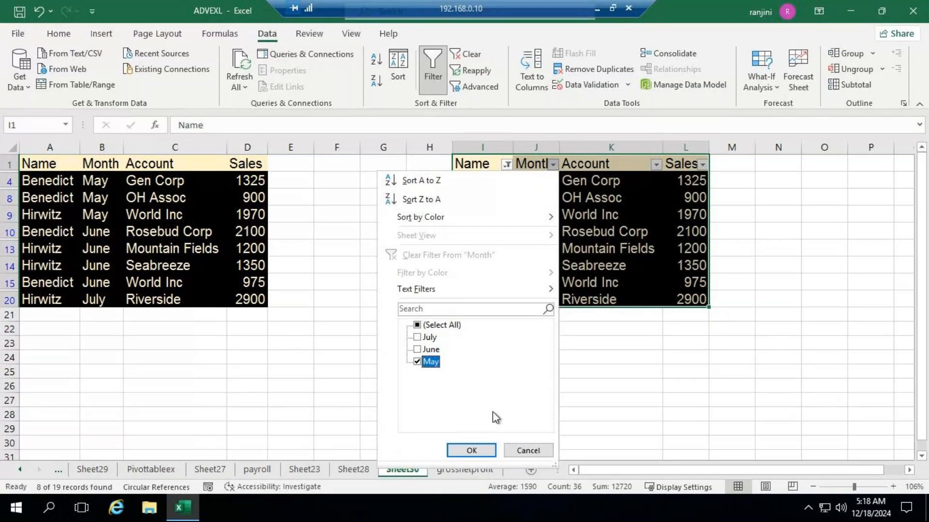
pyautogui.click(470, 450)
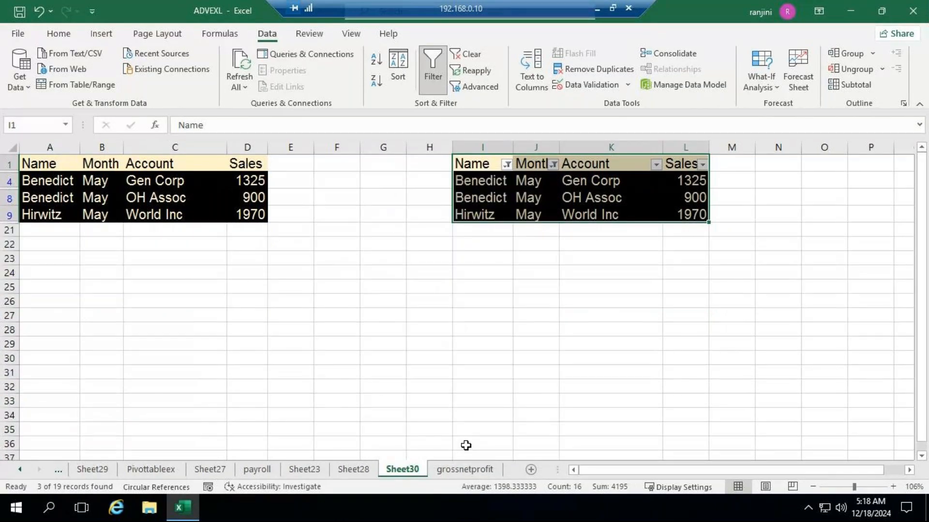
# - Select all months and all names again in the copied table's filters, and turn the filter off
pyautogui.click(554, 164)
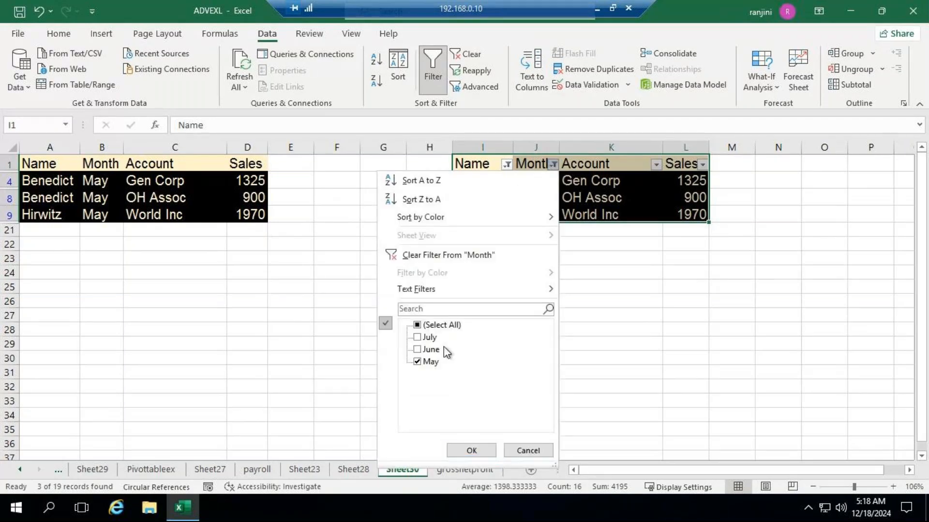
pyautogui.click(442, 325)
pyautogui.click(471, 450)
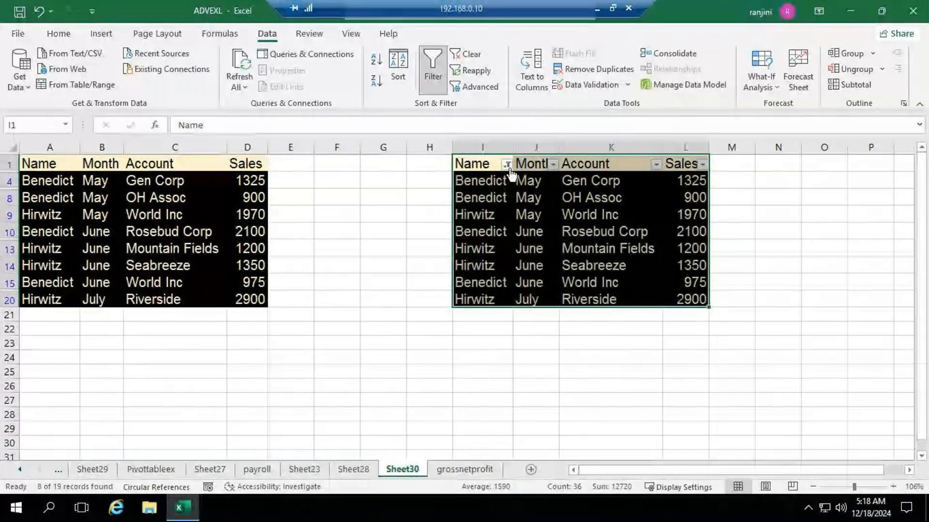
pyautogui.click(507, 165)
pyautogui.click(410, 325)
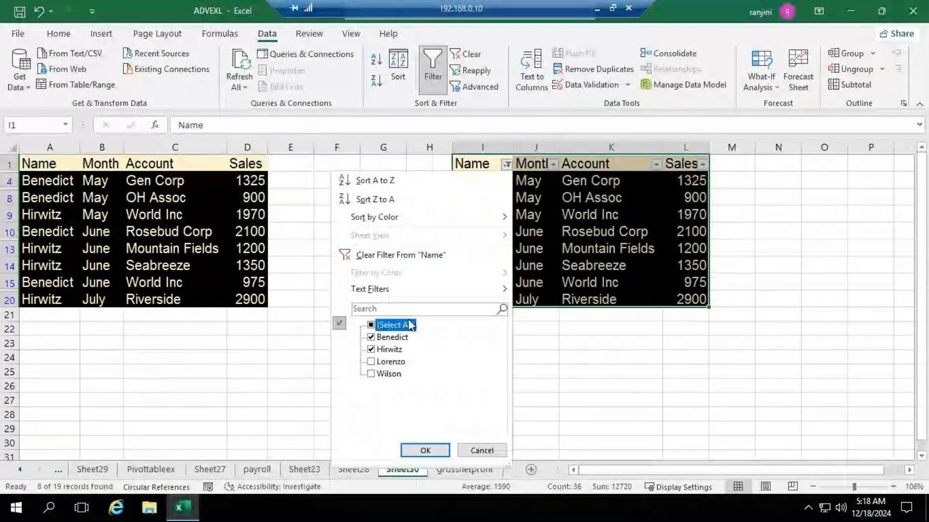
pyautogui.click(435, 450)
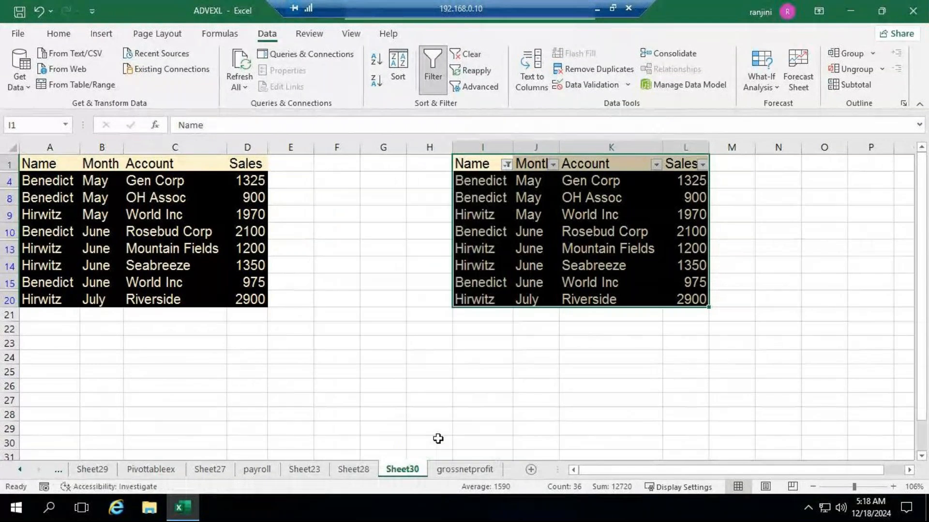
pyautogui.click(696, 281)
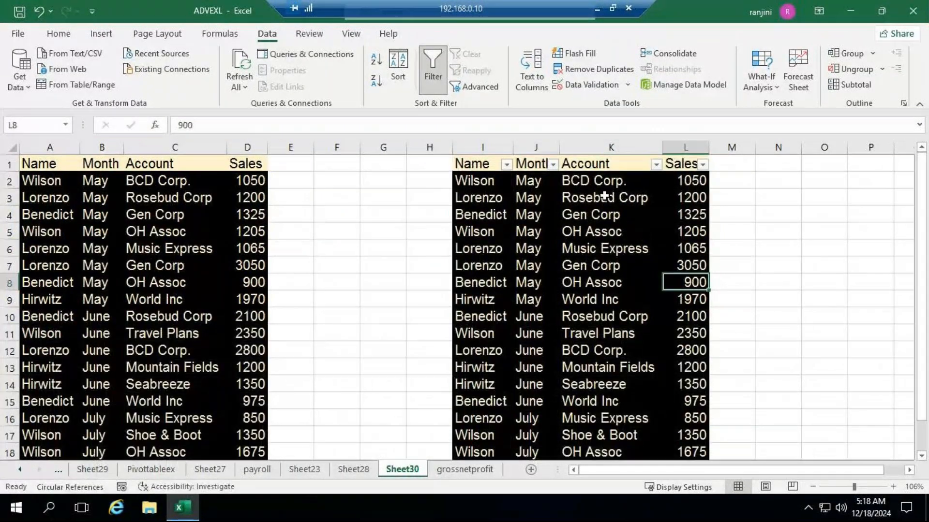
pyautogui.click(433, 70)
# - Copy the table I1:L20 from Sheet30 and paste it at A1 of a new worksheet
pyautogui.moveTo(478, 164); pyautogui.dragTo(700, 440)
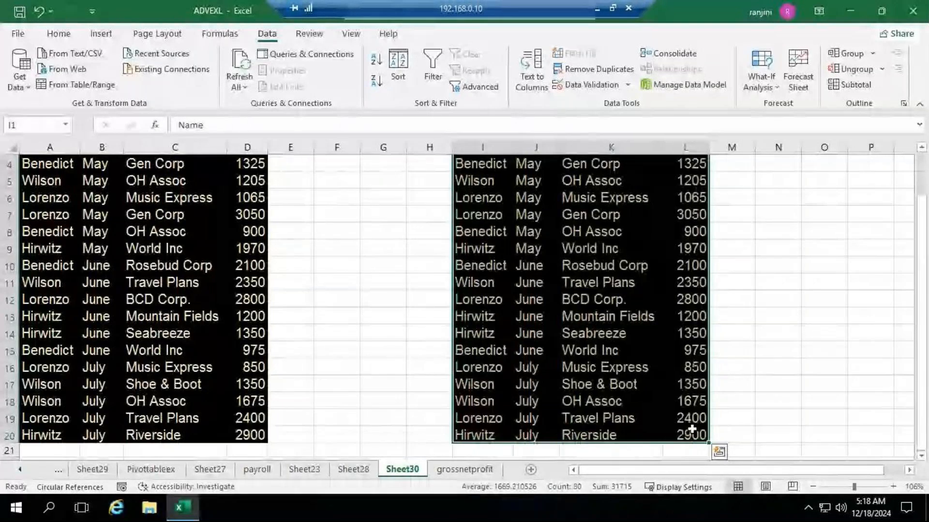
pyautogui.hotkey('ctrl', 'c')
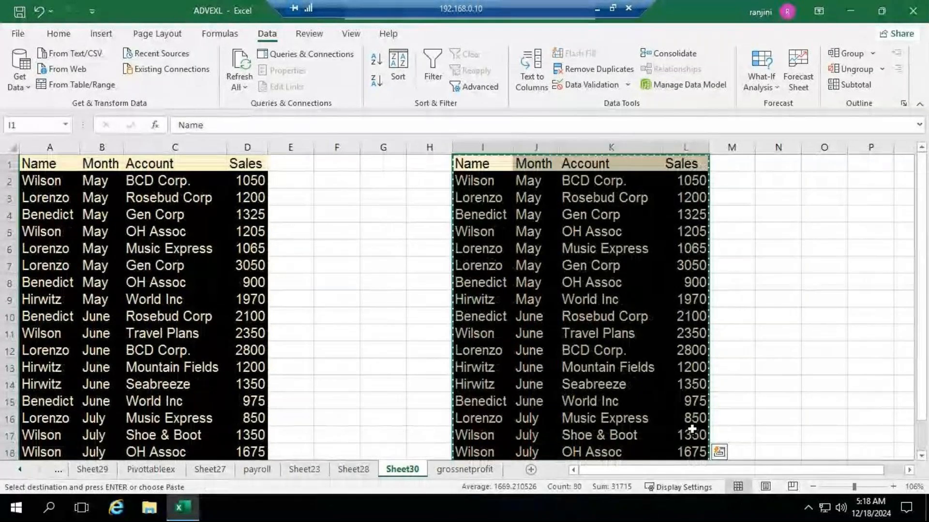
pyautogui.click(530, 470)
pyautogui.press('Return')
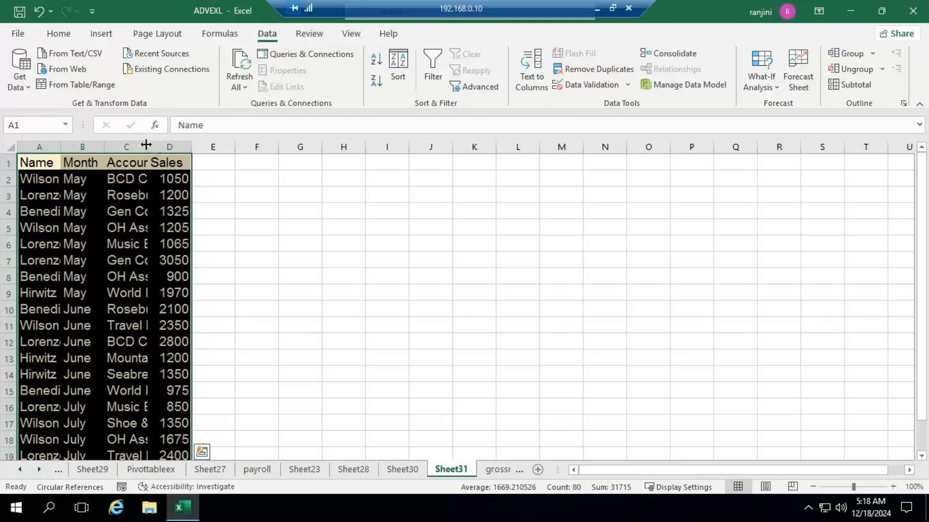
# - Widen the Sales column on the new sheet, and fit the Account, Name and Month columns to their contents
pyautogui.moveTo(192, 147); pyautogui.dragTo(210, 148)
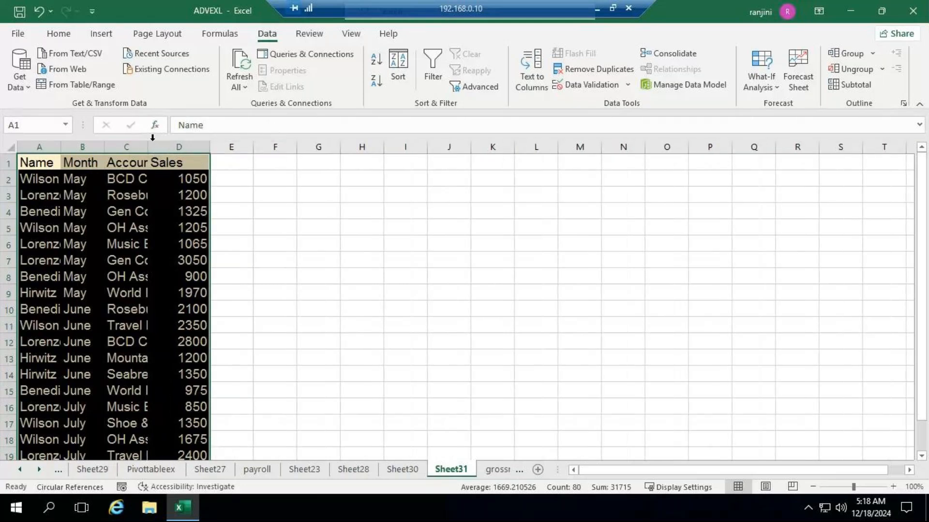
pyautogui.doubleClick(149, 142)
pyautogui.doubleClick(61, 147)
pyautogui.doubleClick(113, 146)
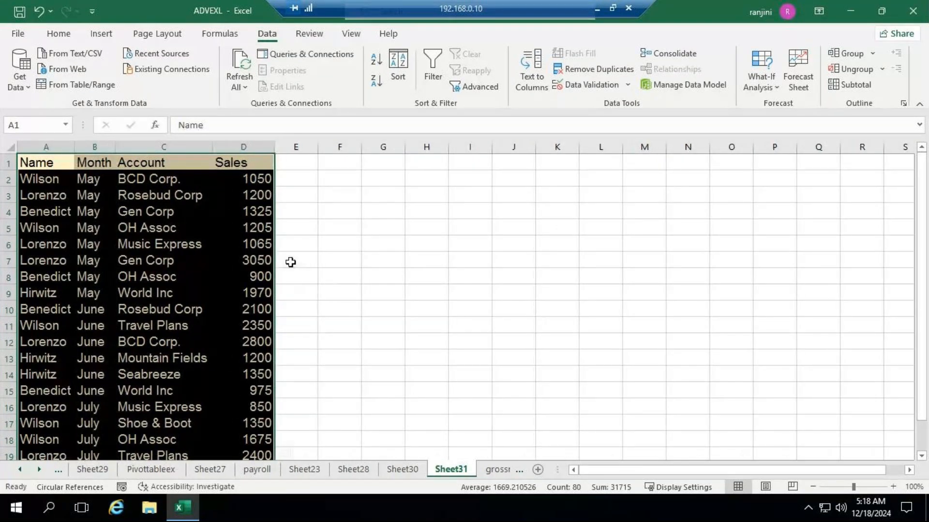
# - Add a filter to the table on Sheet31, and filter its Name column to the two salesmen named in the task
pyautogui.click(38, 163)
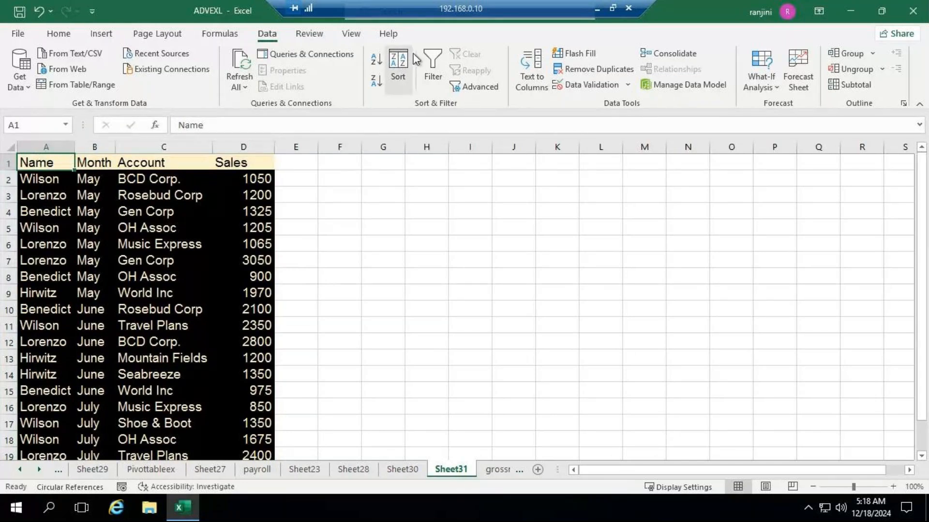
pyautogui.click(433, 80)
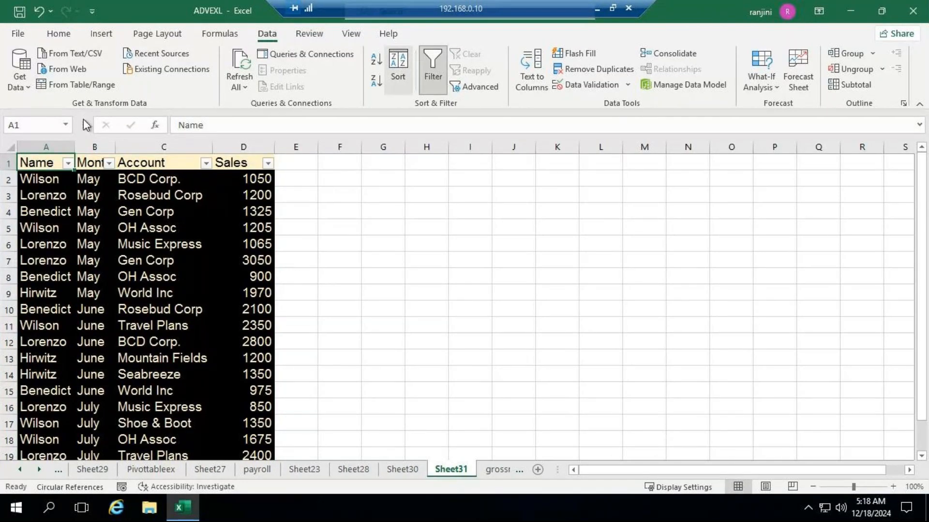
pyautogui.click(69, 164)
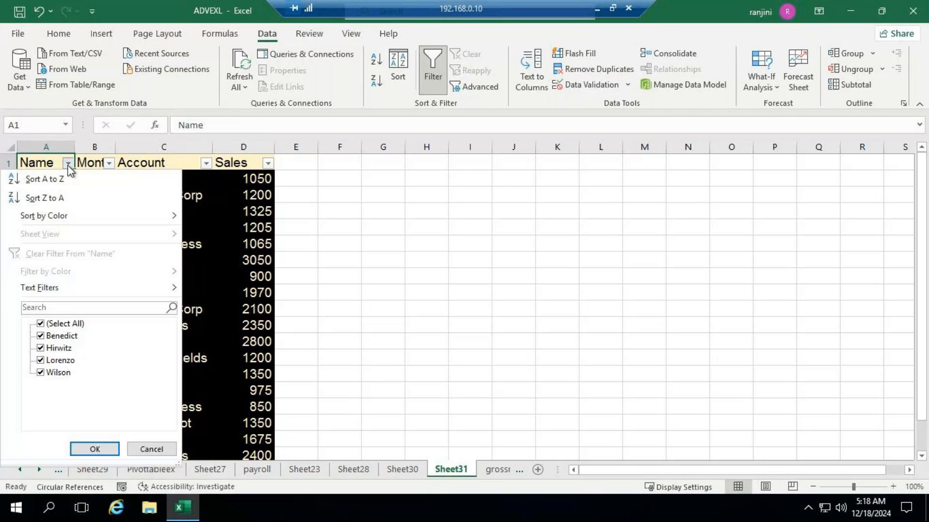
pyautogui.click(45, 324)
pyautogui.click(48, 334)
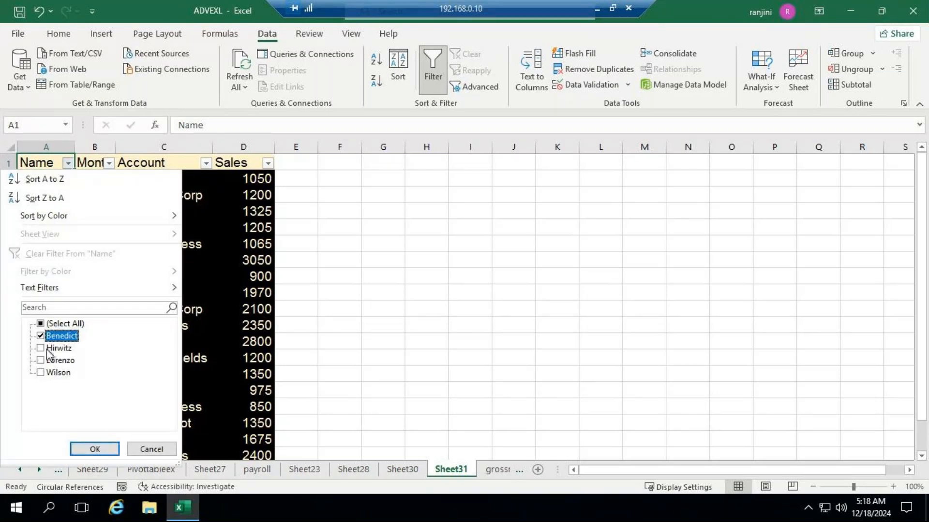
pyautogui.click(47, 348)
pyautogui.click(92, 448)
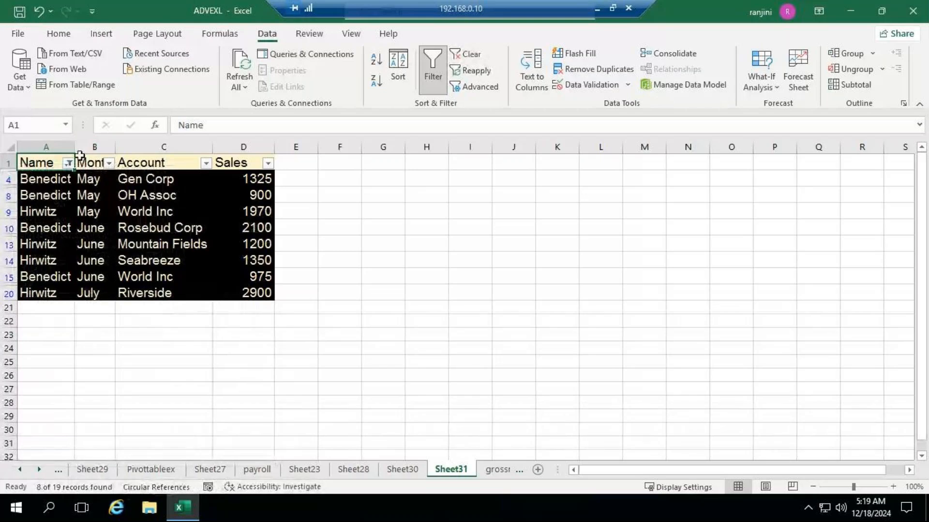
# - Filter the Month column on Sheet31 to May, and widen the column to fit its heading beside the filter arrow
pyautogui.click(110, 164)
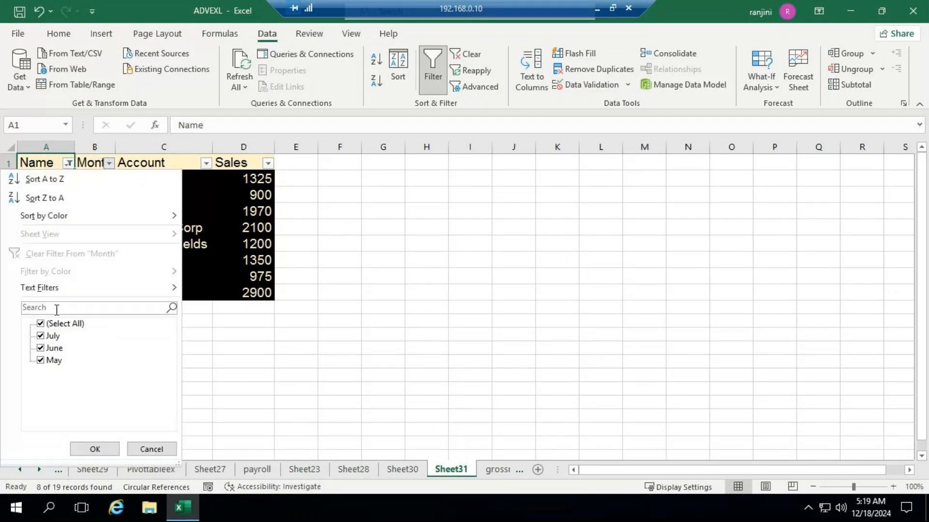
pyautogui.click(54, 324)
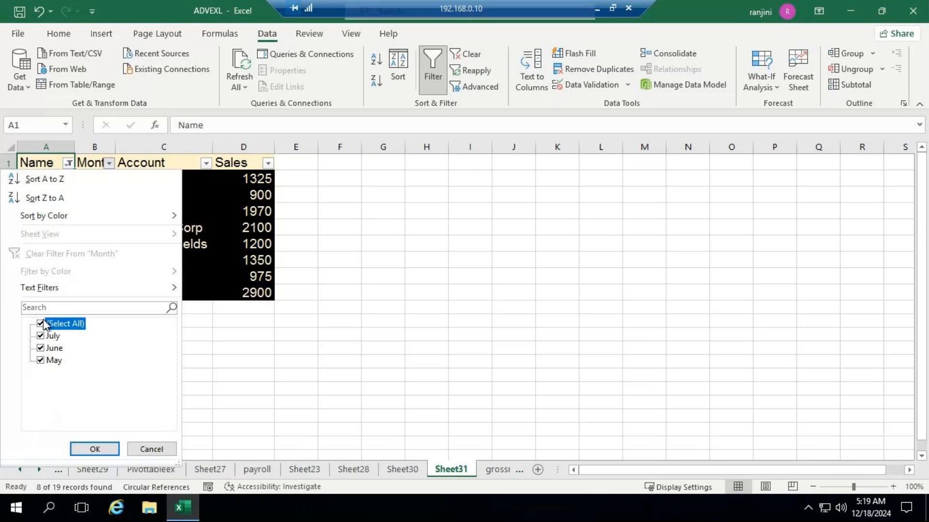
pyautogui.click(47, 362)
pyautogui.click(98, 449)
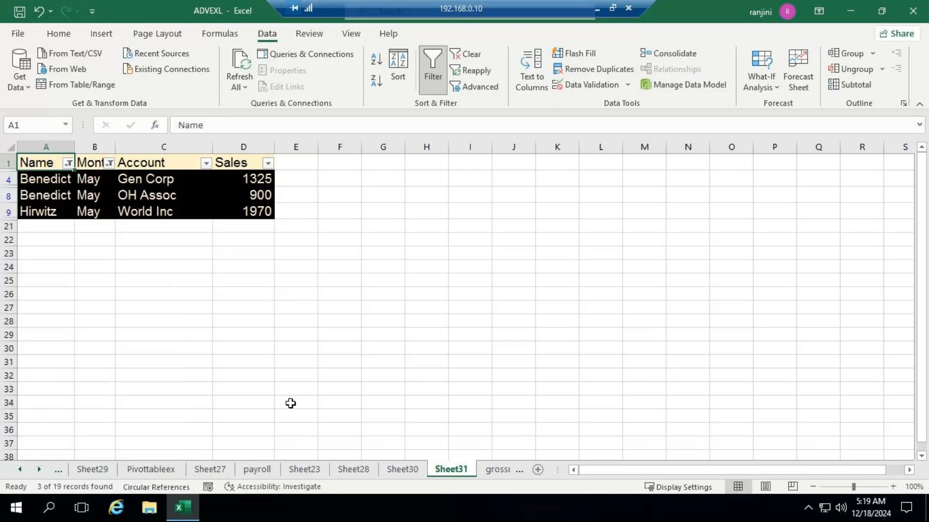
pyautogui.moveTo(117, 145); pyautogui.dragTo(118, 145)
pyautogui.doubleClick(118, 146)
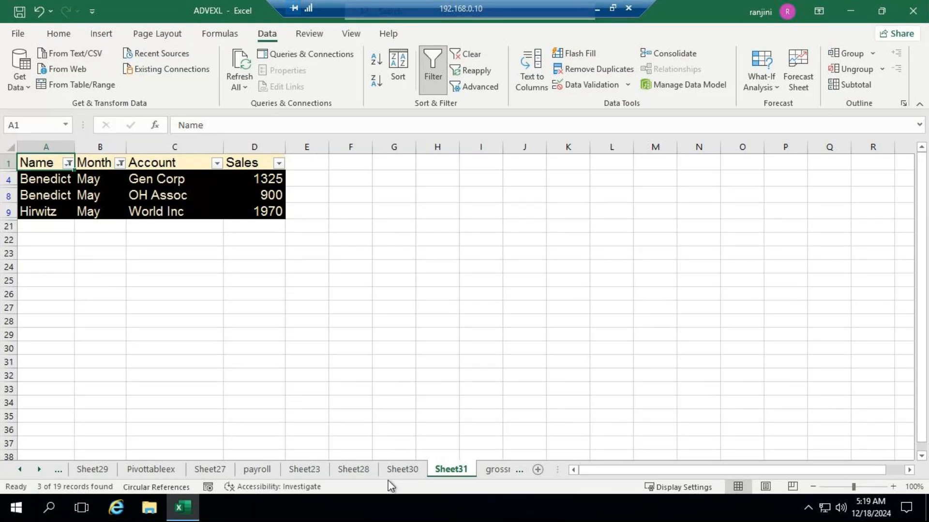
# - Compare the full sales table on Sheet30 with the filtered records on Sheet31, and review the pivot table tasks on Sheet28
pyautogui.click(402, 470)
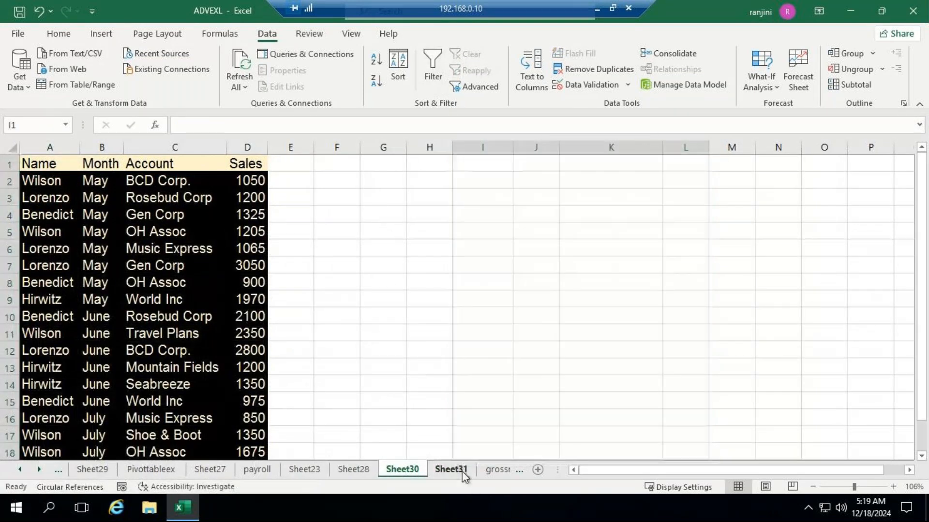
pyautogui.click(462, 471)
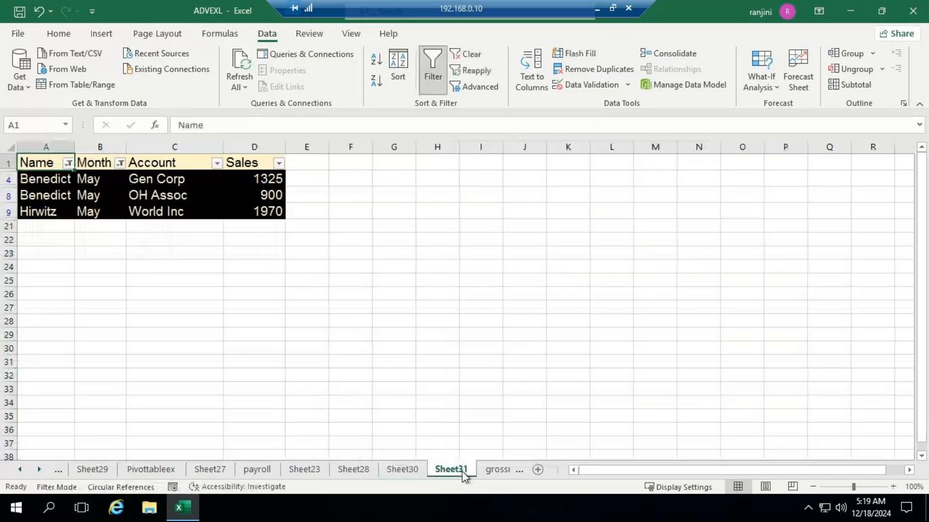
pyautogui.click(414, 479)
pyautogui.scroll(-4, 369, 372)
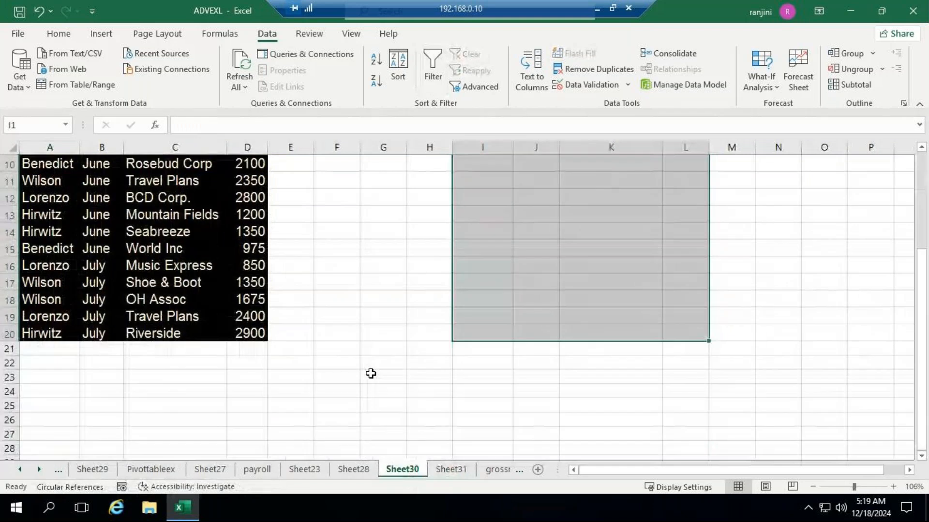
pyautogui.scroll(-1, 312, 380)
pyautogui.moveTo(56, 333); pyautogui.dragTo(55, 339)
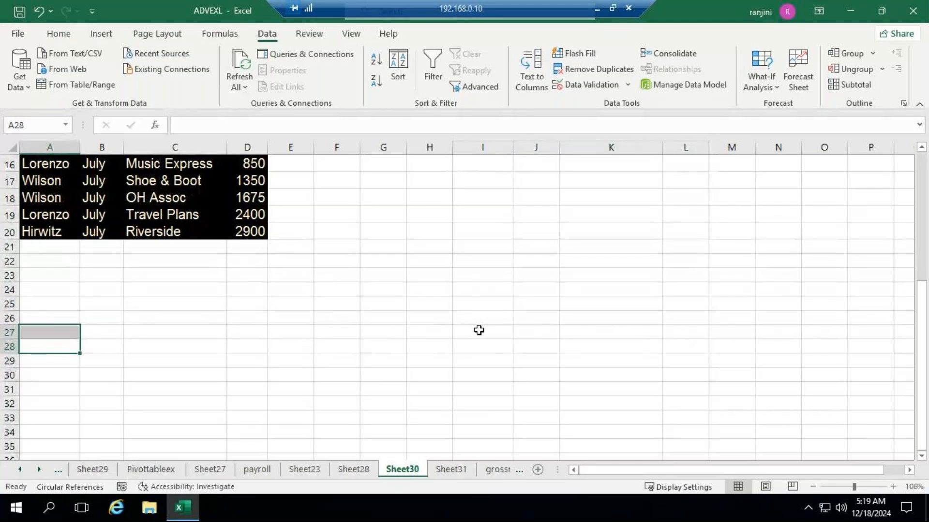
pyautogui.scroll(5, 479, 334)
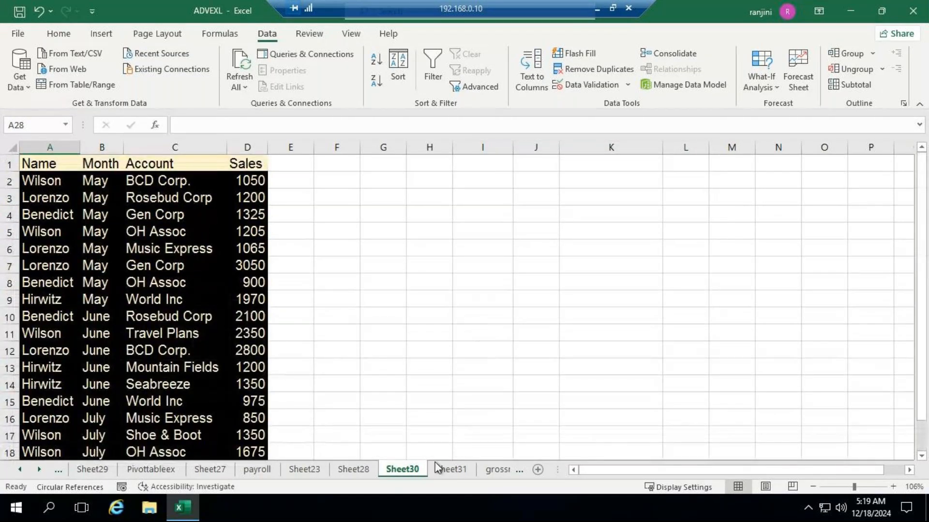
pyautogui.click(349, 470)
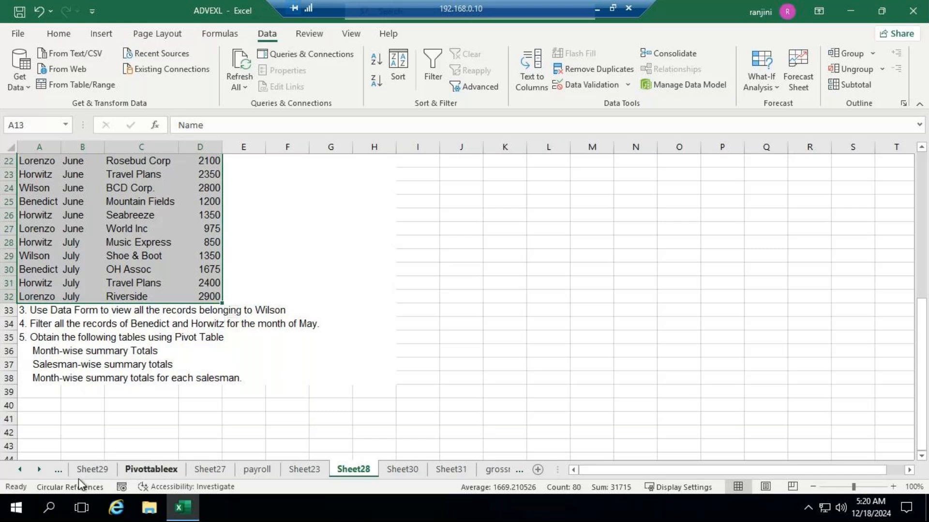
# - Copy the pivot table definition in M1 of the Pivot Table sheet and paste it at J23 of Sheet31
pyautogui.click(18, 469)
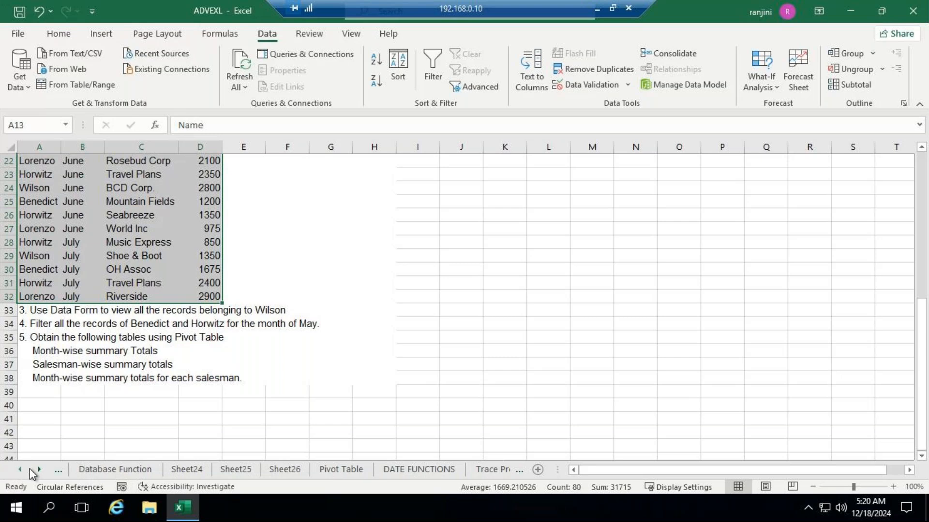
pyautogui.click(364, 470)
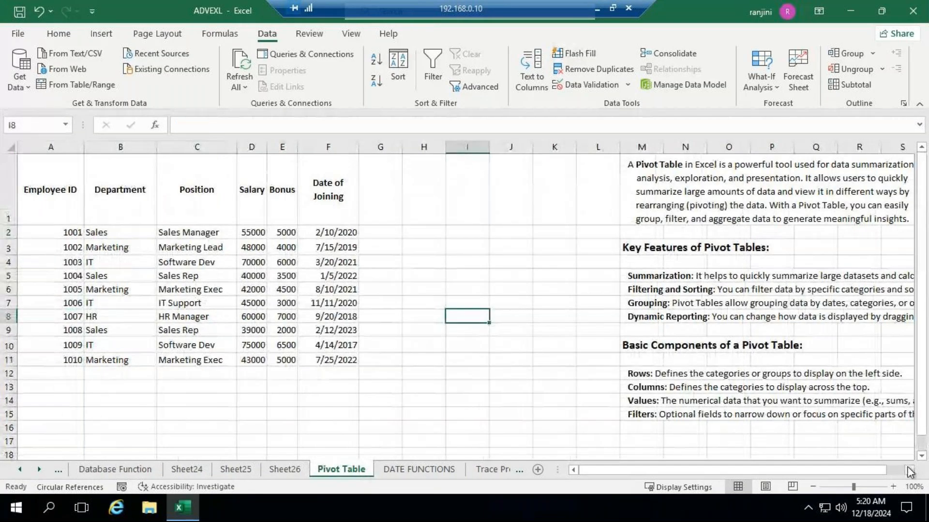
pyautogui.hscroll(2, 838, 413)
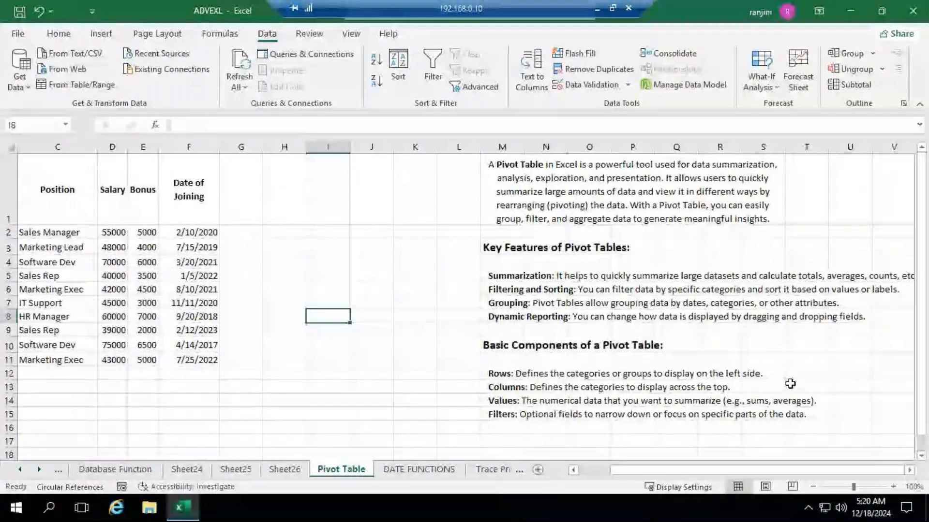
pyautogui.click(507, 162)
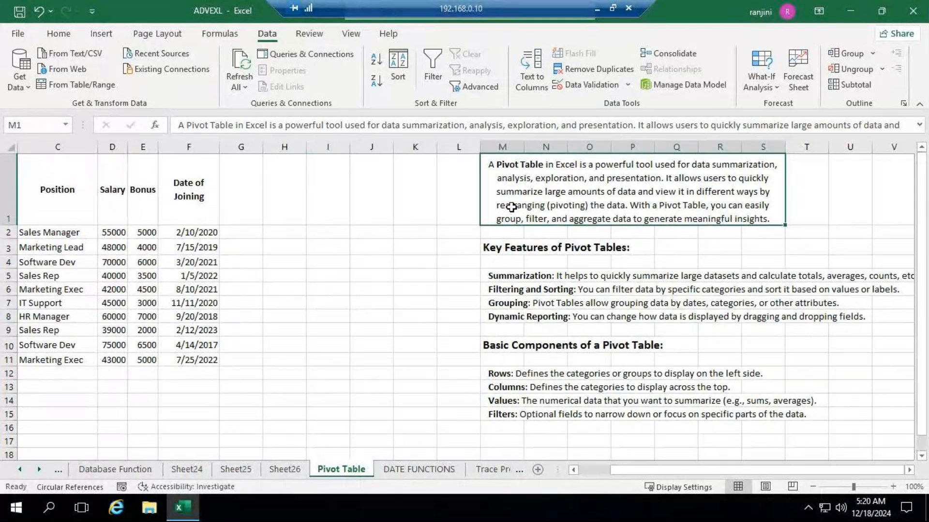
pyautogui.hotkey('ctrl', 'c')
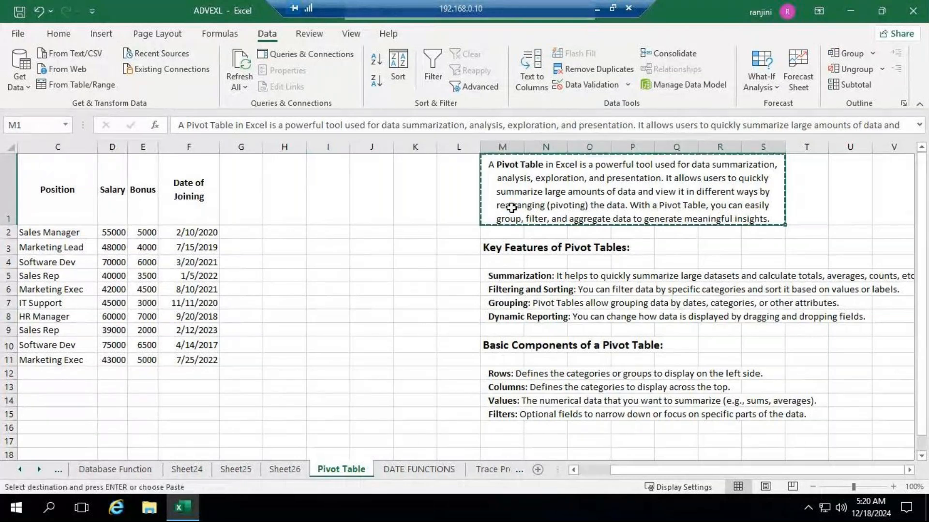
pyautogui.click(503, 472)
pyautogui.click(506, 472)
pyautogui.click(509, 472)
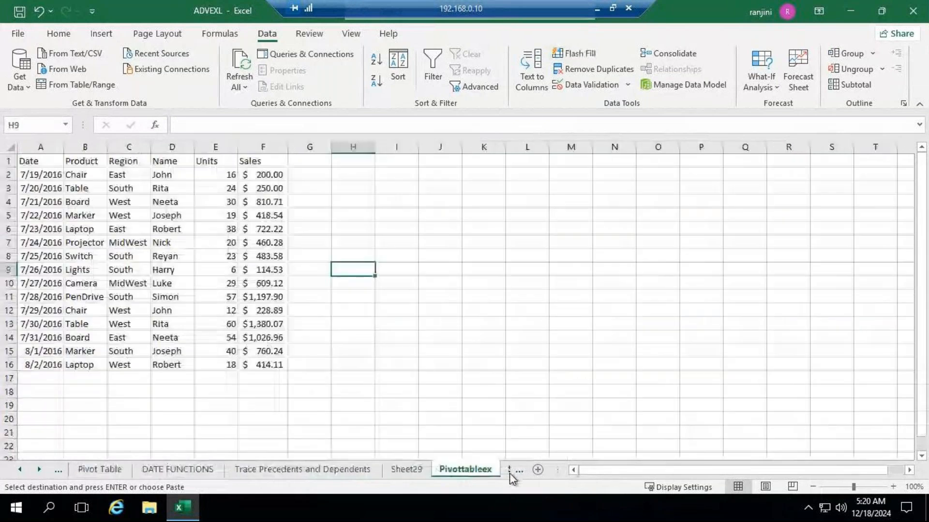
pyautogui.click(509, 472)
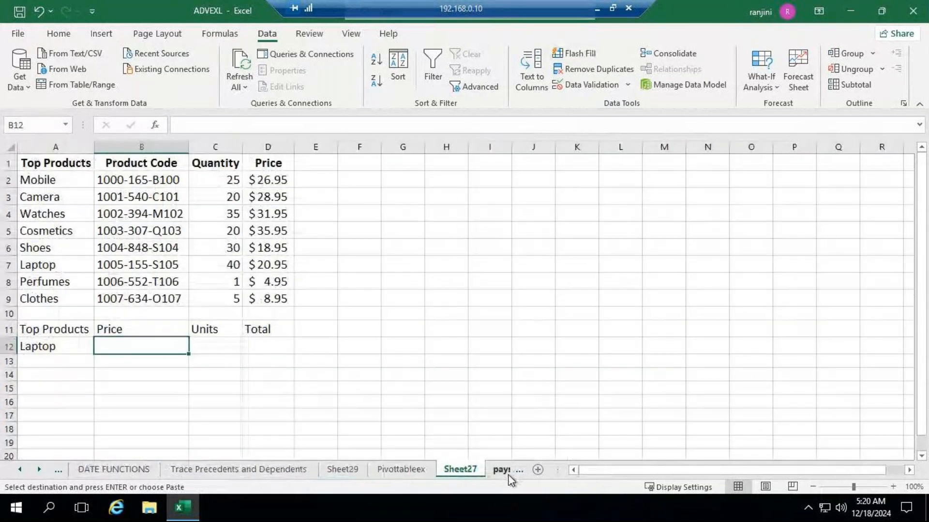
pyautogui.click(508, 476)
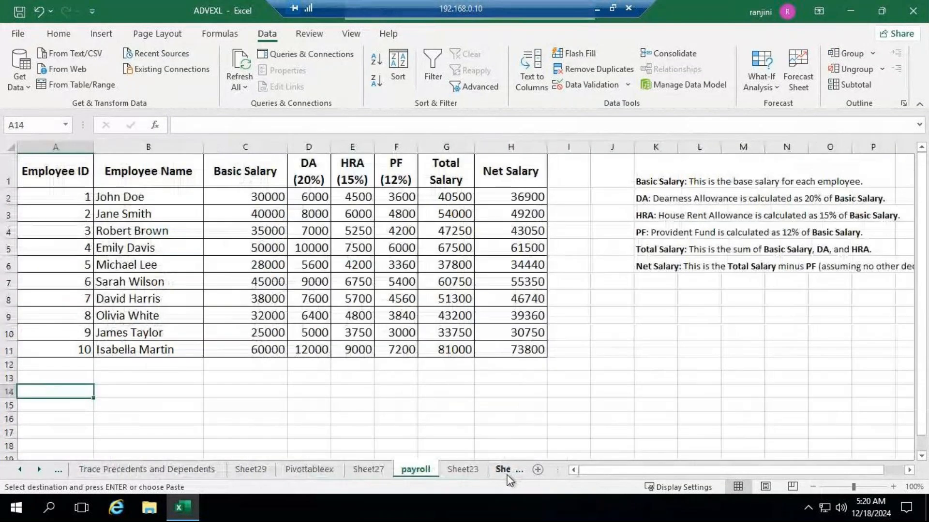
pyautogui.click(508, 475)
pyautogui.click(508, 475)
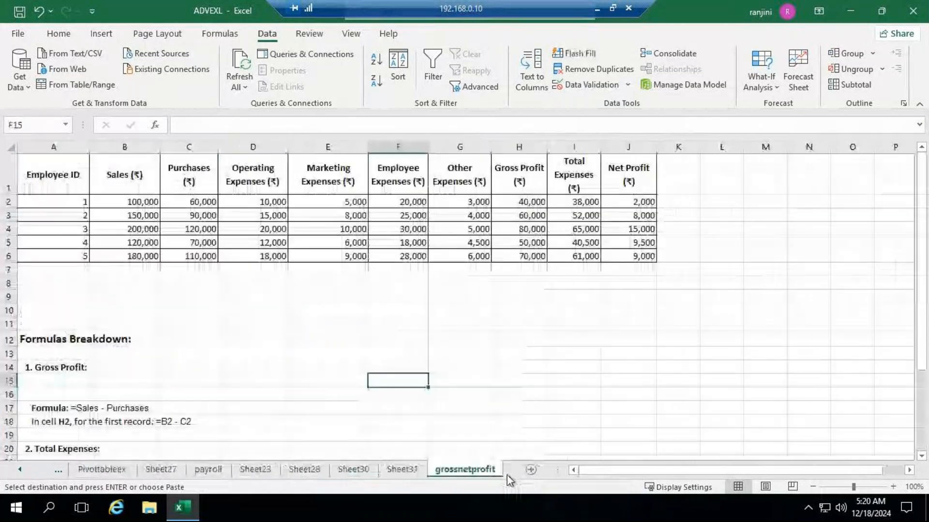
pyautogui.click(422, 468)
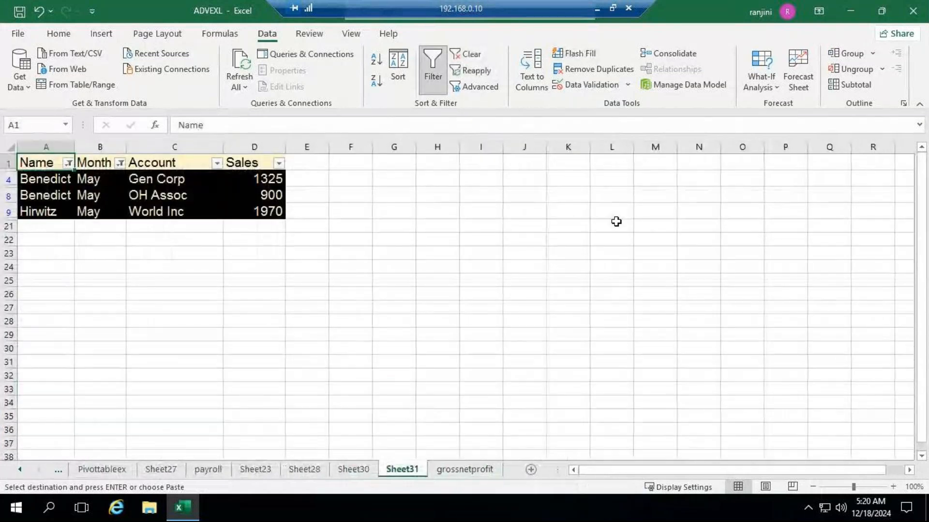
pyautogui.click(524, 260)
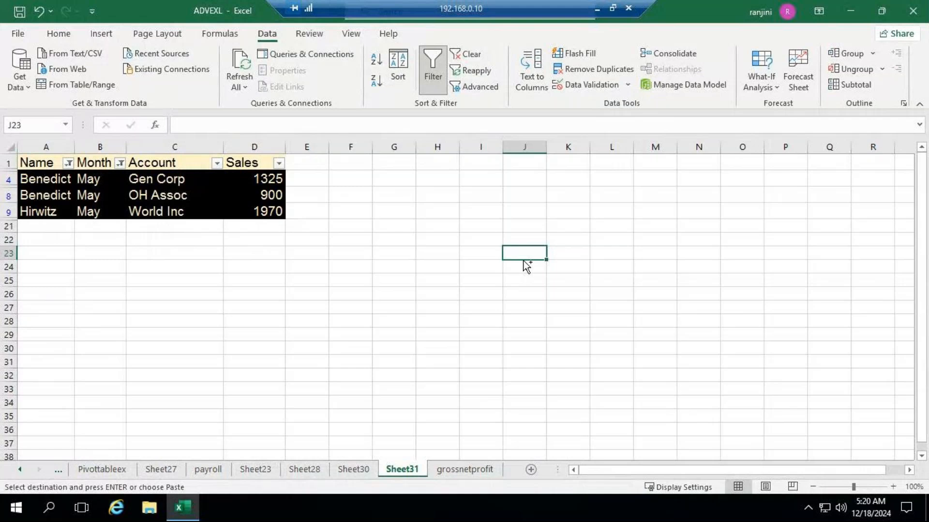
pyautogui.hotkey('ctrl', 'v')
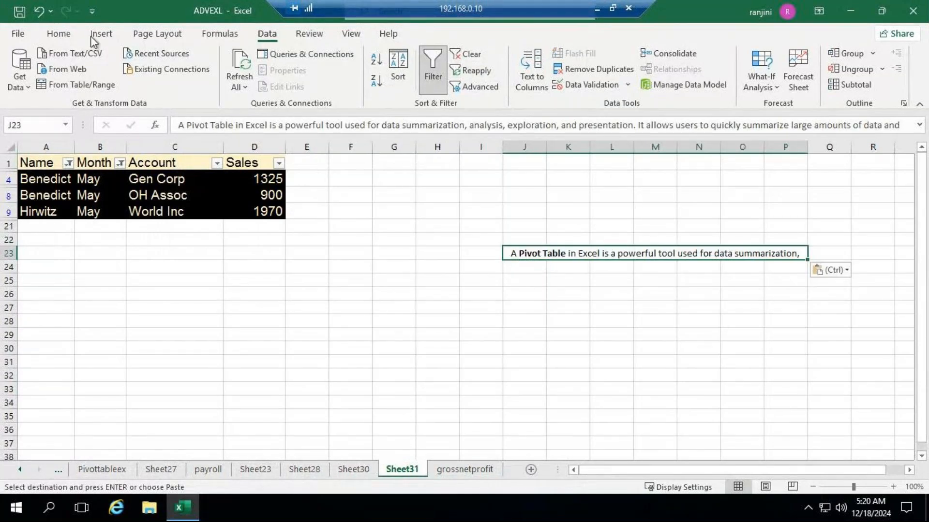
# - Try to spread the pasted definition over J23:P26 on Sheet31 by toggling text wrapping and merging the cells
pyautogui.click(59, 34)
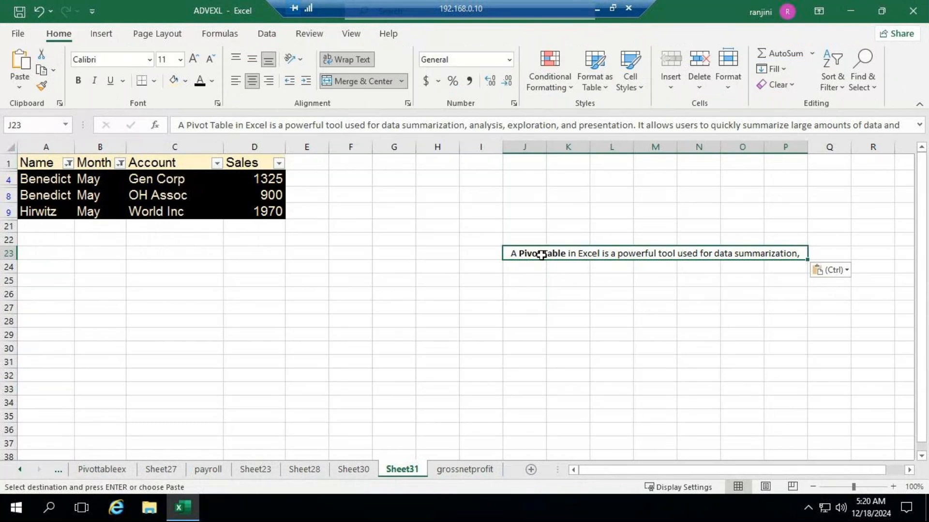
pyautogui.moveTo(537, 255); pyautogui.dragTo(535, 297)
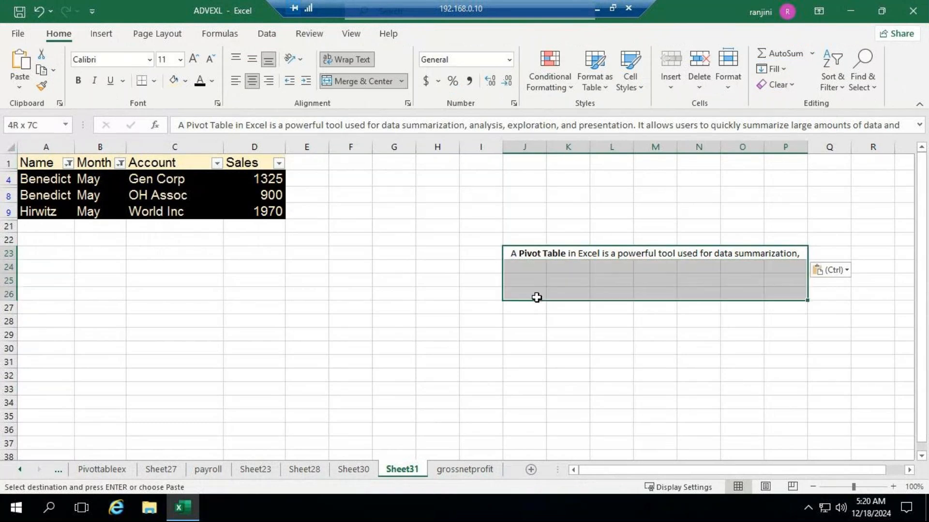
pyautogui.click(344, 64)
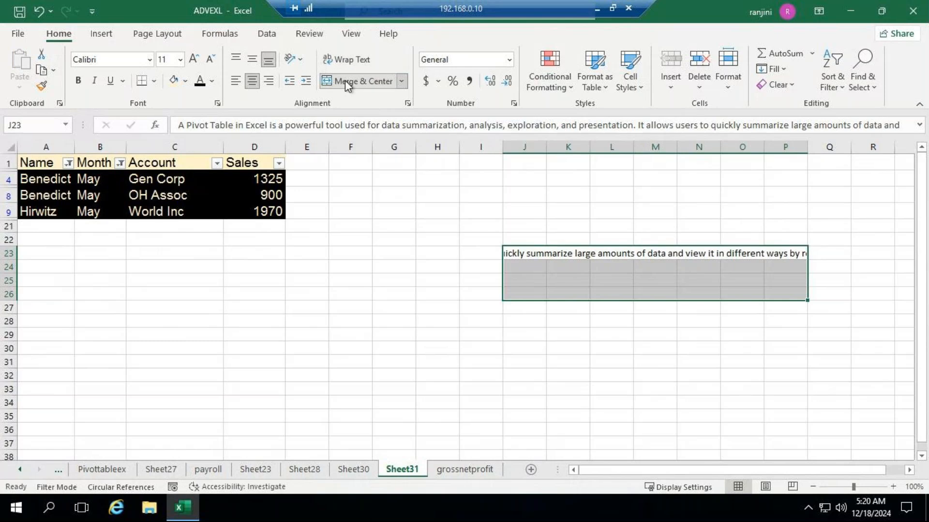
pyautogui.click(344, 80)
pyautogui.click(348, 63)
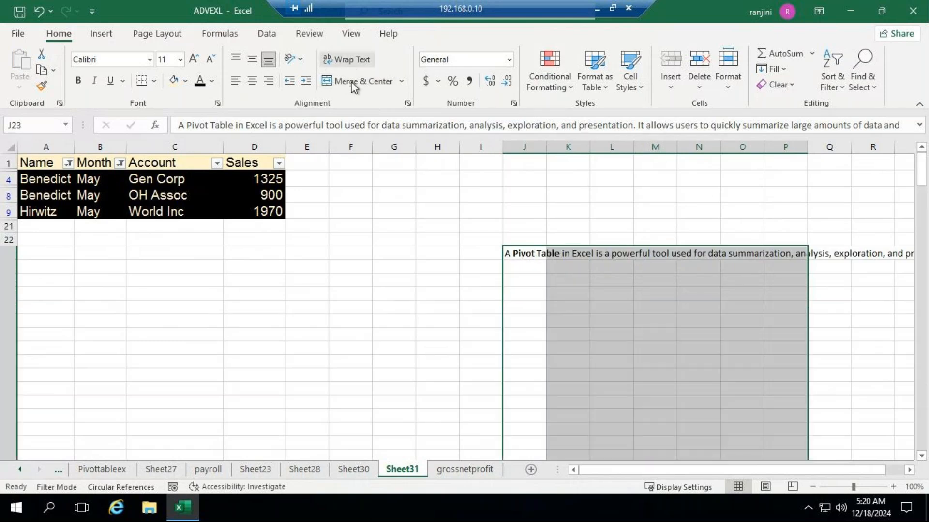
pyautogui.click(522, 273)
pyautogui.moveTo(624, 279); pyautogui.dragTo(788, 287)
pyautogui.click(372, 80)
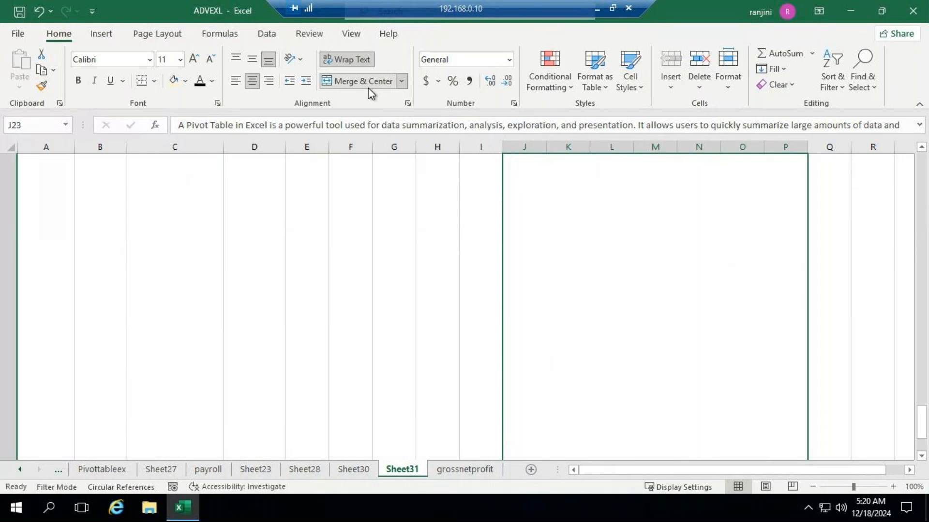
# - Undo the wrapping, merging and pasting on Sheet31, and paste the pivot table definition at J23 again
pyautogui.click(41, 13)
pyautogui.click(41, 13)
pyautogui.click(41, 13)
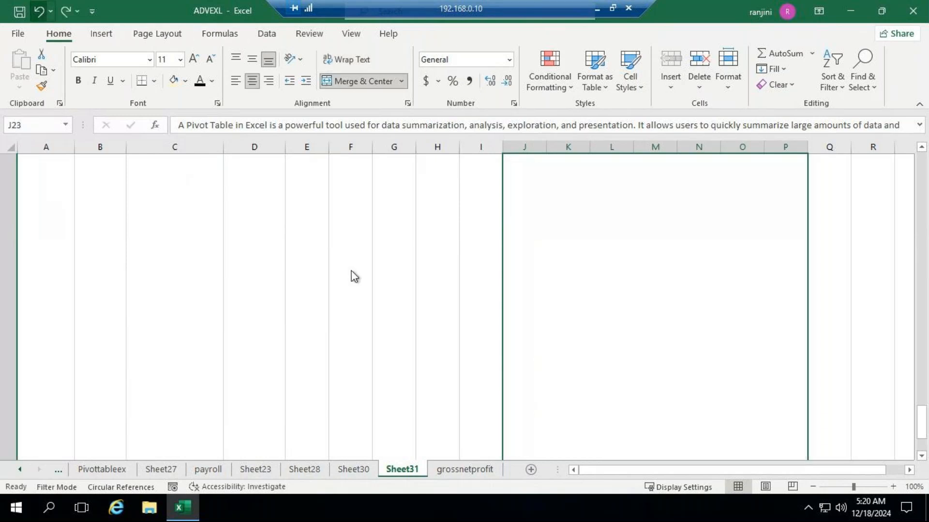
pyautogui.scroll(2, 520, 263)
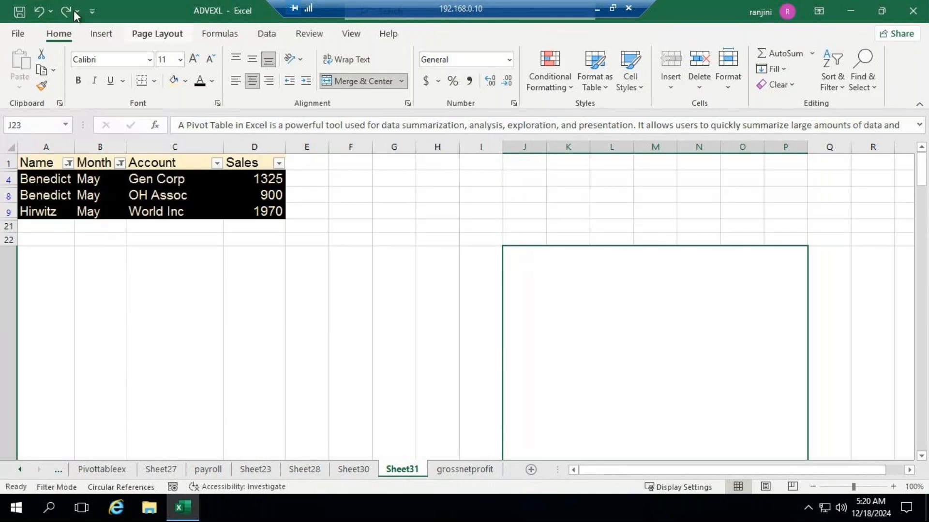
pyautogui.click(43, 10)
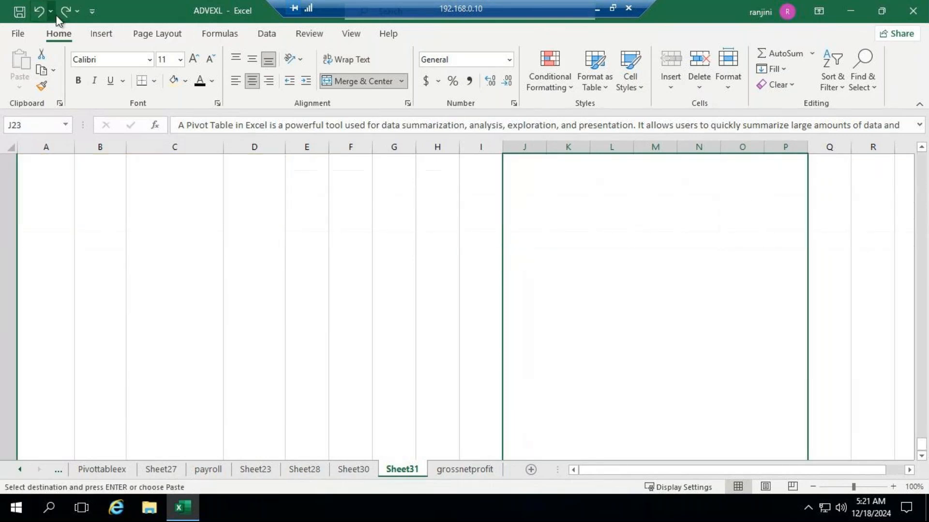
pyautogui.click(41, 10)
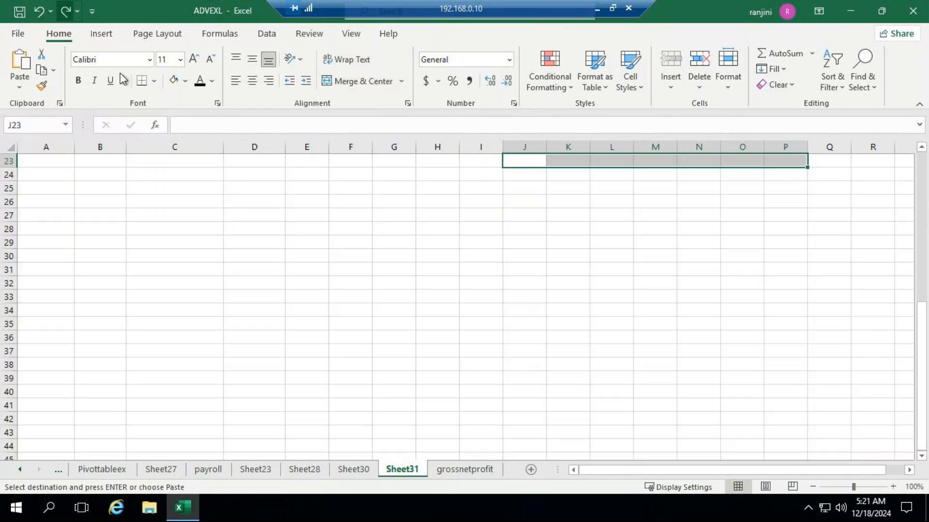
pyautogui.scroll(2, 603, 263)
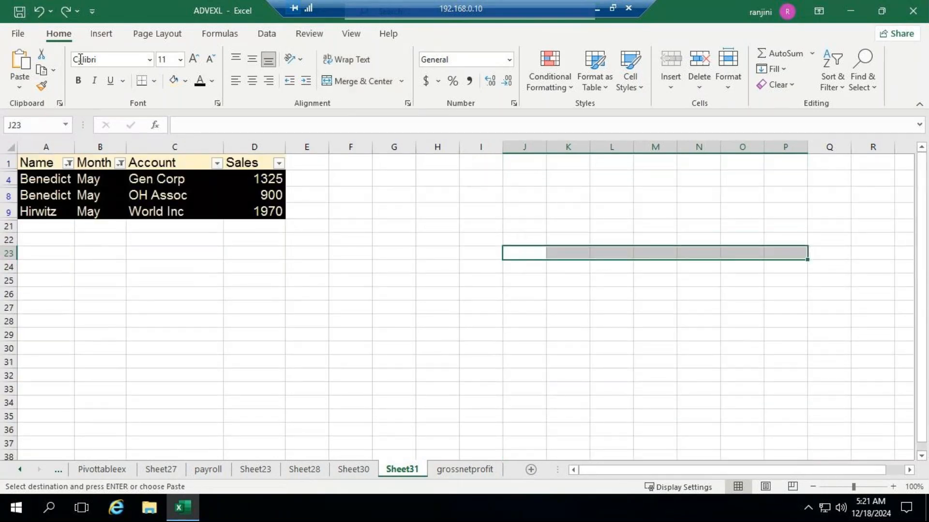
pyautogui.hotkey('ctrl', 'v')
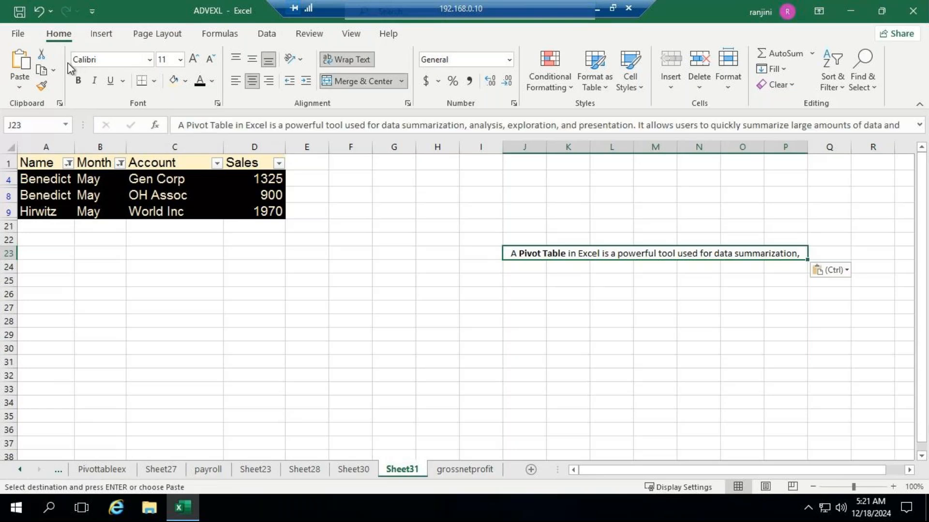
# - Merge and center the definition across J23:P28 on Sheet31 with wrapped text
pyautogui.click(701, 308)
pyautogui.click(606, 250)
pyautogui.moveTo(515, 250); pyautogui.dragTo(527, 320)
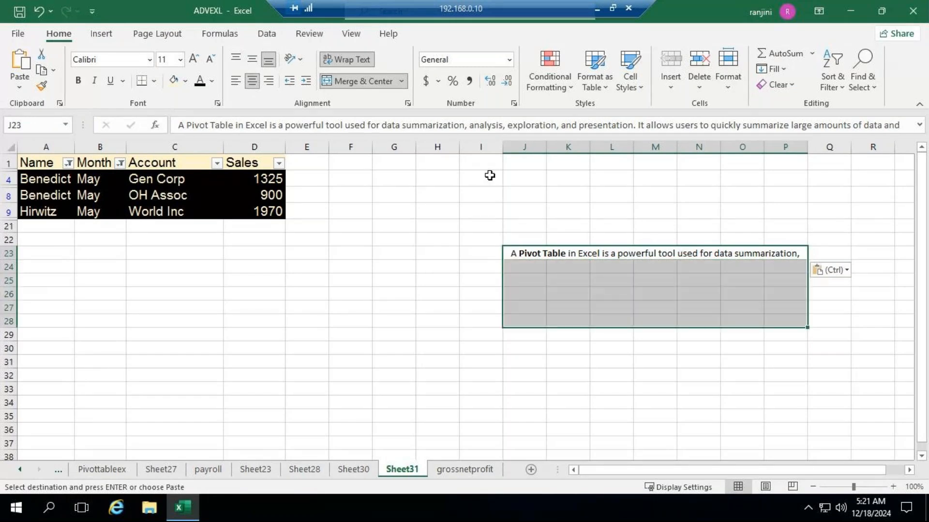
pyautogui.click(364, 83)
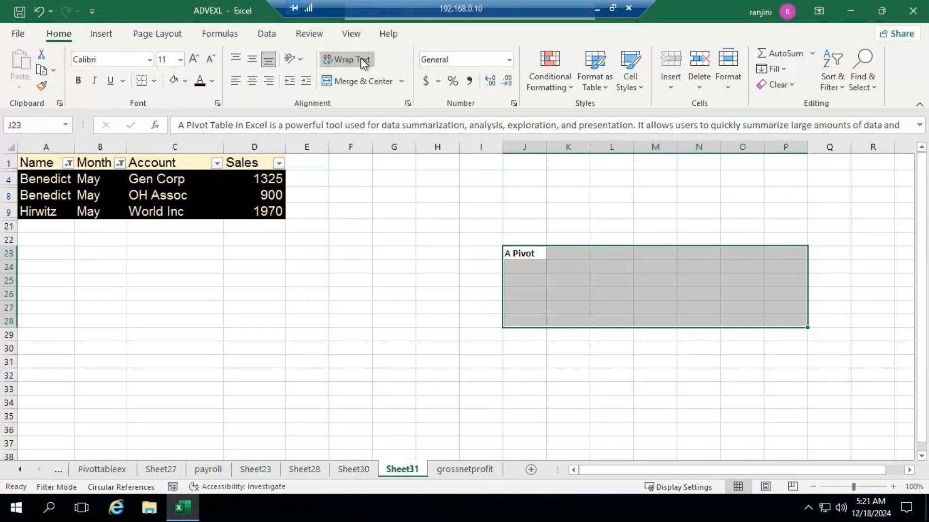
pyautogui.click(361, 58)
pyautogui.click(360, 64)
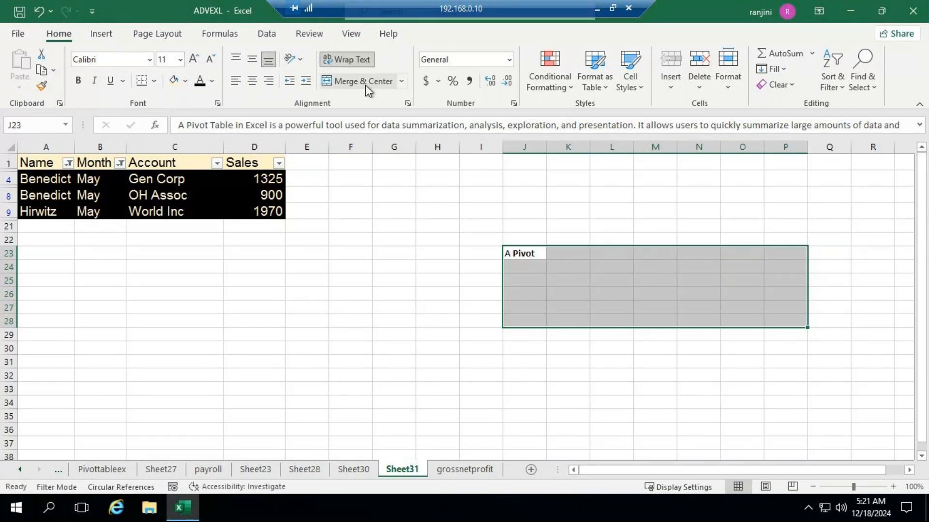
pyautogui.click(367, 85)
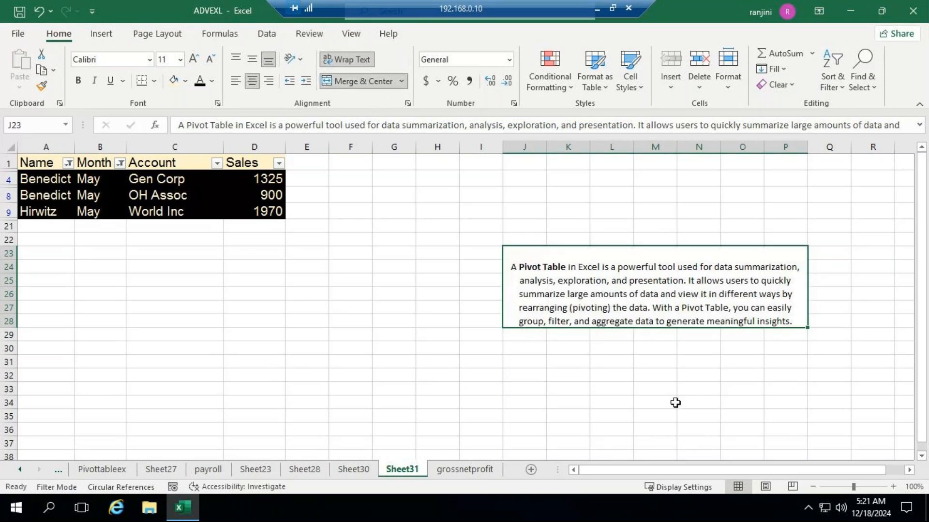
pyautogui.click(658, 375)
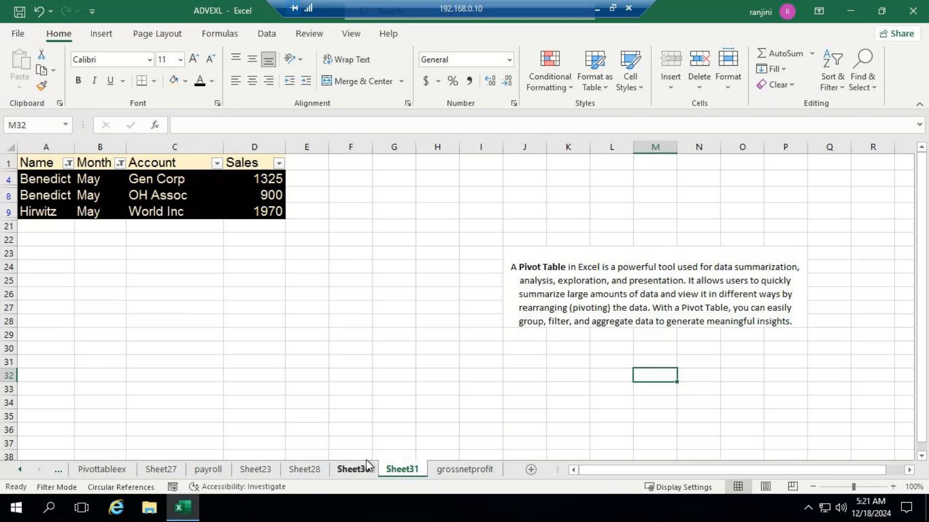
# - Consult the pivot table tasks on Sheet28, and start a pivot table from the sales data A1:D20 on Sheet30
pyautogui.click(354, 469)
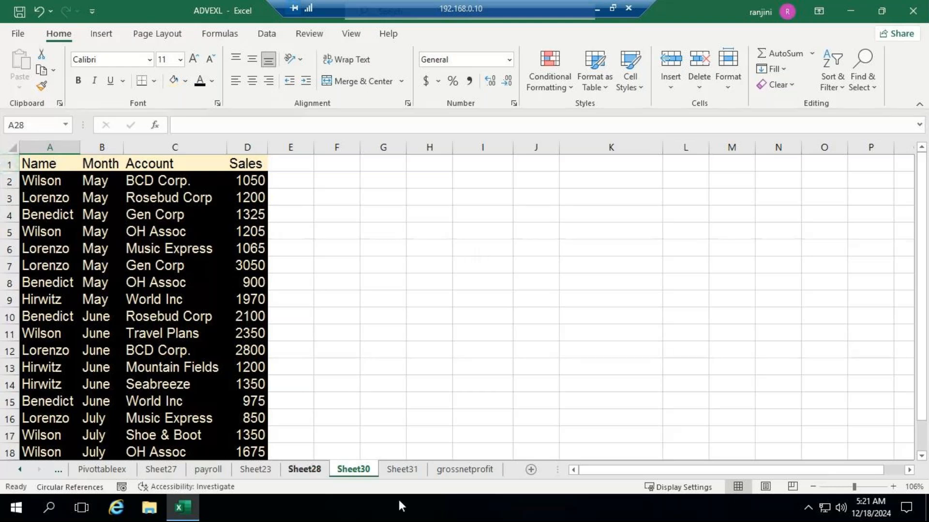
pyautogui.click(333, 470)
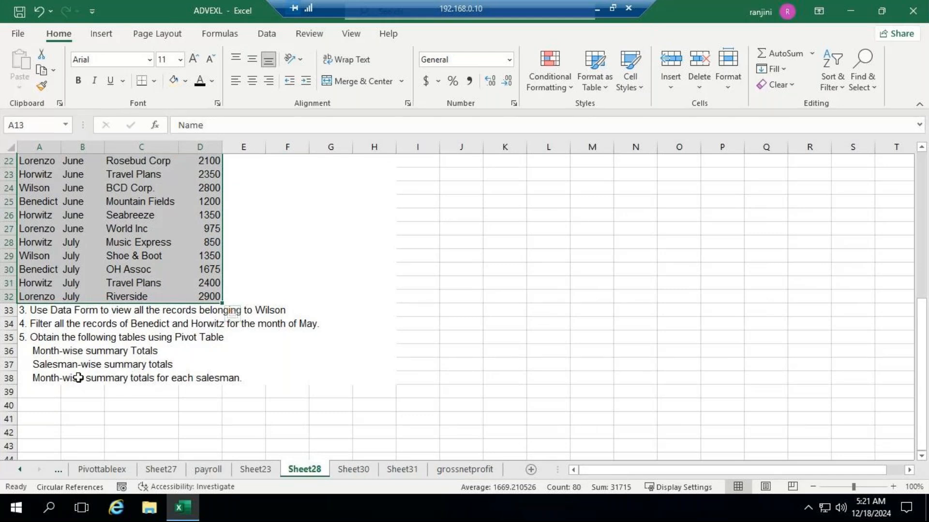
pyautogui.click(422, 470)
pyautogui.click(360, 472)
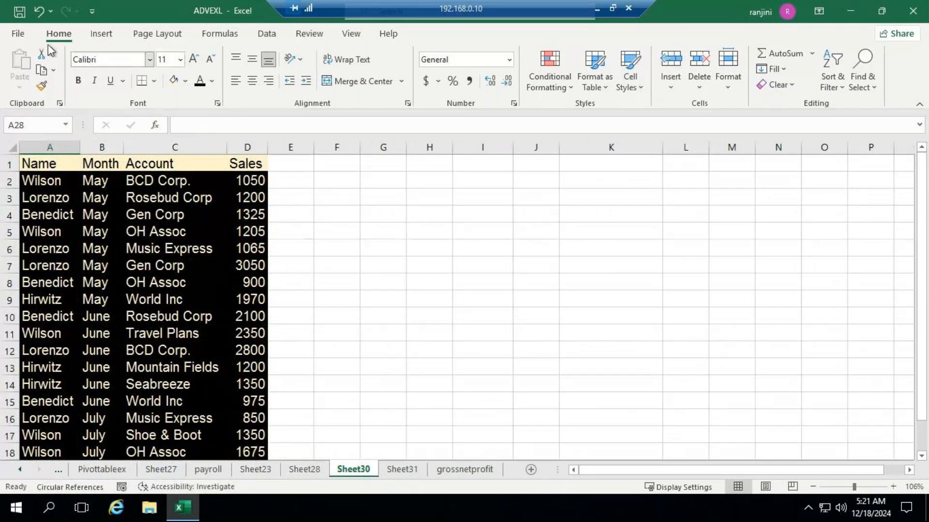
pyautogui.moveTo(36, 165); pyautogui.dragTo(267, 442)
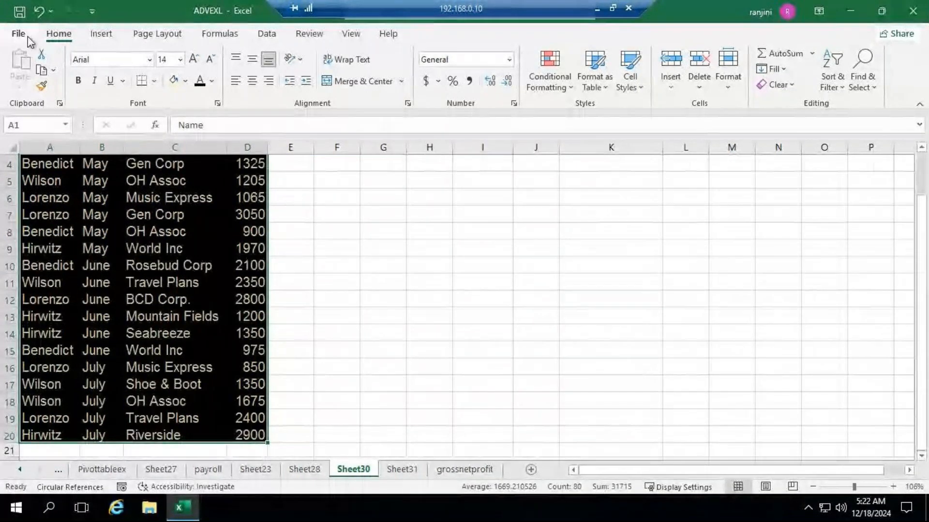
pyautogui.click(109, 33)
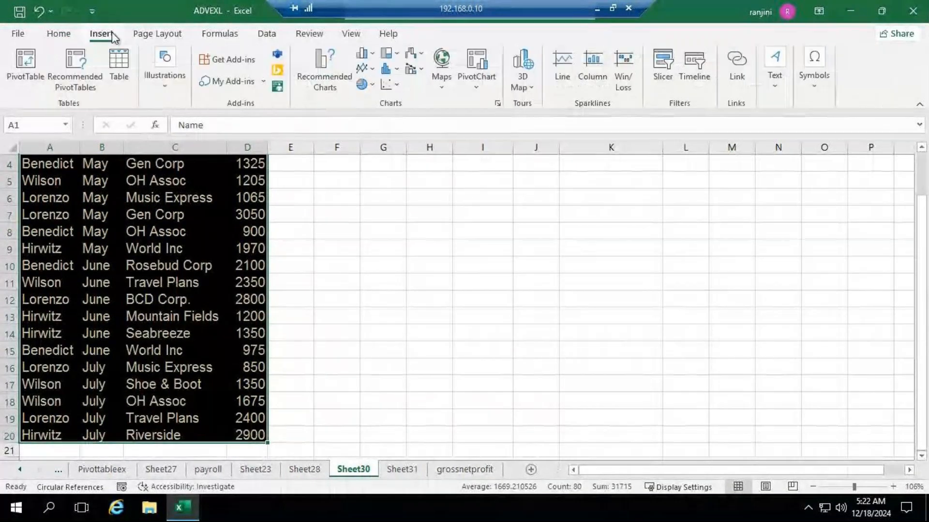
pyautogui.click(35, 74)
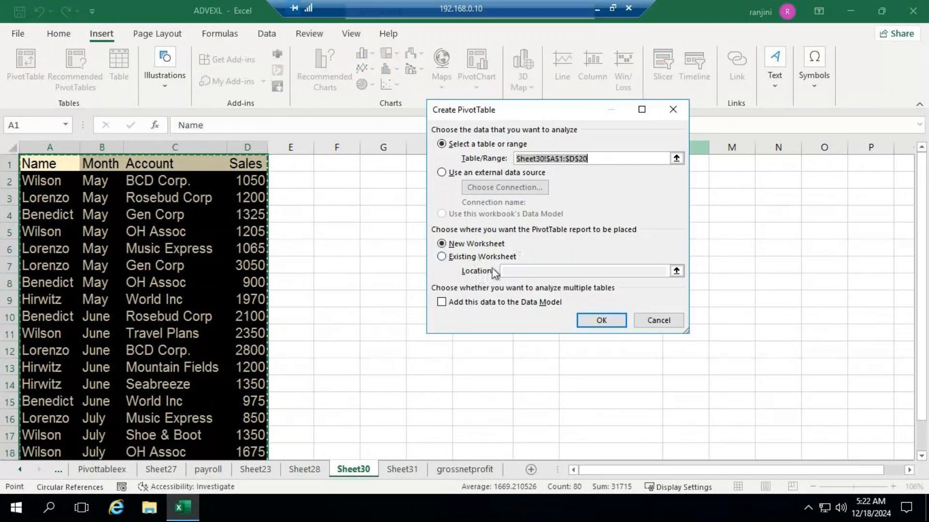
# - Place the new pivot table in the existing worksheet at I1 of Sheet30, beside the sales data
pyautogui.click(445, 258)
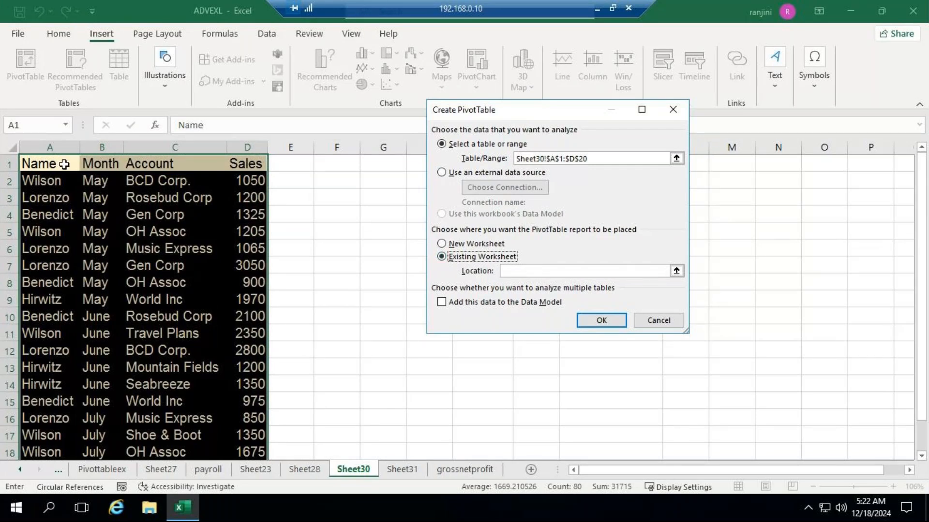
pyautogui.scroll(-2, 323, 331)
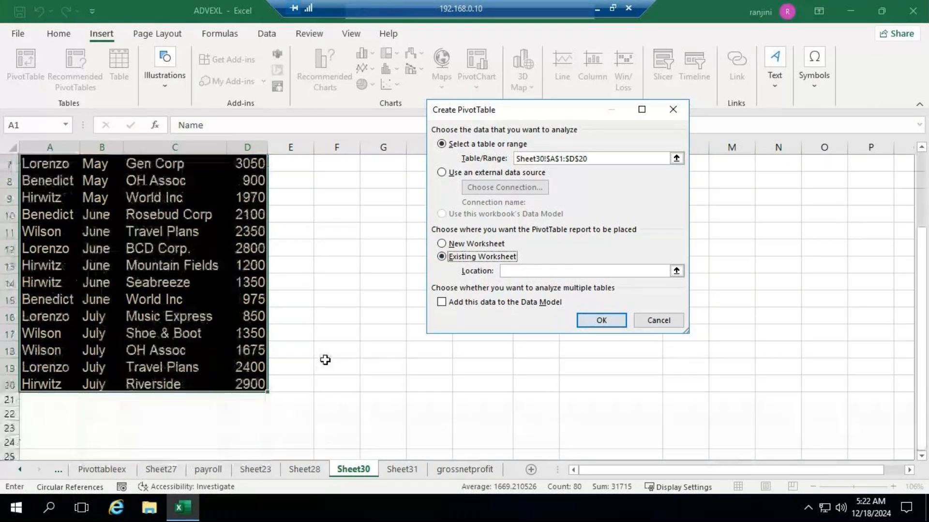
pyautogui.scroll(2, 275, 369)
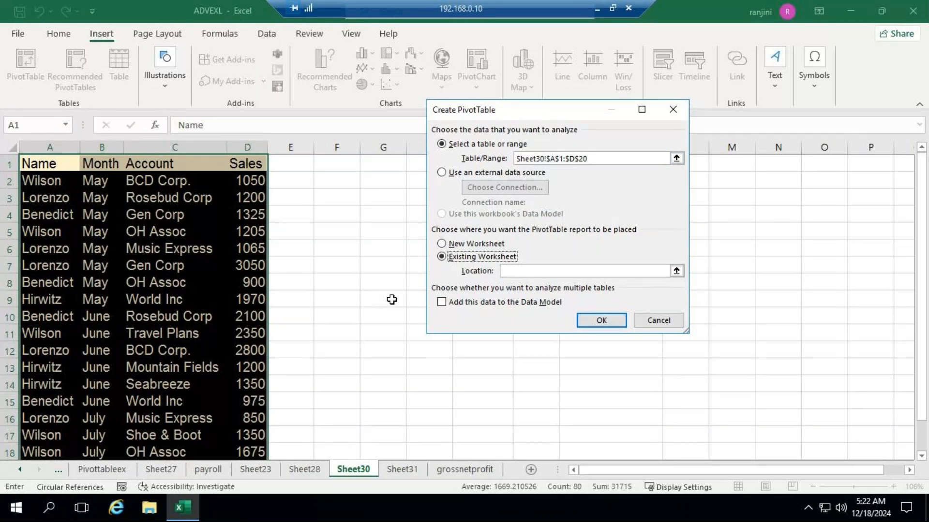
pyautogui.scroll(-3, 379, 304)
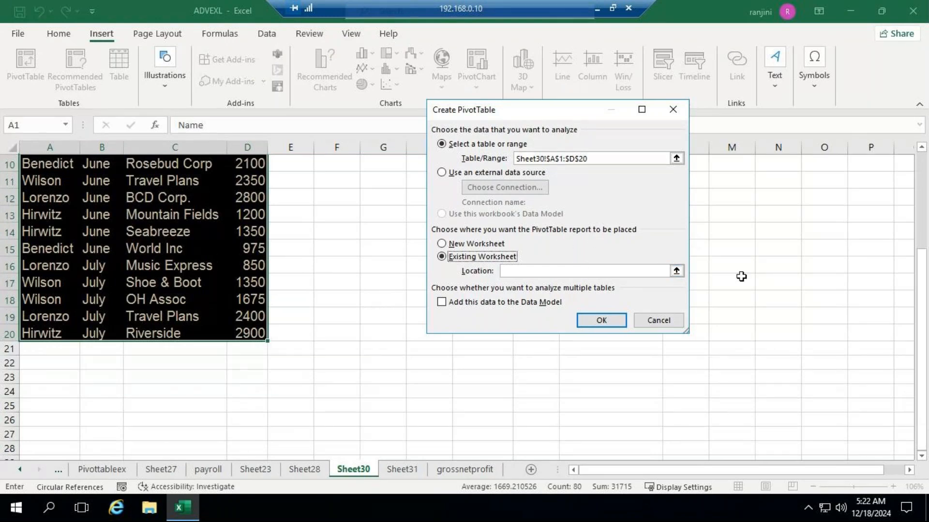
pyautogui.moveTo(926, 323); pyautogui.dragTo(926, 186)
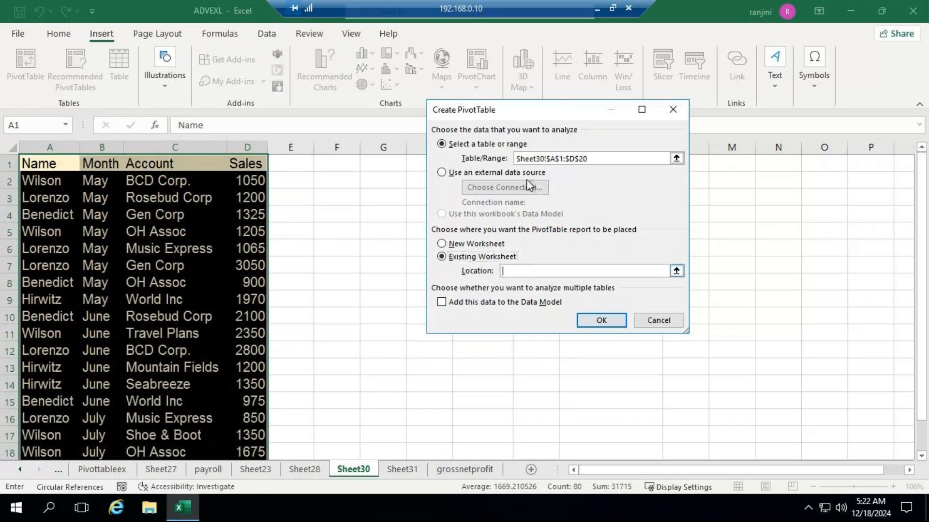
pyautogui.moveTo(450, 113); pyautogui.dragTo(196, 119)
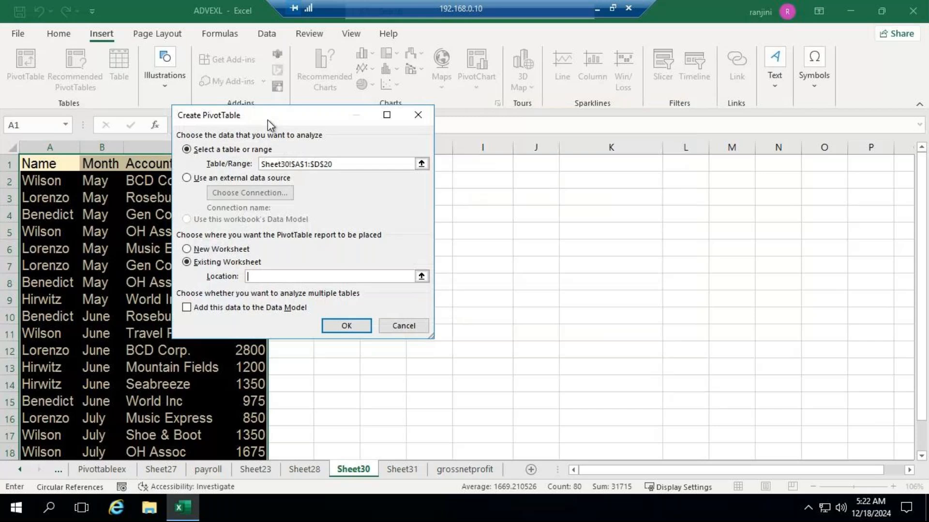
pyautogui.click(473, 166)
pyautogui.click(351, 325)
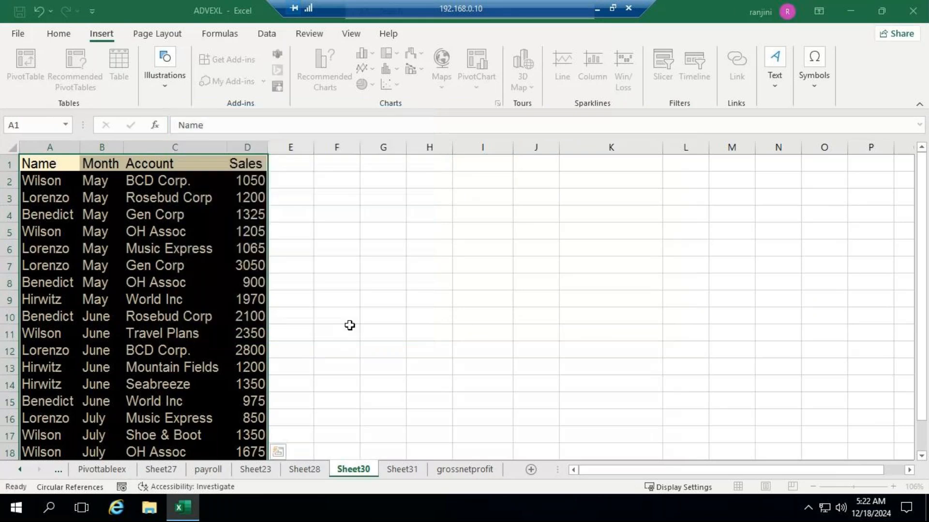
pyautogui.moveTo(529, 182); pyautogui.dragTo(791, 181)
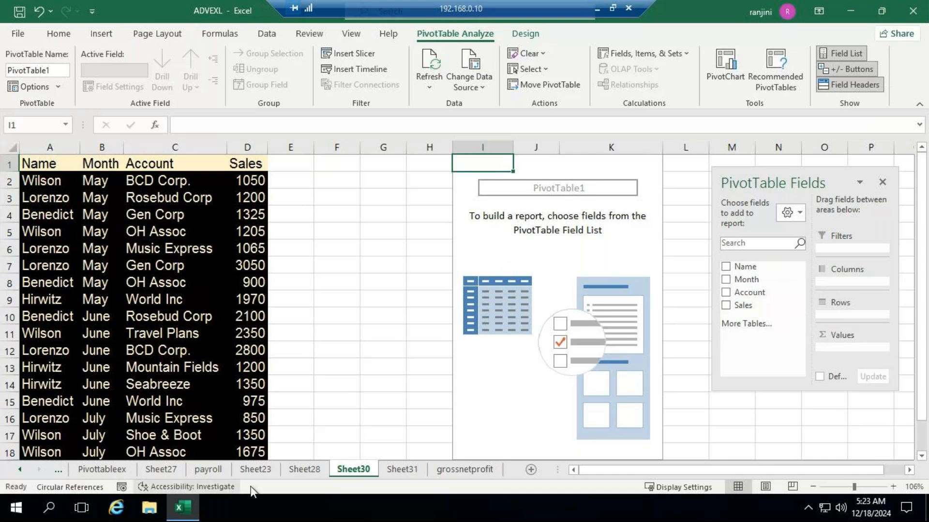
# - Build the salesman-wise summary in the Sheet30 pivot table with Name as rows and Sum of Sales as values
pyautogui.click(308, 471)
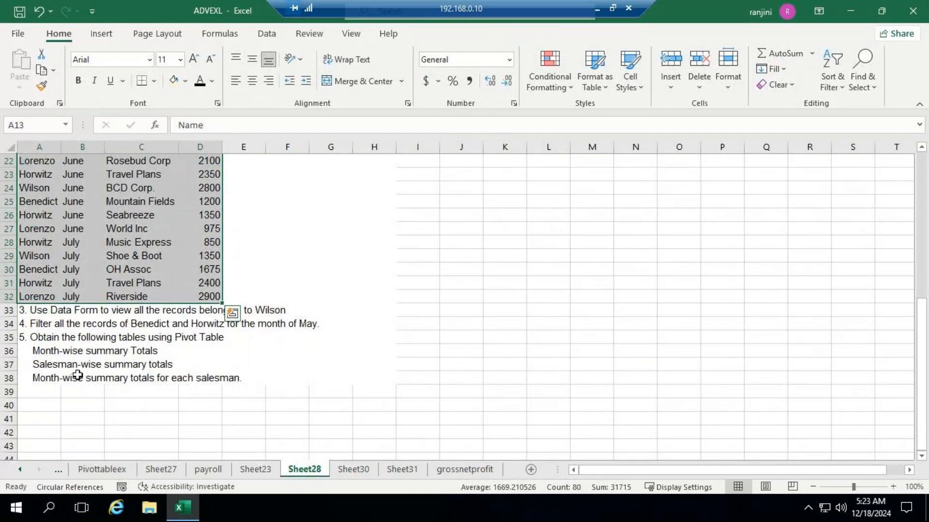
pyautogui.click(406, 475)
pyautogui.click(367, 475)
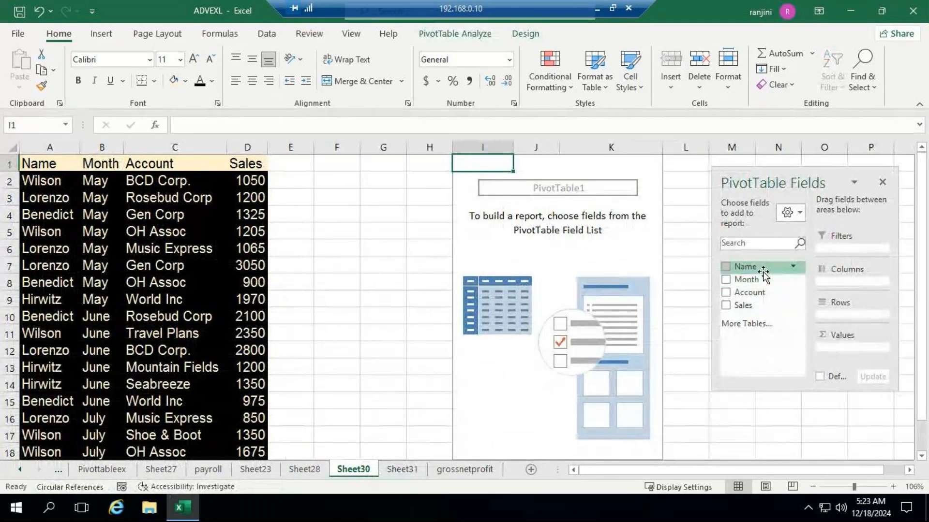
pyautogui.moveTo(763, 272); pyautogui.dragTo(864, 286)
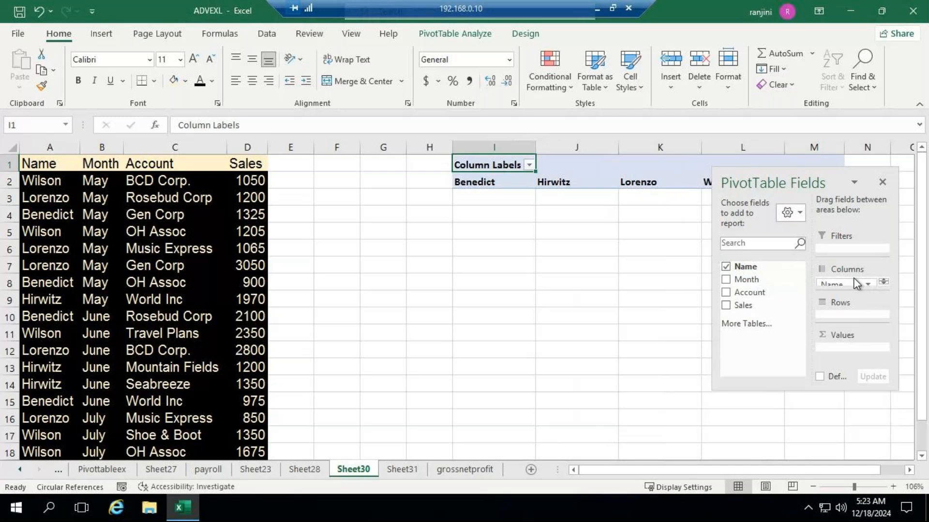
pyautogui.moveTo(849, 282); pyautogui.dragTo(844, 325)
pyautogui.moveTo(848, 283); pyautogui.dragTo(842, 315)
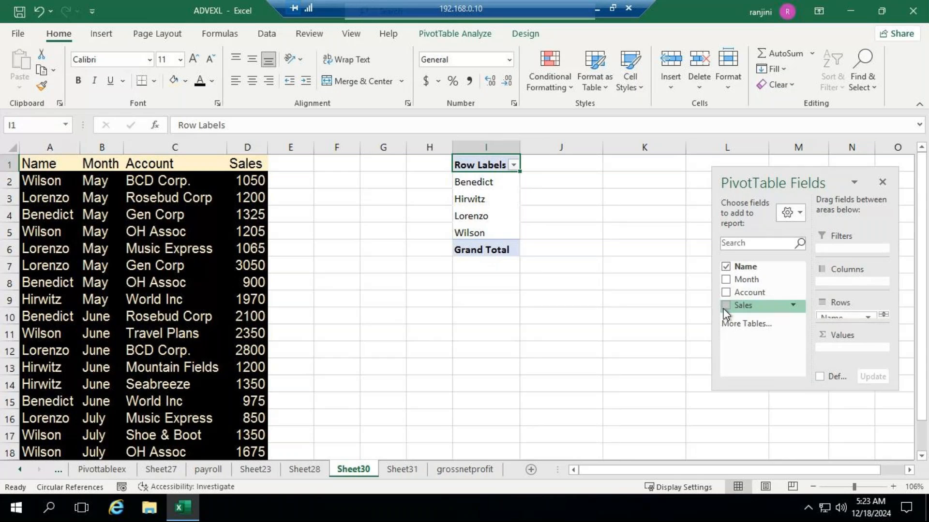
pyautogui.moveTo(726, 312); pyautogui.dragTo(836, 353)
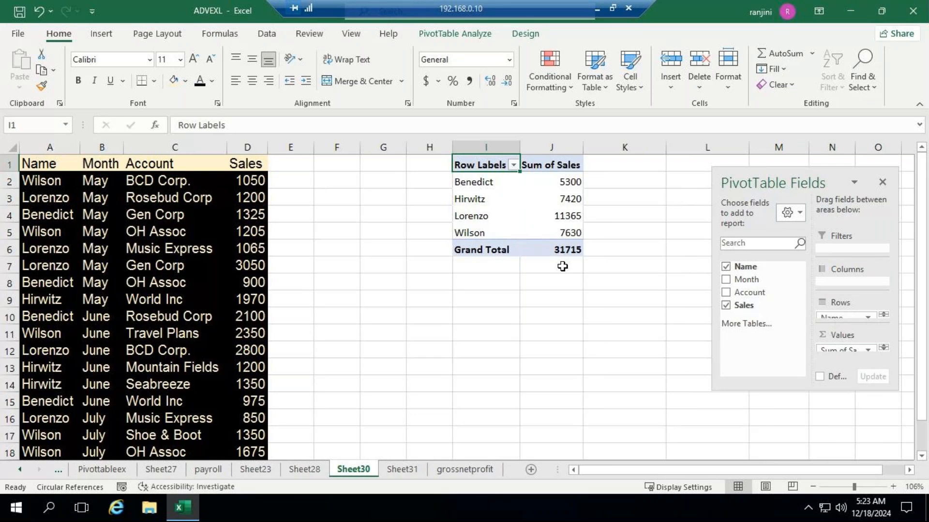
pyautogui.moveTo(835, 388); pyautogui.dragTo(836, 425)
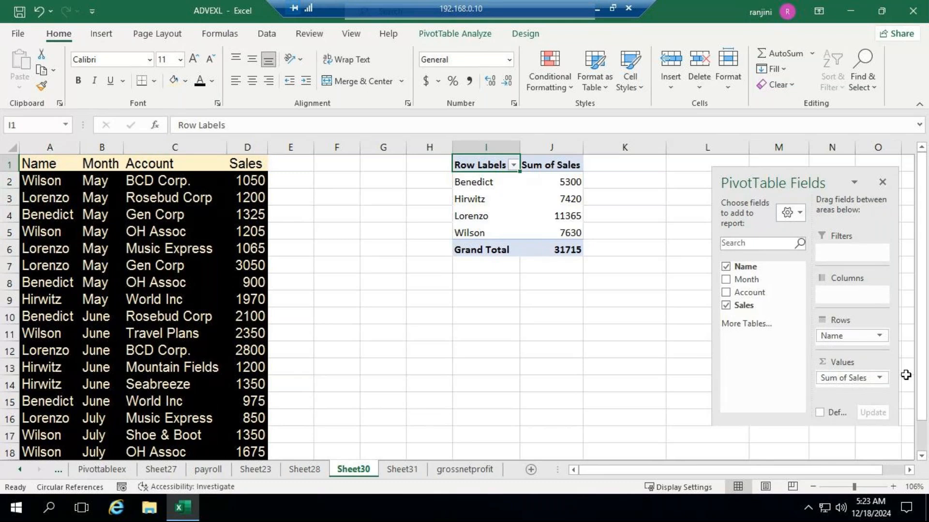
# - Summarize the pivot table's Sales values by Count instead of Sum
pyautogui.click(878, 378)
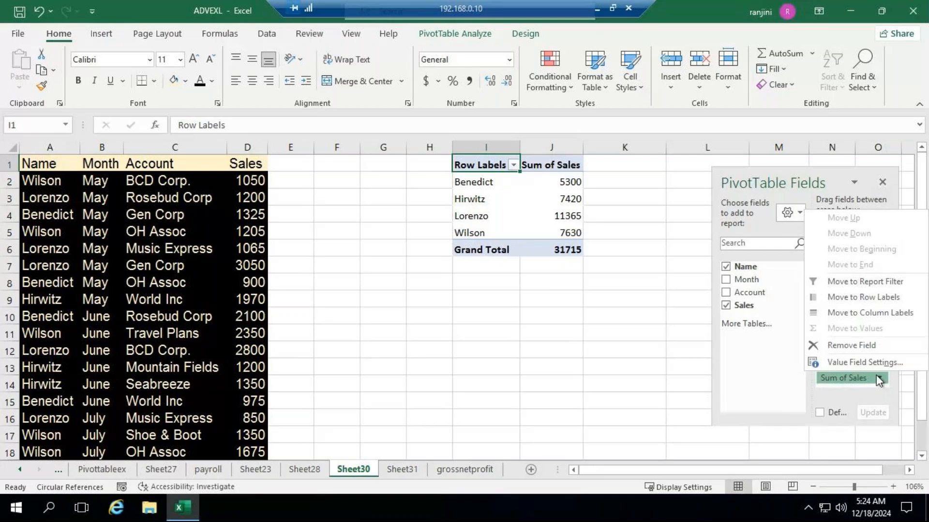
pyautogui.click(842, 363)
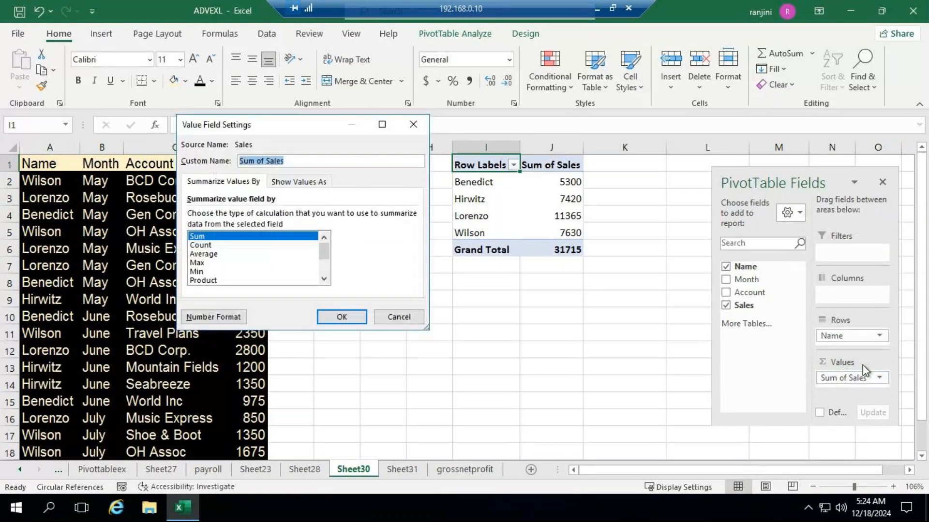
pyautogui.click(221, 245)
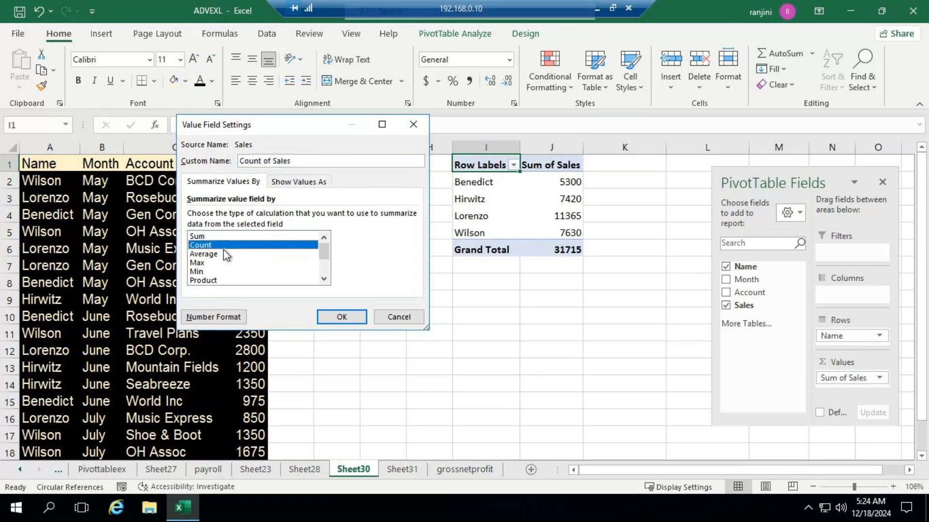
pyautogui.click(341, 317)
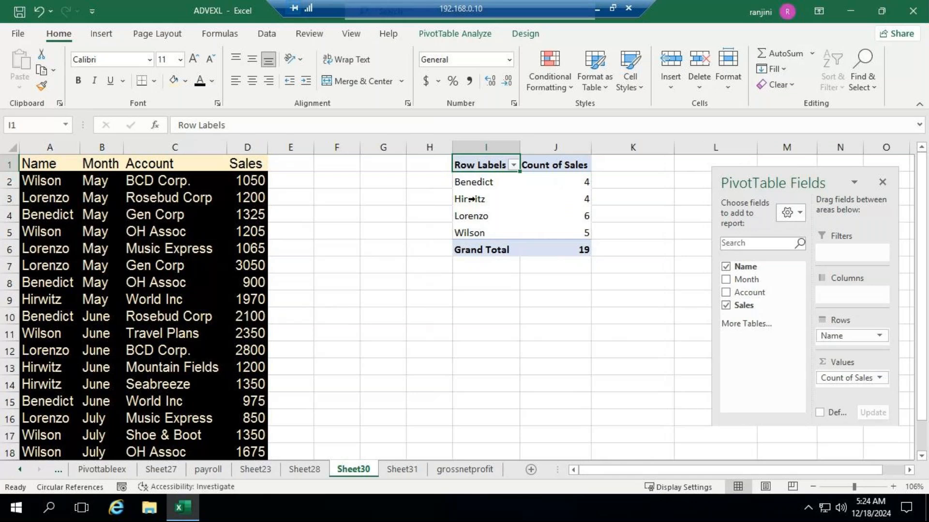
pyautogui.moveTo(544, 192)
# - Set the pivot table's Sales value field back to summarizing by Sum
pyautogui.click(879, 378)
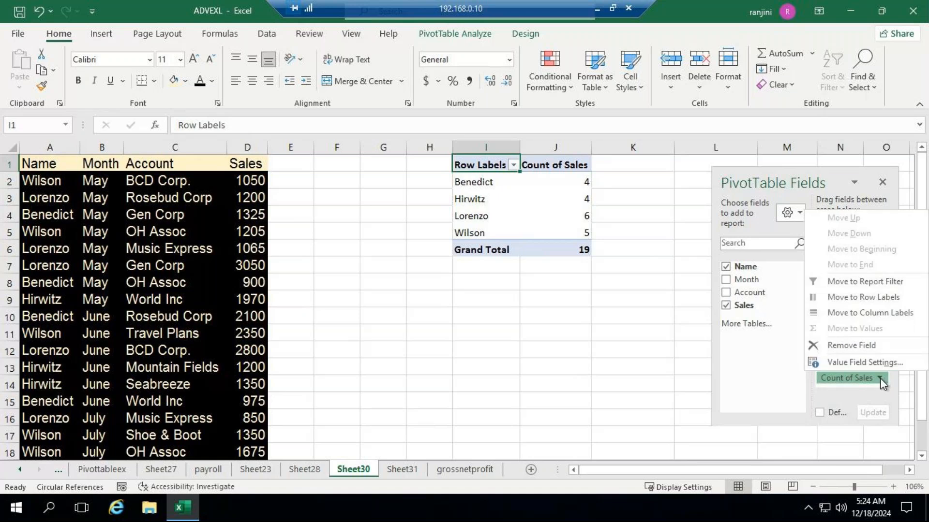
pyautogui.click(849, 369)
pyautogui.click(234, 236)
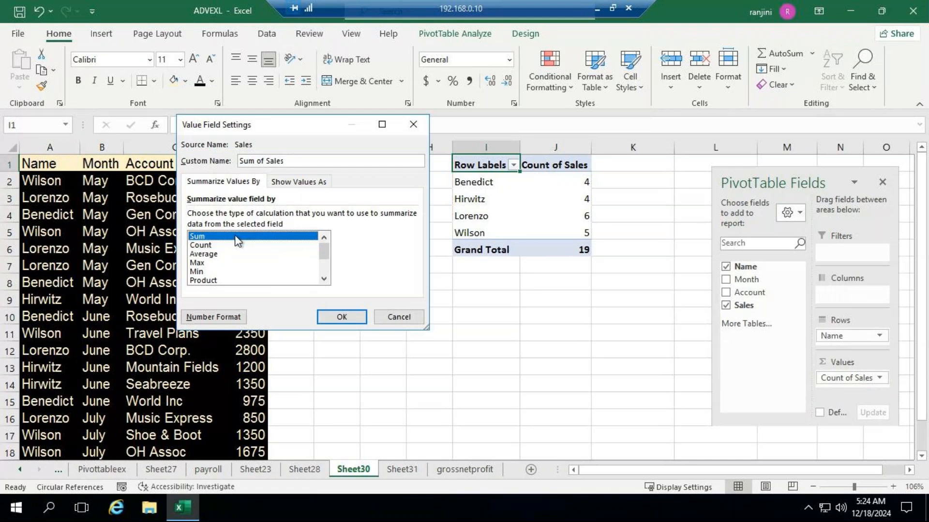
pyautogui.click(341, 318)
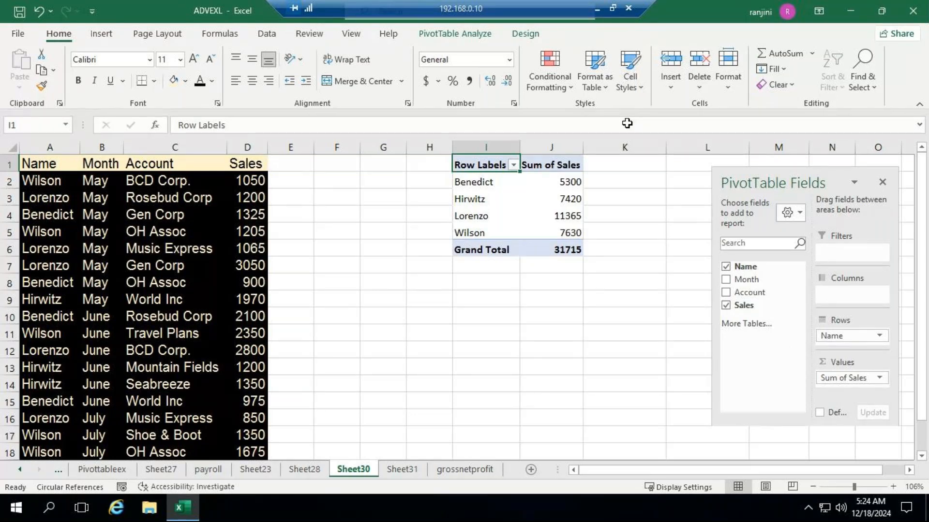
# - Switch to the GoTo Meeting window to check for participants' replies, and return to the remote desktop workbook
pyautogui.click(597, 8)
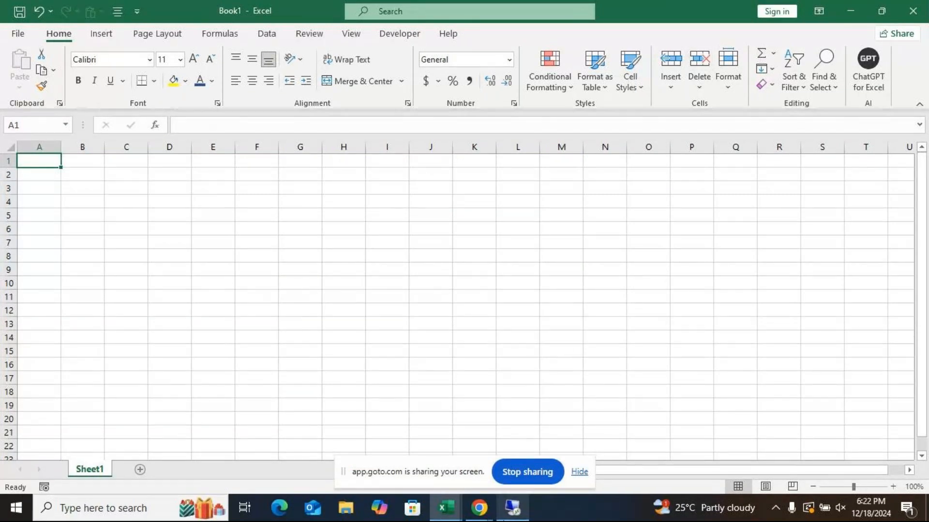
pyautogui.click(514, 507)
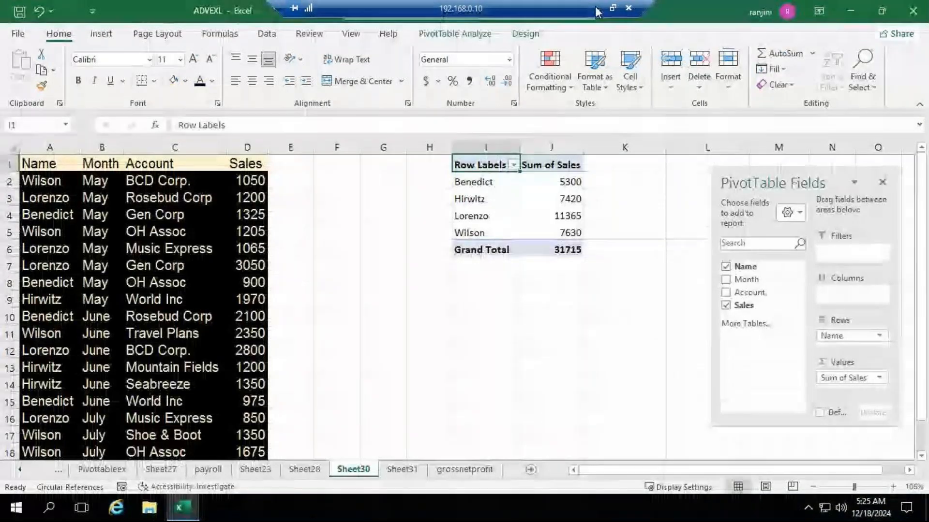
pyautogui.click(596, 7)
pyautogui.click(913, 11)
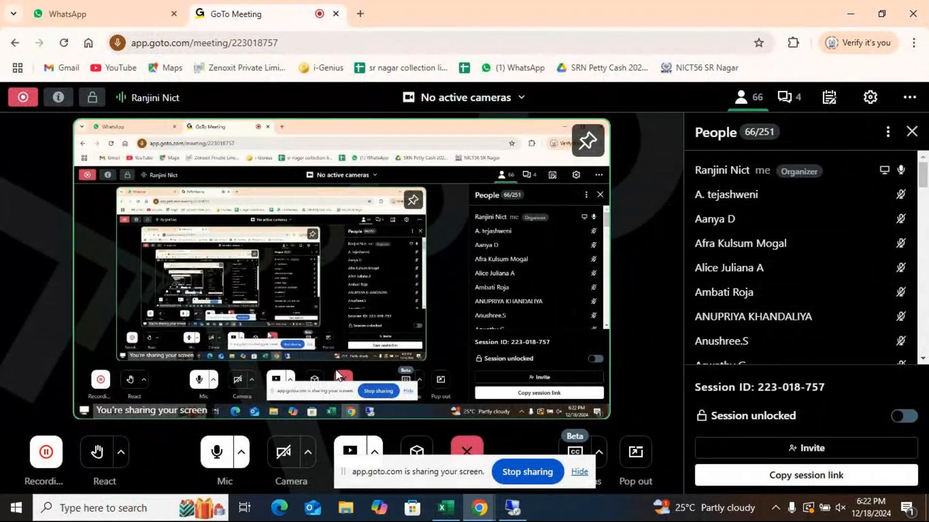
pyautogui.moveTo(524, 516)
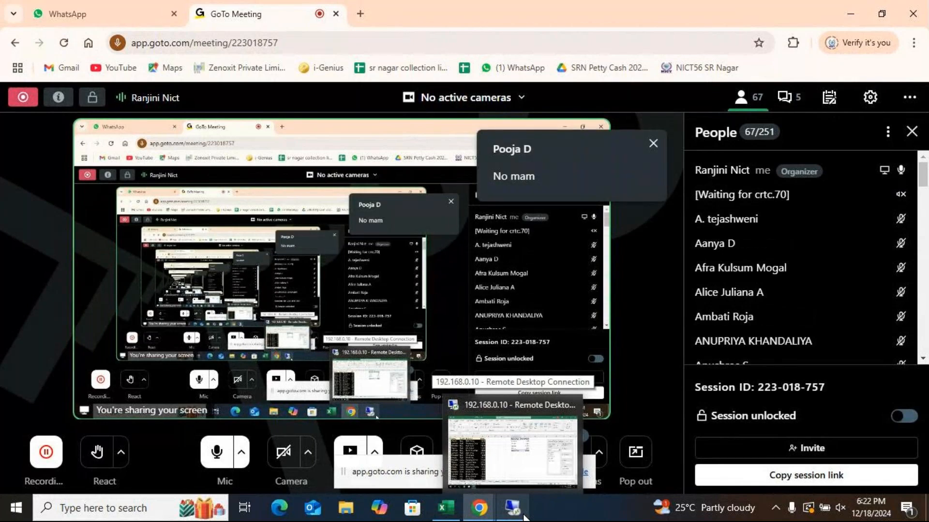
pyautogui.click(524, 516)
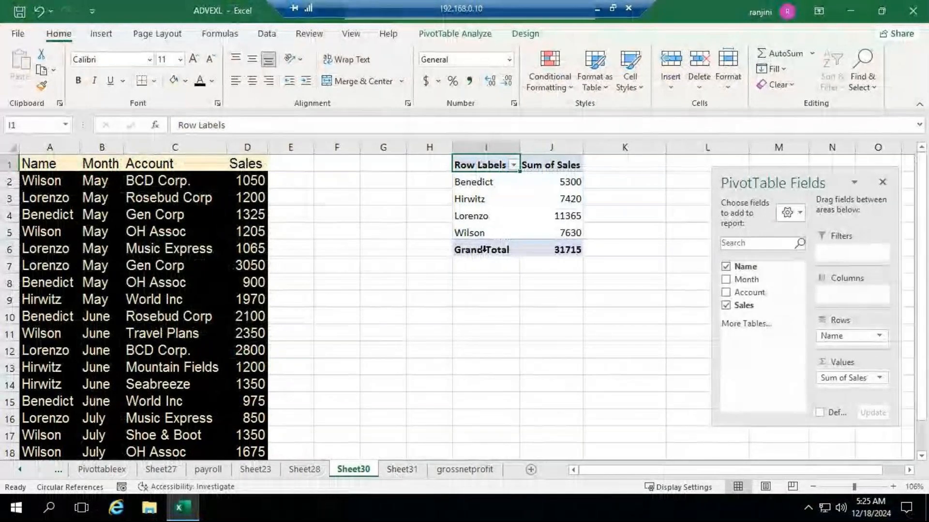
# - Review the exercise on Sheet28 from the given database to the pivot table summaries listed in task 5
pyautogui.click(308, 468)
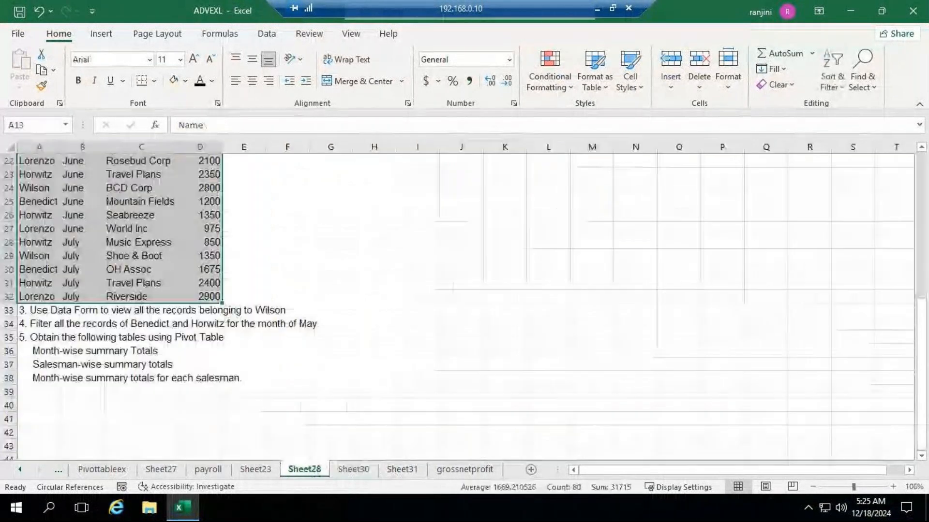
pyautogui.scroll(7, 138, 359)
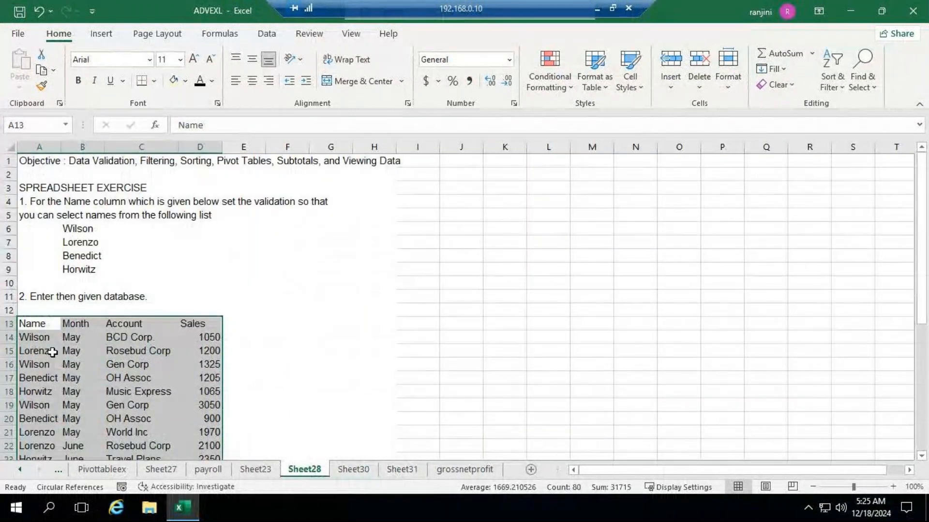
pyautogui.scroll(-6, 258, 323)
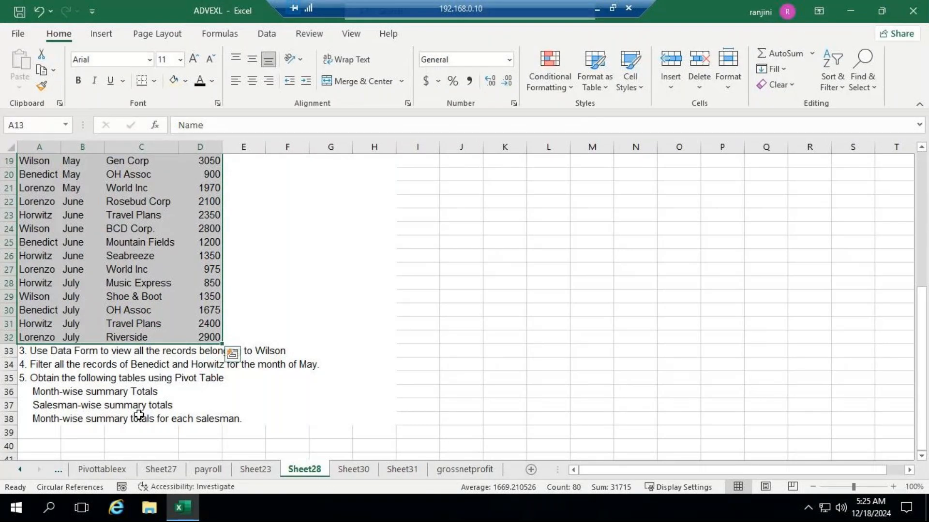
# - Replace Name with Month in the rows of the Sheet30 pivot table to summarize the sales month-wise
pyautogui.click(347, 469)
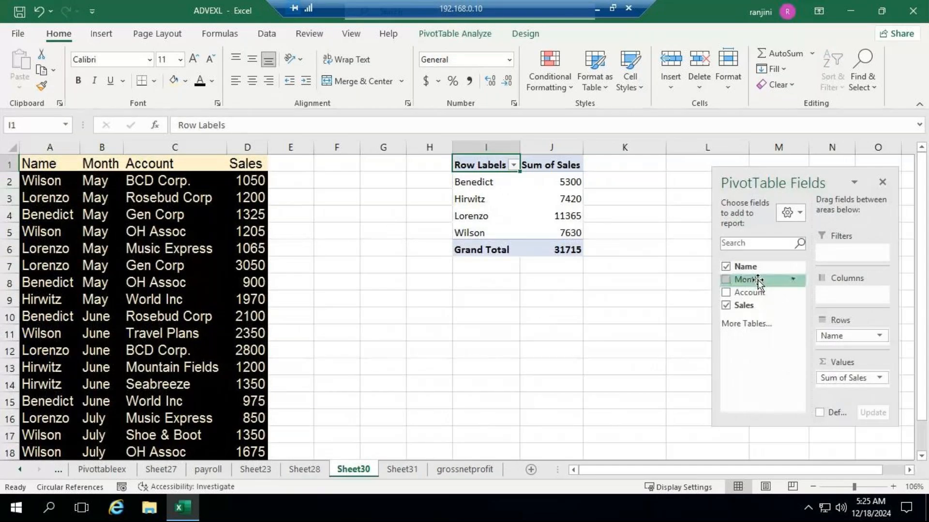
pyautogui.moveTo(758, 280); pyautogui.dragTo(841, 293)
pyautogui.moveTo(806, 176); pyautogui.dragTo(357, 151)
pyautogui.moveTo(378, 314); pyautogui.dragTo(344, 280)
pyautogui.moveTo(401, 269); pyautogui.dragTo(402, 306)
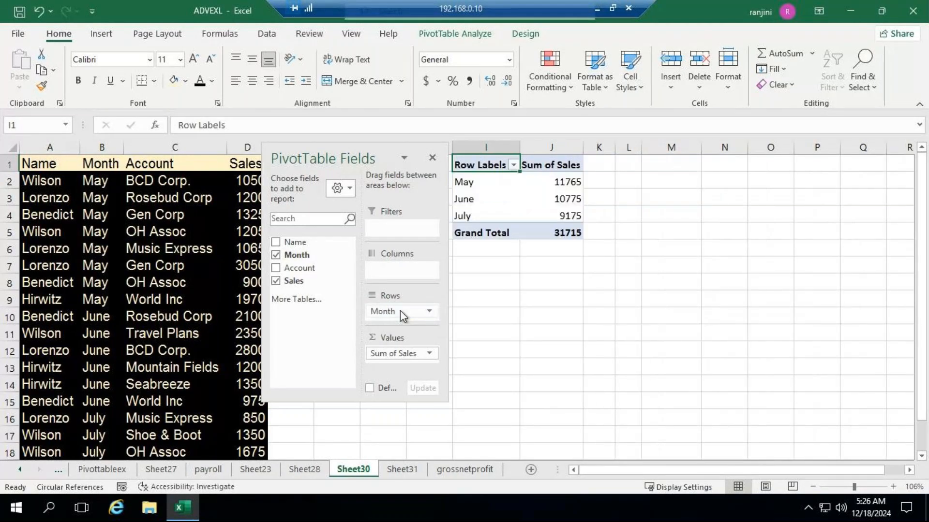
# - Try Month as the pivot table's column field, restore Name as its row field, and close the field list
pyautogui.moveTo(400, 310); pyautogui.dragTo(406, 272)
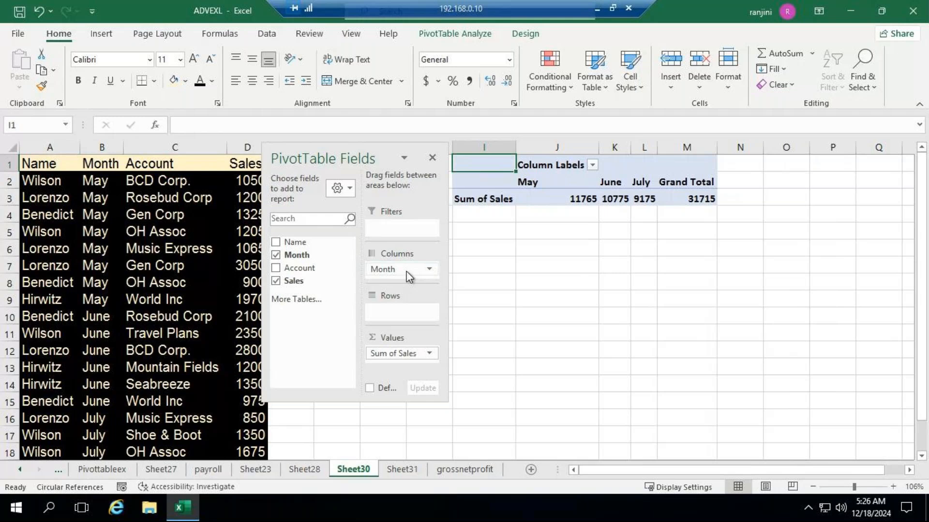
pyautogui.moveTo(408, 271); pyautogui.dragTo(402, 315)
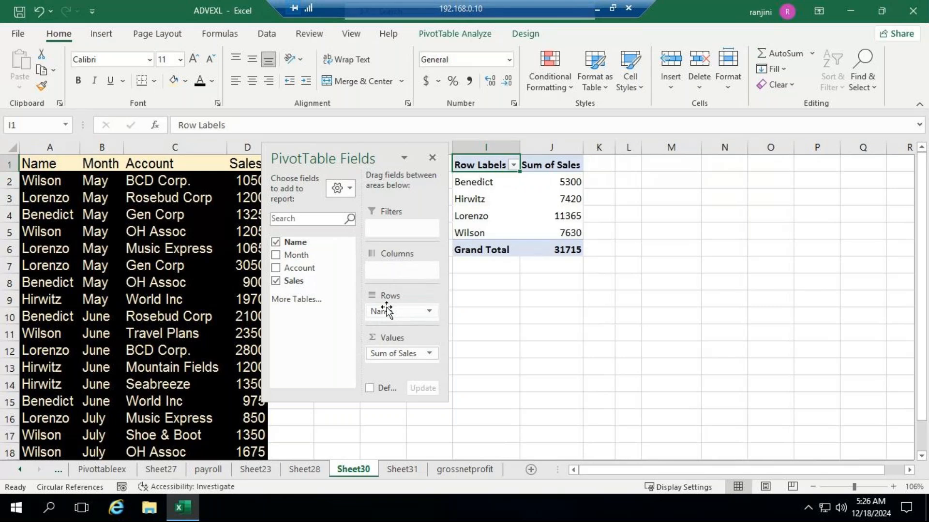
pyautogui.click(432, 159)
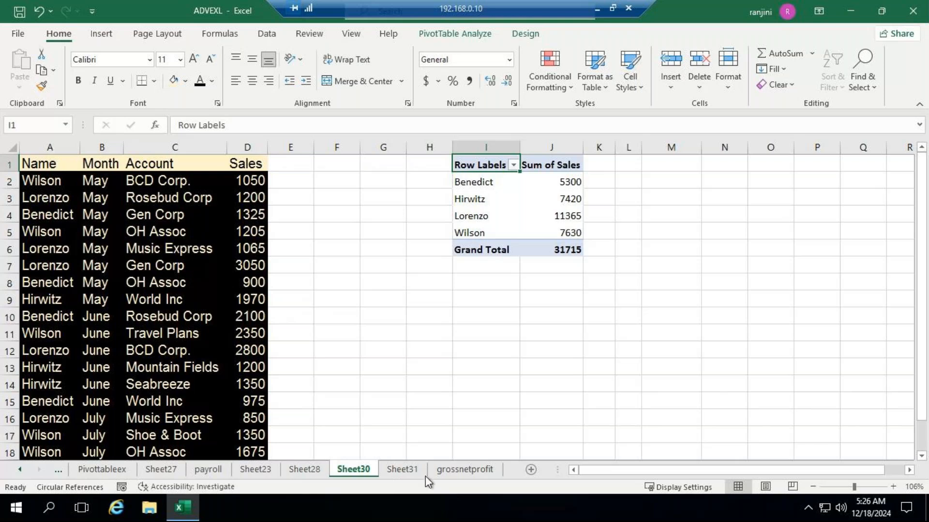
# - Copy the employee table in A1:E16 of Sheet23 to cell A1 of a new worksheet
pyautogui.click(303, 469)
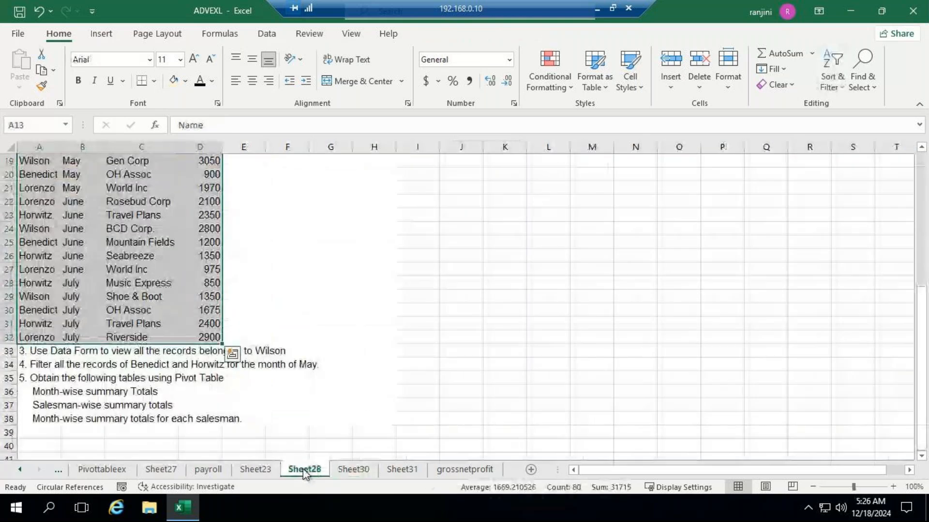
pyautogui.click(253, 476)
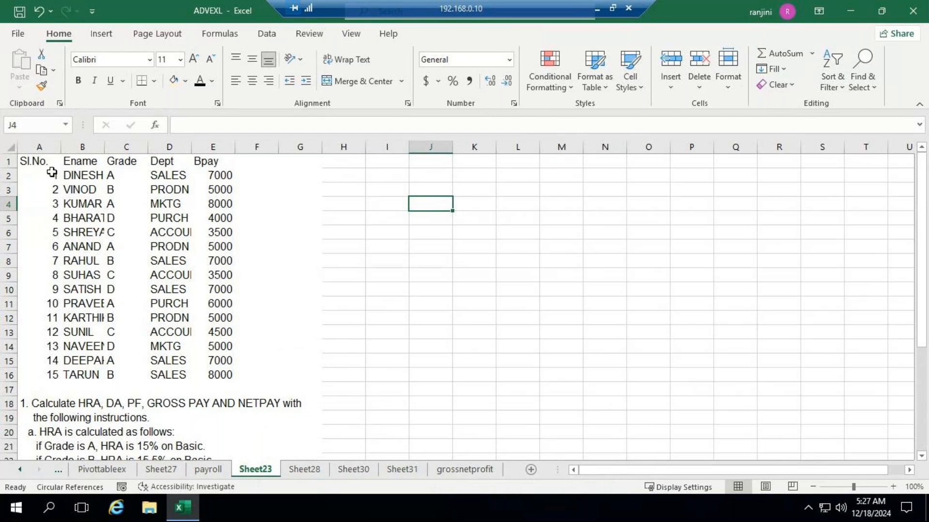
pyautogui.hotkey('ctrl', 'Home')
pyautogui.moveTo(55, 165); pyautogui.dragTo(213, 376)
pyautogui.hotkey('ctrl', 'c')
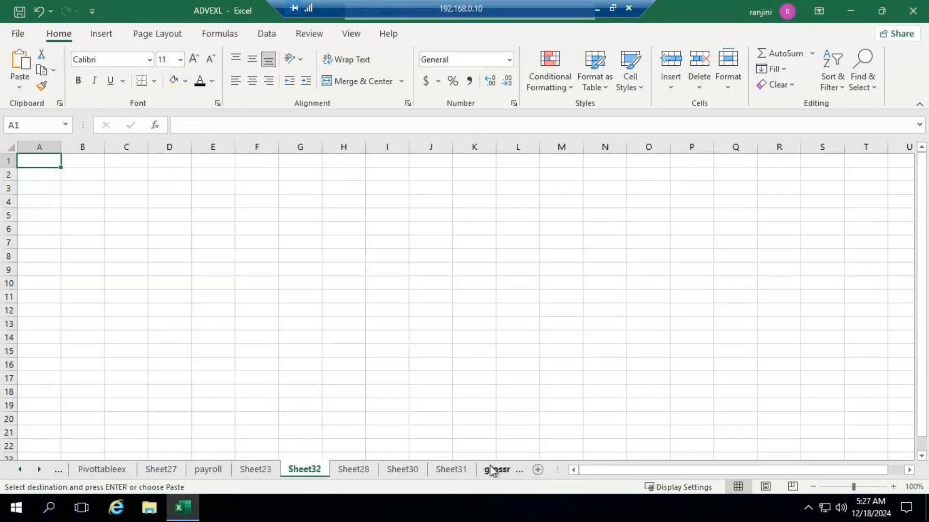
pyautogui.hotkey('ctrl', 'v')
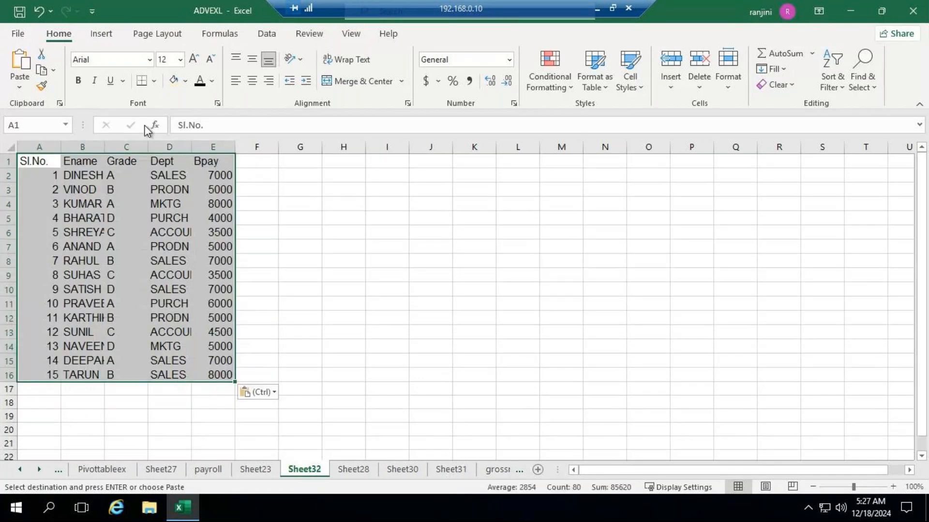
# - Autofit the Ename, Grade and Dept columns of the pasted employee table to their contents
pyautogui.doubleClick(104, 146)
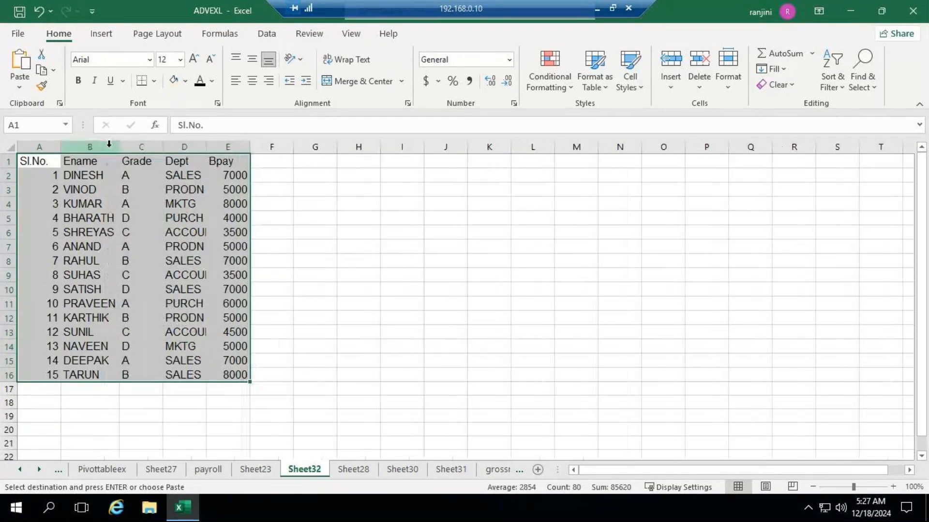
pyautogui.doubleClick(162, 147)
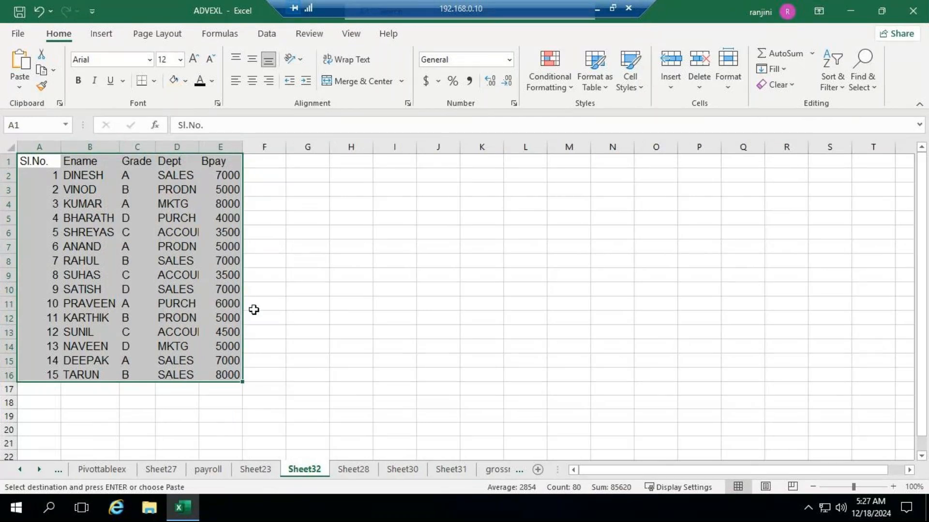
pyautogui.doubleClick(198, 147)
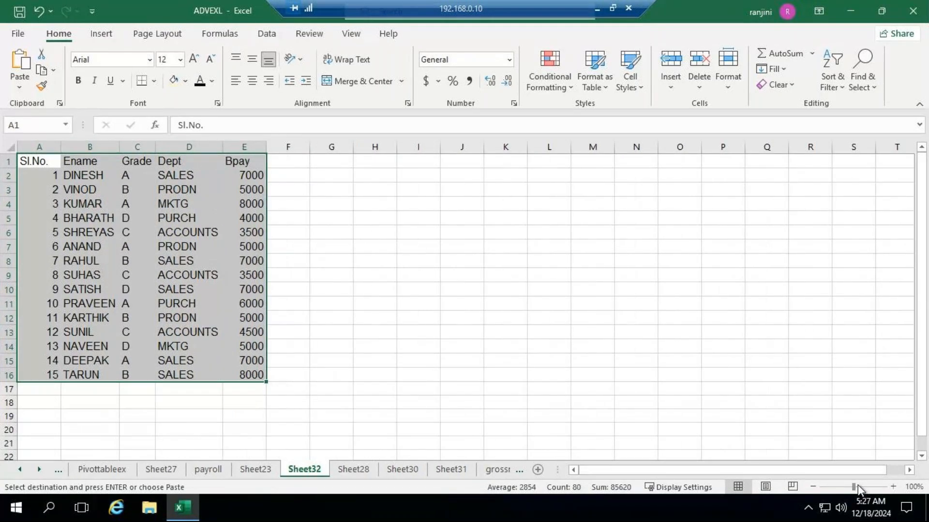
pyautogui.moveTo(854, 487); pyautogui.dragTo(857, 487)
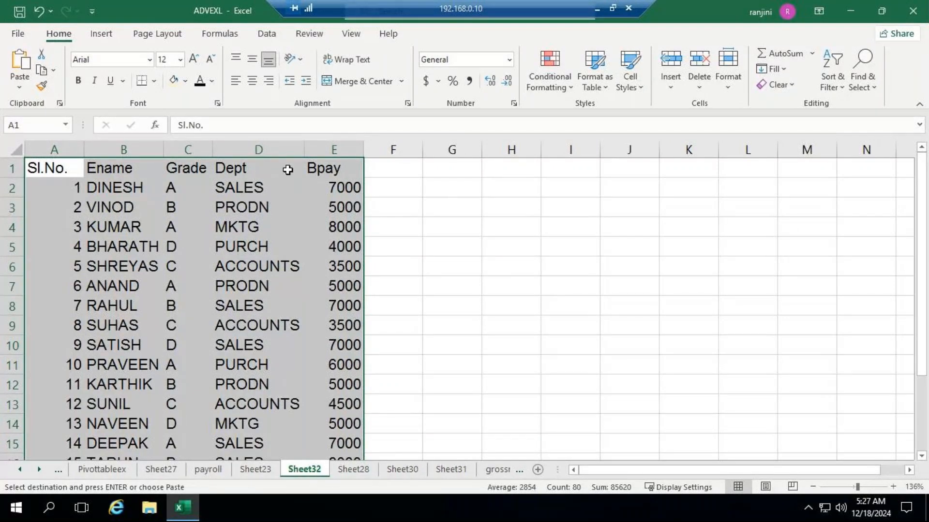
pyautogui.click(392, 166)
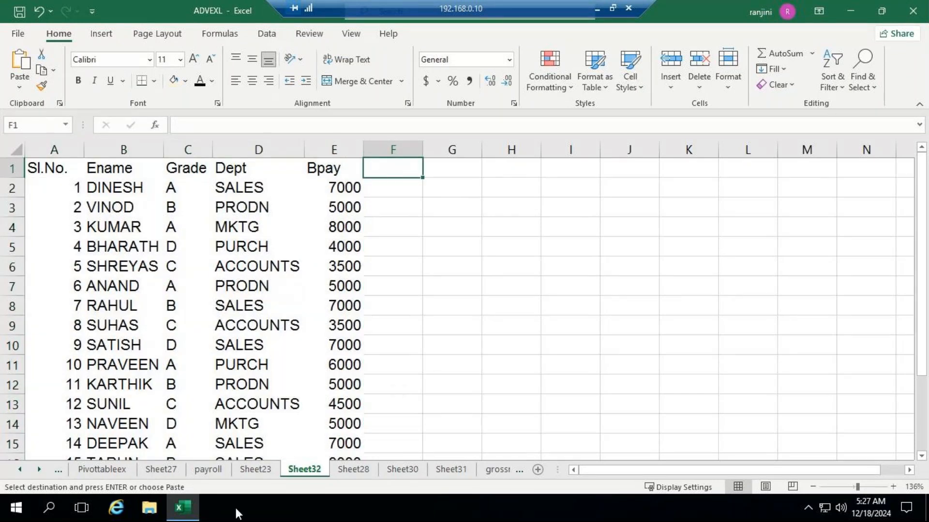
# - Look through the workbook's sheets for the instructions that belong to the employee pay table
pyautogui.click(160, 469)
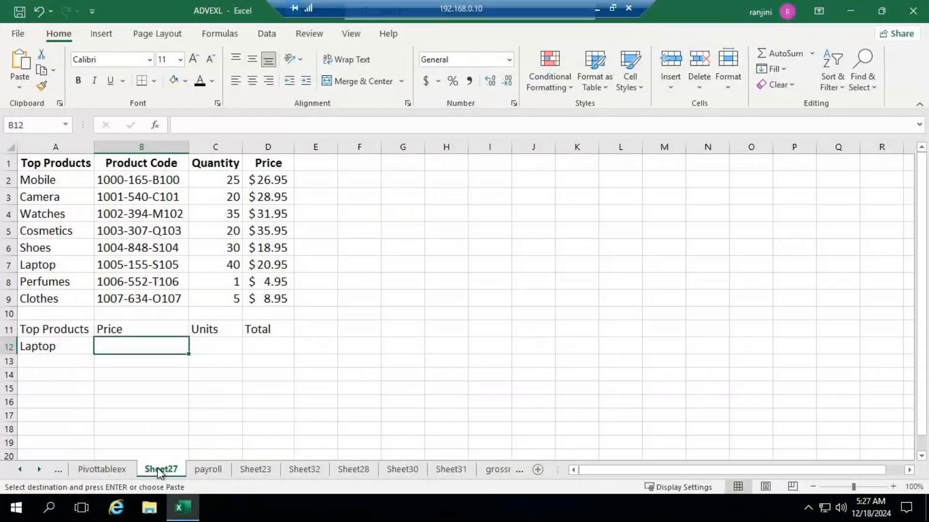
pyautogui.click(204, 470)
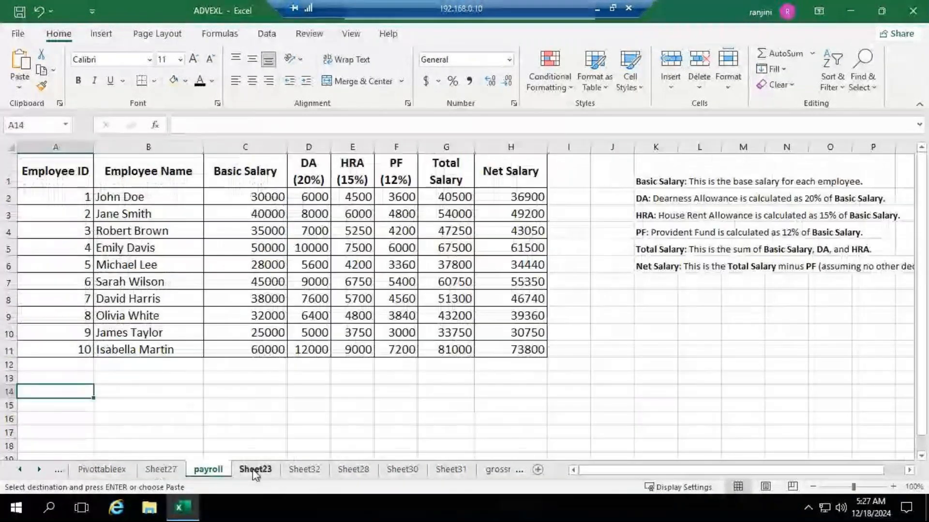
pyautogui.click(296, 470)
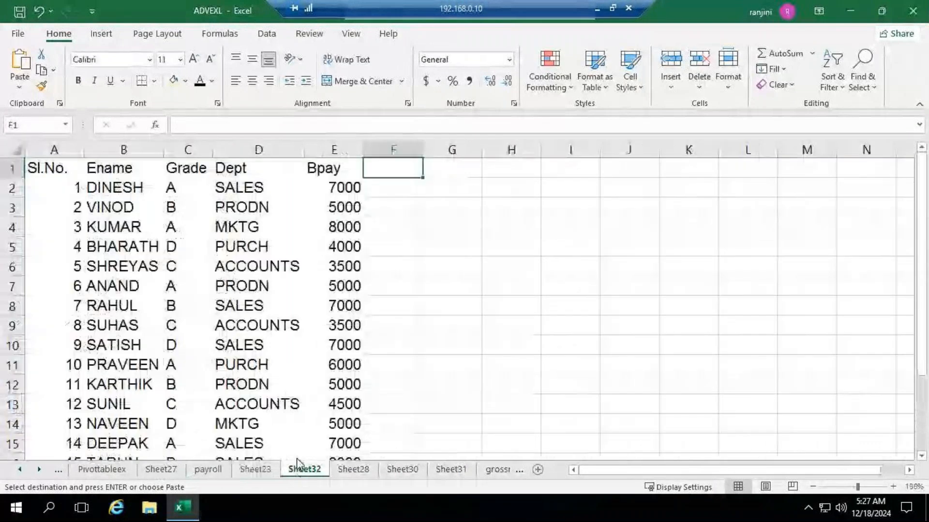
pyautogui.scroll(-4, 308, 370)
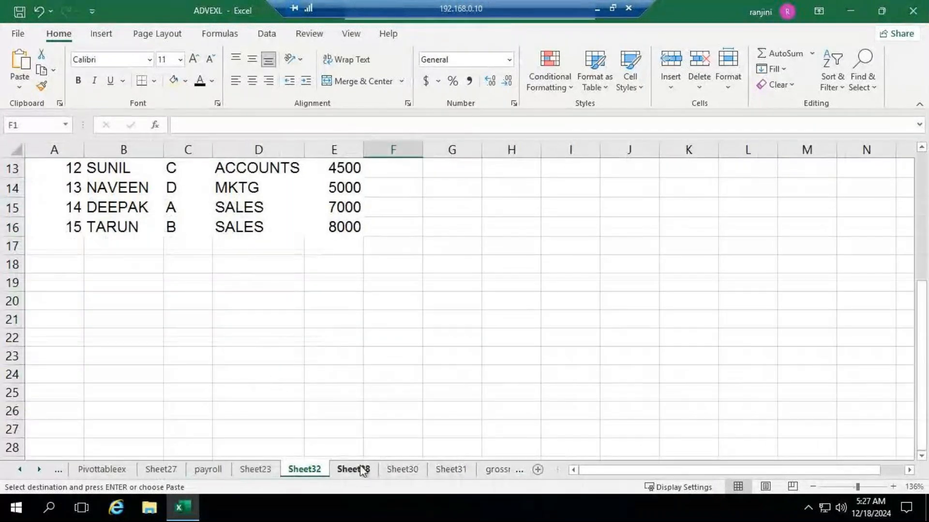
pyautogui.click(20, 469)
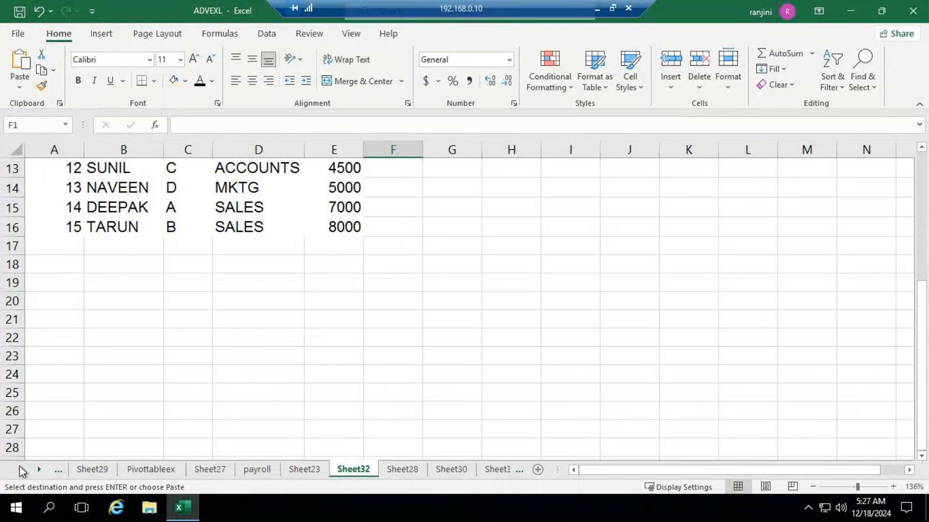
pyautogui.click(420, 473)
pyautogui.click(449, 472)
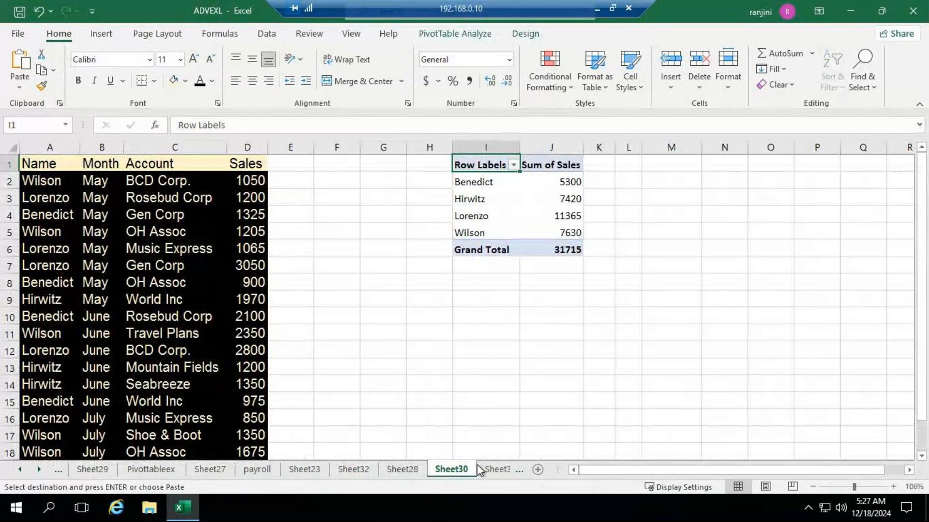
pyautogui.click(354, 470)
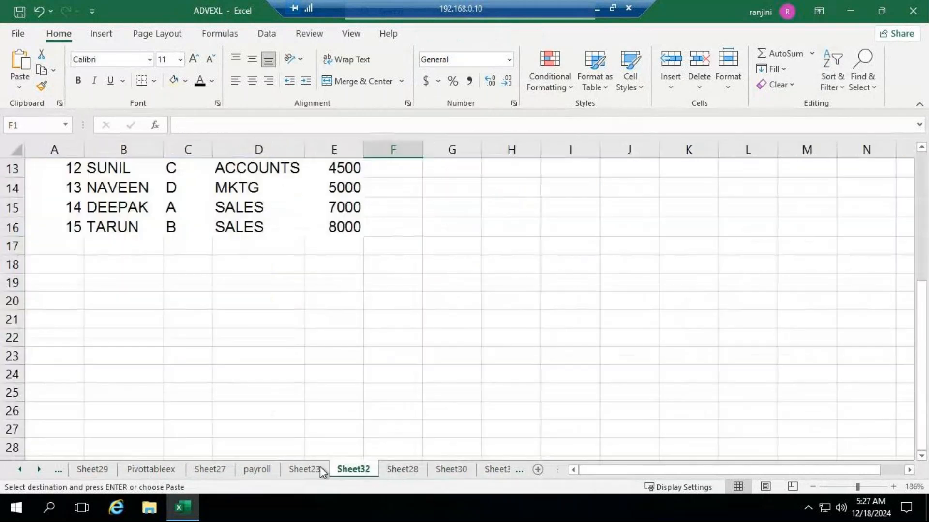
# - Copy the pay calculation and filter instructions in A18:G32 of Sheet23
pyautogui.click(297, 470)
pyautogui.scroll(-4, 243, 389)
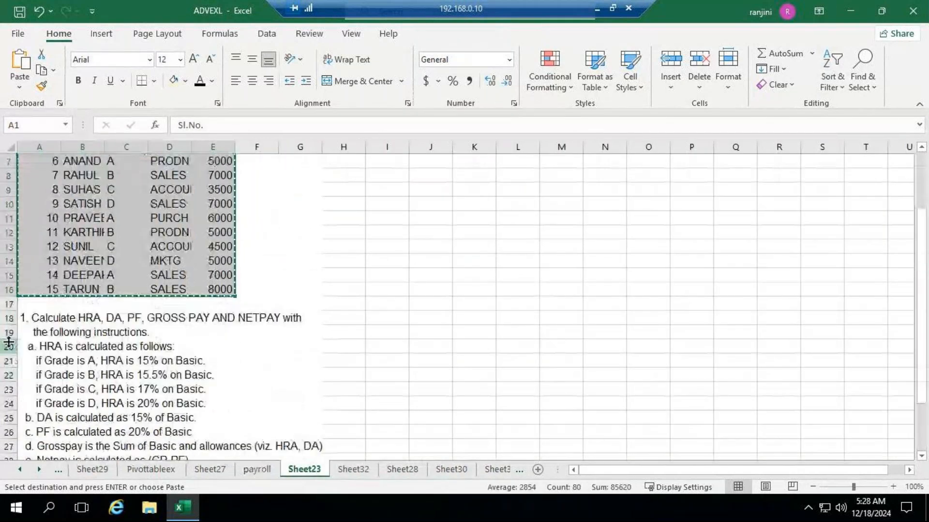
pyautogui.moveTo(40, 234); pyautogui.dragTo(317, 443)
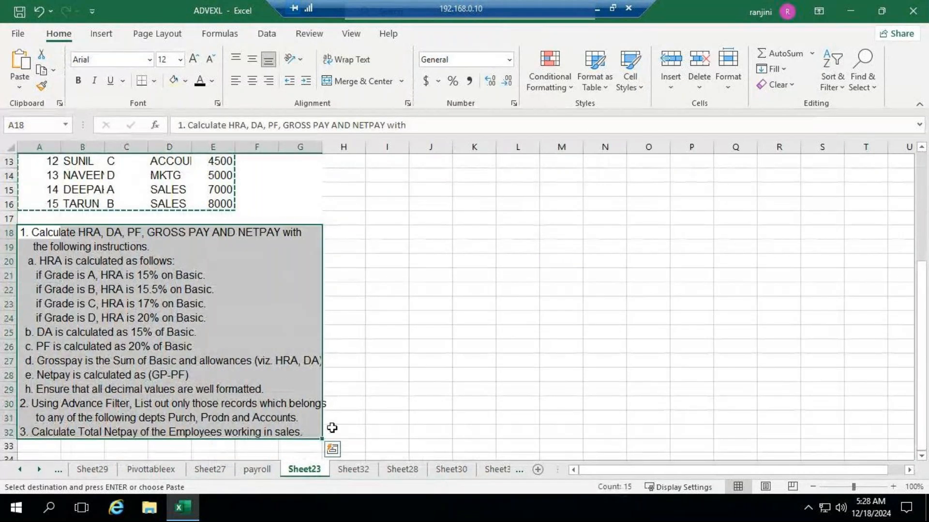
pyautogui.hotkey('ctrl', 'c')
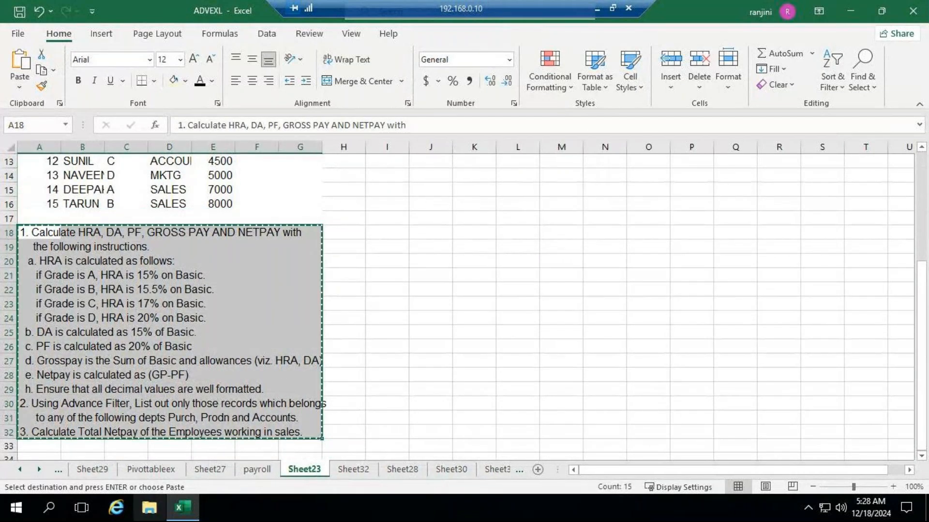
# - Open Notepad, paste the copied exercise instructions into the blank document, and maximize its window
pyautogui.click(50, 512)
pyautogui.write('n')
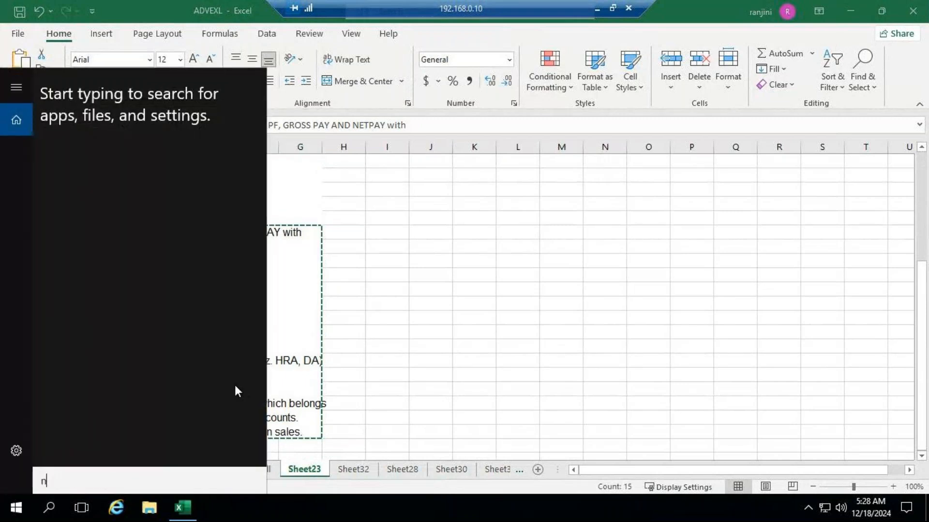
pyautogui.write('ote')
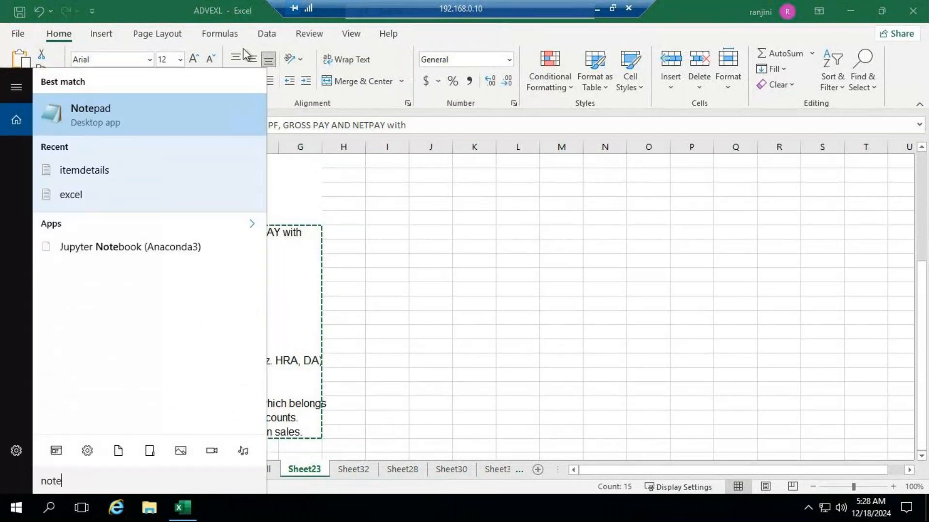
pyautogui.click(112, 125)
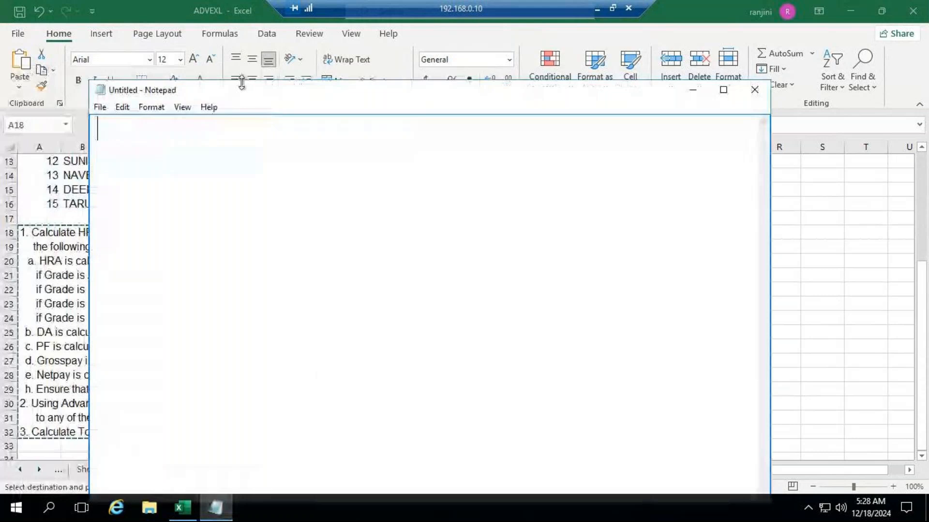
pyautogui.hotkey('ctrl', 'v')
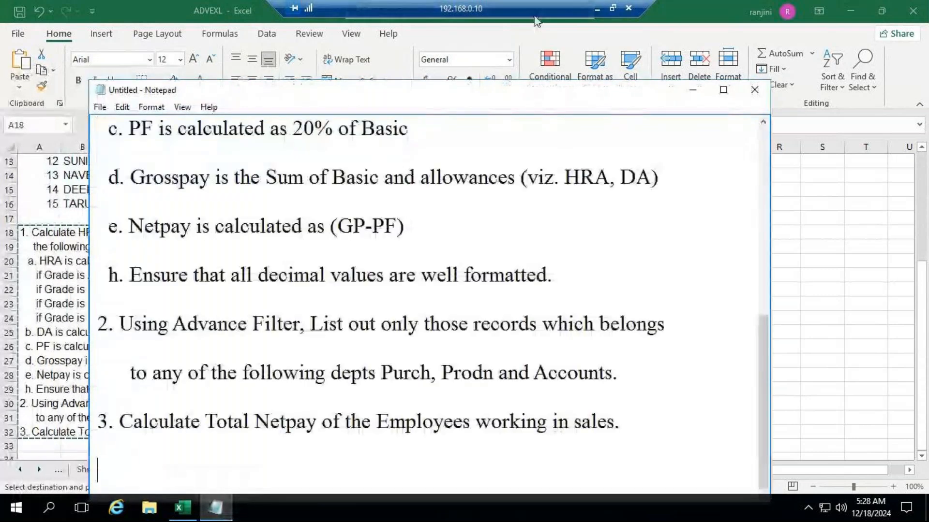
pyautogui.click(724, 92)
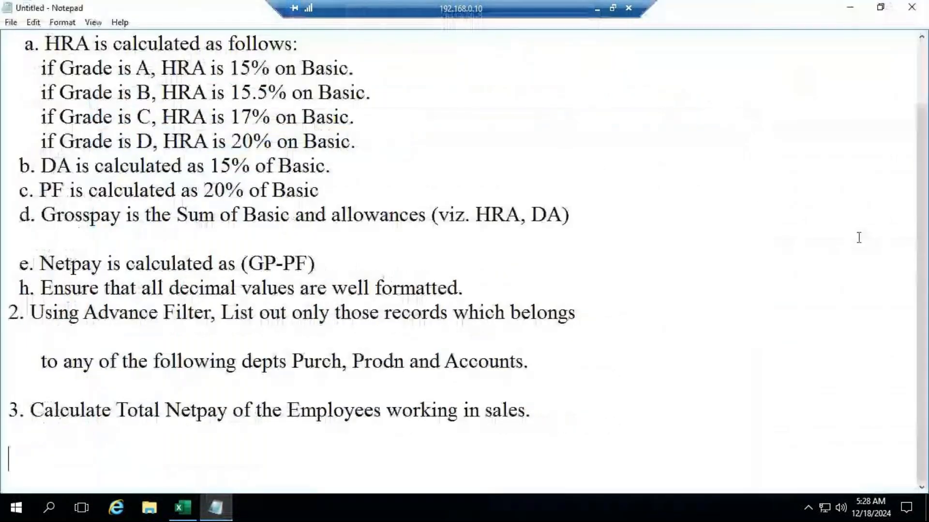
pyautogui.scroll(2, 858, 238)
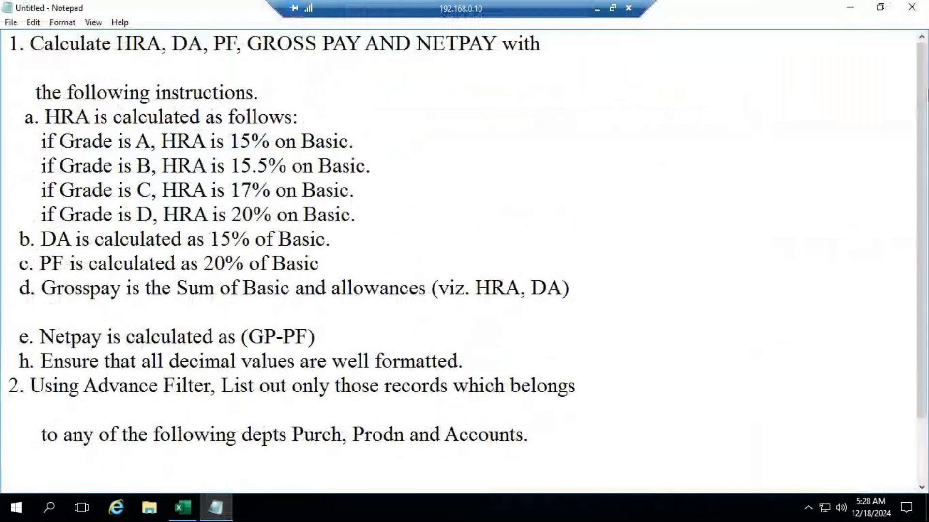
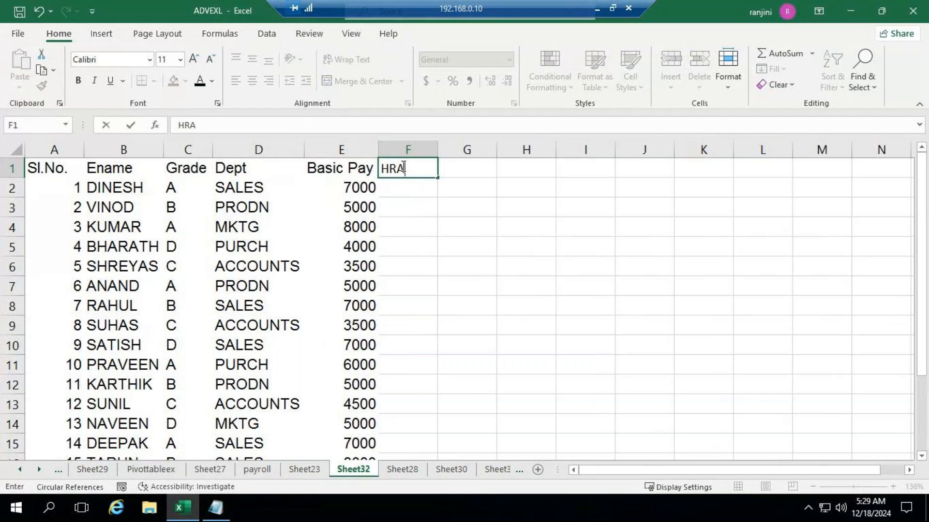
# - Add the headings DA, PF, Gross Pay and Net Pay in G1:J1, and autofit the Gross Pay column
pyautogui.write('DA')
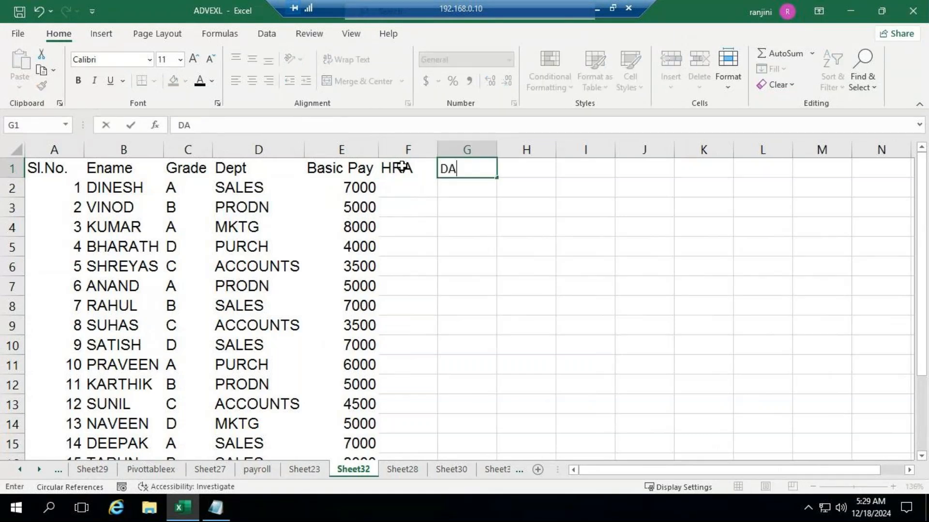
pyautogui.press('Tab')
pyautogui.write('PF')
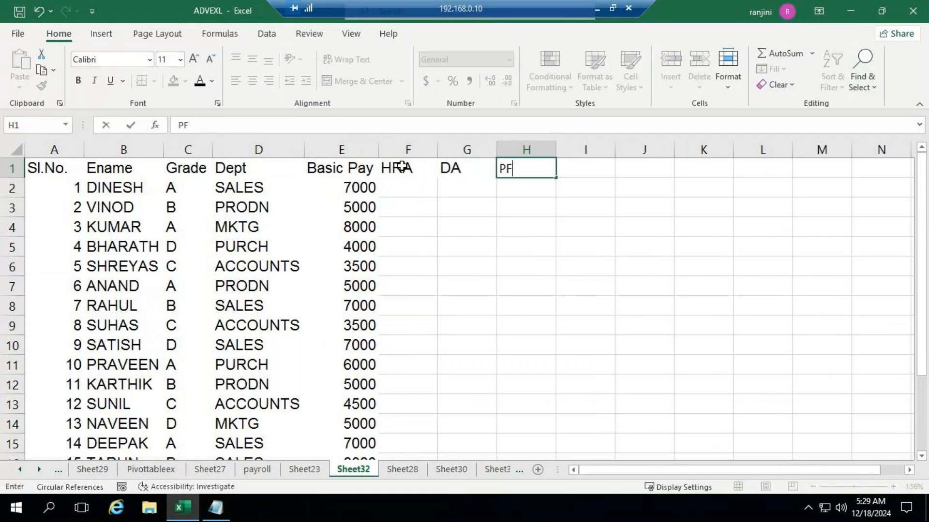
pyautogui.press('Tab')
pyautogui.write('G')
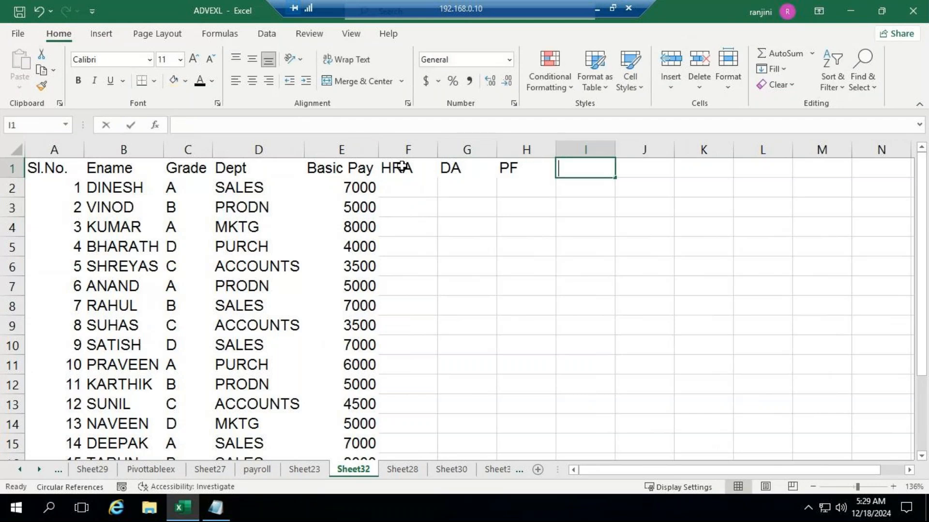
pyautogui.write('ross ')
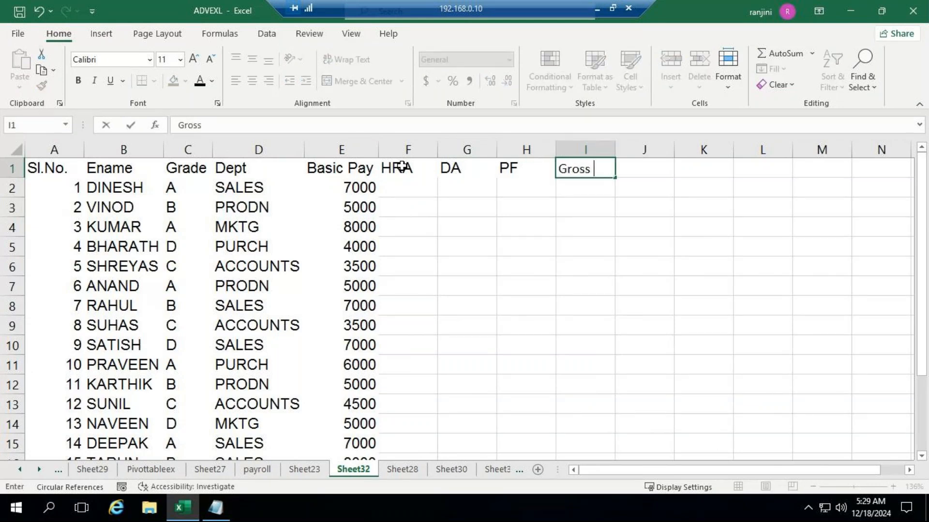
pyautogui.write('Pay')
pyautogui.press('Tab')
pyautogui.write('Net')
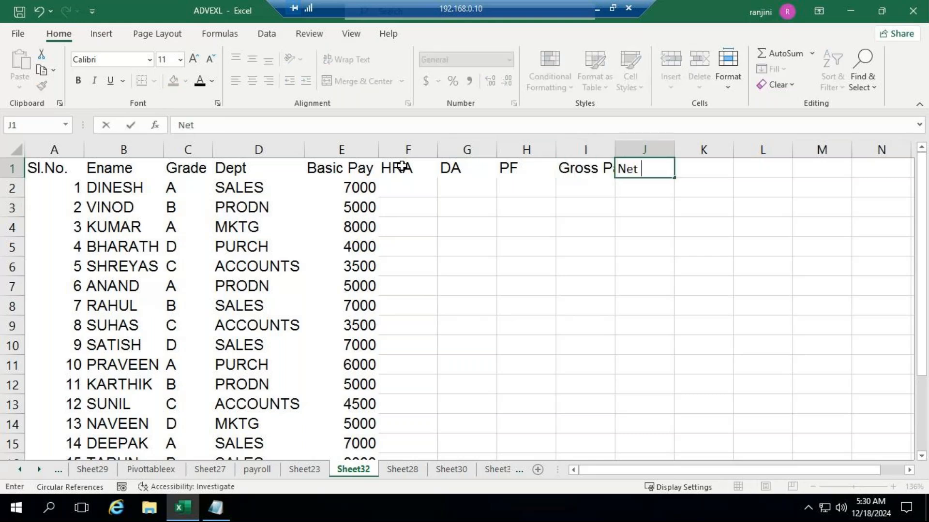
pyautogui.write(' Pay')
pyautogui.press('Return')
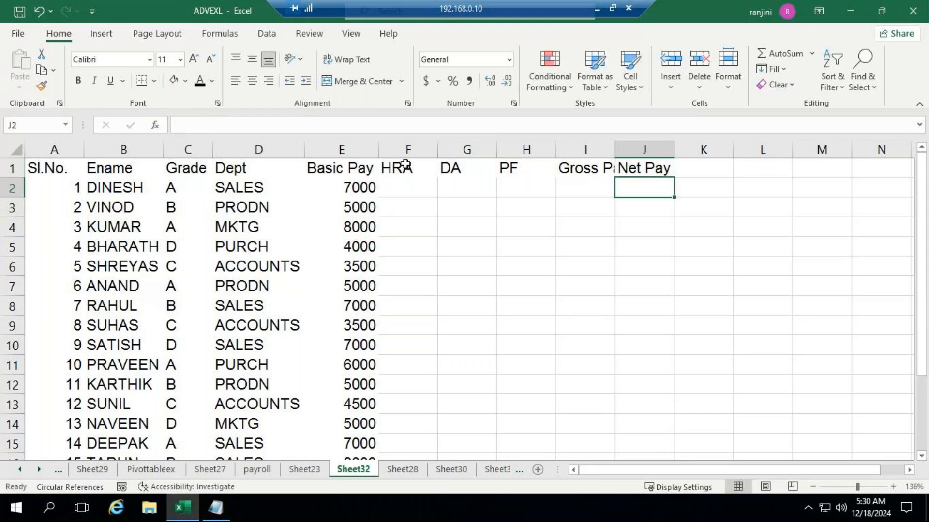
pyautogui.doubleClick(615, 147)
# - Check the HRA rules in Notepad and start an IF formula in F2 with the logical test C2="A"
pyautogui.click(406, 189)
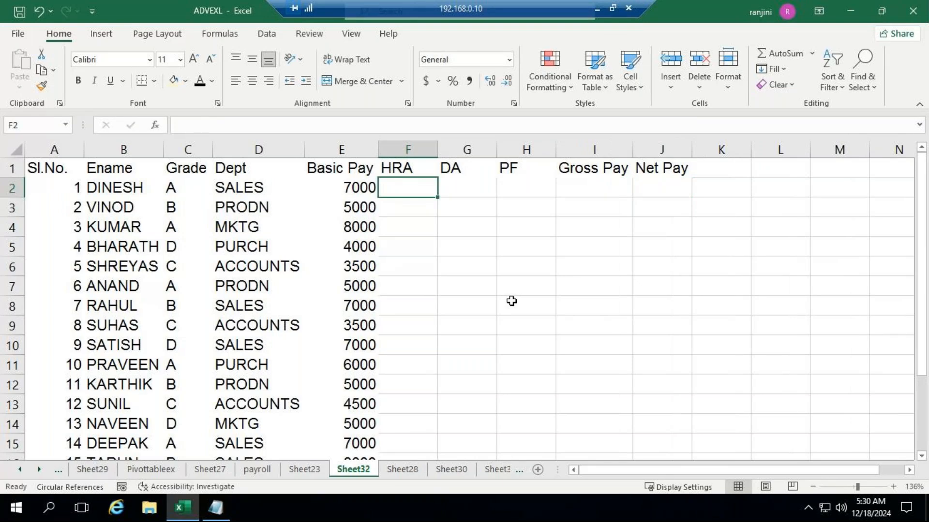
pyautogui.click(215, 508)
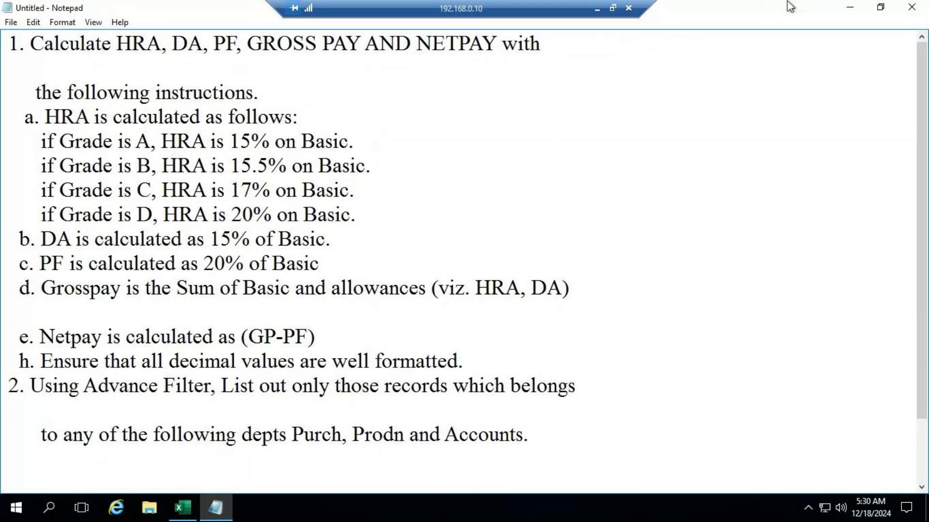
pyautogui.click(846, 15)
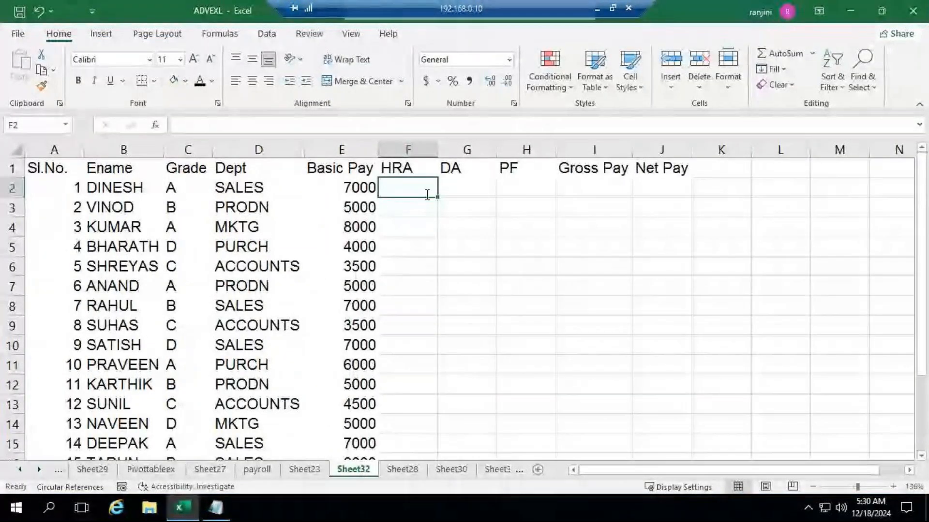
pyautogui.write('=')
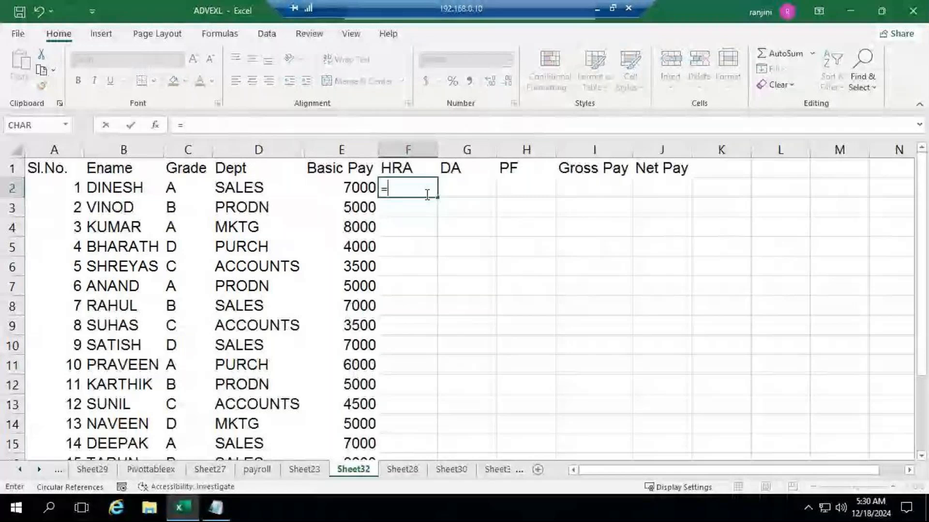
pyautogui.write('i')
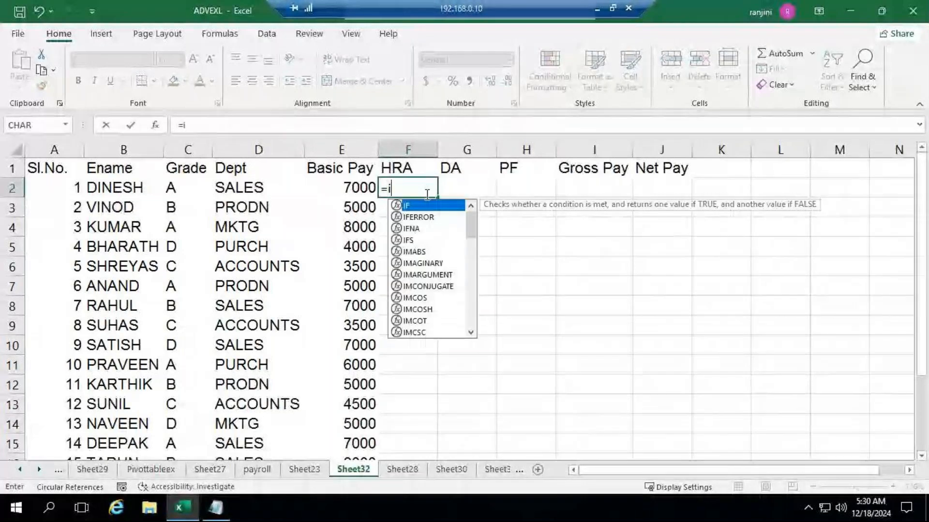
pyautogui.write('f')
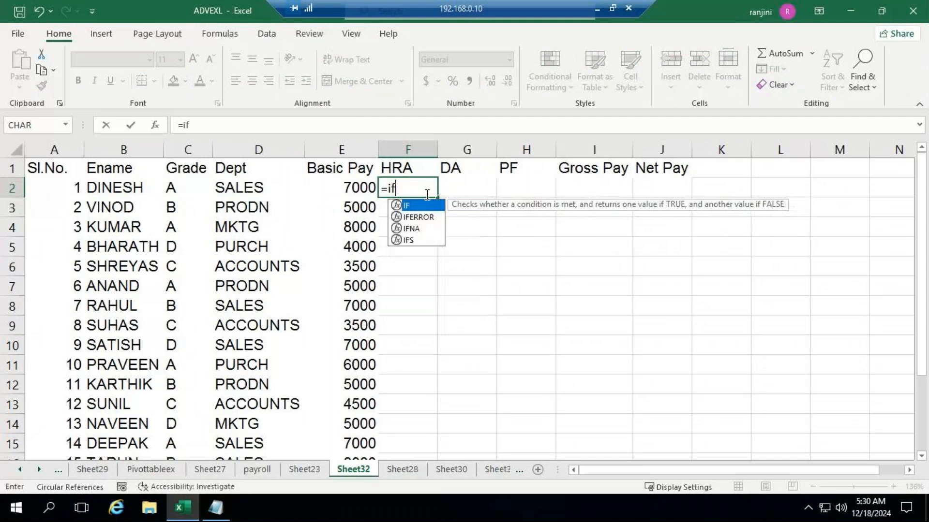
pyautogui.write('(')
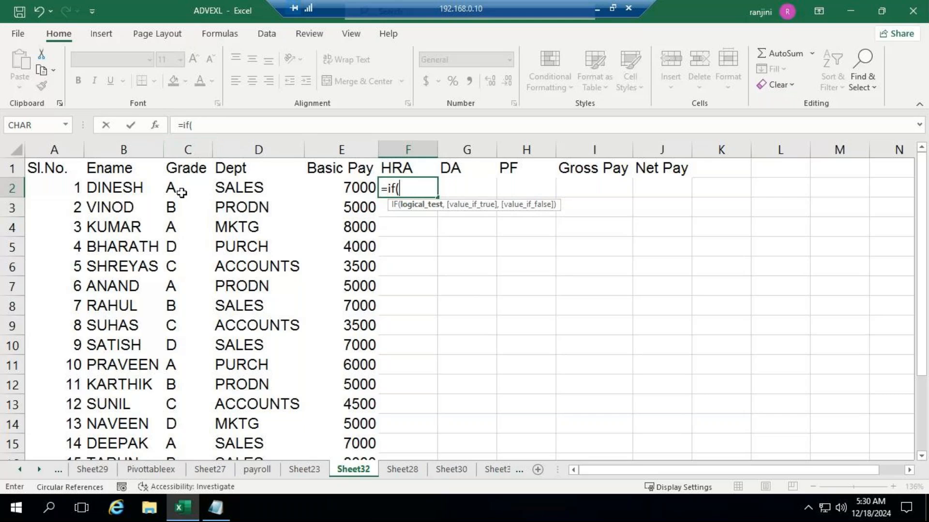
pyautogui.click(181, 192)
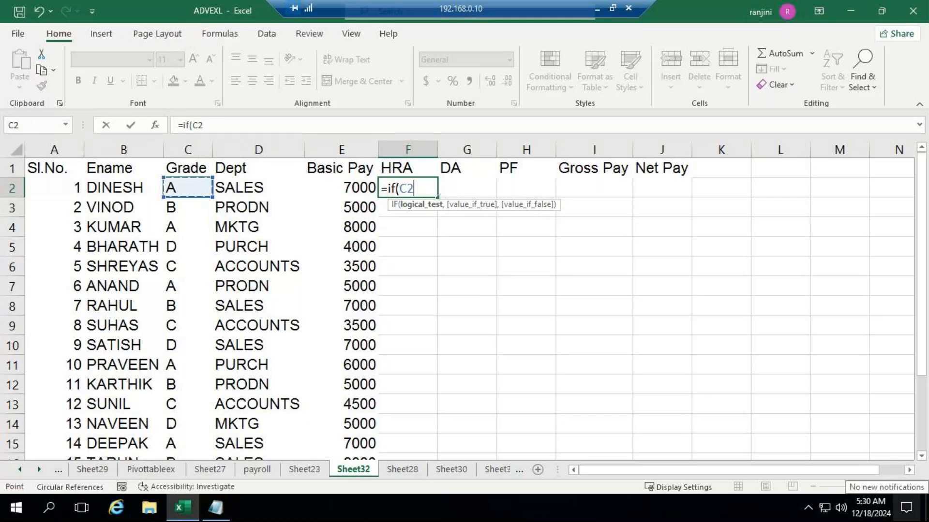
pyautogui.write('="')
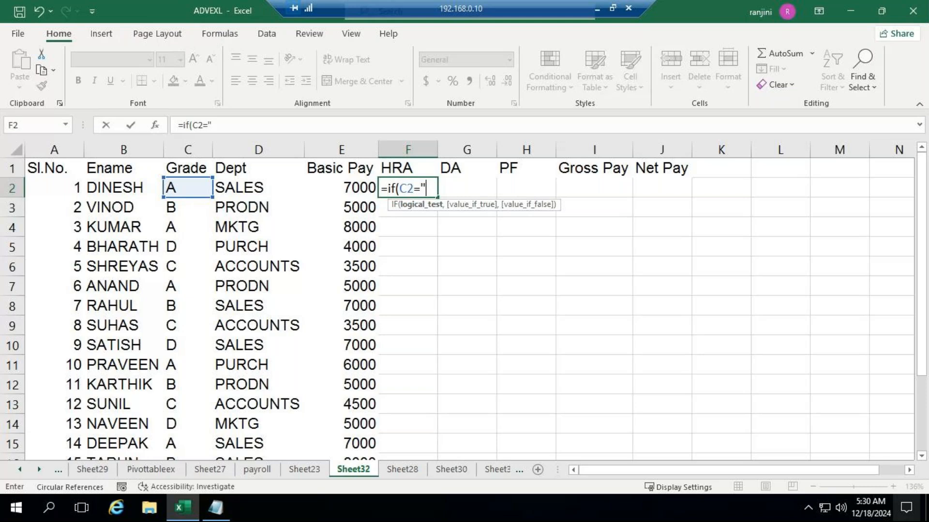
pyautogui.write('A",')
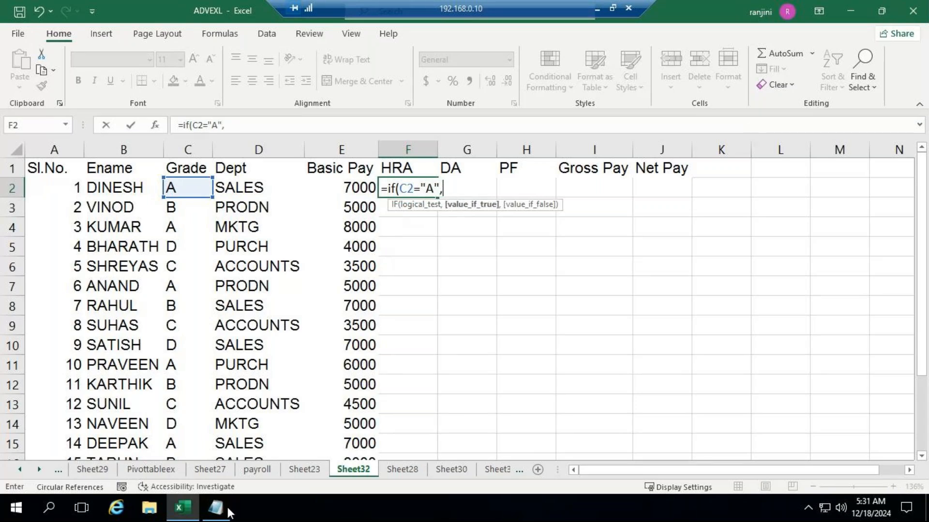
# - Check grade A's HRA rate in Notepad, return to Excel and begin the formula's value-if-true argument with the column E reference
pyautogui.click(210, 512)
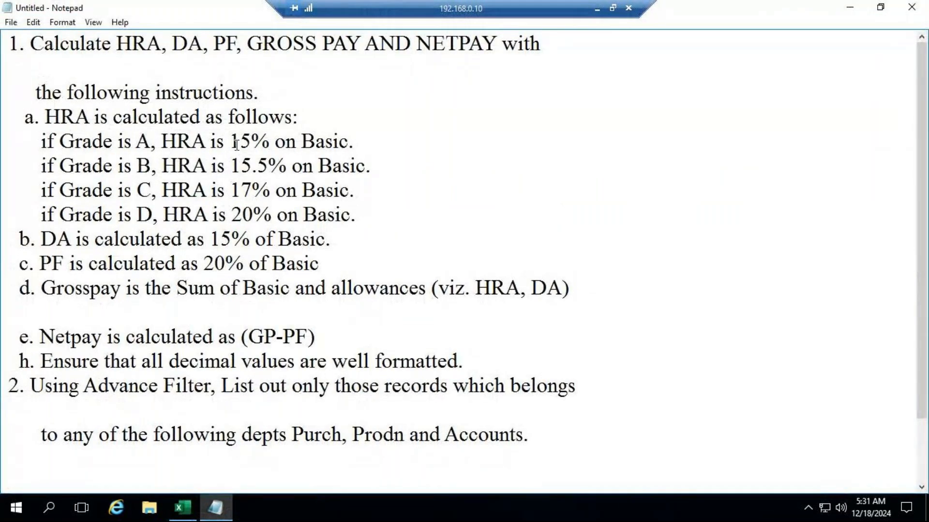
pyautogui.hotkey('alt', 'Tab')
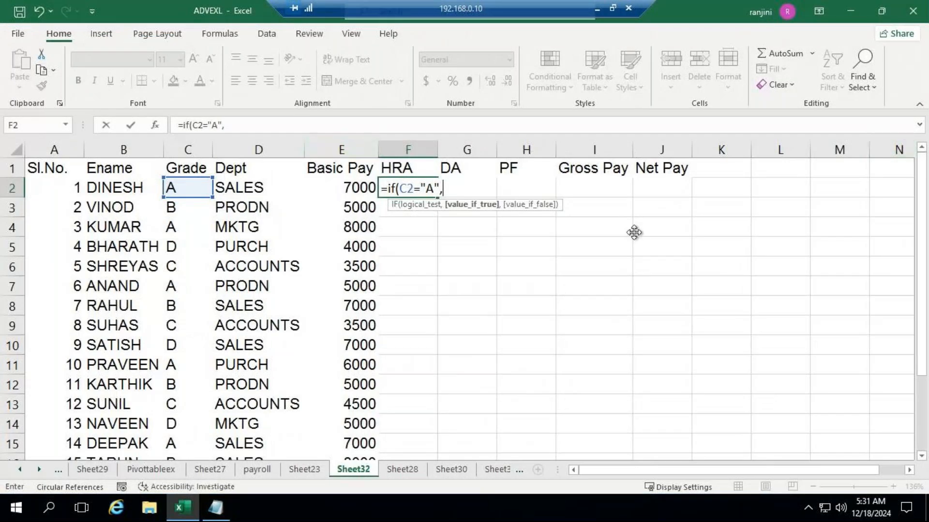
pyautogui.write('e')
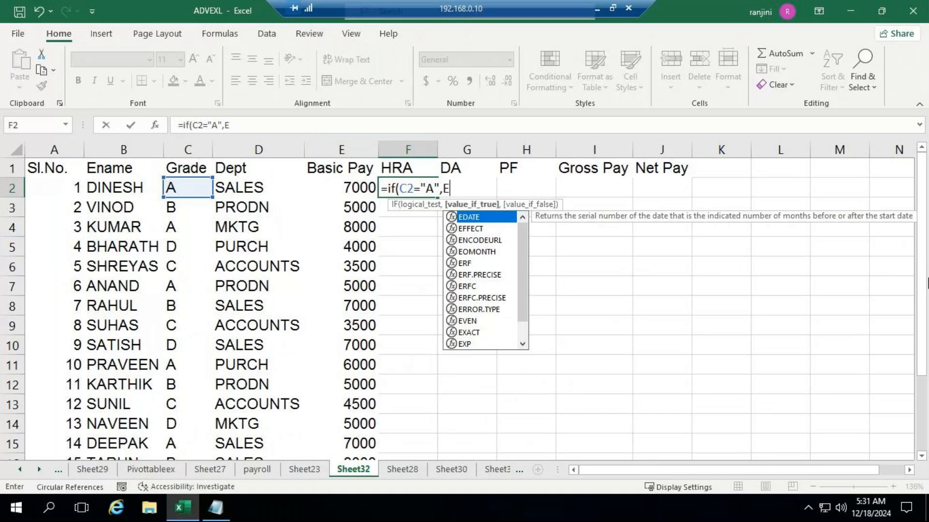
# - Complete the grade A result in the F2 HRA formula as E2*15%, ready for a false-case argument
pyautogui.write('2*')
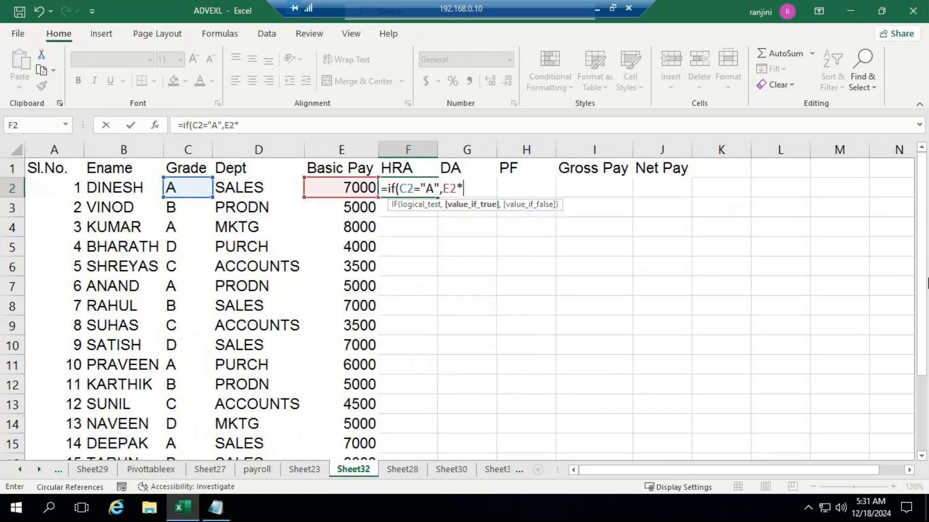
pyautogui.write('15%')
pyautogui.write(',')
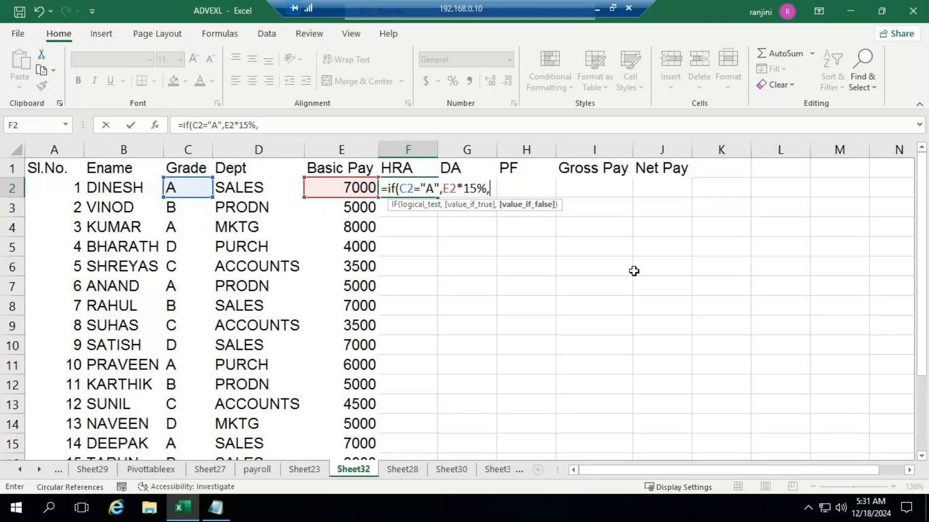
# - Nest an IF testing C2="B" in the F2 formula, checking the rate in the Notepad instructions and returning E2*15.5%
pyautogui.write('IF')
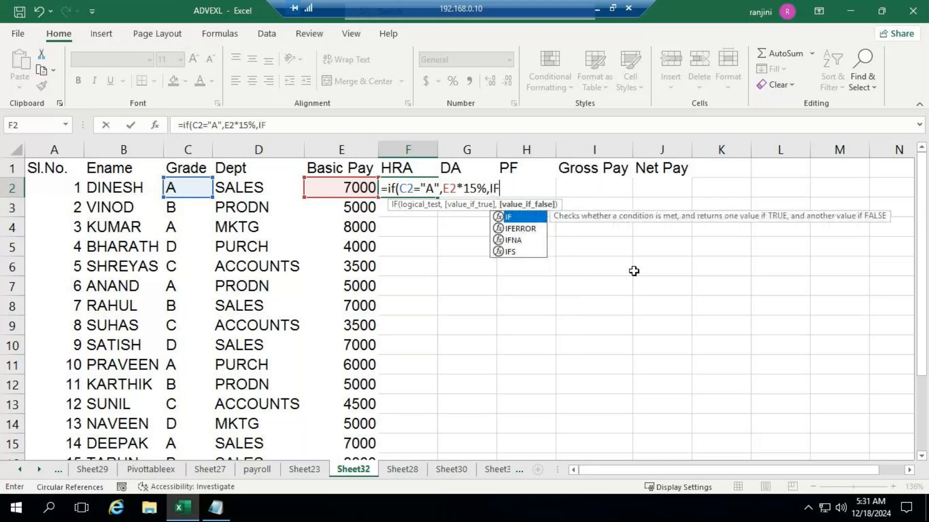
pyautogui.write('(')
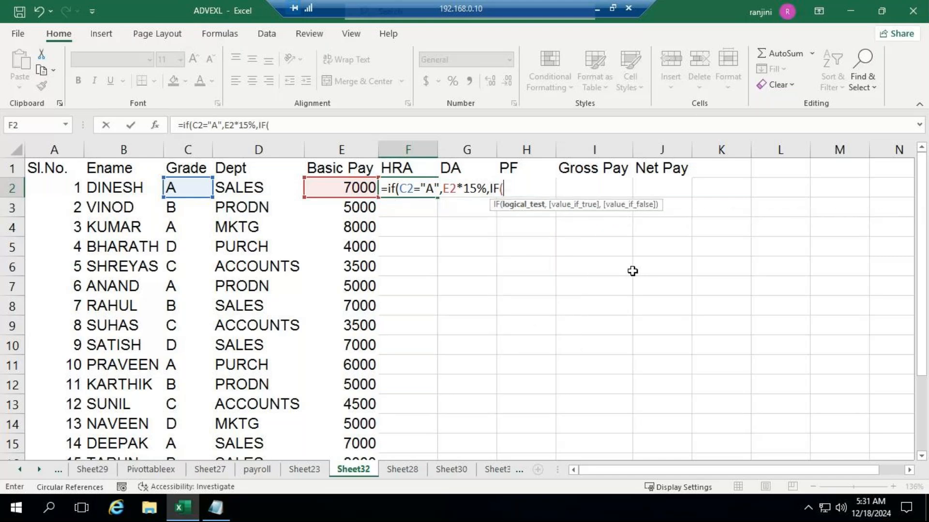
pyautogui.click(180, 191)
pyautogui.write('="B",')
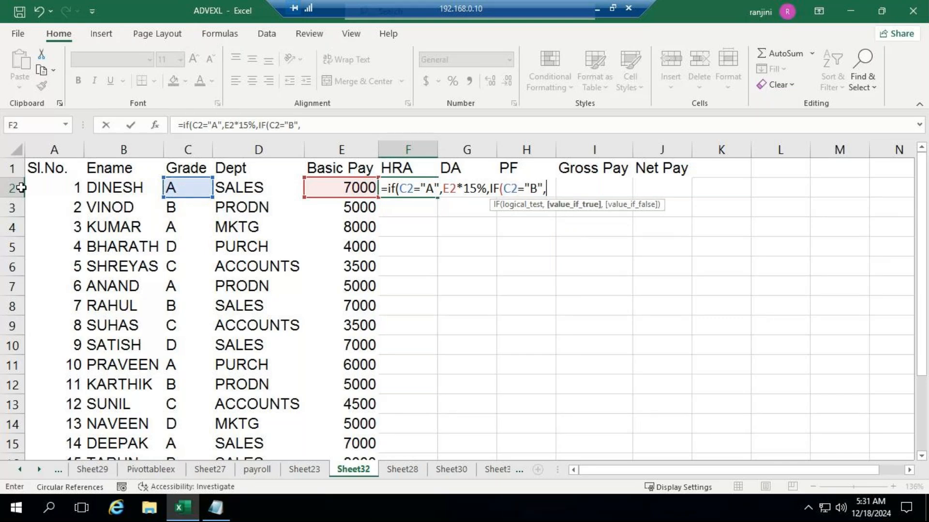
pyautogui.click(215, 508)
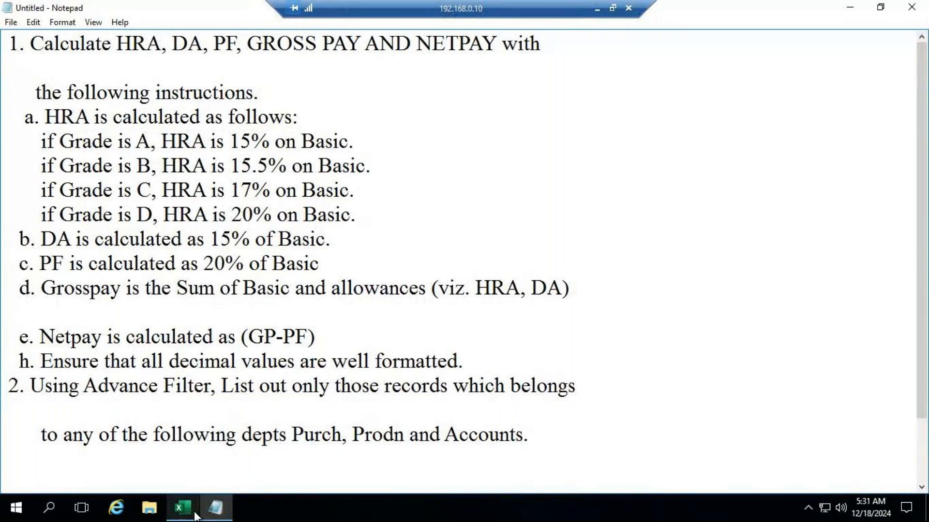
pyautogui.moveTo(195, 516)
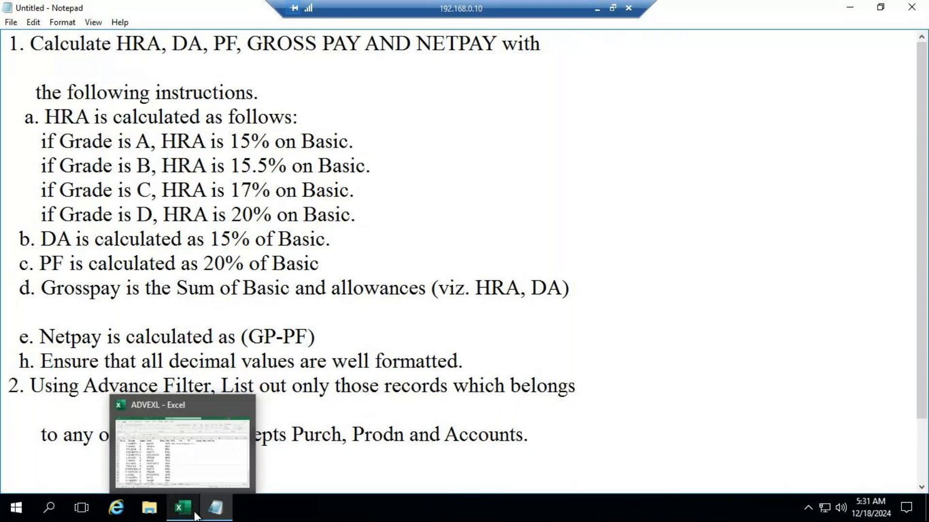
pyautogui.click(196, 516)
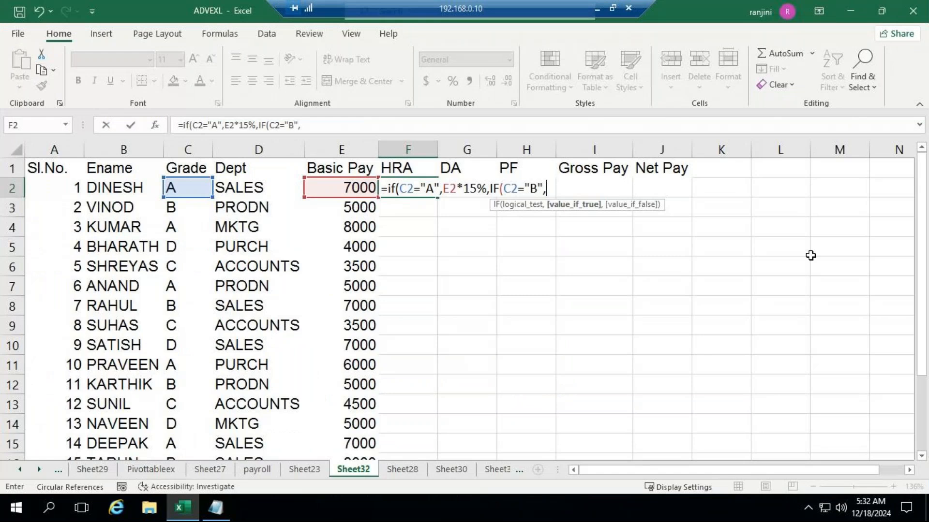
pyautogui.write('E2*1')
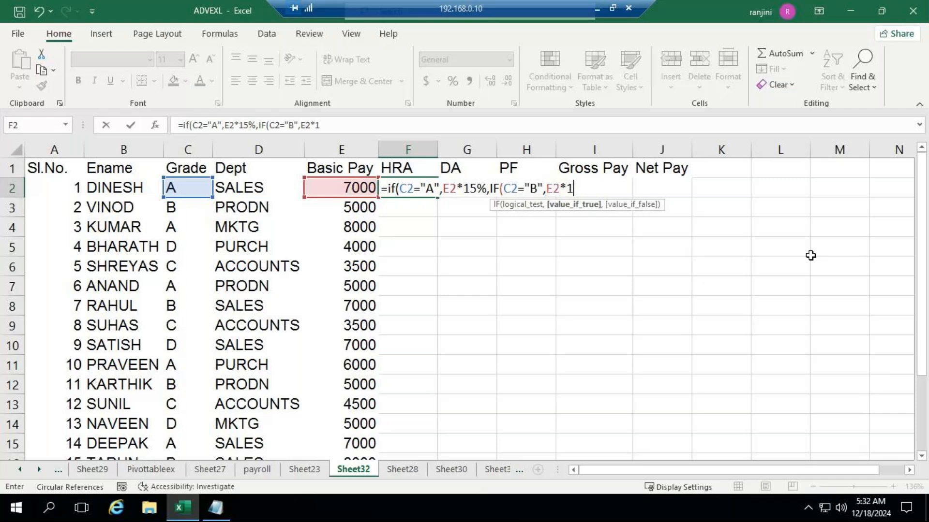
pyautogui.write('5.5%,')
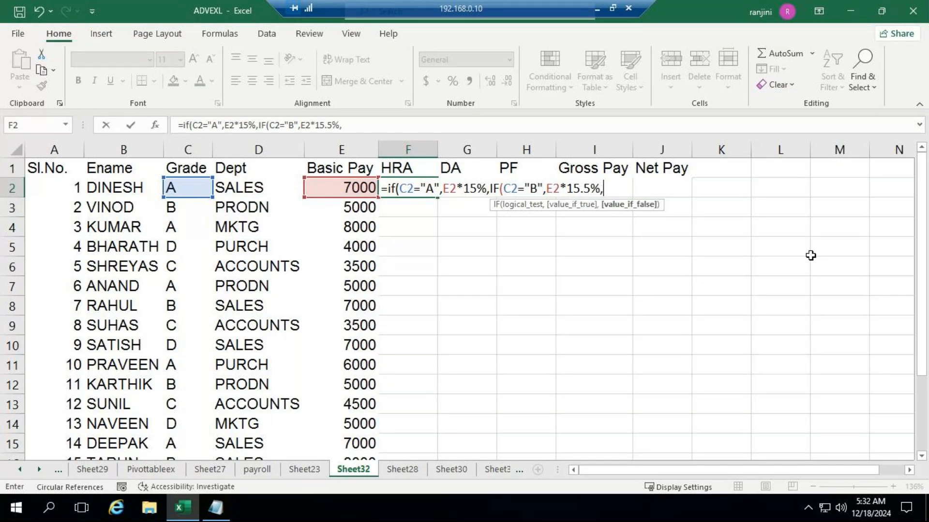
# - Nest an IF testing C2="C" in the F2 formula, checking the rate in the Notepad instructions and returning E2*17%
pyautogui.write('IF')
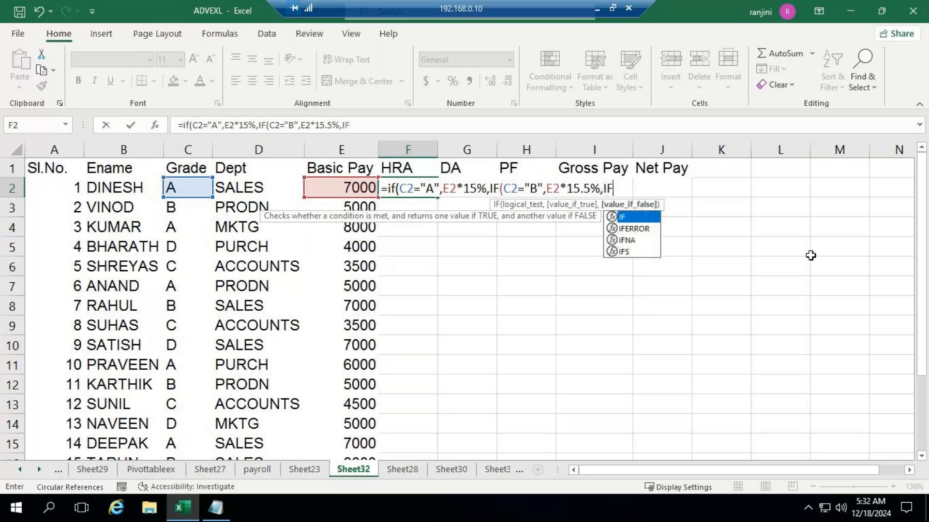
pyautogui.write('(')
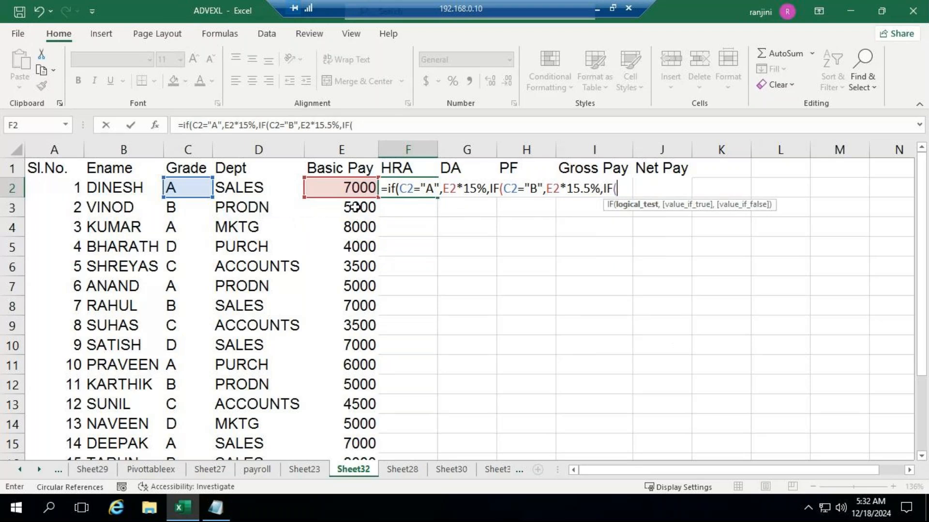
pyautogui.click(178, 192)
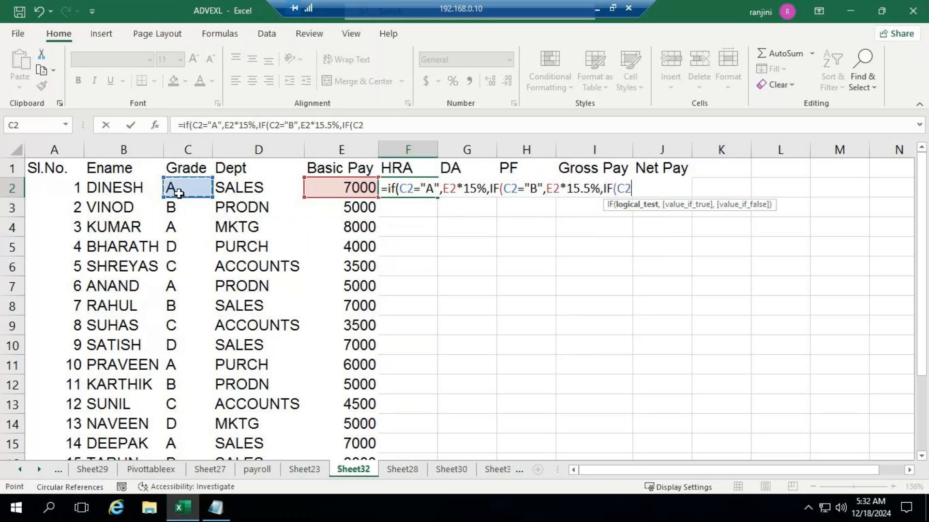
pyautogui.write('="C",')
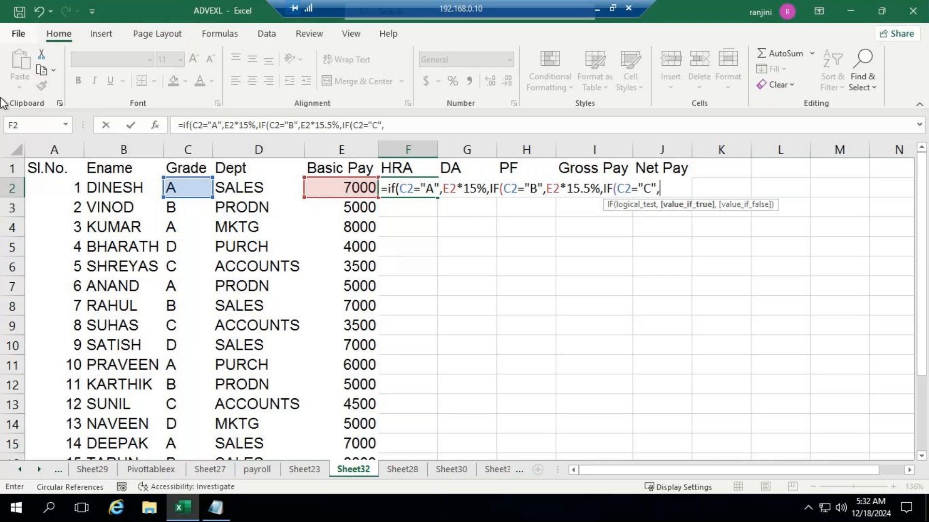
pyautogui.click(352, 187)
pyautogui.write('*')
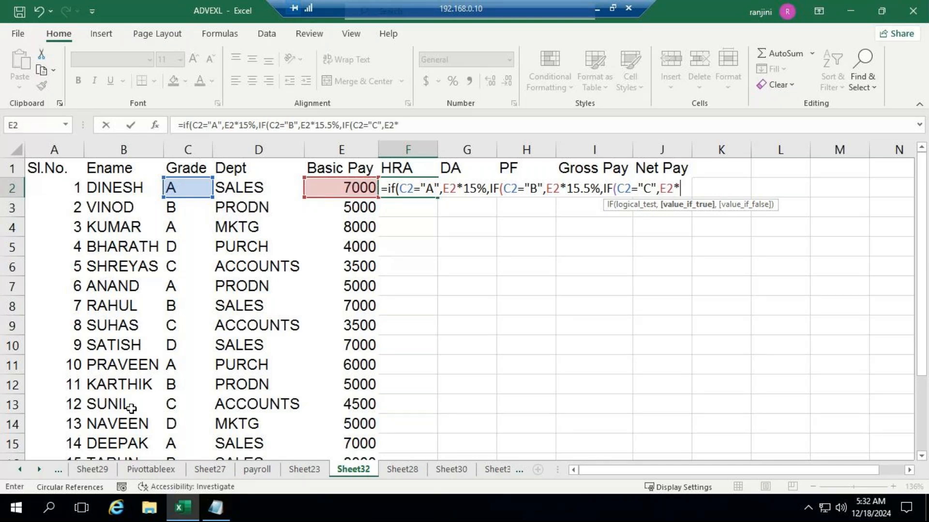
pyautogui.click(216, 507)
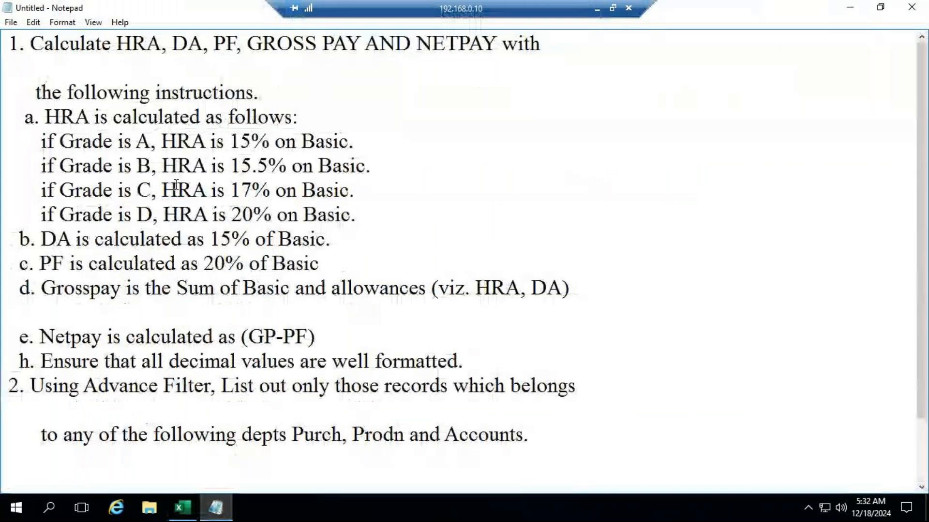
pyautogui.click(189, 514)
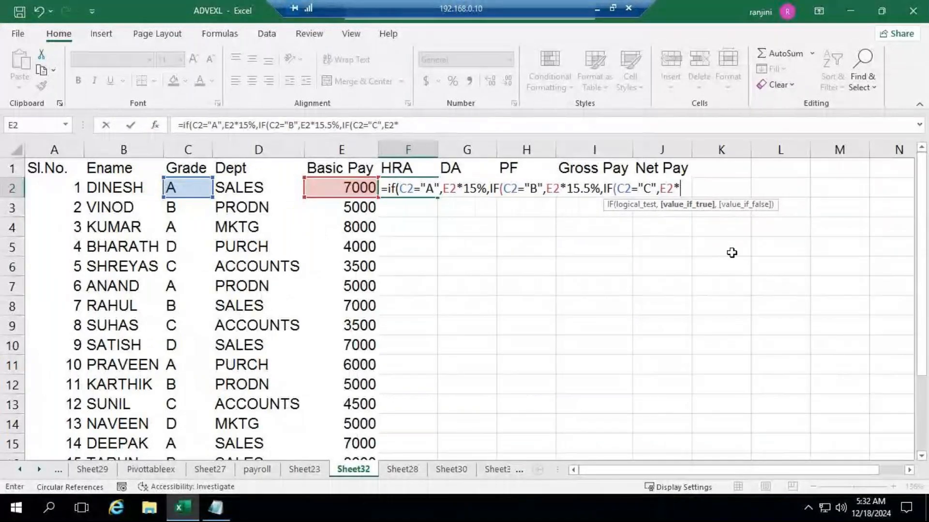
pyautogui.write('1')
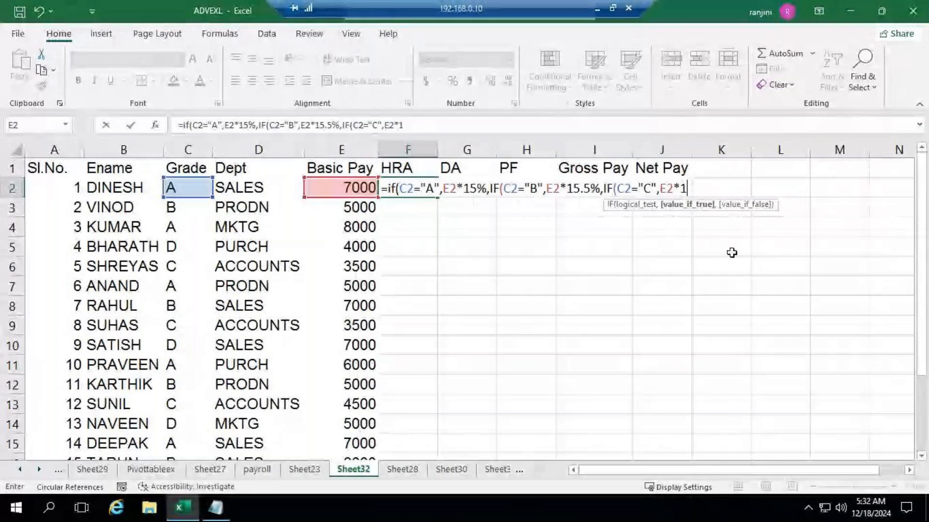
pyautogui.write('7%')
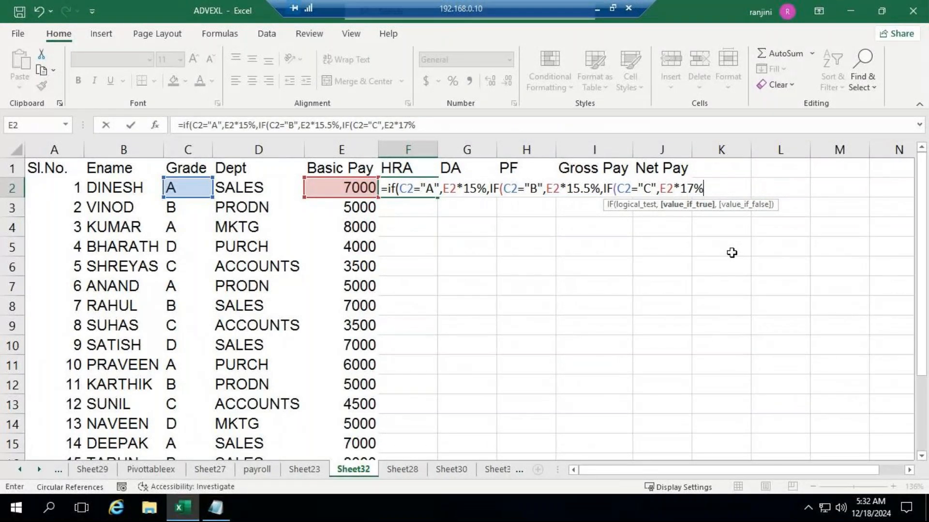
pyautogui.write(',')
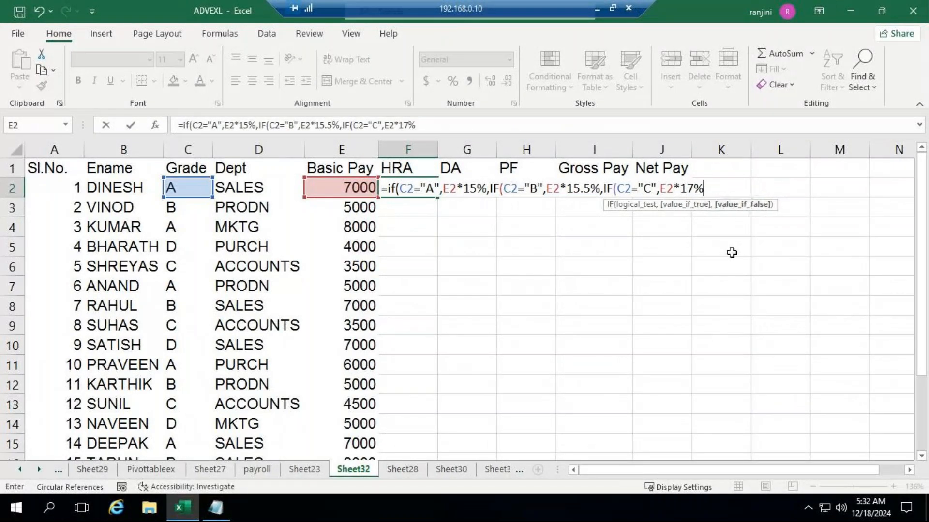
# - Nest an IF testing C2="D" returning E2*20%, per the Notepad instructions, then close all four IFs and enter the HRA formula
pyautogui.write('IF(')
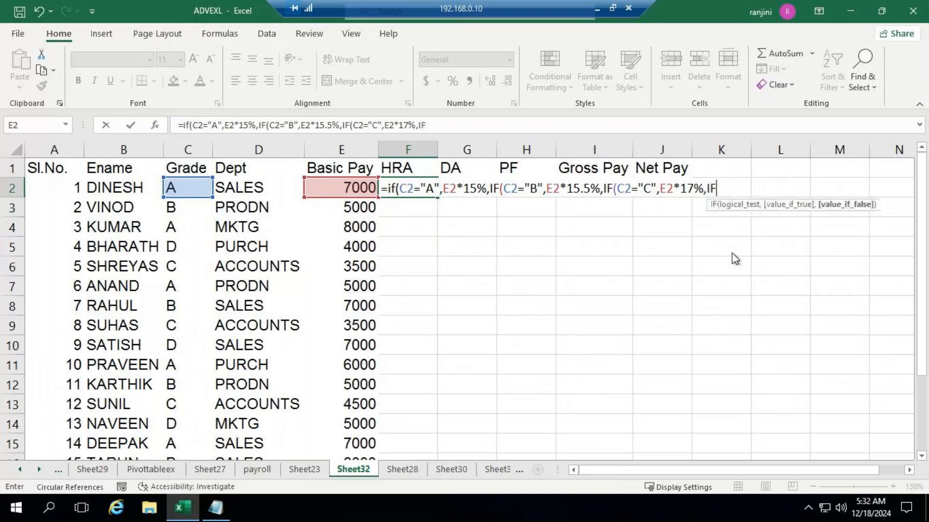
pyautogui.click(188, 192)
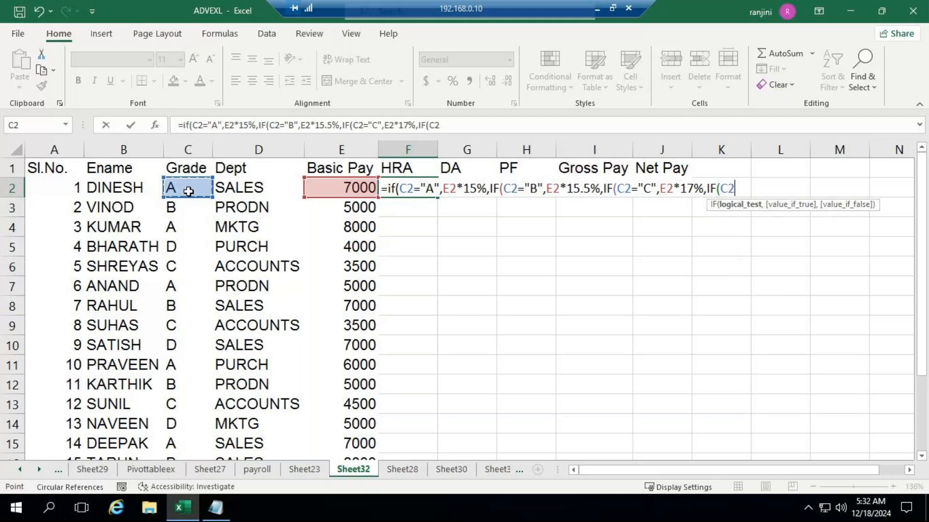
pyautogui.write('="D",')
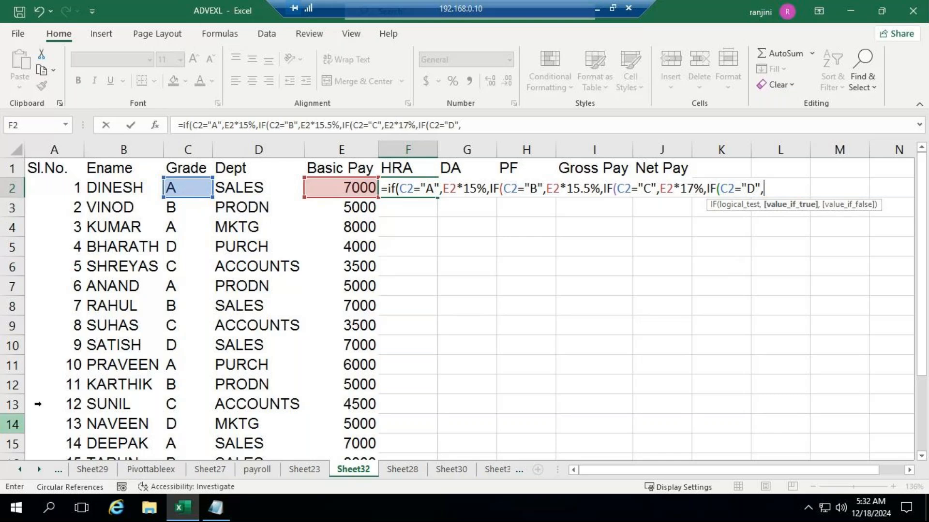
pyautogui.click(216, 507)
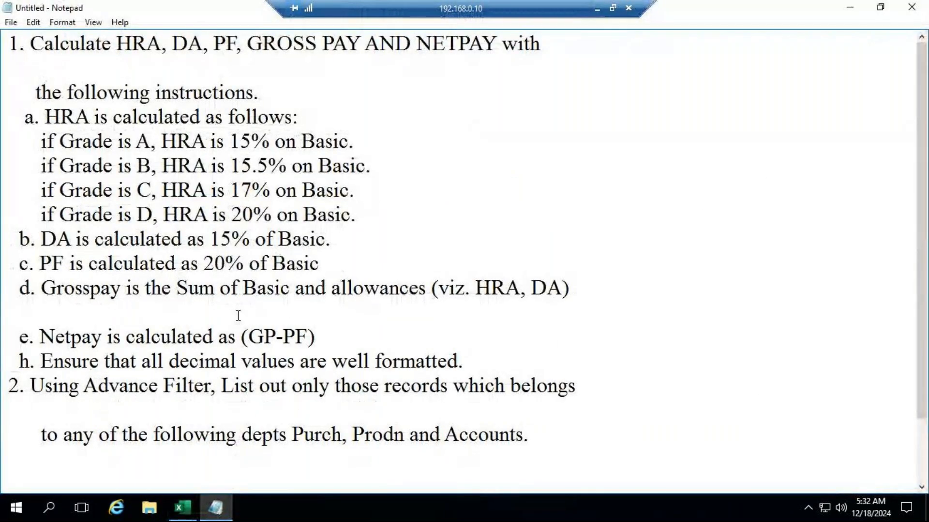
pyautogui.click(183, 507)
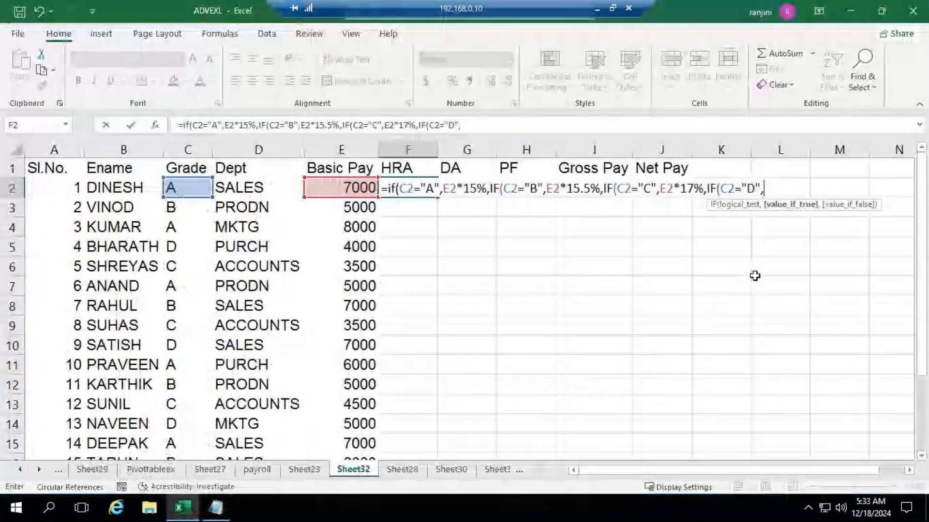
pyautogui.press('BackSpace')
pyautogui.write('E2')
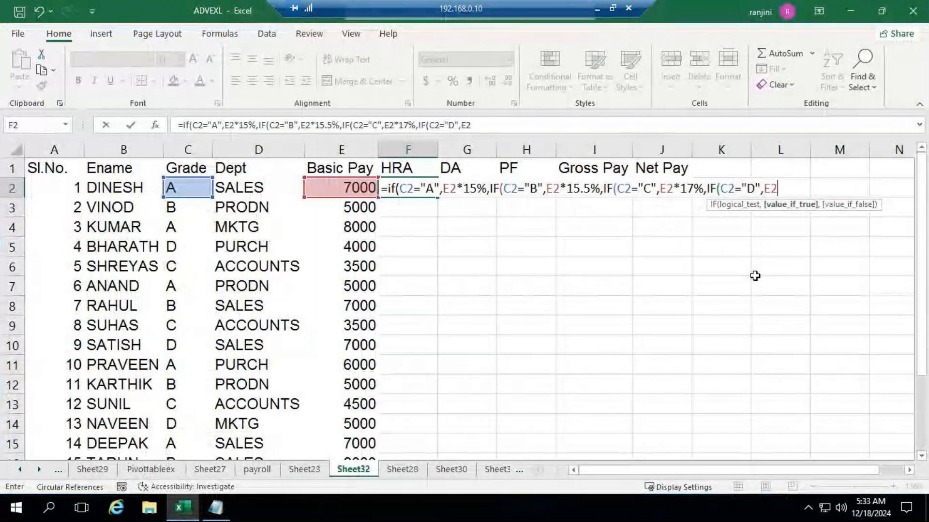
pyautogui.write('*2')
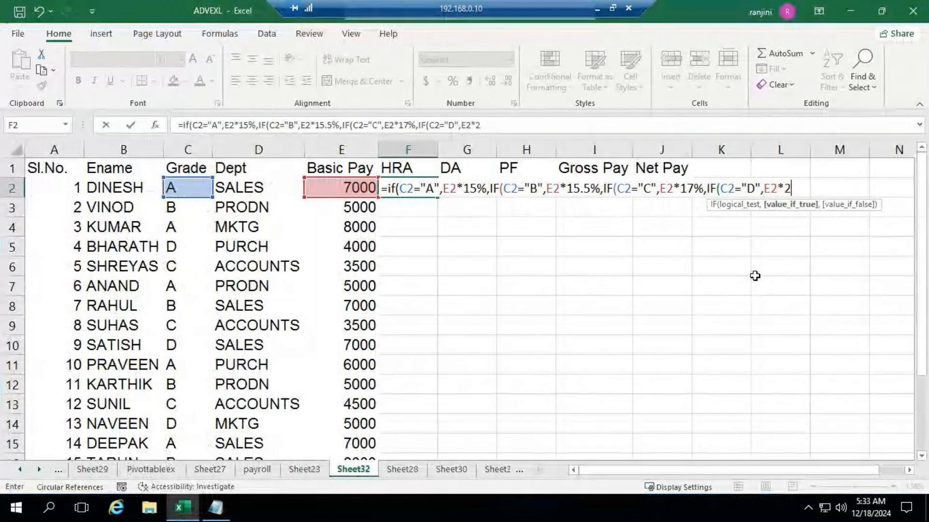
pyautogui.write('0%')
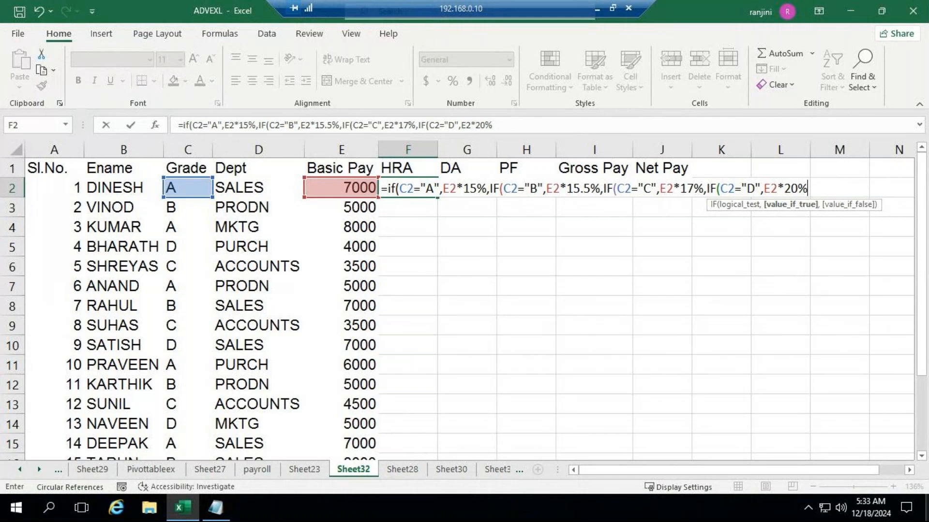
pyautogui.write('))')
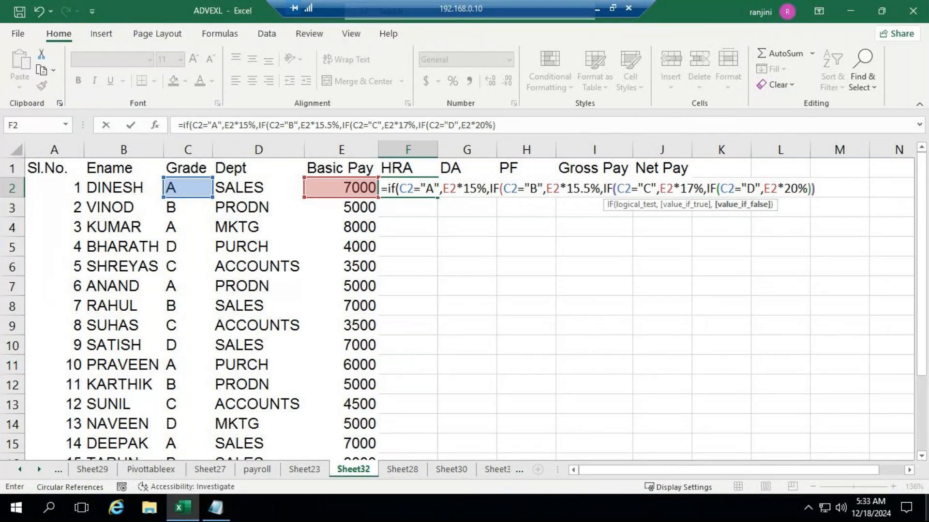
pyautogui.write('))')
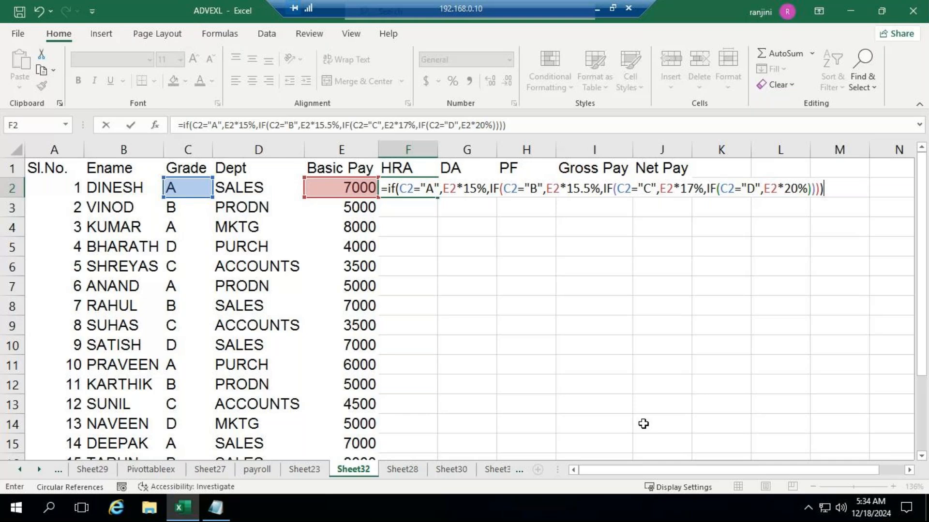
pyautogui.press('Return')
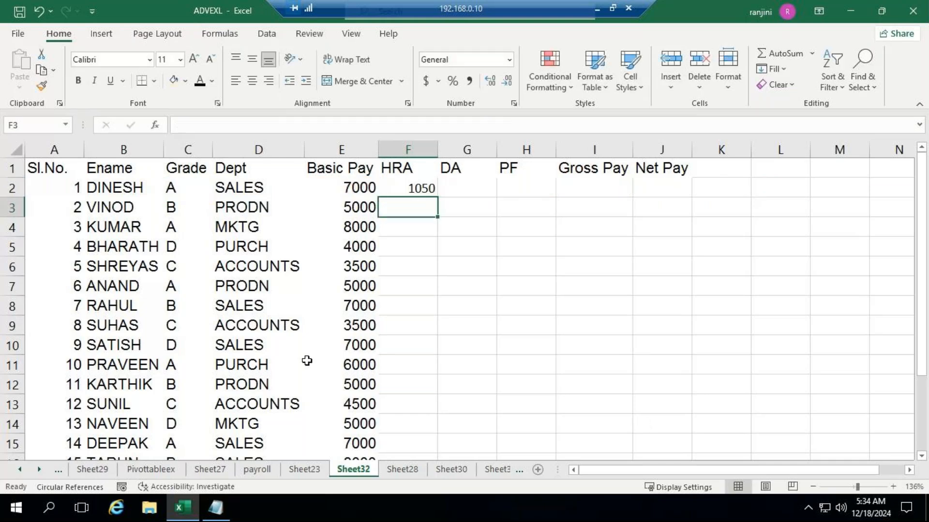
# - Fill the HRA formula from F2 down to all employee rows and check the copied formulas in F3 and F4
pyautogui.click(426, 189)
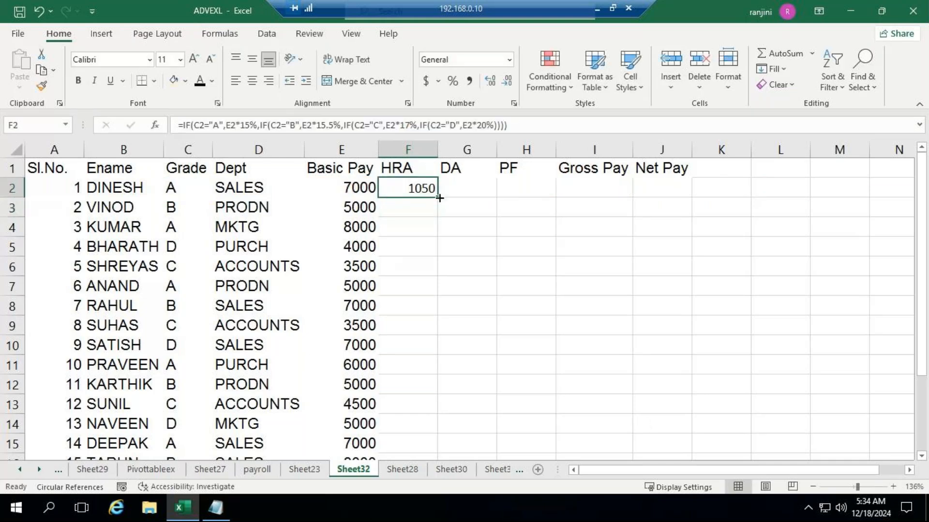
pyautogui.doubleClick(439, 198)
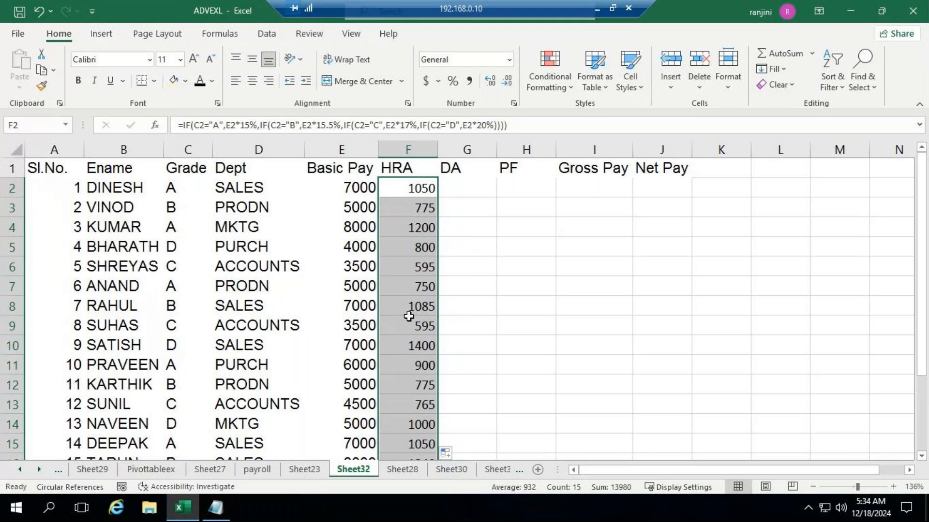
pyautogui.click(416, 209)
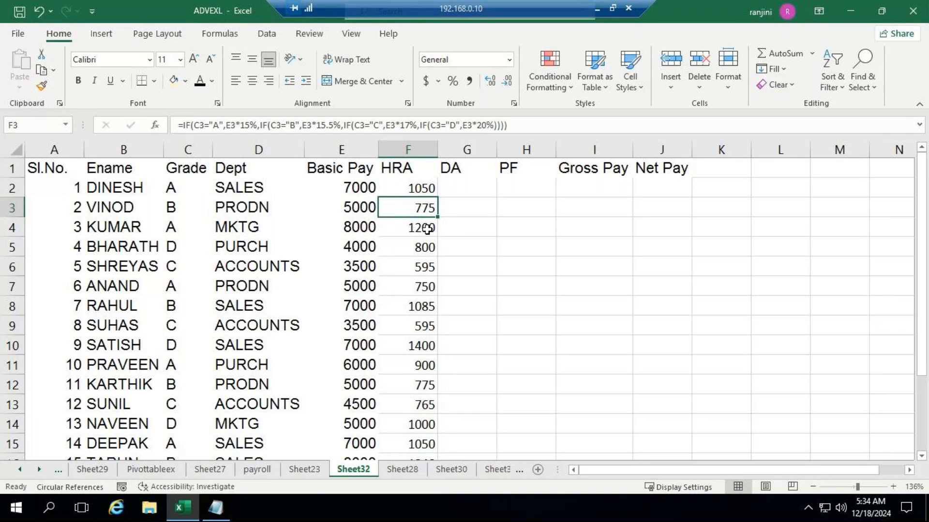
pyautogui.click(427, 229)
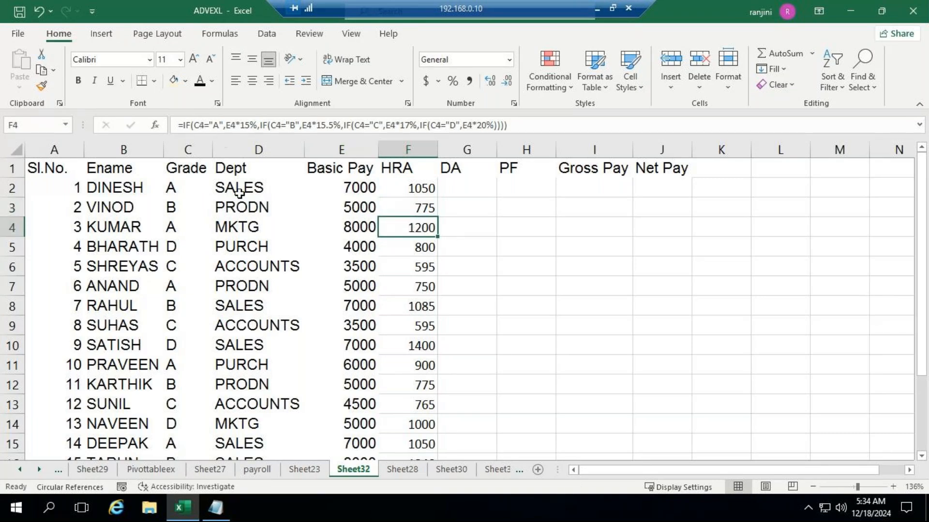
# - Check the HRA formulas in F5 and F2, and look briefly at the GoTo meeting window before returning to the remote desktop
pyautogui.click(416, 244)
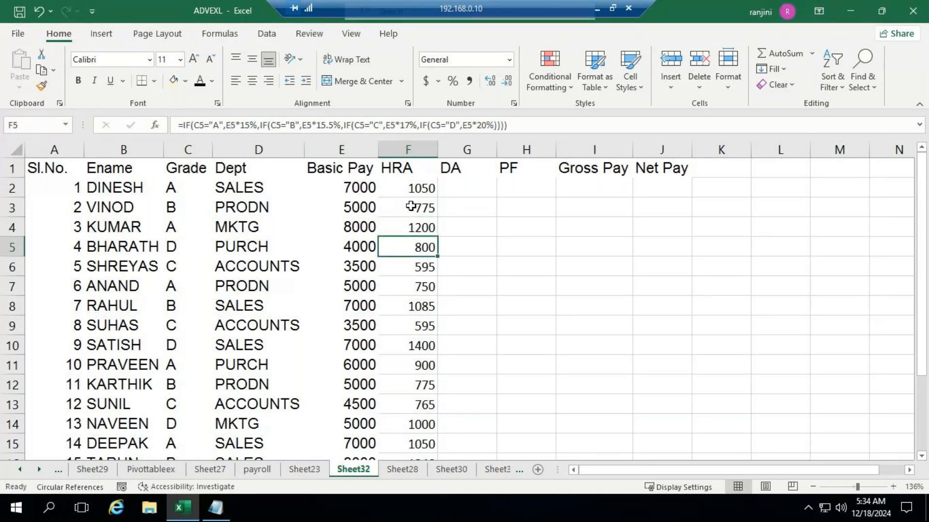
pyautogui.click(407, 189)
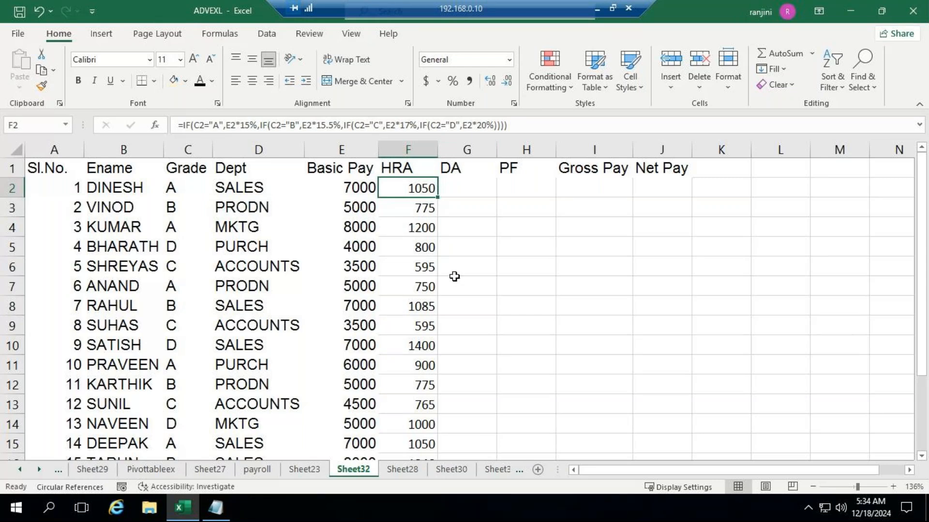
pyautogui.click(594, 9)
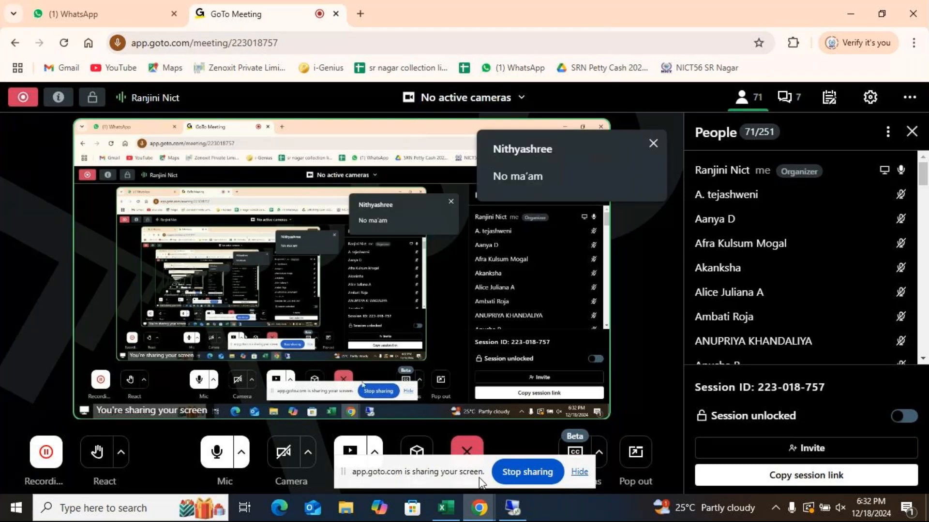
pyautogui.click(511, 508)
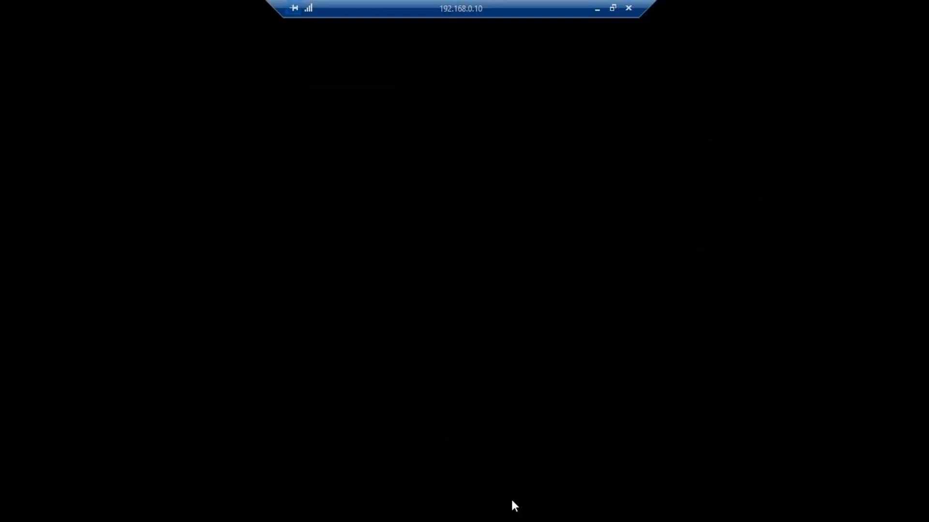
# - Check the DA rule in the Notepad instructions and write the DA formula =E2*15% in G2 of the payroll sheet
pyautogui.click(216, 508)
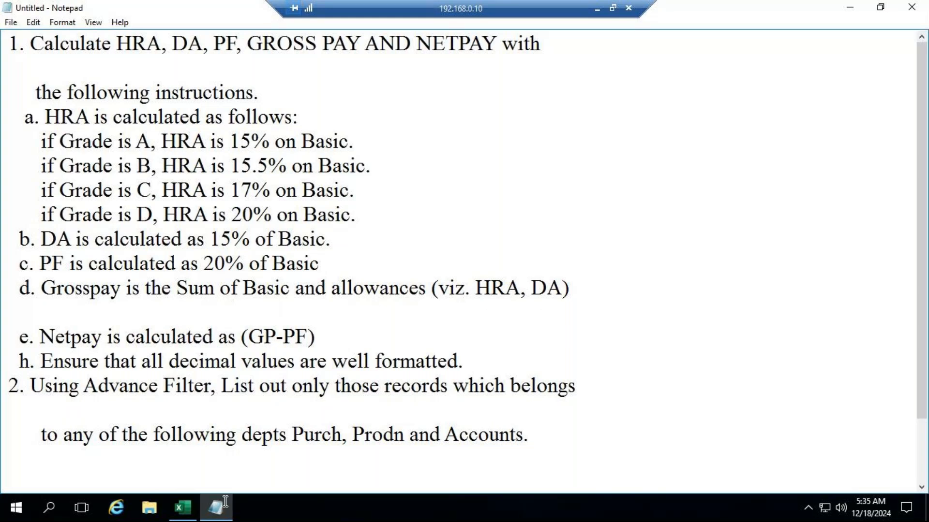
pyautogui.moveTo(217, 516)
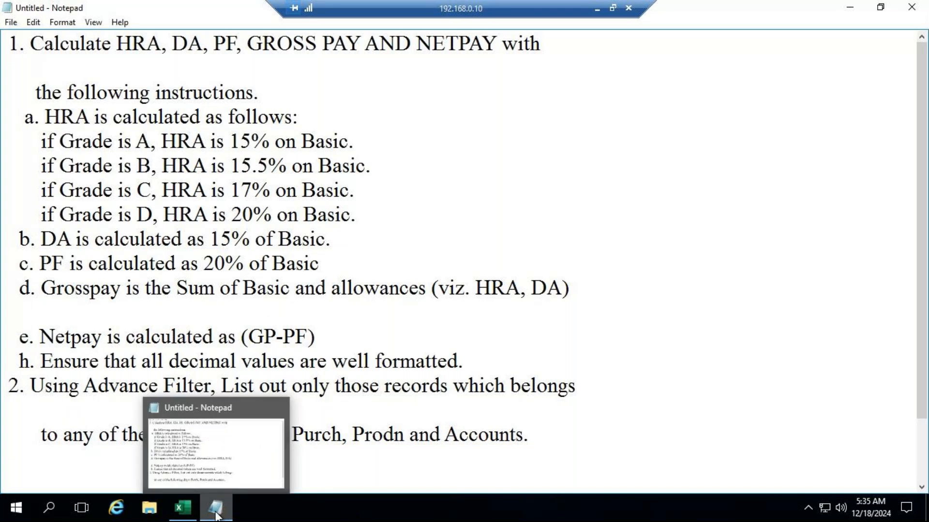
pyautogui.click(187, 512)
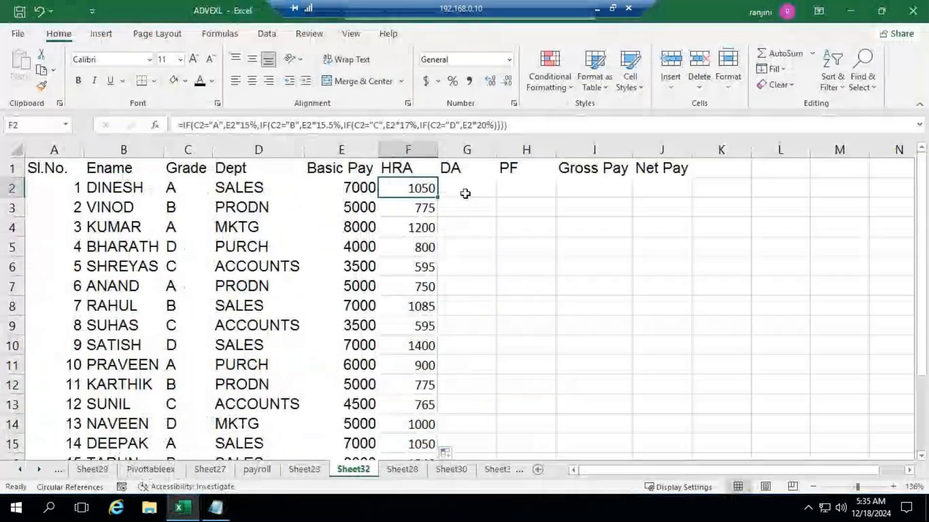
pyautogui.click(467, 192)
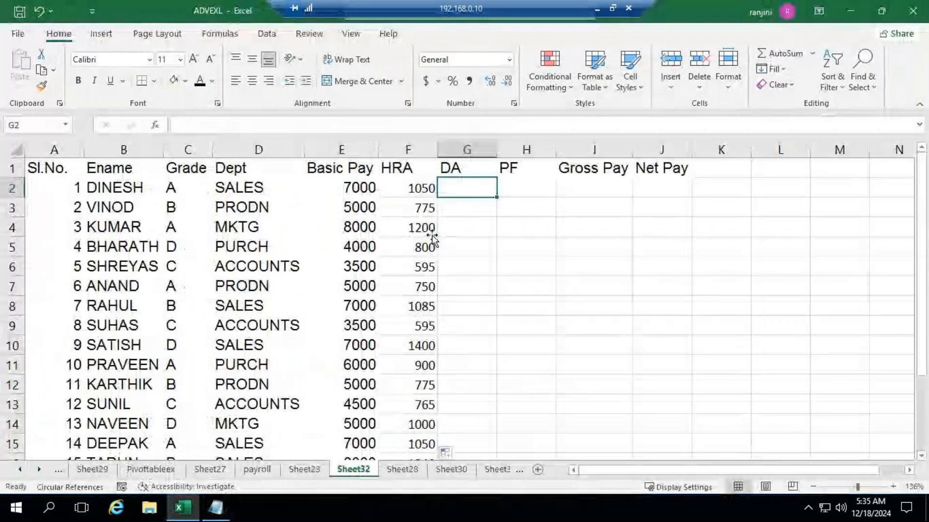
pyautogui.click(214, 515)
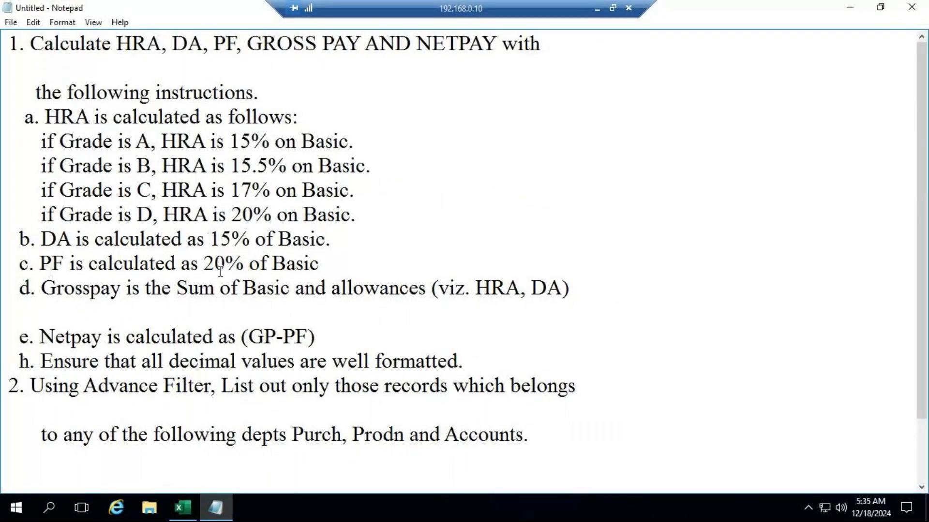
pyautogui.click(187, 516)
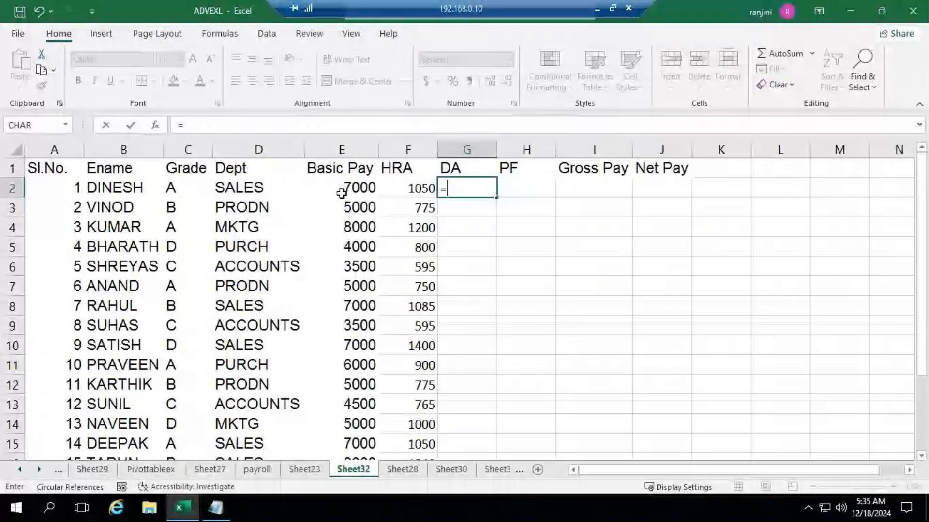
pyautogui.click(337, 189)
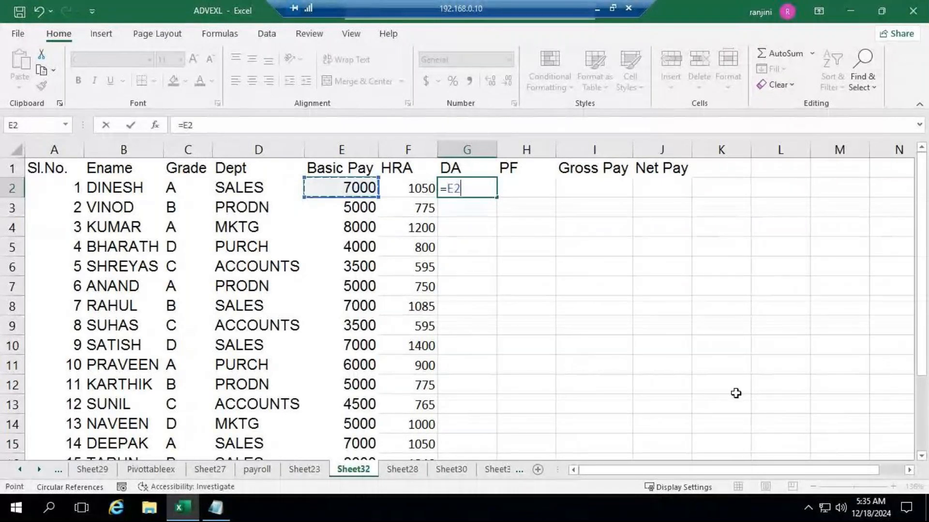
pyautogui.write('*15')
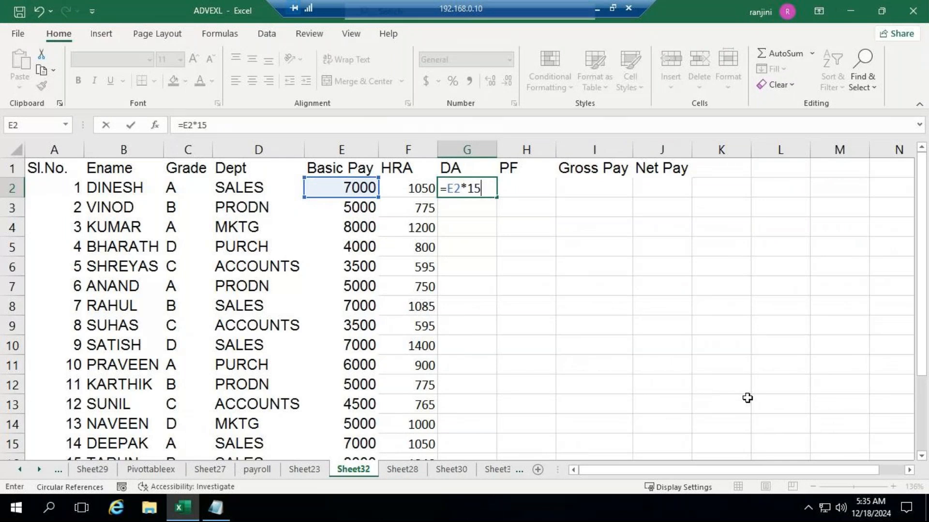
pyautogui.write('%')
# - Recheck the DA rule in Notepad, confirm the formula in G2 and fill it down to all employee rows
pyautogui.click(216, 508)
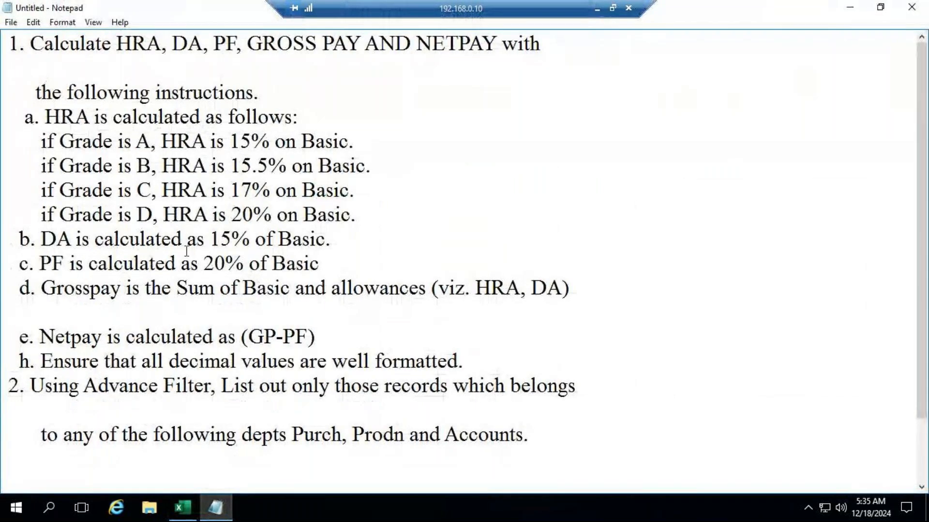
pyautogui.click(182, 507)
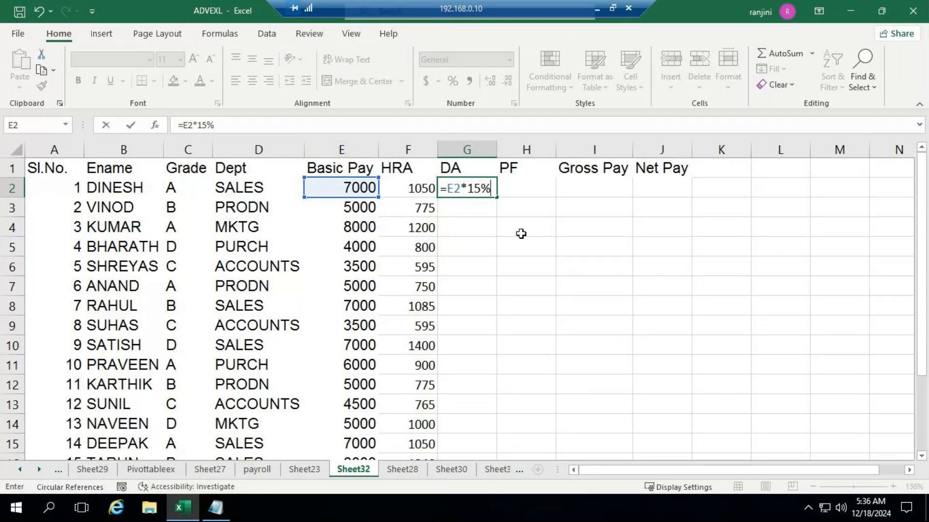
pyautogui.press('Return')
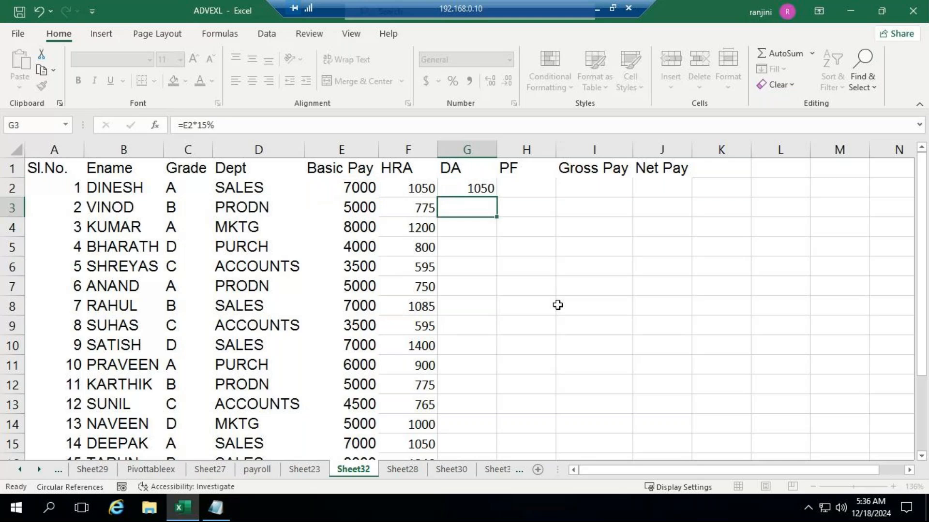
pyautogui.click(485, 188)
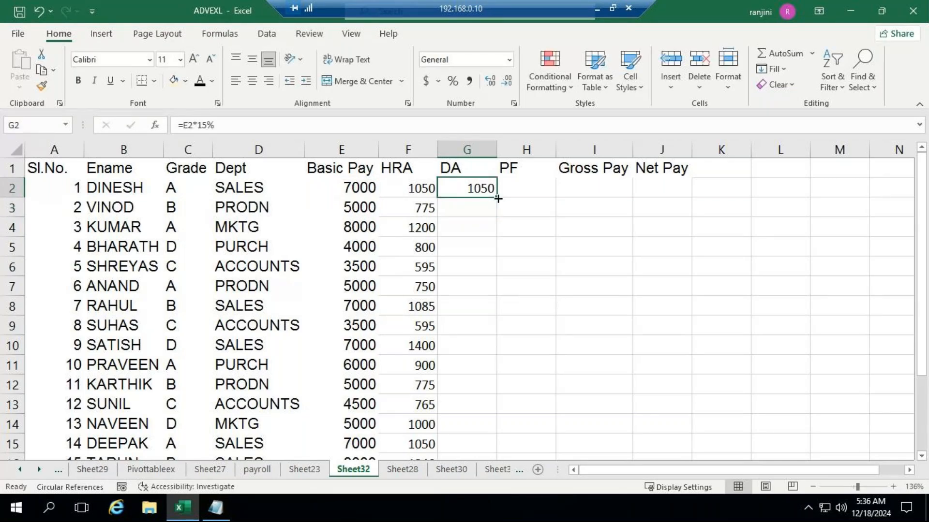
pyautogui.doubleClick(498, 198)
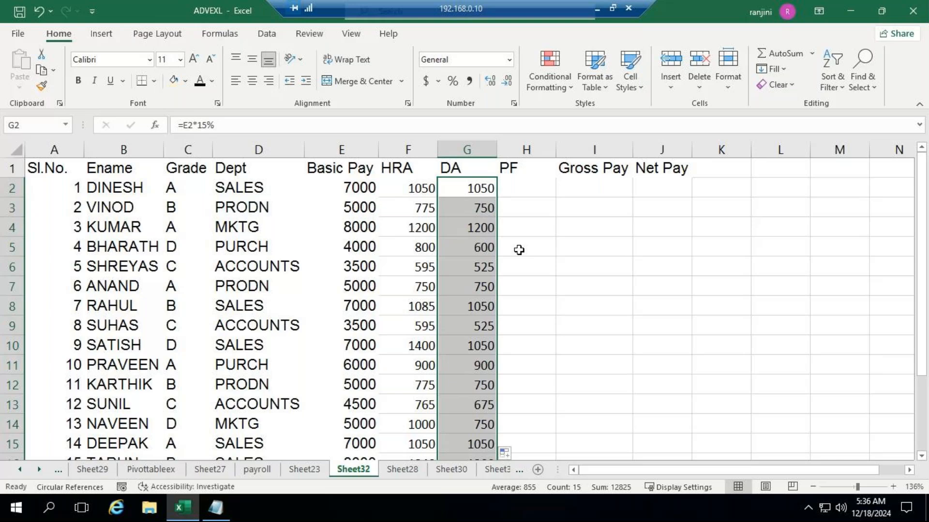
# - Enter the PF formula =E2*20% in H2 per the Notepad instructions and fill it down to all employee rows
pyautogui.click(531, 187)
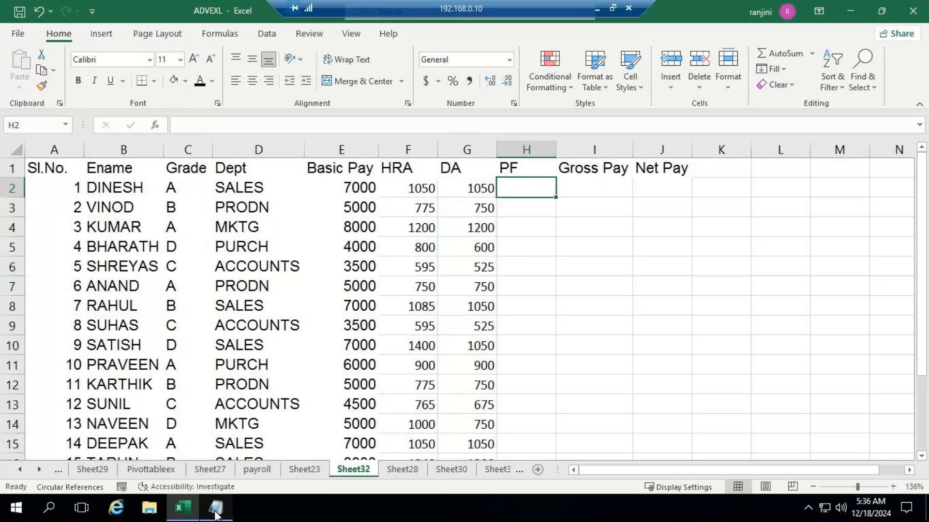
pyautogui.click(215, 507)
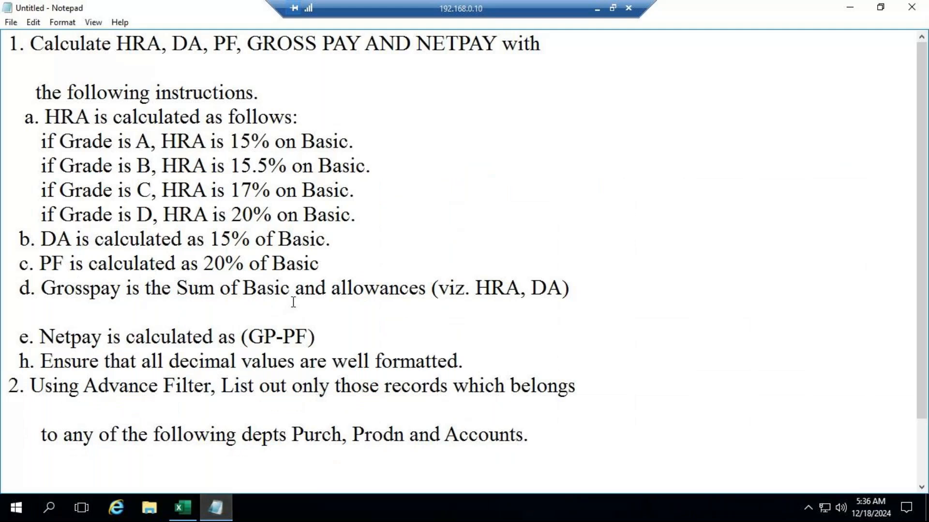
pyautogui.moveTo(191, 516)
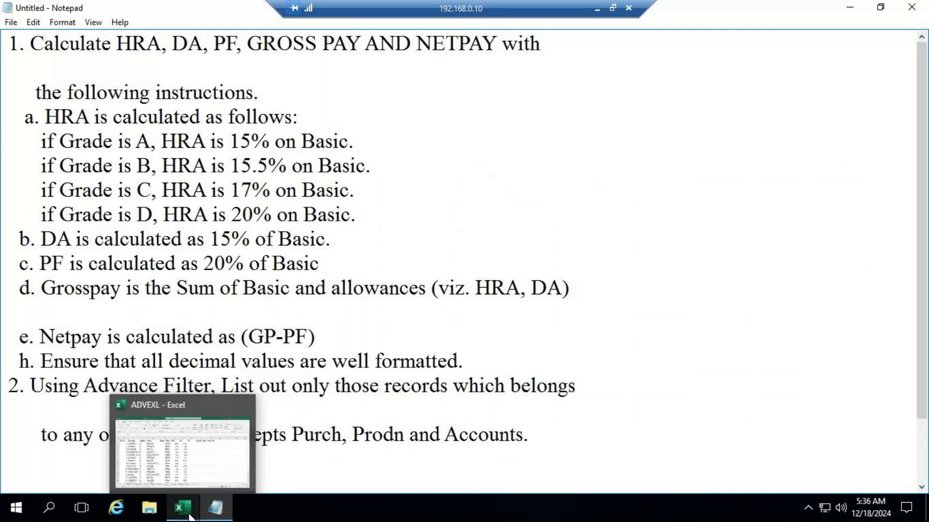
pyautogui.click(190, 517)
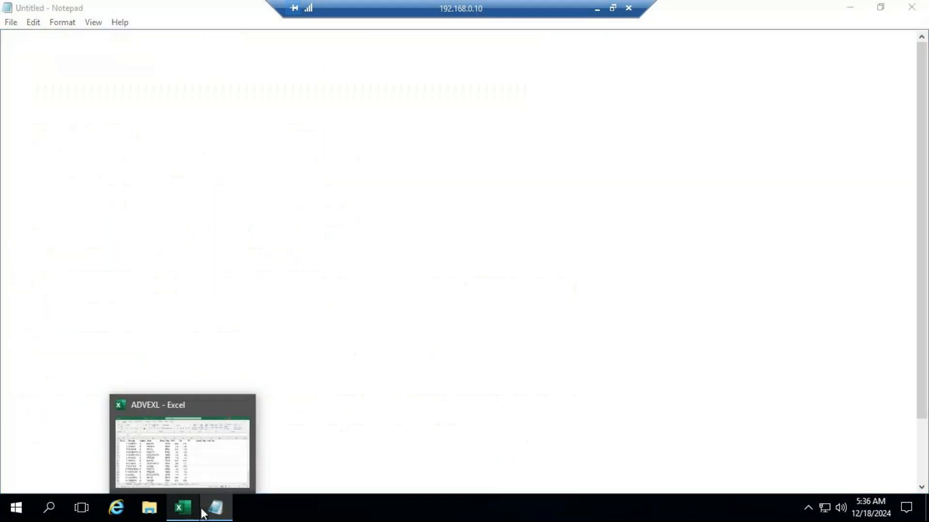
pyautogui.write('=')
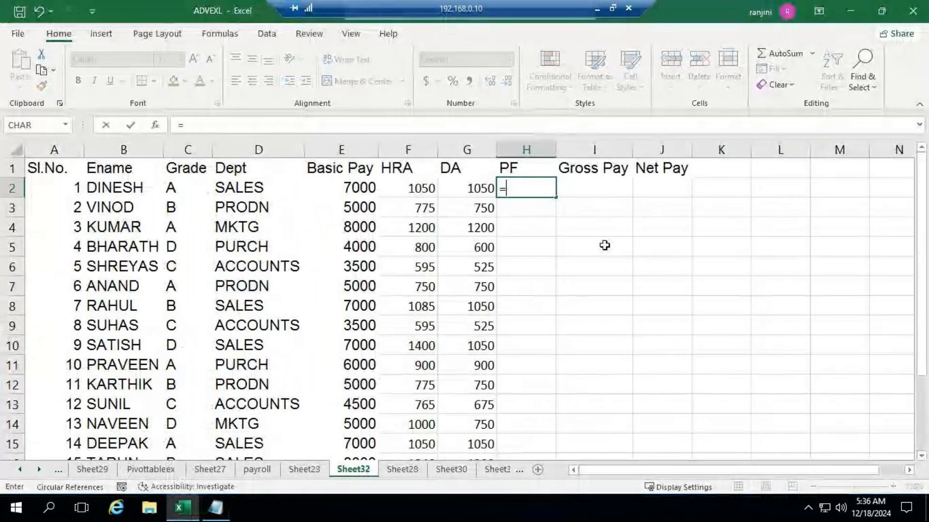
pyautogui.click(341, 188)
pyautogui.write('*20%')
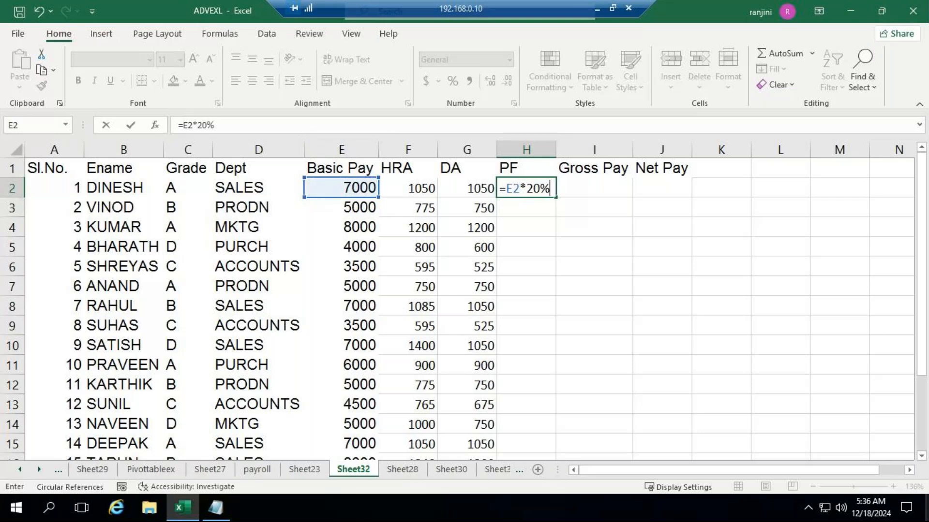
pyautogui.press('Return')
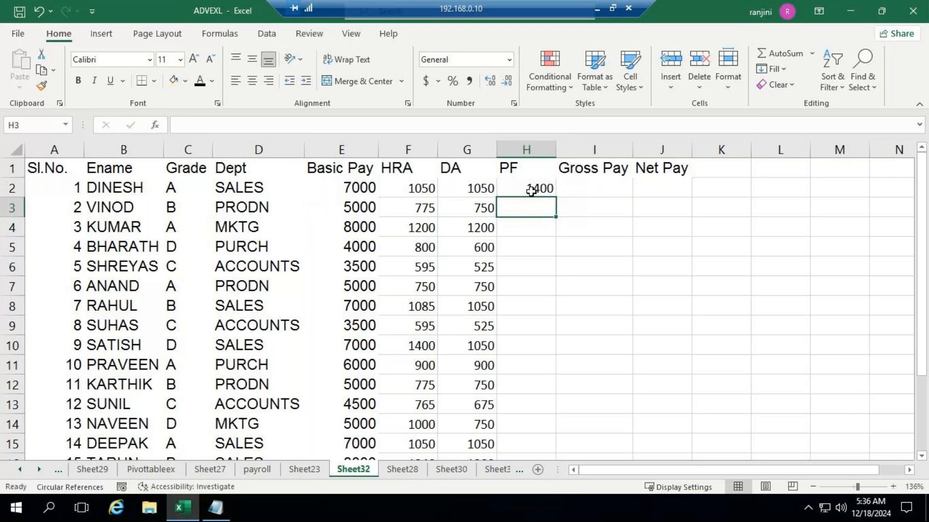
pyautogui.click(531, 191)
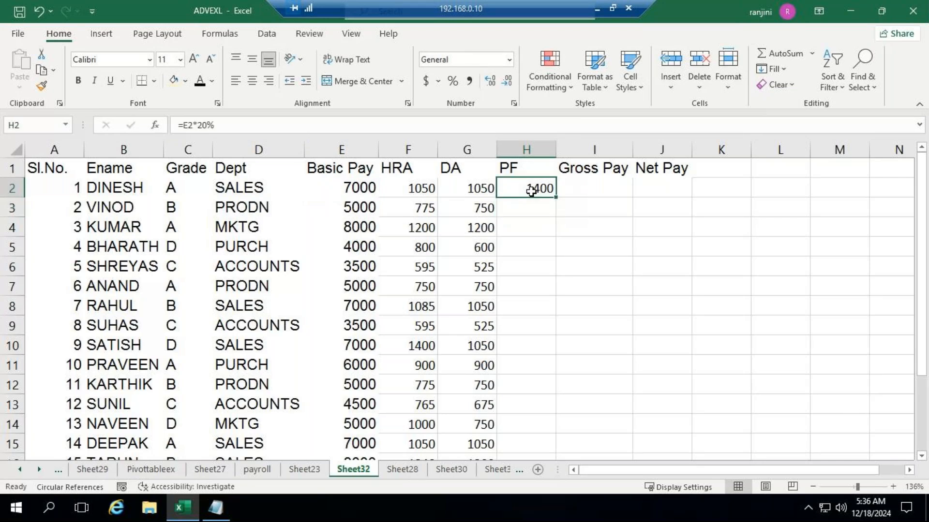
pyautogui.doubleClick(557, 197)
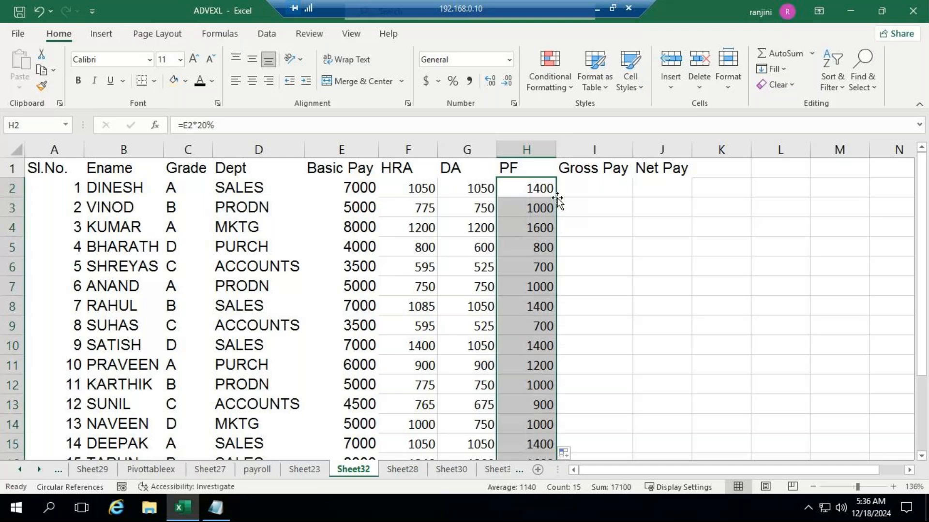
# - Calculate Gross Pay in I2 with =SUM(E2:G2) and fill the formula down to all employee rows
pyautogui.click(578, 188)
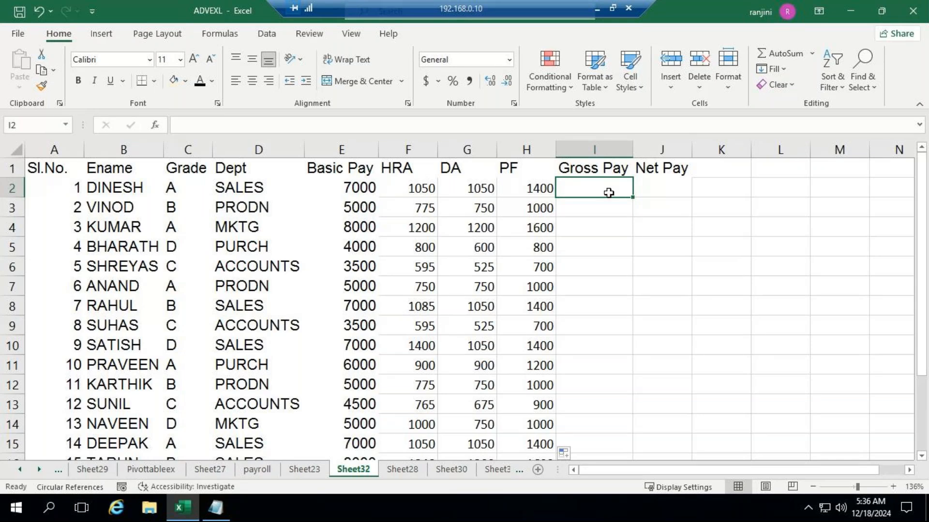
pyautogui.press('F2')
pyautogui.write('=SUM')
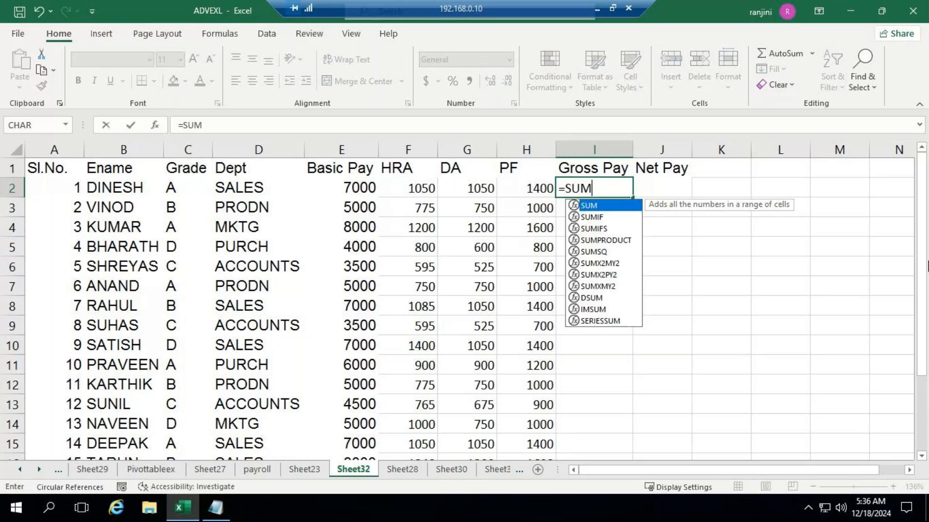
pyautogui.write('(')
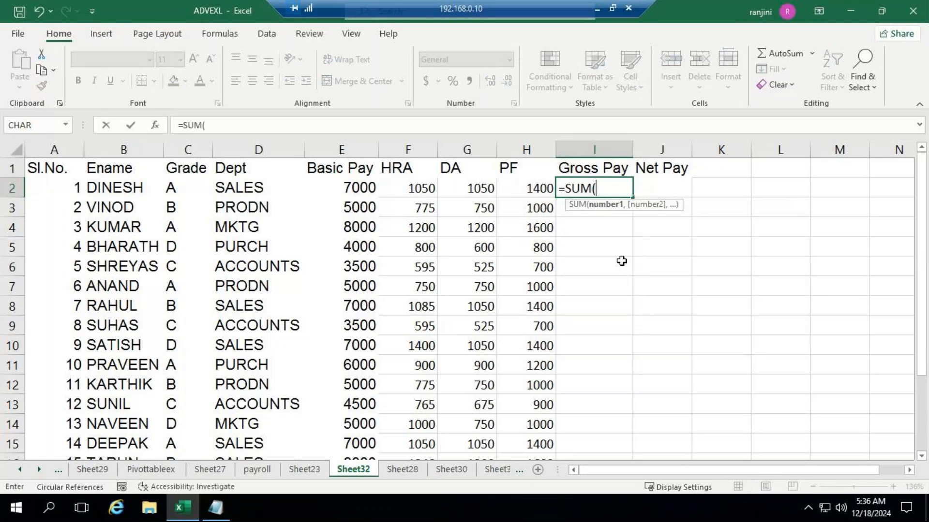
pyautogui.moveTo(357, 187); pyautogui.dragTo(452, 191)
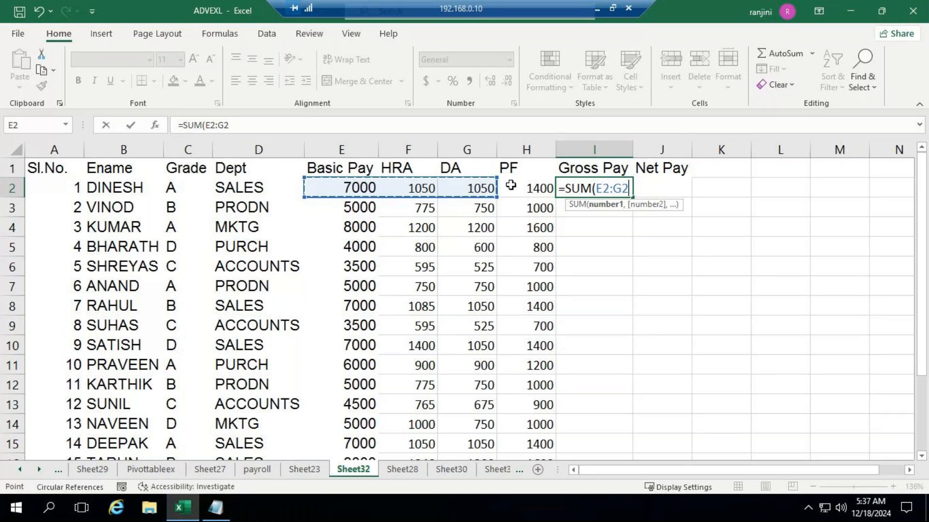
pyautogui.press('Return')
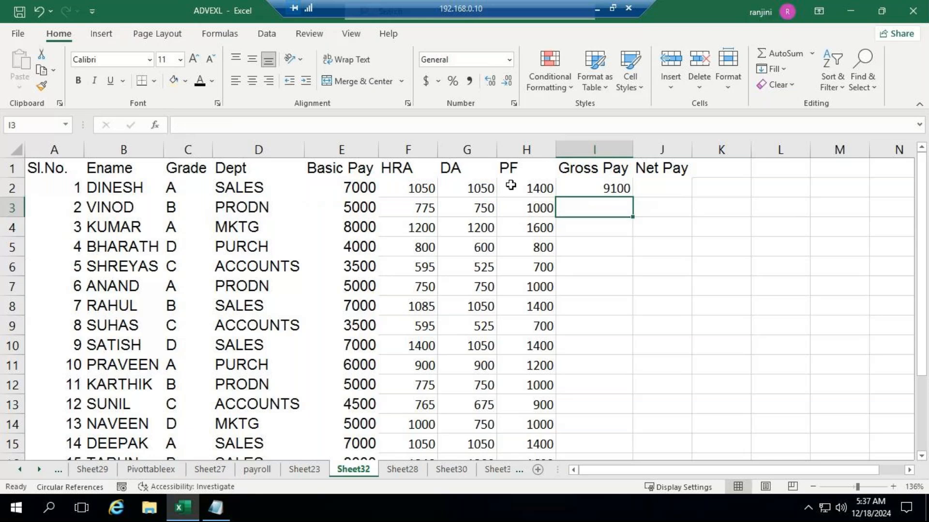
pyautogui.click(599, 186)
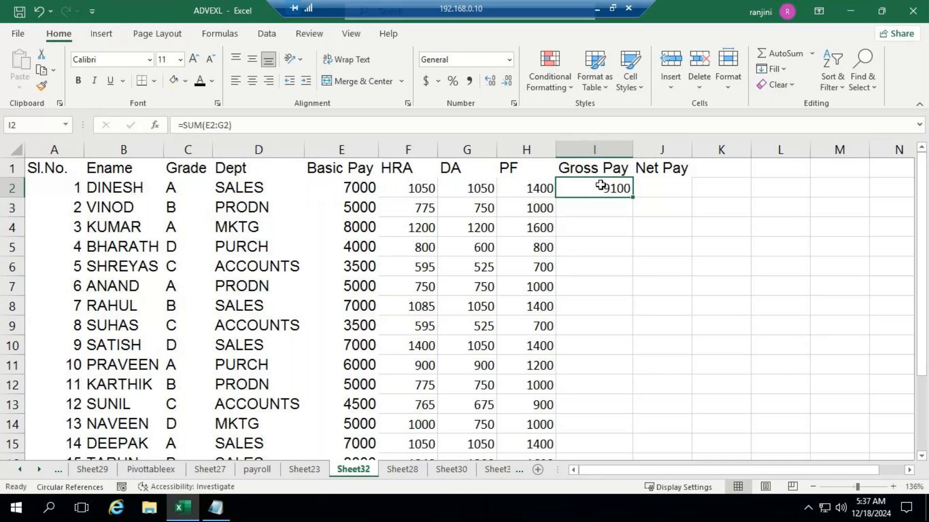
pyautogui.doubleClick(632, 199)
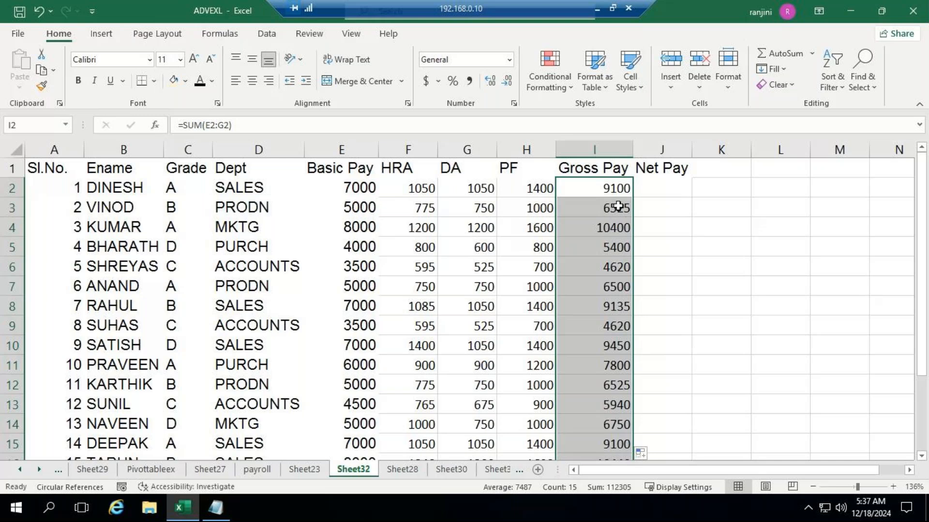
# - Clear the Gross Pay column values and enter the alternative formula =E2+F2+G2 in I2
pyautogui.press('Delete')
pyautogui.click(575, 196)
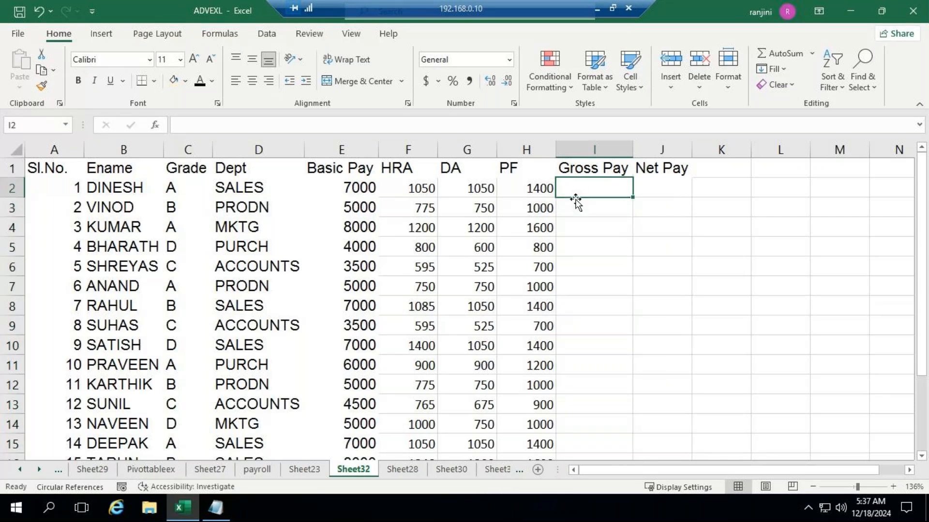
pyautogui.write('=')
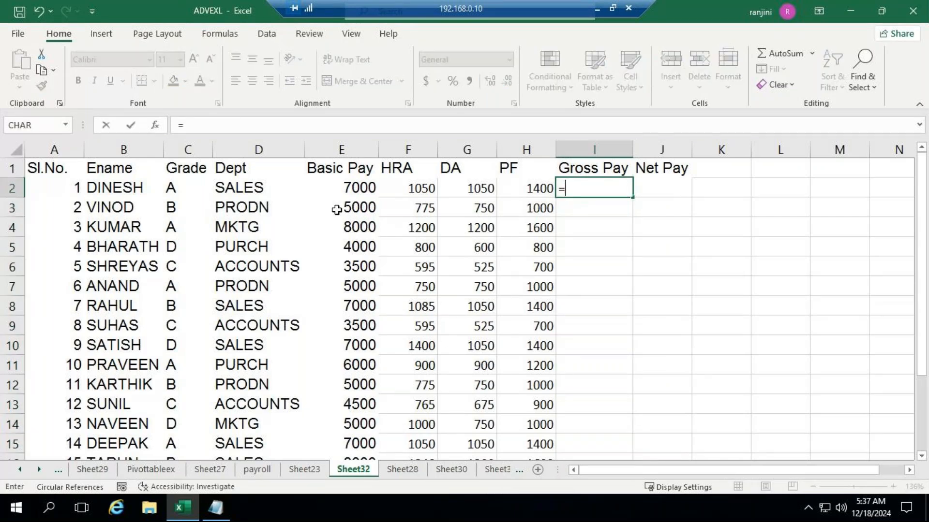
pyautogui.click(356, 194)
pyautogui.write('+')
pyautogui.click(403, 182)
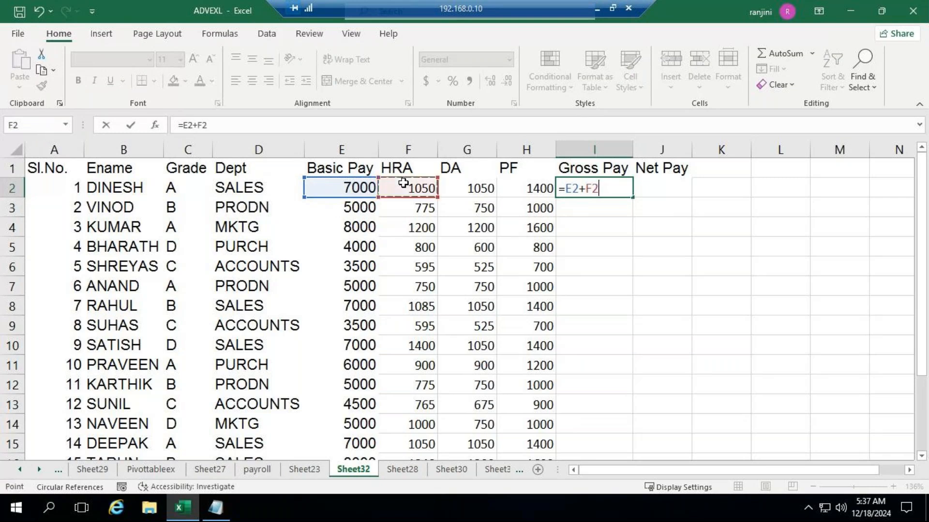
pyautogui.write('+')
pyautogui.click(460, 185)
pyautogui.press('Return')
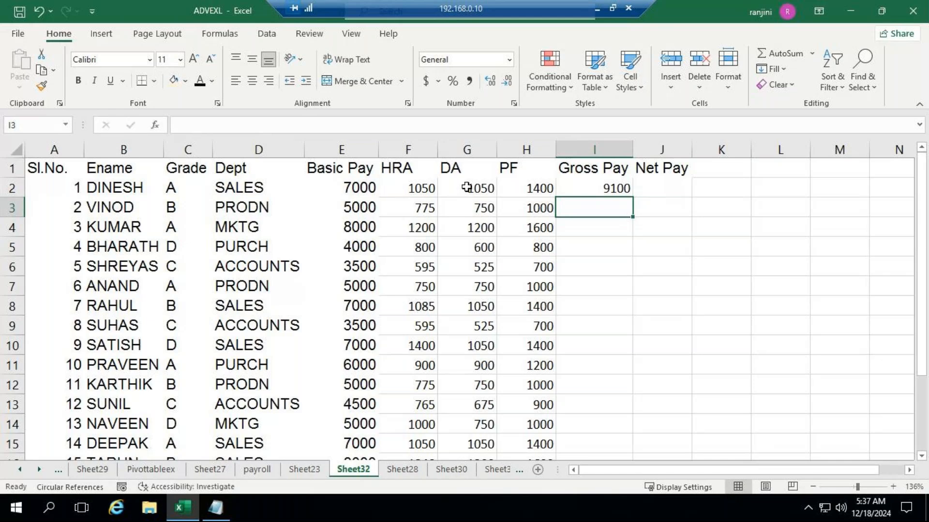
# - Fill the addition formula in I2 down the Gross Pay column, then undo the fill and the formula entry
pyautogui.click(616, 186)
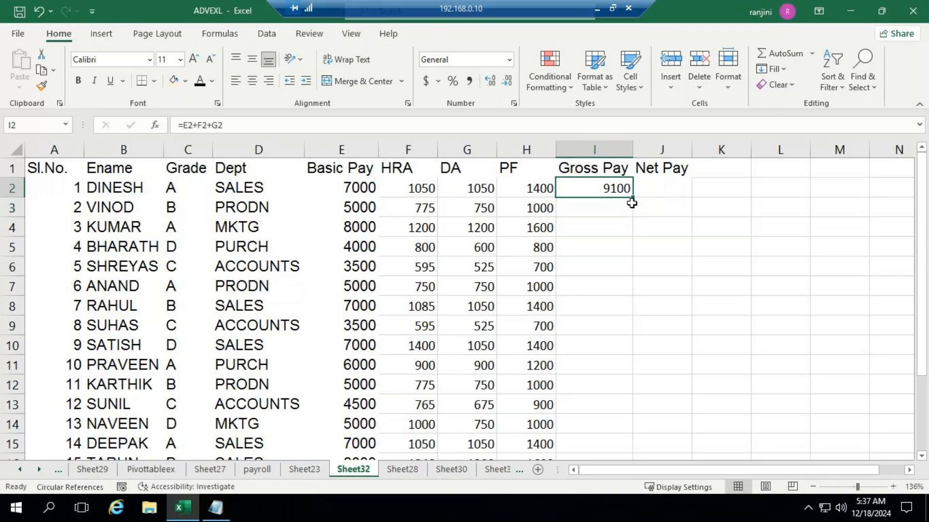
pyautogui.doubleClick(632, 198)
pyautogui.click(595, 208)
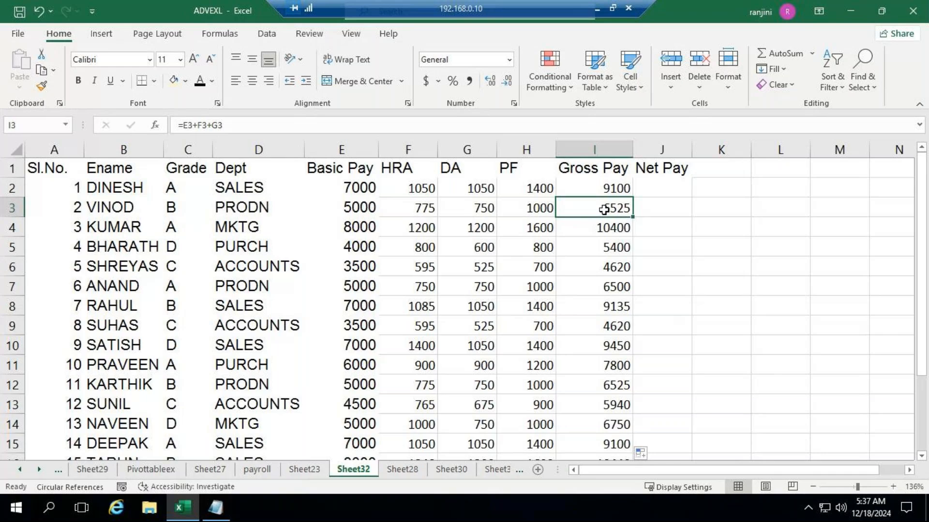
pyautogui.moveTo(606, 188); pyautogui.dragTo(626, 404)
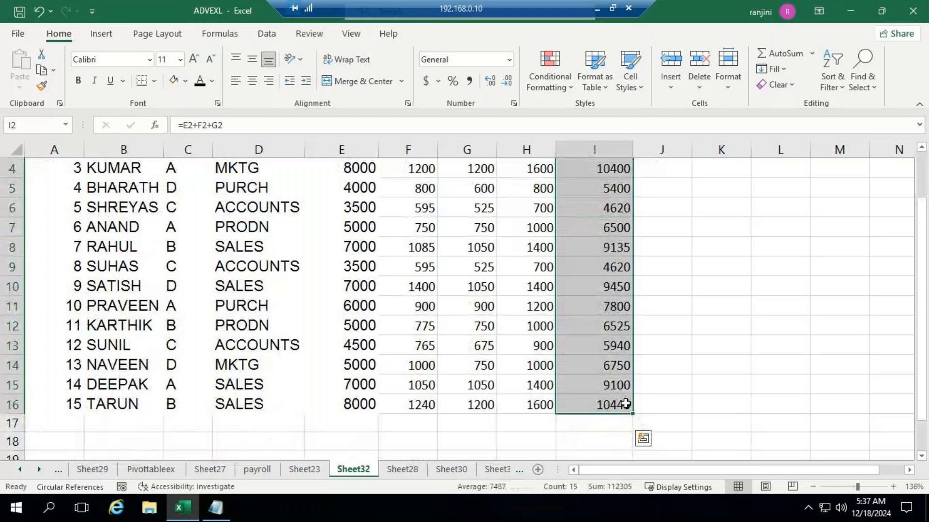
pyautogui.hotkey('ctrl', 'z')
pyautogui.hotkey('ctrl', 'z')
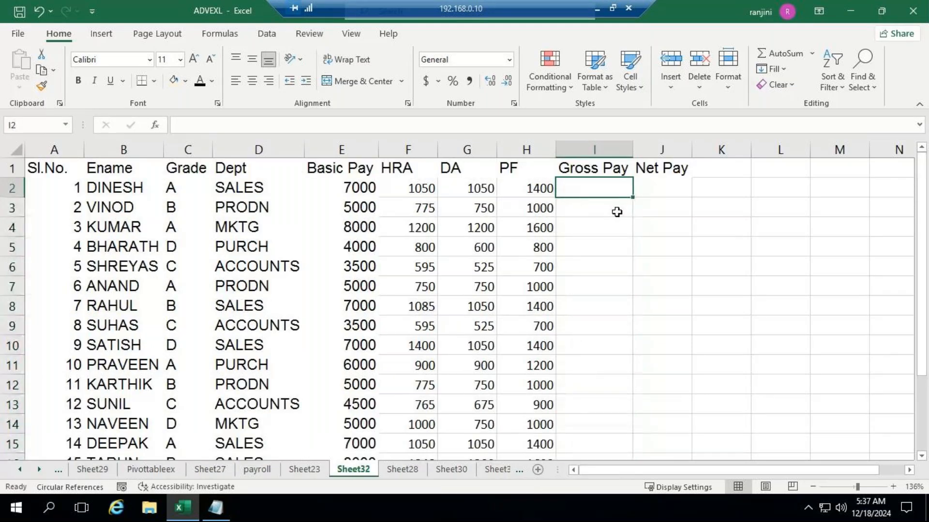
# - Enter the Gross Pay formula =SUM(E2:G2) in I2 again and fill it down to all employee rows
pyautogui.write('=SUM')
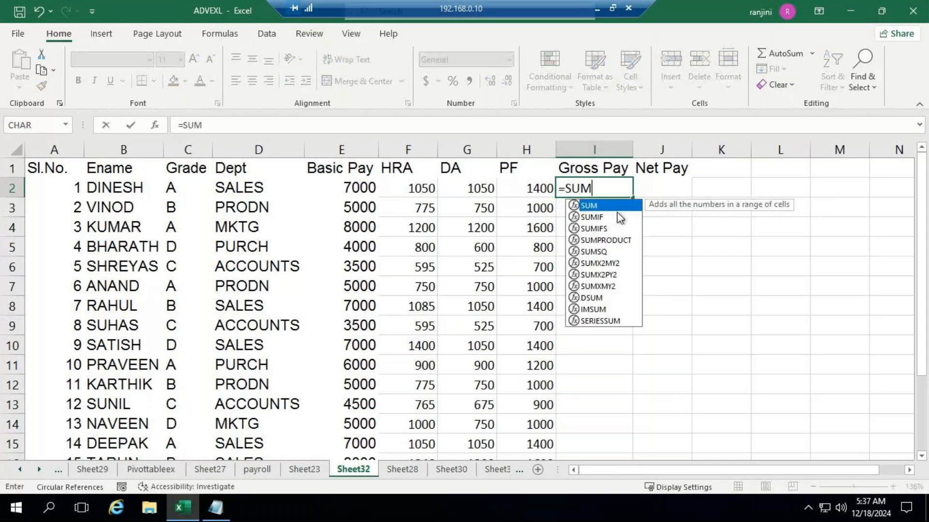
pyautogui.write('(')
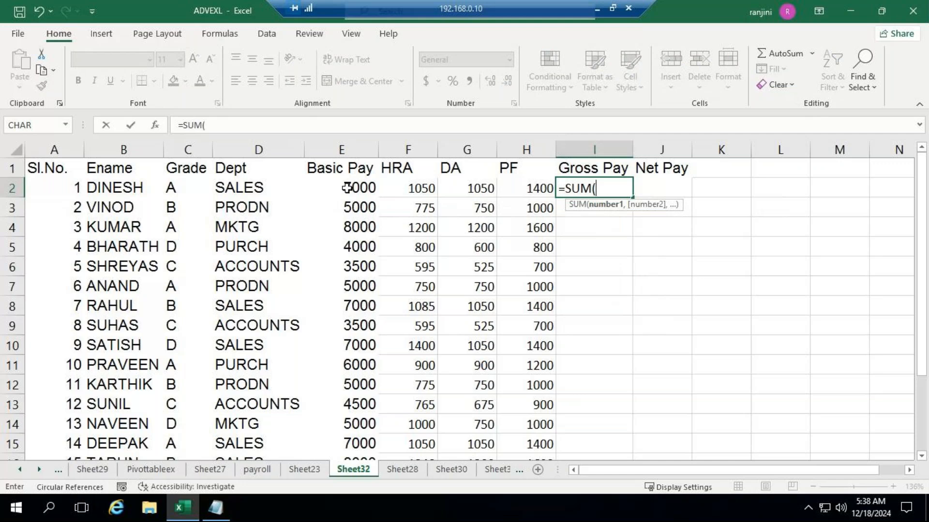
pyautogui.moveTo(349, 188); pyautogui.dragTo(457, 196)
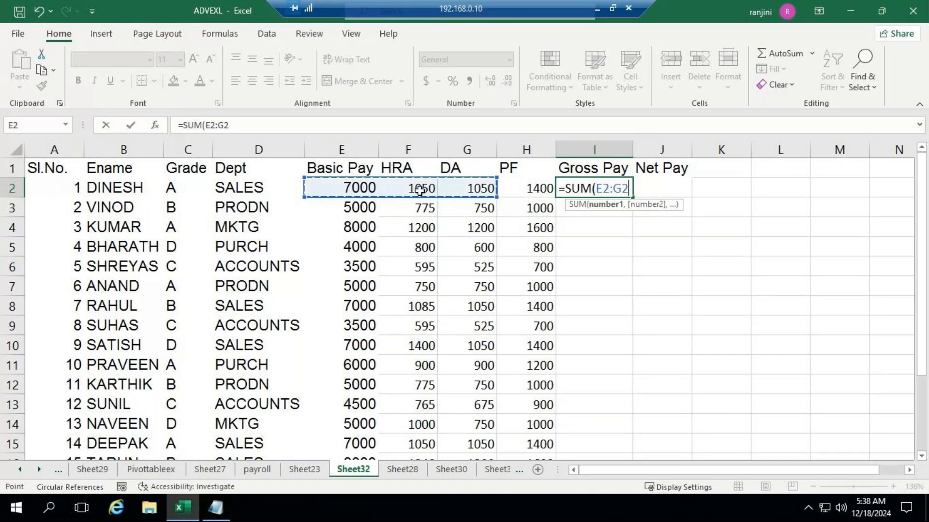
pyautogui.write(')')
pyautogui.press('Return')
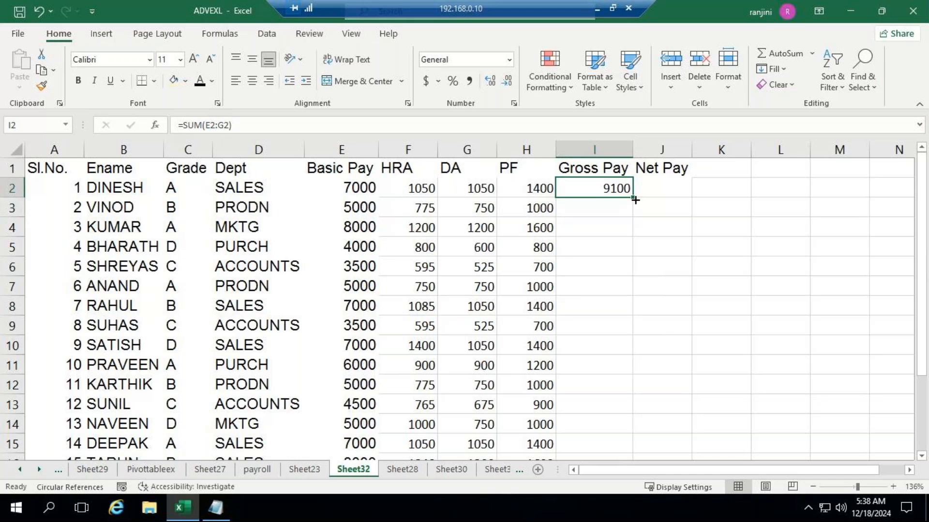
pyautogui.doubleClick(635, 200)
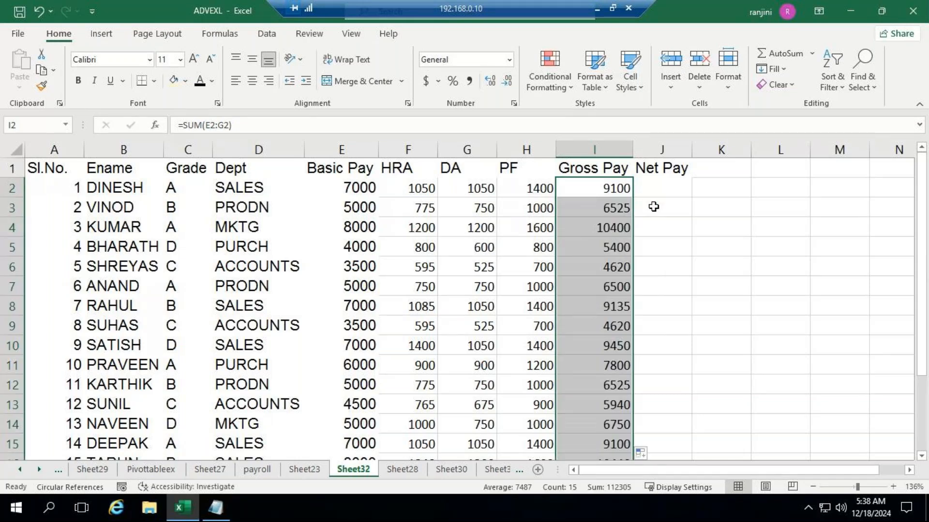
pyautogui.moveTo(691, 150); pyautogui.dragTo(691, 150)
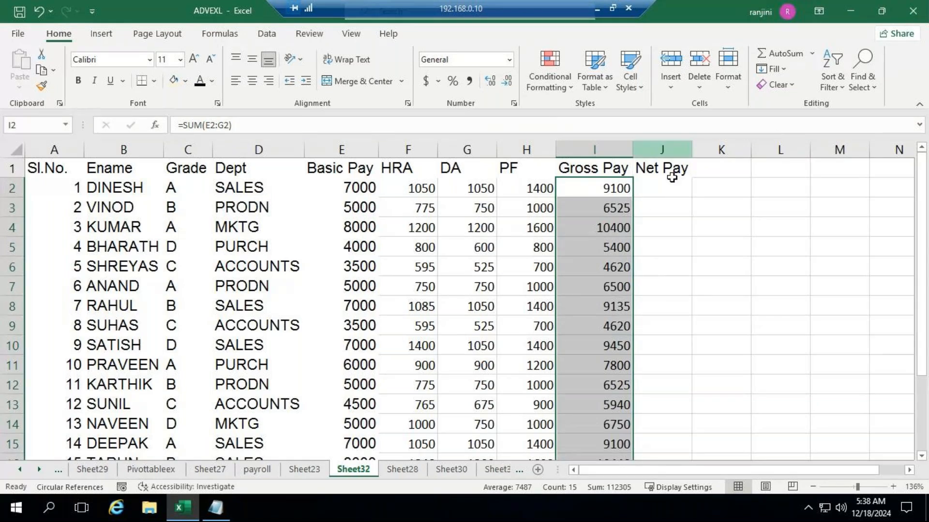
# - Calculate Net Pay in J2 with =I2-H2 and fill the formula down to all employee rows
pyautogui.click(655, 196)
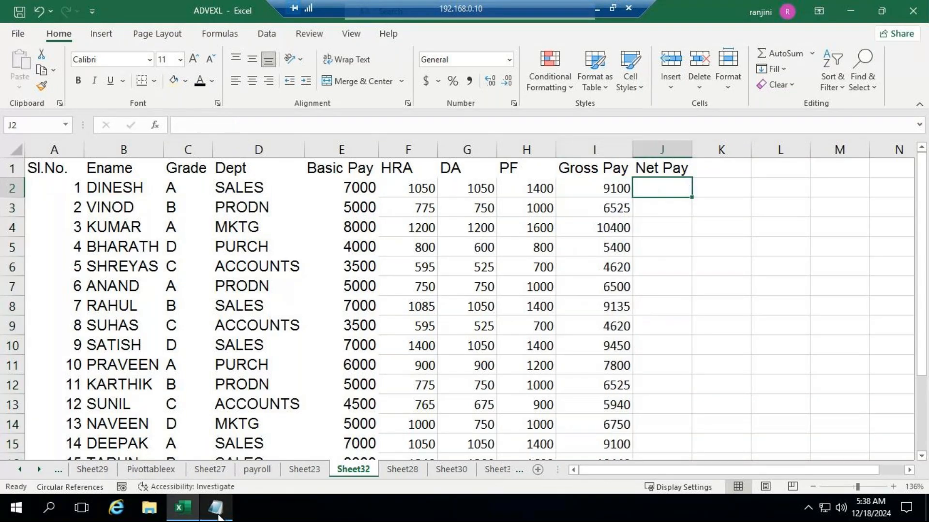
pyautogui.moveTo(218, 516)
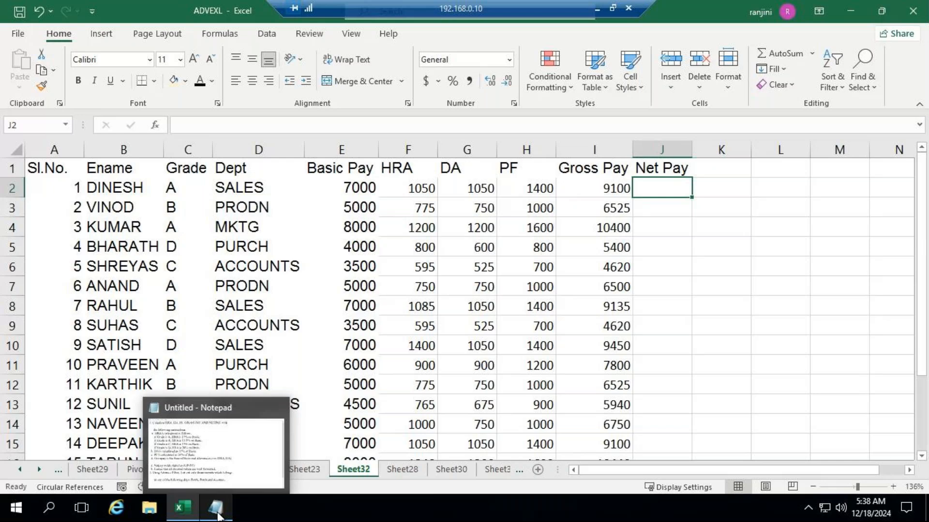
pyautogui.write('=')
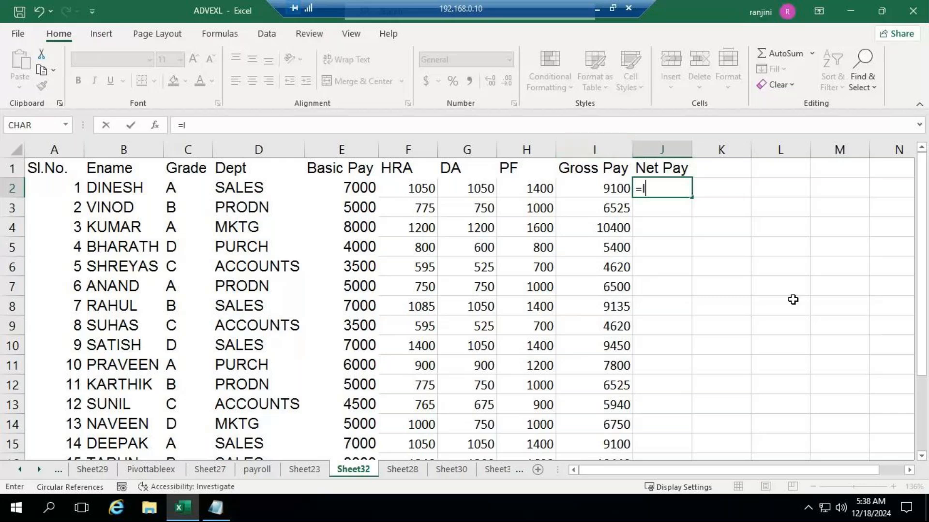
pyautogui.write('I2-')
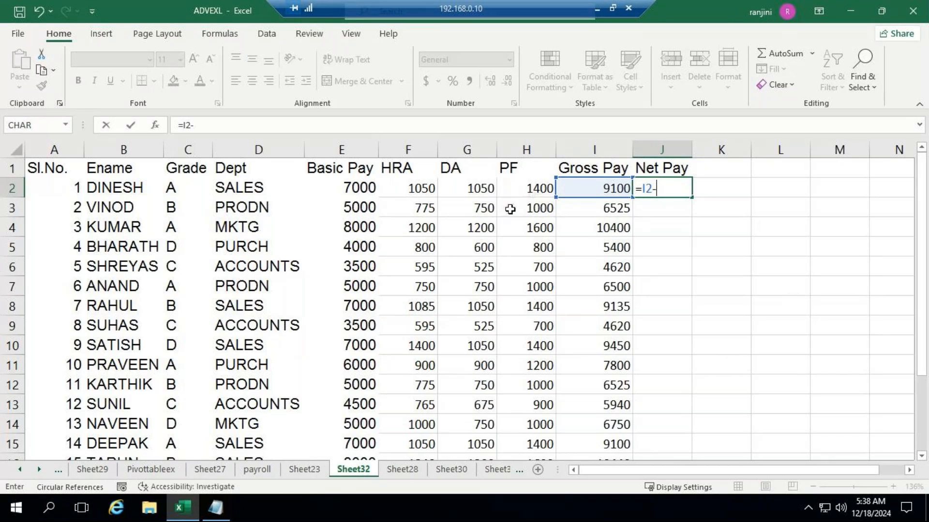
pyautogui.write('H2')
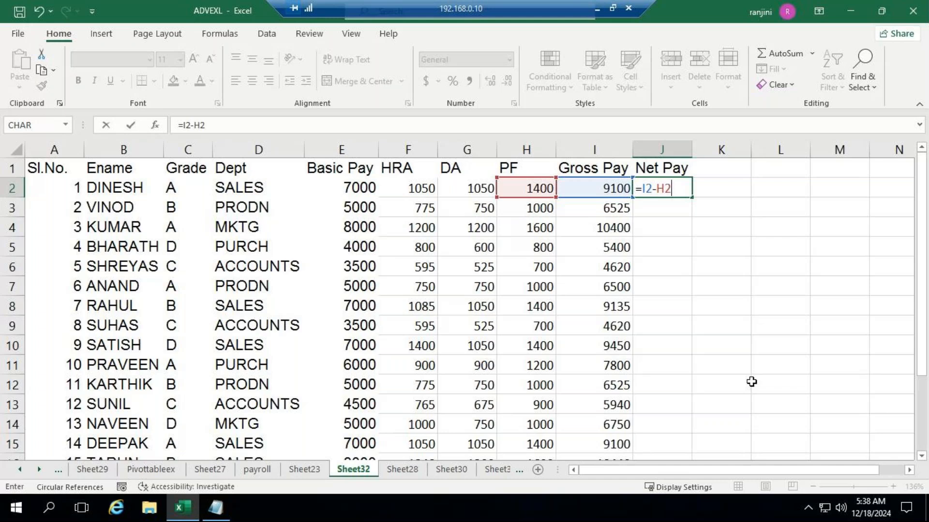
pyautogui.hotkey('ctrl', 'Return')
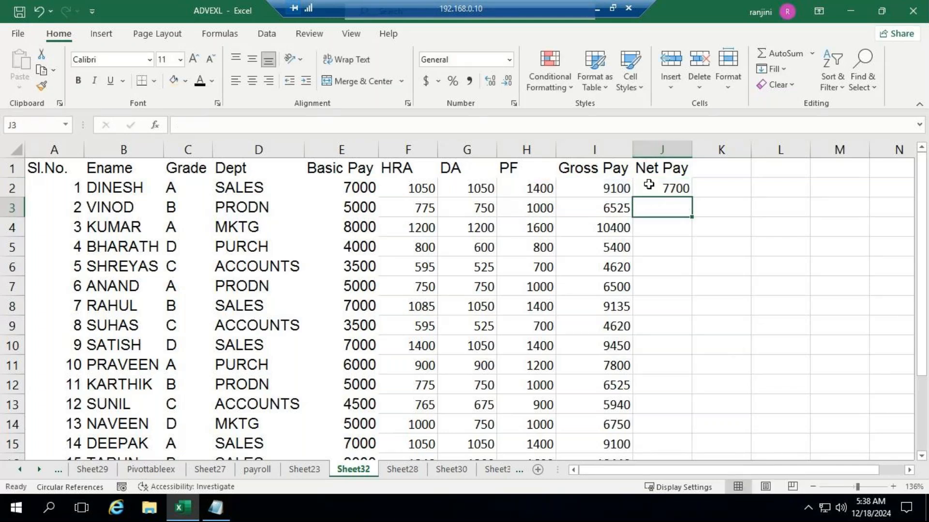
pyautogui.click(669, 187)
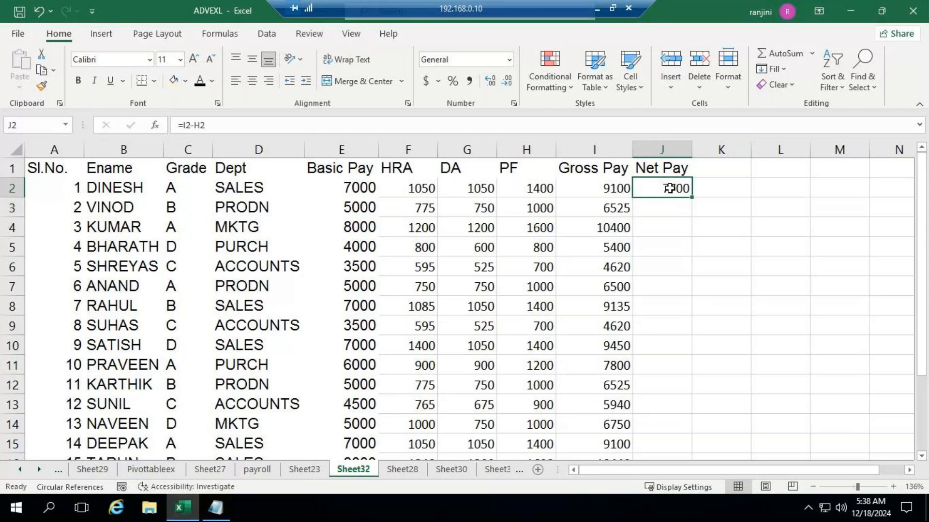
pyautogui.doubleClick(693, 200)
pyautogui.click(673, 202)
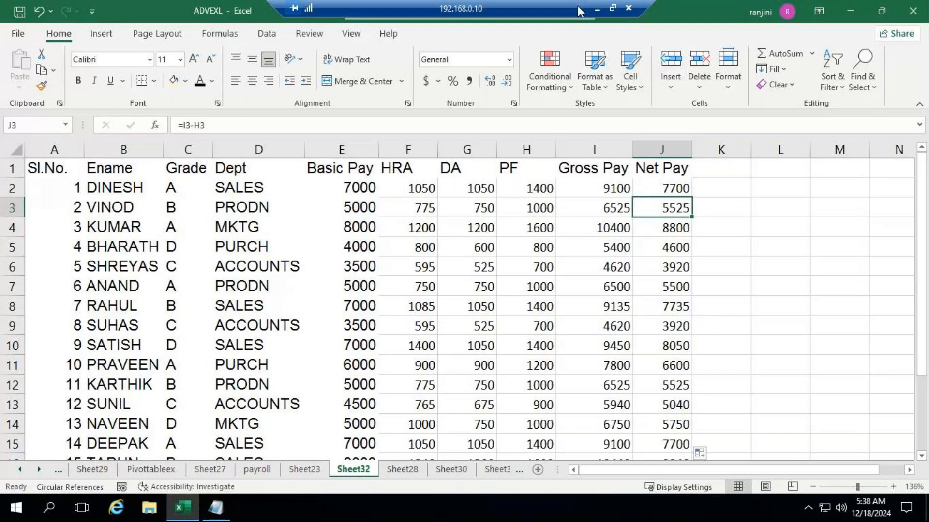
# - Check the GoTo meeting window and reread the payroll instructions in Notepad before returning to the payroll sheet
pyautogui.click(597, 8)
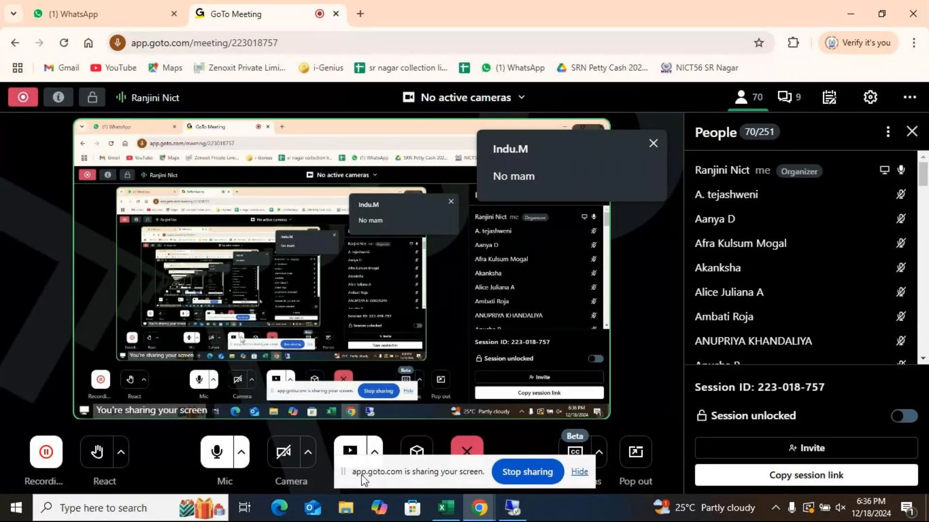
pyautogui.click(509, 514)
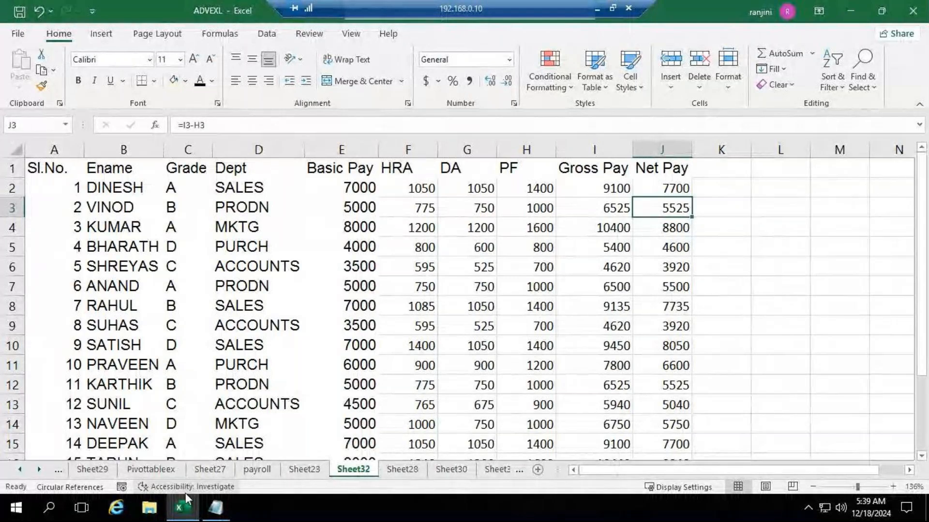
pyautogui.click(233, 479)
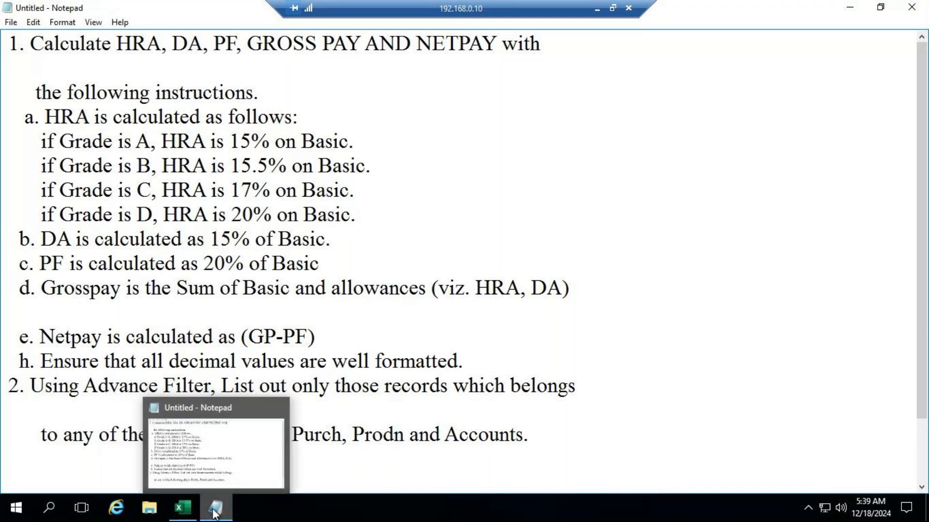
pyautogui.click(185, 511)
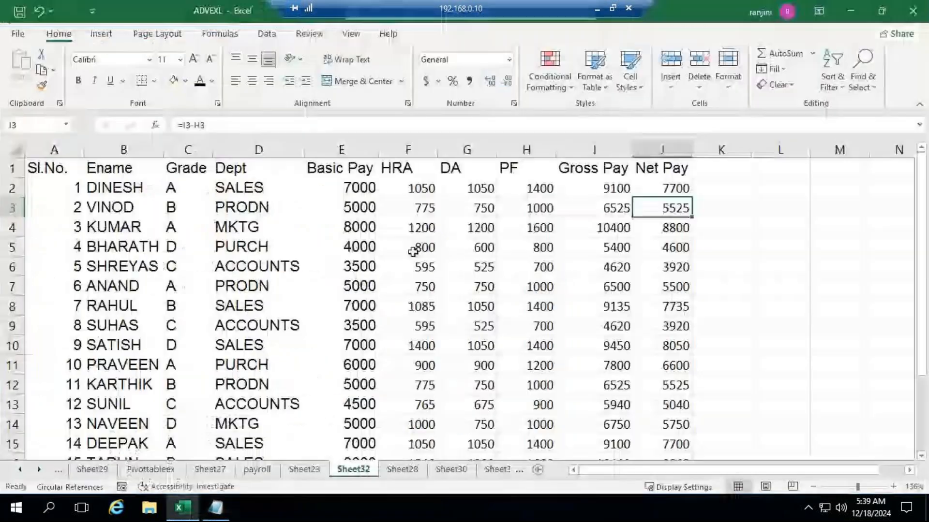
# - Format the Net Pay values in J2:J16 as numbers without decimal places
pyautogui.moveTo(653, 186); pyautogui.dragTo(652, 426)
pyautogui.scroll(1, 448, 331)
pyautogui.moveTo(348, 189); pyautogui.dragTo(629, 389)
pyautogui.moveTo(663, 188); pyautogui.dragTo(683, 419)
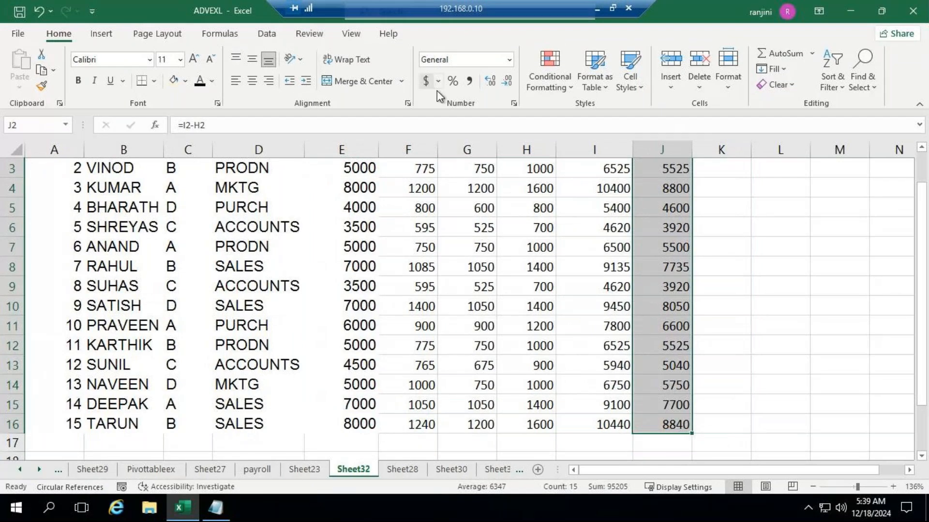
pyautogui.scroll(1, 483, 290)
pyautogui.click(506, 81)
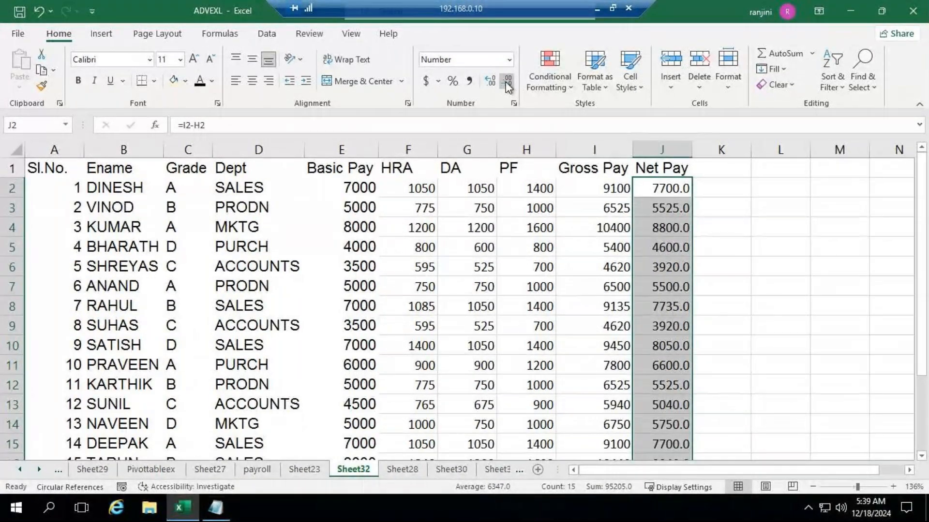
pyautogui.click(506, 82)
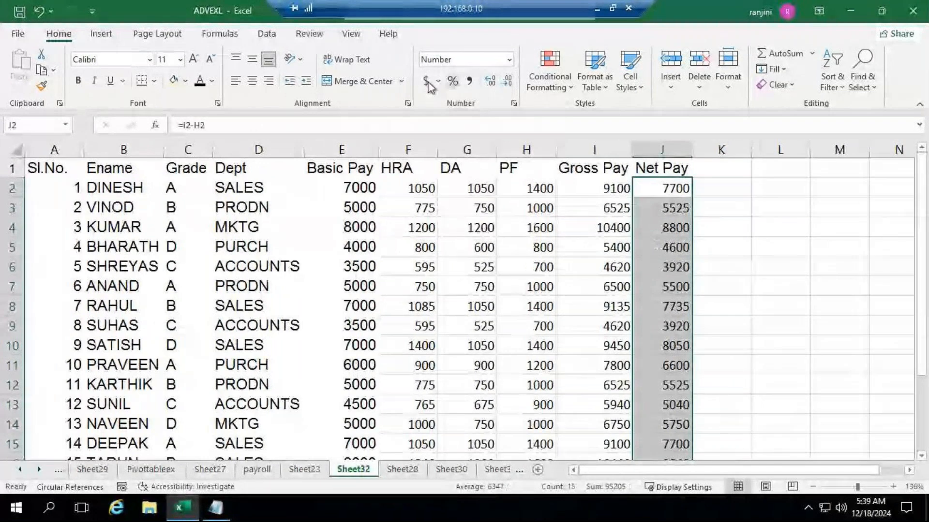
# - Format the Net Pay values in J2:J16 as Currency with the ₹ Kannada symbol and two decimal places
pyautogui.click(440, 81)
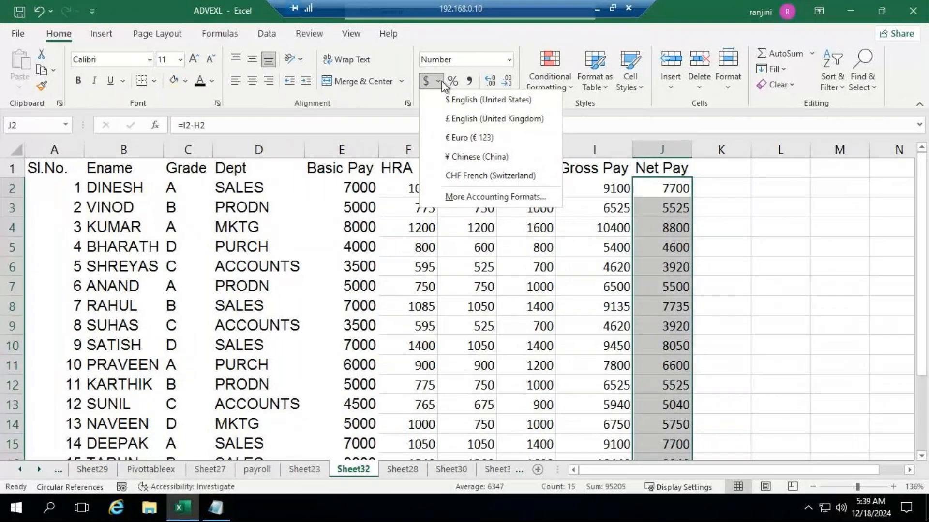
pyautogui.click(482, 199)
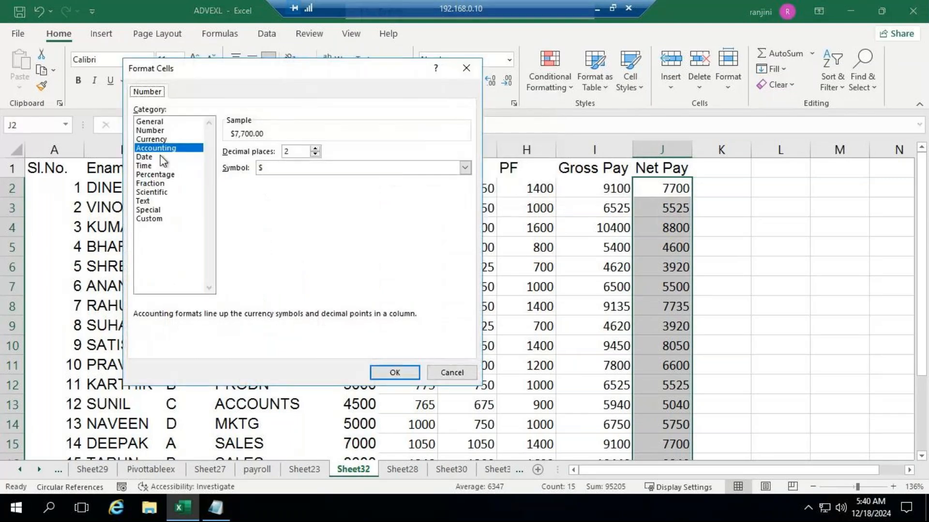
pyautogui.click(161, 140)
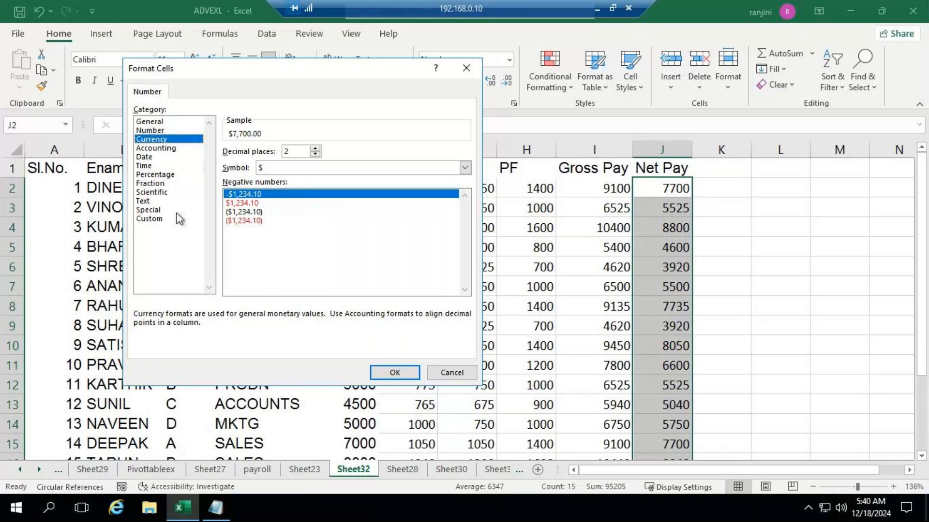
pyautogui.click(150, 219)
pyautogui.click(163, 140)
pyautogui.click(277, 170)
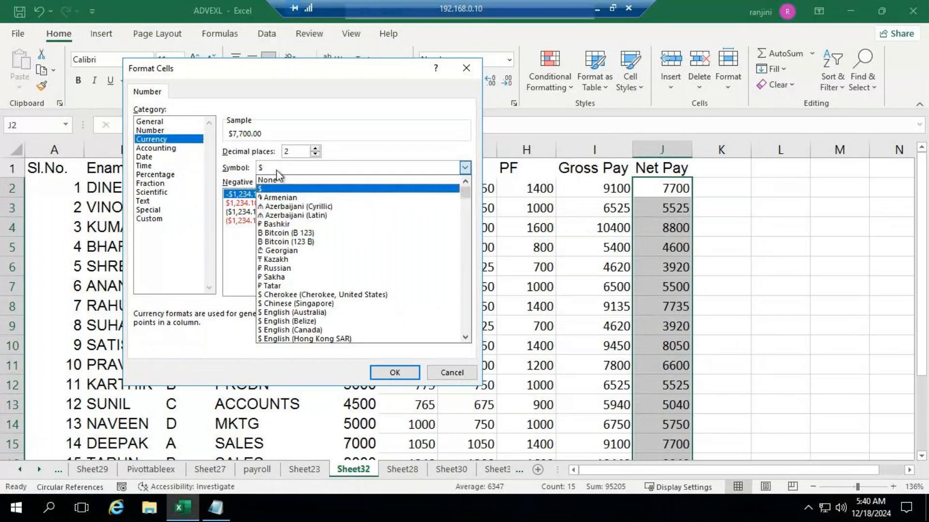
pyautogui.scroll(-5, 277, 281)
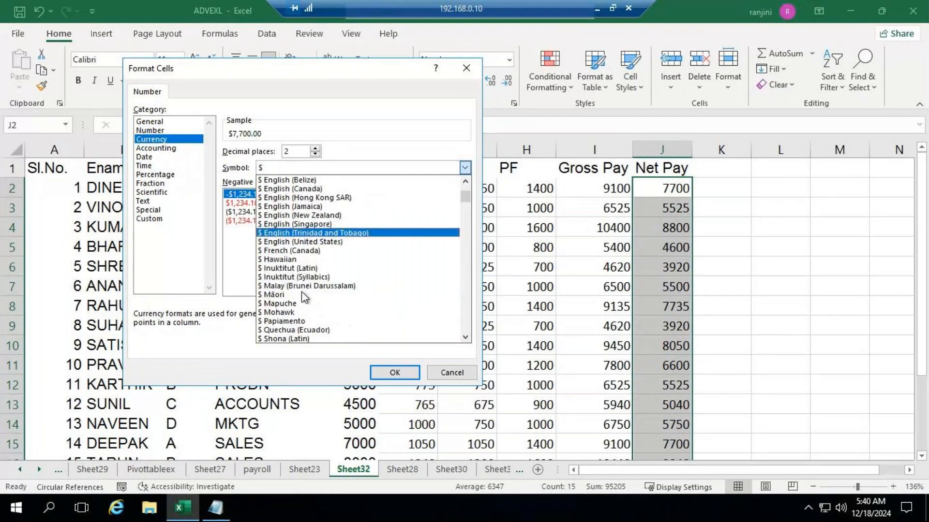
pyautogui.scroll(-6, 301, 292)
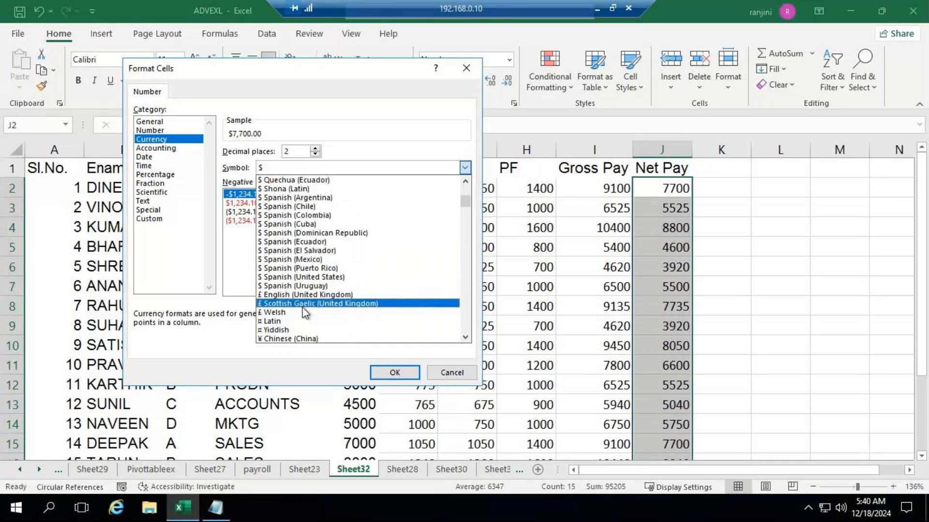
pyautogui.scroll(-3, 304, 313)
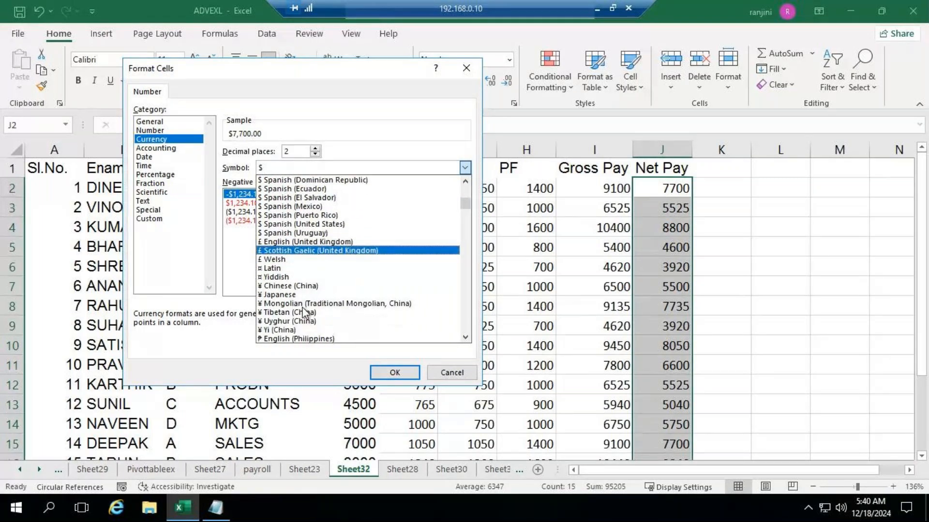
pyautogui.scroll(-15, 304, 313)
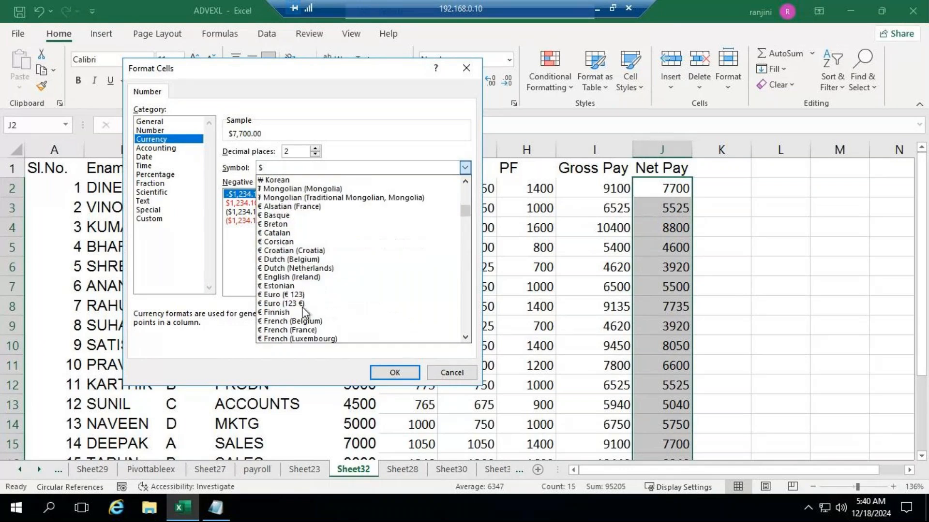
pyautogui.scroll(-3, 314, 322)
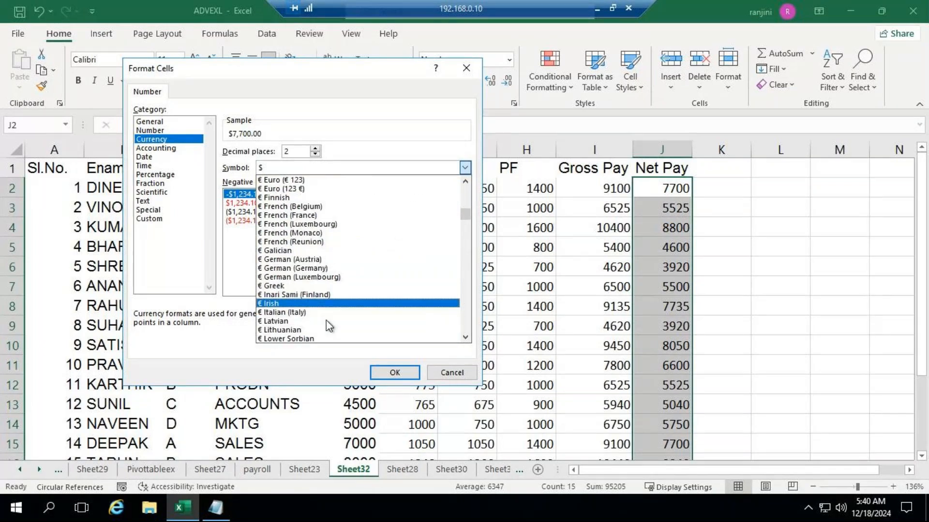
pyautogui.scroll(-8, 326, 321)
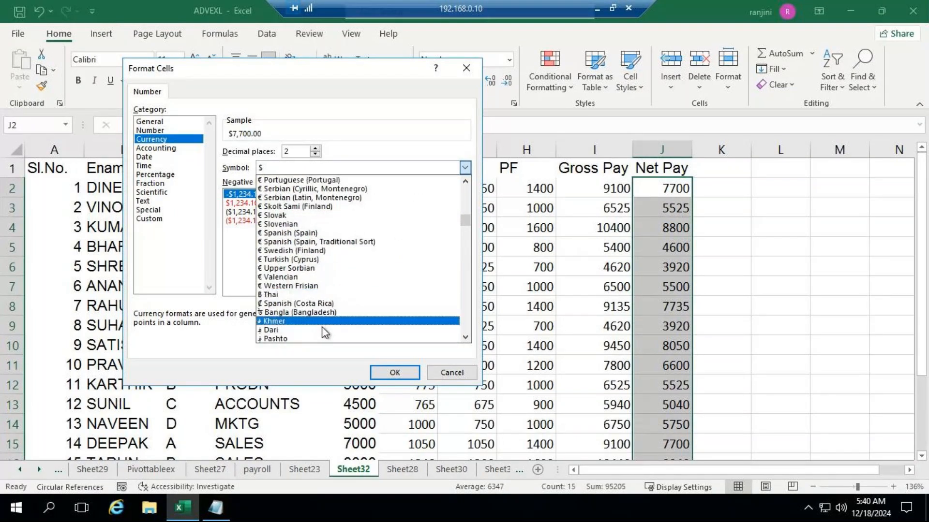
pyautogui.scroll(-4, 324, 333)
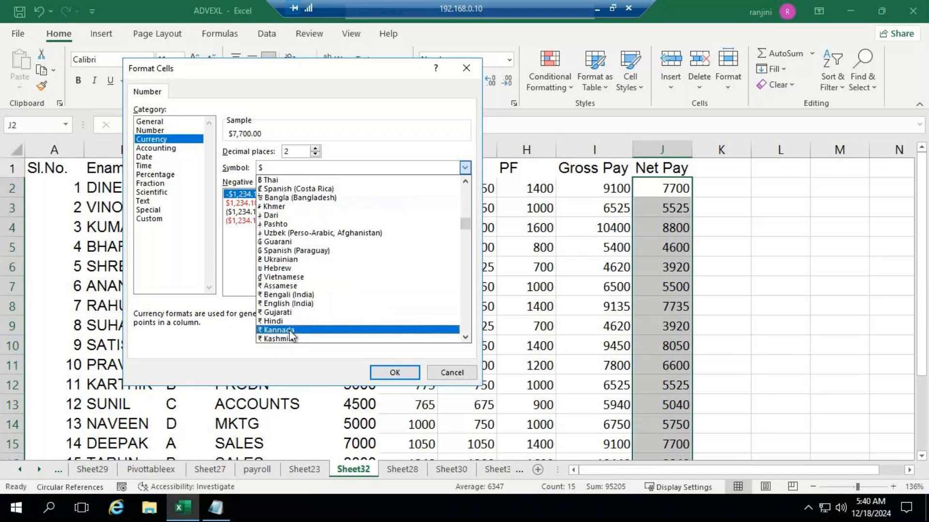
pyautogui.click(292, 330)
pyautogui.click(378, 373)
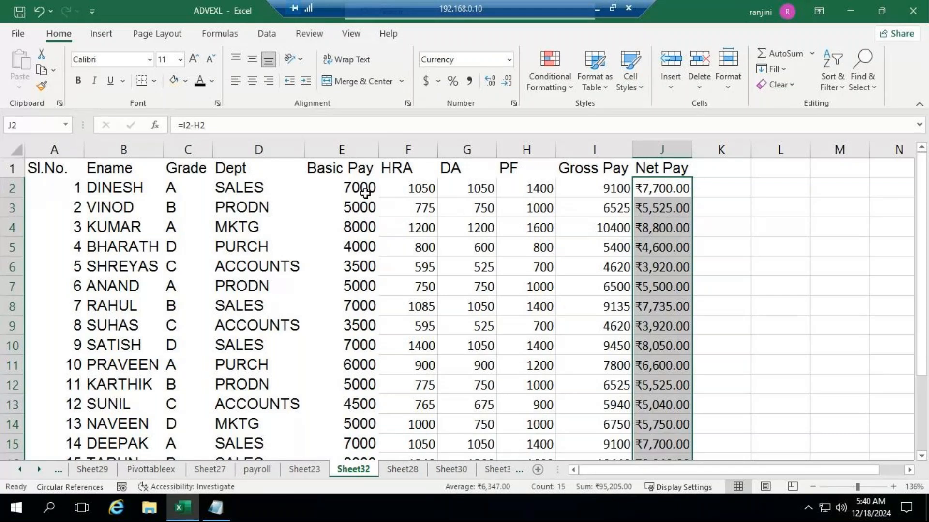
# - Format the Basic Pay through Gross Pay values in E2:I16 as Accounting with the ₹ Hindi symbol and two decimal places
pyautogui.moveTo(358, 182); pyautogui.dragTo(602, 407)
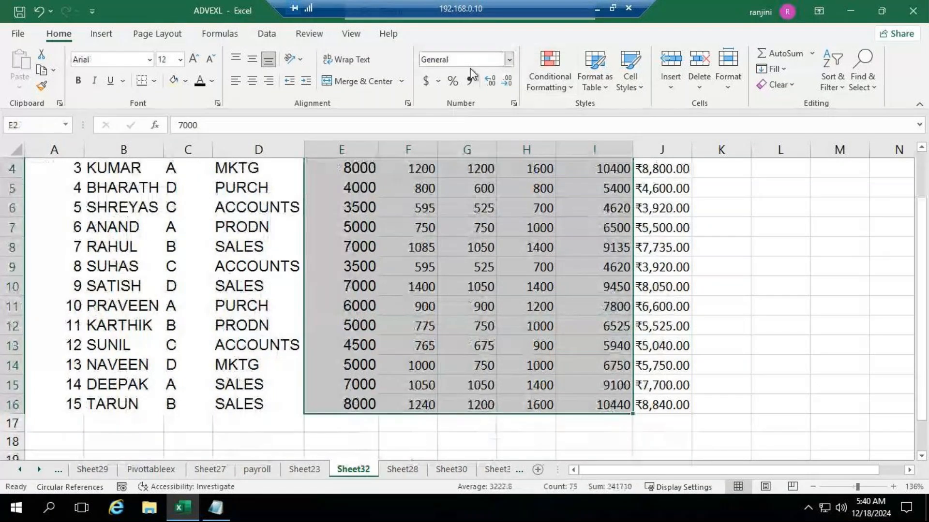
pyautogui.click(437, 81)
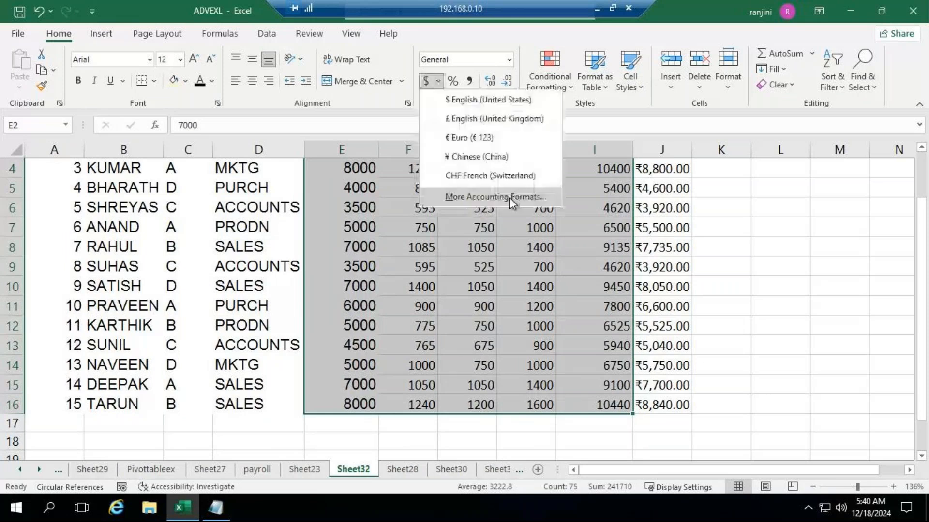
pyautogui.click(510, 197)
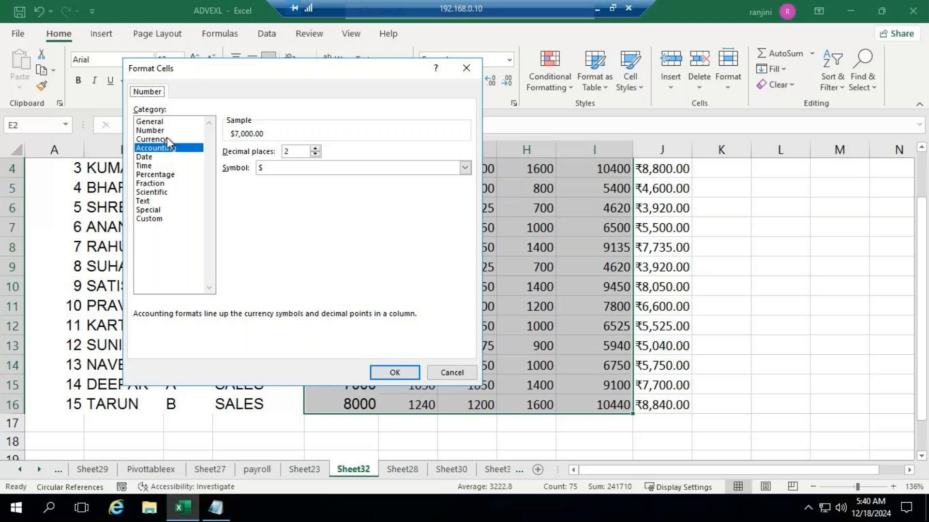
pyautogui.click(273, 169)
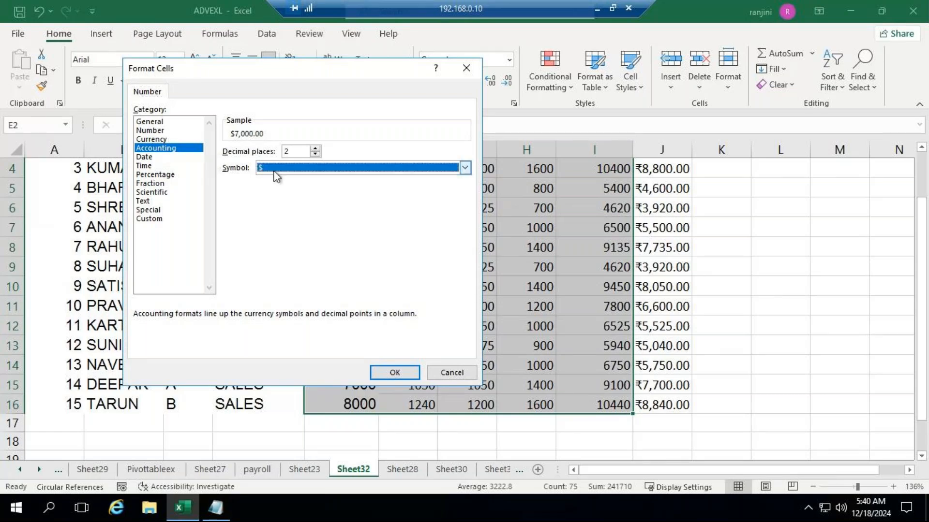
pyautogui.click(275, 173)
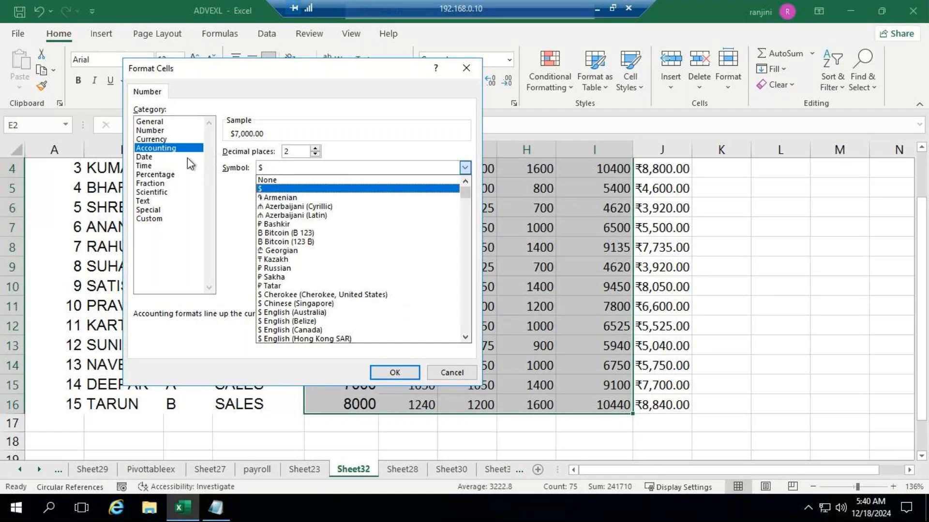
pyautogui.scroll(-8, 321, 328)
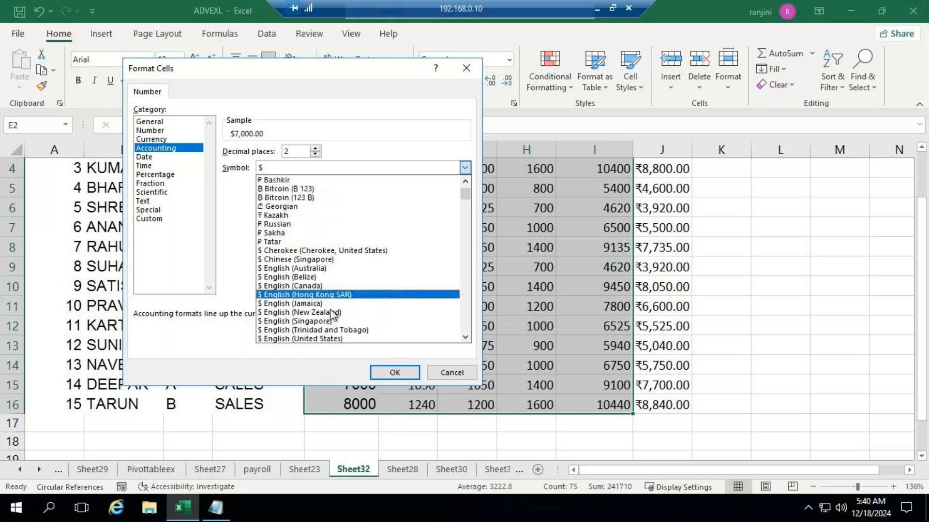
pyautogui.scroll(-12, 333, 312)
pyautogui.scroll(-7, 340, 312)
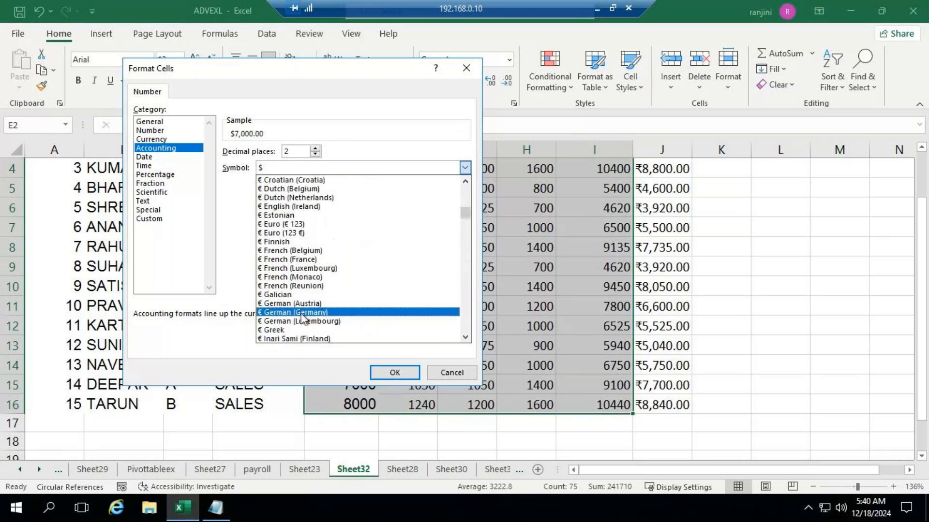
pyautogui.scroll(-12, 302, 317)
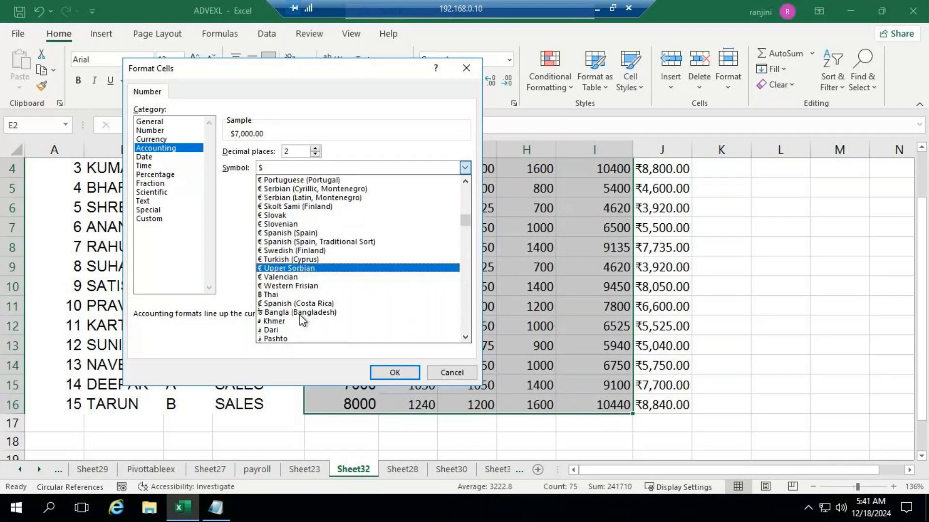
pyautogui.scroll(-1, 300, 314)
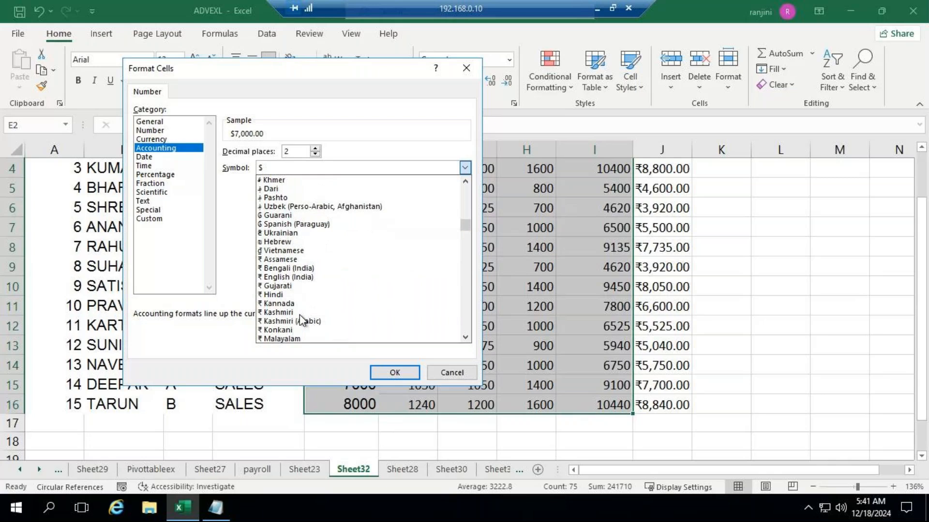
pyautogui.click(282, 295)
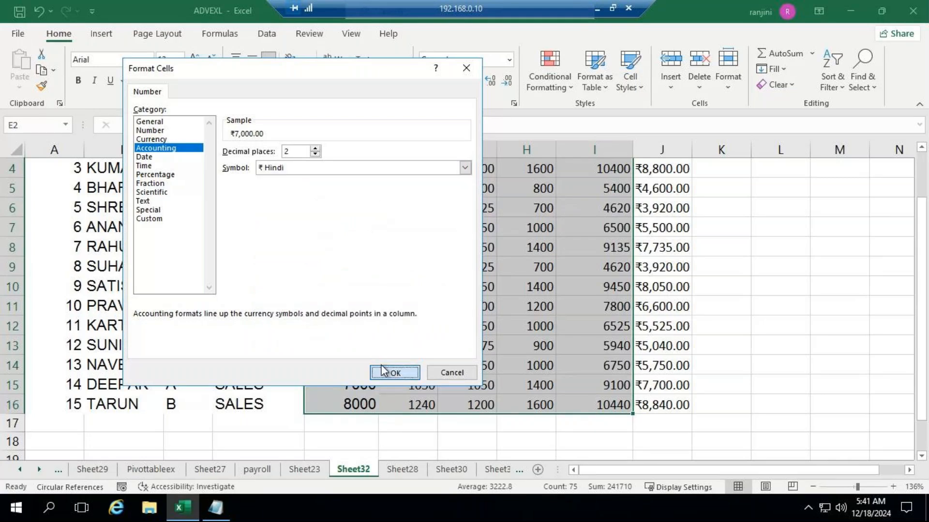
pyautogui.click(395, 372)
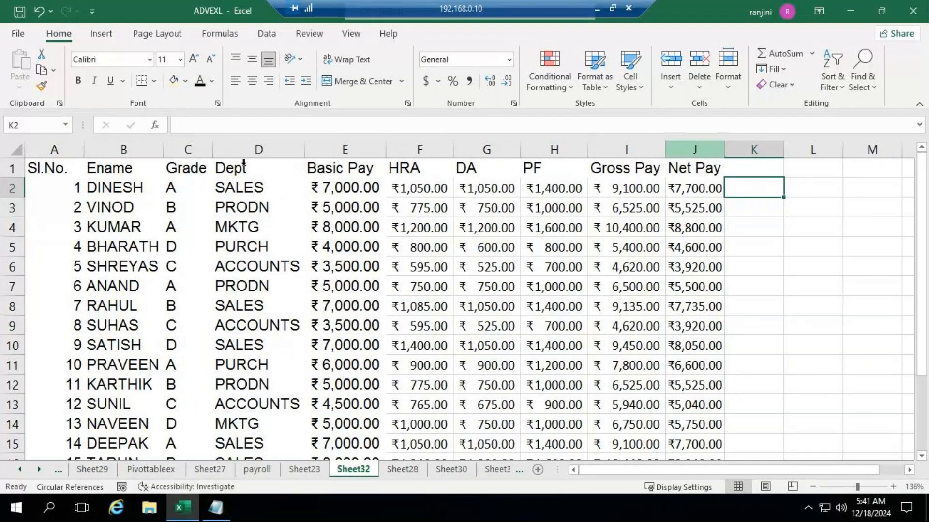
# - Recheck the payroll instructions in Notepad and set the font of the payroll table A1:J16 in Excel to Bodoni Bk BT
pyautogui.click(227, 510)
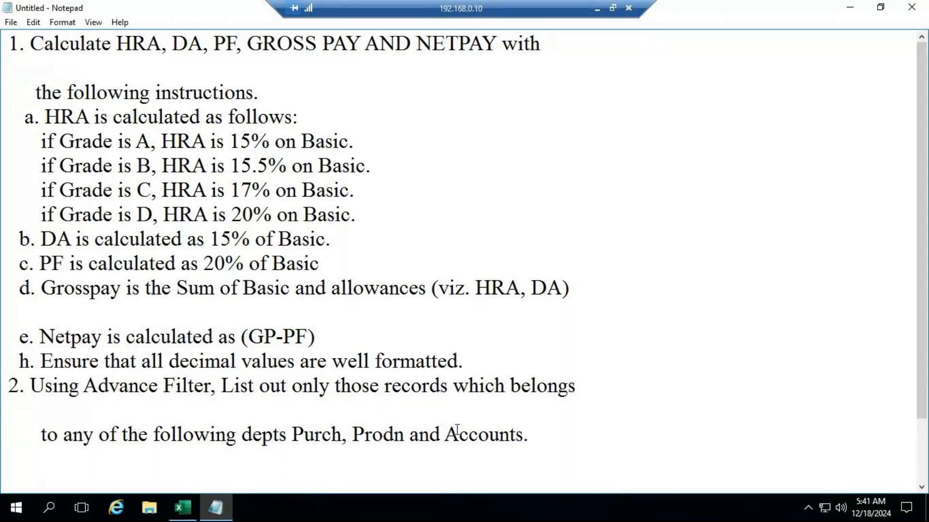
pyautogui.click(182, 509)
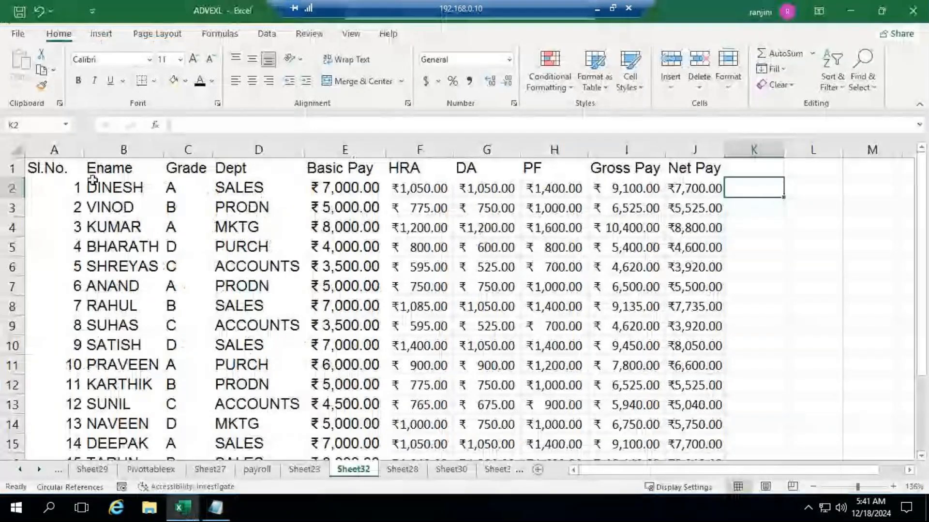
pyautogui.moveTo(63, 167); pyautogui.dragTo(696, 455)
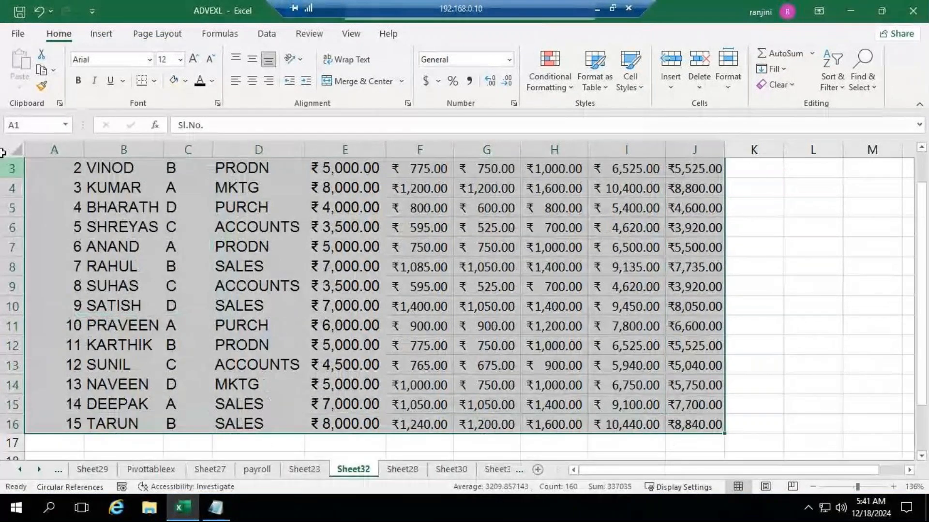
pyautogui.click(150, 60)
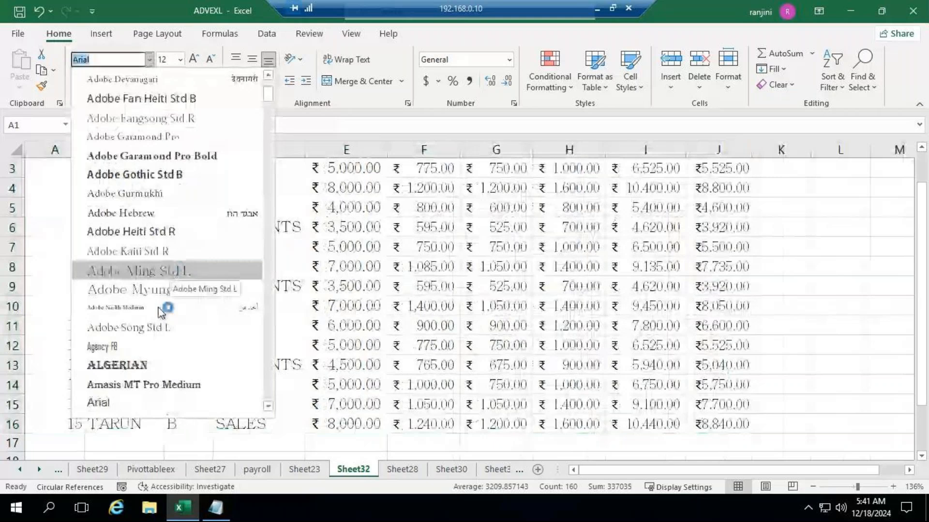
pyautogui.scroll(-3, 154, 358)
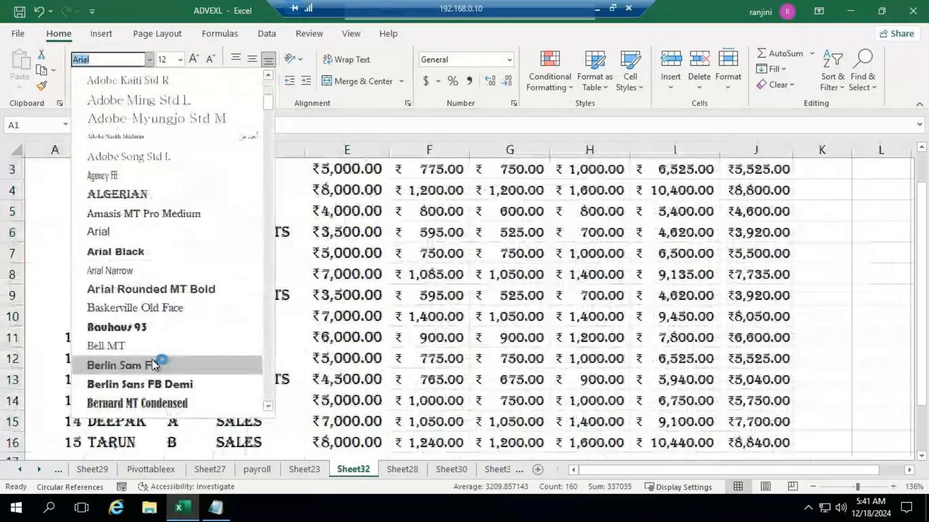
pyautogui.scroll(-3, 154, 368)
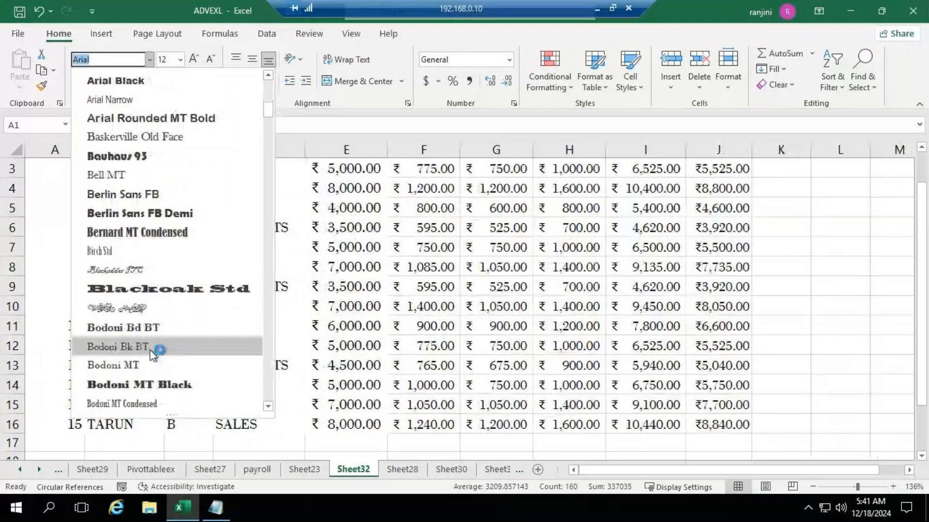
pyautogui.click(151, 349)
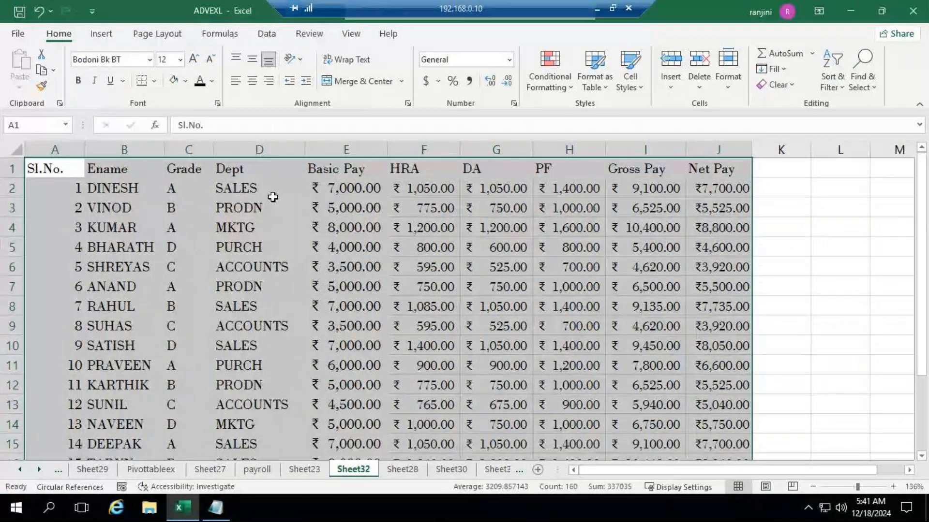
# - Fill the payroll table A1:J16 with the lightest gold theme colour and apply borders around all of its cells
pyautogui.click(185, 81)
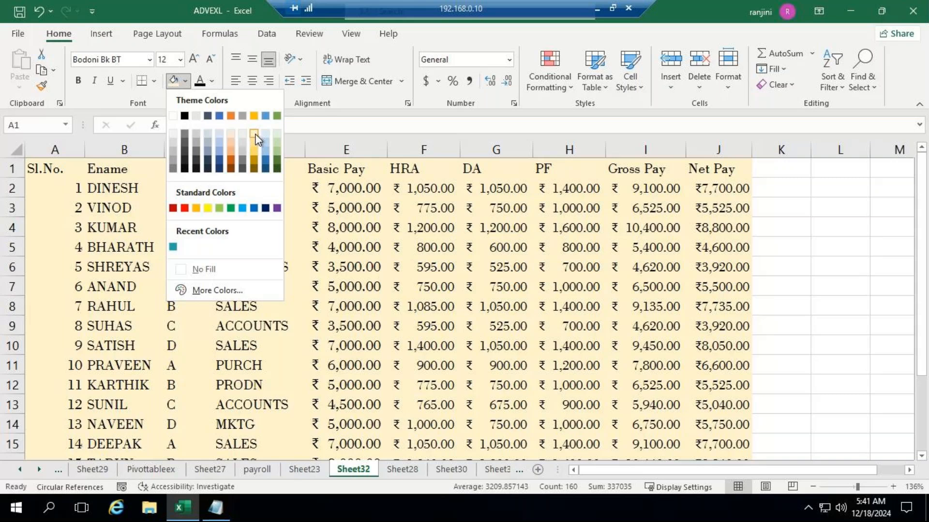
pyautogui.click(254, 136)
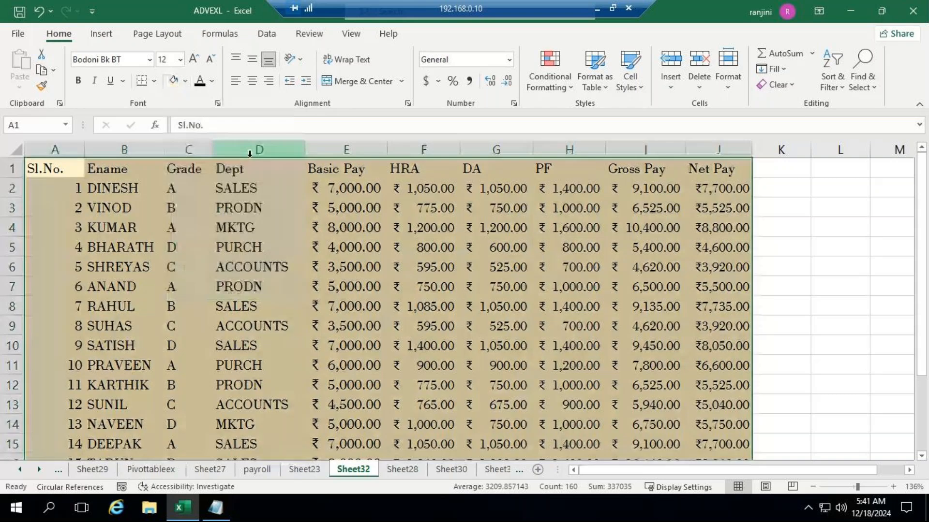
pyautogui.click(156, 81)
pyautogui.click(155, 216)
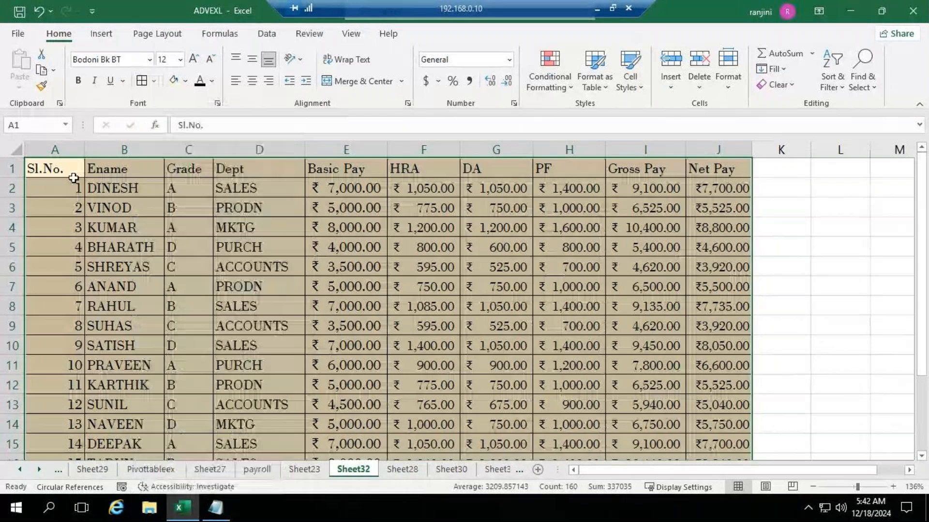
# - Fill the header row cells A1:J1 with black
pyautogui.click(72, 173)
pyautogui.moveTo(145, 168); pyautogui.dragTo(720, 168)
pyautogui.click(186, 80)
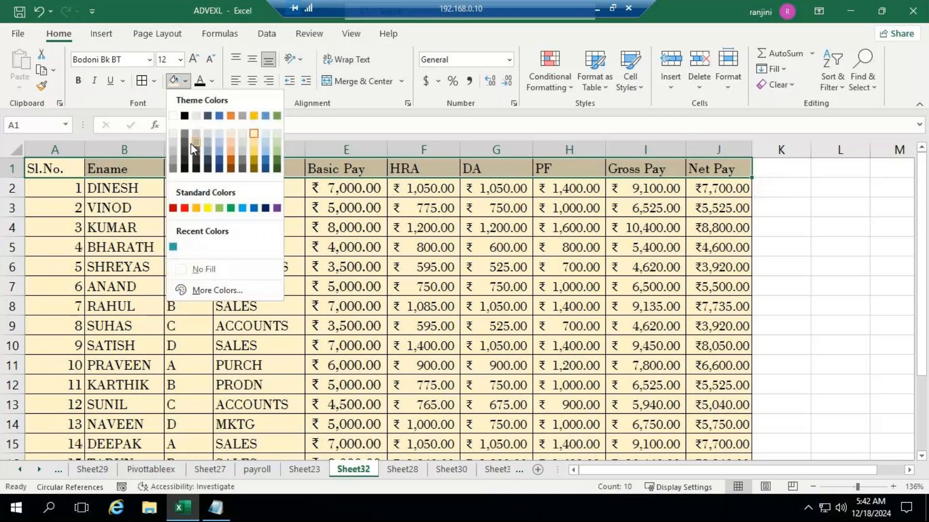
pyautogui.click(184, 116)
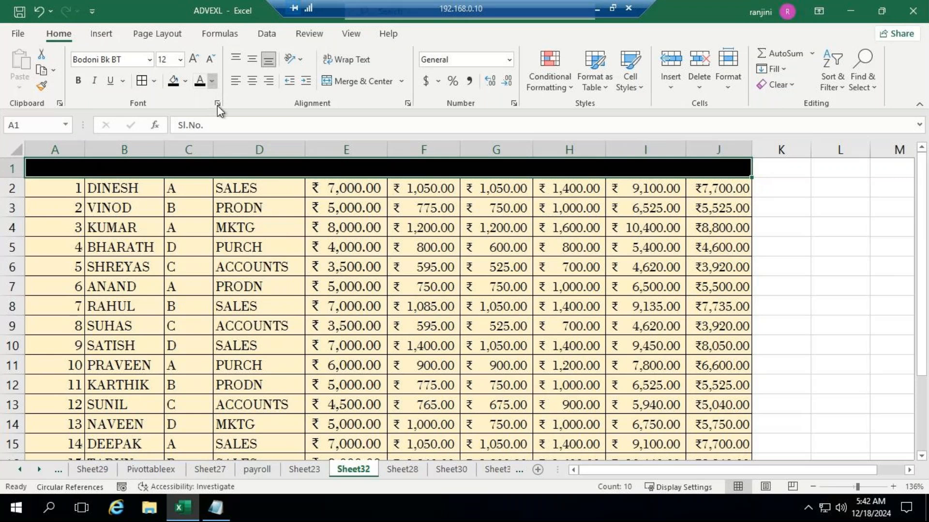
# - Set the font colour of the header row A1:J1 to the lightest grey theme colour
pyautogui.click(210, 81)
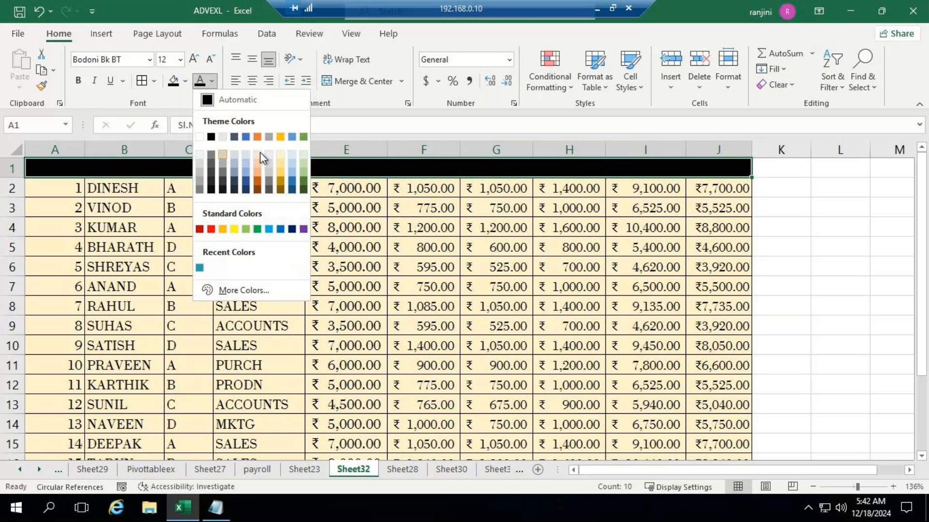
pyautogui.click(269, 155)
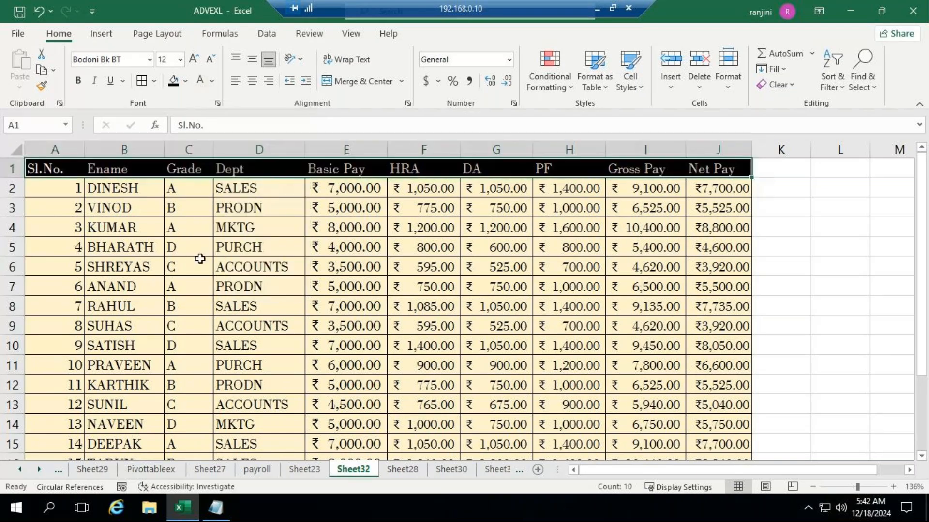
pyautogui.scroll(-1, 174, 377)
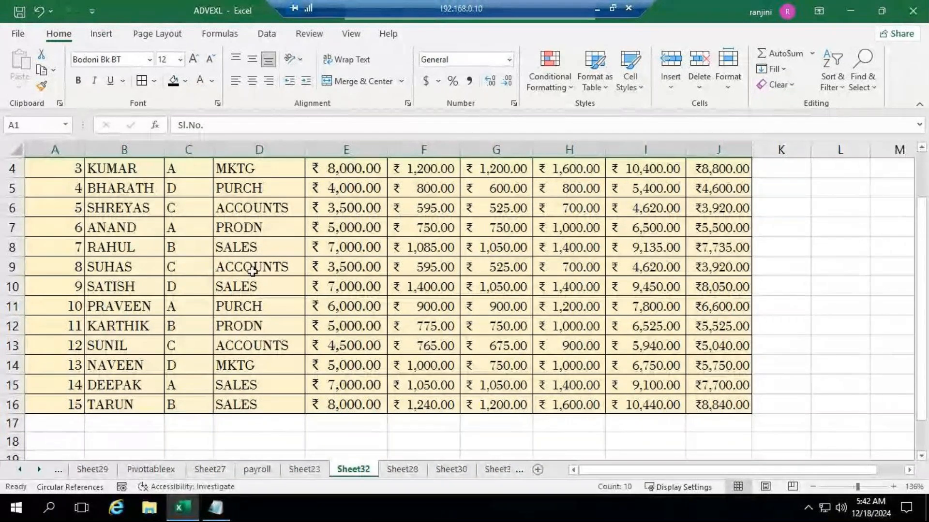
pyautogui.scroll(1, 252, 272)
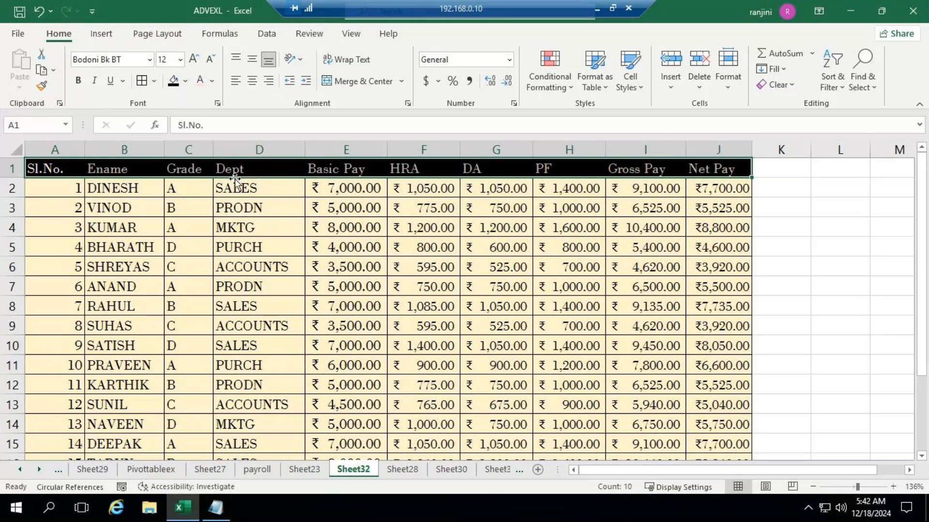
# - Enter a filter criterion below the payroll table, with the heading Dept in A19 and PRODN in A20
pyautogui.scroll(-5, 207, 325)
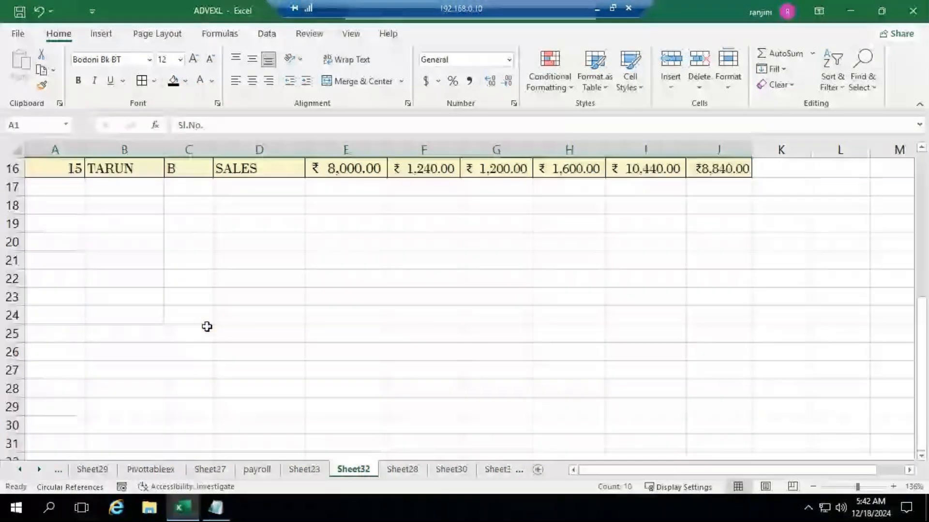
pyautogui.click(71, 228)
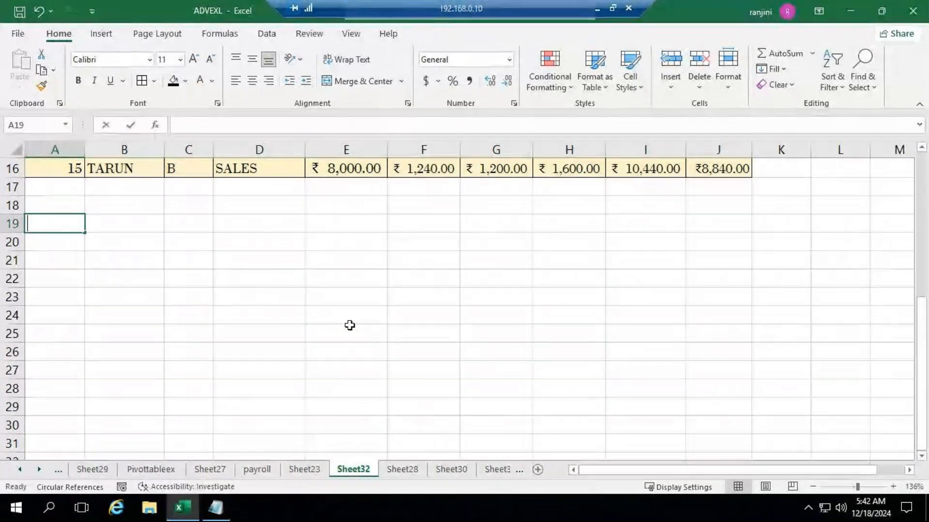
pyautogui.write('dEPT')
pyautogui.press('BackSpace')
pyautogui.press('BackSpace')
pyautogui.press('BackSpace')
pyautogui.press('BackSpace')
pyautogui.write('DEPT')
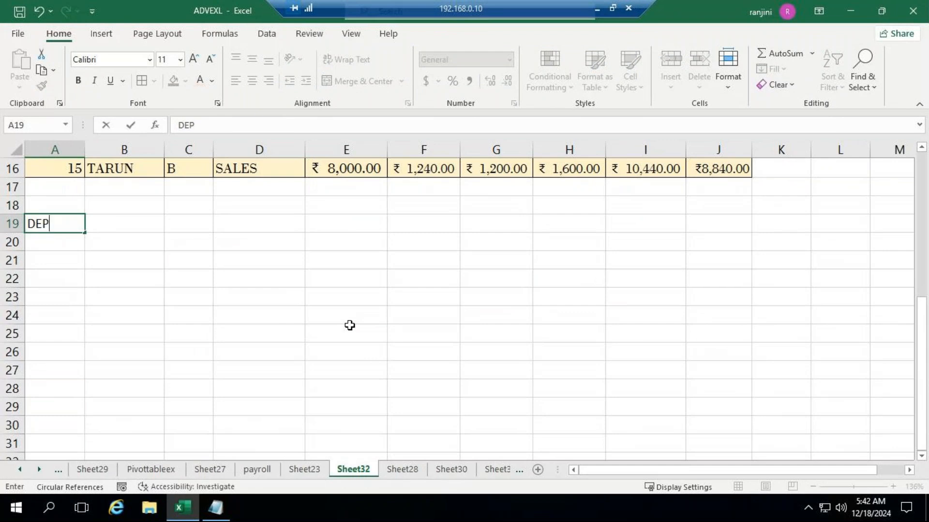
pyautogui.press('BackSpace')
pyautogui.press('BackSpace')
pyautogui.press('BackSpace')
pyautogui.press('BackSpace')
pyautogui.write('Dept')
pyautogui.press('Return')
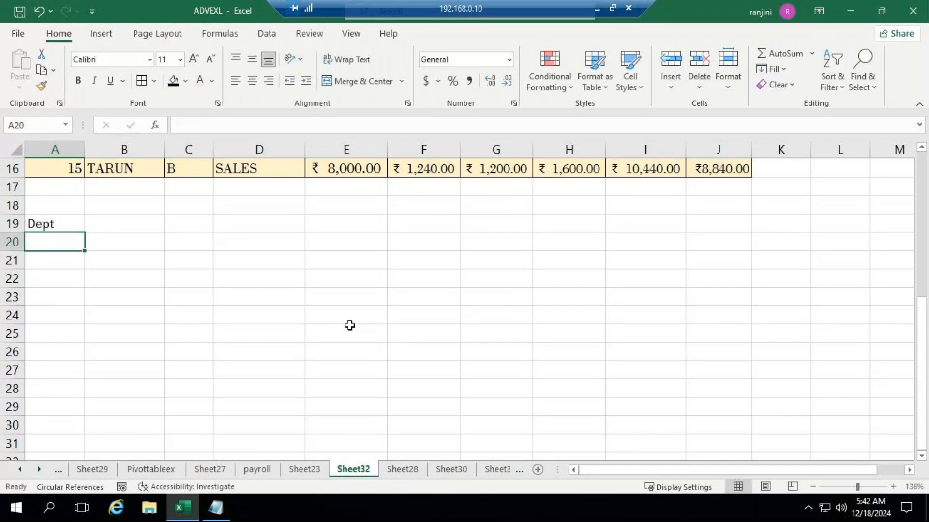
pyautogui.write('PRODN')
pyautogui.hotkey('ctrl', 'Return')
pyautogui.press('Return')
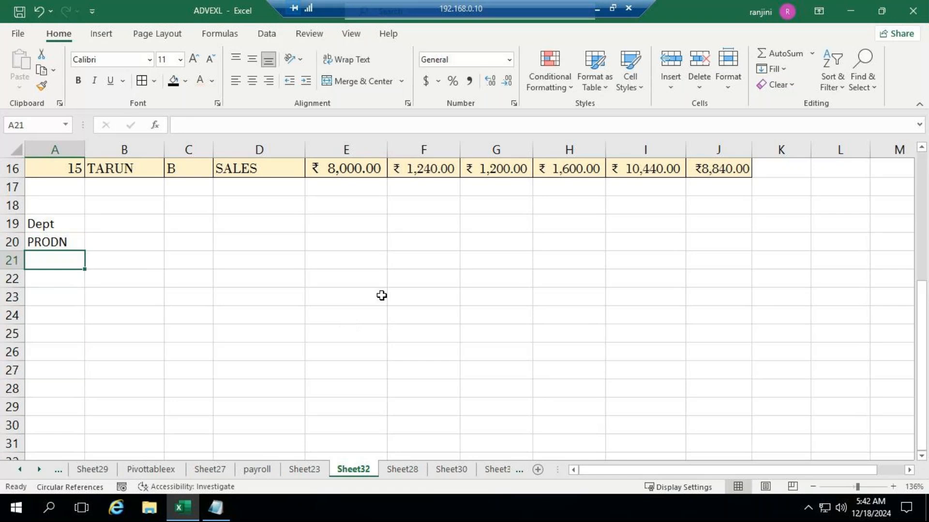
# - Start an Advanced Filter with the whole payroll table A1:J16 as the list range
pyautogui.scroll(5, 381, 295)
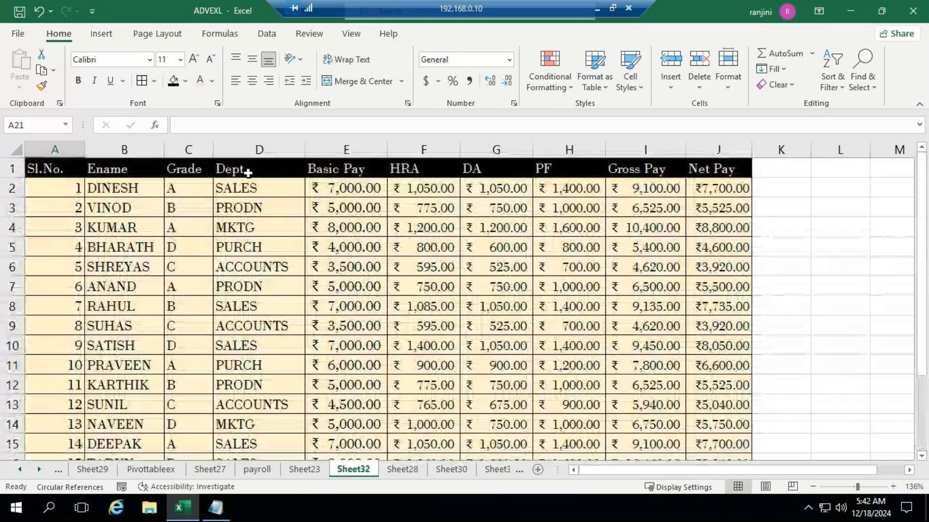
pyautogui.scroll(-10, 130, 246)
pyautogui.scroll(4, 135, 247)
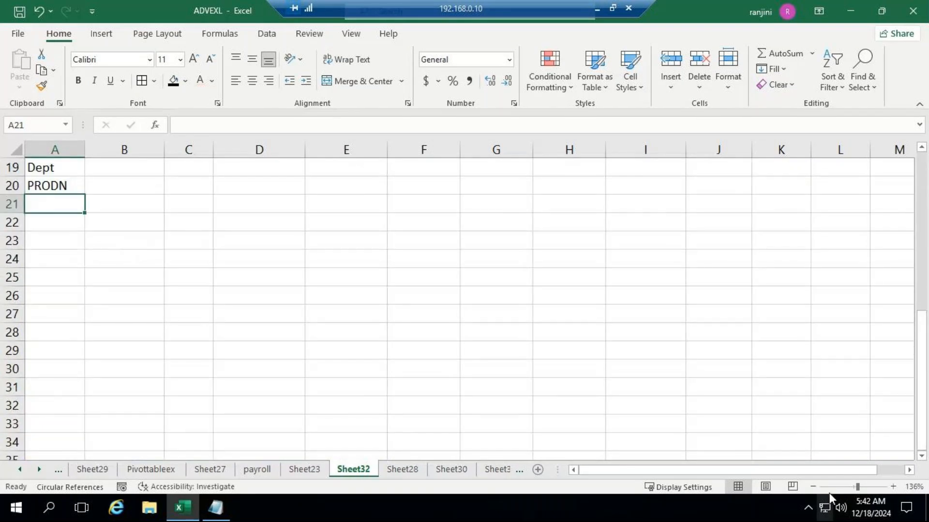
pyautogui.click(850, 488)
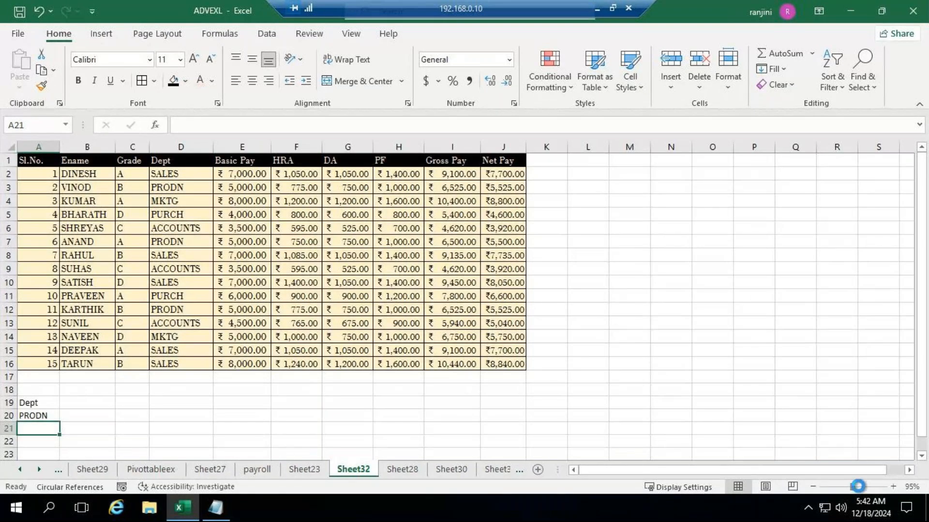
pyautogui.click(857, 487)
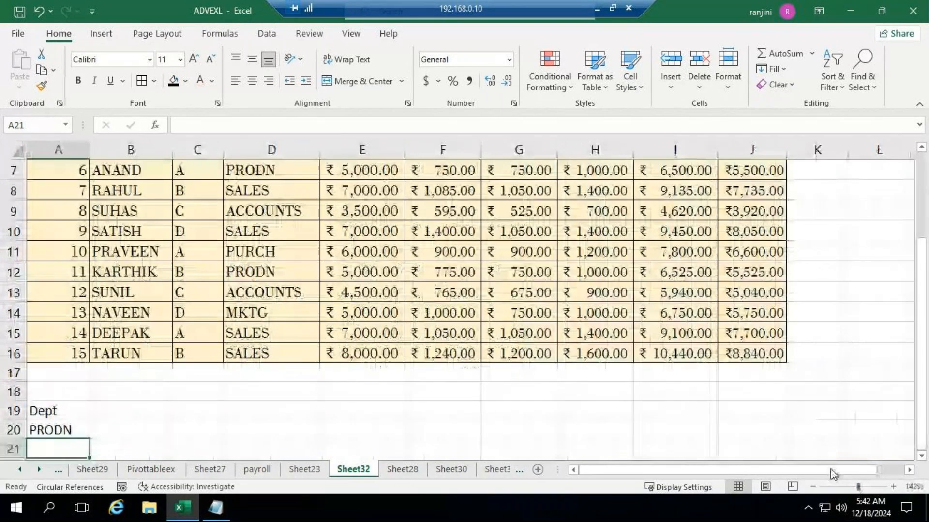
pyautogui.click(855, 487)
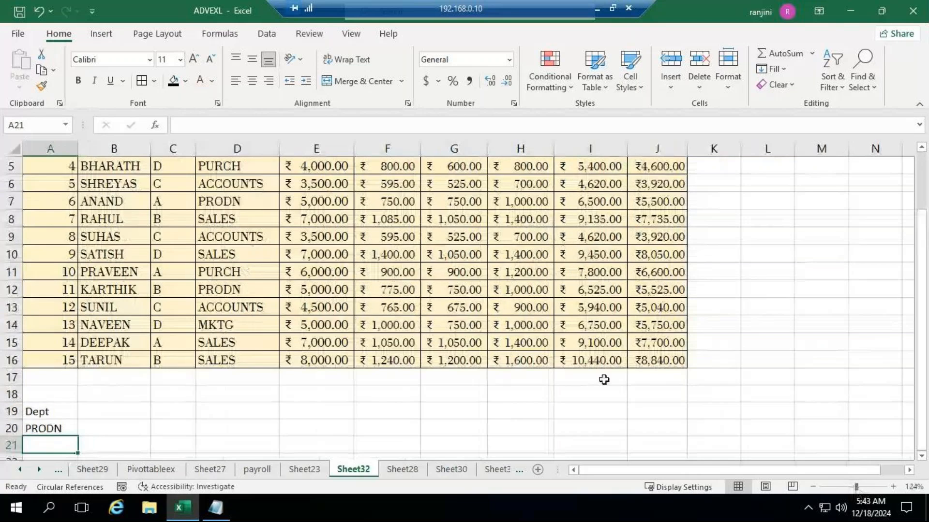
pyautogui.scroll(2, 603, 380)
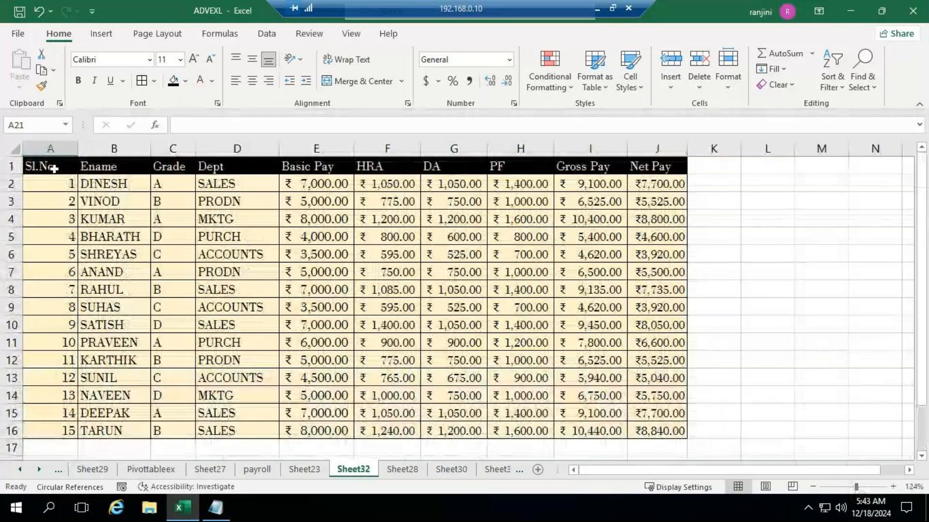
pyautogui.click(53, 169)
pyautogui.moveTo(59, 175); pyautogui.dragTo(660, 433)
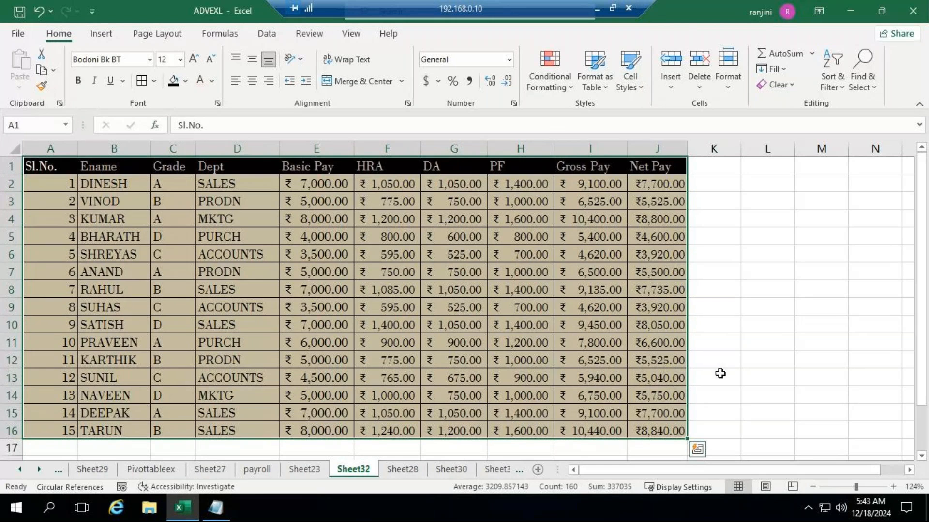
pyautogui.scroll(-3, 757, 340)
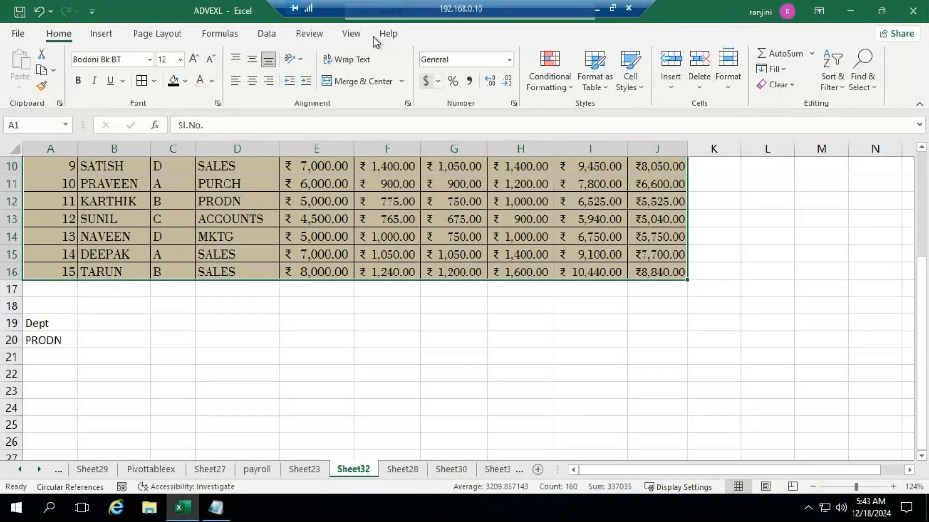
pyautogui.click(268, 34)
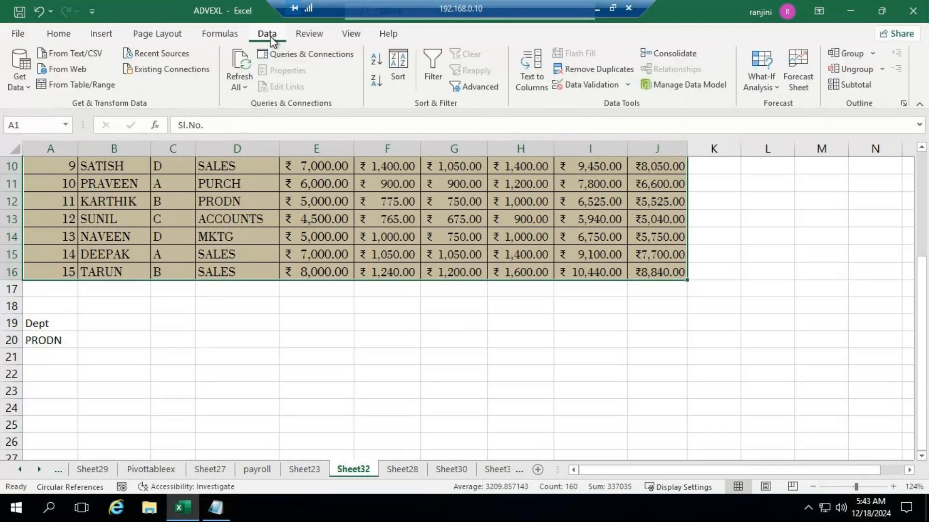
pyautogui.click(487, 88)
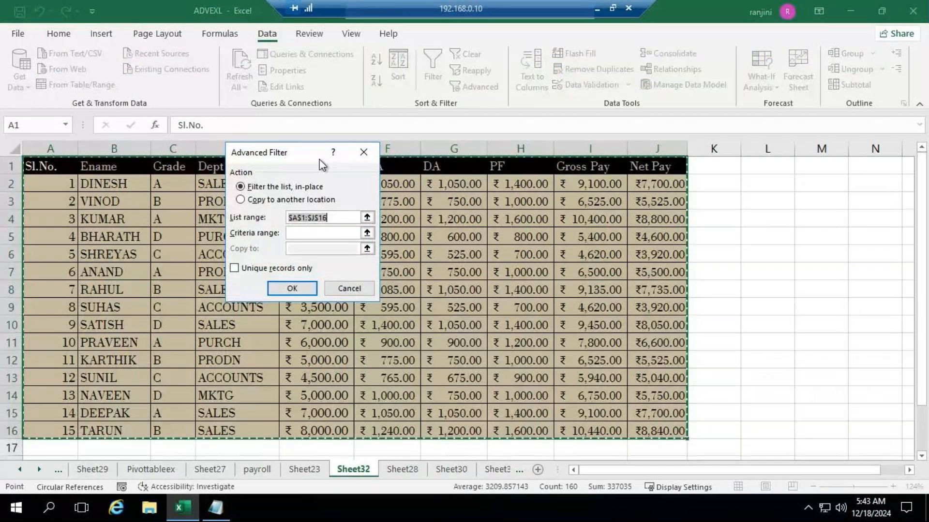
pyautogui.moveTo(320, 162); pyautogui.dragTo(479, 105)
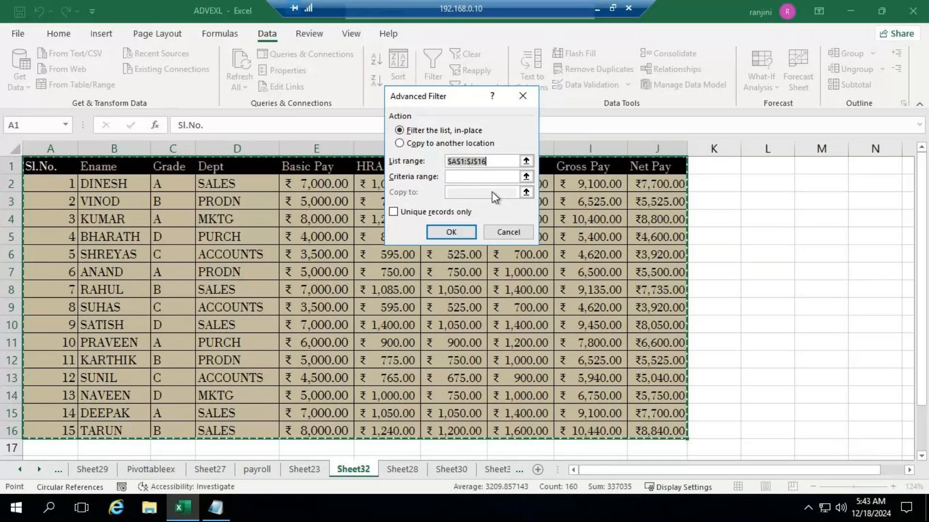
# - Filter the list to another location using criteria range A19:A20 and copy the matching records to A21
pyautogui.click(400, 144)
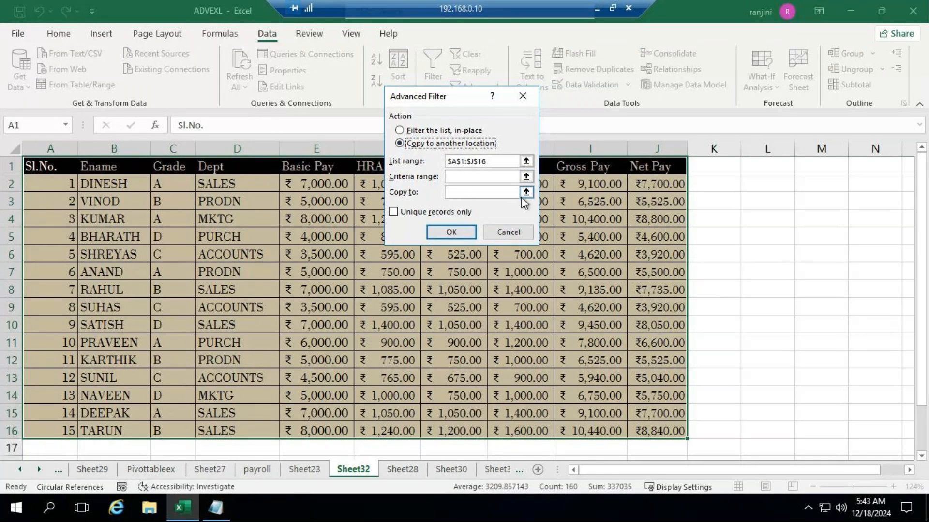
pyautogui.click(454, 177)
pyautogui.scroll(-1, 918, 245)
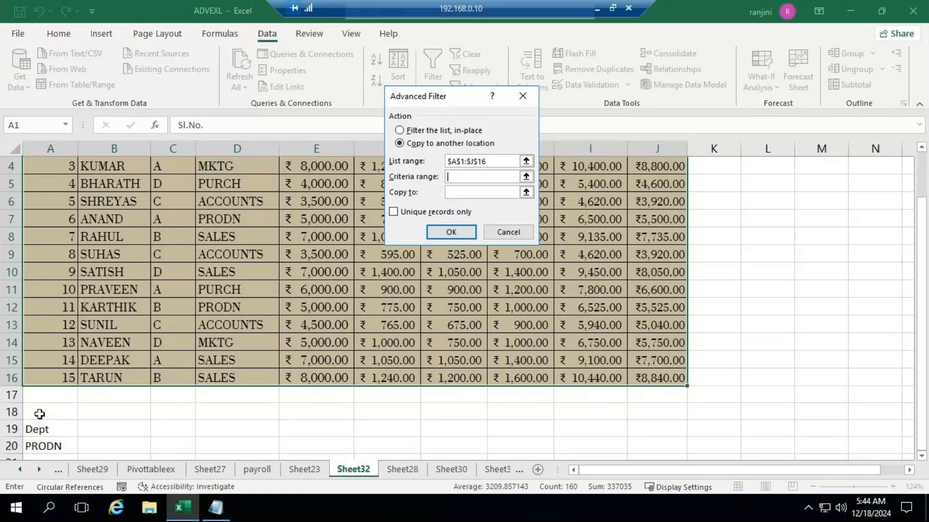
pyautogui.moveTo(39, 429); pyautogui.dragTo(38, 445)
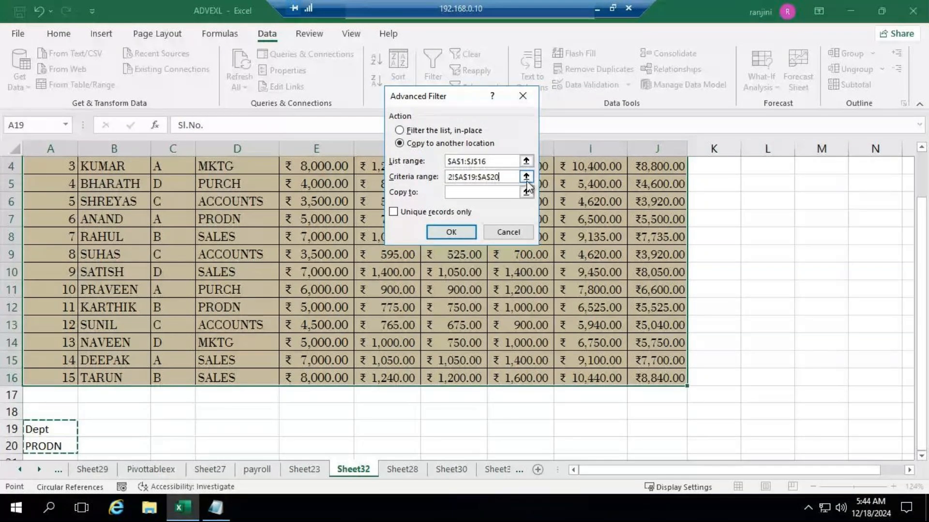
pyautogui.click(449, 193)
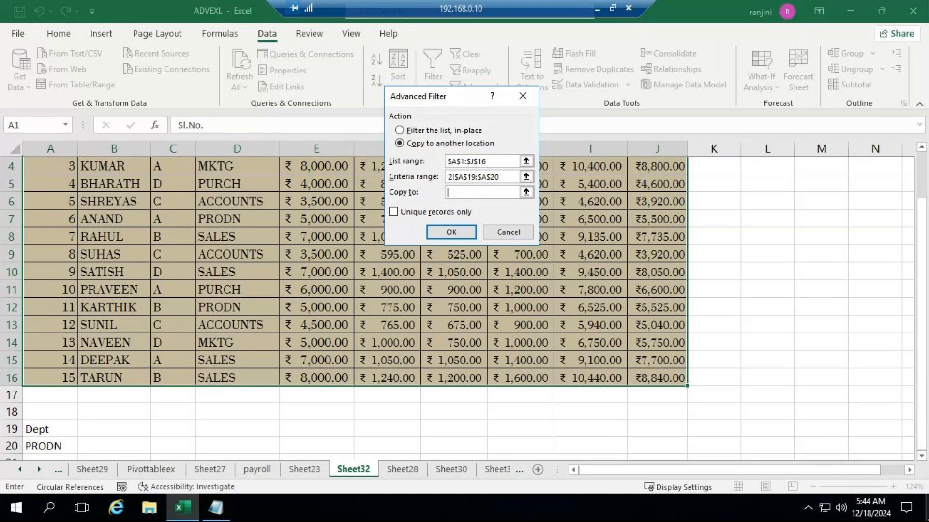
pyautogui.click(921, 457)
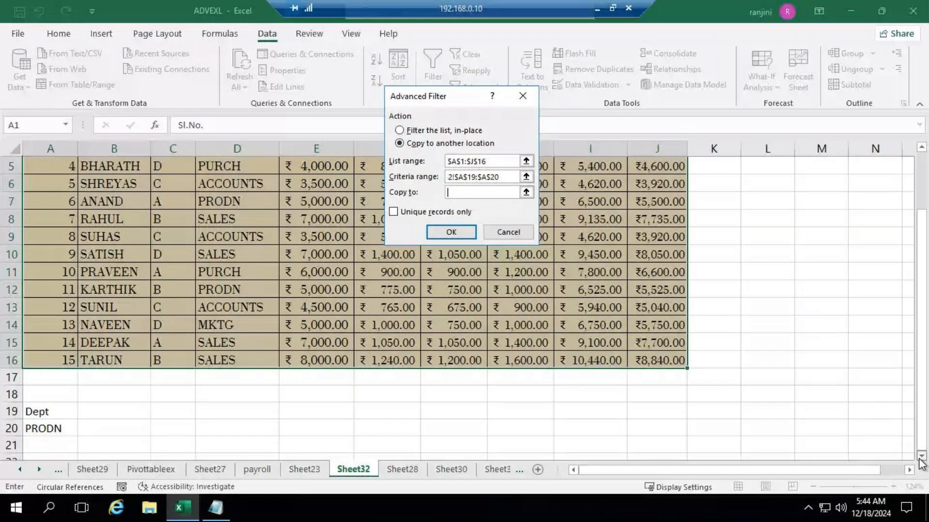
pyautogui.click(920, 456)
pyautogui.click(51, 428)
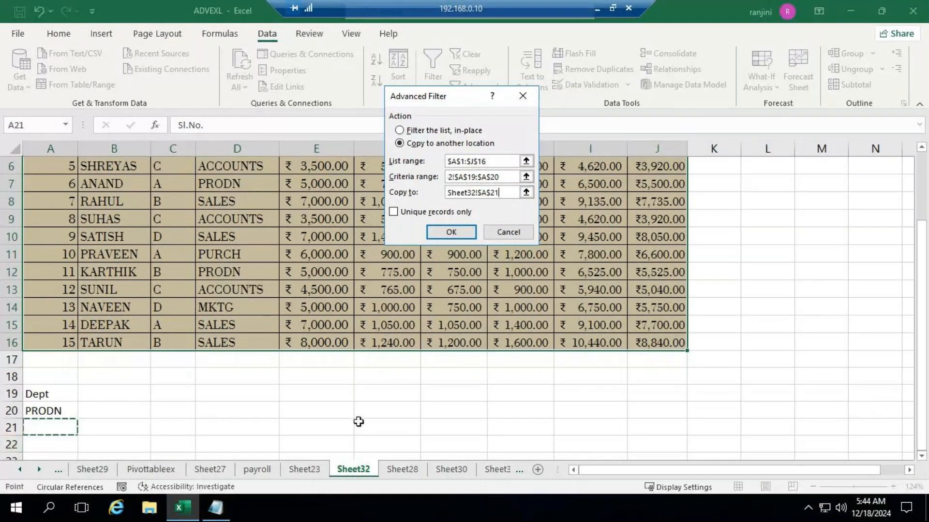
pyautogui.click(451, 233)
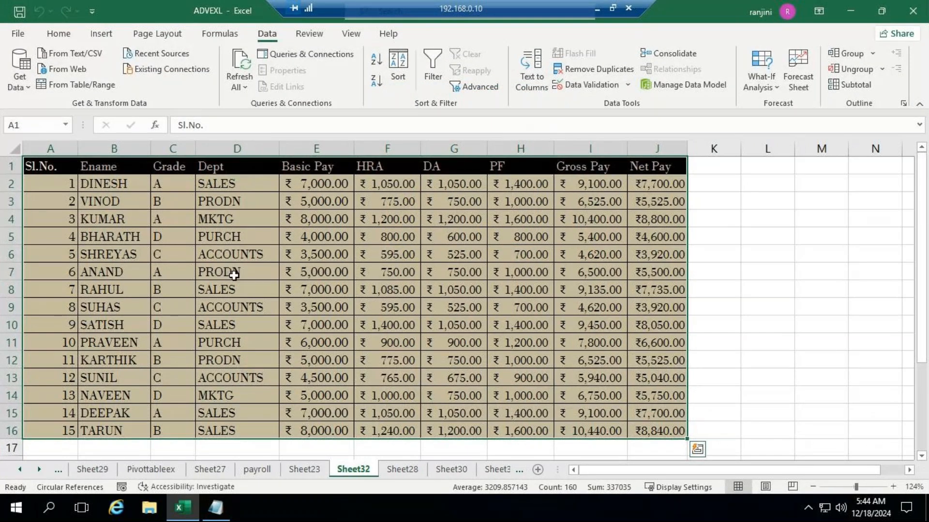
# - Enter a second criterion below the extracted PRODN records, with the heading Dept in A27 and ACCOUNTS in A28
pyautogui.scroll(-4, 234, 276)
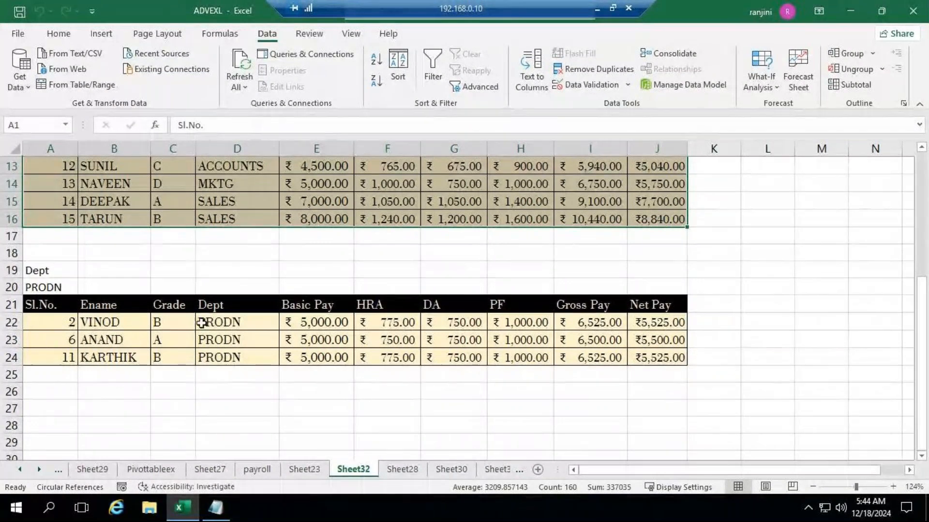
pyautogui.click(53, 403)
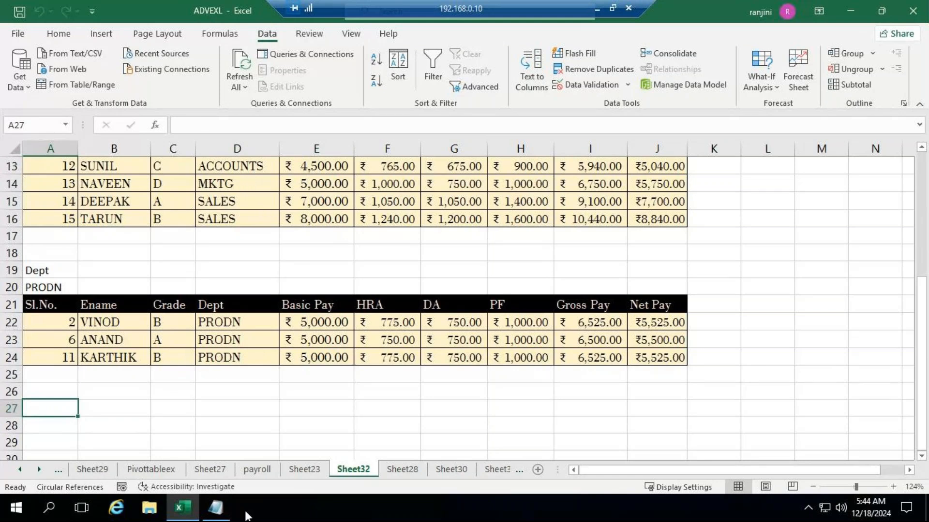
pyautogui.press('F2')
pyautogui.write('d')
pyautogui.press('BackSpace')
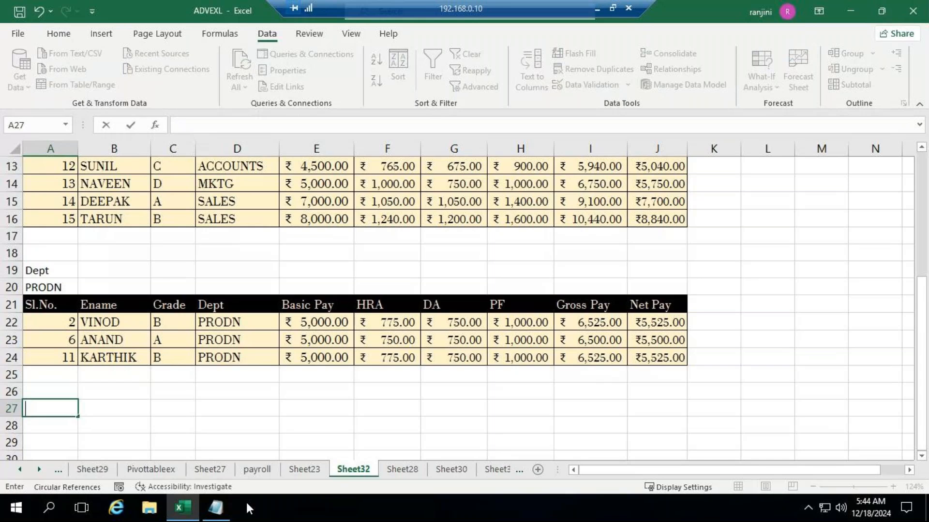
pyautogui.write('Dept')
pyautogui.press('Return')
pyautogui.write('Acc')
pyautogui.press('BackSpace')
pyautogui.press('BackSpace')
pyautogui.write('CCOUNTS')
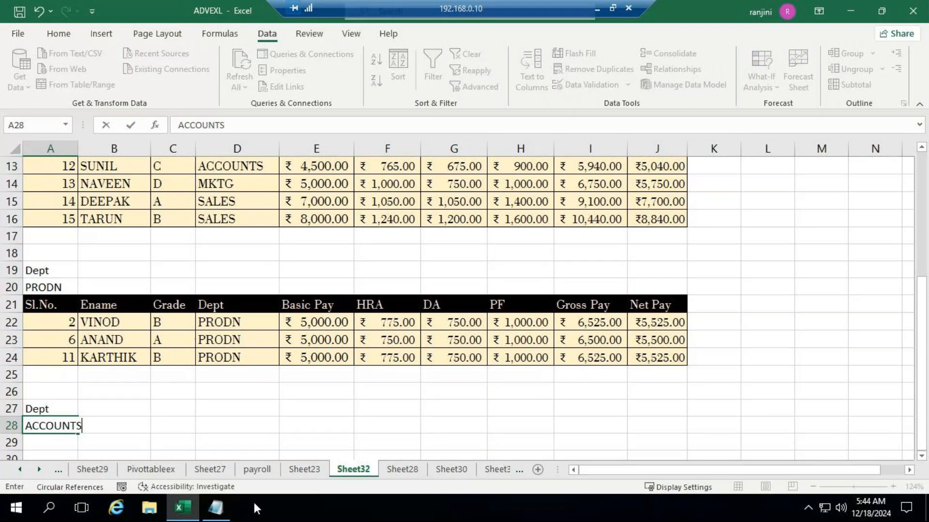
pyautogui.click(196, 390)
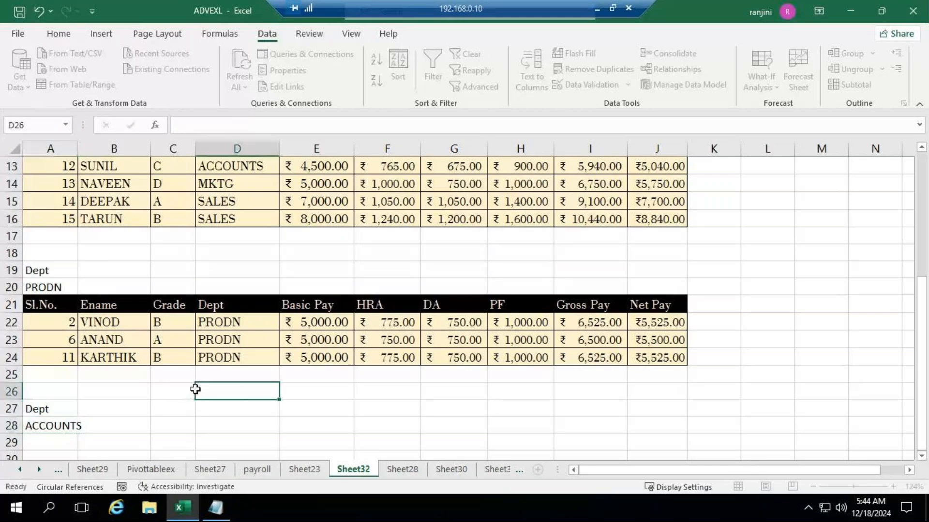
# - Start an Advanced Filter on the payroll table A1:J16, set to copy the results to another location
pyautogui.scroll(4, 191, 352)
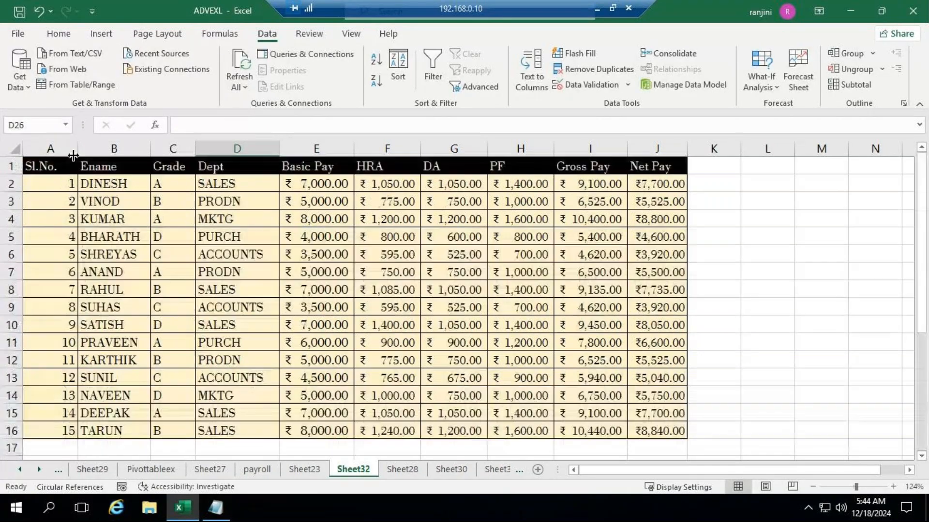
pyautogui.click(69, 165)
pyautogui.moveTo(51, 166); pyautogui.dragTo(668, 431)
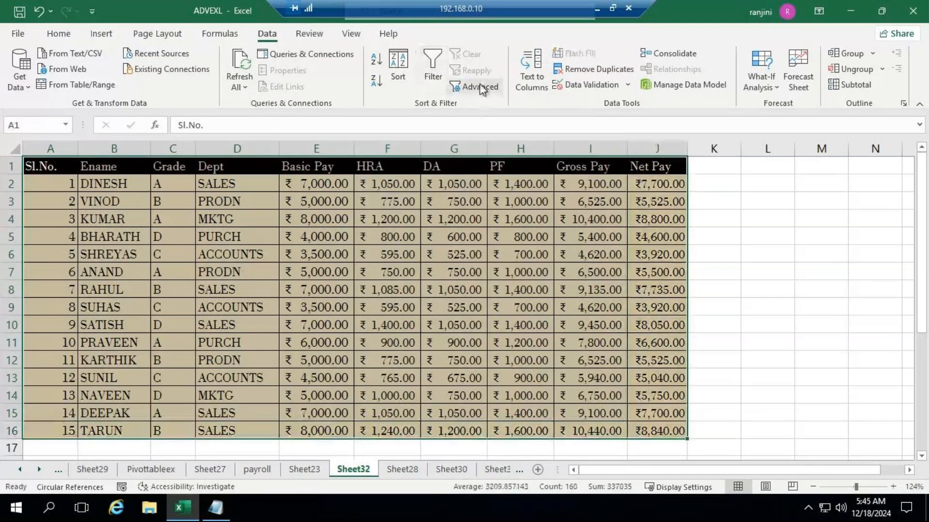
pyautogui.click(480, 87)
pyautogui.click(399, 144)
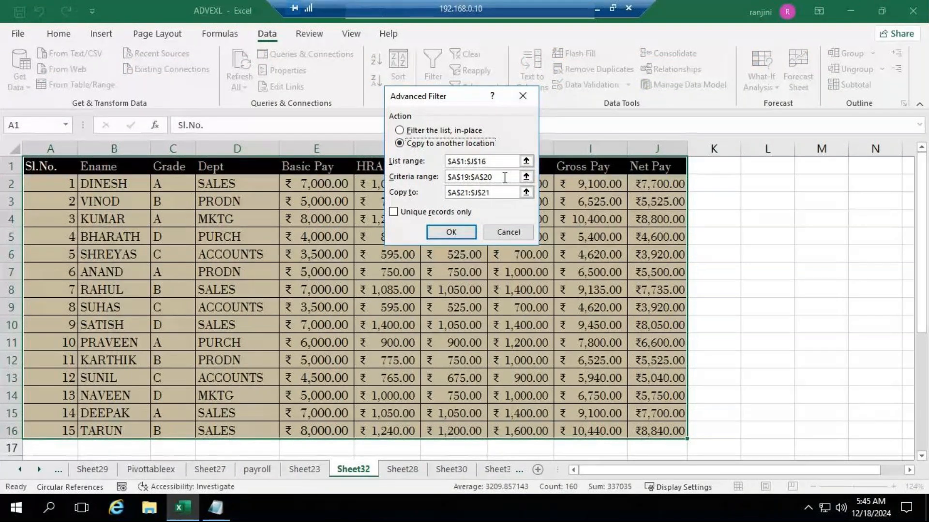
# - Run the filter with criteria range A27:A28 and copy the matching ACCOUNTS records to A29
pyautogui.moveTo(504, 178); pyautogui.dragTo(417, 176)
pyautogui.moveTo(921, 308); pyautogui.dragTo(928, 459)
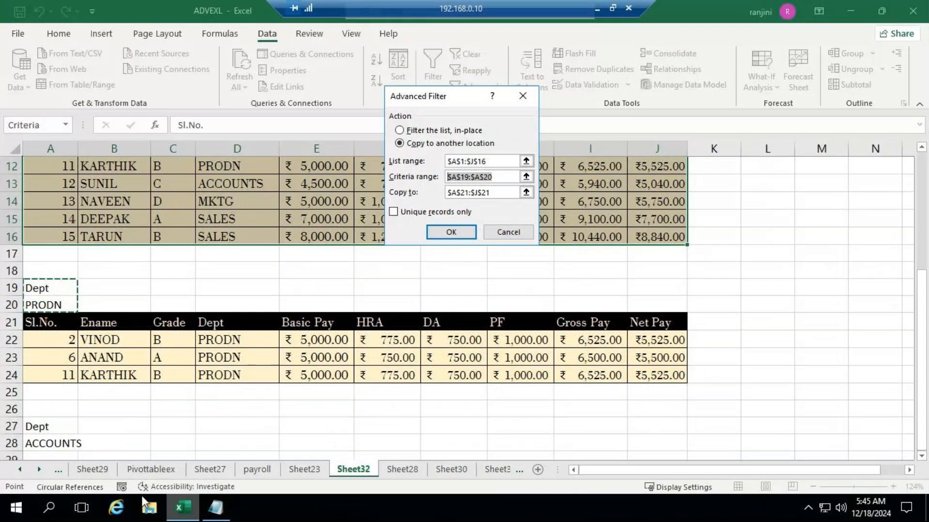
pyautogui.moveTo(48, 426); pyautogui.dragTo(49, 444)
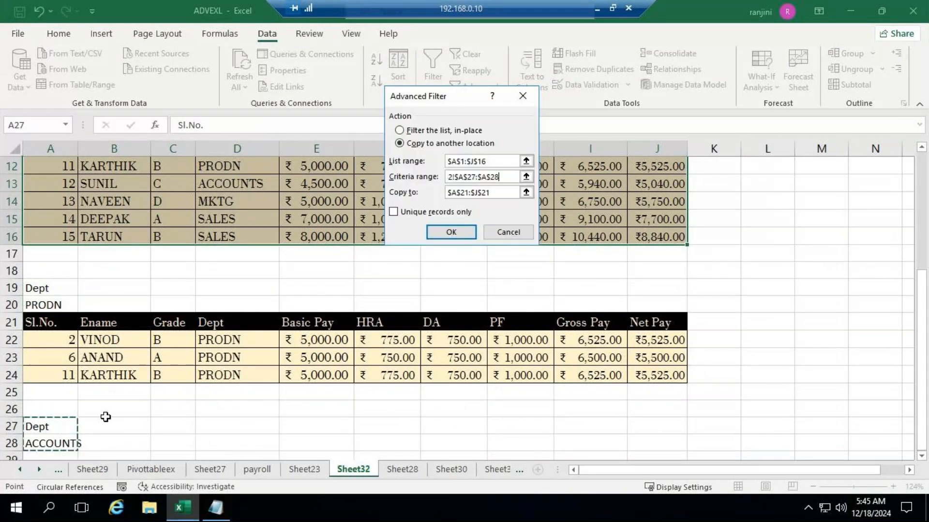
pyautogui.press('Tab')
pyautogui.moveTo(375, 193); pyautogui.dragTo(330, 205)
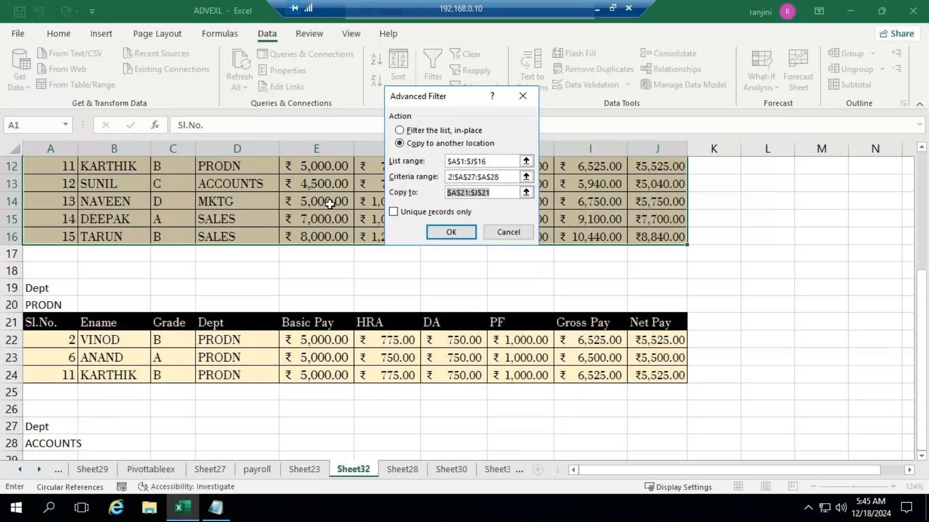
pyautogui.click(58, 453)
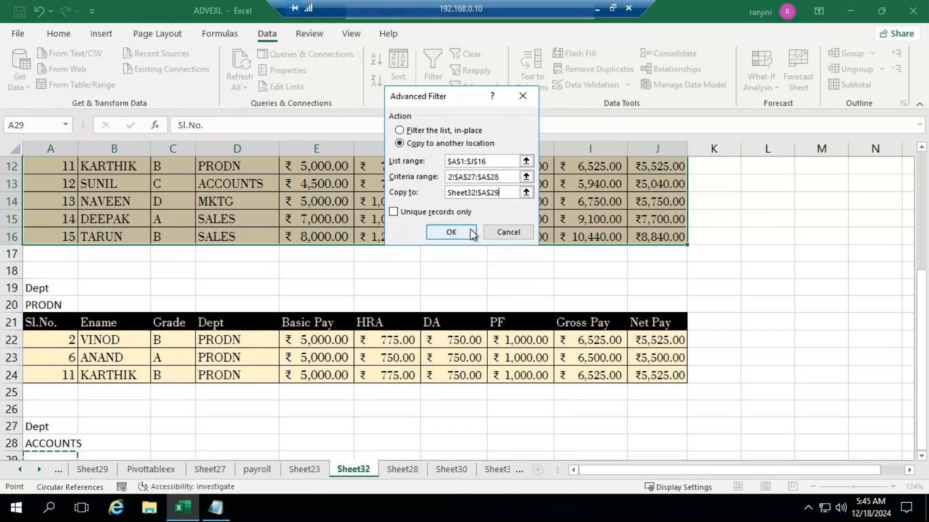
pyautogui.click(451, 233)
# - Review the extracted PRODN and ACCOUNTS records on the sheet and check them against the Advanced Filter instruction in Notepad
pyautogui.scroll(2, 365, 251)
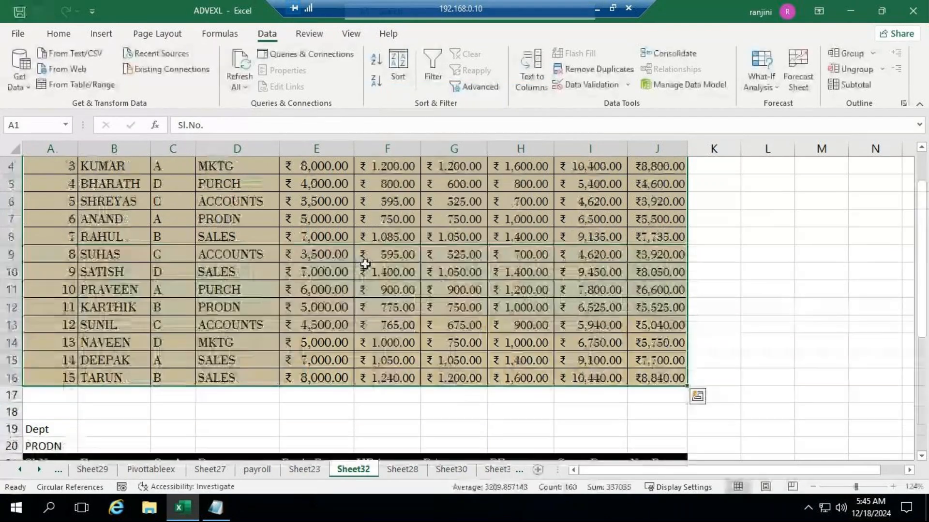
pyautogui.scroll(-3, 365, 261)
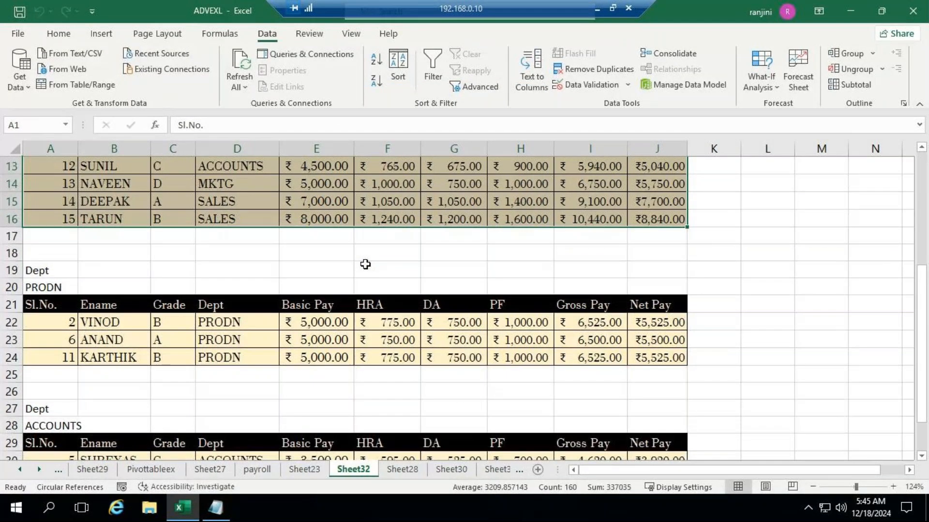
pyautogui.scroll(-5, 365, 264)
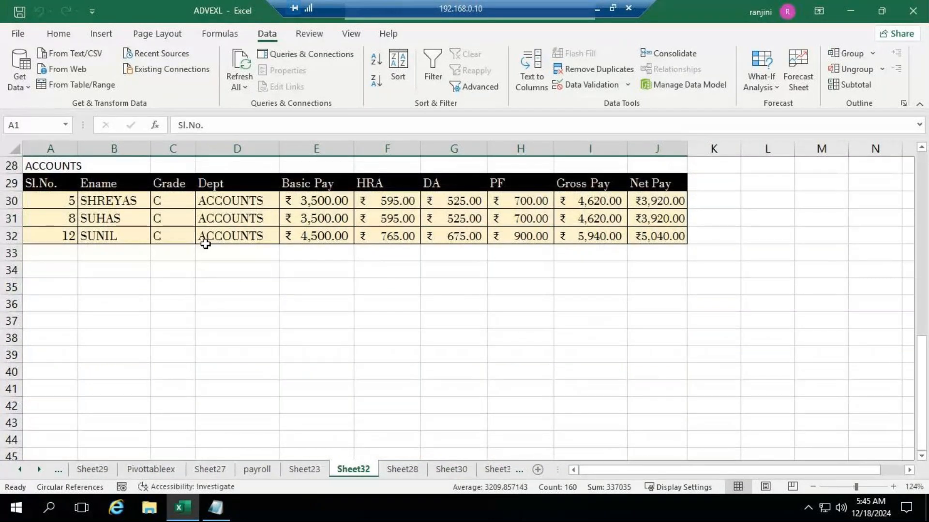
pyautogui.scroll(1, 410, 252)
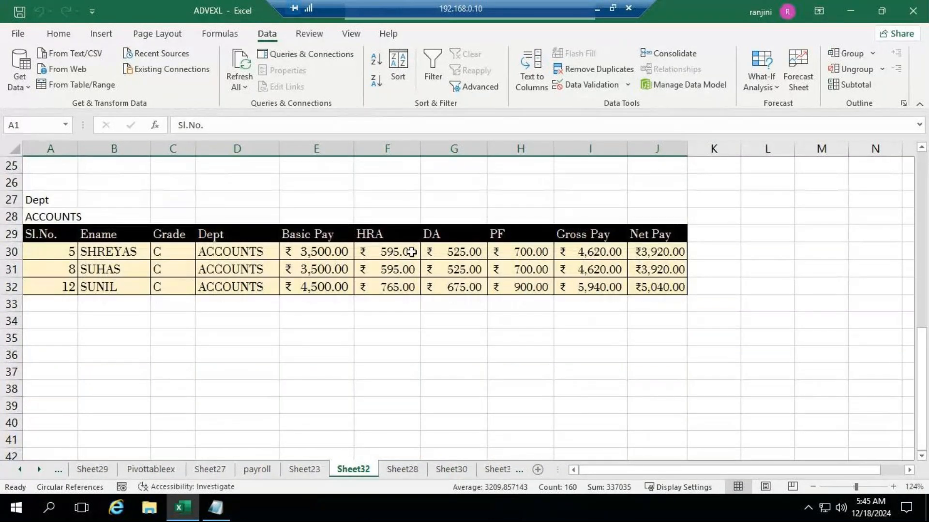
pyautogui.scroll(4, 410, 252)
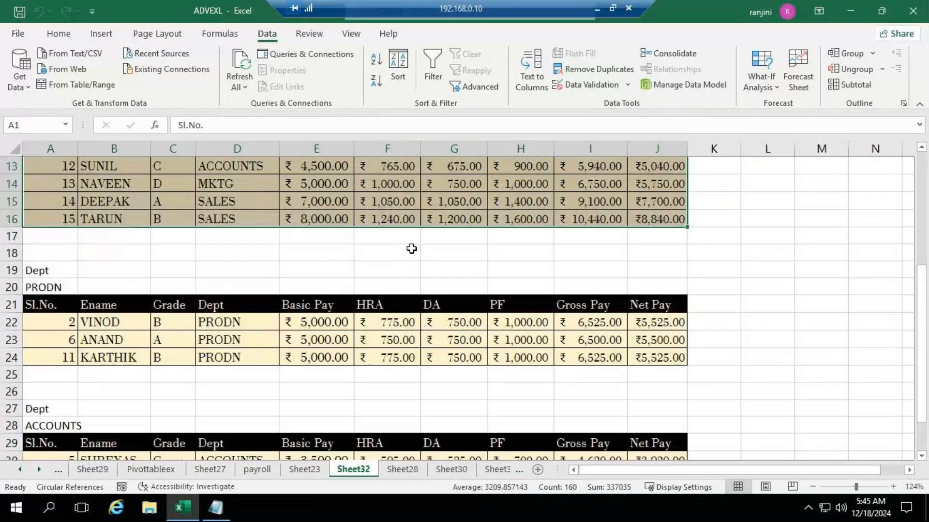
pyautogui.scroll(4, 411, 248)
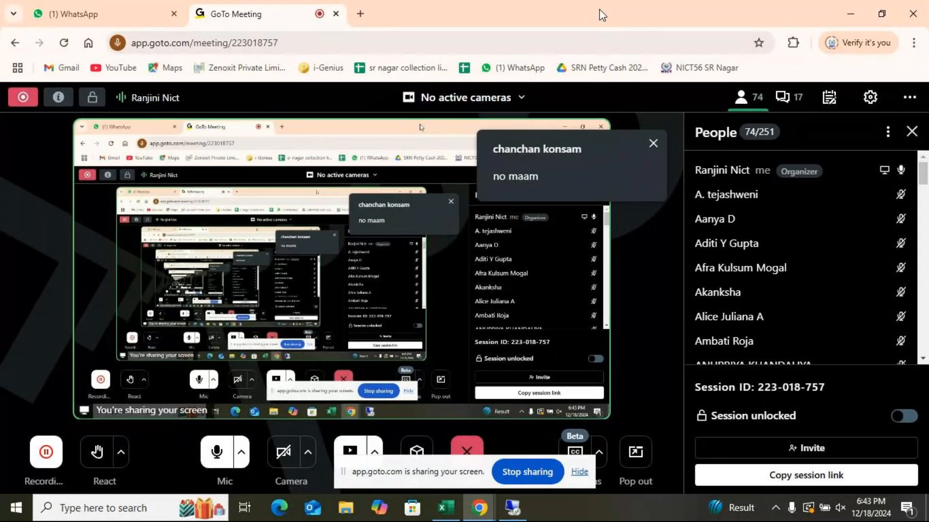
pyautogui.click(527, 499)
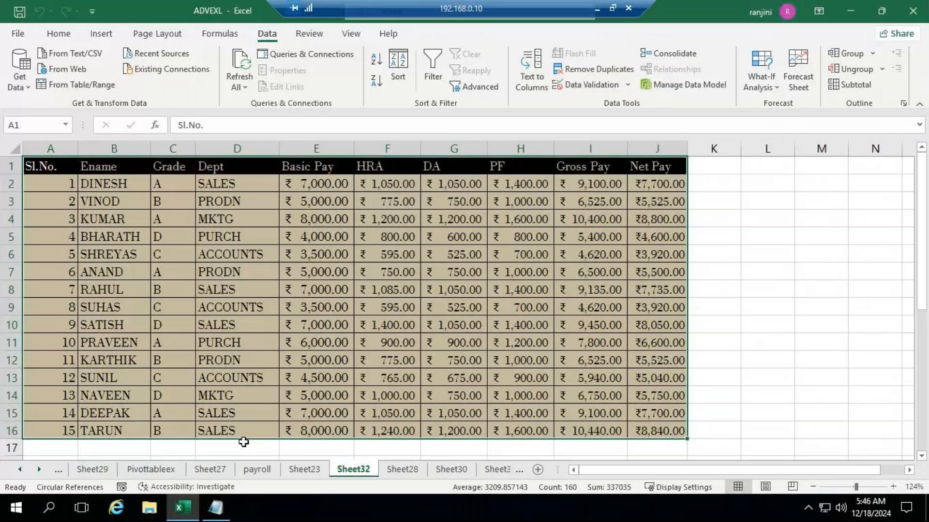
pyautogui.click(215, 507)
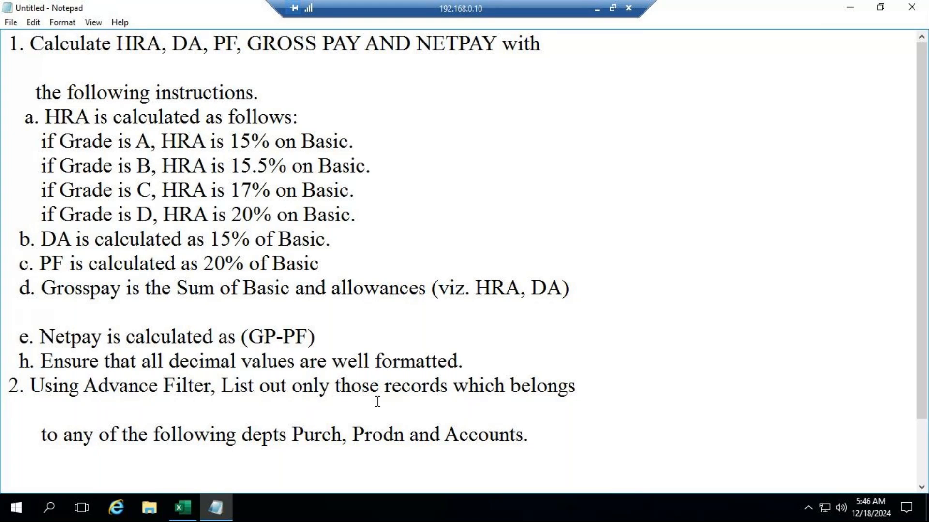
pyautogui.click(192, 512)
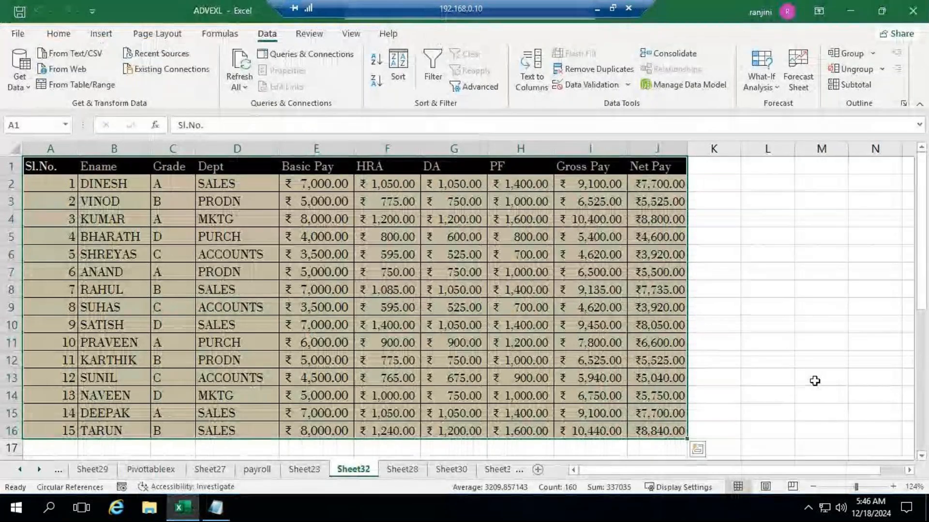
pyautogui.click(816, 378)
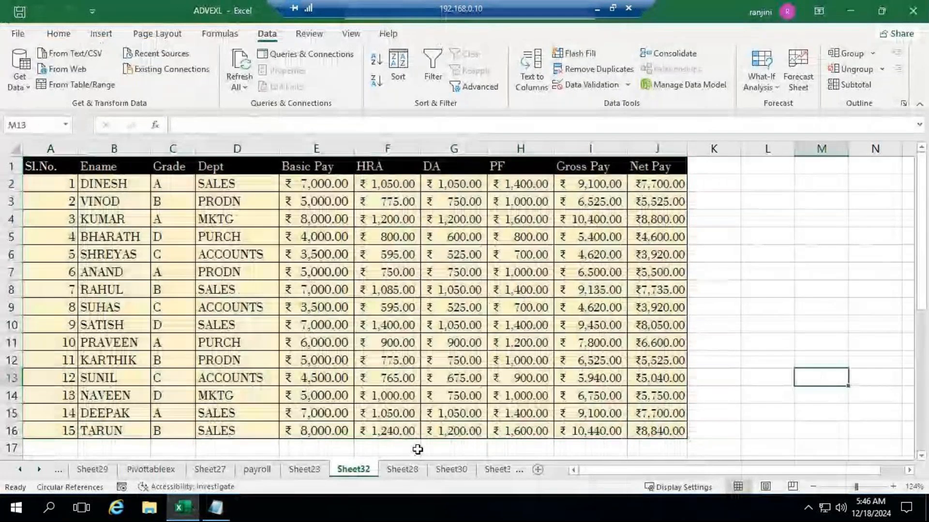
# - Find the grossnetprofit sheet in the workbook and copy its profit table A1:J6
pyautogui.click(411, 474)
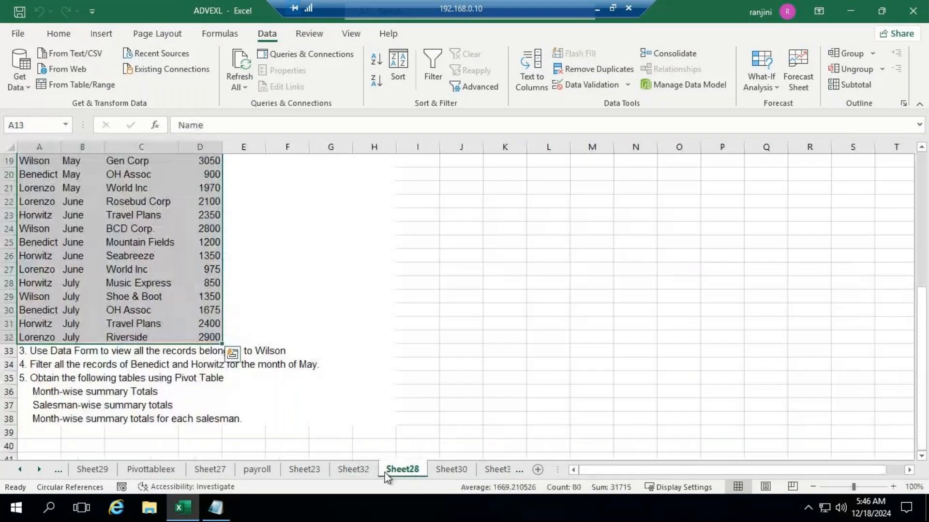
pyautogui.click(317, 473)
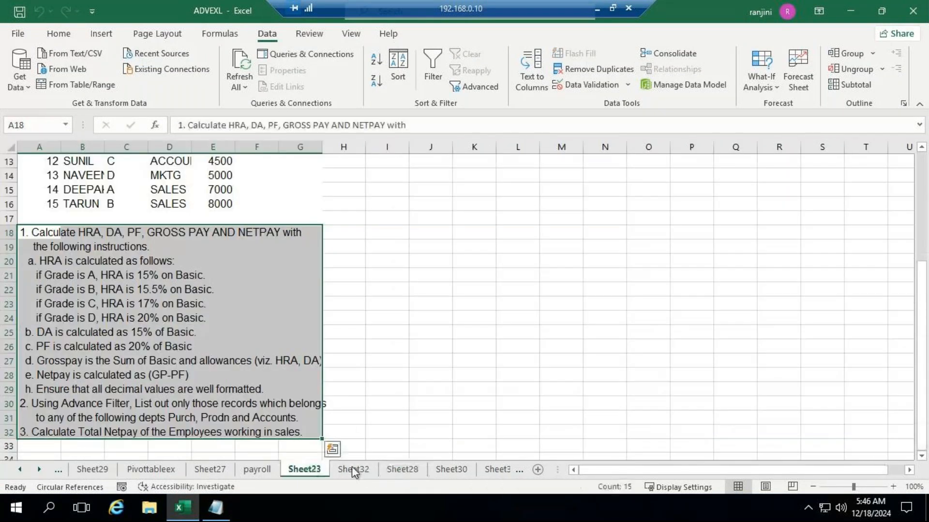
pyautogui.click(459, 472)
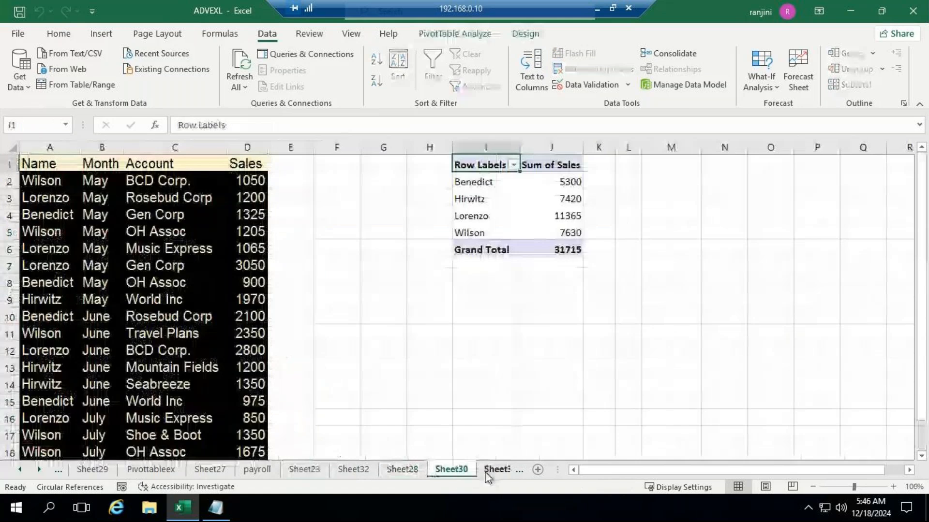
pyautogui.click(473, 472)
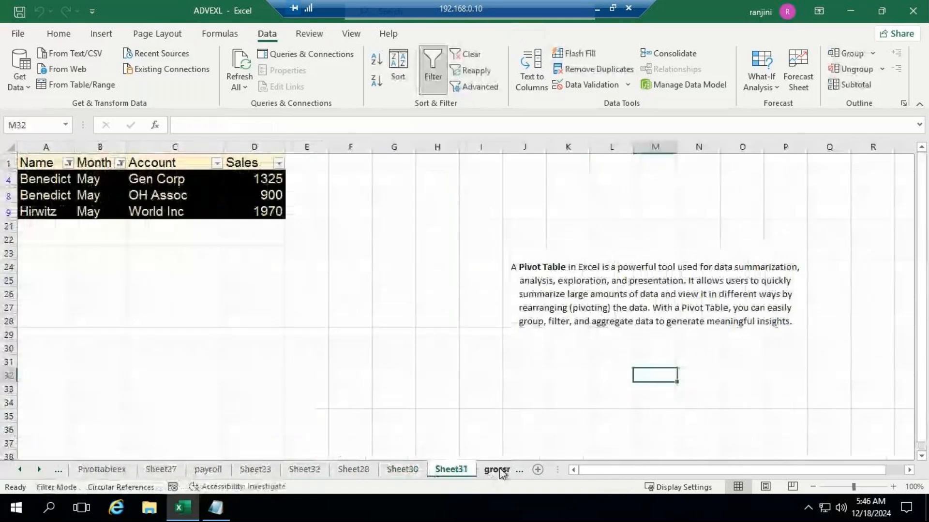
pyautogui.click(498, 470)
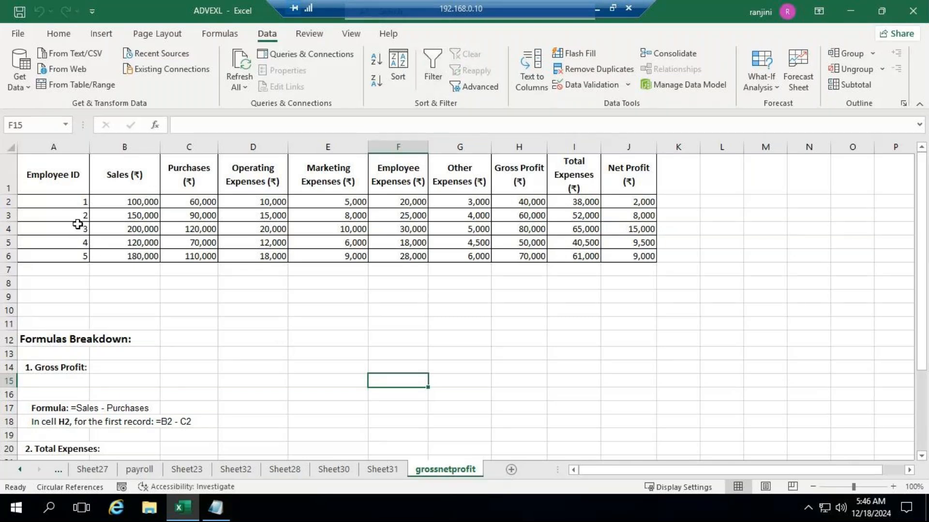
pyautogui.moveTo(72, 183); pyautogui.dragTo(625, 258)
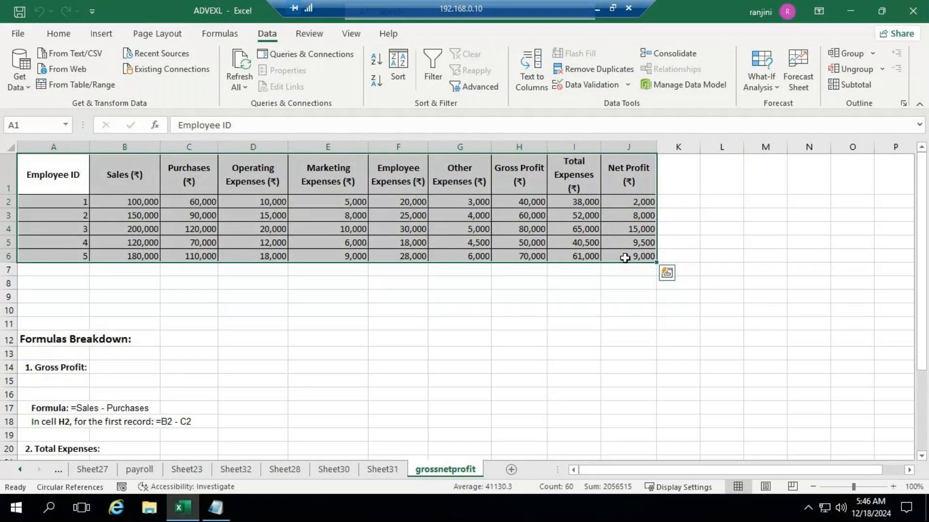
pyautogui.hotkey('ctrl', 'c')
# - Create a blank workbook and paste the copied profit table at A1
pyautogui.click(18, 33)
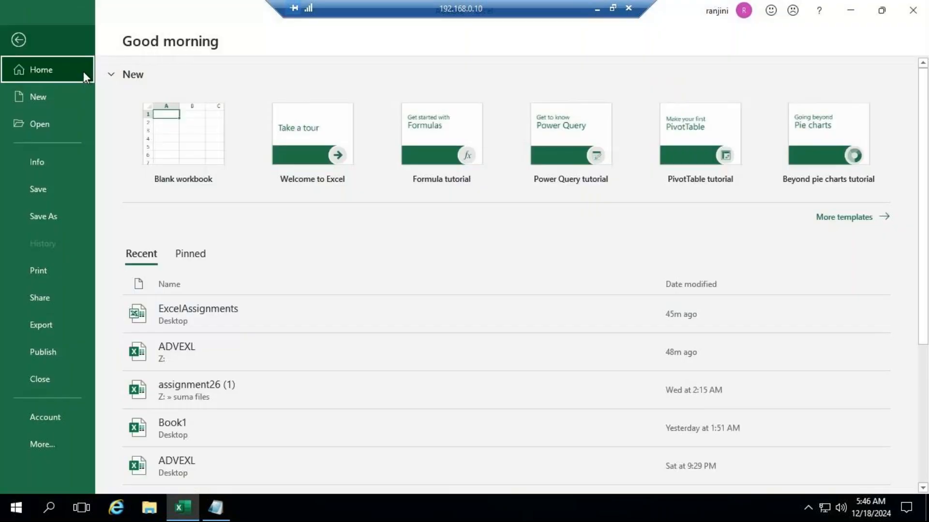
pyautogui.click(208, 141)
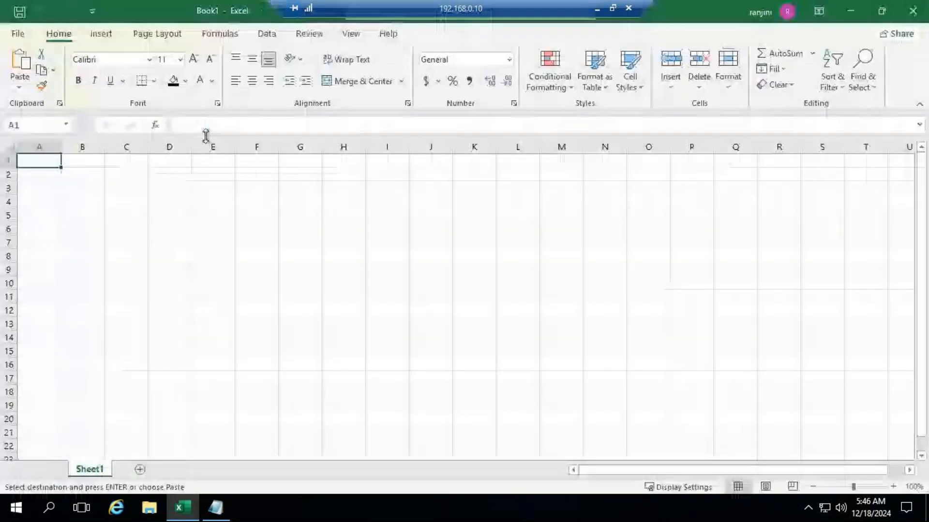
pyautogui.hotkey('ctrl', 'v')
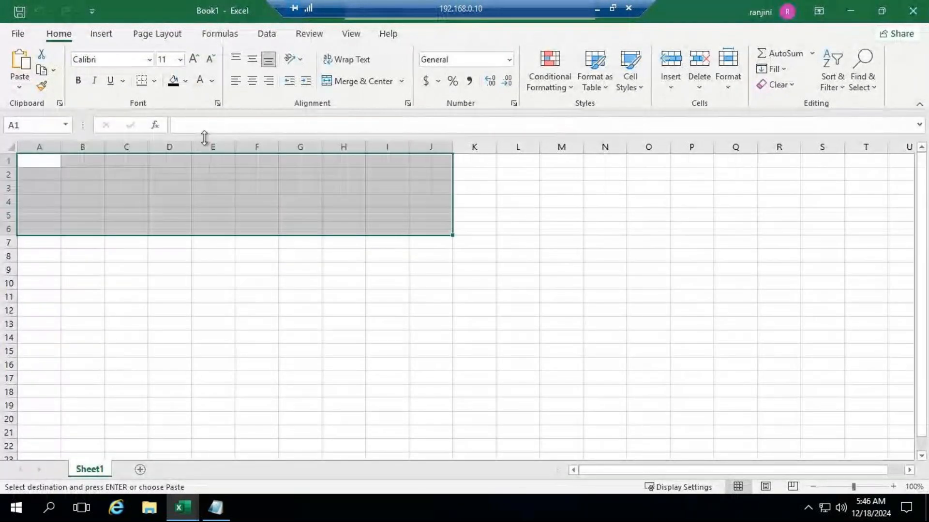
# - Widen columns A to J of the pasted table so that the headings and values fit
pyautogui.click(588, 255)
pyautogui.moveTo(61, 147); pyautogui.dragTo(631, 141)
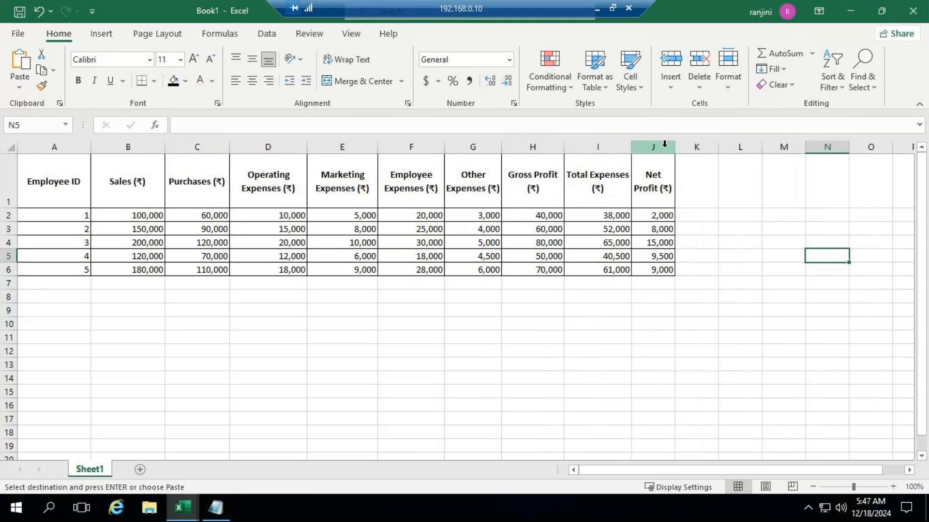
pyautogui.doubleClick(670, 147)
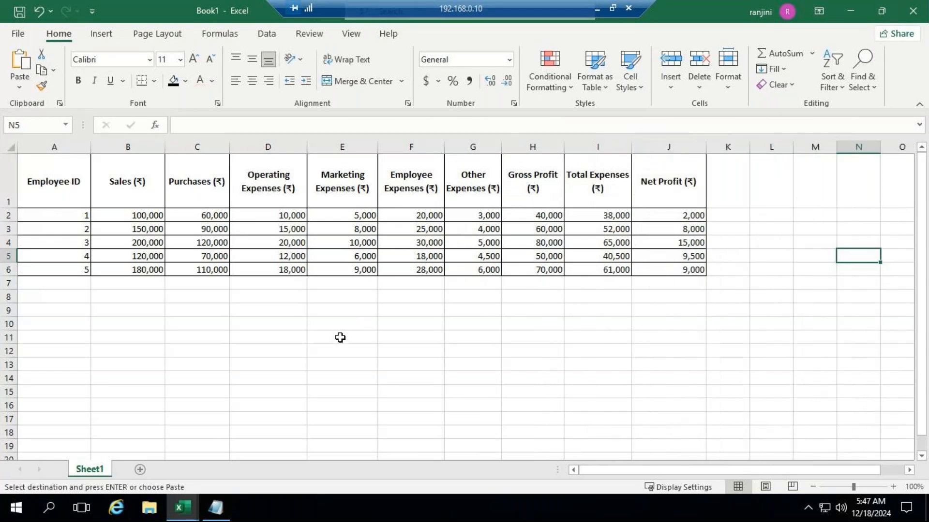
# - Clear the Gross Profit, Total Expenses and Net Profit values in H2:J6, keeping the headings
pyautogui.click(340, 338)
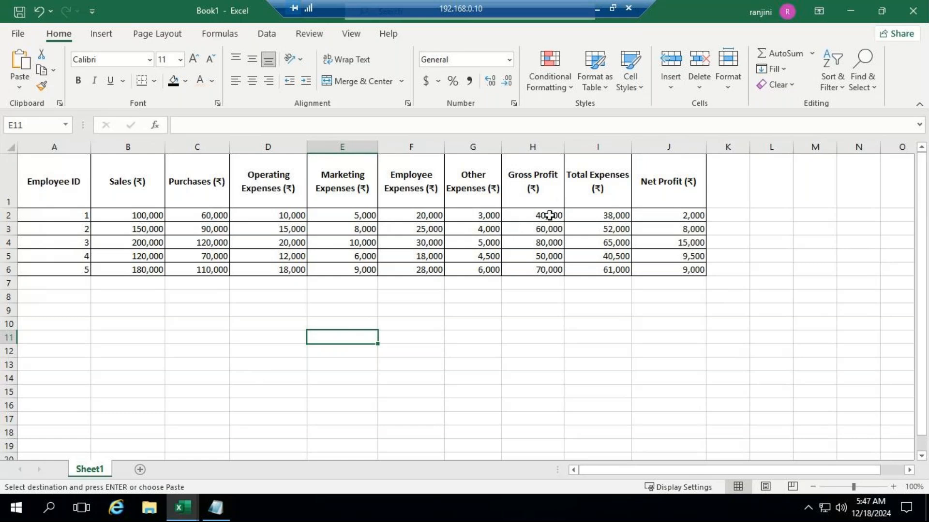
pyautogui.moveTo(549, 215); pyautogui.dragTo(659, 269)
pyautogui.press('Delete')
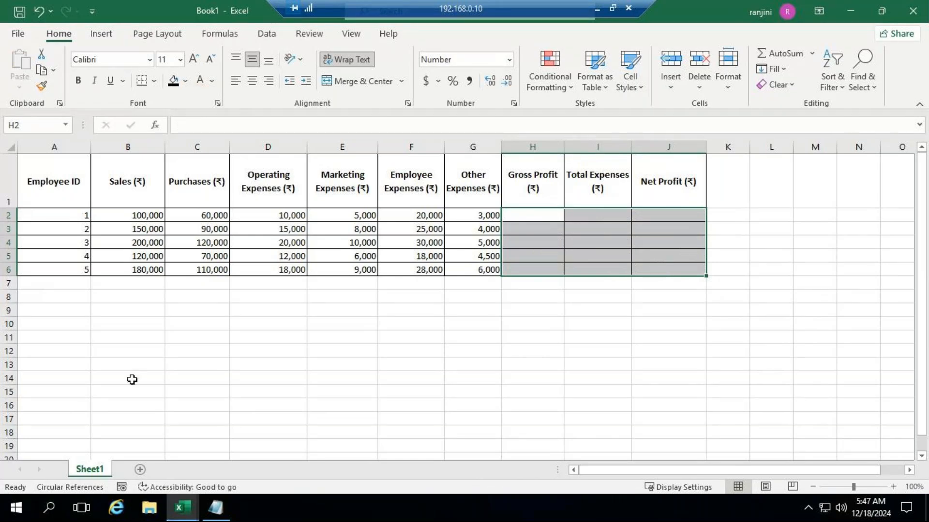
# - Autofit the widths of the Employee ID and Purchases columns
pyautogui.click(862, 486)
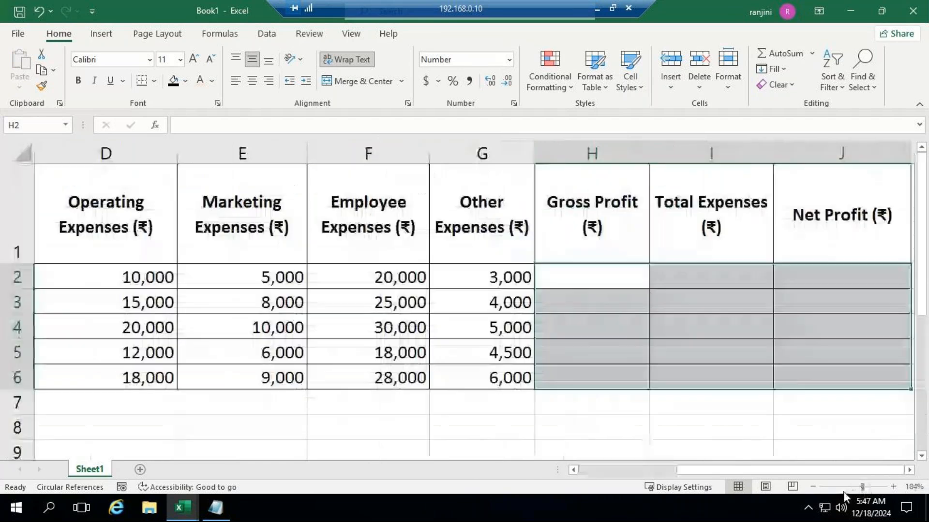
pyautogui.click(858, 489)
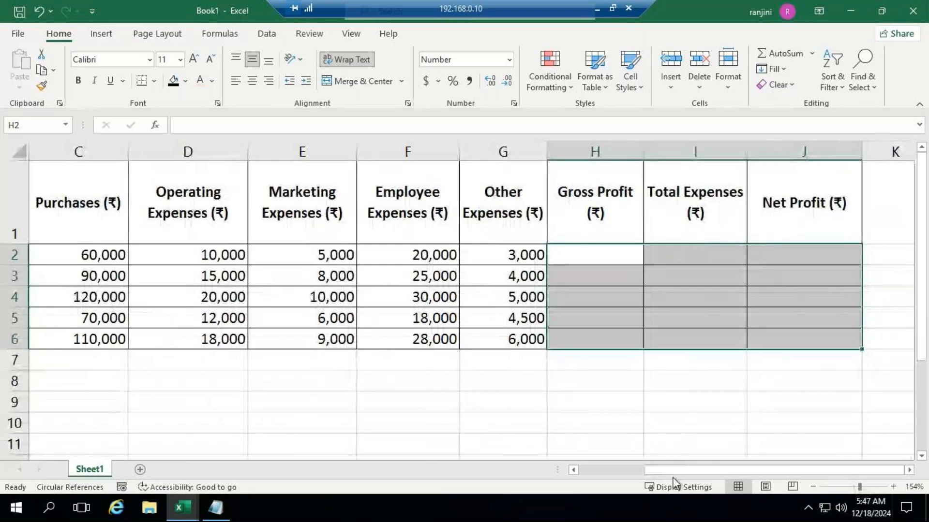
pyautogui.moveTo(670, 475); pyautogui.dragTo(585, 468)
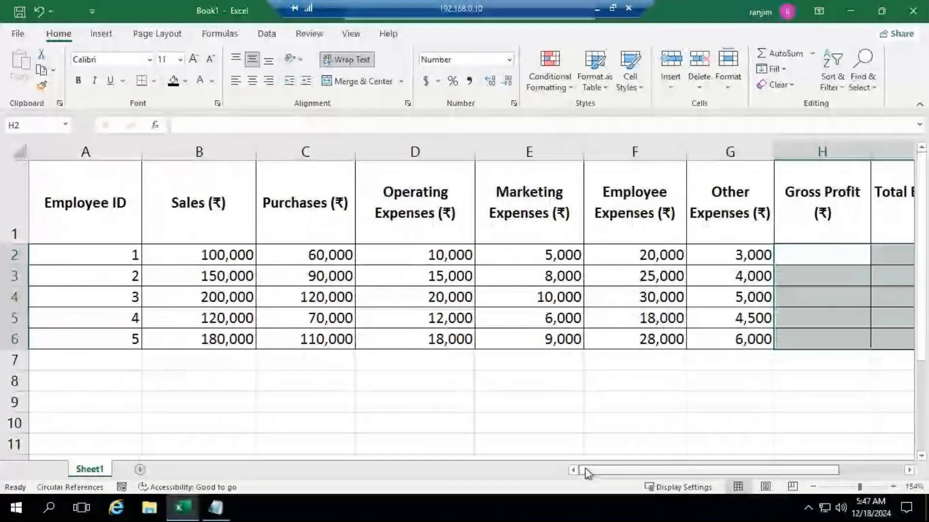
pyautogui.doubleClick(141, 151)
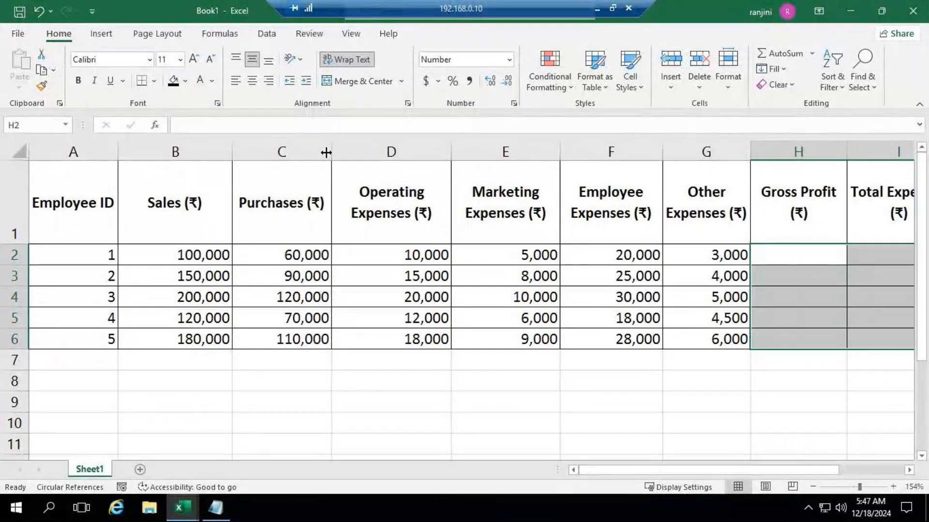
pyautogui.click(326, 150)
pyautogui.doubleClick(326, 150)
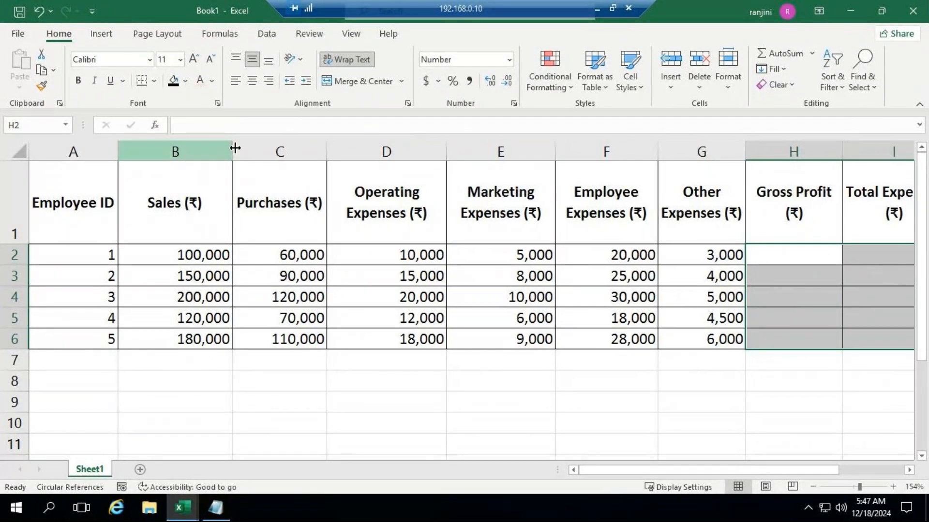
# - Autofit the width of the Sales column, and check the GoTo Meeting window for participants' replies before returning to the workbook
pyautogui.doubleClick(234, 146)
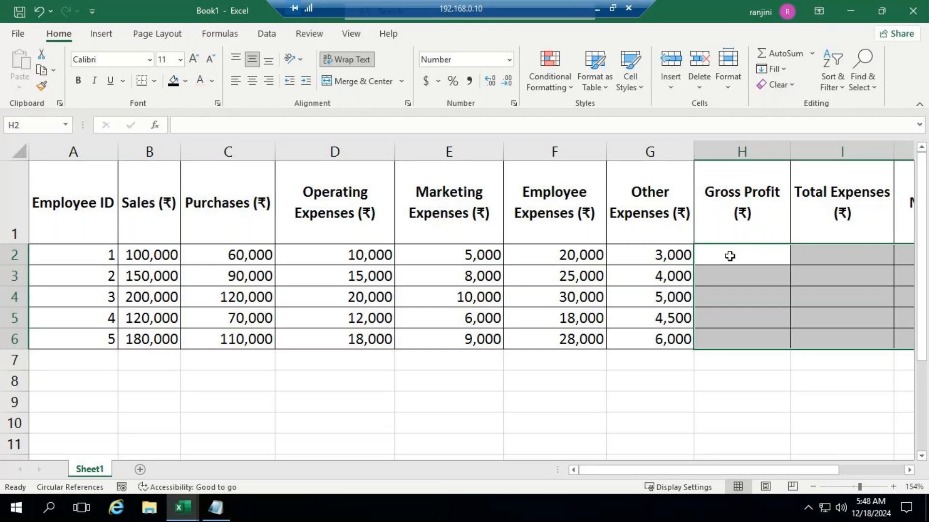
pyautogui.click(598, 10)
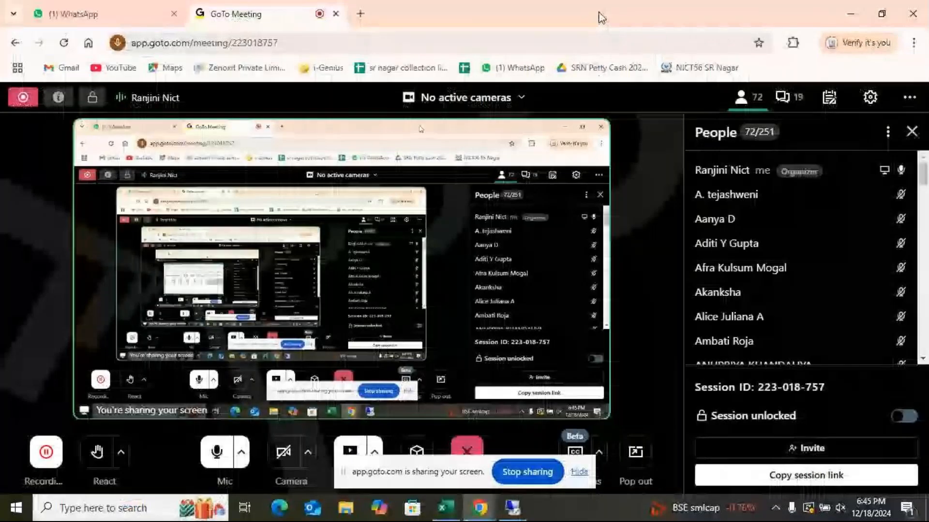
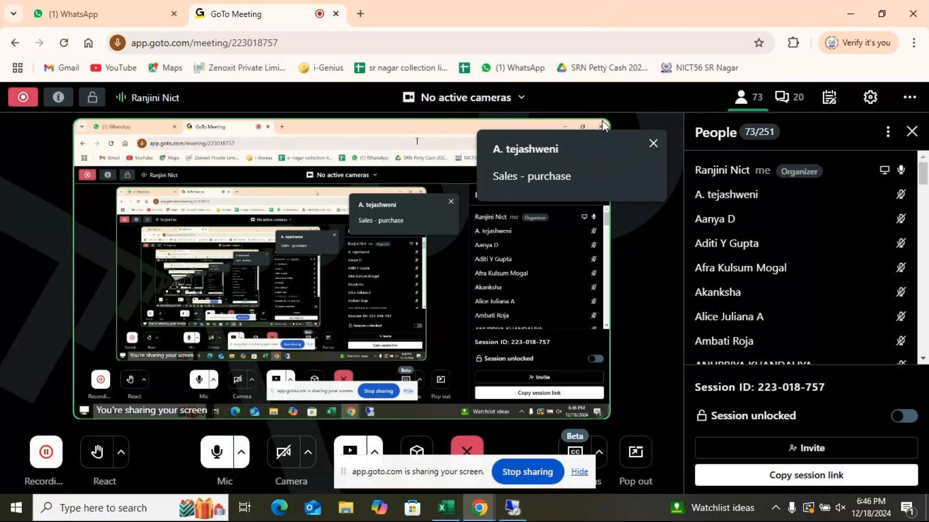
pyautogui.click(514, 508)
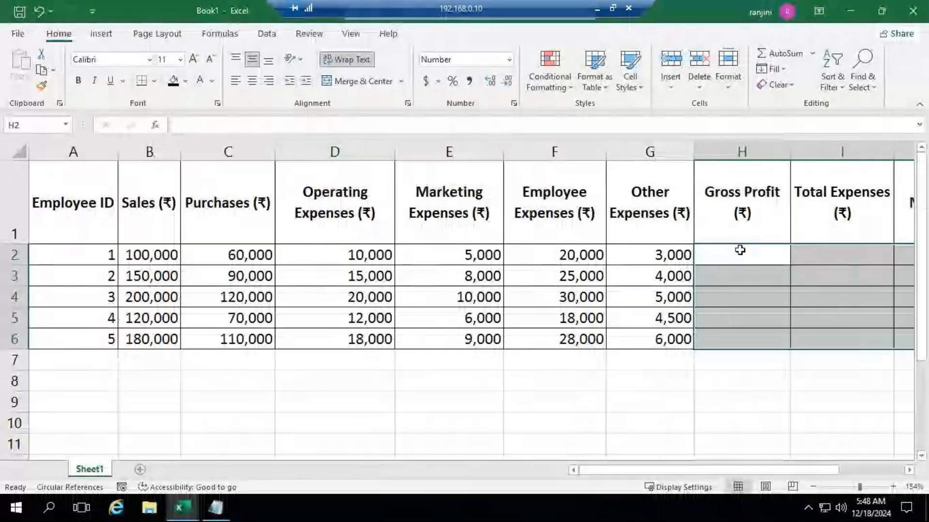
# - Calculate Gross Profit in H2 as Sales minus Purchases with =B2-C2 and fill the formula down to H6
pyautogui.click(740, 250)
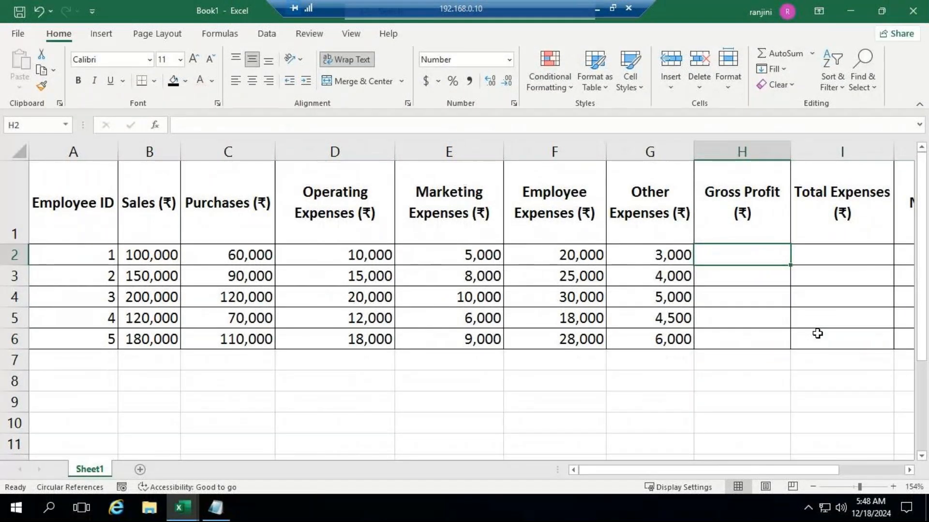
pyautogui.write('=')
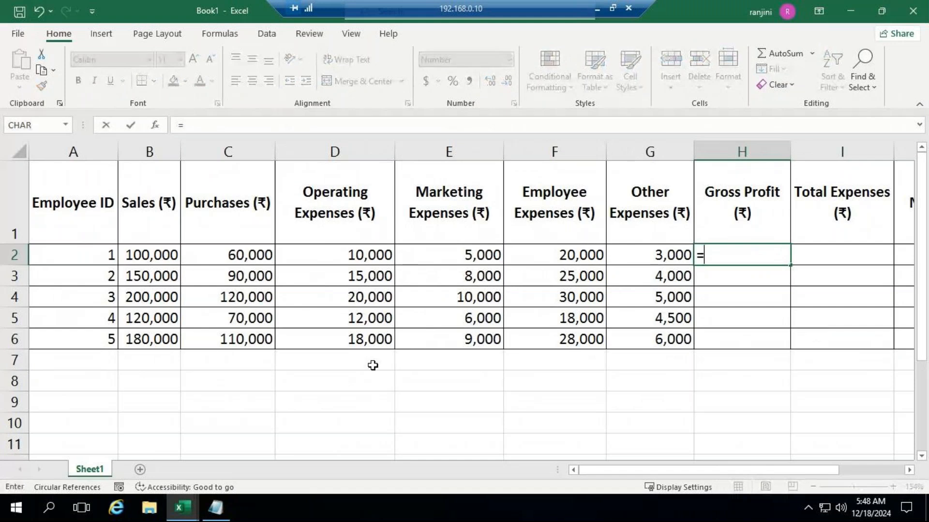
pyautogui.click(164, 257)
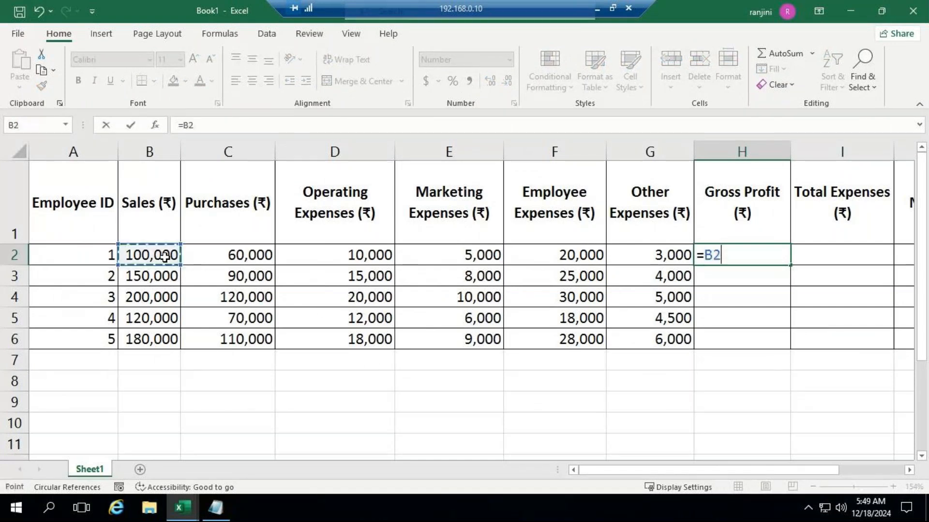
pyautogui.write('-')
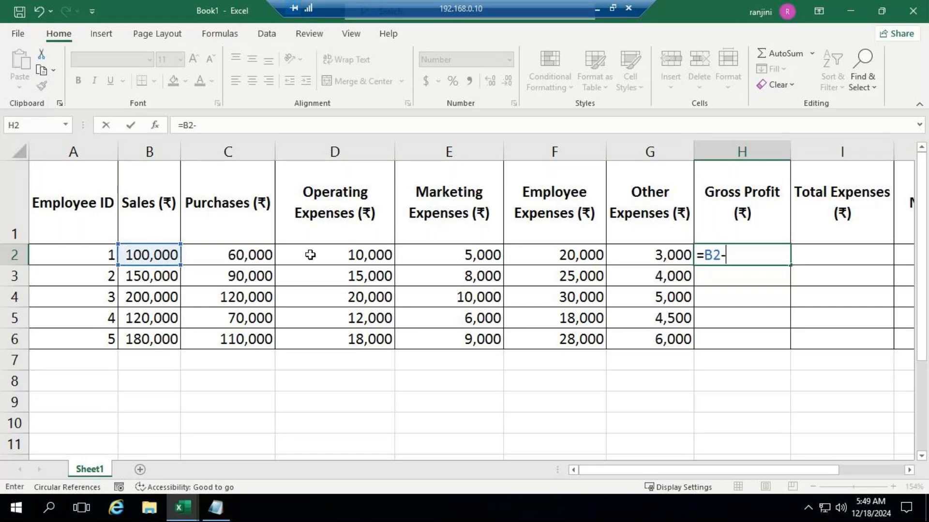
pyautogui.click(256, 254)
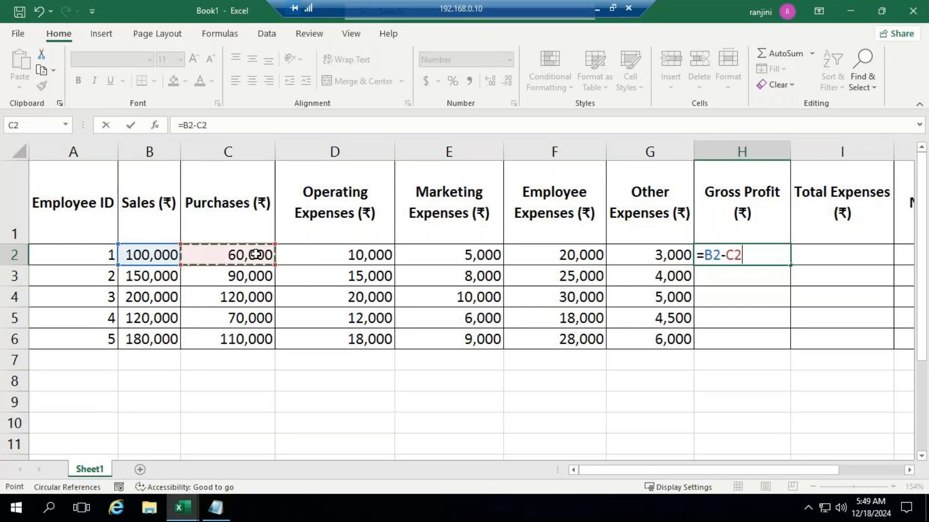
pyautogui.press('Return')
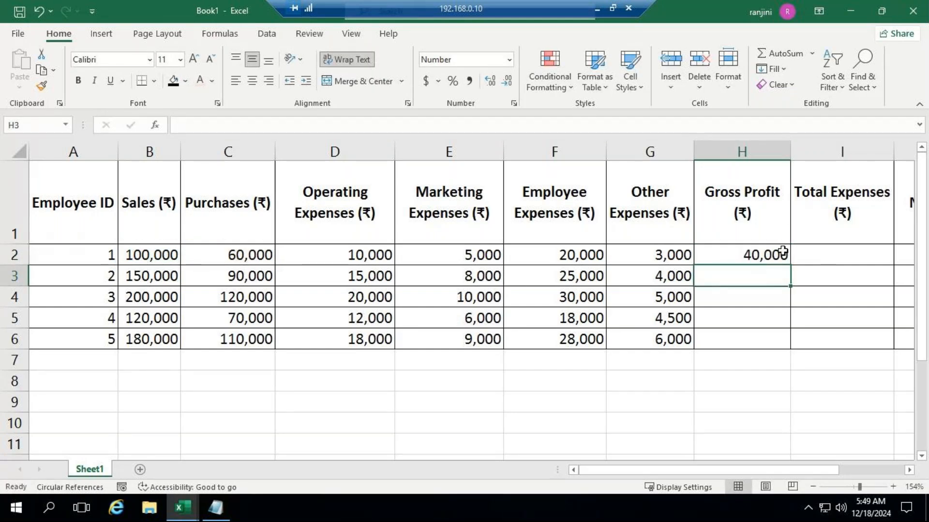
pyautogui.click(781, 251)
pyautogui.moveTo(790, 265); pyautogui.dragTo(793, 344)
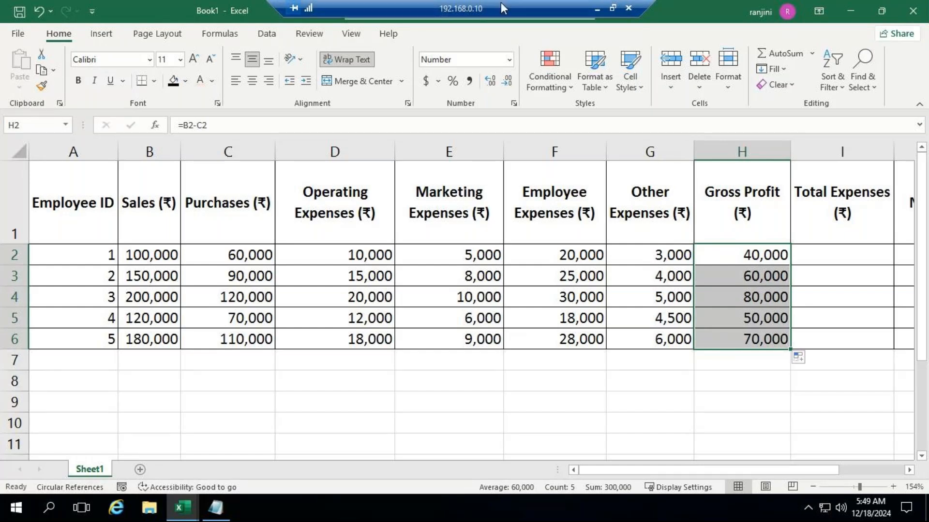
# - Check the GoTo Meeting window for participants' chat answers about the exercise, returning to the remote workbook each time
pyautogui.click(596, 7)
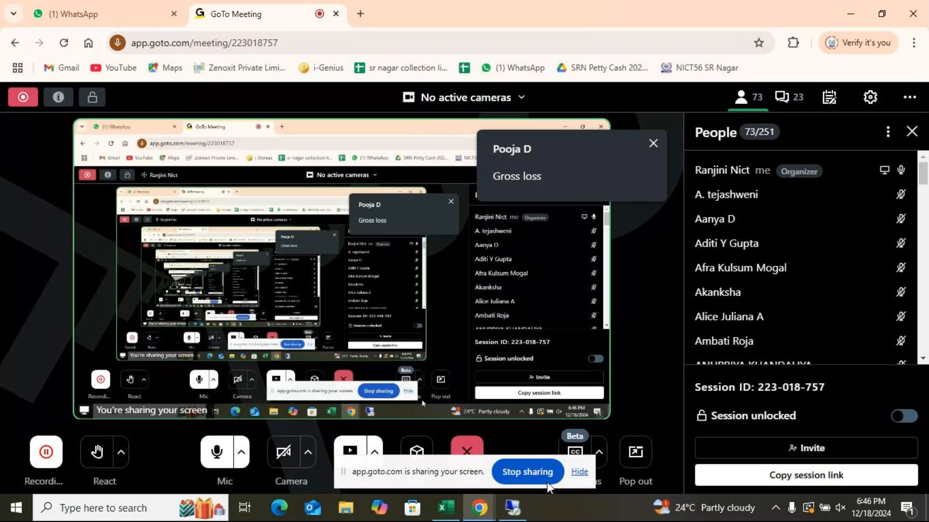
pyautogui.click(513, 508)
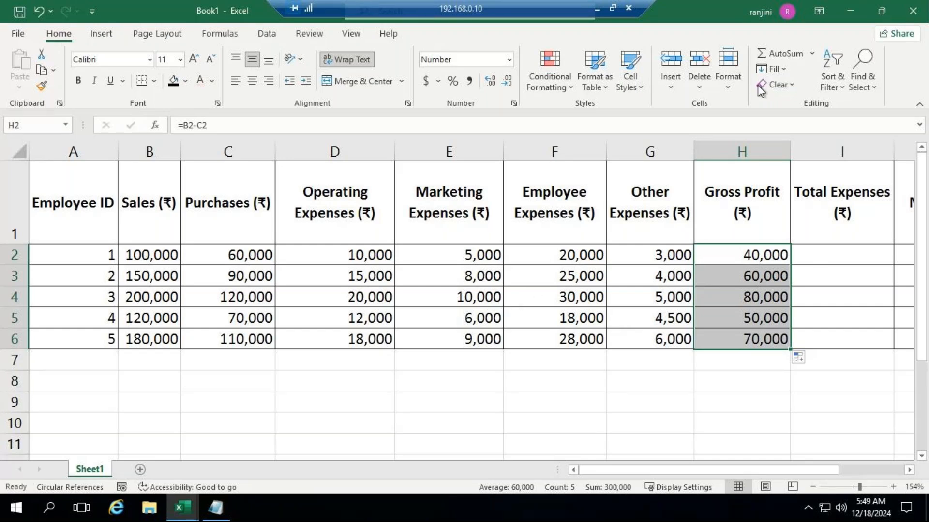
pyautogui.click(596, 7)
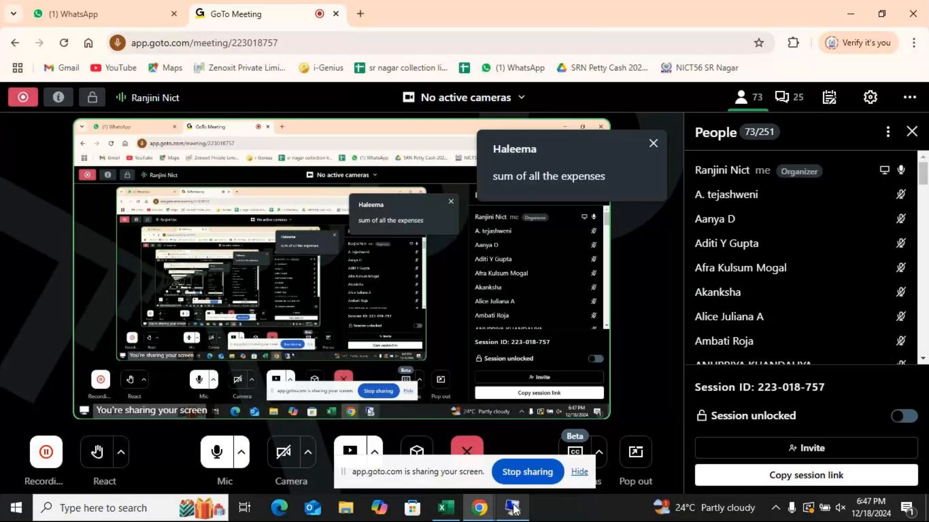
pyautogui.click(522, 473)
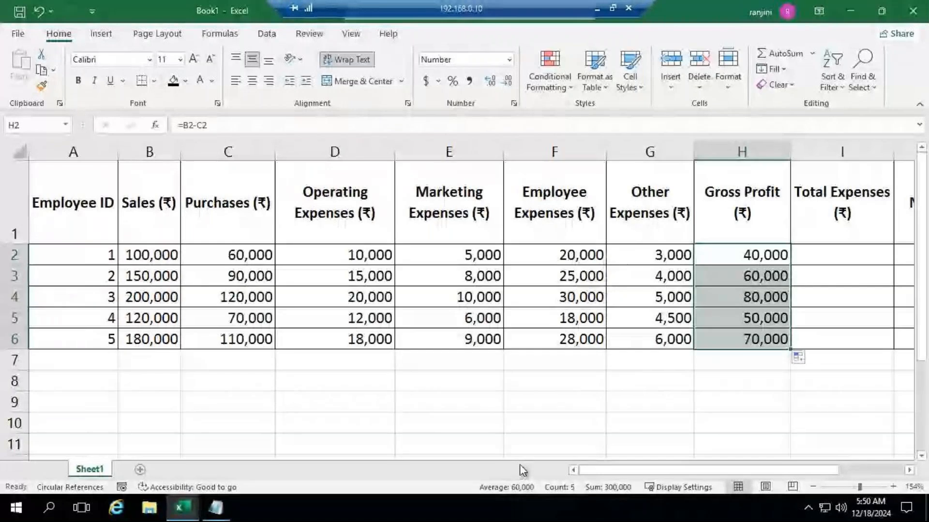
pyautogui.click(598, 9)
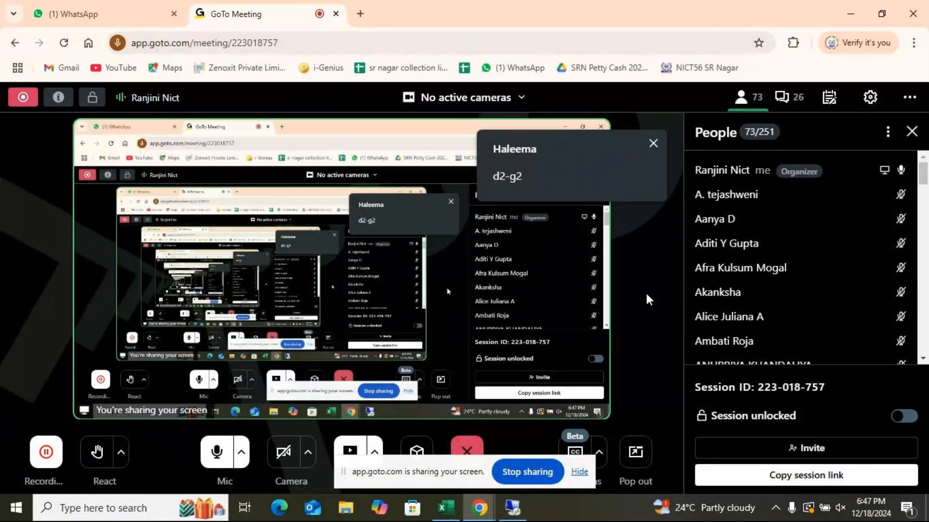
pyautogui.click(512, 507)
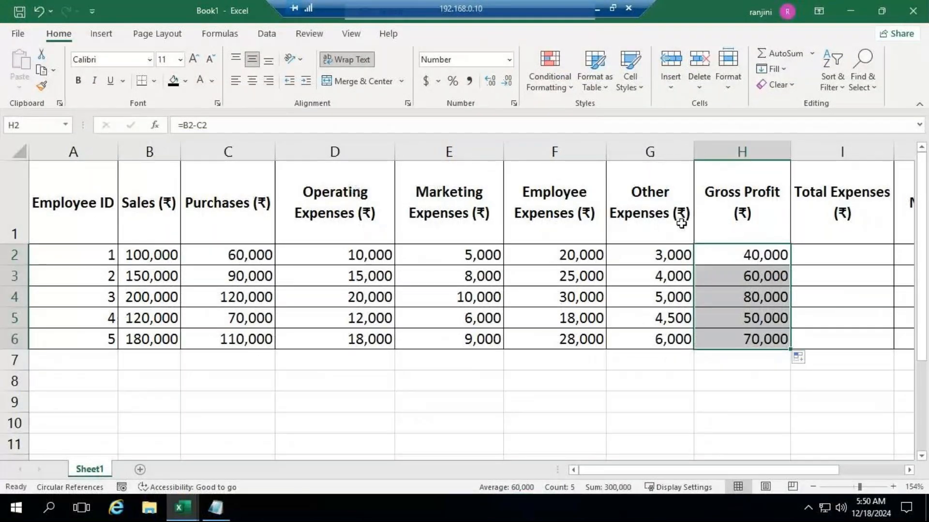
# - Calculate Total Expenses in I2 with =SUM(D2:G2) and fill the formula down to I6
pyautogui.click(860, 251)
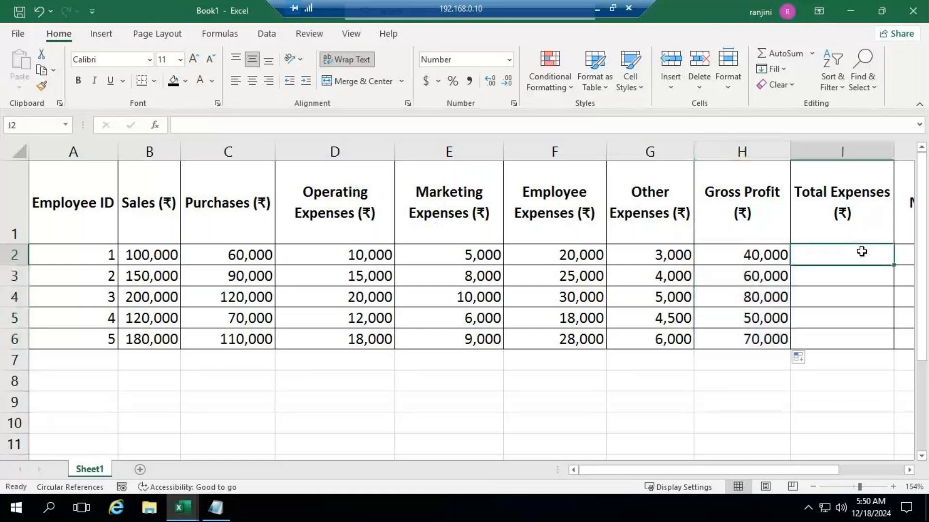
pyautogui.click(598, 9)
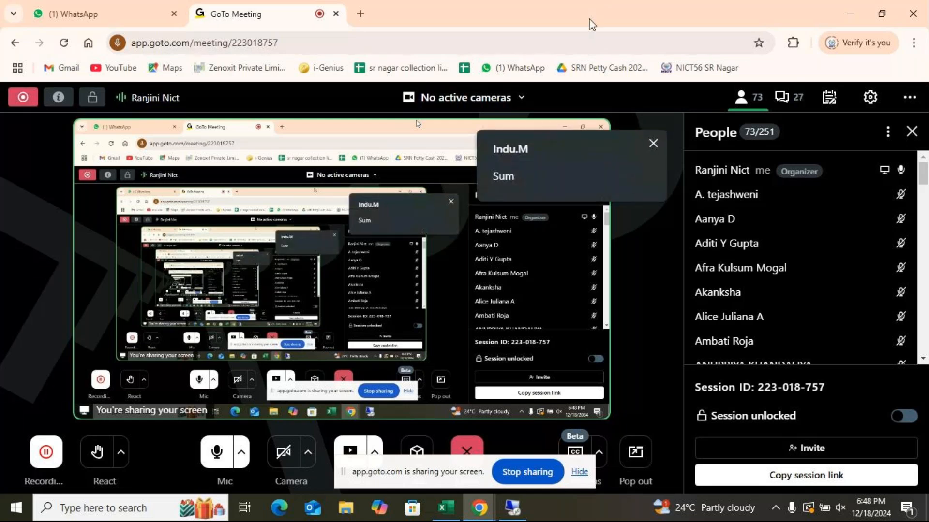
pyautogui.click(512, 508)
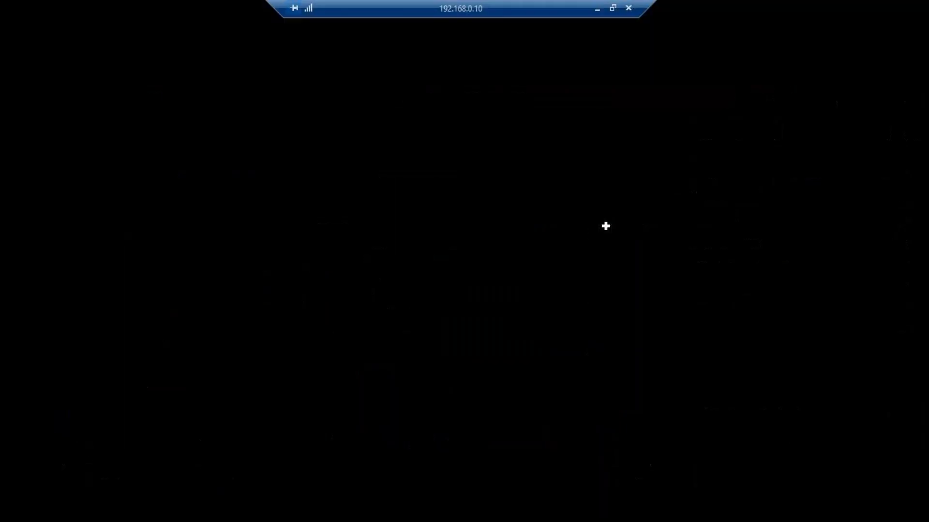
pyautogui.write('=SU')
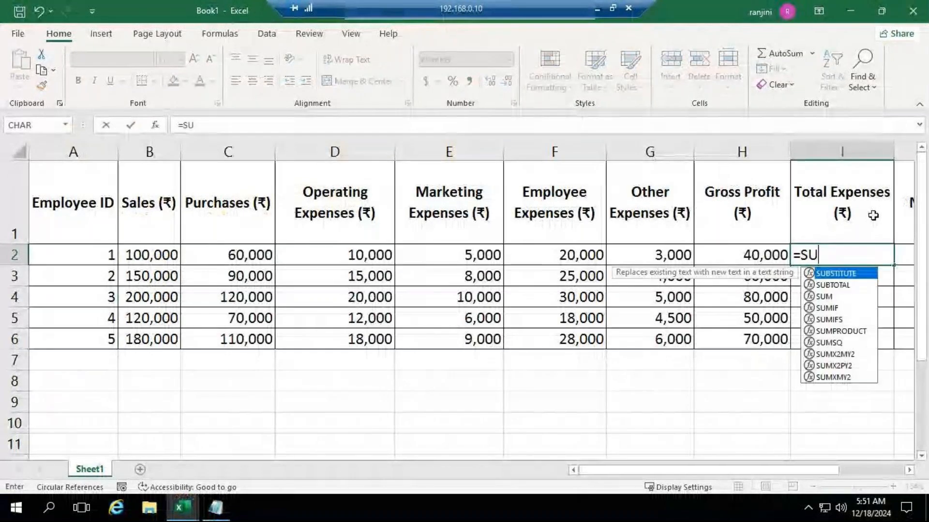
pyautogui.write('M(')
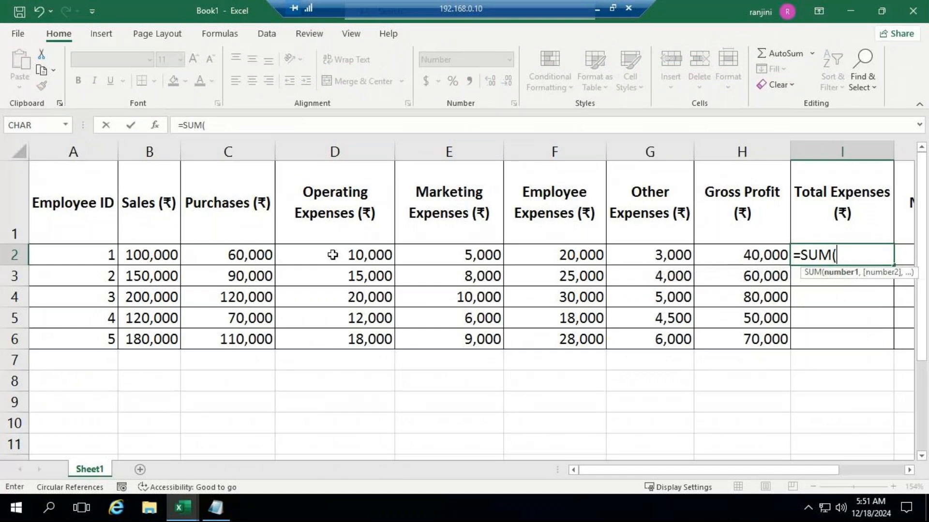
pyautogui.moveTo(332, 254); pyautogui.dragTo(638, 255)
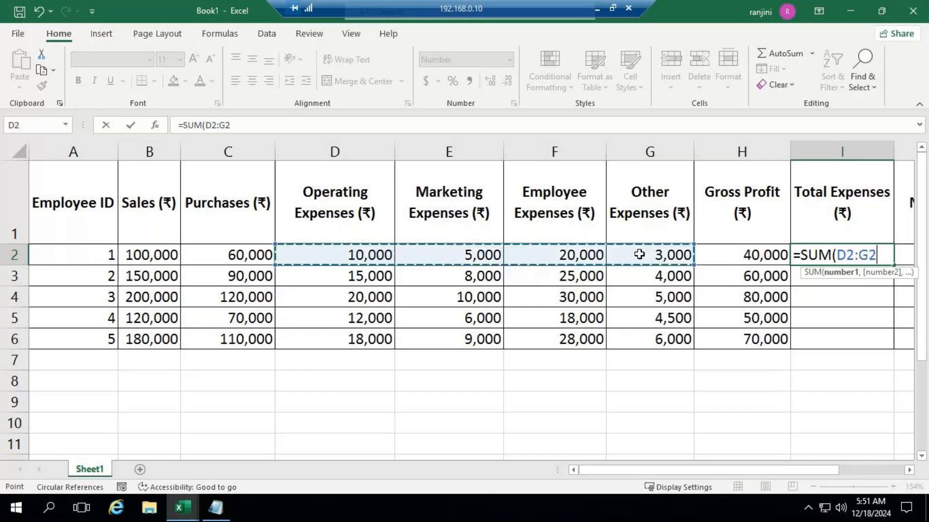
pyautogui.write(')')
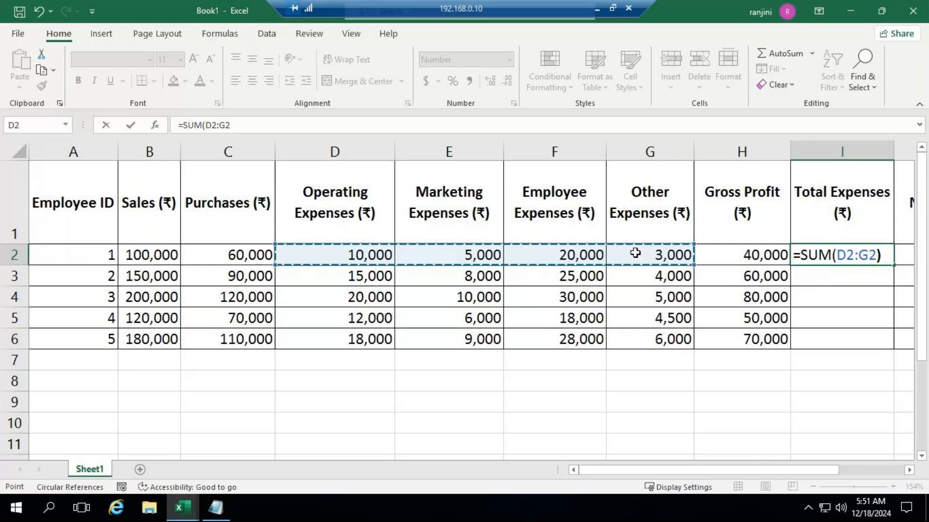
pyautogui.hotkey('ctrl', 'Return')
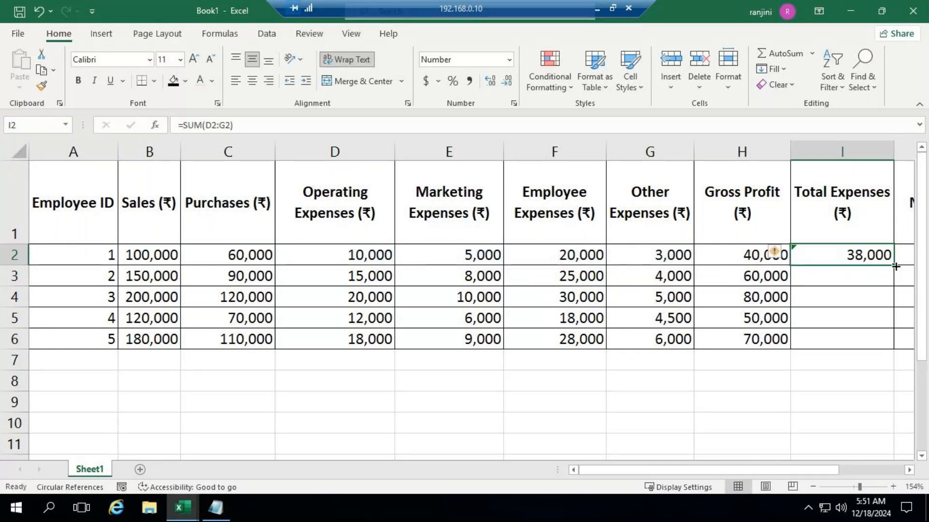
pyautogui.doubleClick(895, 266)
# - Calculate Net Profit in J2 as Gross Profit minus Total Expenses with =H2-I2 and fill the formula down to J6
pyautogui.click(912, 471)
pyautogui.click(912, 471)
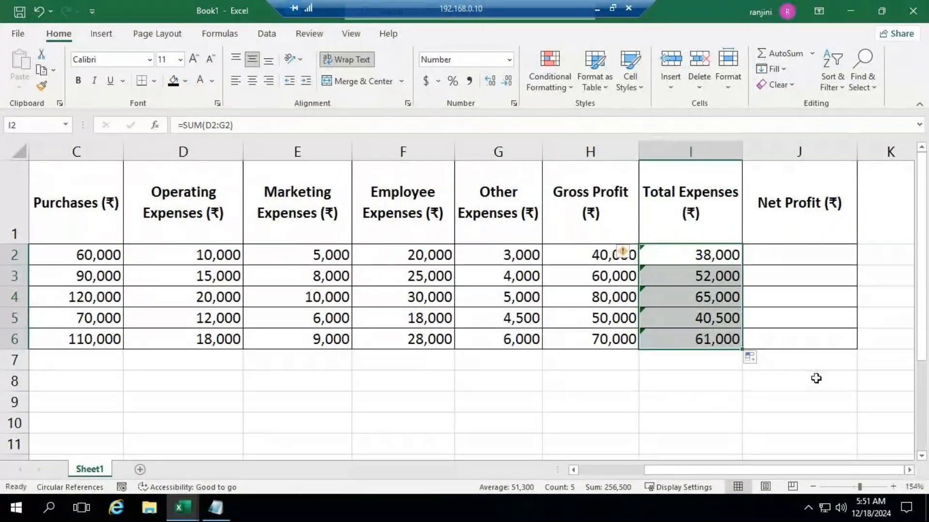
pyautogui.click(812, 254)
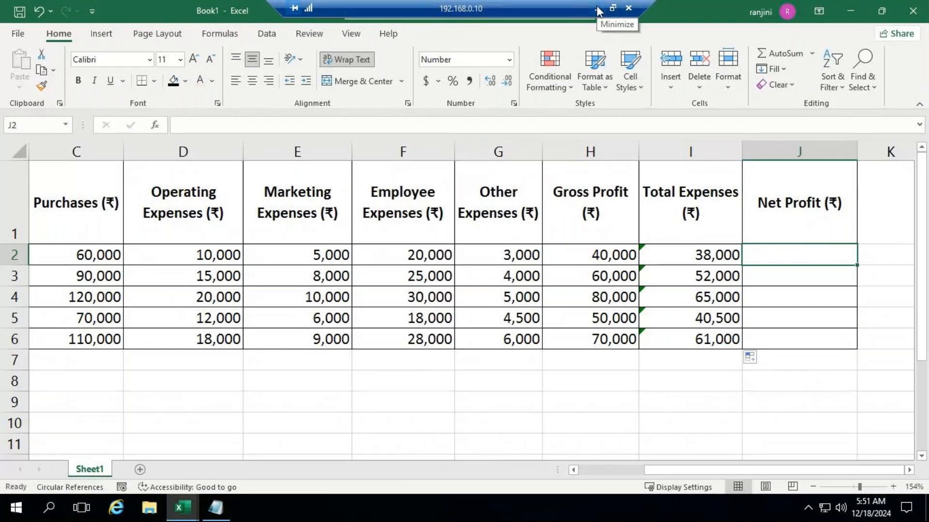
pyautogui.click(597, 7)
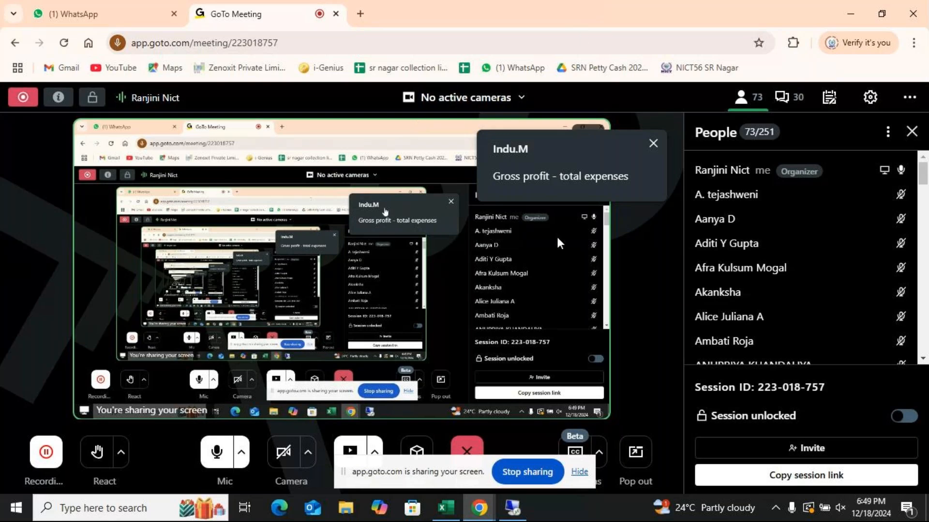
pyautogui.click(515, 509)
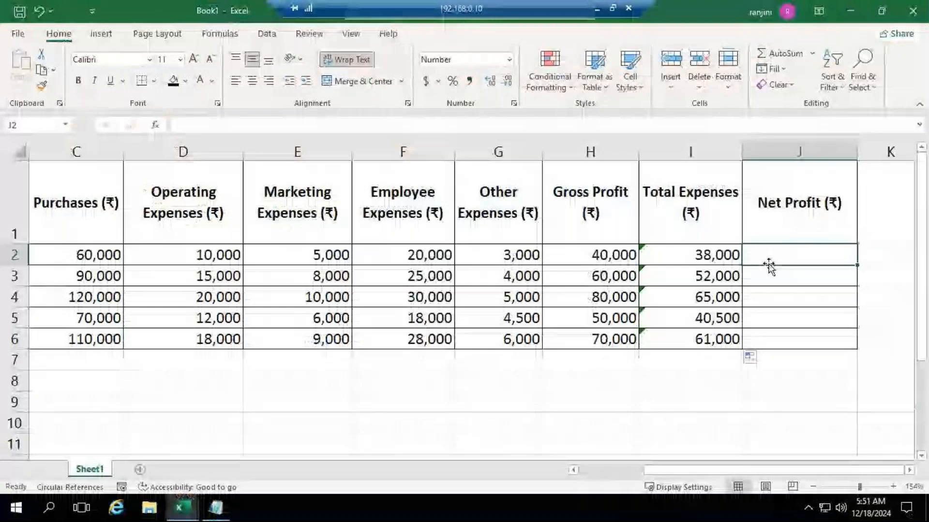
pyautogui.write('=')
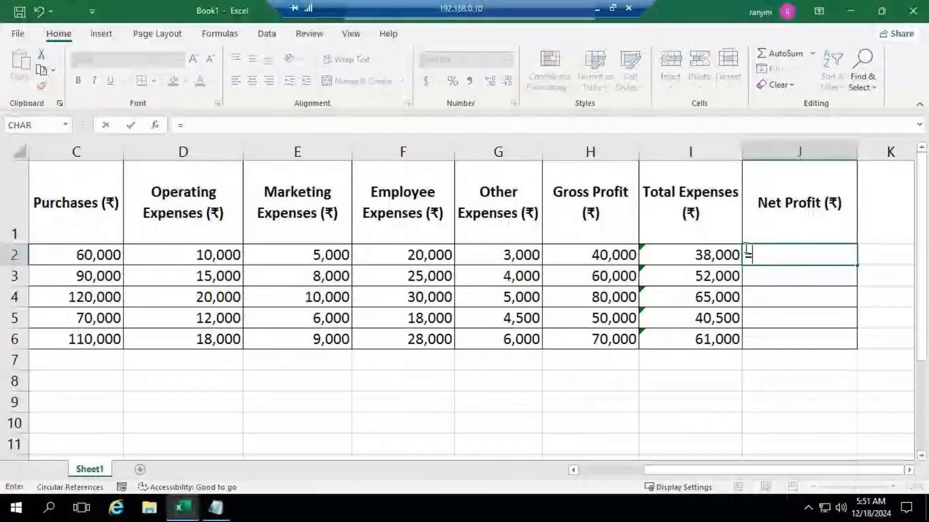
pyautogui.click(586, 255)
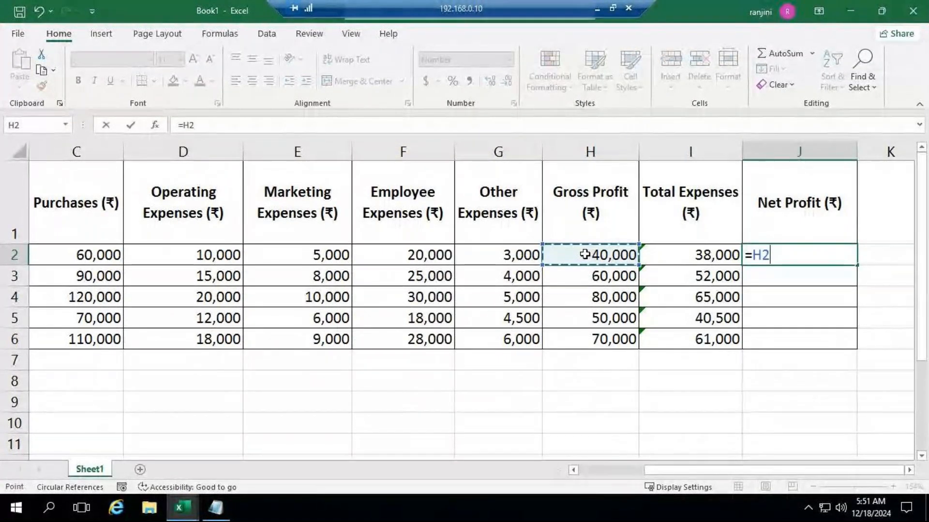
pyautogui.write('-')
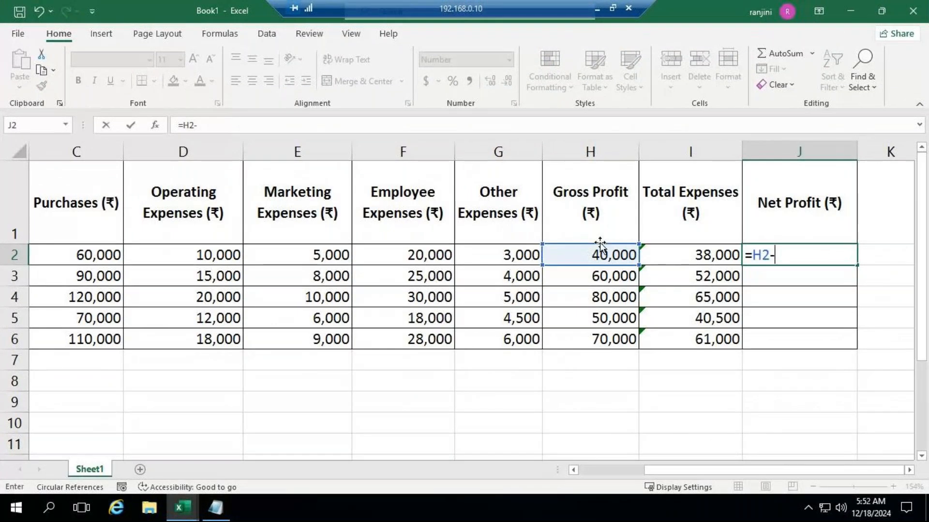
pyautogui.click(674, 252)
pyautogui.press('Return')
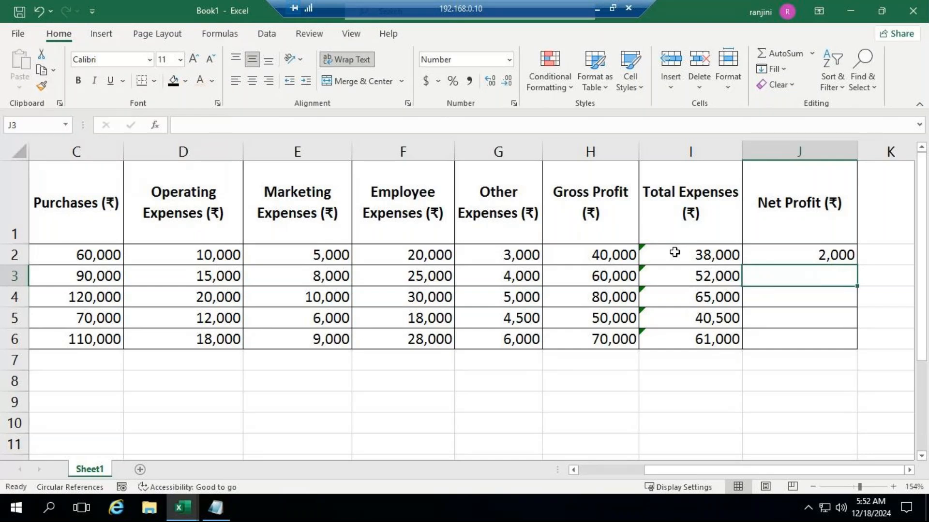
pyautogui.click(822, 254)
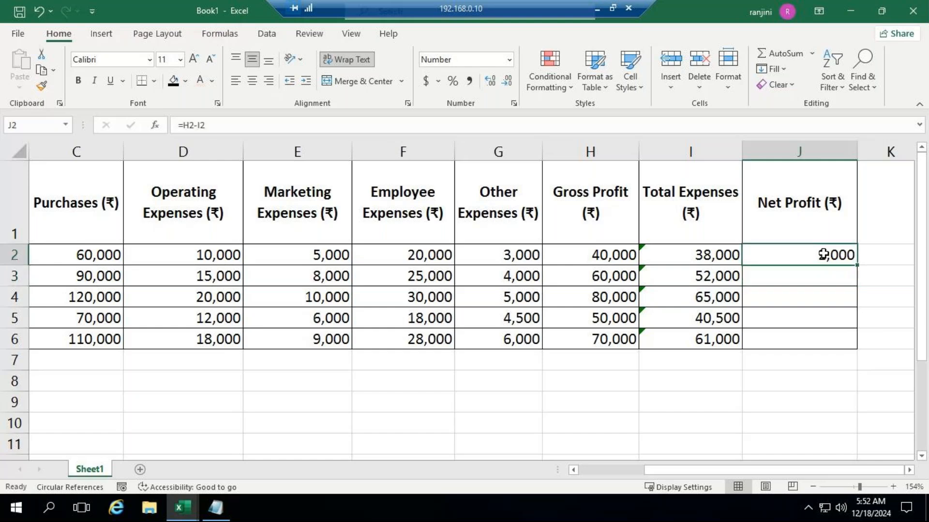
pyautogui.doubleClick(857, 266)
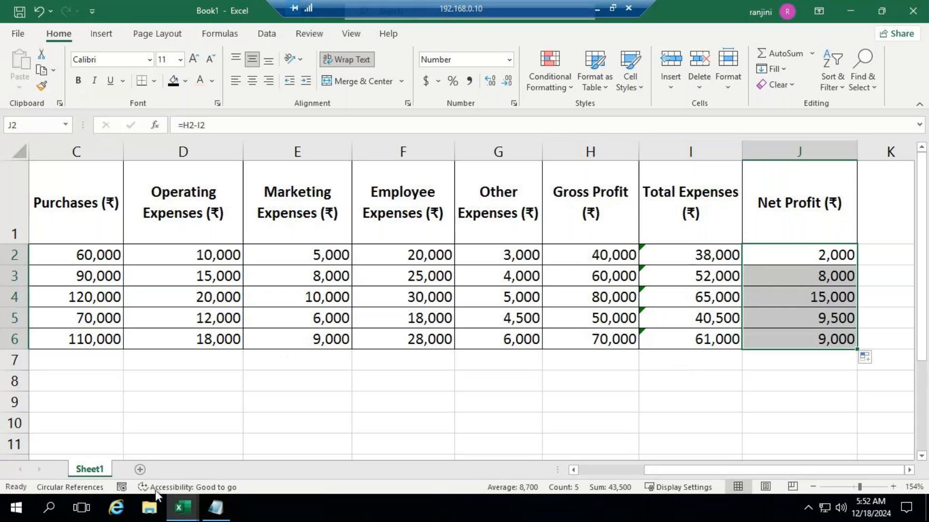
# - Check the GoTo Meeting window for participants' replies, and look through the ADVEXL workbook's sheets for the payroll exercise
pyautogui.click(599, 9)
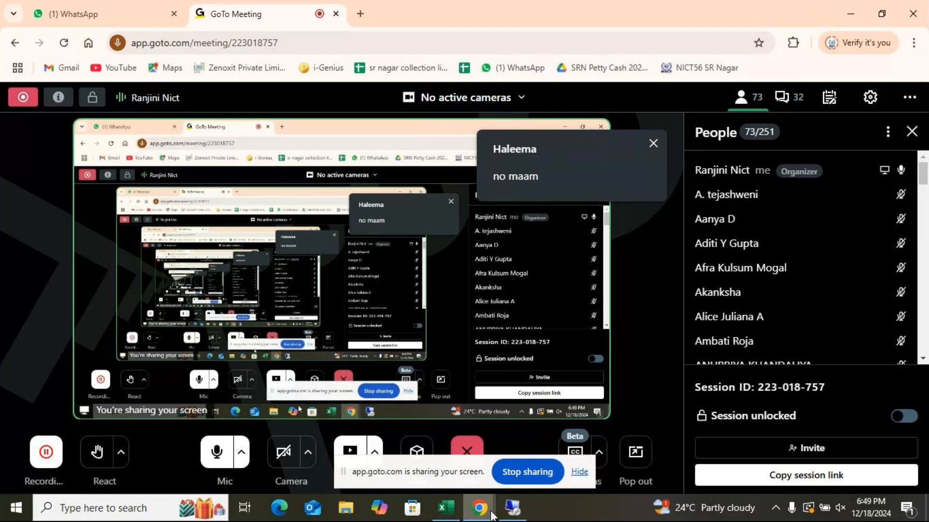
pyautogui.click(515, 507)
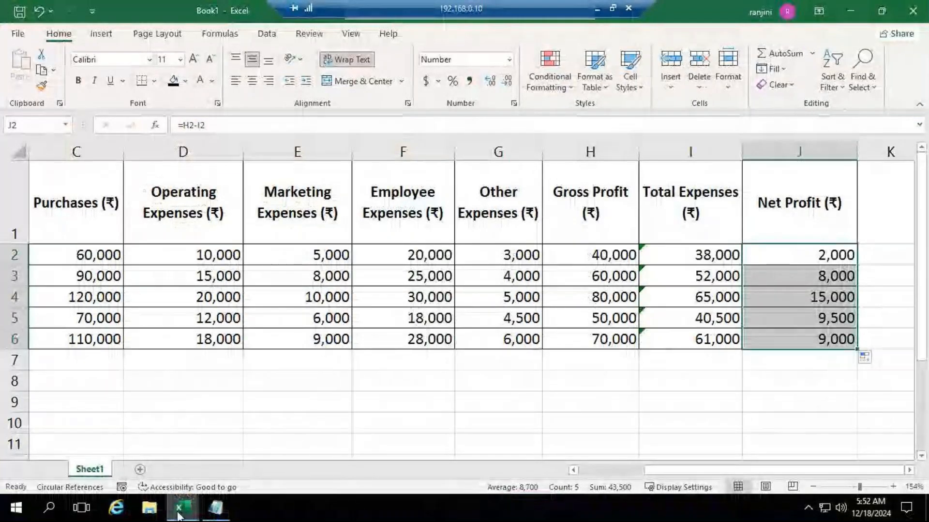
pyautogui.moveTo(179, 516)
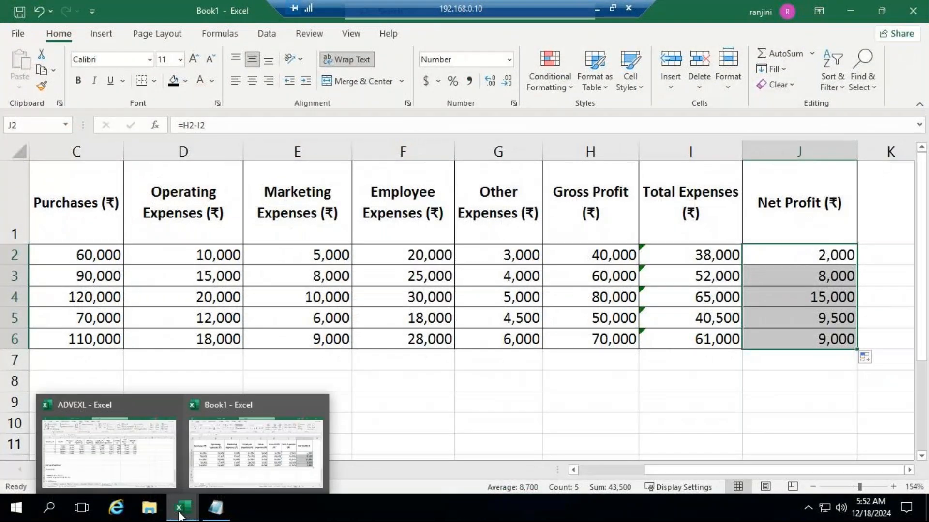
pyautogui.click(109, 450)
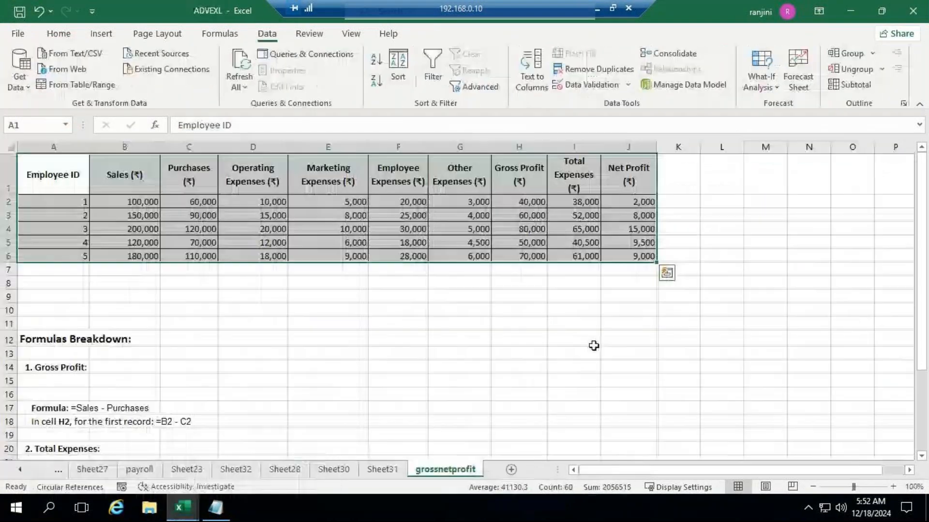
pyautogui.click(398, 471)
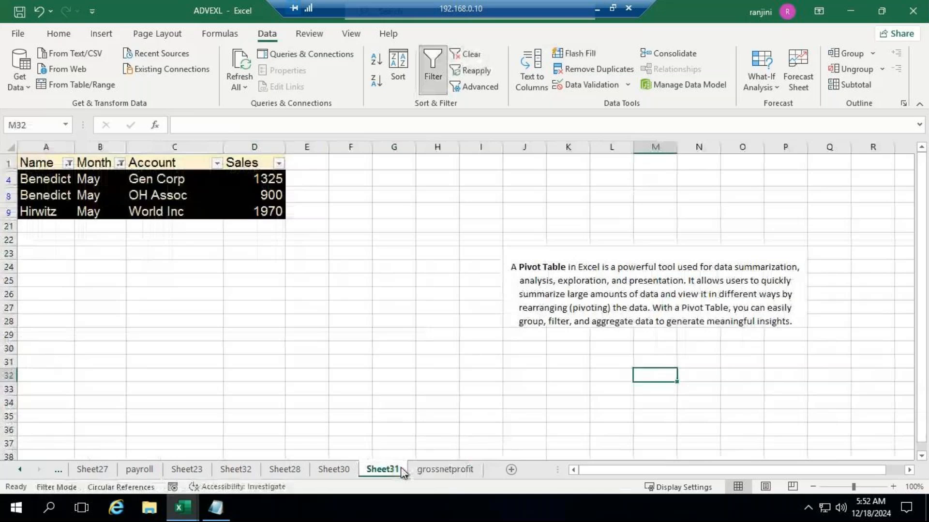
pyautogui.click(474, 472)
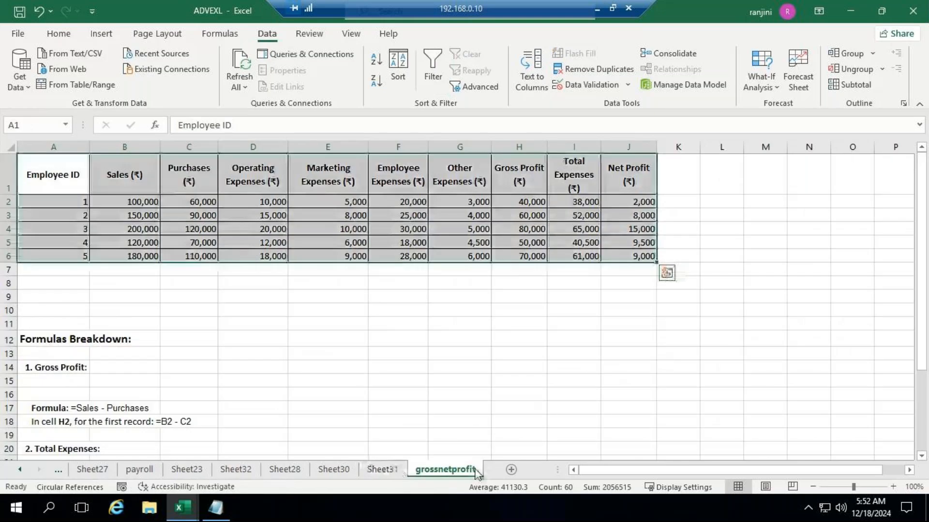
pyautogui.click(346, 472)
pyautogui.click(294, 470)
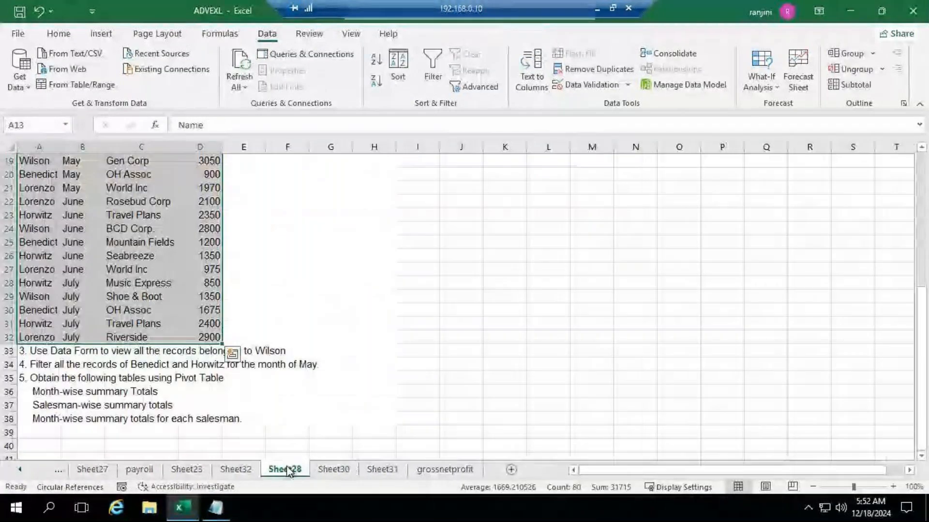
pyautogui.click(248, 473)
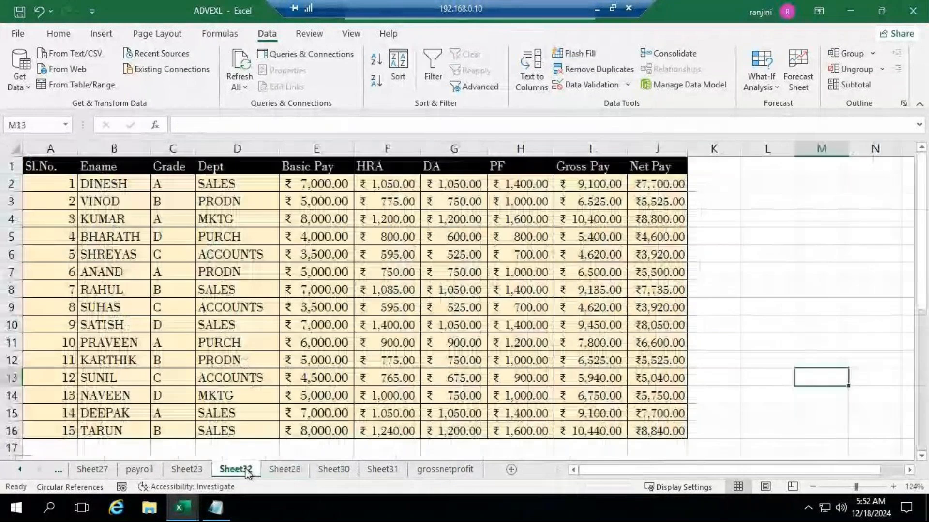
pyautogui.click(333, 472)
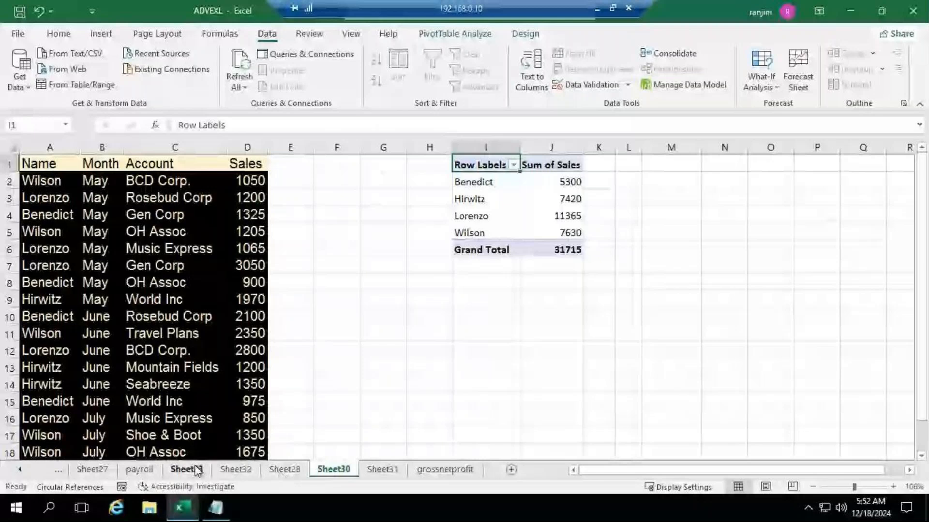
pyautogui.click(197, 471)
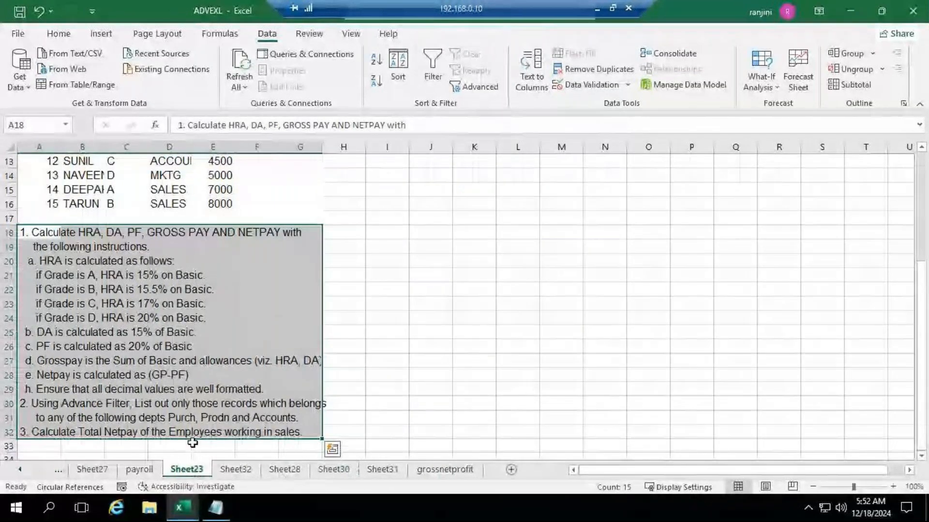
pyautogui.click(147, 473)
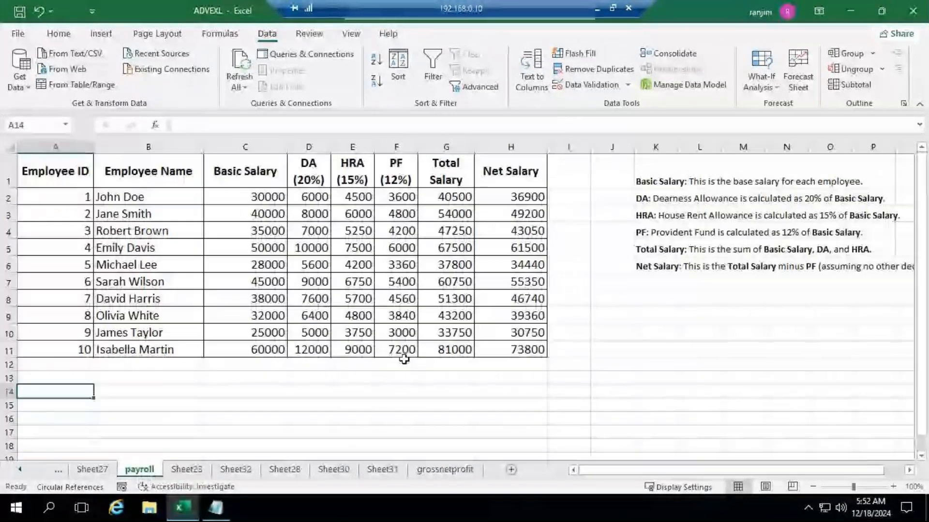
# - Copy the range A1:S12 on the payroll sheet, covering both the salary table and the calculation notes beside it
pyautogui.click(612, 315)
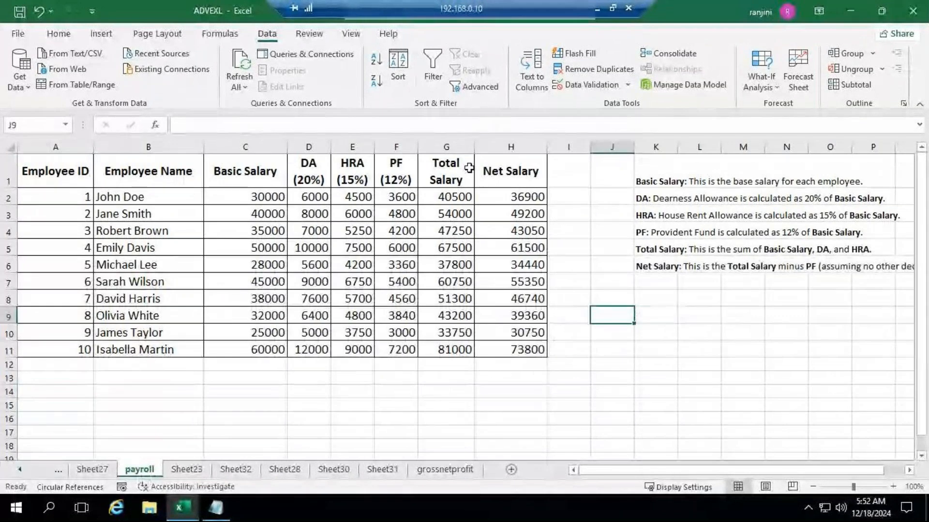
pyautogui.moveTo(48, 175); pyautogui.dragTo(527, 351)
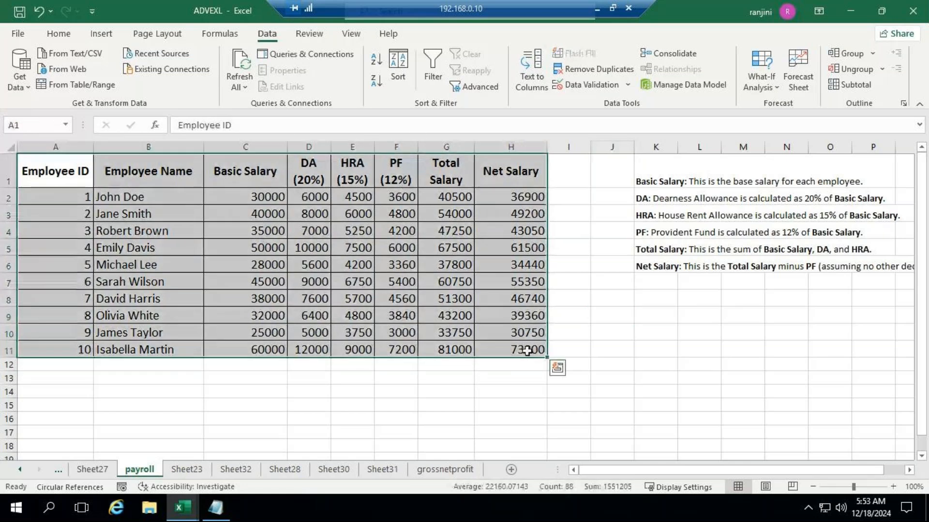
pyautogui.hotkey('ctrl', 'c')
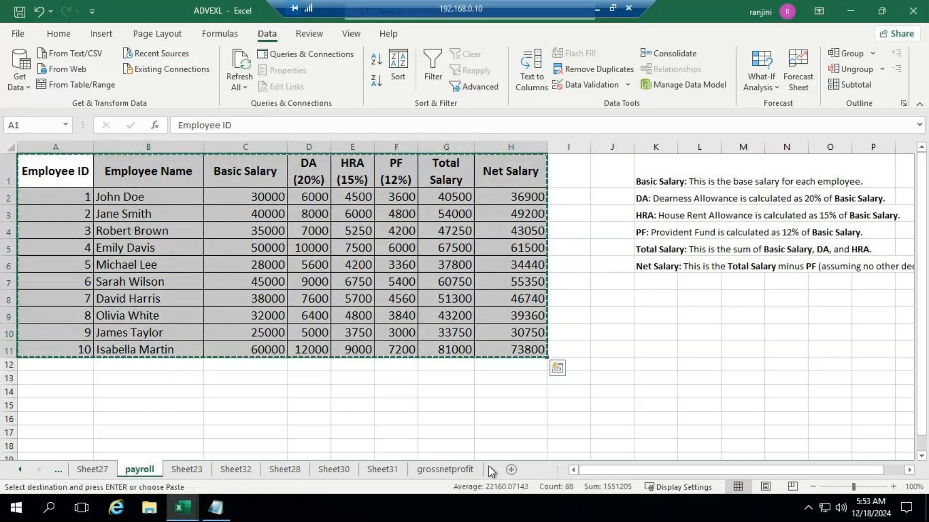
pyautogui.click(182, 507)
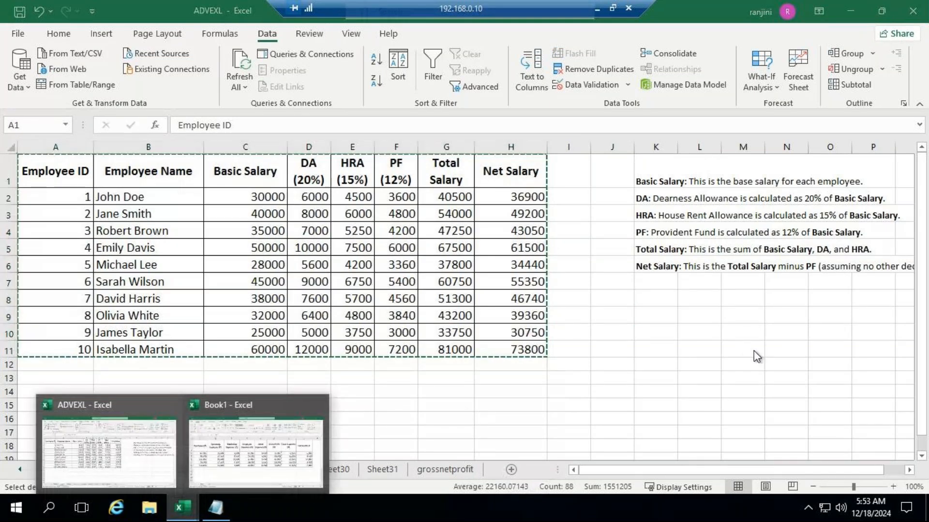
pyautogui.moveTo(747, 385); pyautogui.dragTo(530, 362)
pyautogui.hotkey('ctrl', 'c')
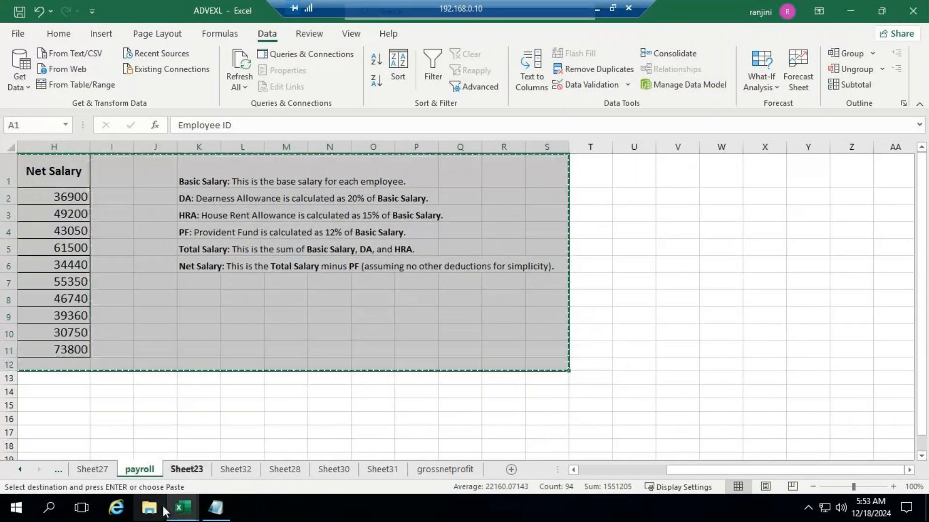
# - Add a new sheet to the Book1 workbook and paste the copied payroll table and notes at A1
pyautogui.moveTo(182, 507)
pyautogui.click(251, 467)
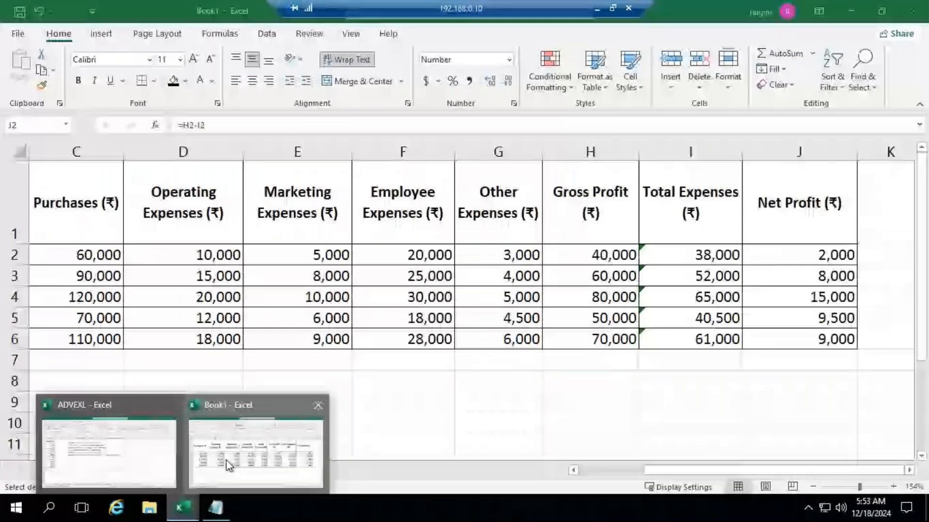
pyautogui.click(139, 469)
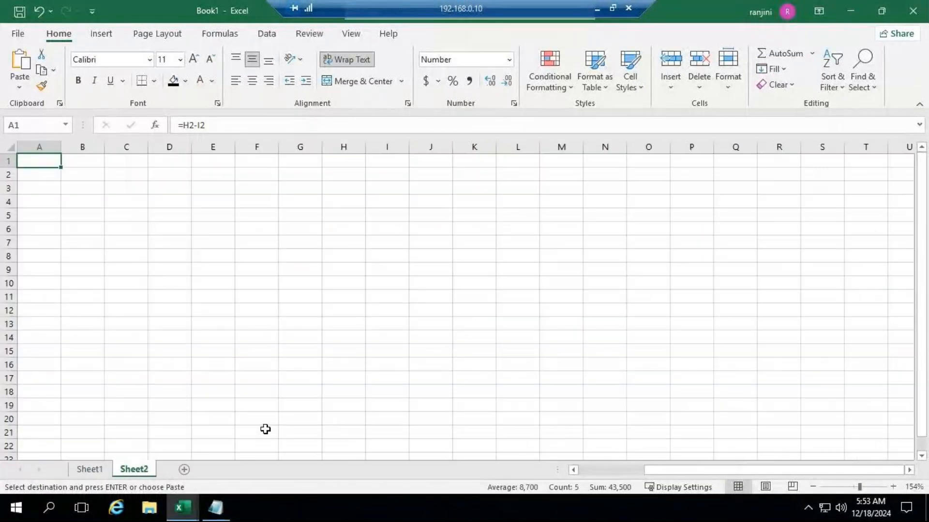
pyautogui.press('Return')
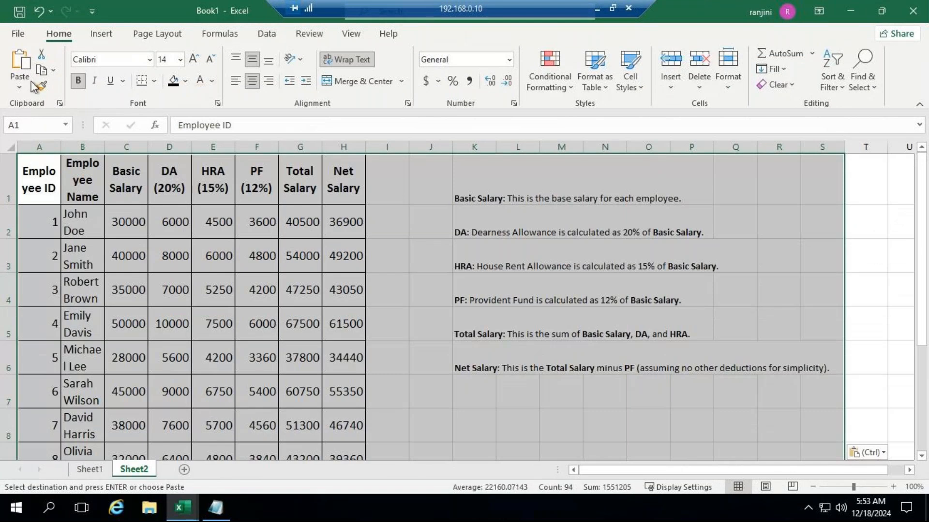
# - Widen columns A to H of the pasted payroll table so each header fits on a single line
pyautogui.doubleClick(60, 146)
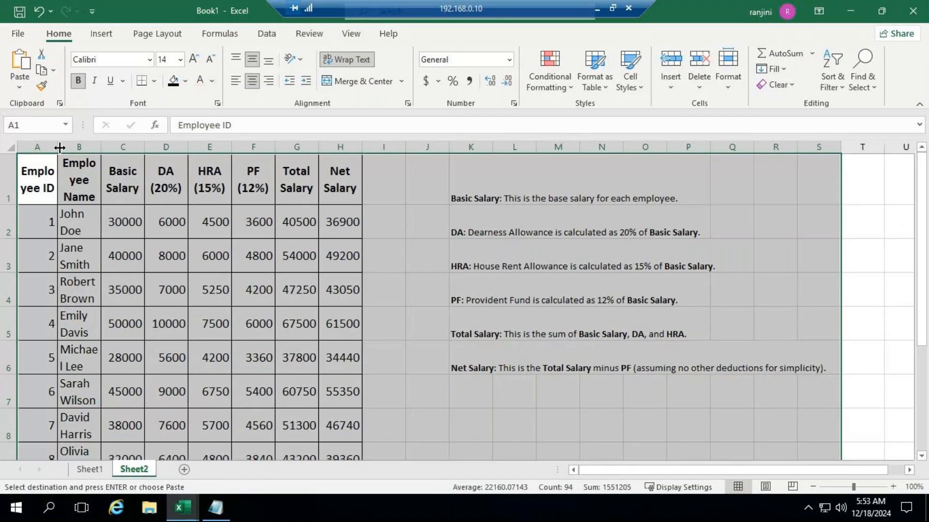
pyautogui.doubleClick(100, 147)
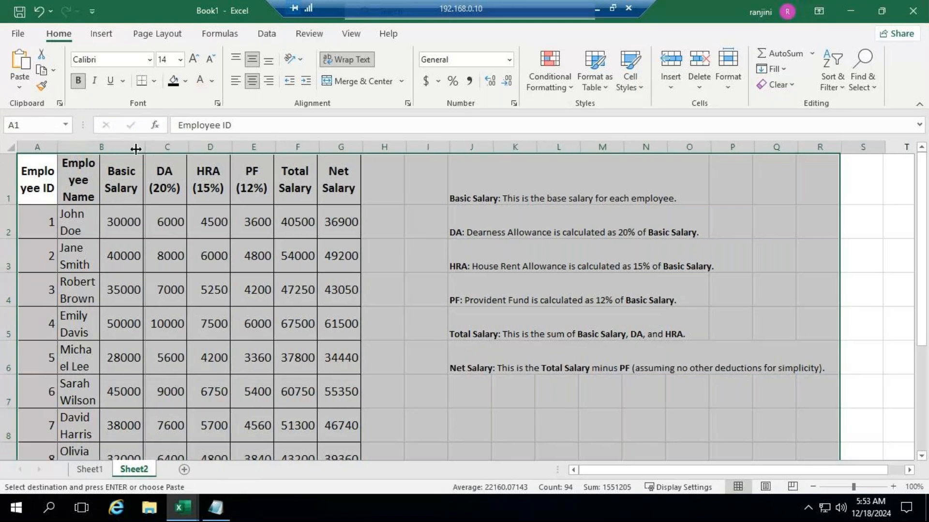
pyautogui.moveTo(57, 147); pyautogui.dragTo(72, 147)
pyautogui.click(728, 65)
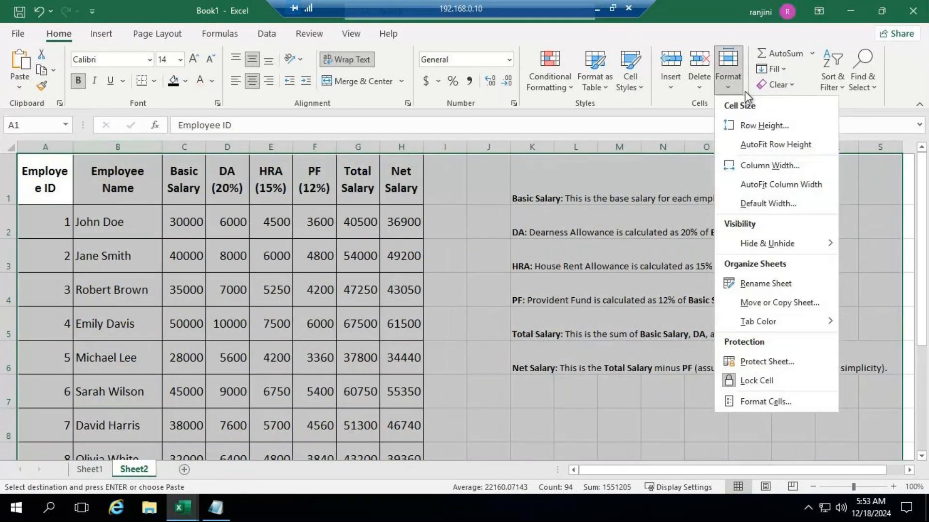
pyautogui.click(776, 185)
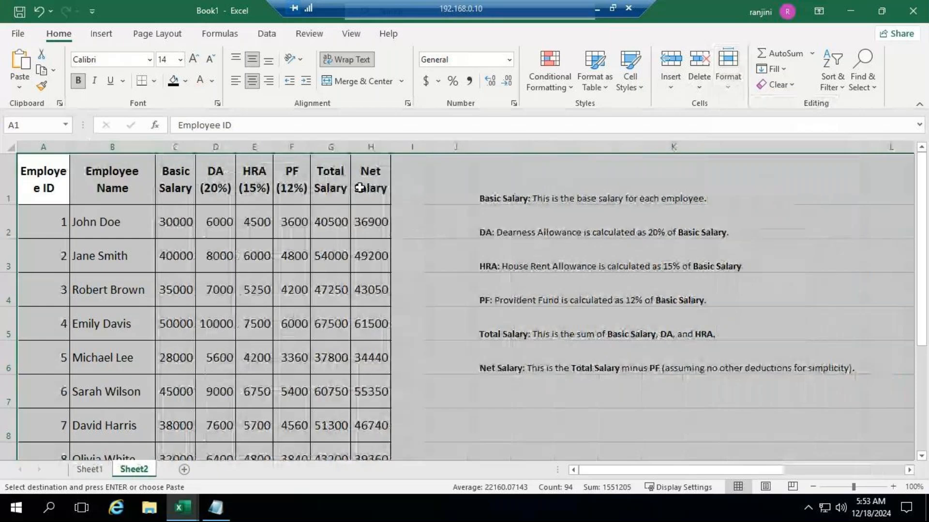
pyautogui.moveTo(69, 145); pyautogui.dragTo(107, 145)
pyautogui.moveTo(194, 145); pyautogui.dragTo(666, 141)
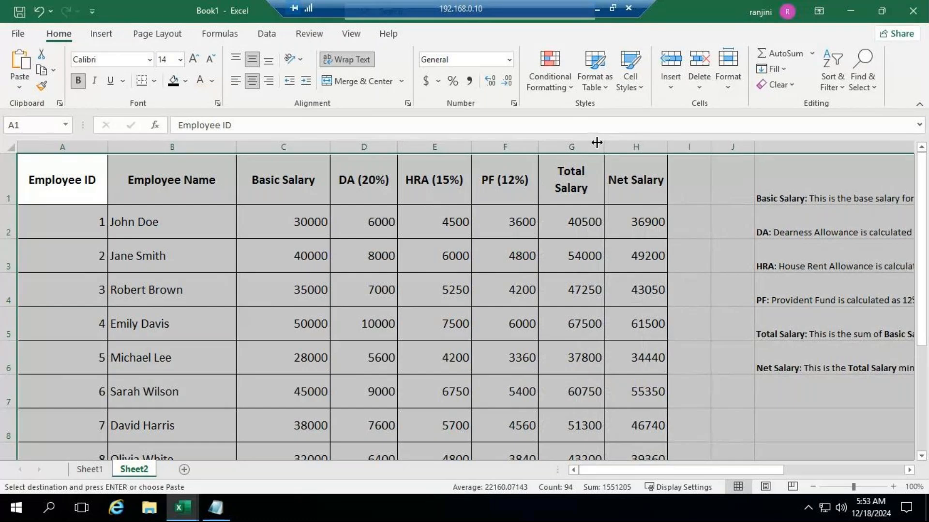
pyautogui.click(610, 147)
pyautogui.moveTo(604, 145); pyautogui.dragTo(633, 145)
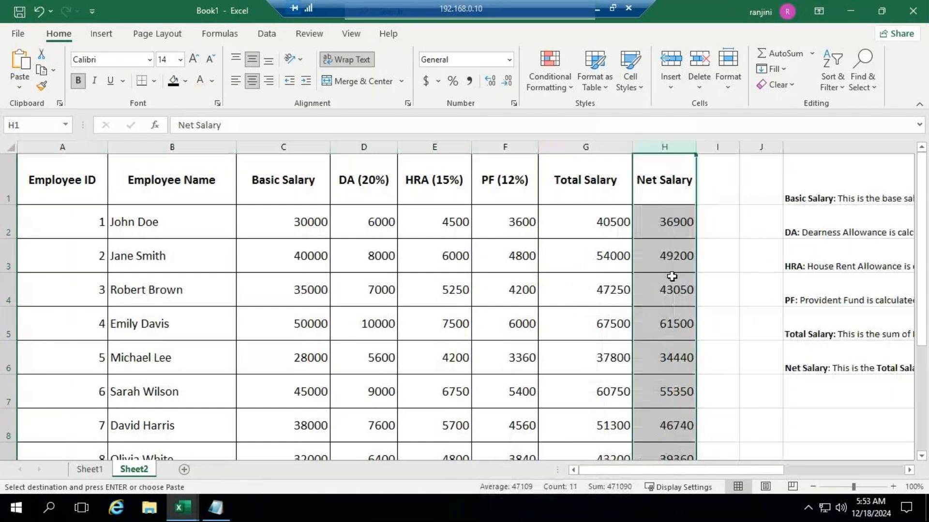
# - AutoFit the row heights of the entire payroll sheet
pyautogui.click(10, 147)
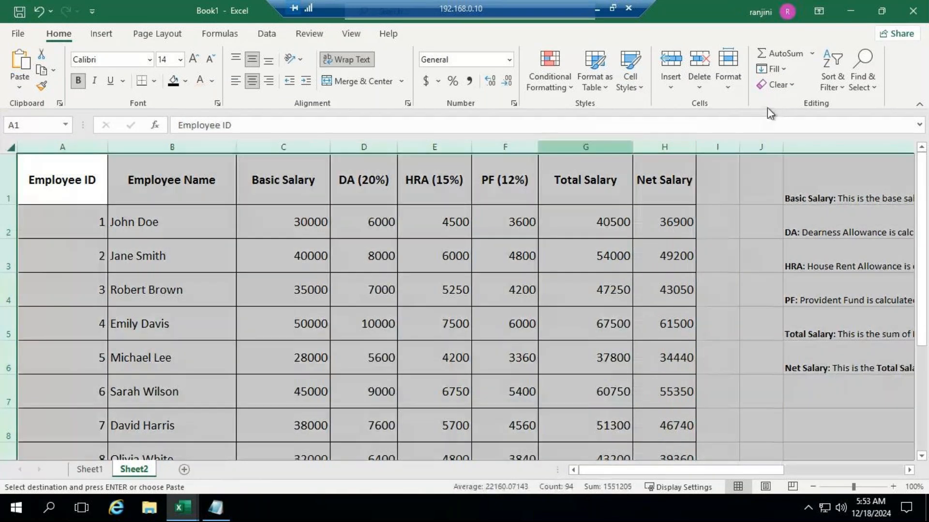
pyautogui.click(728, 73)
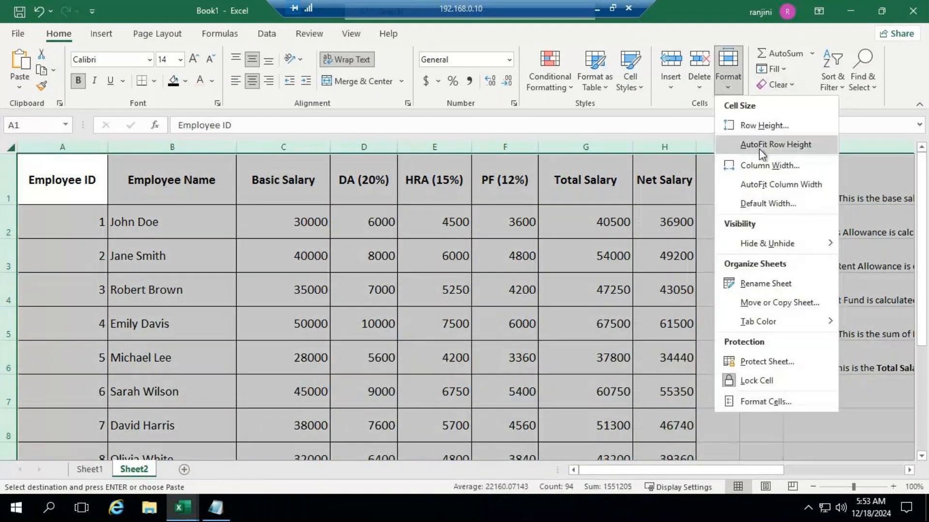
pyautogui.click(758, 145)
pyautogui.click(771, 263)
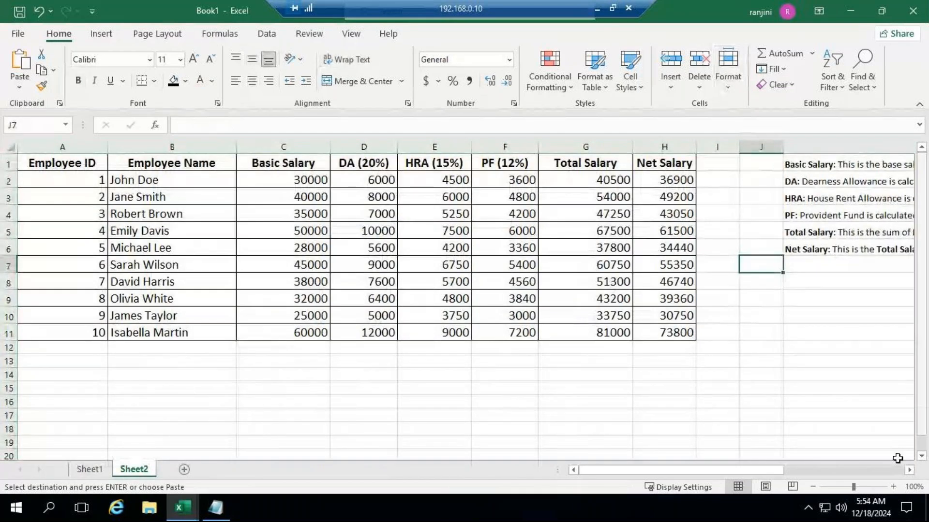
# - Review the calculation notes in column K and clear the DA, HRA, PF, Total Salary and Net Salary values in D2:H11
pyautogui.click(910, 470)
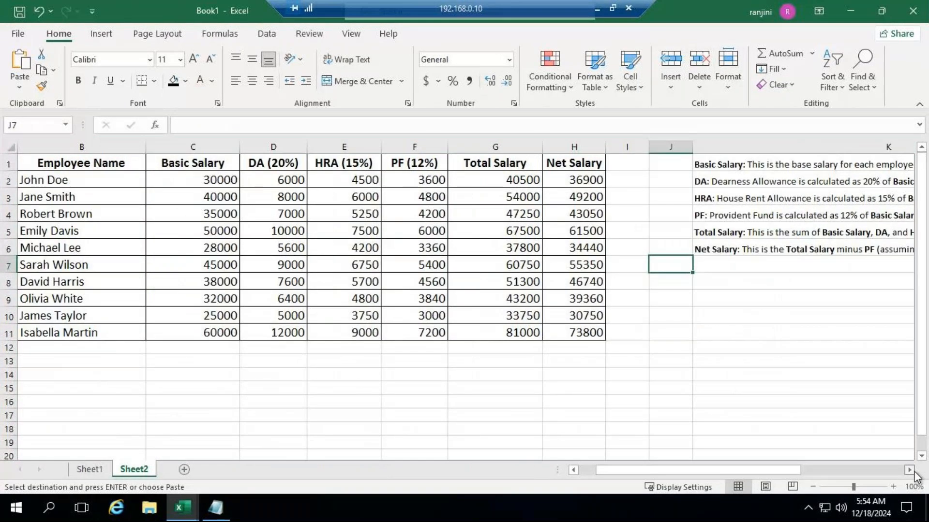
pyautogui.click(912, 471)
pyautogui.click(912, 471)
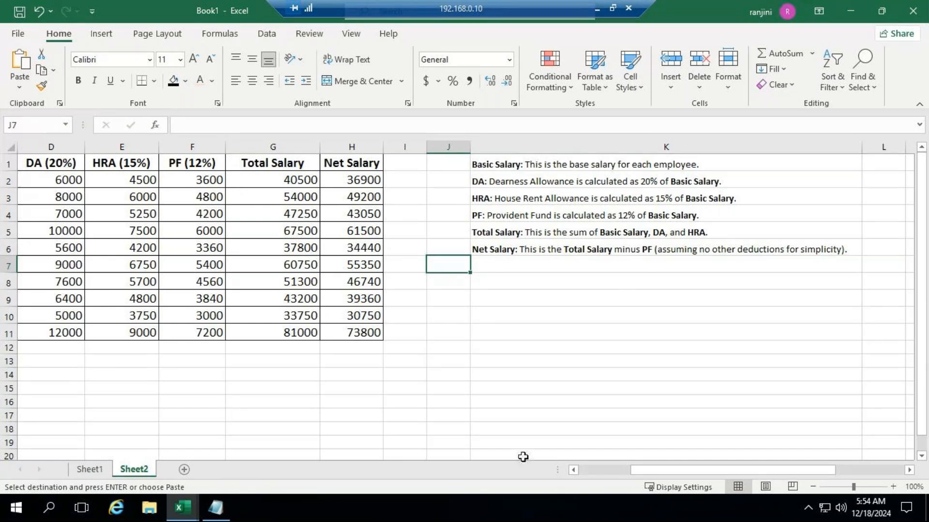
pyautogui.hscroll(-2, 523, 457)
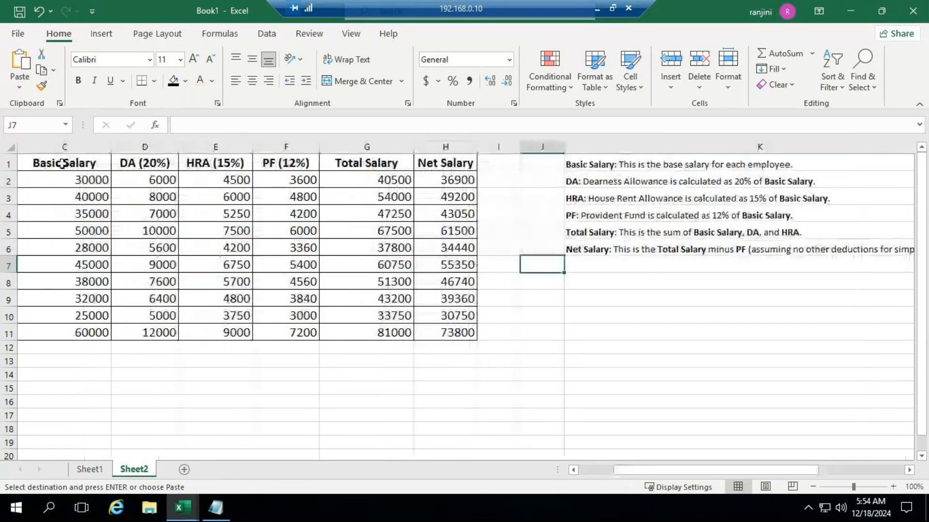
pyautogui.moveTo(124, 182); pyautogui.dragTo(435, 331)
pyautogui.press('Delete')
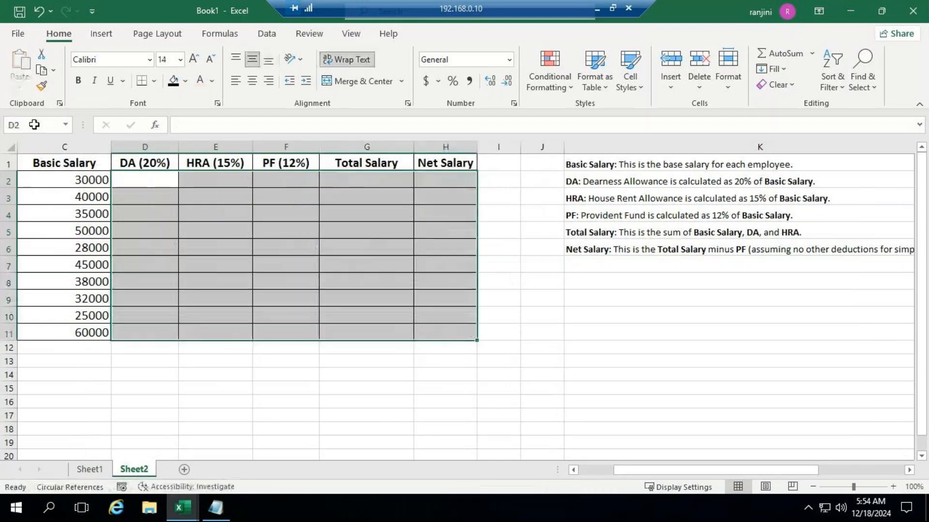
# - Calculate DA as 20% of Basic Salary with =C2*20% in D2 and fill the formula down to D11
pyautogui.moveTo(623, 473); pyautogui.dragTo(580, 474)
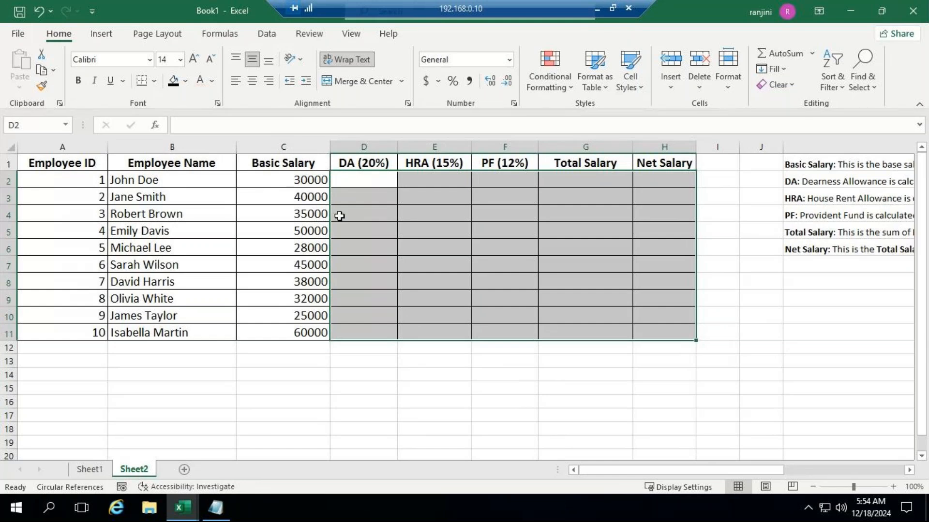
pyautogui.click(366, 186)
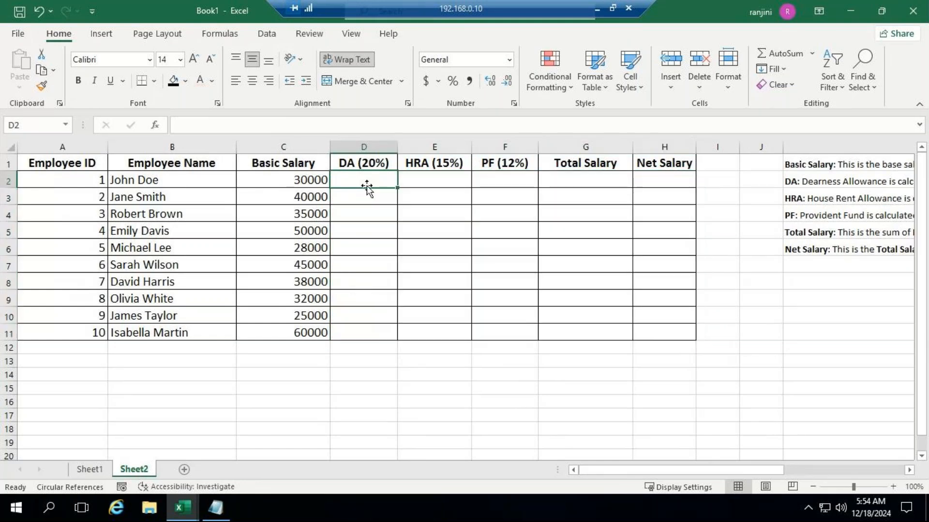
pyautogui.doubleClick(367, 185)
pyautogui.write('=')
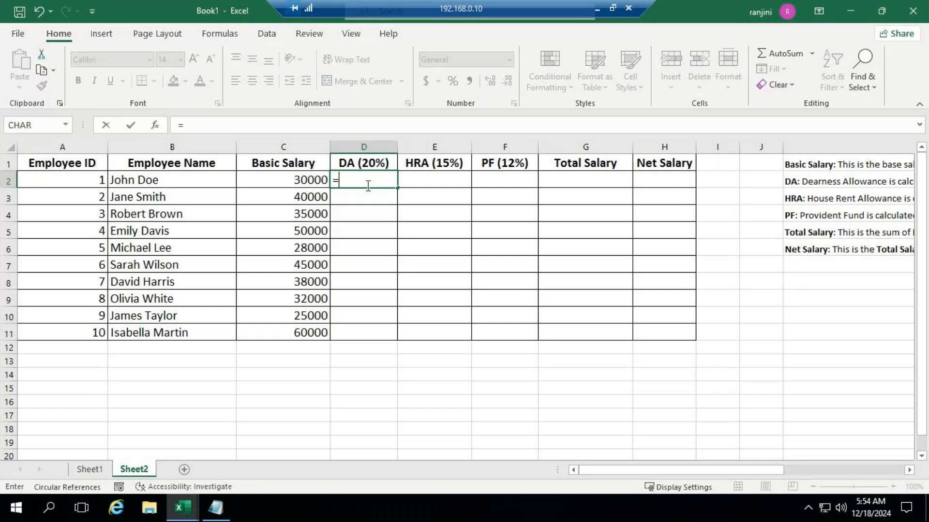
pyautogui.press('Left')
pyautogui.write('*')
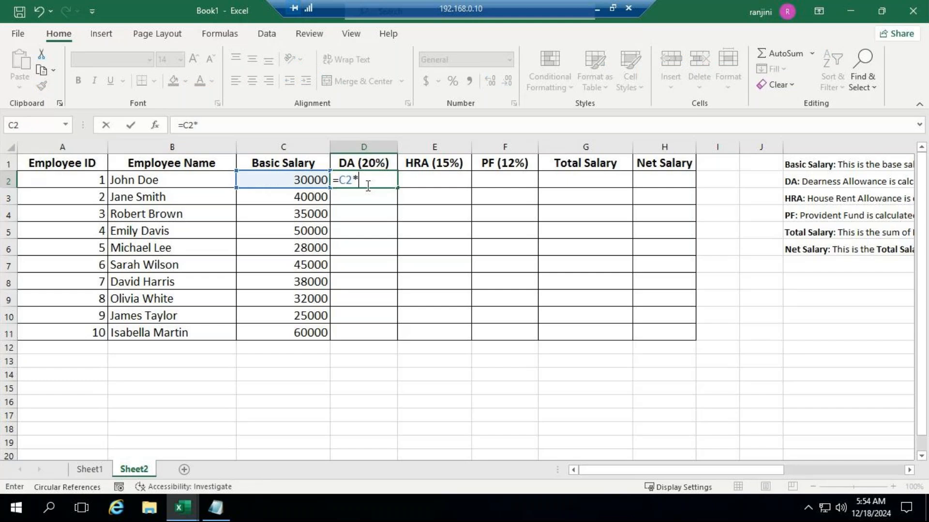
pyautogui.write('20%')
pyautogui.hotkey('ctrl', 'Return')
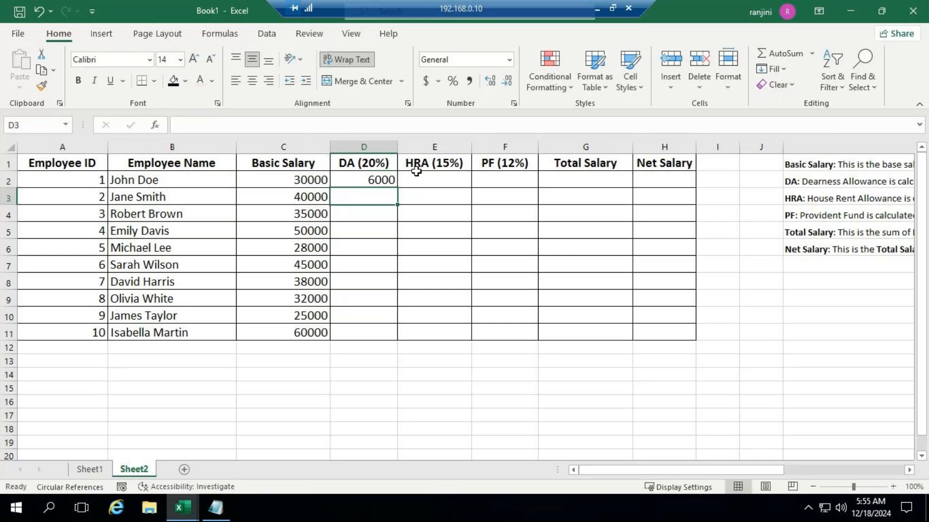
pyautogui.click(364, 181)
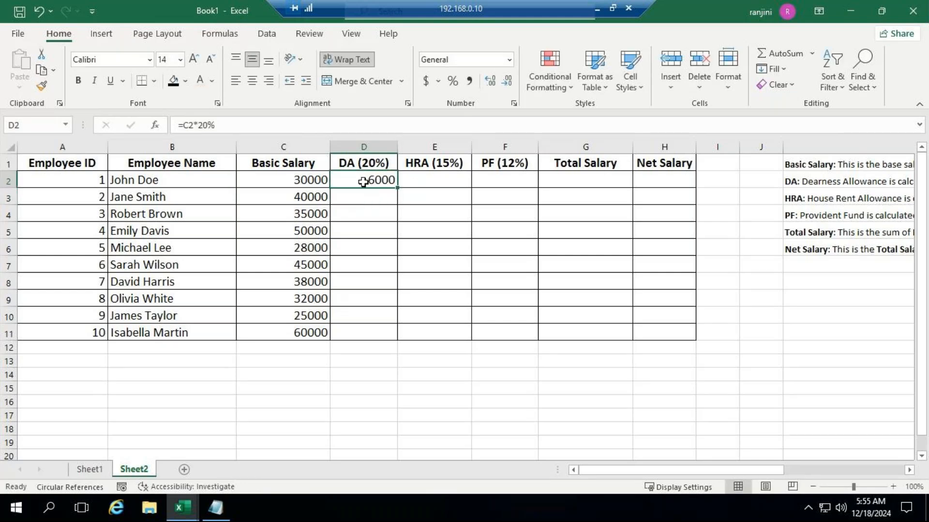
pyautogui.doubleClick(397, 191)
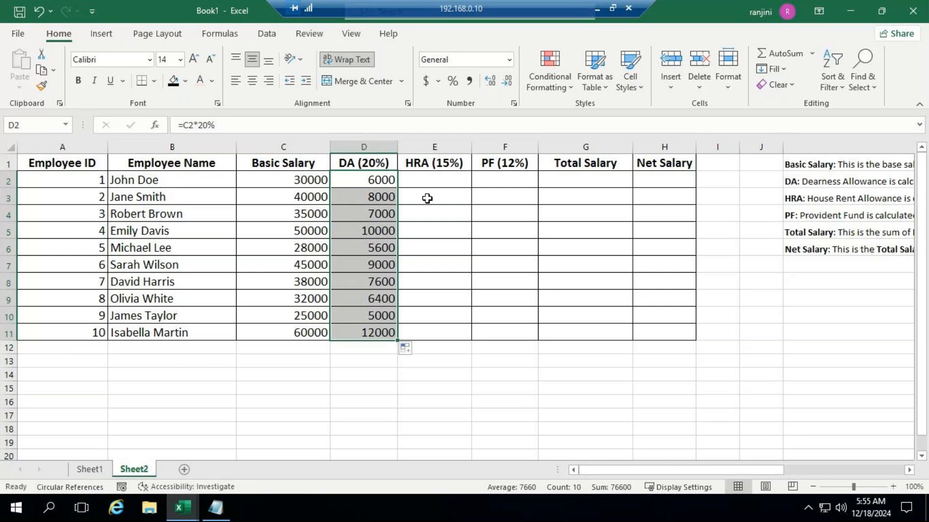
# - Calculate HRA as 15% of Basic Salary with =C2*15% in E2 and fill the formula down to E11
pyautogui.click(433, 184)
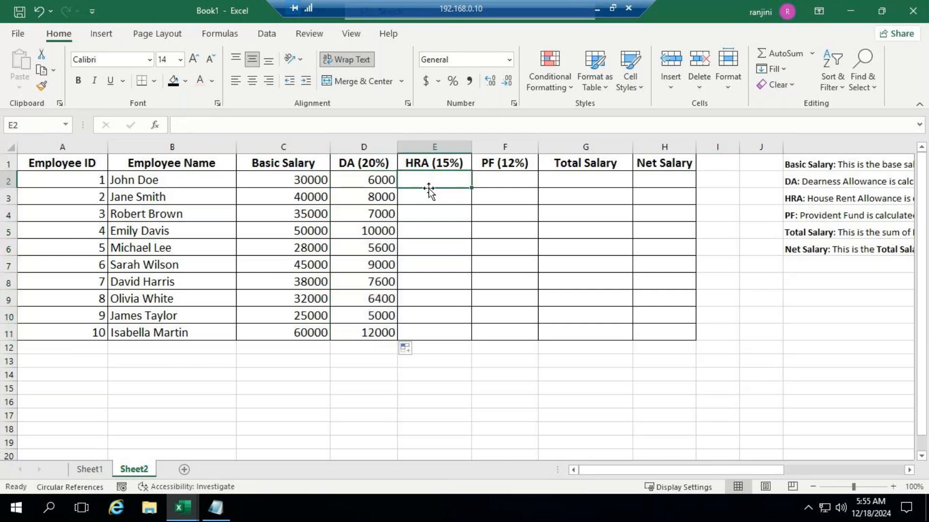
pyautogui.write('=')
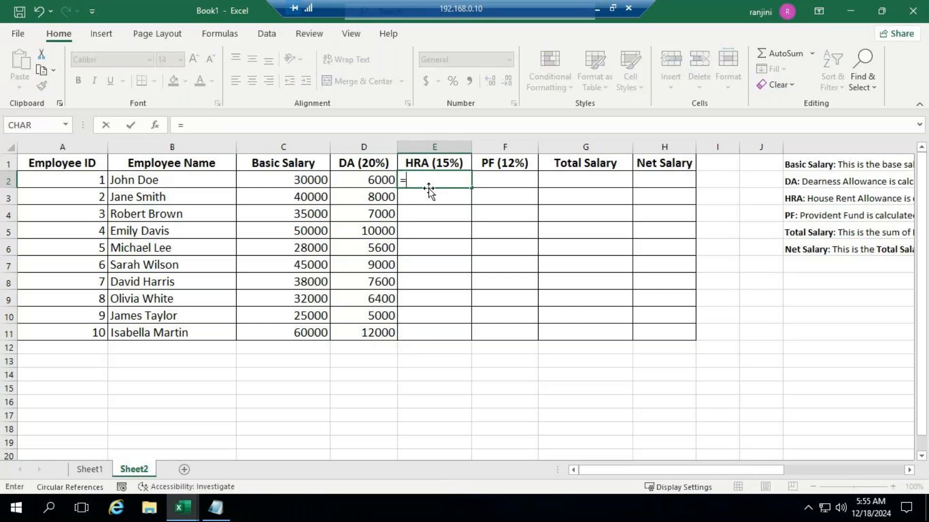
pyautogui.press('Left')
pyautogui.press('Left')
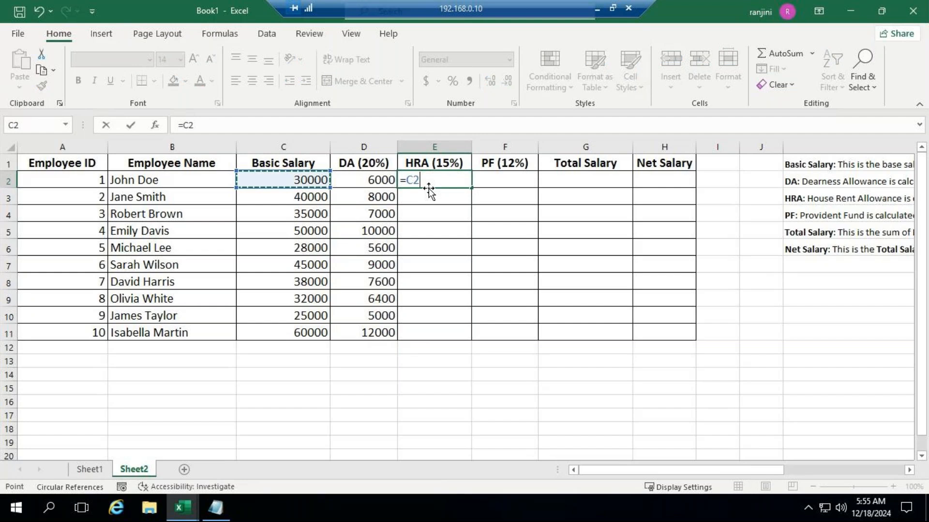
pyautogui.write('*15%')
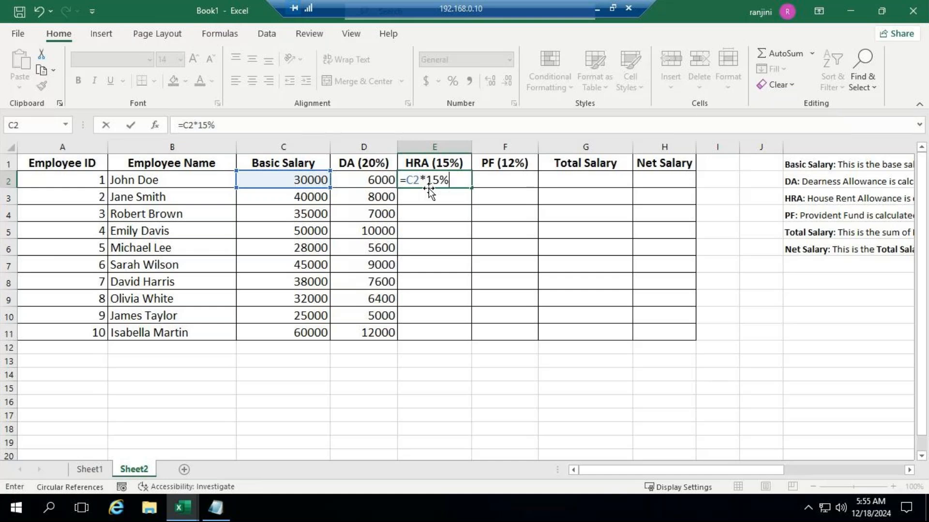
pyautogui.press('Return')
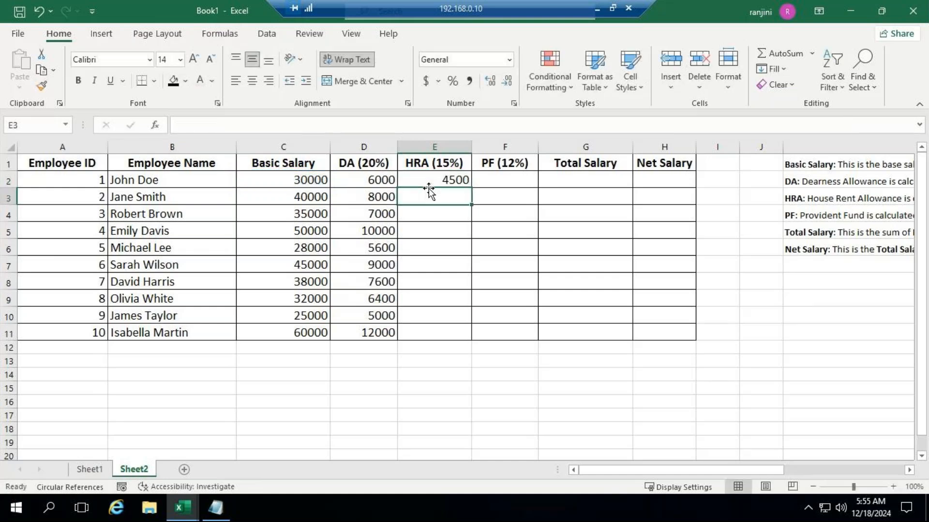
pyautogui.click(438, 178)
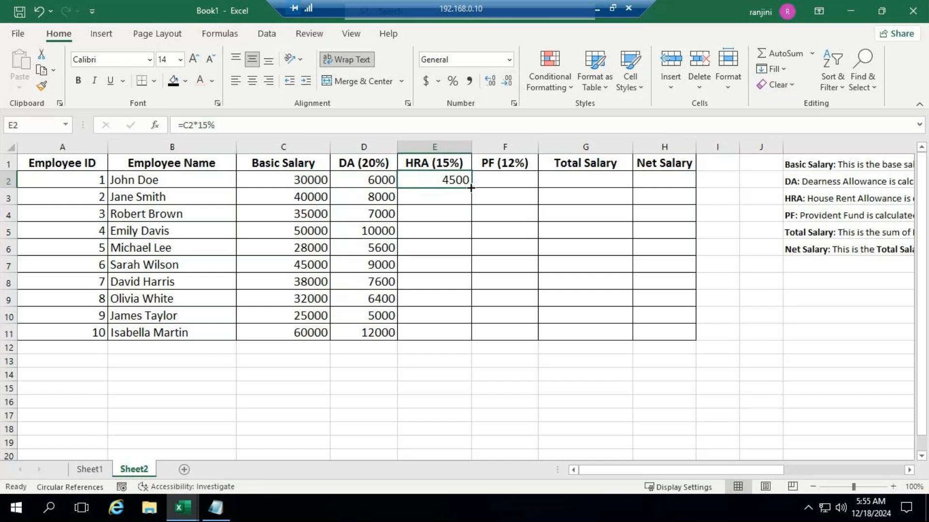
pyautogui.moveTo(473, 187); pyautogui.dragTo(472, 188)
pyautogui.doubleClick(473, 188)
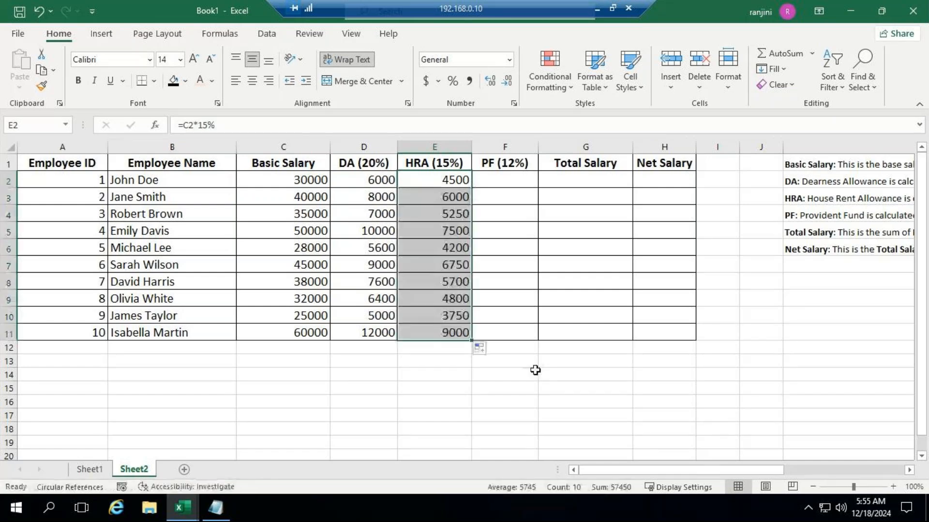
# - Calculate PF as 12% of Basic Salary with =C2*12% in F2 and fill the formula down to F11
pyautogui.click(504, 182)
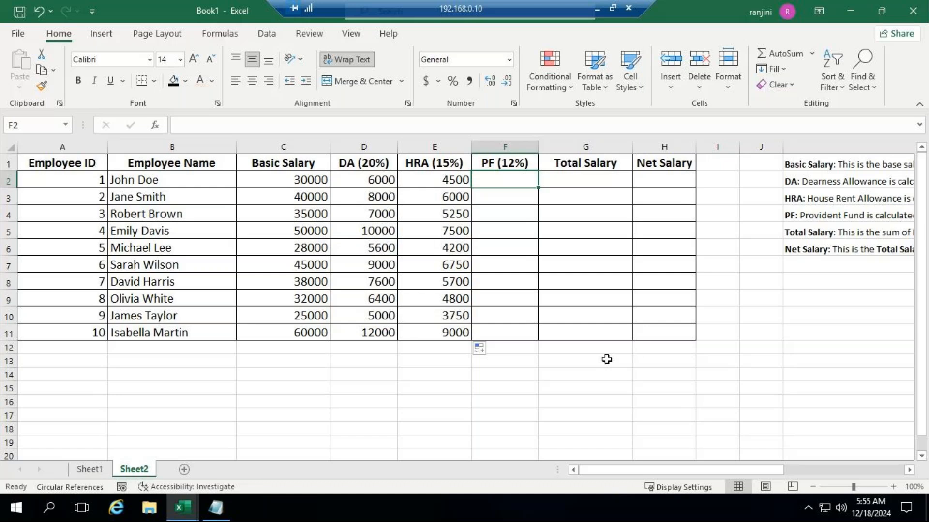
pyautogui.write('=')
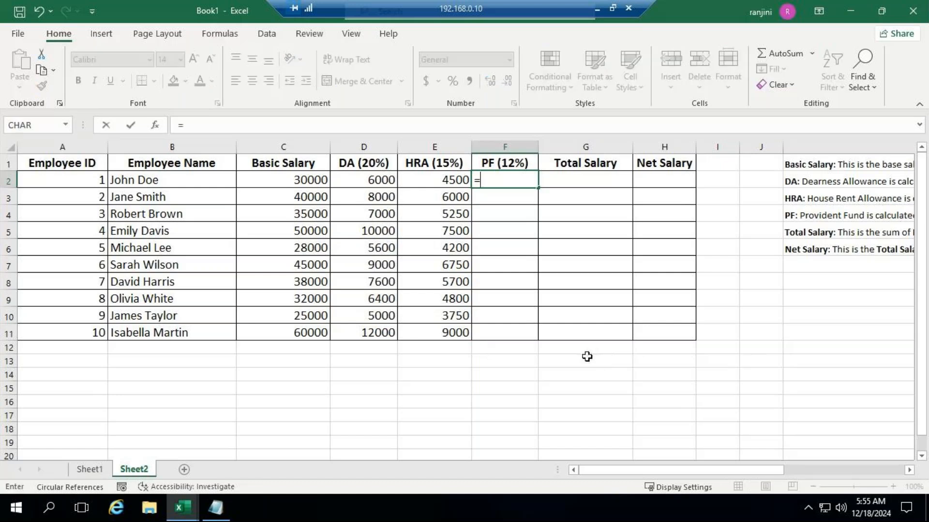
pyautogui.click(290, 183)
pyautogui.write('*')
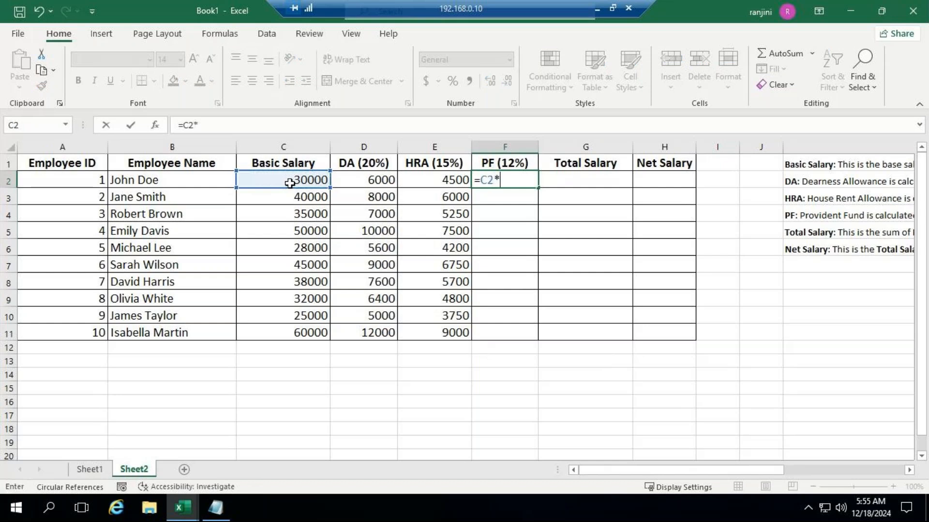
pyautogui.write('12%')
pyautogui.press('Return')
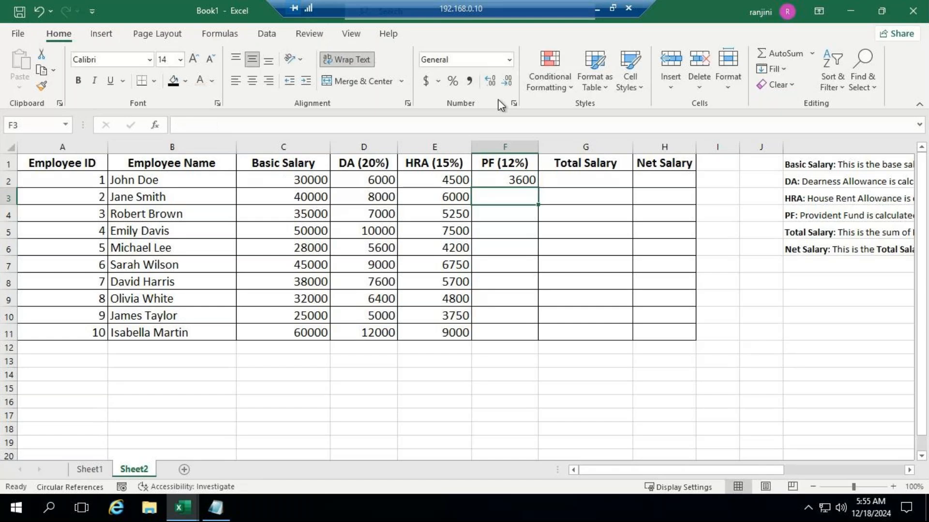
pyautogui.click(508, 180)
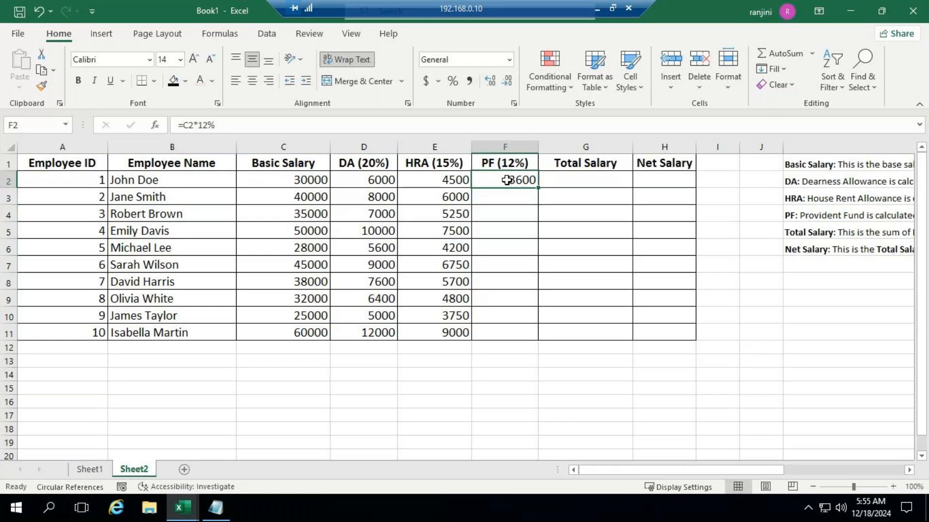
pyautogui.doubleClick(537, 189)
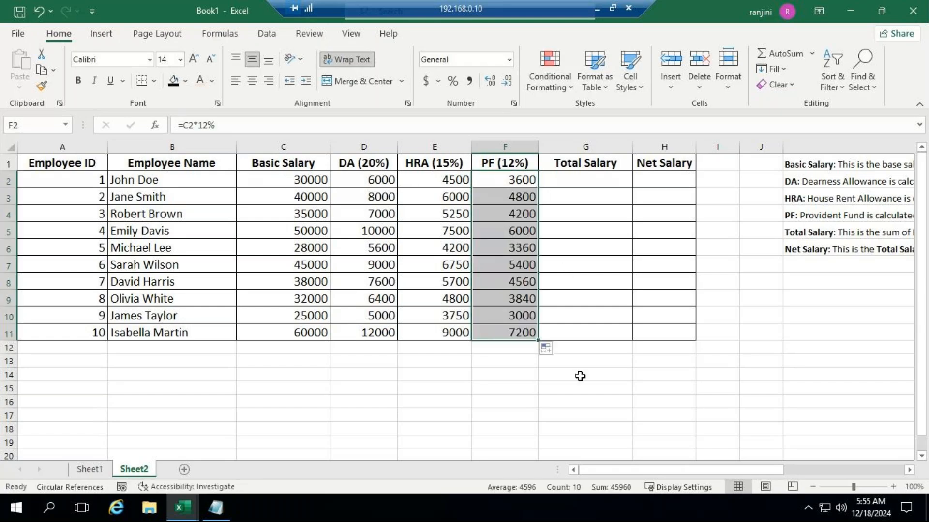
# - Calculate Total Salary from Basic Salary, DA and HRA with =SUM(C2:E2) in G2 and fill the formula down to G11
pyautogui.click(586, 180)
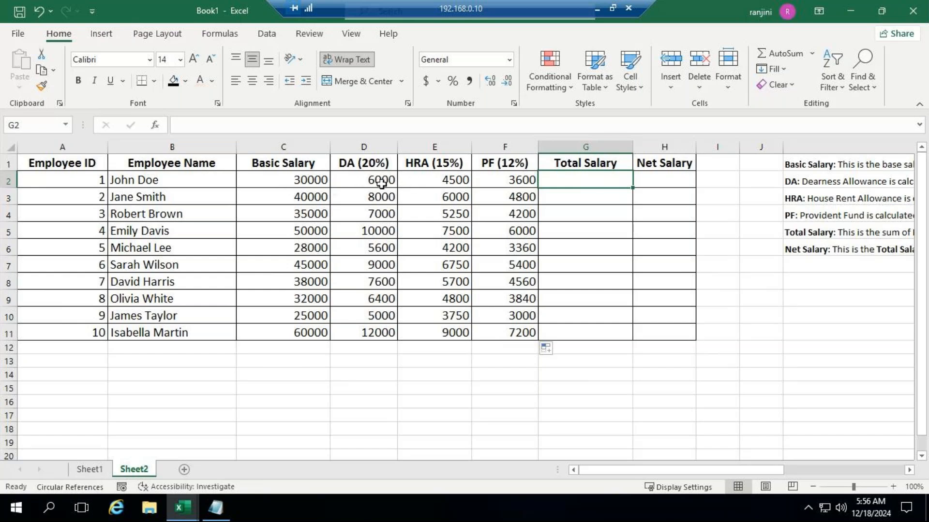
pyautogui.press('F2')
pyautogui.write('=S')
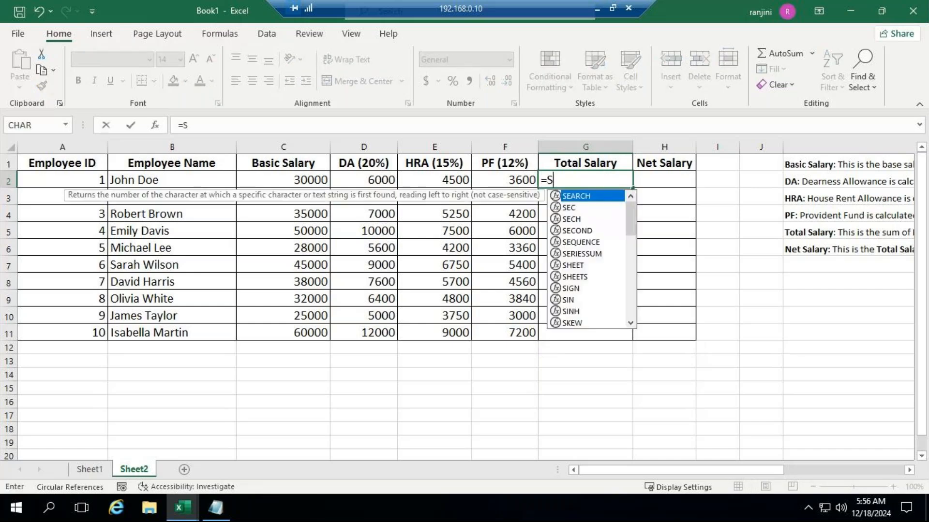
pyautogui.write('UM(')
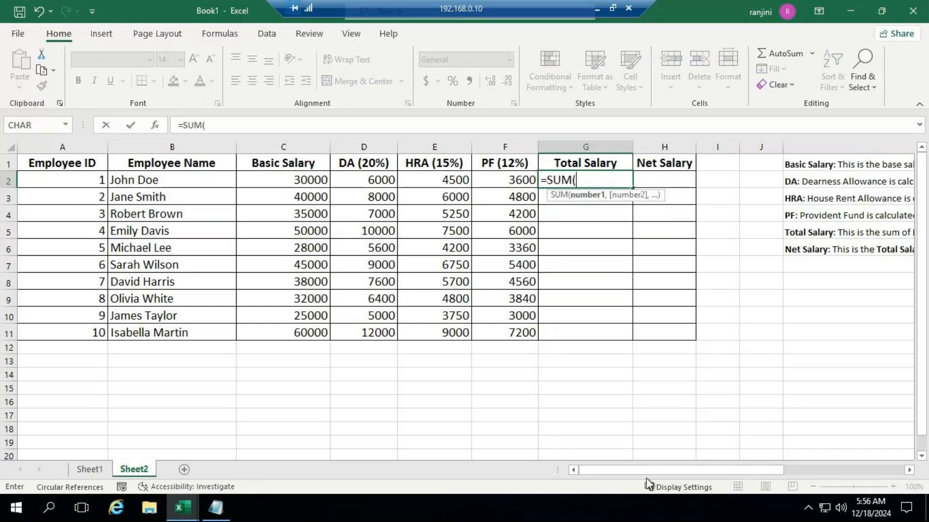
pyautogui.click(293, 180)
pyautogui.moveTo(293, 180); pyautogui.dragTo(447, 187)
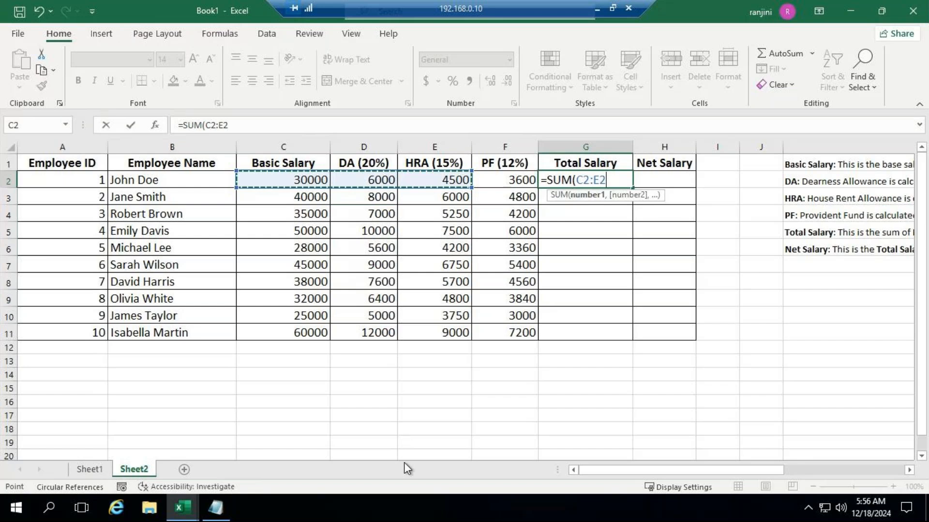
pyautogui.write(')')
pyautogui.hotkey('ctrl', 'Return')
pyautogui.press('Return')
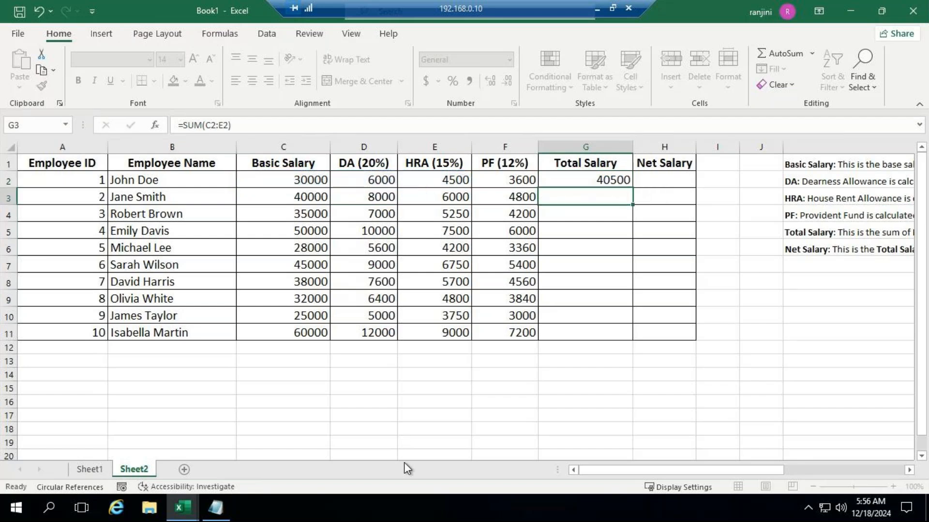
pyautogui.click(628, 184)
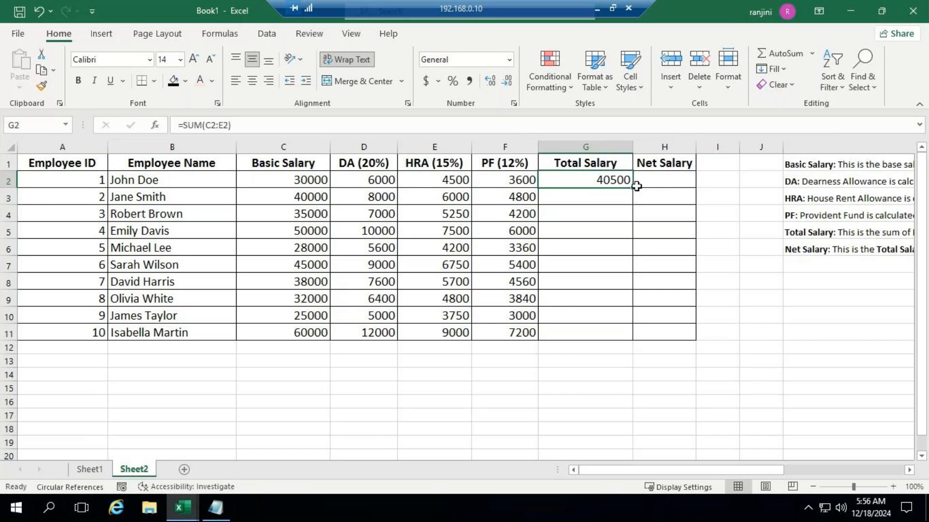
pyautogui.moveTo(634, 189); pyautogui.dragTo(634, 189)
pyautogui.doubleClick(634, 188)
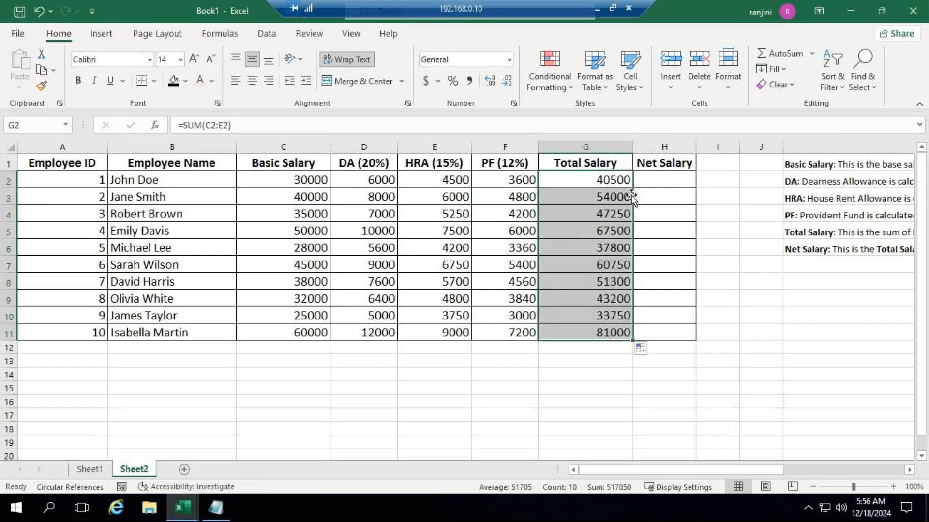
# - Calculate Net Salary as Total Salary minus PF with =G2-F2 in H2 and fill the formula down to H11
pyautogui.click(672, 180)
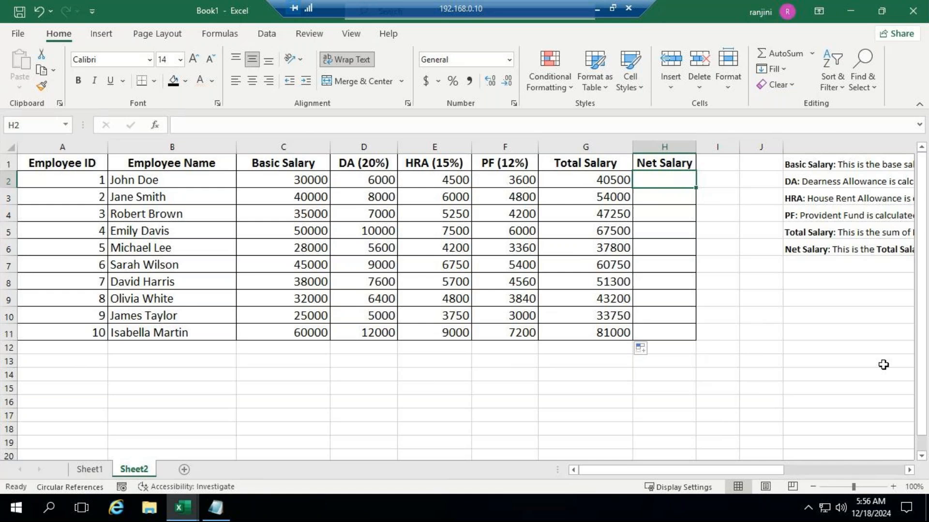
pyautogui.write('=')
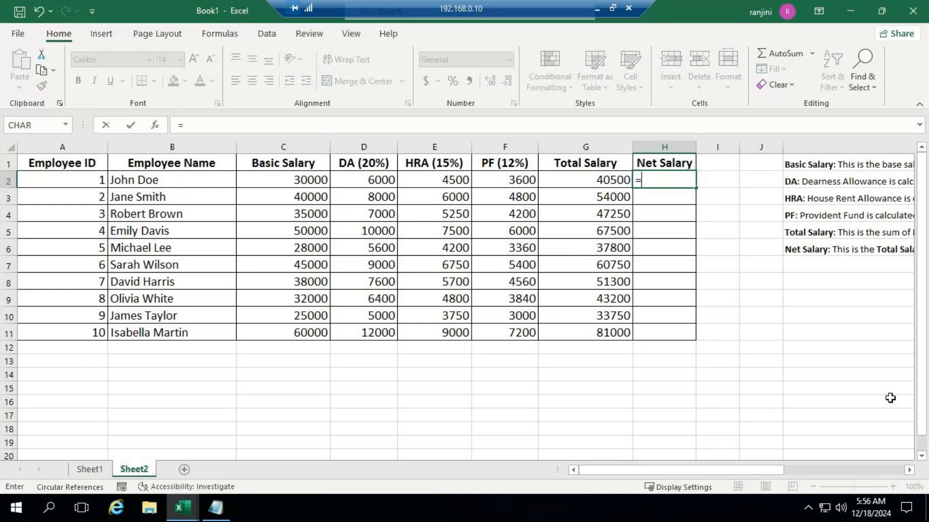
pyautogui.press('Left')
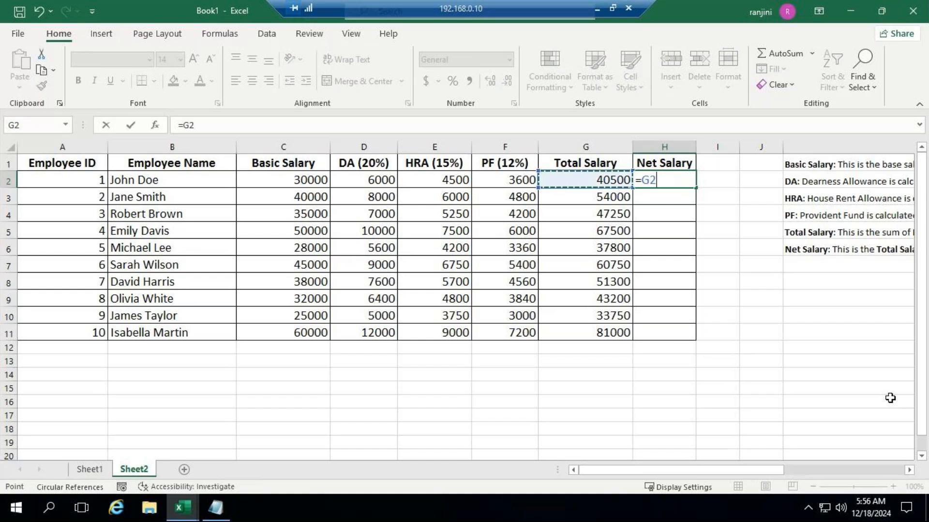
pyautogui.write('-')
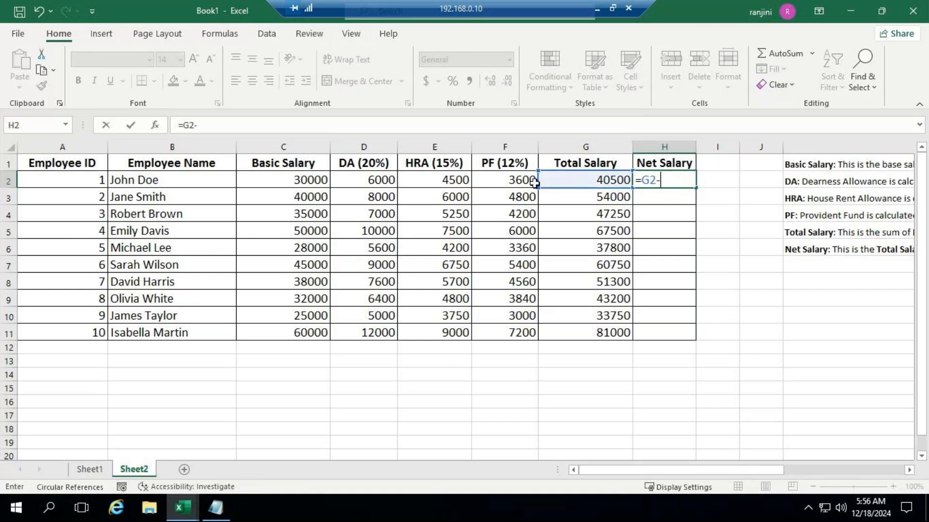
pyautogui.click(529, 181)
pyautogui.press('Return')
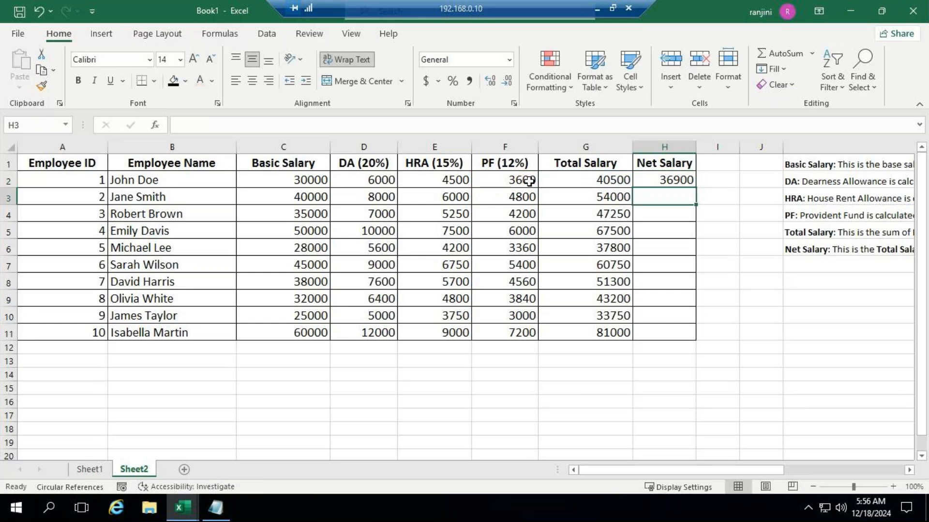
pyautogui.press('Up')
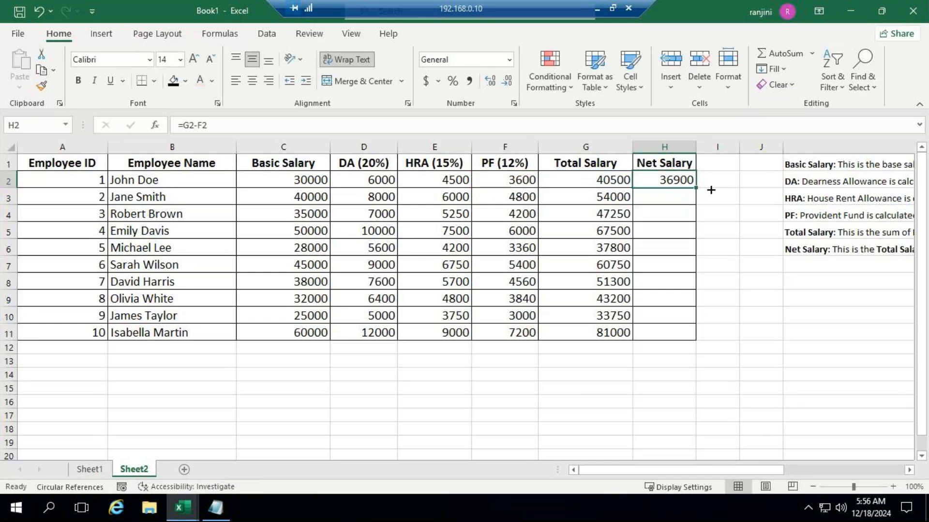
pyautogui.moveTo(697, 188); pyautogui.dragTo(699, 189)
pyautogui.doubleClick(698, 188)
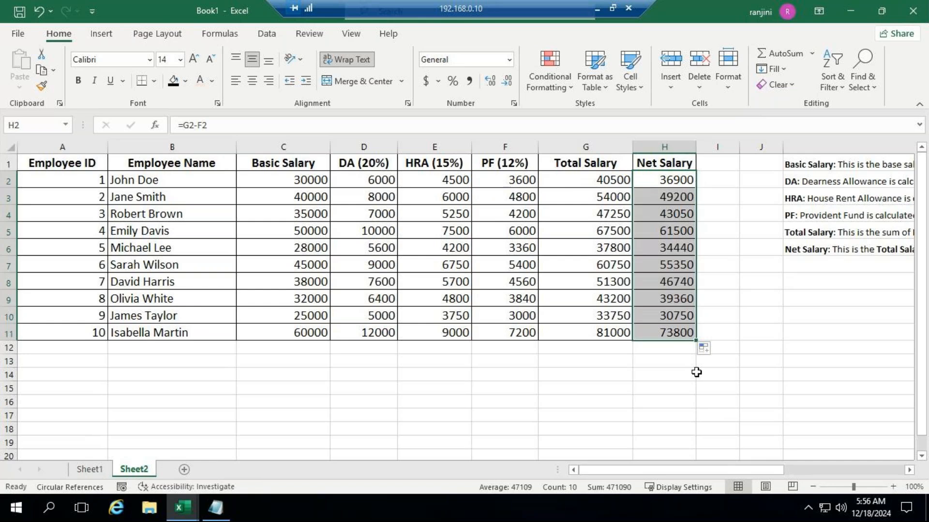
pyautogui.click(670, 363)
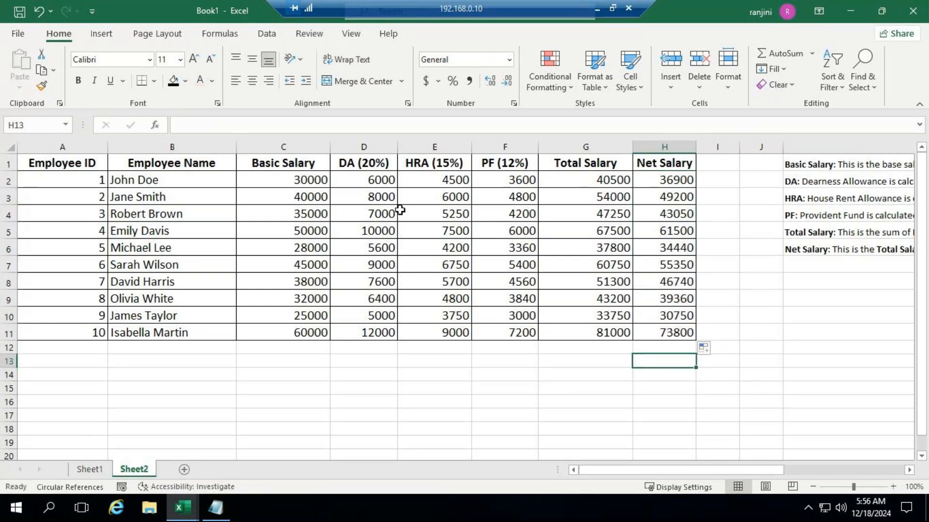
# - Fill the payroll table range A1:H11 with the lightest gold theme color
pyautogui.moveTo(79, 165); pyautogui.dragTo(642, 281)
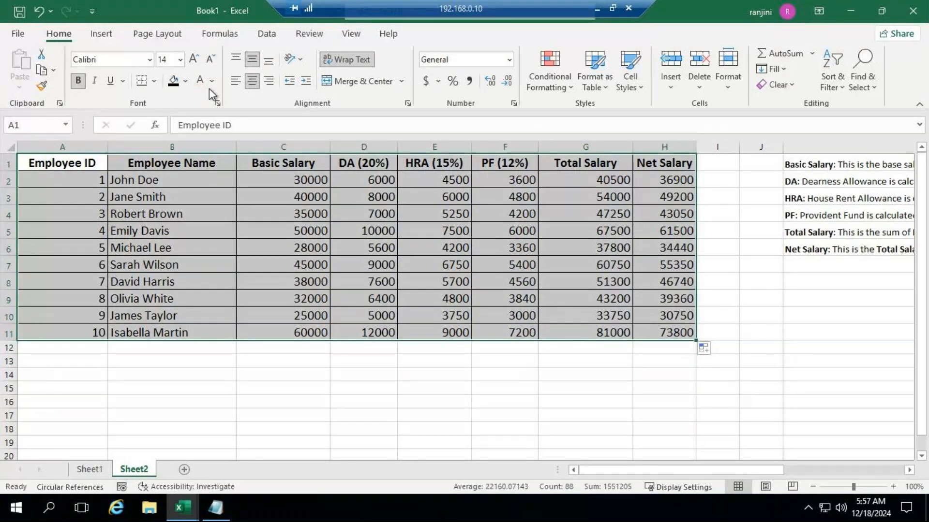
pyautogui.click(185, 81)
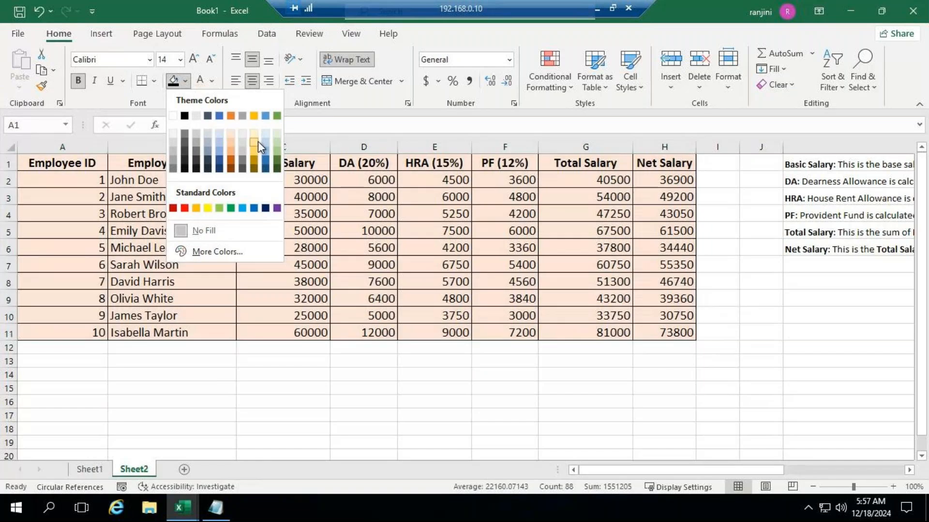
pyautogui.click(254, 134)
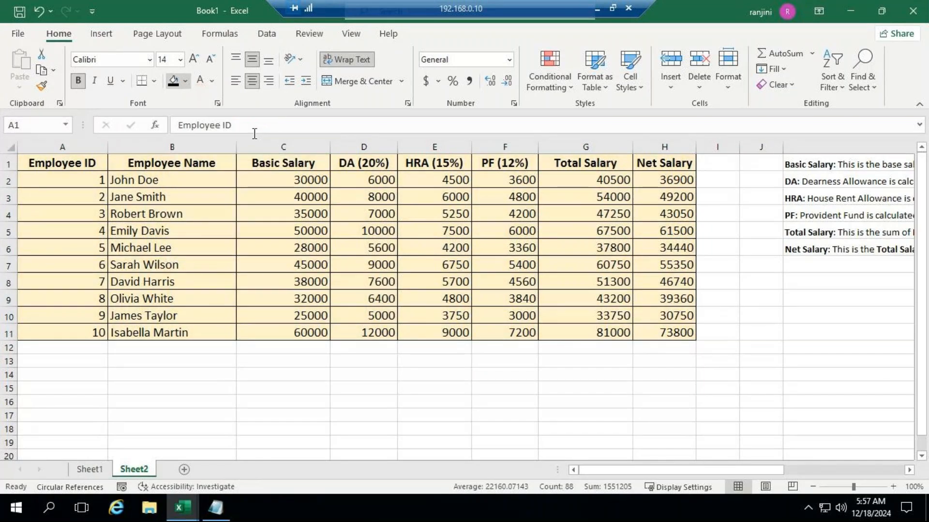
# - Format the payroll header row A1:H1 with a black fill and a white font
pyautogui.moveTo(58, 163); pyautogui.dragTo(667, 159)
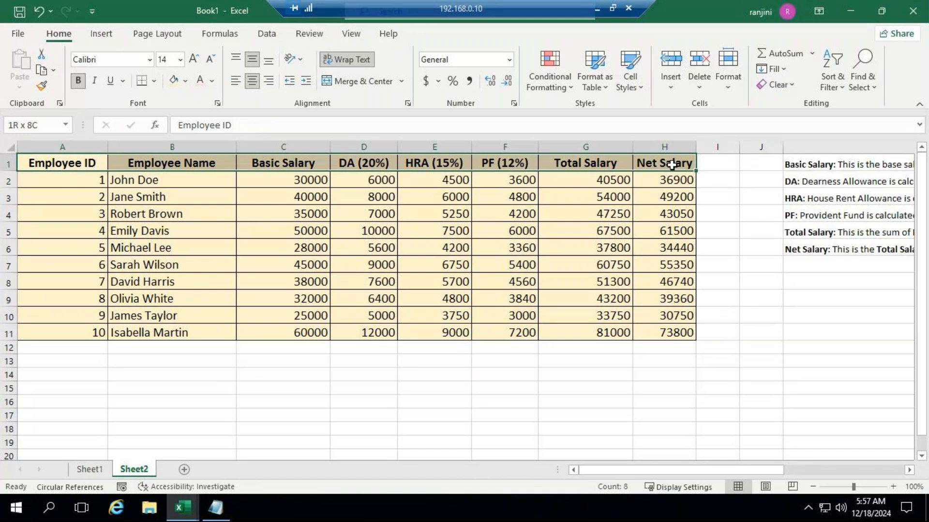
pyautogui.click(186, 81)
pyautogui.click(181, 116)
pyautogui.click(199, 81)
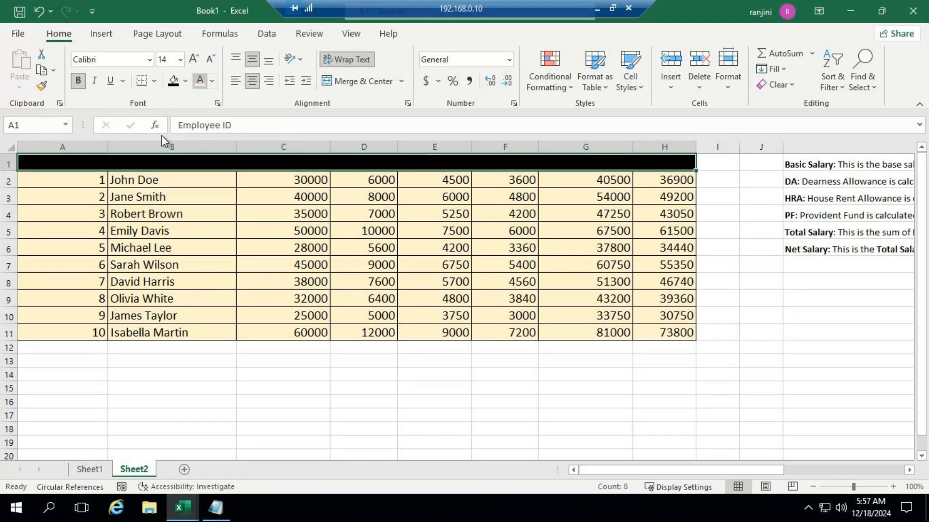
pyautogui.click(241, 348)
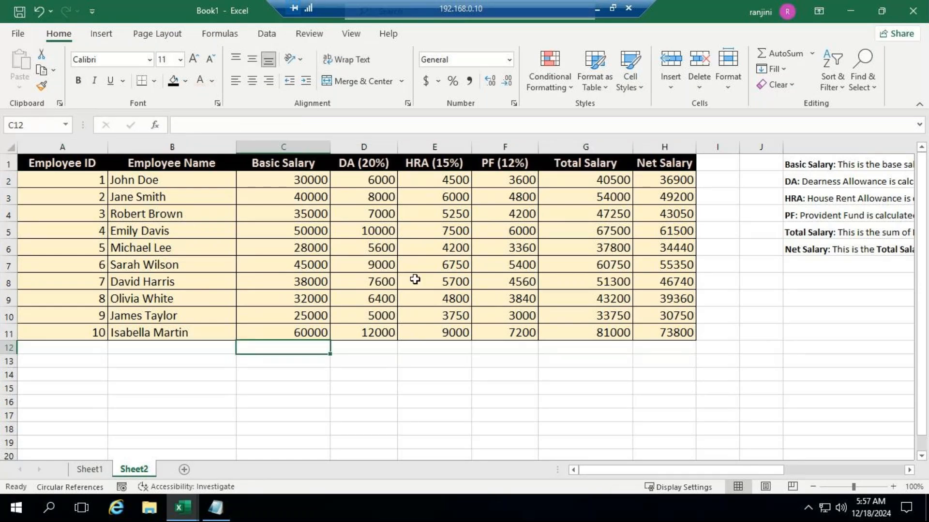
pyautogui.click(597, 10)
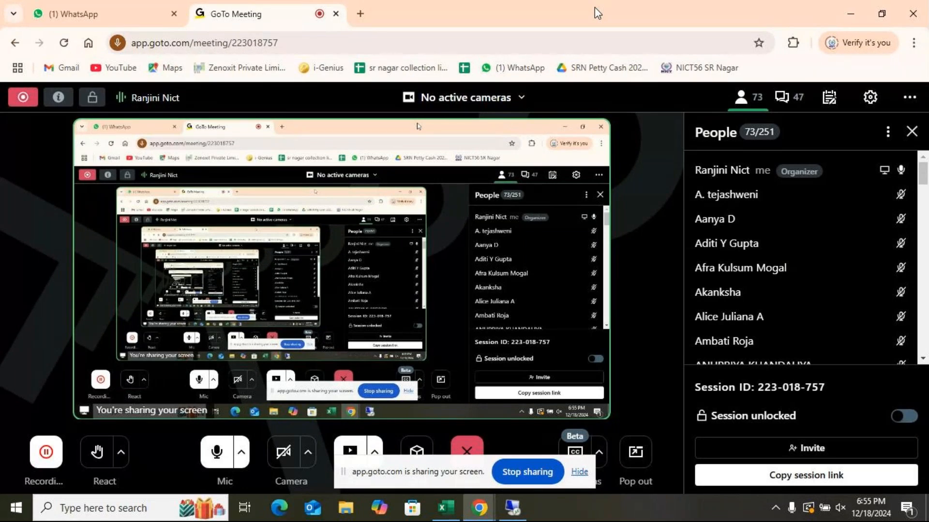
pyautogui.click(512, 508)
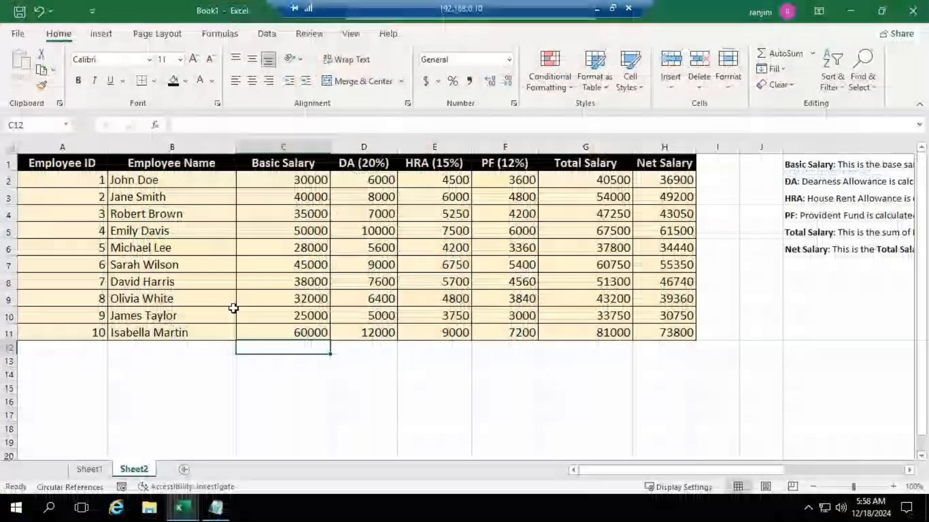
# - Switch to the ADVEXL workbook and add a new blank worksheet after the payroll sheet
pyautogui.click(186, 516)
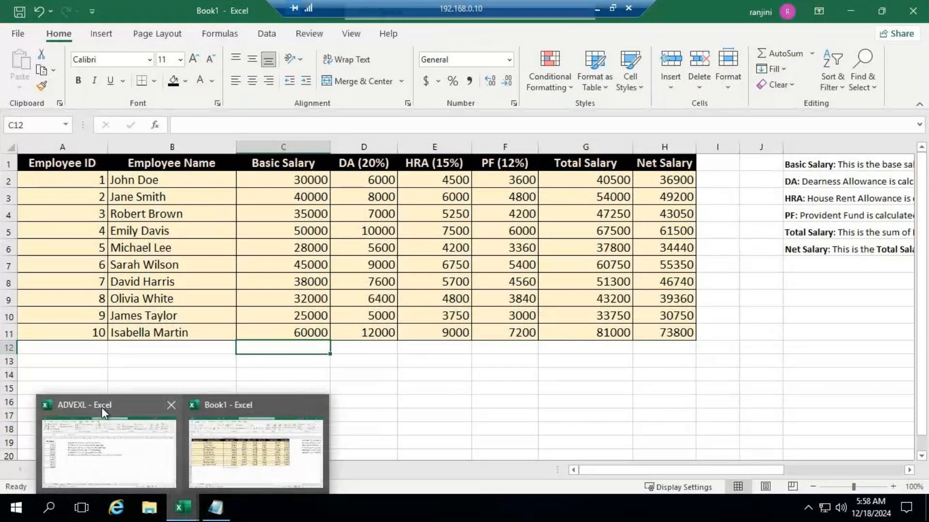
pyautogui.click(102, 452)
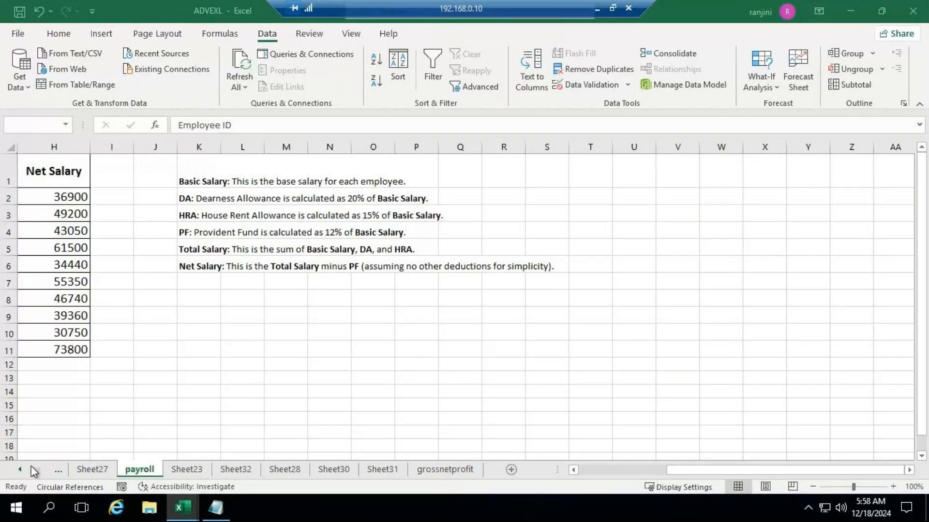
pyautogui.hotkey('ctrl', 'a')
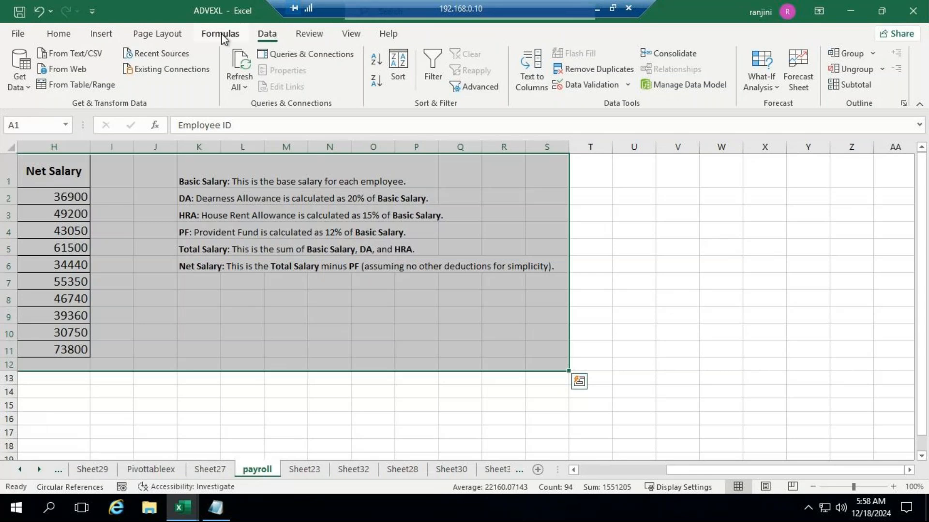
pyautogui.click(221, 36)
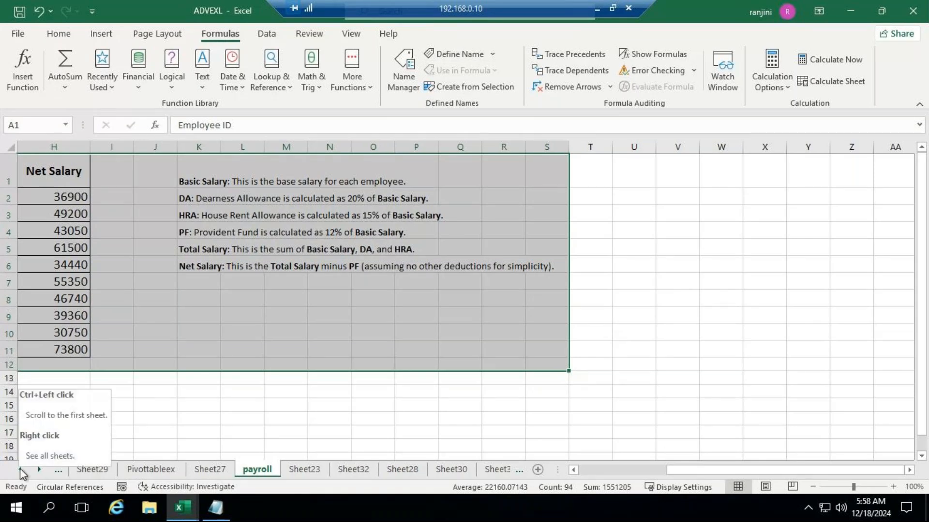
pyautogui.click(538, 470)
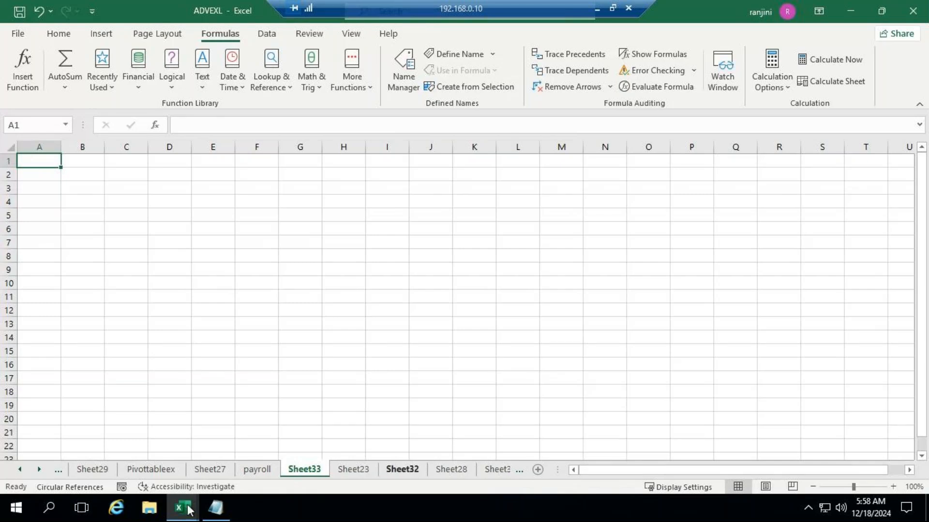
# - Return to Book1, add a new worksheet and enter the headers NAME, SUB1, SUB2 and TOTAL in A1:D1
pyautogui.moveTo(182, 507)
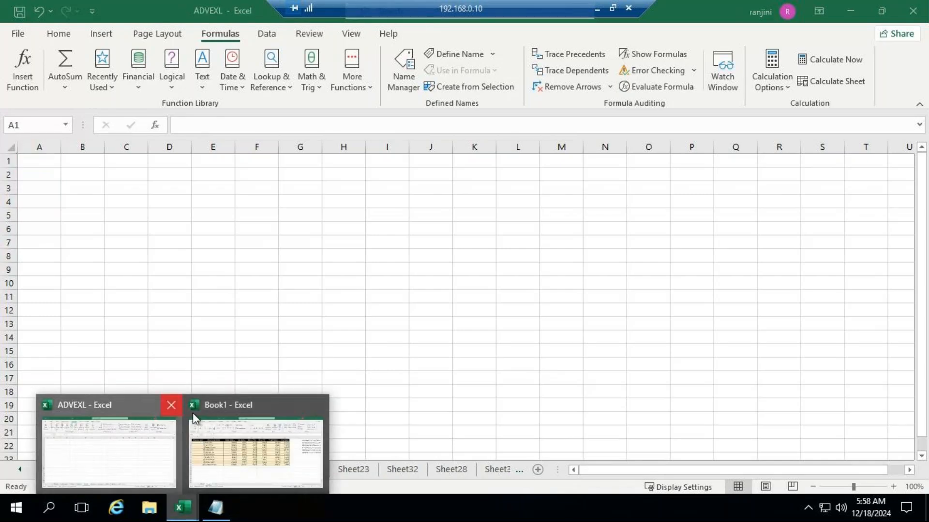
pyautogui.click(229, 408)
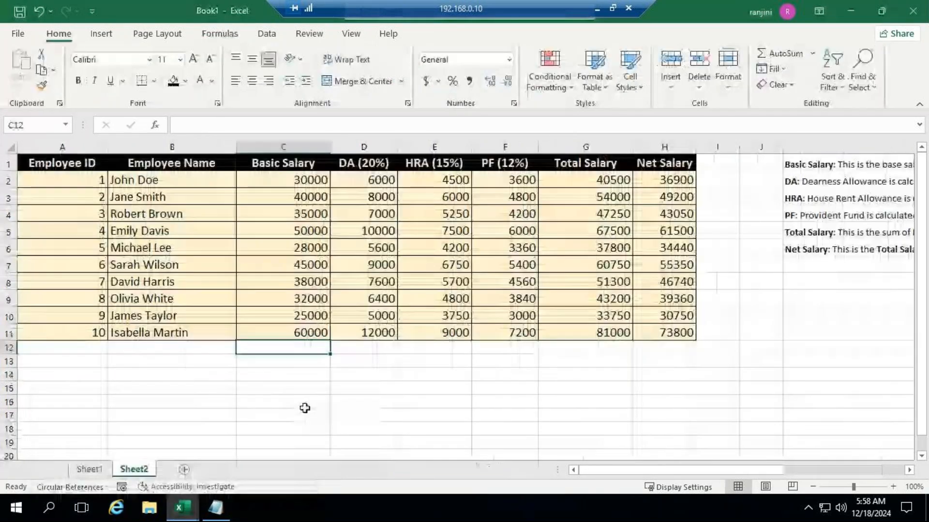
pyautogui.click(185, 469)
pyautogui.write('NAME')
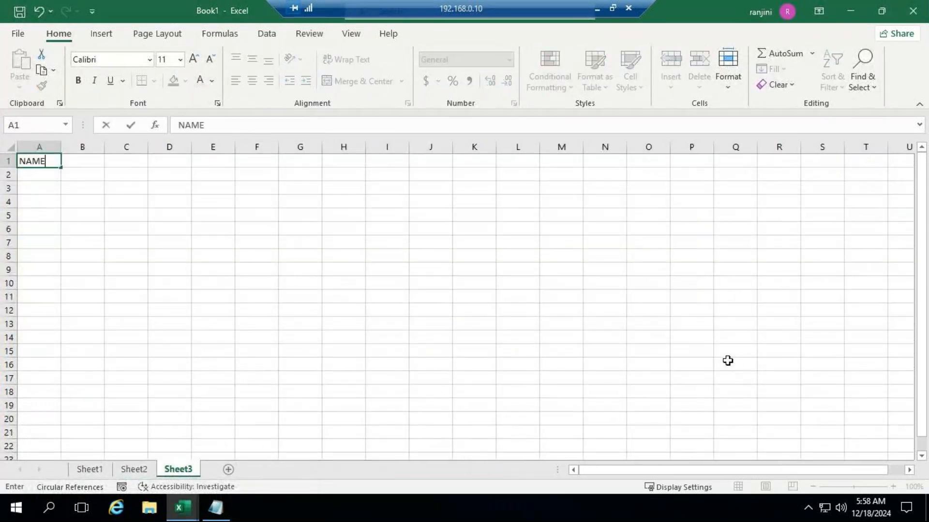
pyautogui.hotkey('ctrl', 'Return')
pyautogui.press('Tab')
pyautogui.write('SUB1')
pyautogui.hotkey('ctrl', 'Return')
pyautogui.press('Tab')
pyautogui.write('SU')
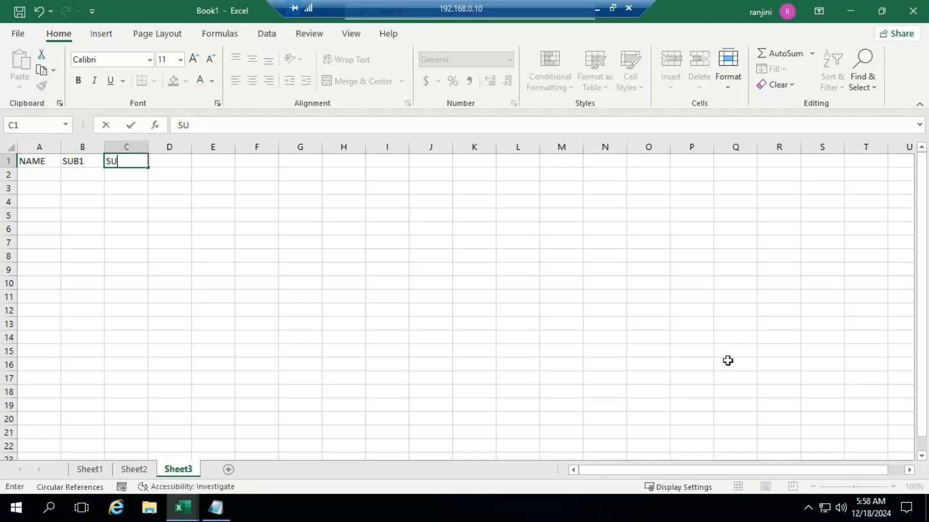
pyautogui.write('B2')
pyautogui.press('Tab')
pyautogui.write('TOTAL')
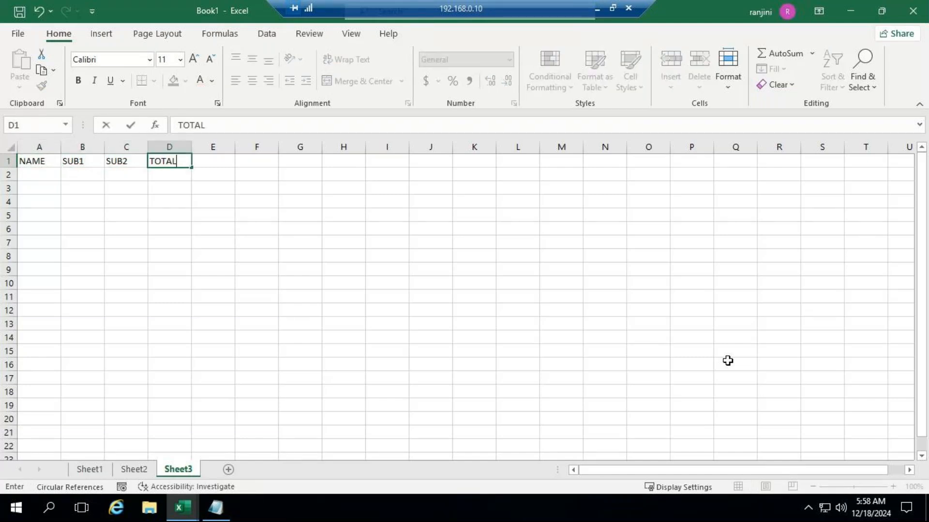
# - Add the header AVERAGE in cell E1, next to the TOTAL header
pyautogui.press('Tab')
pyautogui.write('AVERAGE')
pyautogui.hotkey('ctrl', 'Return')
pyautogui.press('Return')
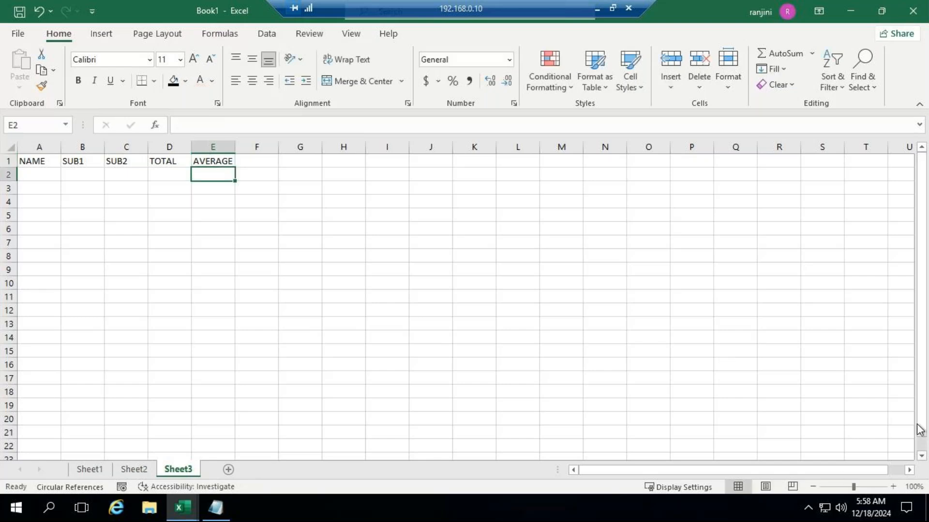
# - Copy the first five employee names (B2:B6) from Sheet2 and paste them under NAME in Sheet3, starting at A2
pyautogui.moveTo(854, 487); pyautogui.dragTo(861, 487)
pyautogui.click(64, 202)
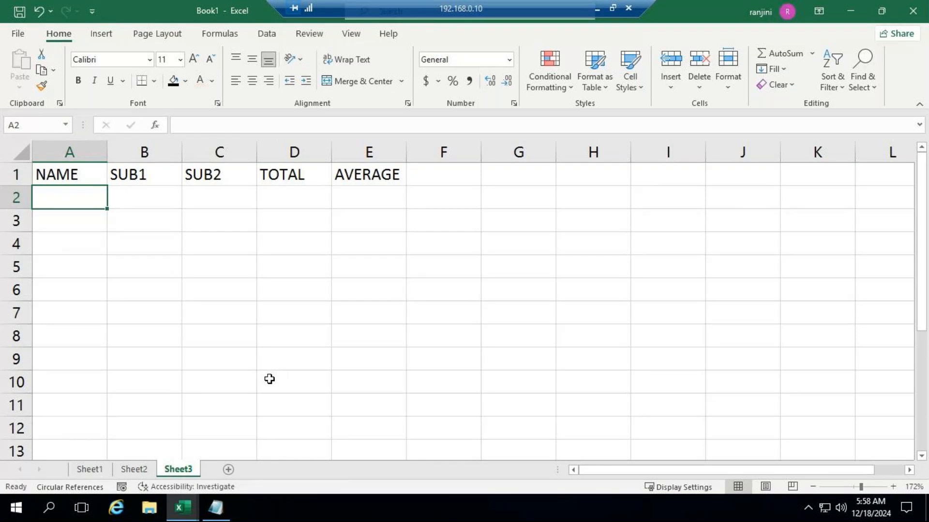
pyautogui.click(134, 469)
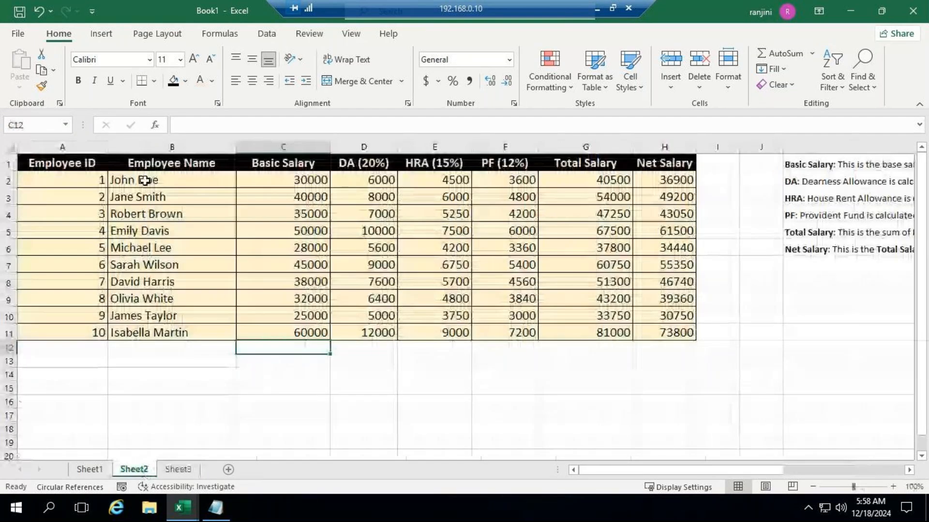
pyautogui.moveTo(148, 181); pyautogui.dragTo(151, 245)
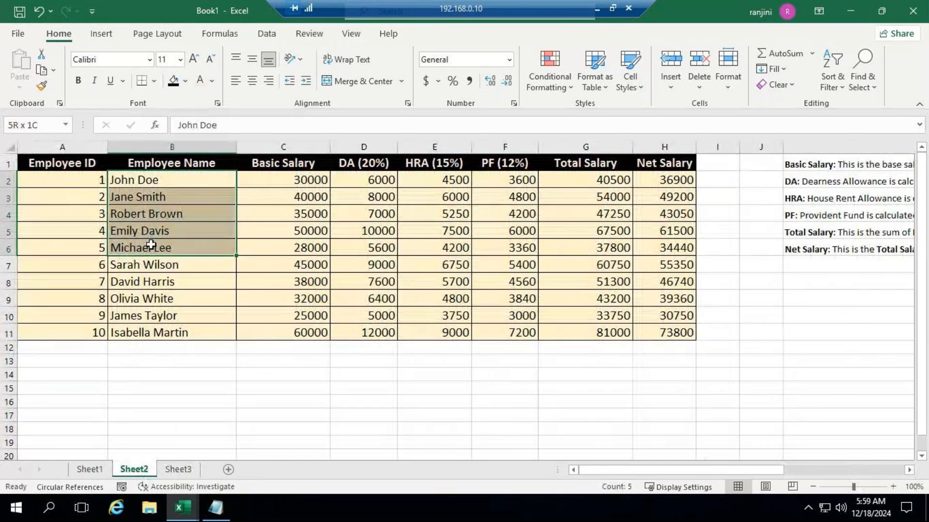
pyautogui.hotkey('ctrl', 'c')
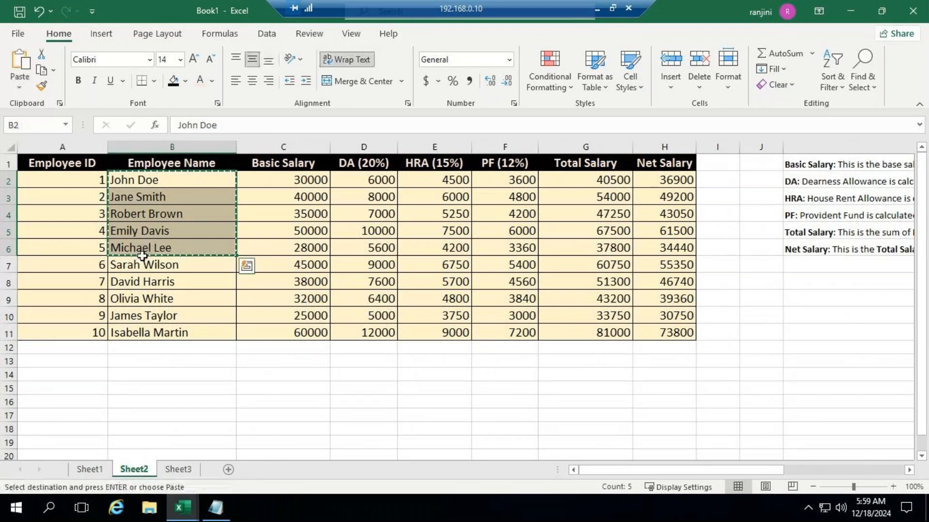
pyautogui.click(179, 469)
pyautogui.hotkey('ctrl', 'v')
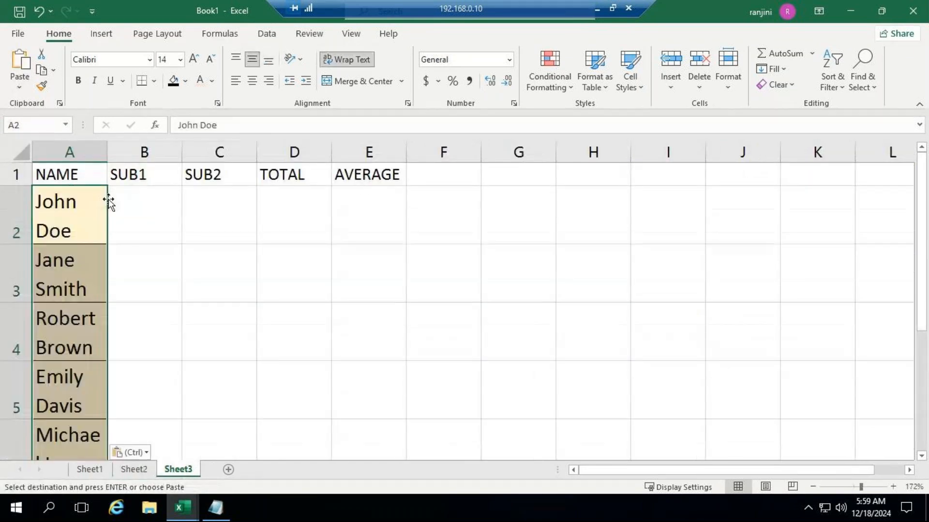
# - Widen column A so each name fits on one line and autofit the row heights of the pasted names
pyautogui.moveTo(110, 150); pyautogui.dragTo(183, 145)
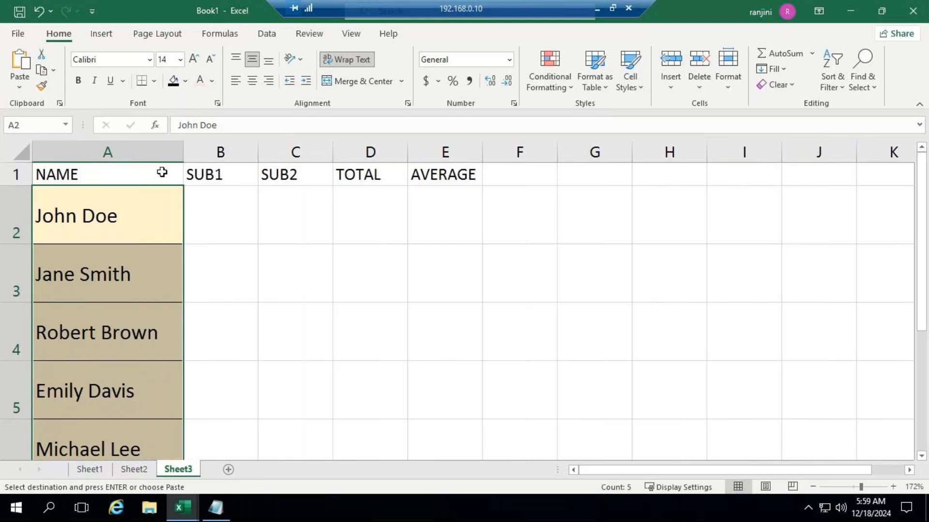
pyautogui.click(729, 87)
pyautogui.click(773, 145)
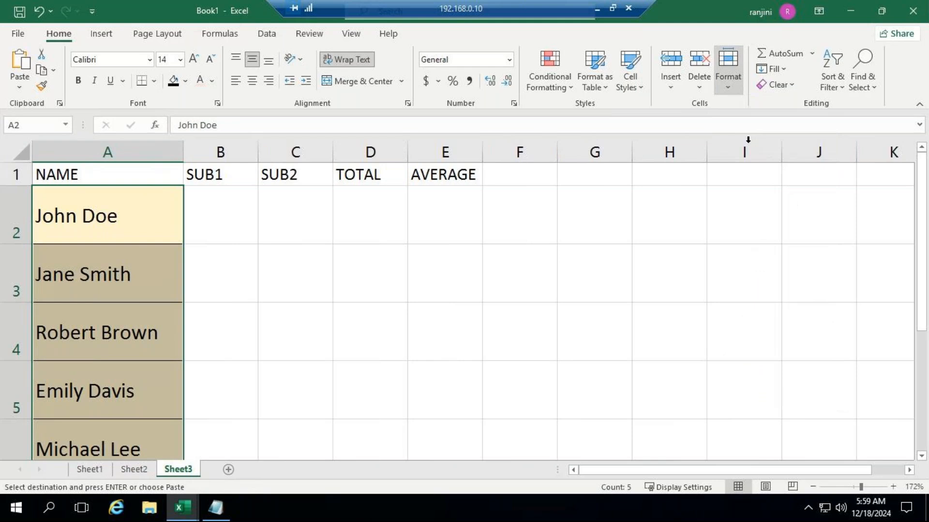
# - Enter the first student's marks in row 2: 87 for SUB1 and 80 for SUB2
pyautogui.click(211, 202)
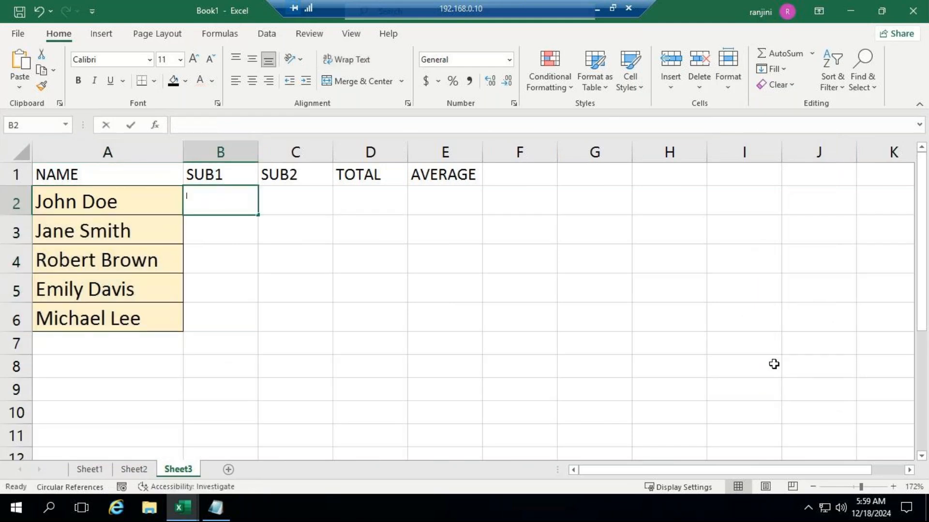
pyautogui.write('87')
pyautogui.hotkey('ctrl', 'Return')
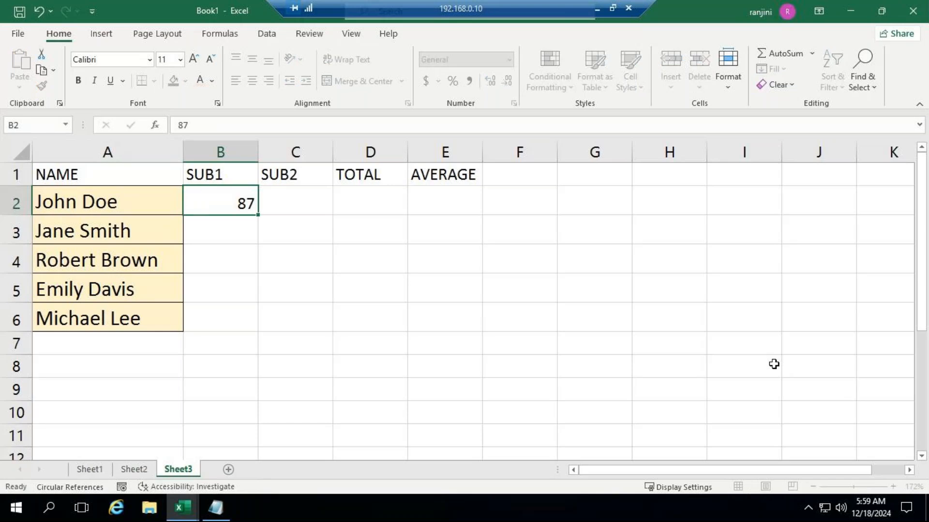
pyautogui.press('Tab')
pyautogui.write('80')
pyautogui.press('Return')
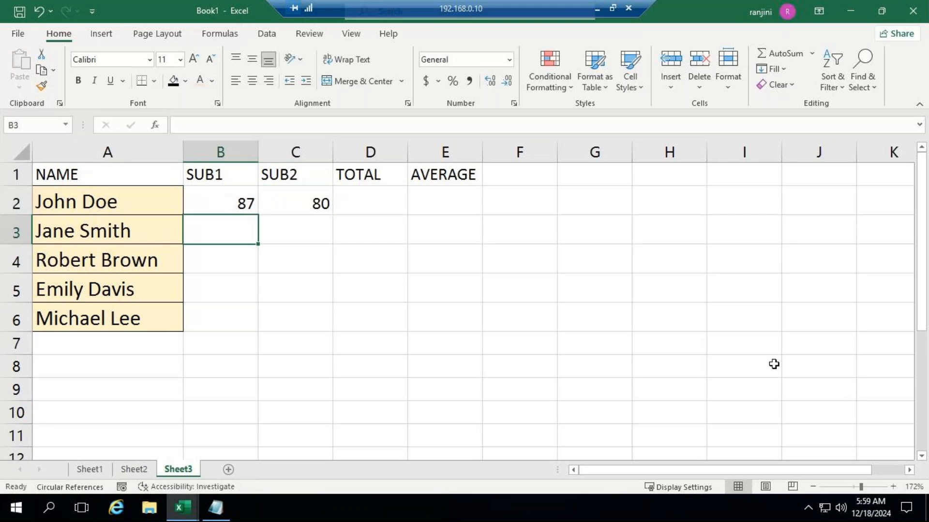
# - Enter the second student's marks in row 3: 73 for SUB1 and 70 for SUB2
pyautogui.write('73')
pyautogui.press('Tab')
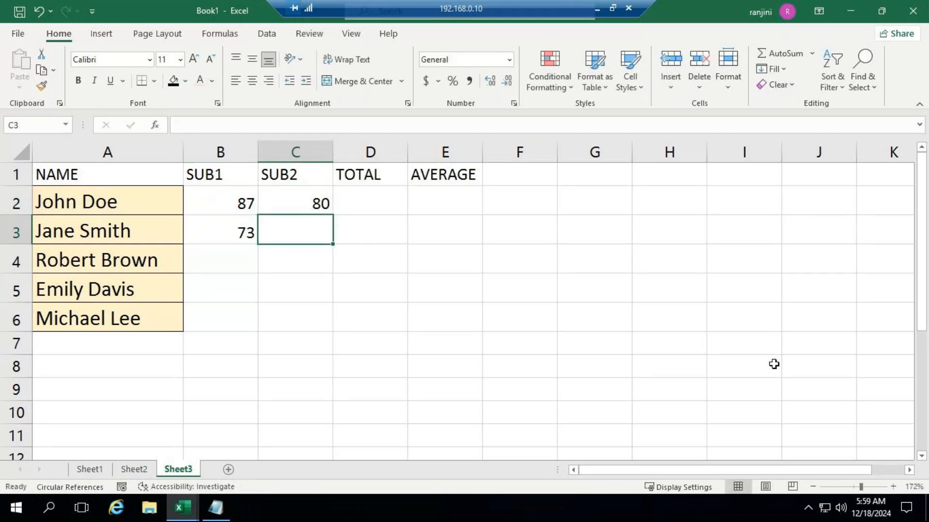
pyautogui.write('73')
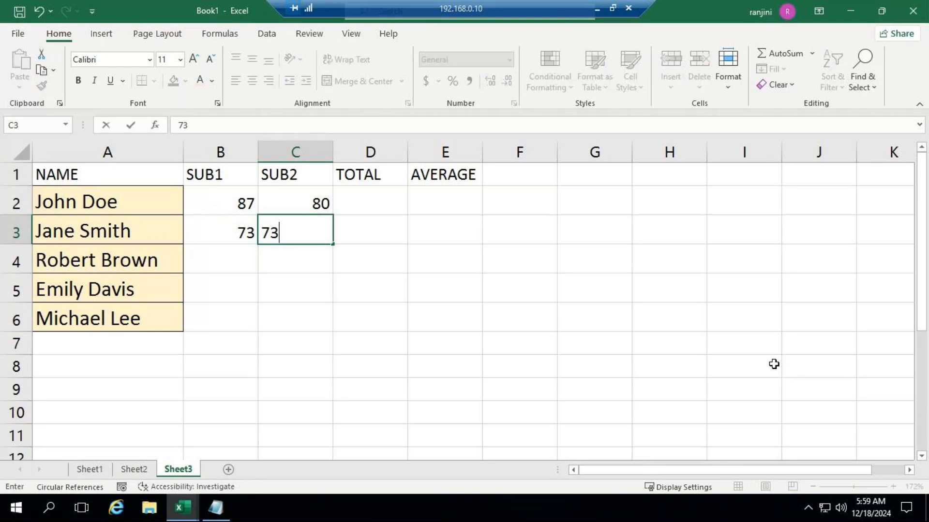
pyautogui.press('Return')
pyautogui.press('Left')
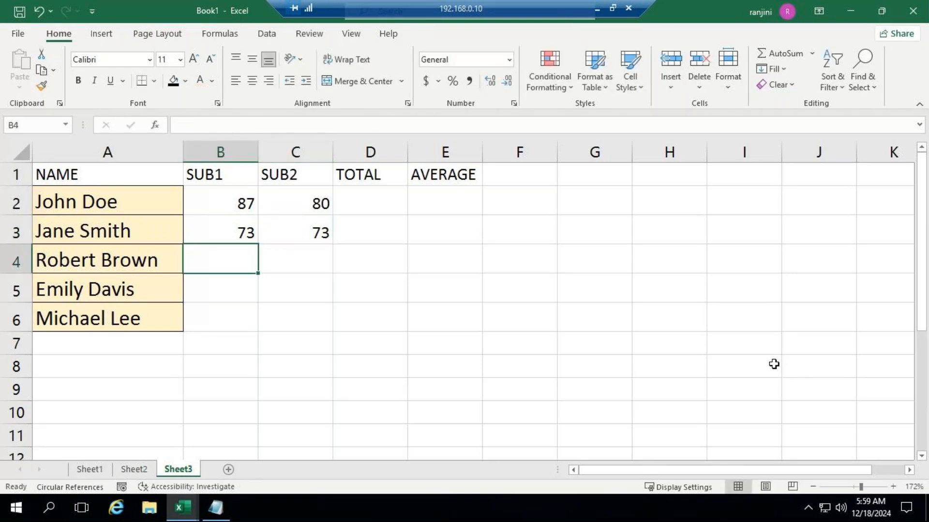
pyautogui.press('Up')
pyautogui.press('Right')
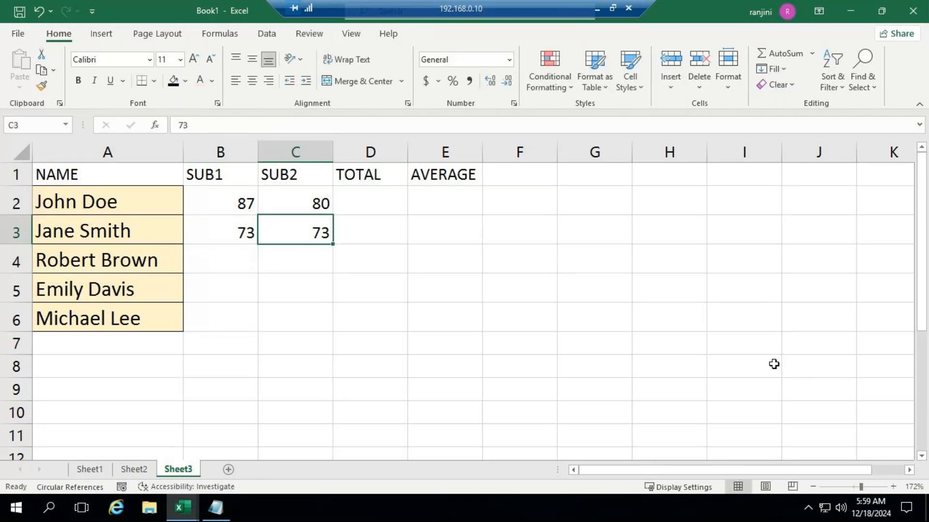
pyautogui.write('70')
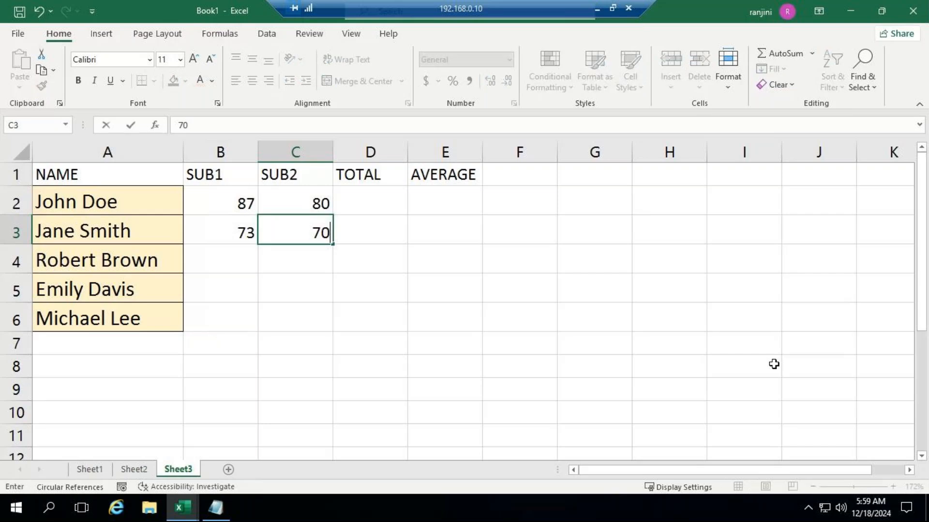
pyautogui.press('Down')
pyautogui.press('Down')
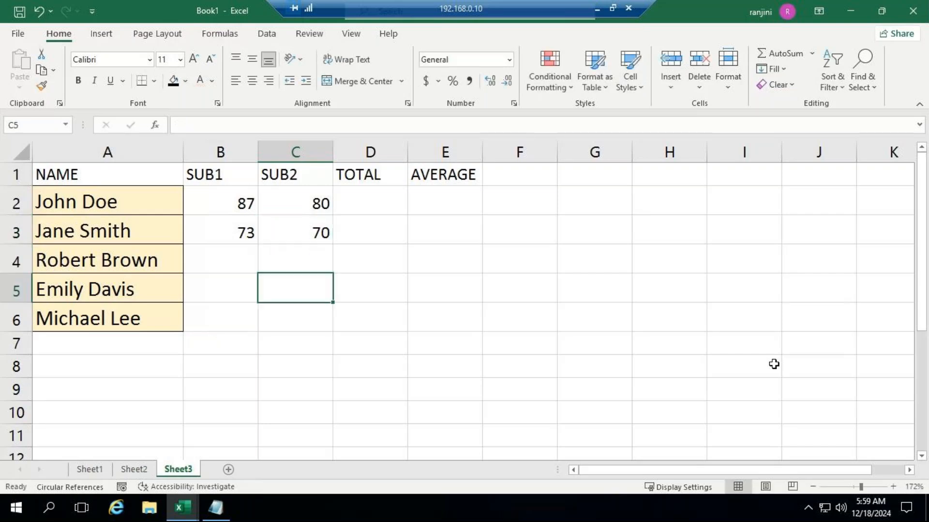
# - Enter the third student's marks in row 4: 66 for SUB1 and 60 for SUB2
pyautogui.press('Up')
pyautogui.press('Left')
pyautogui.press('F2')
pyautogui.write('66')
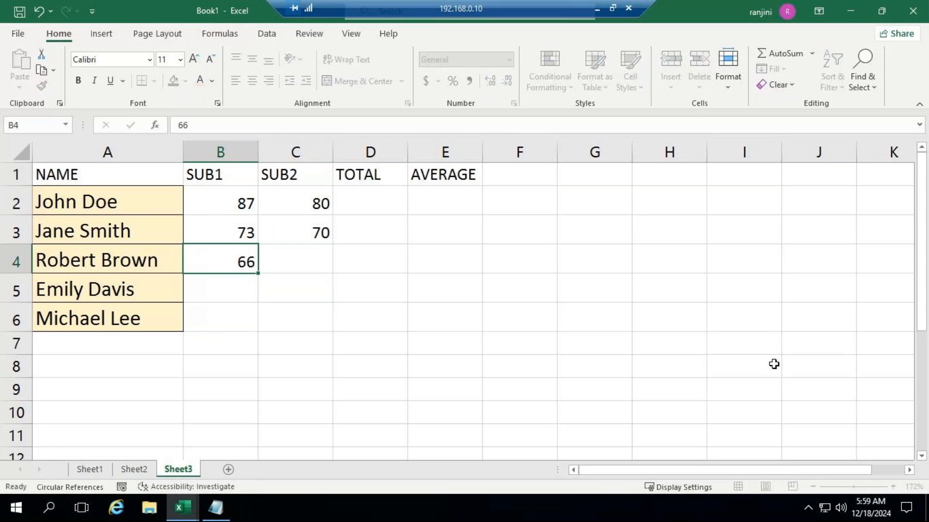
pyautogui.press('Right')
pyautogui.write('60')
pyautogui.hotkey('ctrl', 'Return')
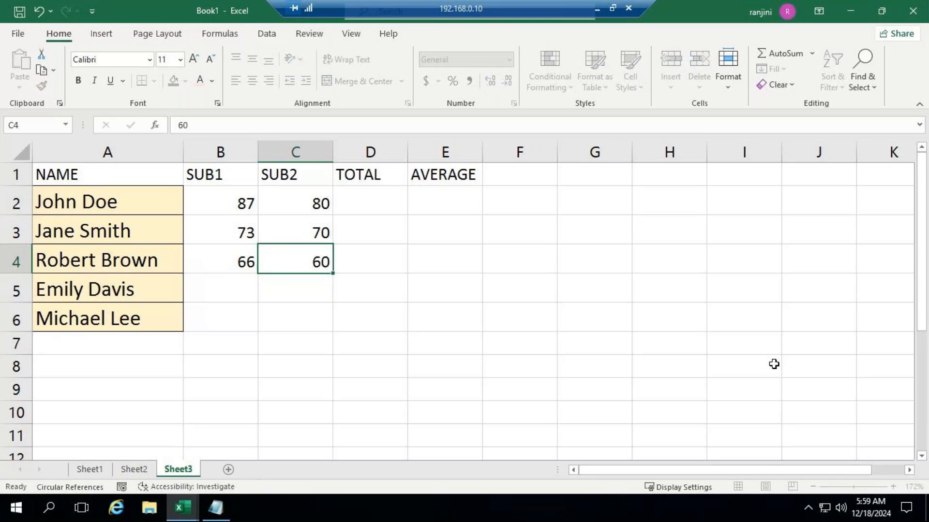
# - Enter the fourth student's marks in row 5: 55 for SUB1 and 50 for SUB2
pyautogui.press('Return')
pyautogui.write('55')
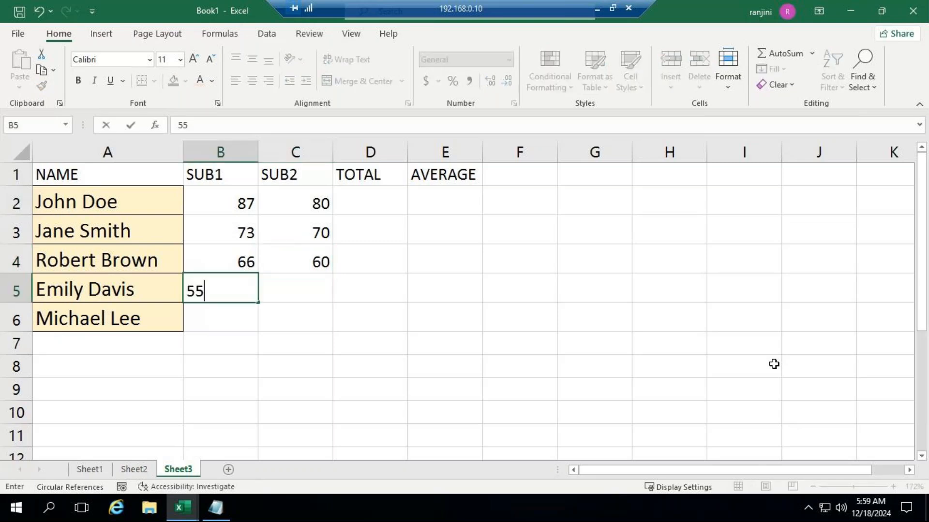
pyautogui.hotkey('ctrl', 'Return')
pyautogui.press('Tab')
pyautogui.write('5')
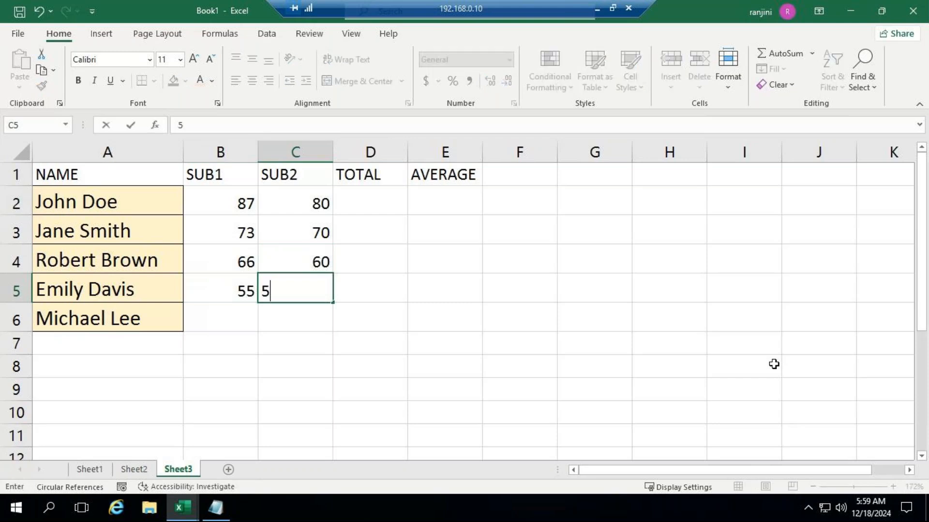
pyautogui.write('0')
pyautogui.hotkey('ctrl', 'Return')
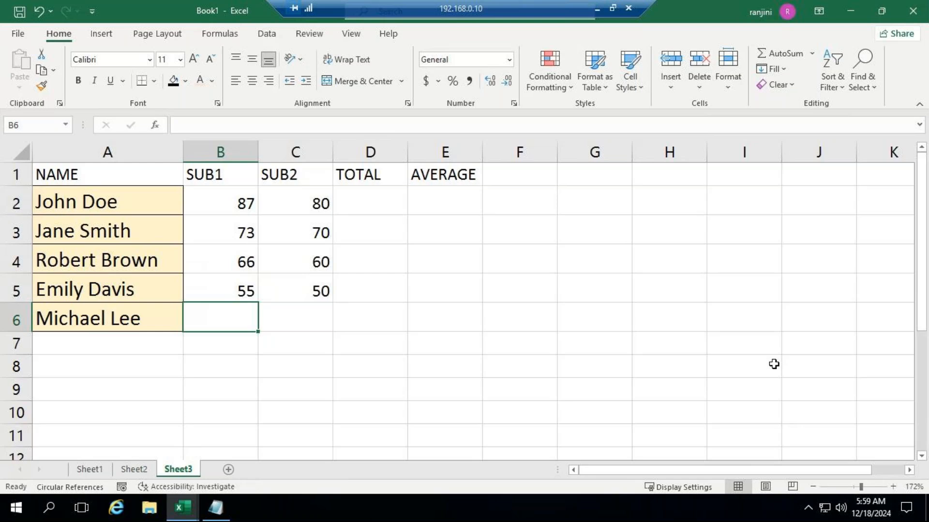
# - Enter the fifth student's marks in row 6: 94 for SUB1 and 90 for SUB2
pyautogui.write('94')
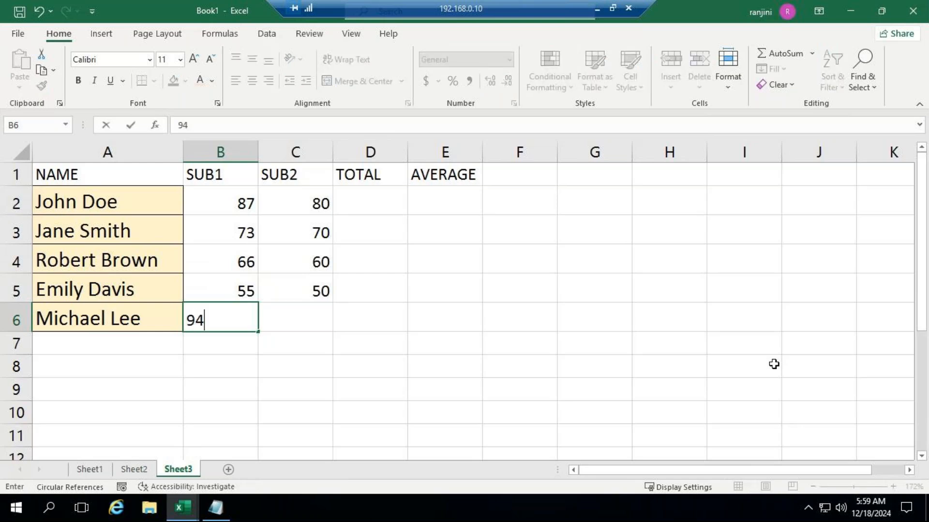
pyautogui.press('Tab')
pyautogui.write('90')
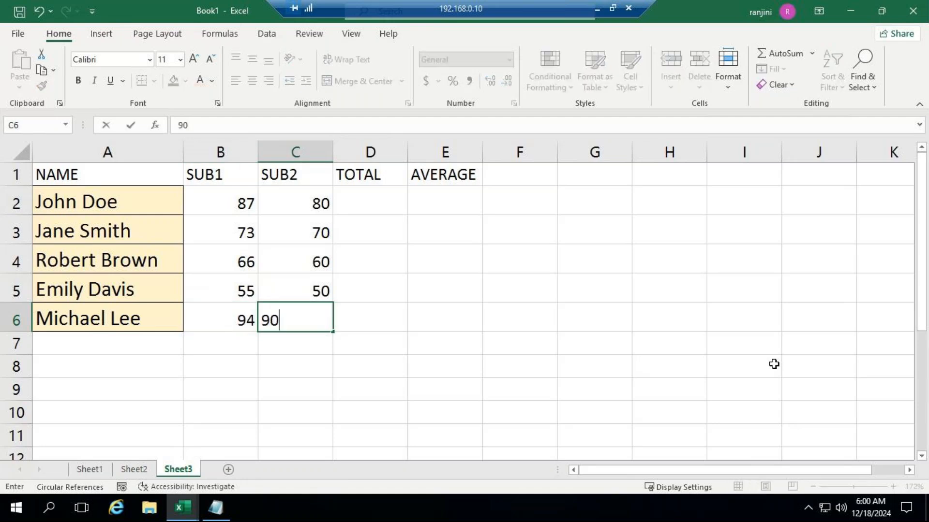
pyautogui.press('Tab')
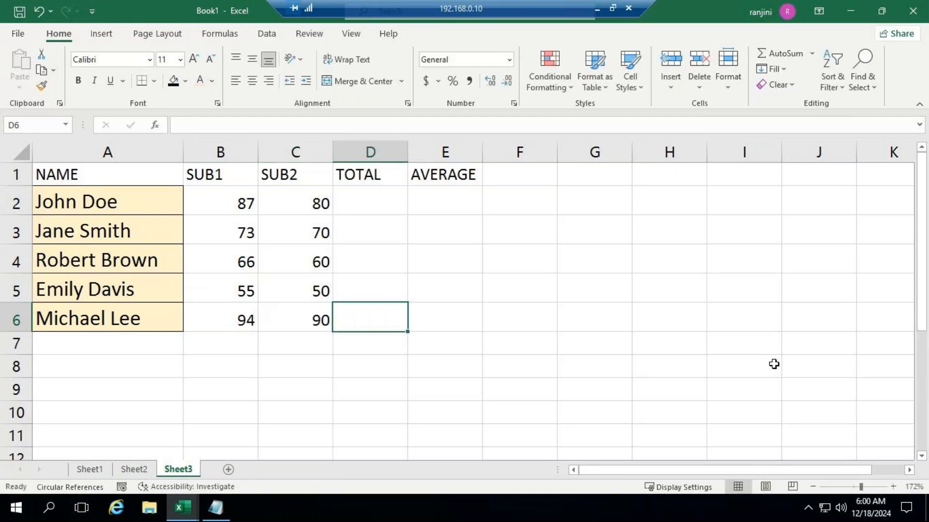
# - Calculate the total in D2 with =SUM(B2:C2) and fill the formula down to D6
pyautogui.click(356, 214)
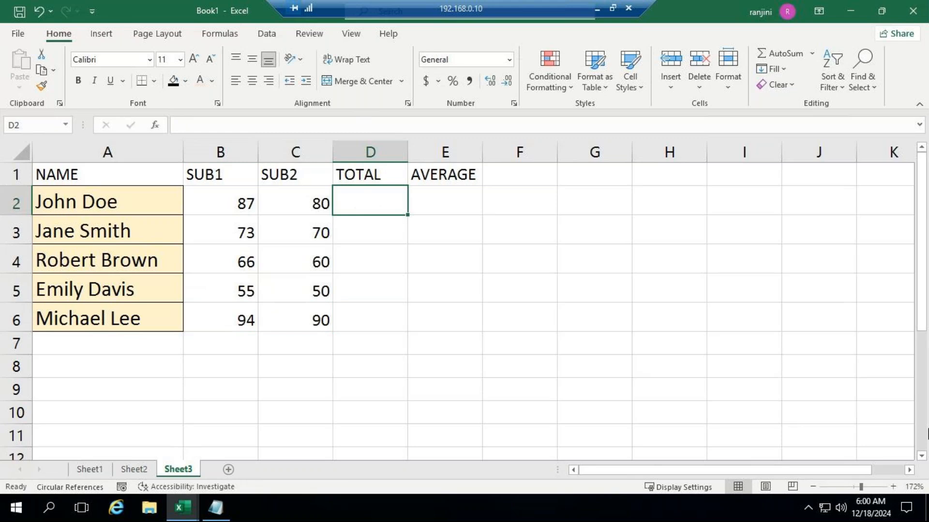
pyautogui.write('=')
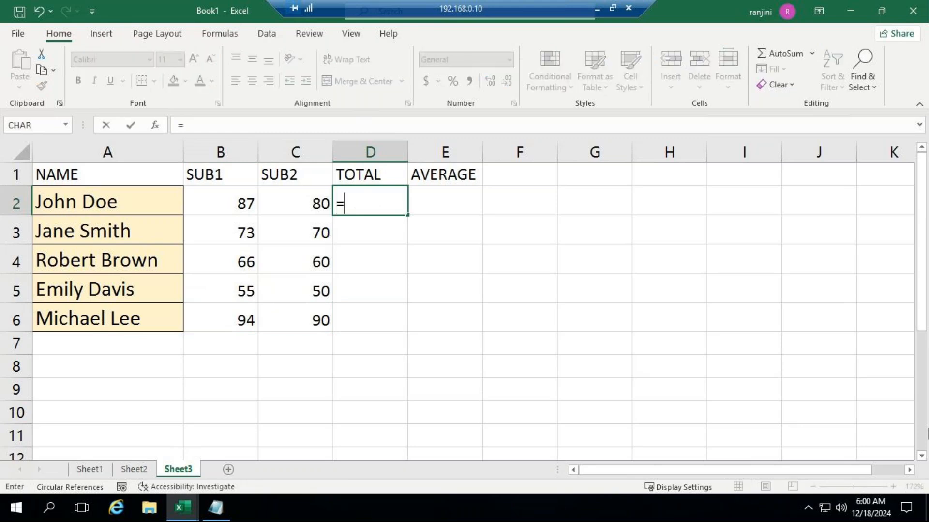
pyautogui.write('S')
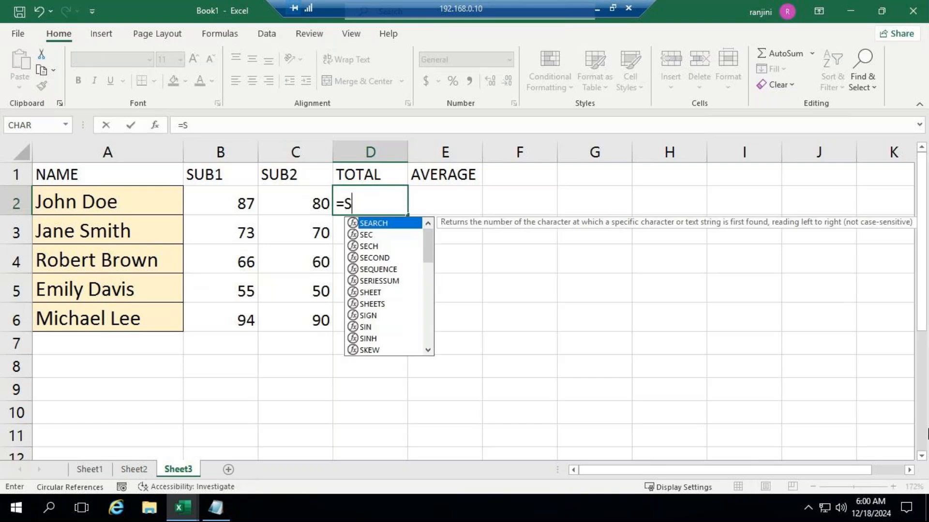
pyautogui.write('UM(')
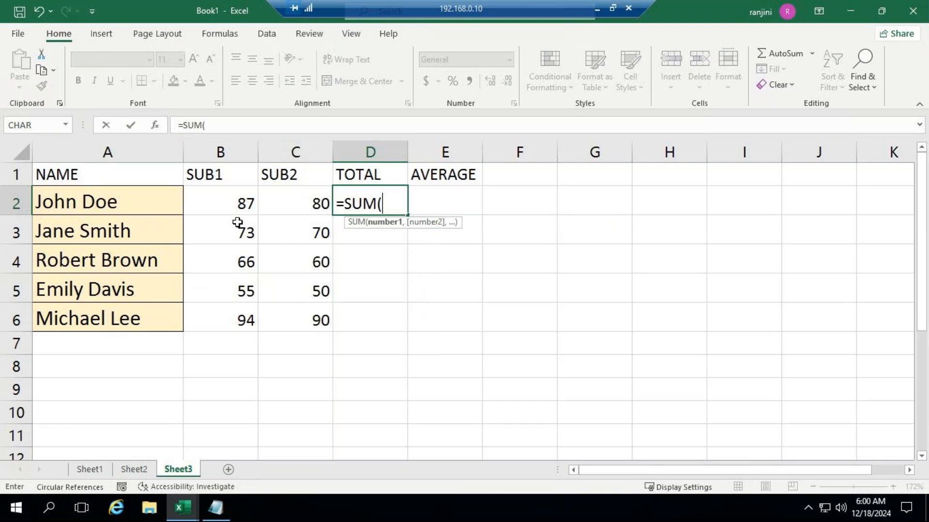
pyautogui.click(230, 201)
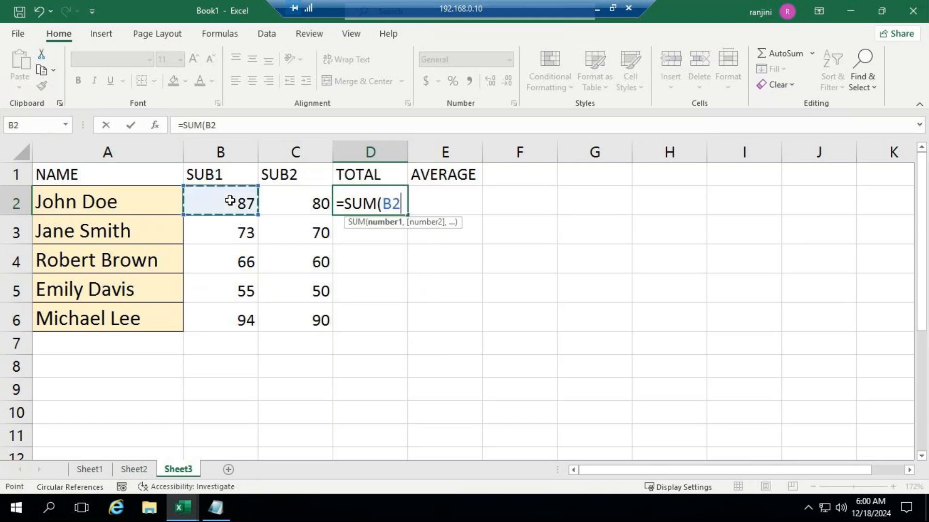
pyautogui.moveTo(230, 200); pyautogui.dragTo(296, 207)
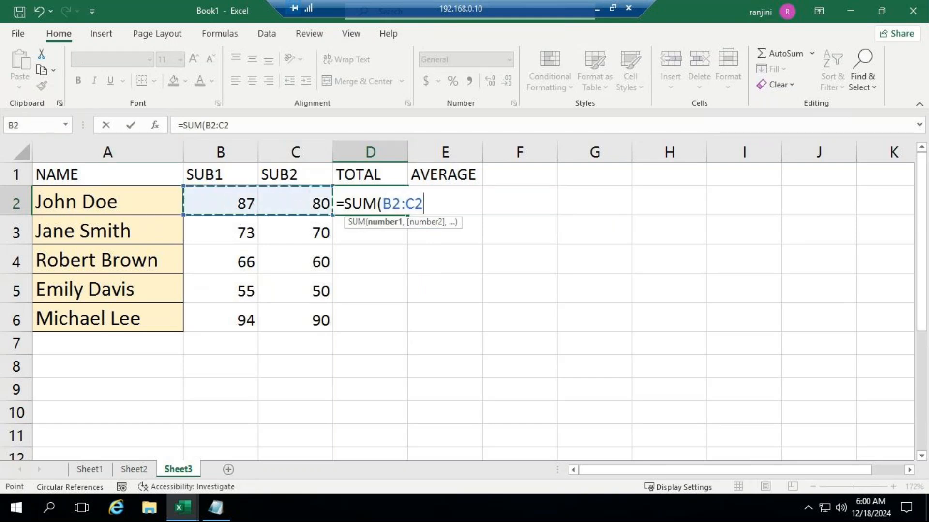
pyautogui.write(')')
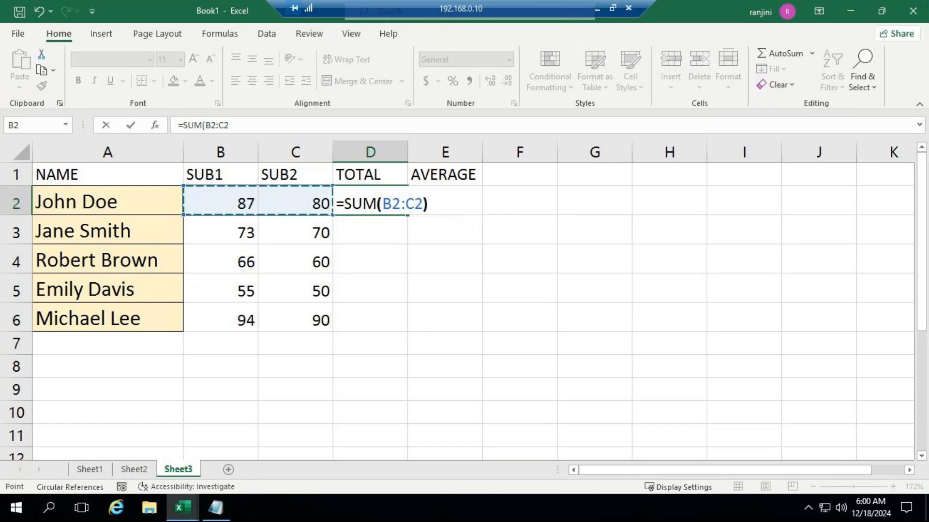
pyautogui.press('Return')
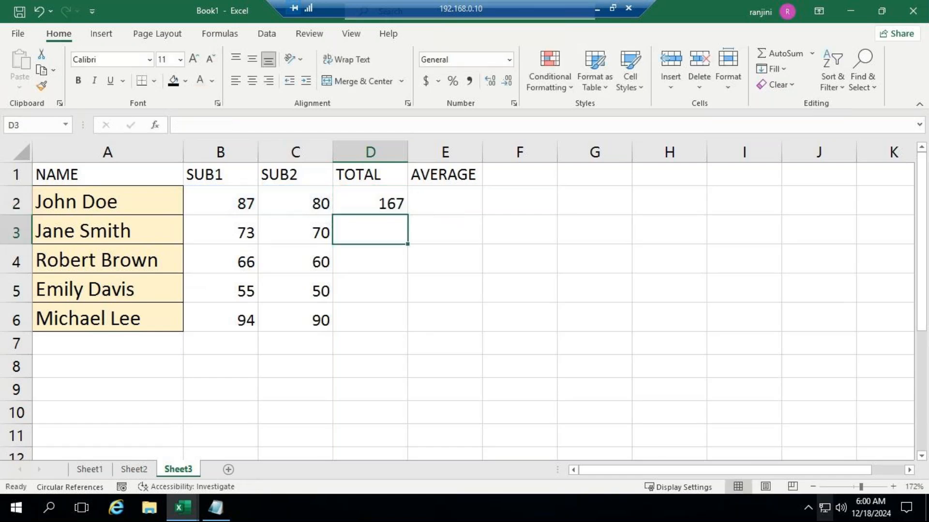
pyautogui.click(353, 201)
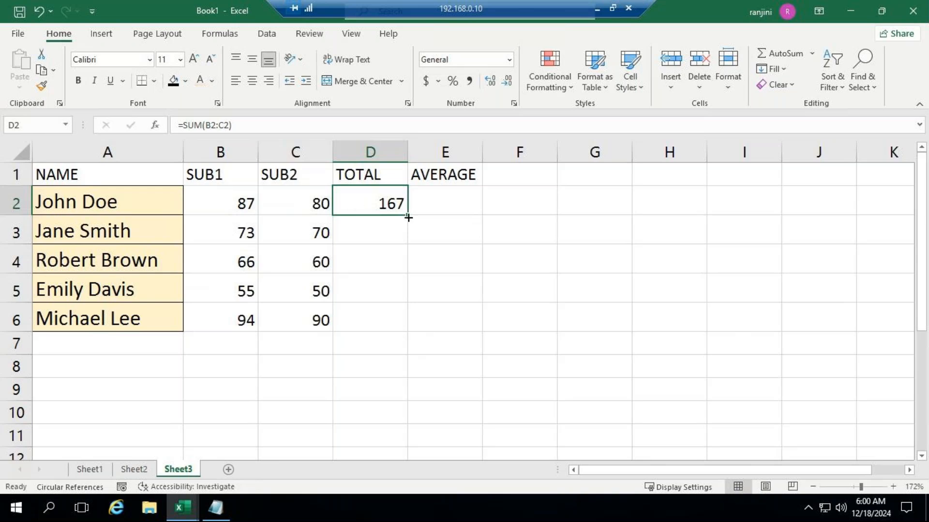
pyautogui.doubleClick(408, 218)
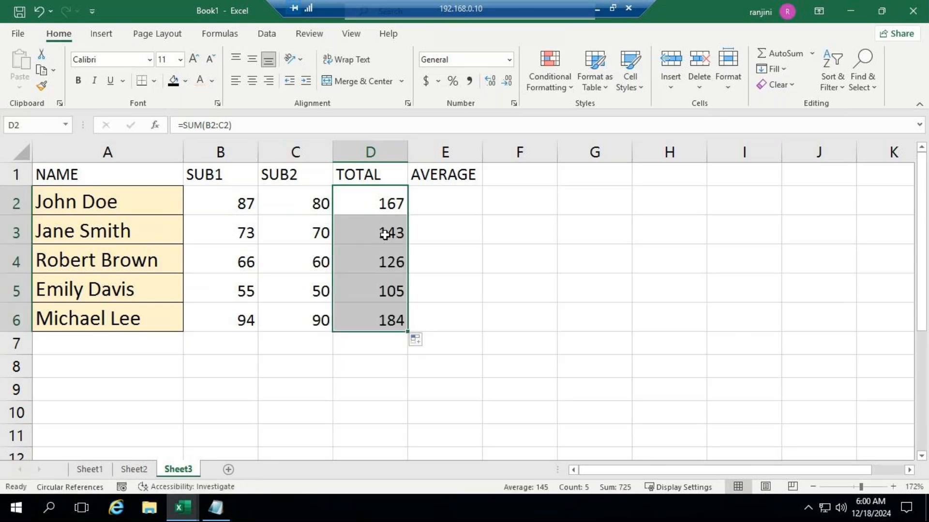
# - Check the filled SUM formulas in the TOTAL cells D3 through D6
pyautogui.click(379, 232)
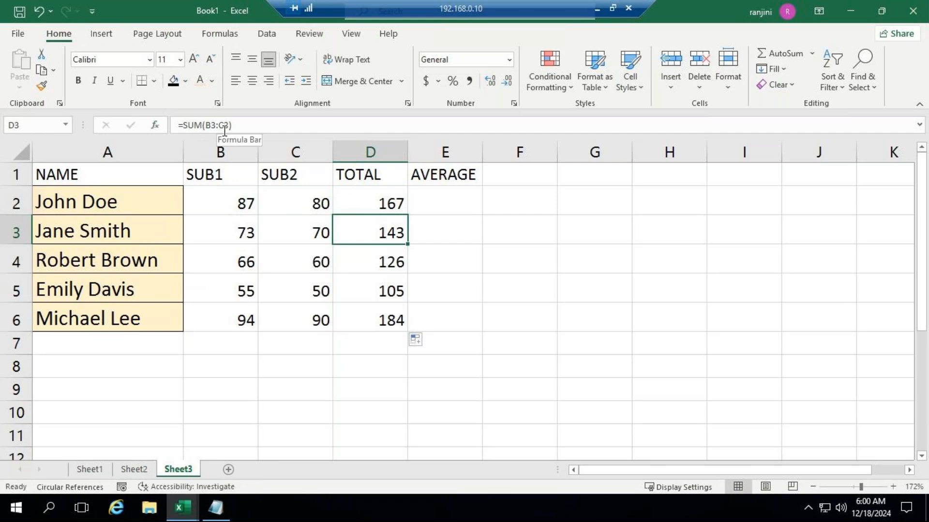
pyautogui.click(376, 261)
pyautogui.click(376, 292)
pyautogui.click(367, 321)
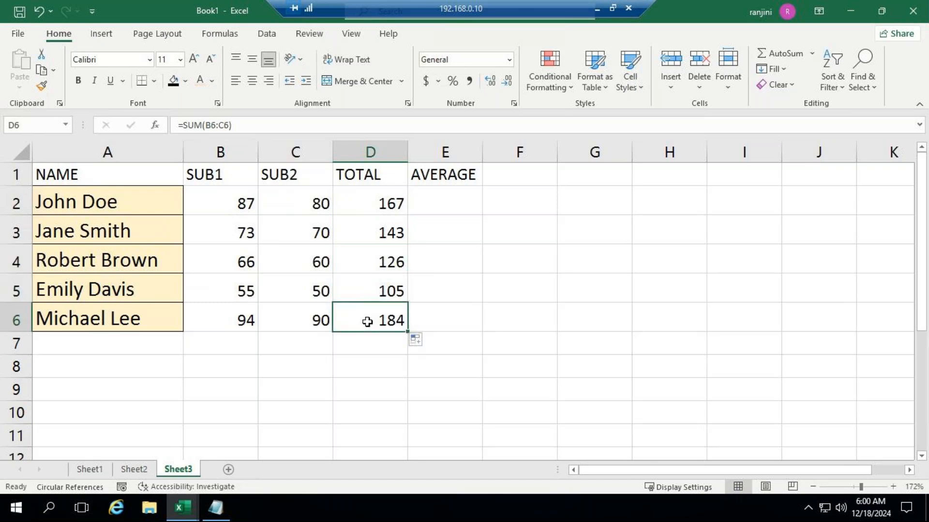
# - Calculate the average in E2 with =AVERAGE(B2:C2) and fill the formula down to E6
pyautogui.click(452, 201)
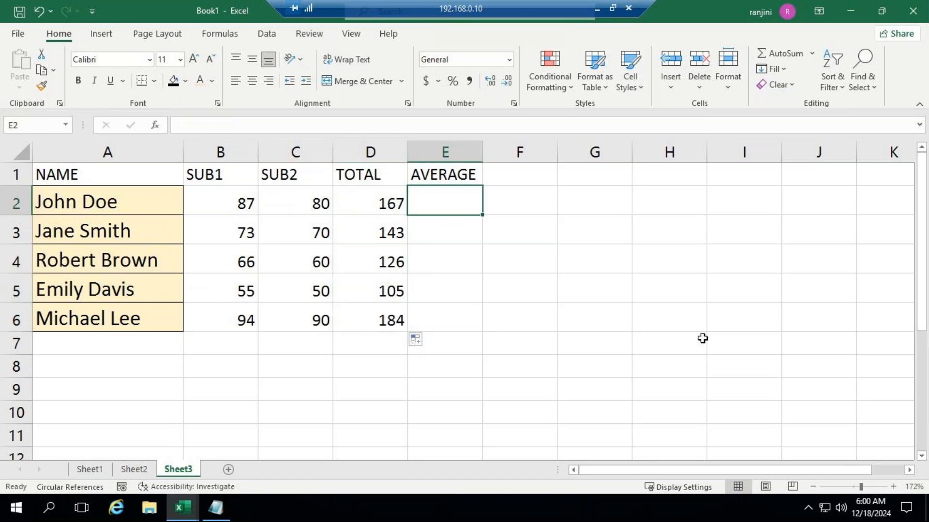
pyautogui.write('=')
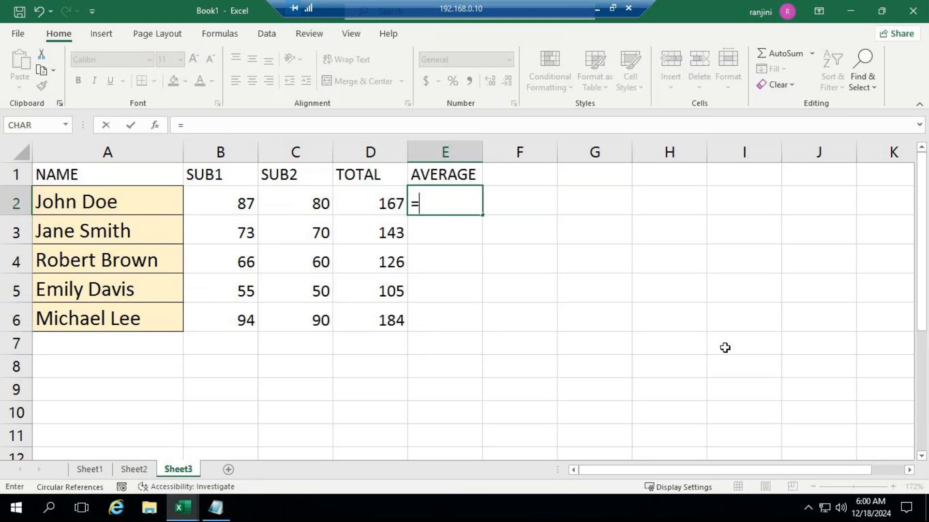
pyautogui.write('AVER')
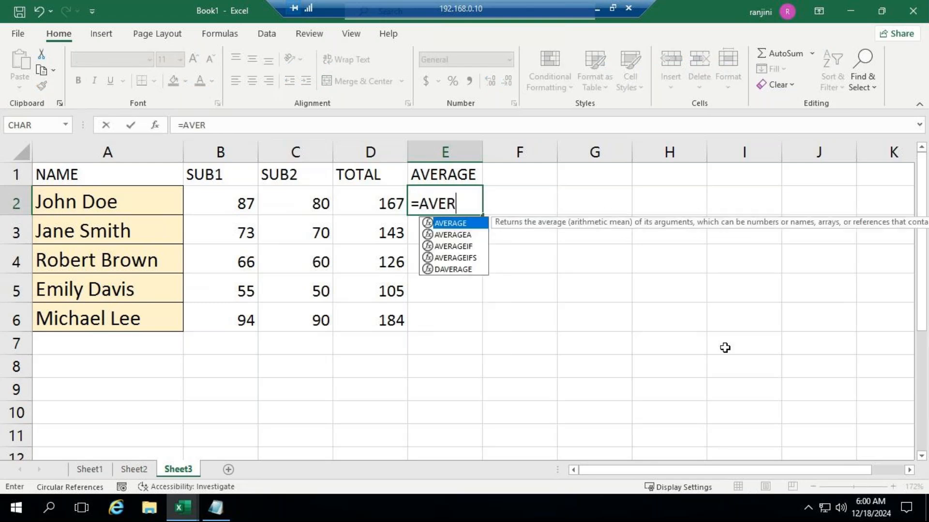
pyautogui.press('Tab')
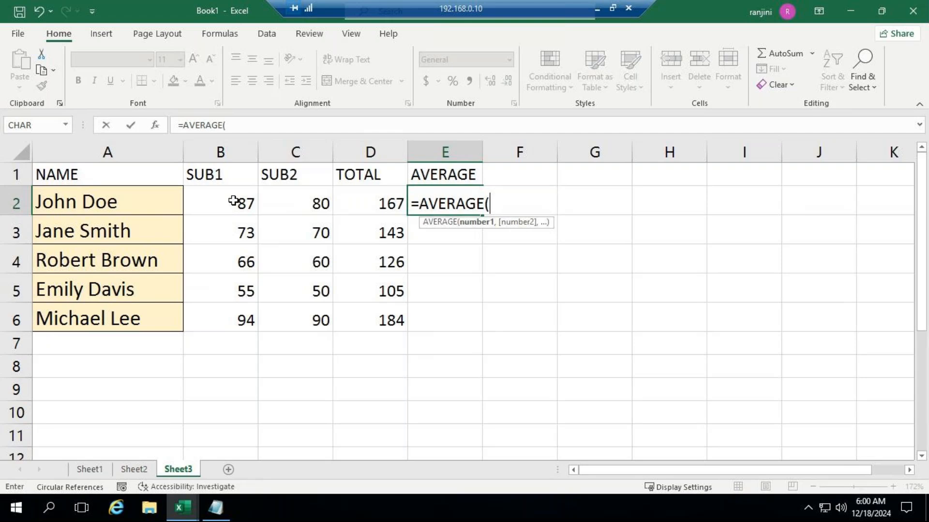
pyautogui.moveTo(234, 200); pyautogui.dragTo(290, 203)
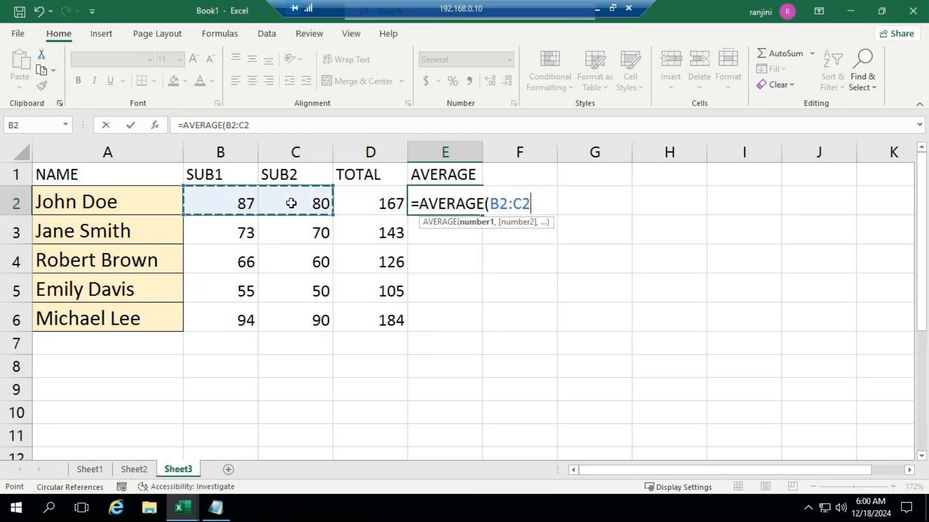
pyautogui.write(')')
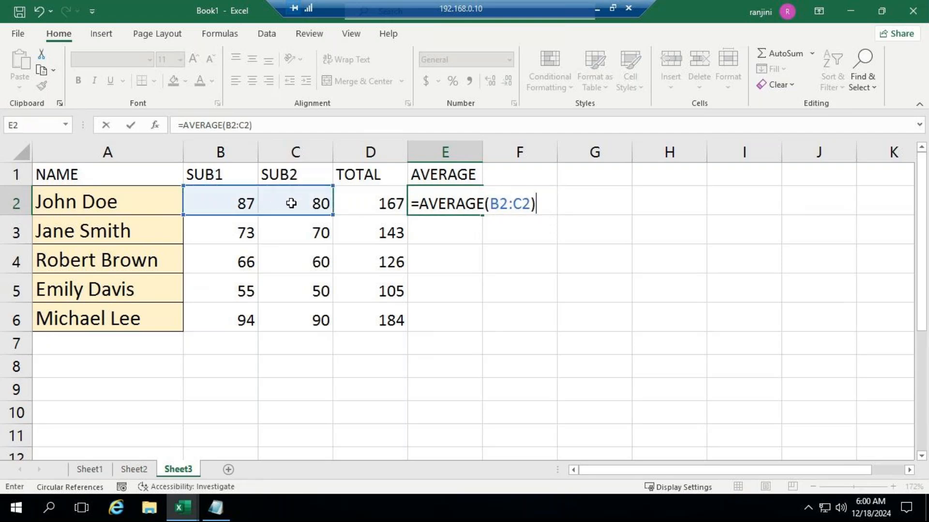
pyautogui.hotkey('ctrl', 'Return')
pyautogui.press('Return')
pyautogui.click(440, 203)
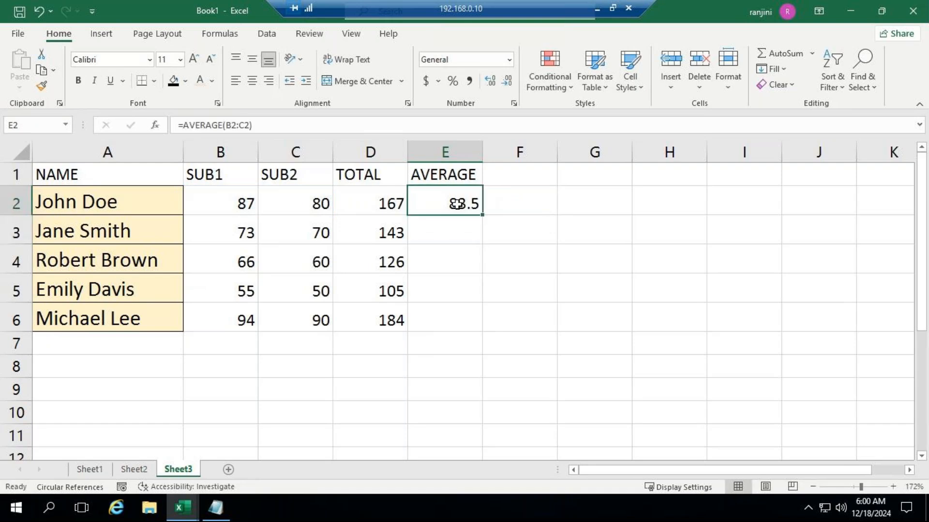
pyautogui.doubleClick(479, 209)
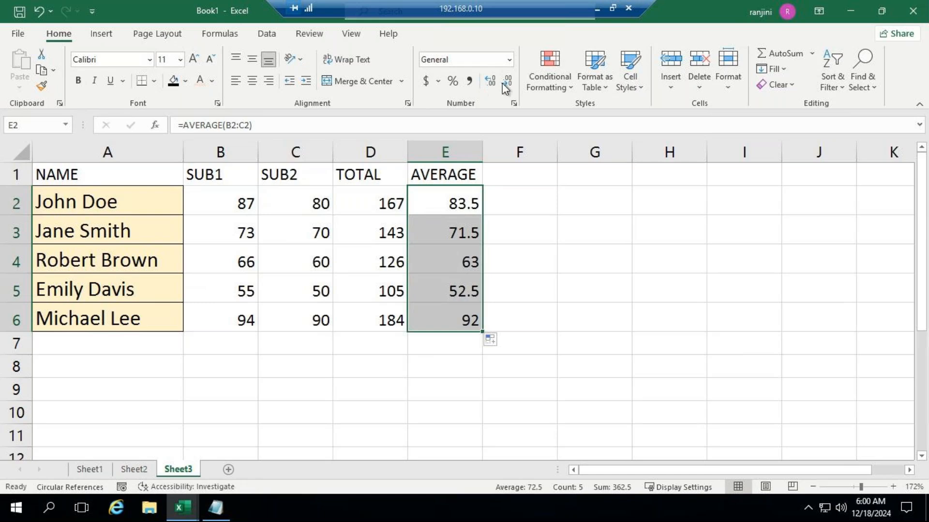
# - Format the averages in E2:E6 to show no decimal places
pyautogui.click(487, 82)
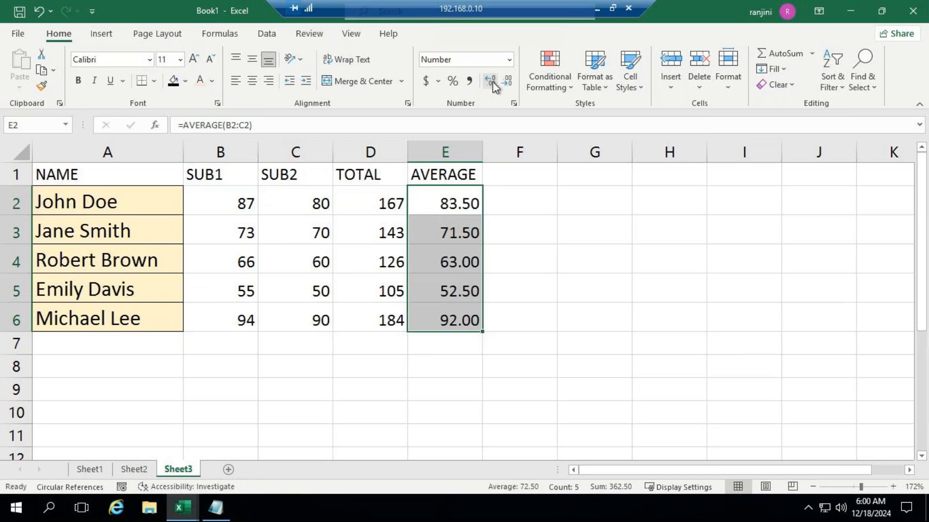
pyautogui.click(507, 83)
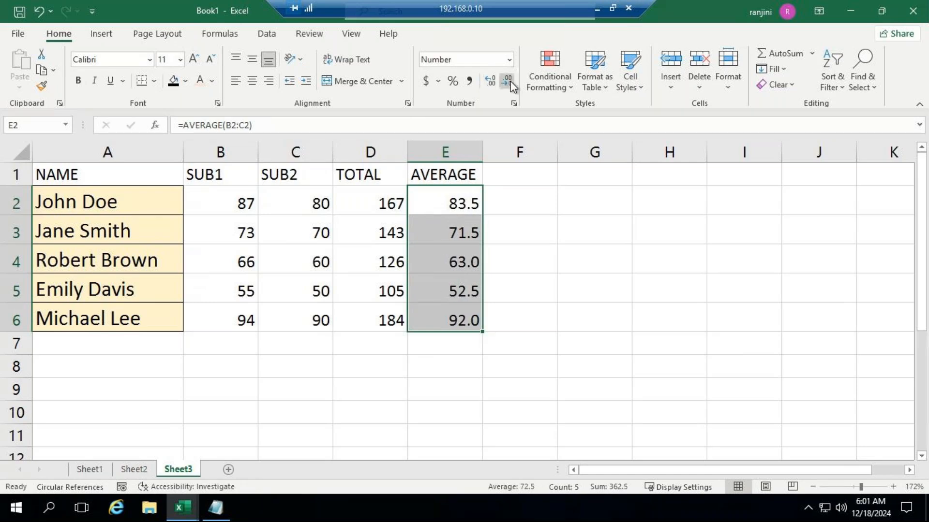
pyautogui.click(510, 83)
# - Check the filled AVERAGE formulas in cells E3 through E6
pyautogui.click(436, 229)
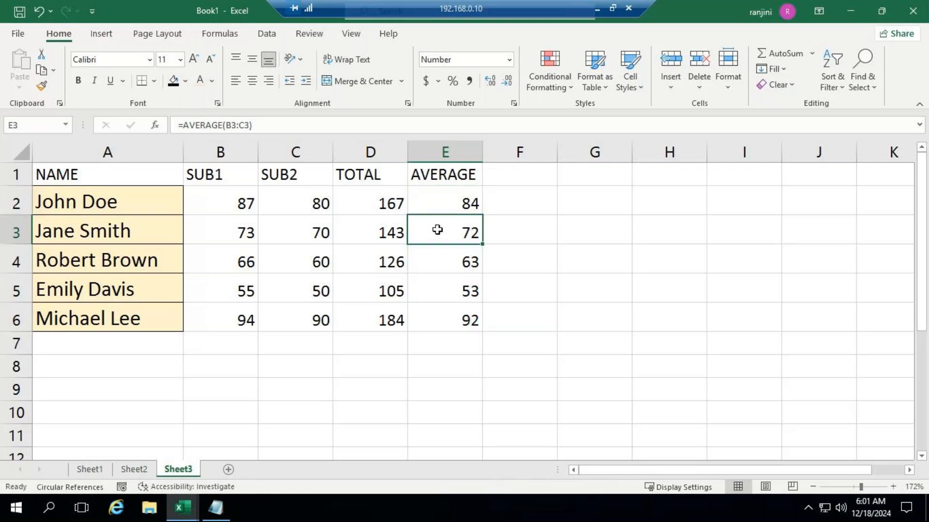
pyautogui.click(438, 264)
pyautogui.click(437, 291)
pyautogui.click(435, 323)
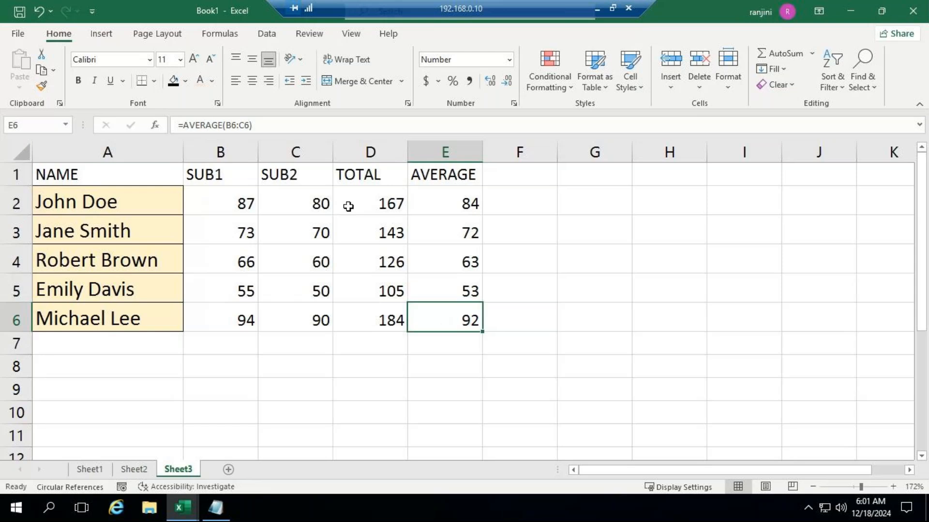
# - Delete the contents of the total and average cells D2:E6
pyautogui.click(378, 200)
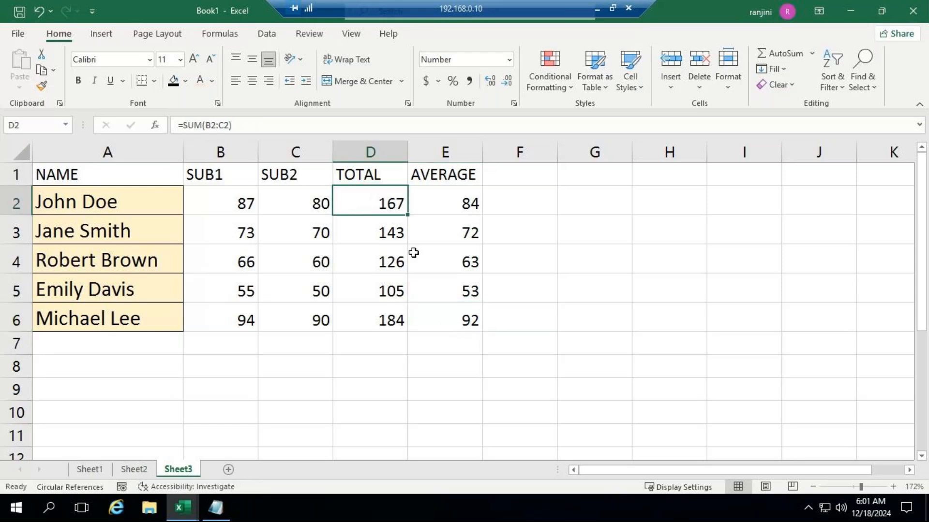
pyautogui.moveTo(414, 253); pyautogui.dragTo(457, 317)
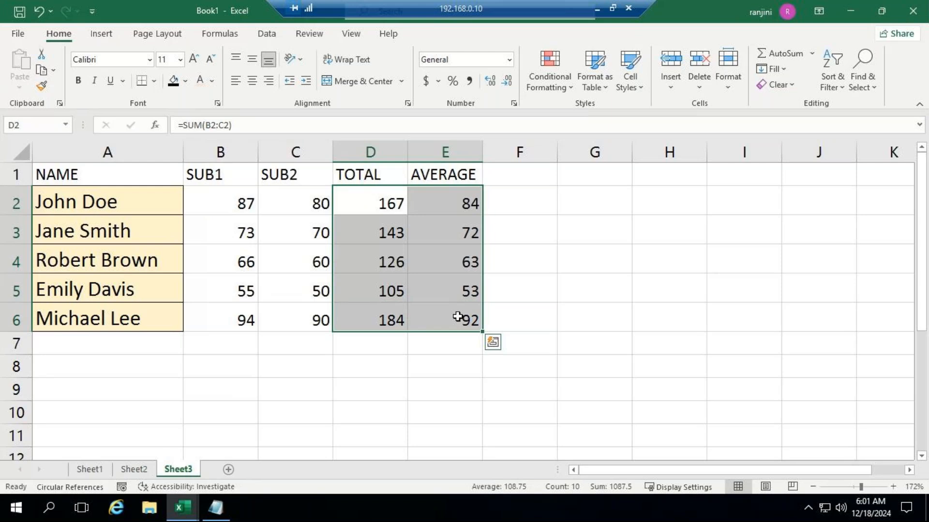
pyautogui.press('Delete')
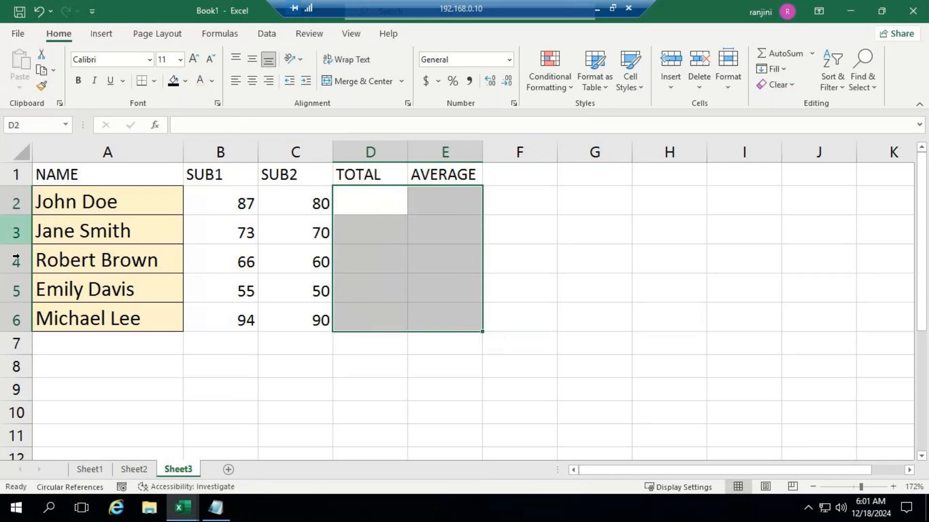
# - Clear the formats from A2:A7 to strip the fill, borders and larger font from the student names
pyautogui.moveTo(118, 199); pyautogui.dragTo(124, 339)
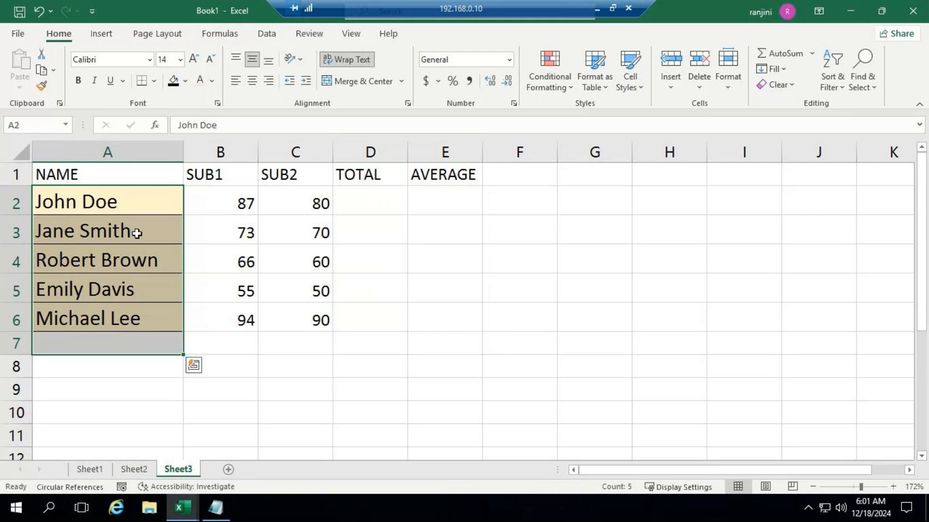
pyautogui.click(793, 83)
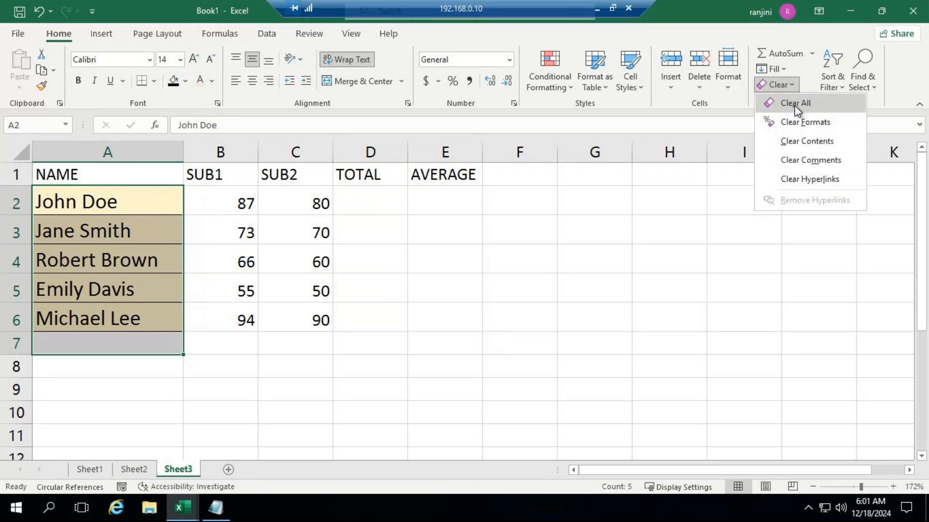
pyautogui.click(805, 123)
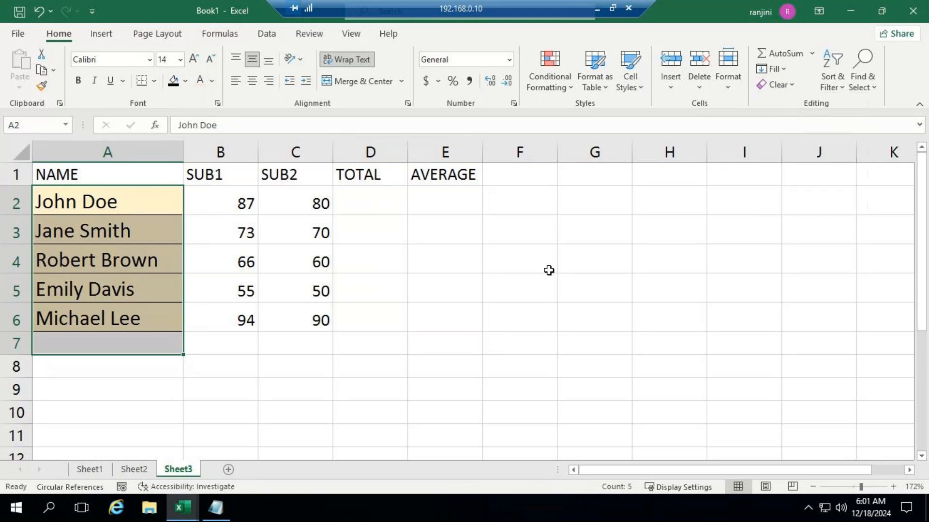
pyautogui.click(466, 270)
# - Copy the formatting of header cell A1 onto the student names in A2:A6 with Format Painter
pyautogui.click(82, 174)
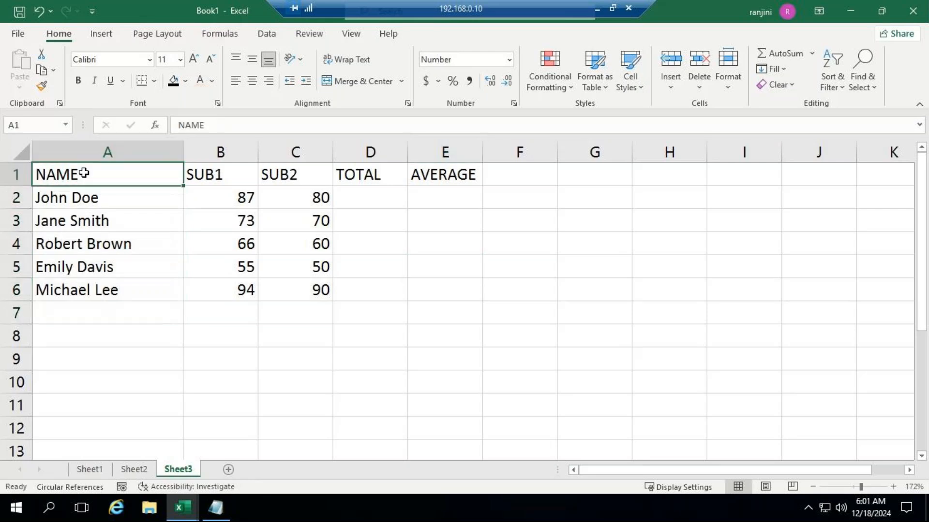
pyautogui.doubleClick(41, 86)
pyautogui.moveTo(89, 202)
pyautogui.mouseDown()
pyautogui.moveTo(99, 239)
pyautogui.moveTo(141, 292)
pyautogui.mouseUp()
pyautogui.click(257, 331)
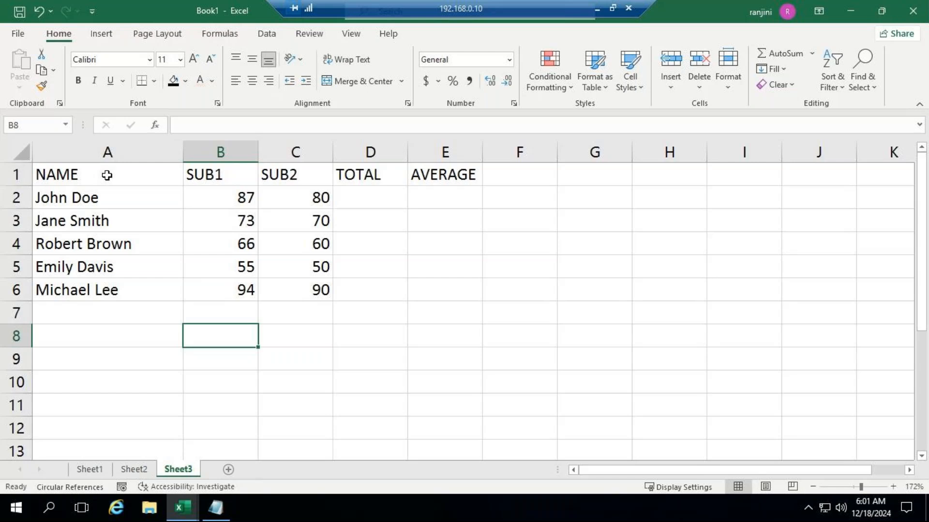
# - Create named ranges from the selection A1:E6 using the top row only, with the left column option off
pyautogui.moveTo(380, 198); pyautogui.dragTo(387, 287)
pyautogui.moveTo(75, 168); pyautogui.dragTo(438, 279)
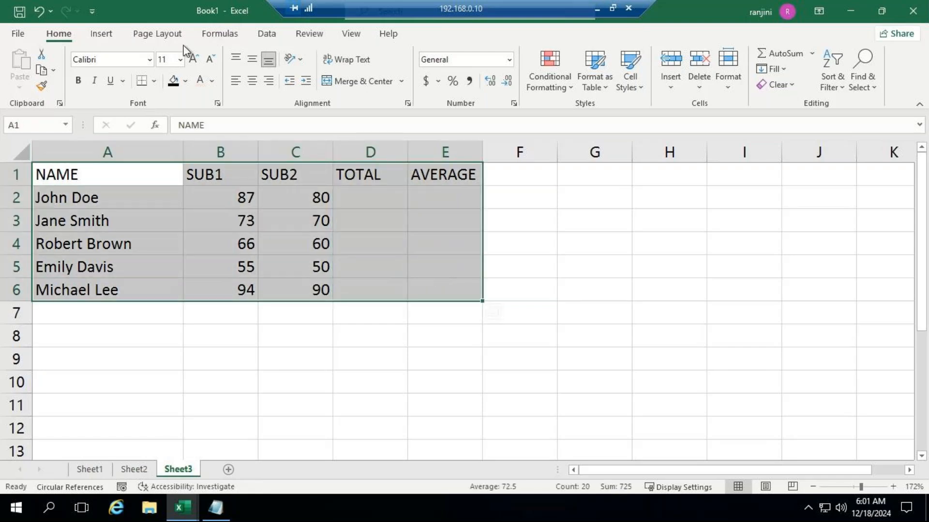
pyautogui.click(225, 39)
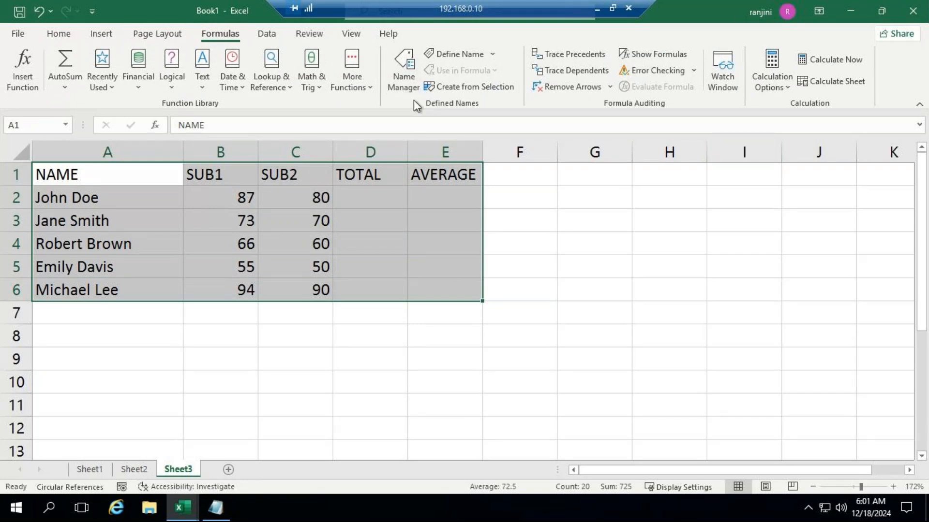
pyautogui.click(490, 90)
pyautogui.moveTo(473, 107); pyautogui.dragTo(646, 106)
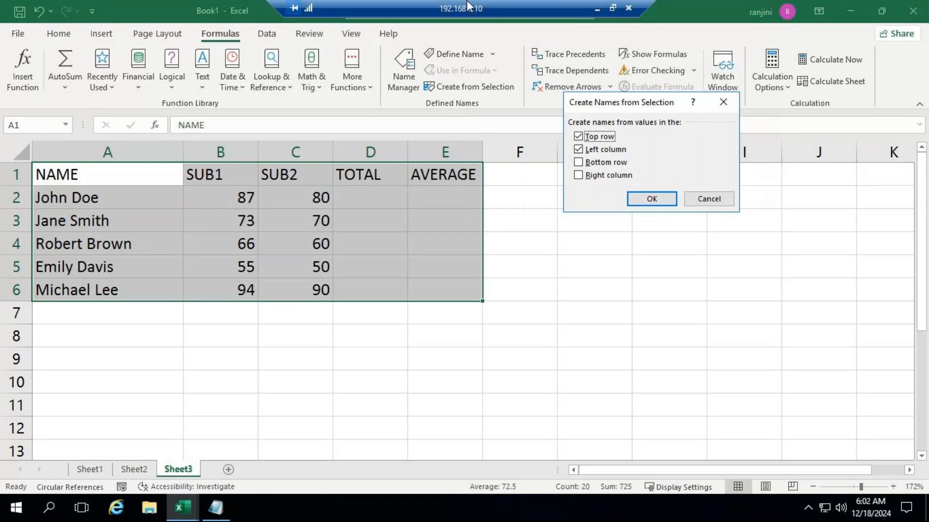
pyautogui.click(598, 10)
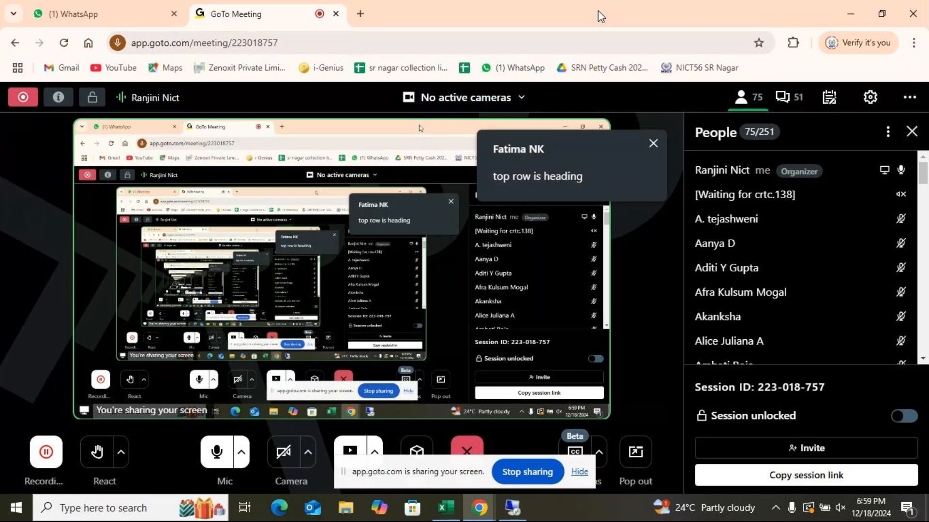
pyautogui.click(513, 508)
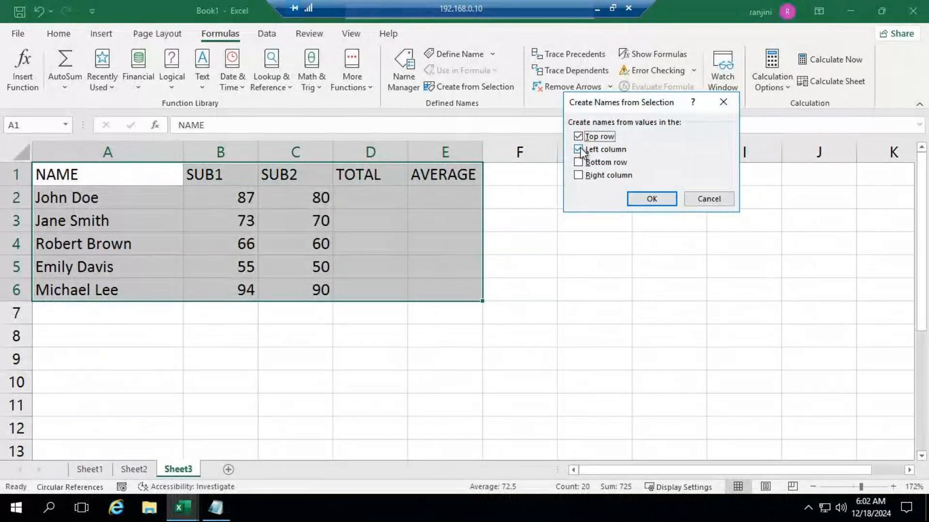
pyautogui.click(599, 150)
pyautogui.moveTo(644, 109); pyautogui.dragTo(697, 72)
pyautogui.click(705, 161)
# - Enter the total formula =SUB1_+SUB2_ in D2 using the defined names
pyautogui.click(387, 198)
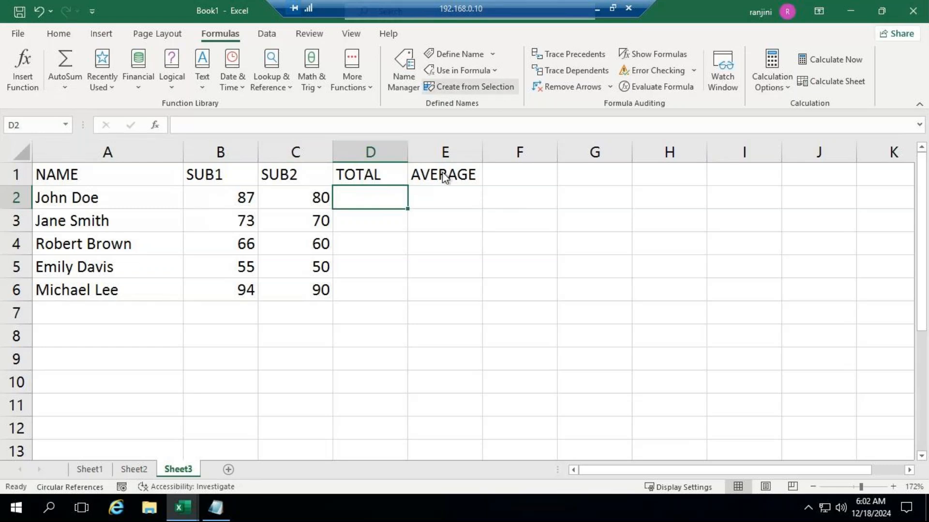
pyautogui.click(497, 70)
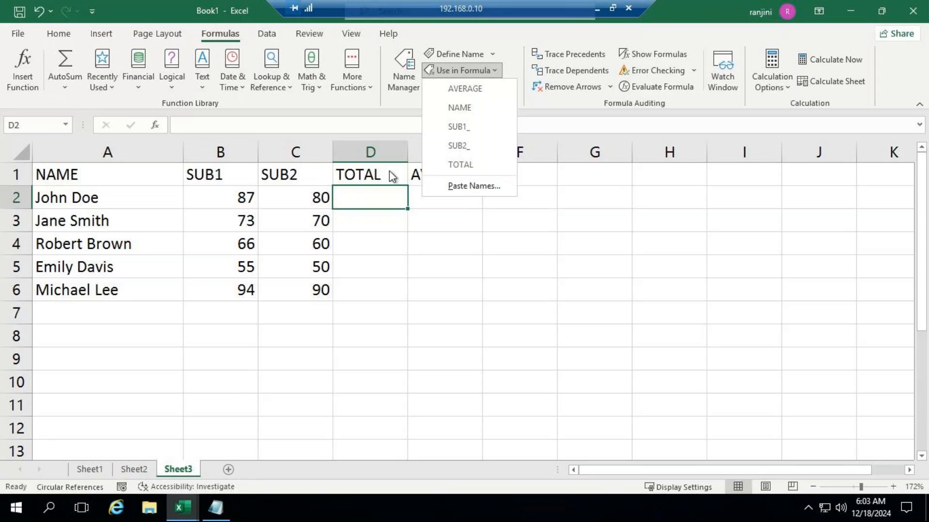
pyautogui.click(462, 130)
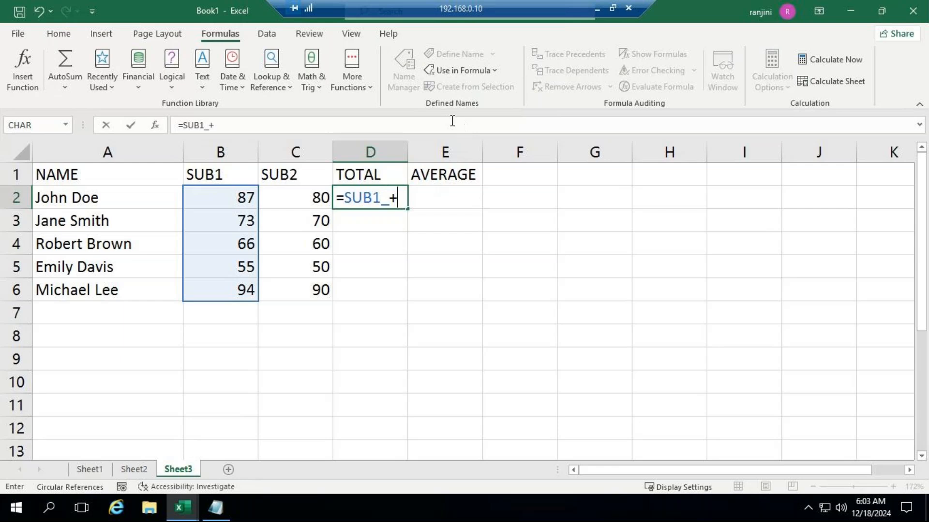
pyautogui.click(492, 71)
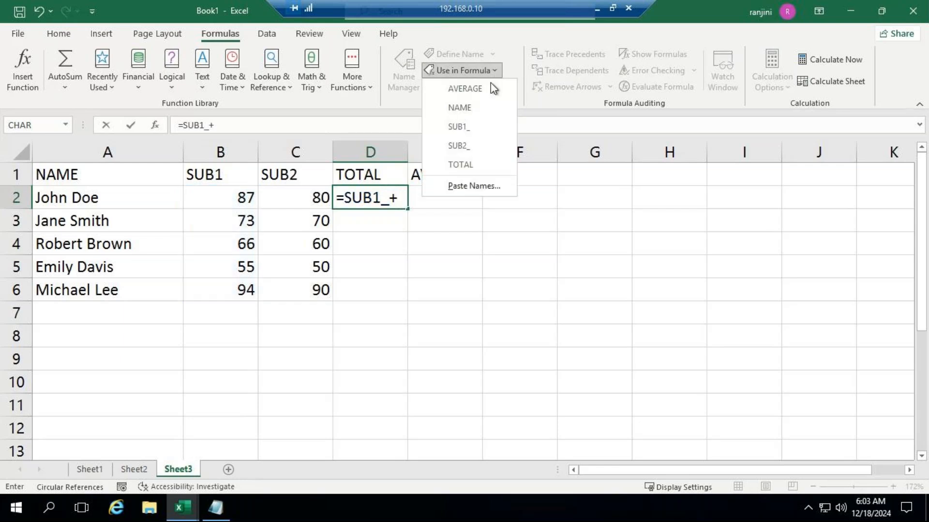
pyautogui.click(469, 146)
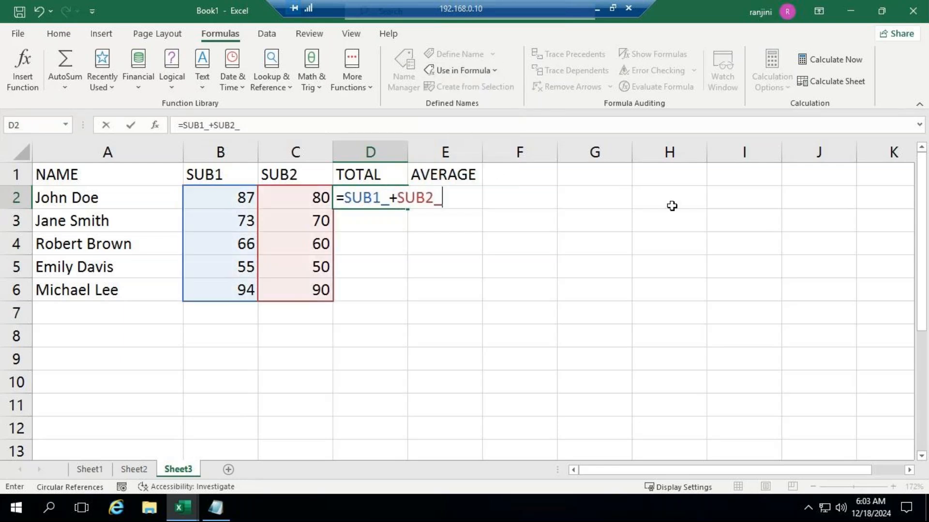
pyautogui.press('Return')
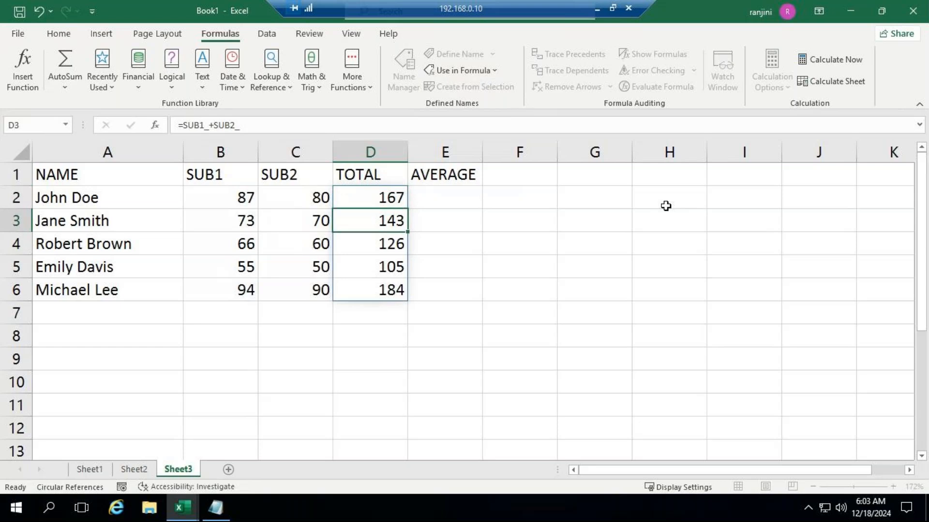
# - Check the named-range total formula in cells D4, D5, D6 and D2
pyautogui.click(369, 243)
pyautogui.click(369, 263)
pyautogui.click(369, 285)
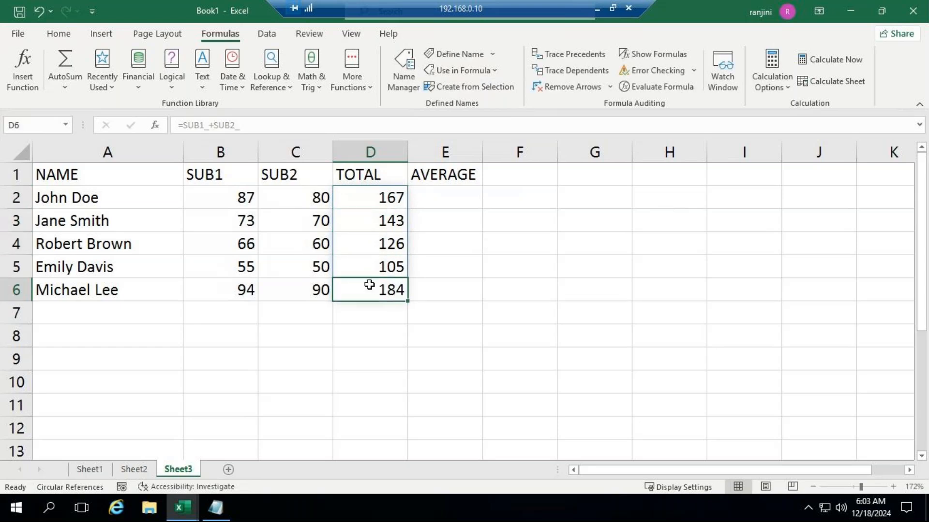
pyautogui.click(389, 199)
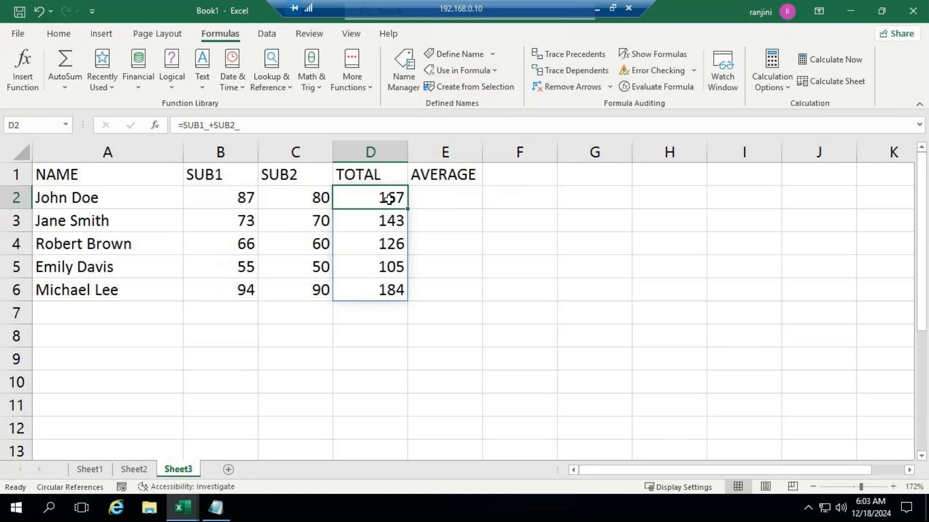
# - Enter the average formula =TOTAL/2 in E2 using the defined name TOTAL
pyautogui.click(438, 198)
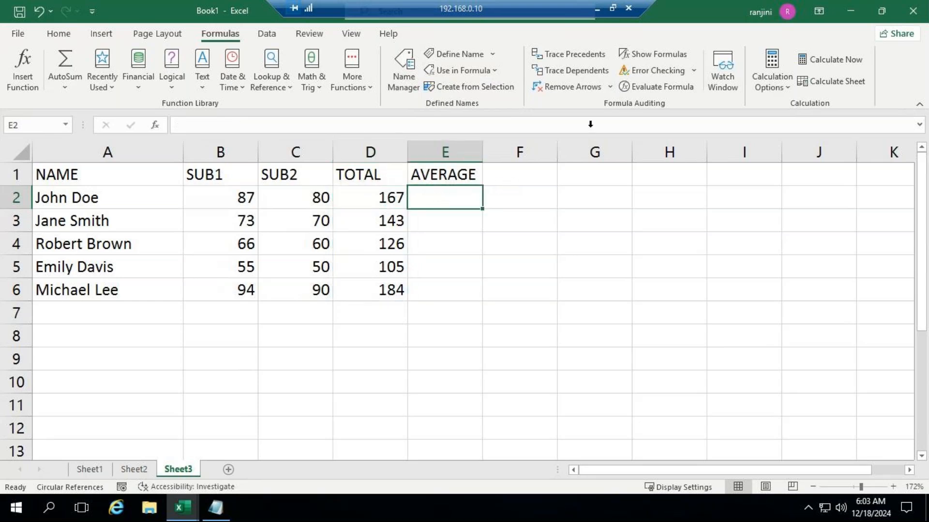
pyautogui.click(495, 69)
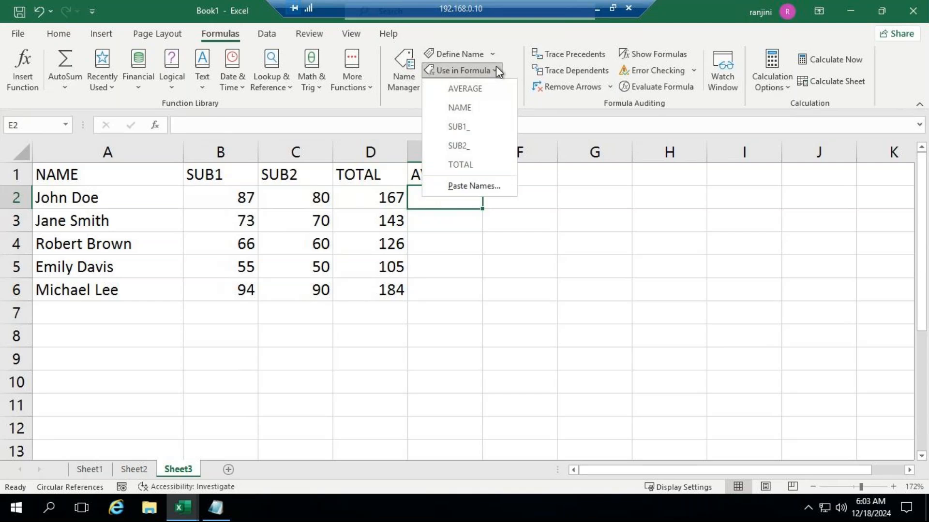
pyautogui.click(479, 164)
pyautogui.write('/')
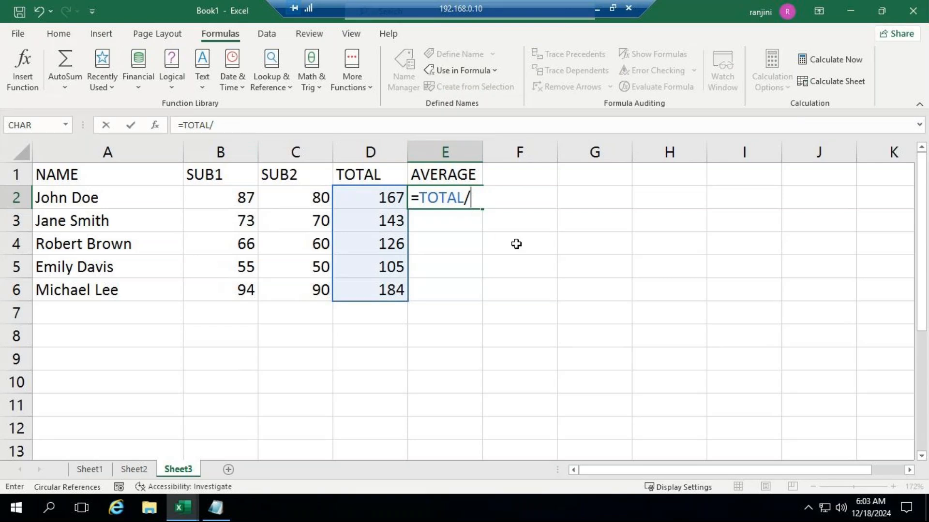
pyautogui.write('2')
pyautogui.press('Return')
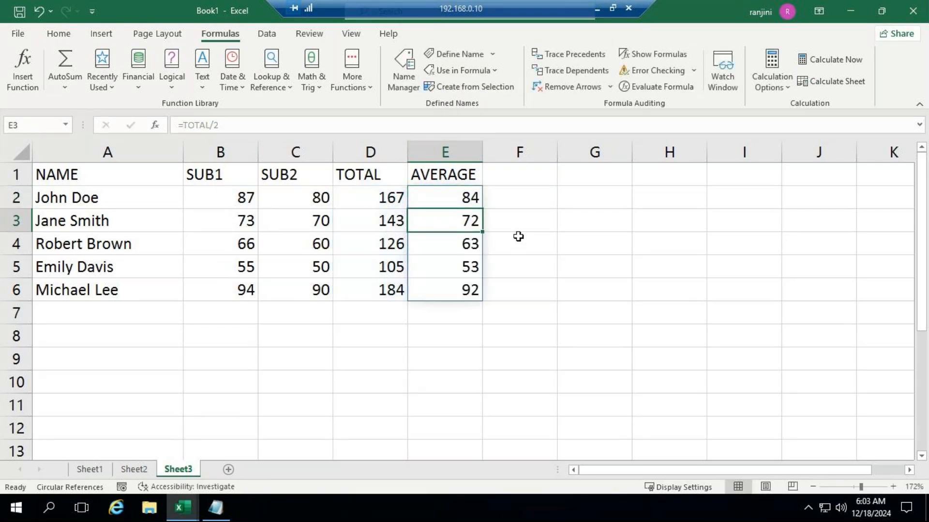
# - Check the named-range average formula in each cell from E2 to E6
pyautogui.click(452, 199)
pyautogui.click(451, 216)
pyautogui.click(450, 241)
pyautogui.click(448, 269)
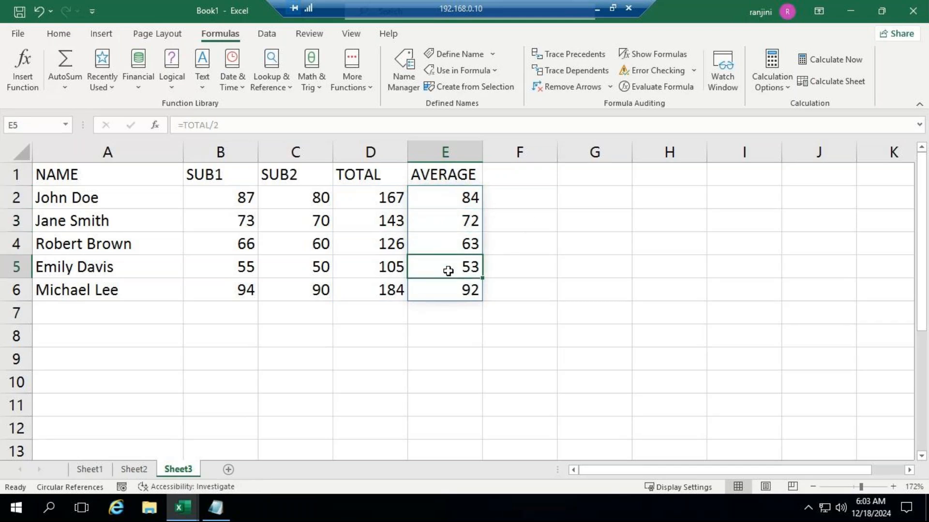
pyautogui.click(443, 293)
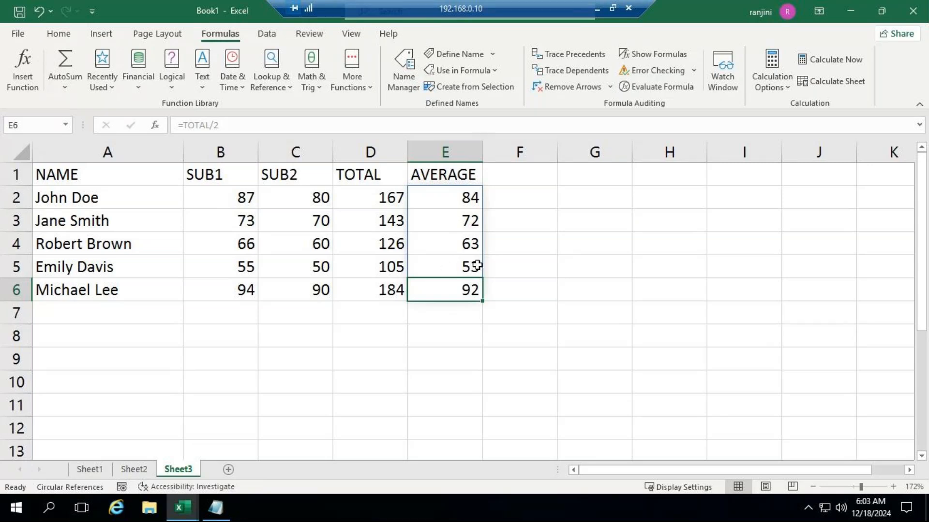
# - Check the GoTo Meeting window, then return to the marks table in the remote desktop session
pyautogui.click(599, 9)
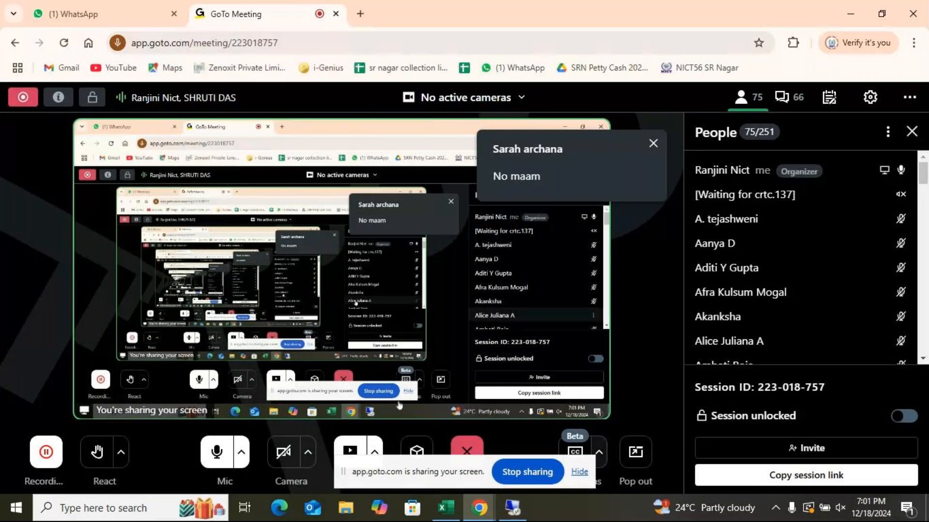
pyautogui.click(513, 508)
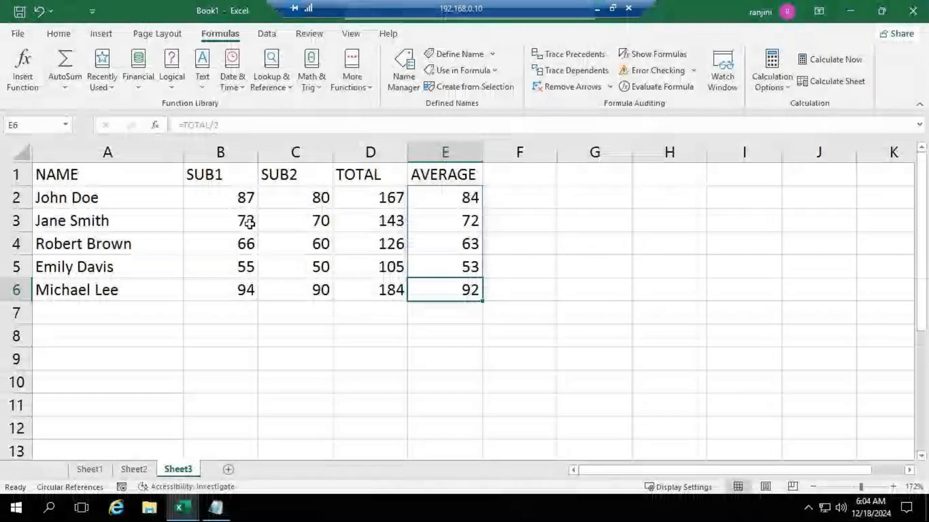
pyautogui.click(237, 327)
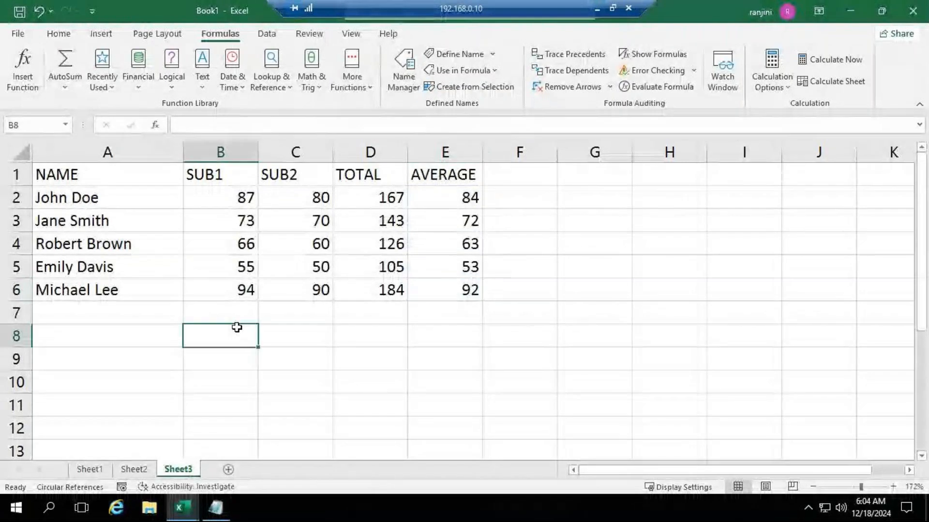
# - Close the untitled Notepad document with the payroll instructions without saving it
pyautogui.click(232, 507)
pyautogui.click(911, 9)
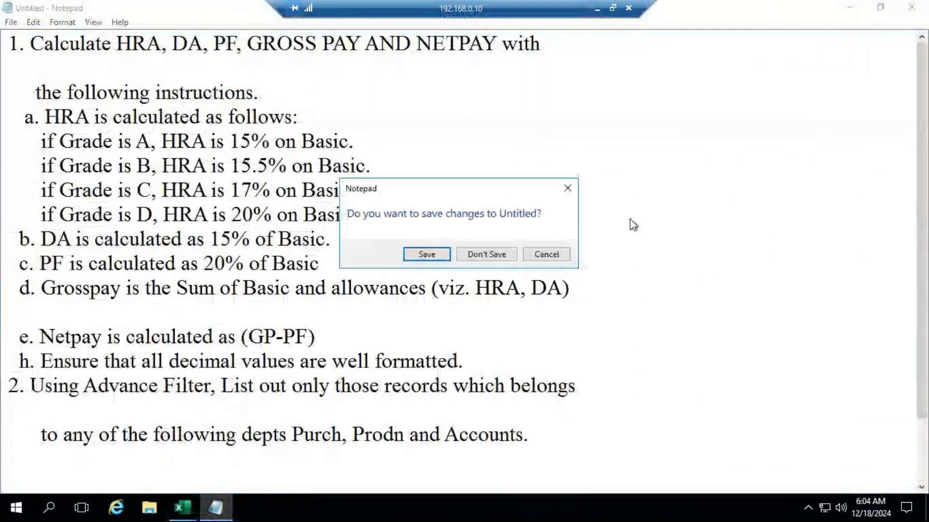
pyautogui.click(486, 255)
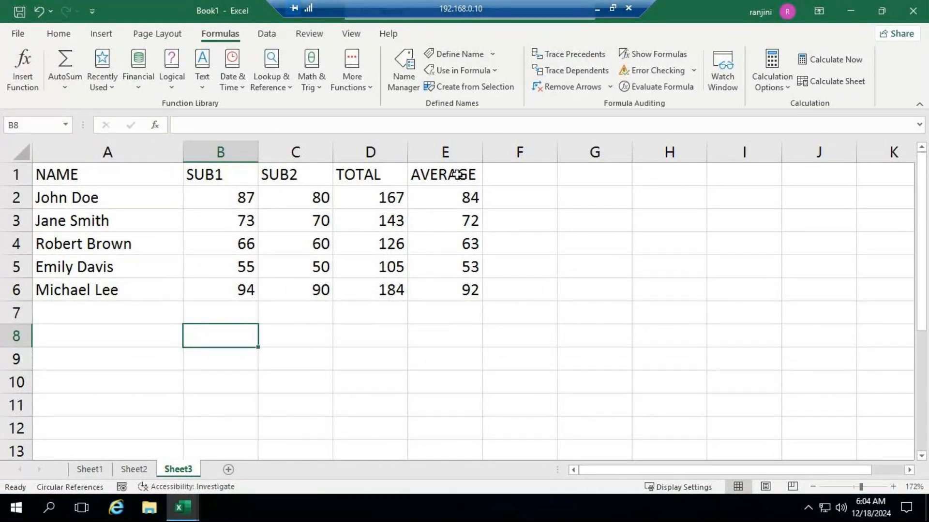
# - Switch to the GoTo Meeting window and mute the microphone
pyautogui.click(597, 9)
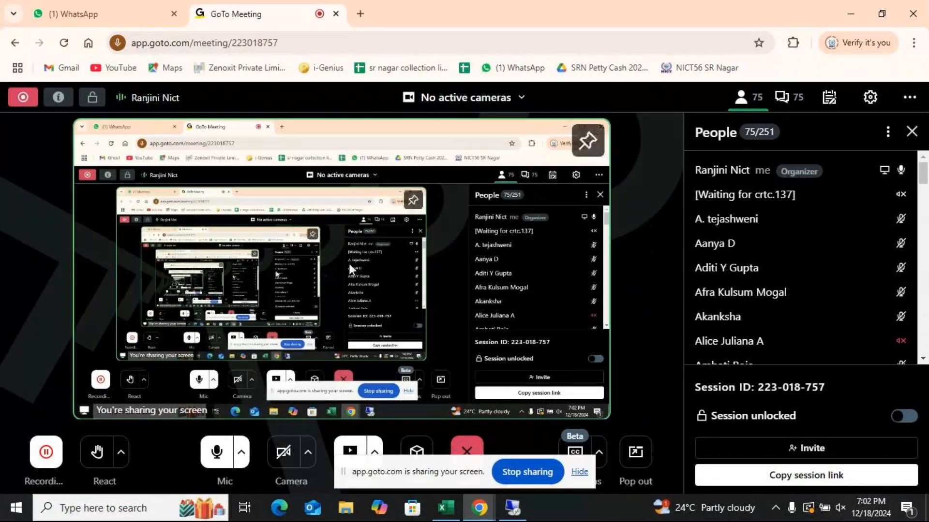
pyautogui.click(218, 463)
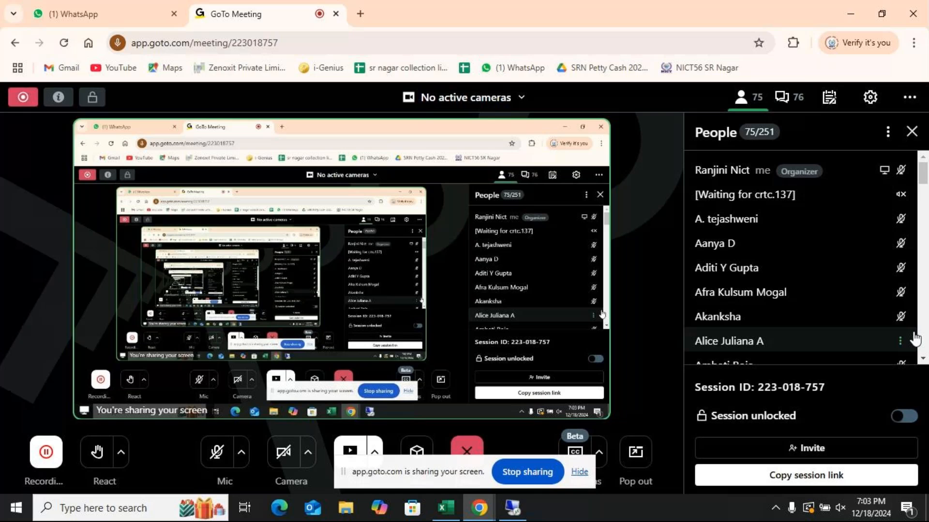
# - Look through the meeting's participant list down to its end, checking the attendees and their microphone status
pyautogui.scroll(-4, 849, 305)
pyautogui.scroll(-1, 851, 303)
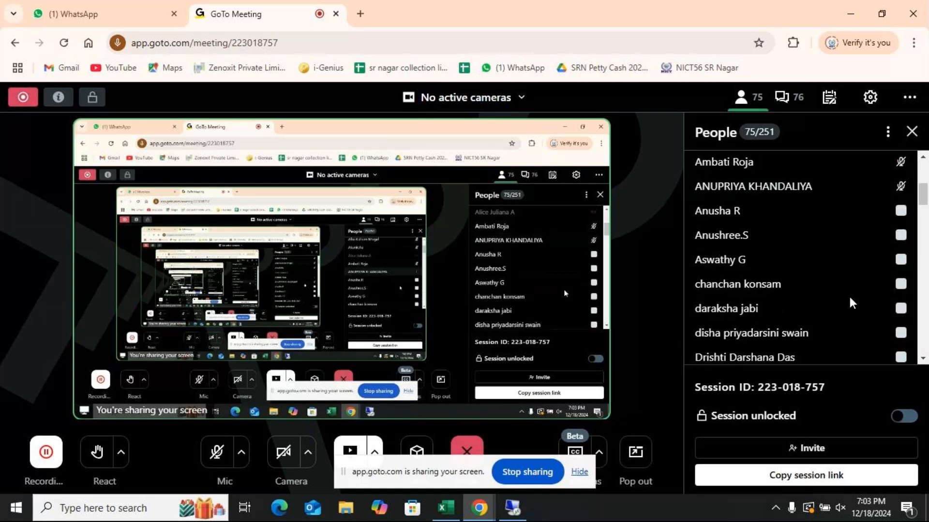
pyautogui.scroll(2, 851, 303)
pyautogui.scroll(-4, 851, 303)
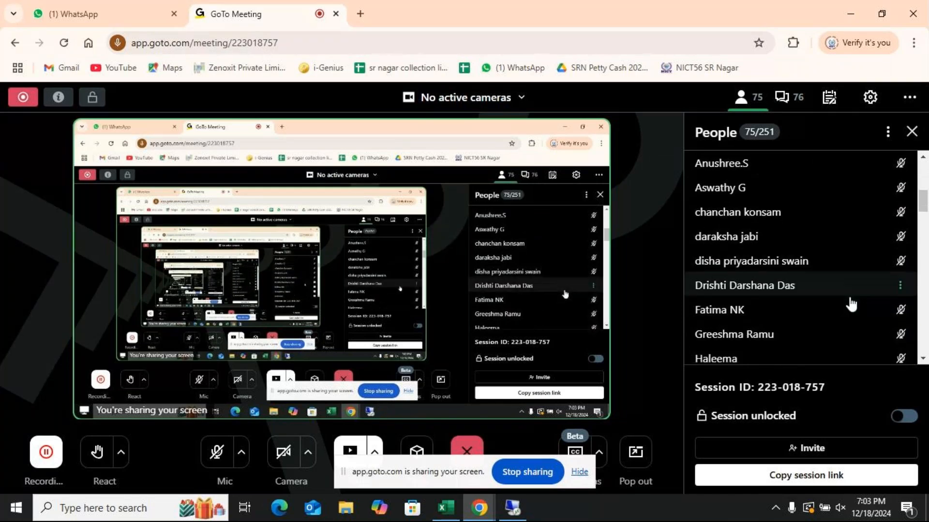
pyautogui.scroll(-4, 851, 304)
pyautogui.scroll(-4, 851, 304)
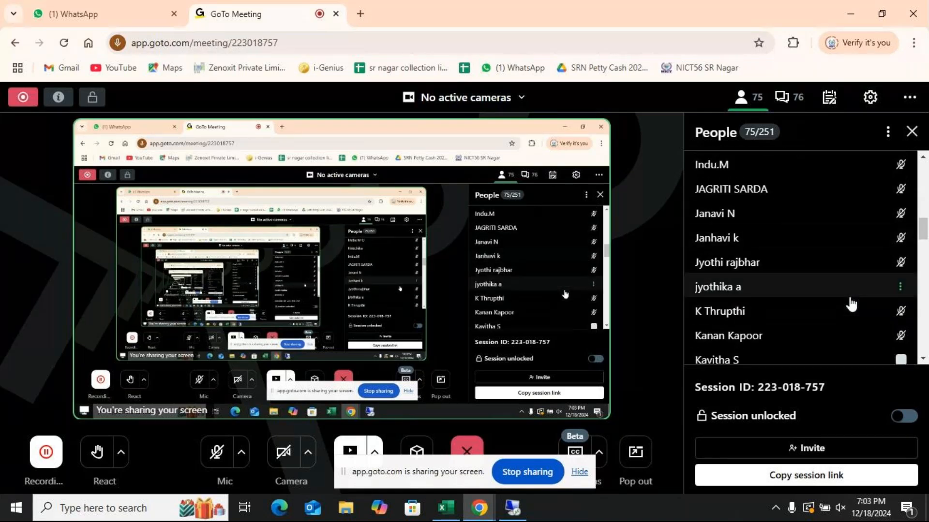
pyautogui.scroll(-4, 851, 304)
pyautogui.scroll(-2, 851, 304)
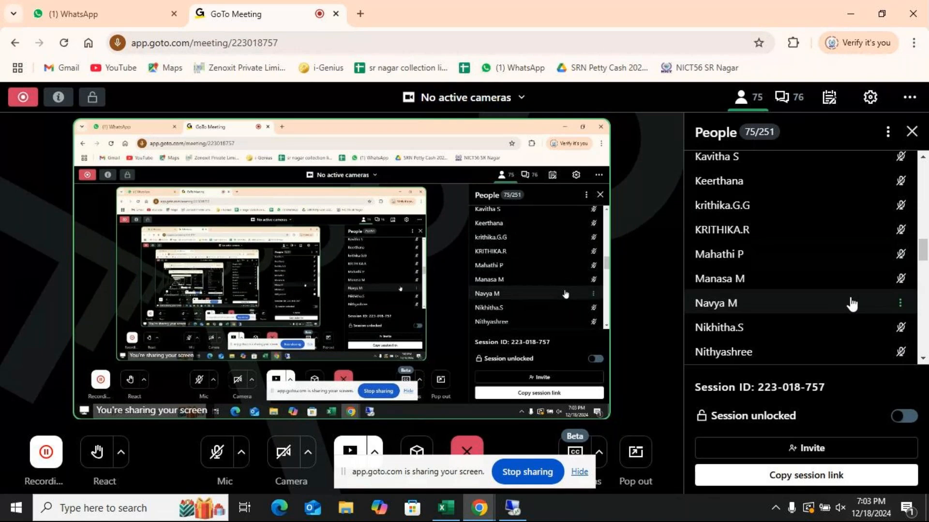
pyautogui.scroll(-4, 851, 303)
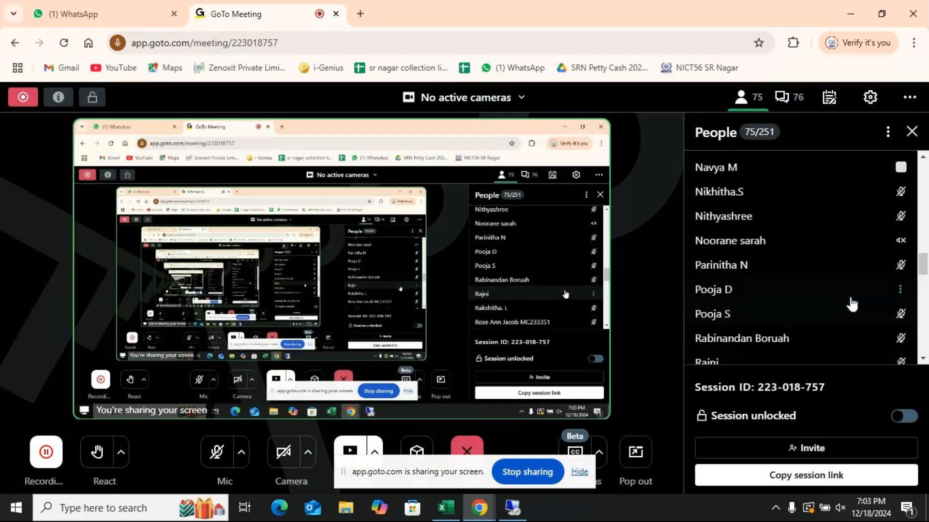
pyautogui.scroll(-4, 852, 303)
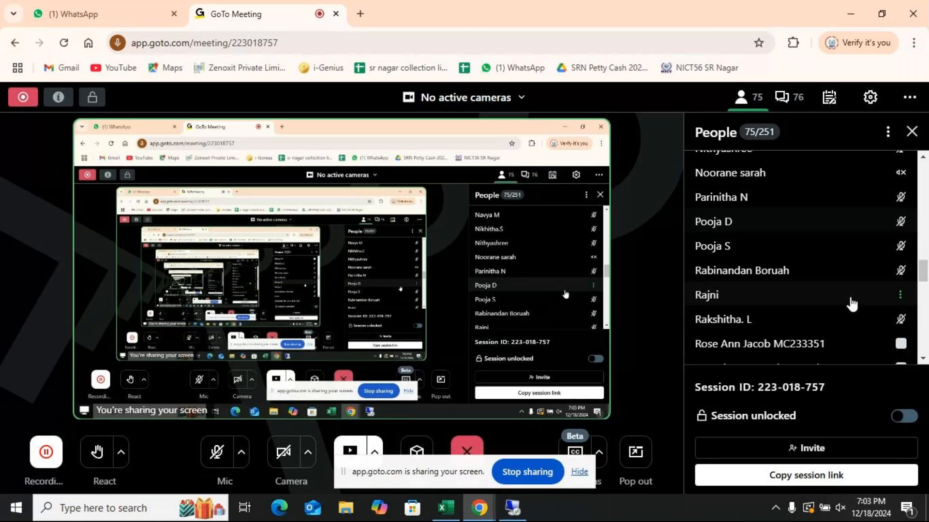
pyautogui.scroll(-4, 851, 304)
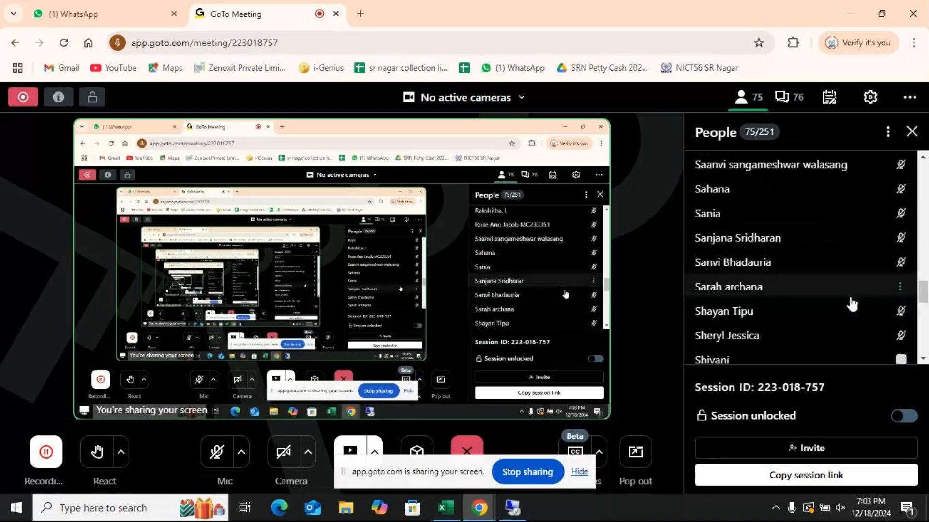
pyautogui.scroll(-2, 852, 304)
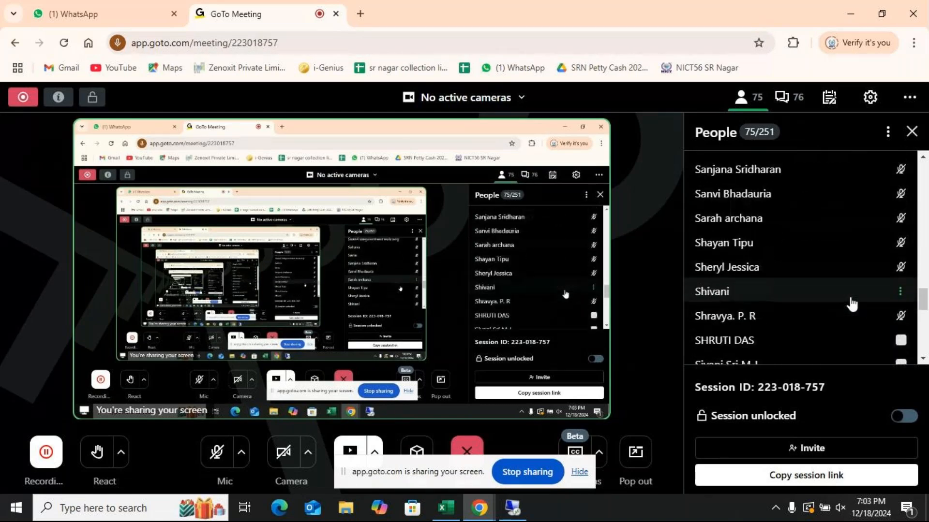
pyautogui.scroll(-2, 851, 304)
pyautogui.scroll(-5, 851, 304)
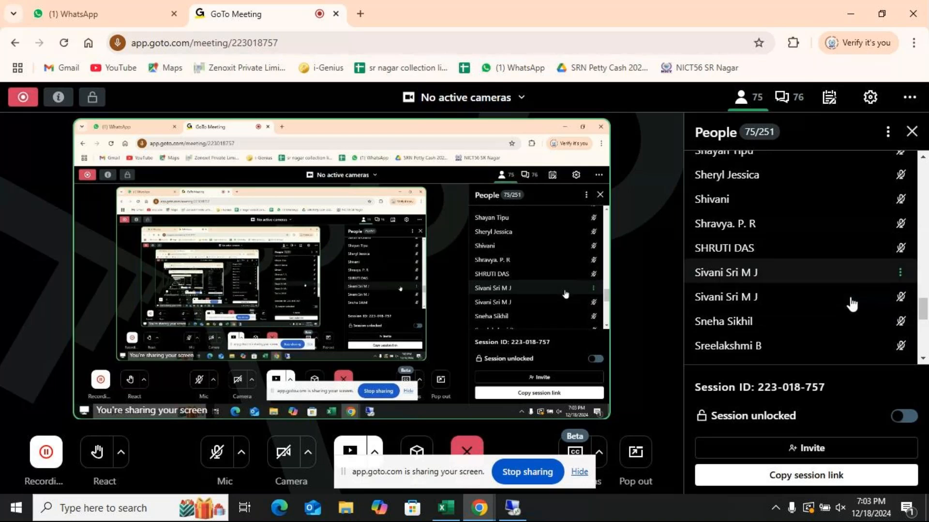
pyautogui.scroll(-1, 851, 304)
pyautogui.scroll(1, 851, 304)
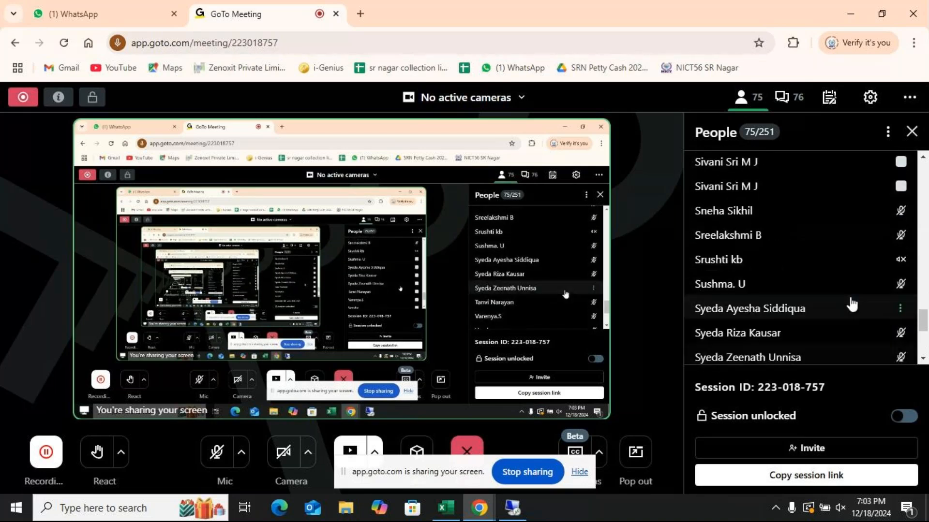
pyautogui.scroll(-8, 853, 304)
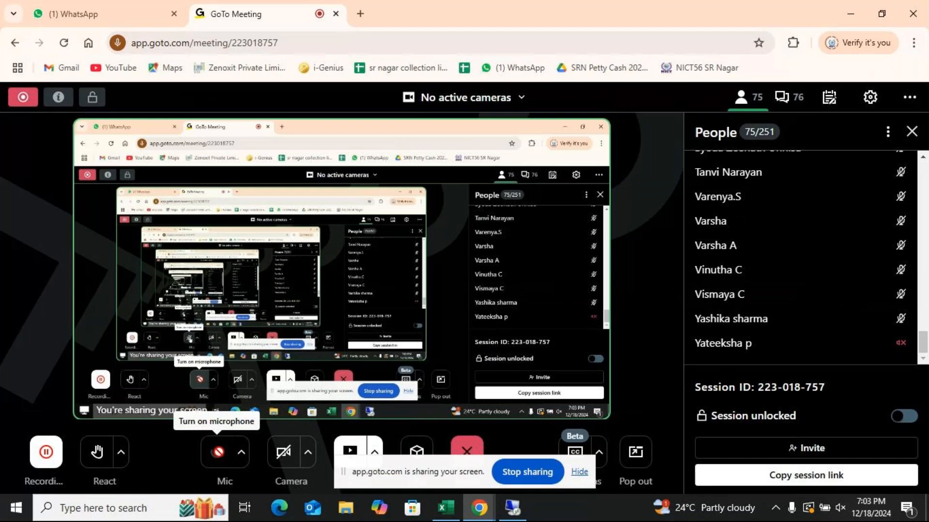
# - Turn the meeting microphone back on and return to the remote desktop session
pyautogui.click(218, 452)
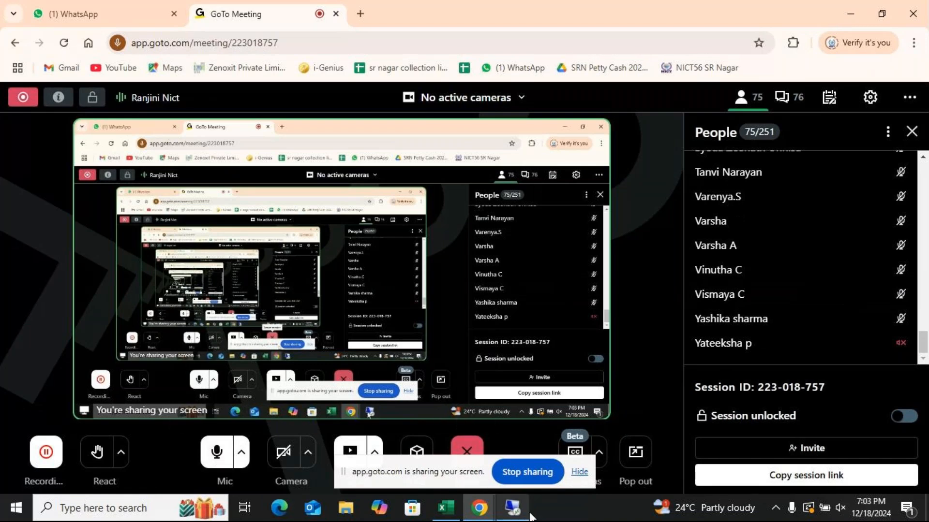
pyautogui.click(511, 512)
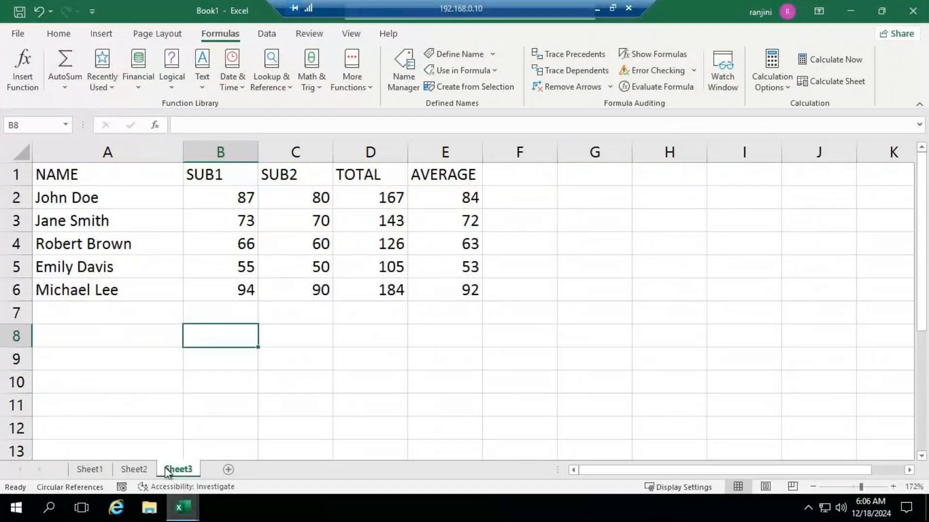
# - Switch to the ADVEXL workbook and open its ifs sheet
pyautogui.moveTo(182, 508)
pyautogui.click(97, 397)
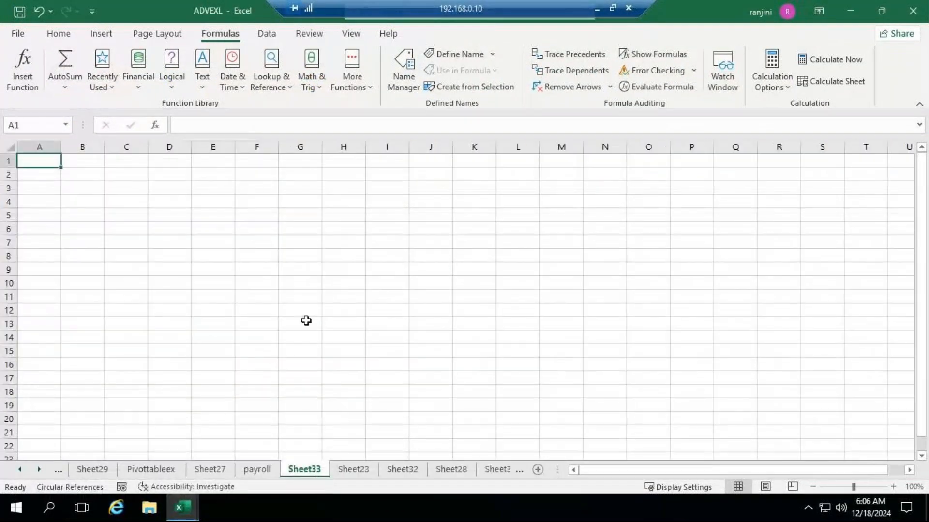
pyautogui.click(15, 471)
pyautogui.click(14, 470)
pyautogui.click(15, 470)
pyautogui.click(15, 470)
pyautogui.click(15, 470)
pyautogui.click(15, 470)
pyautogui.click(15, 470)
pyautogui.click(14, 470)
pyautogui.click(14, 470)
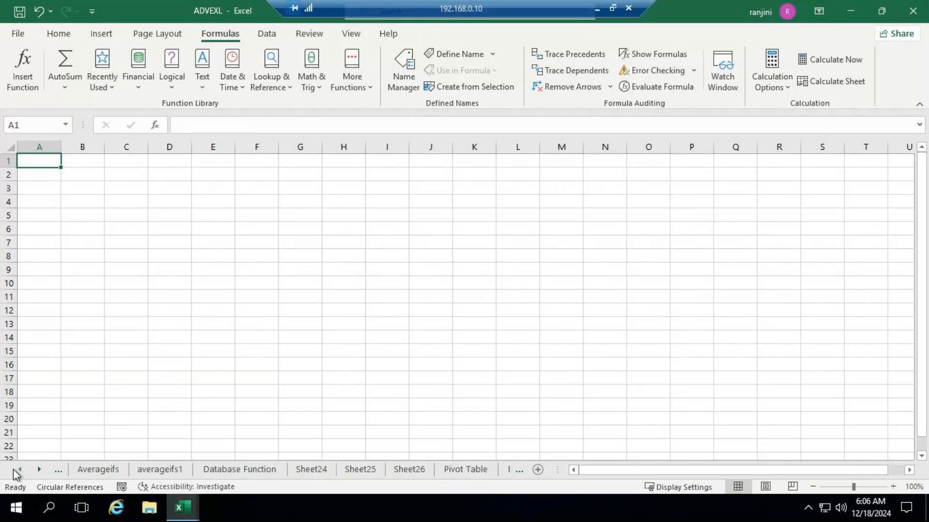
pyautogui.click(15, 470)
pyautogui.click(14, 470)
pyautogui.click(14, 471)
pyautogui.click(14, 470)
pyautogui.click(15, 470)
pyautogui.click(15, 470)
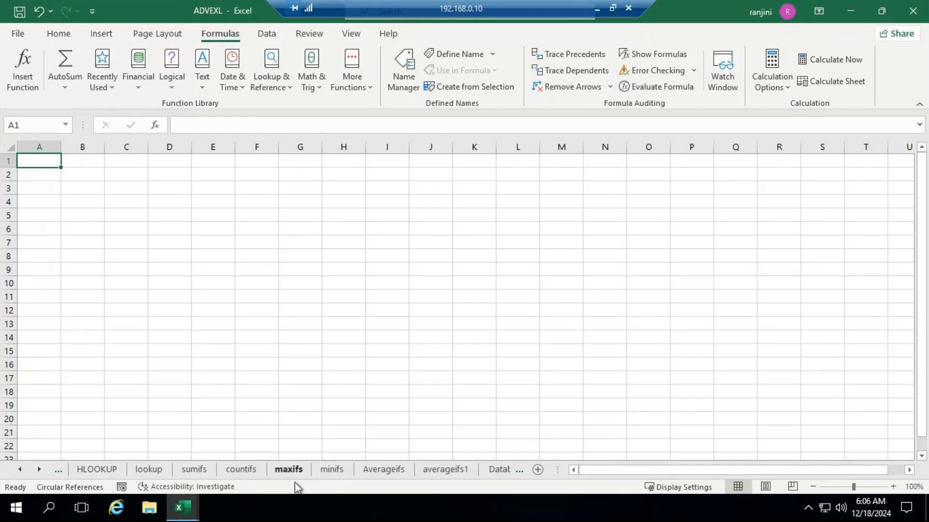
pyautogui.click(20, 470)
pyautogui.click(19, 470)
pyautogui.click(19, 470)
pyautogui.click(20, 470)
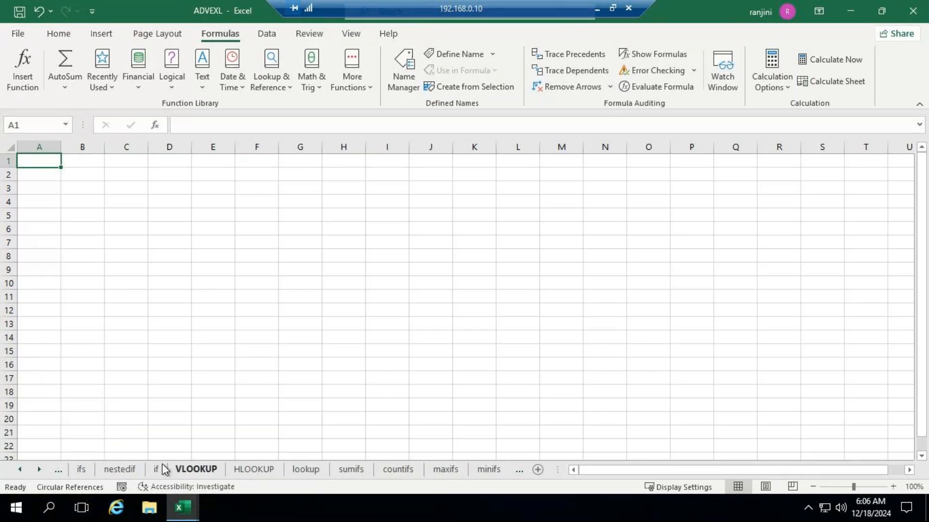
pyautogui.click(81, 470)
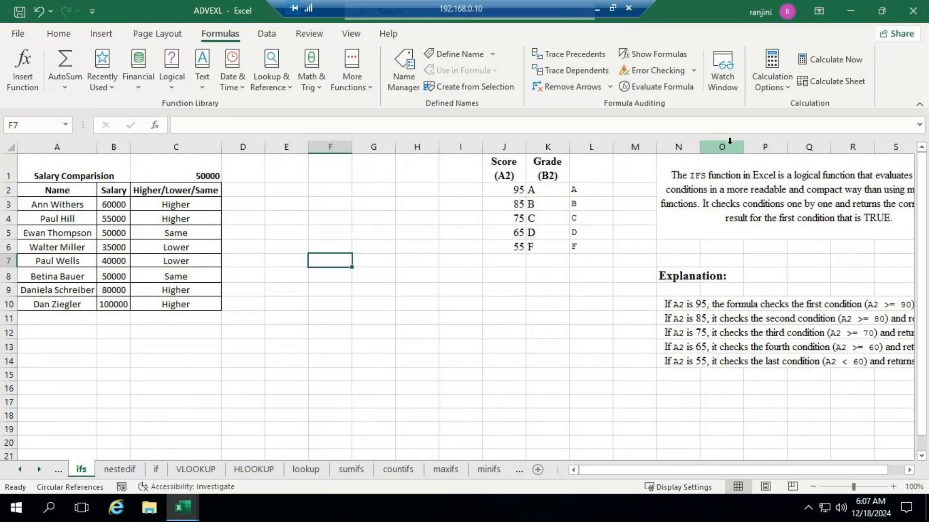
# - Copy the IFS function description in merged cell N1 and open a new Notepad window
pyautogui.click(702, 200)
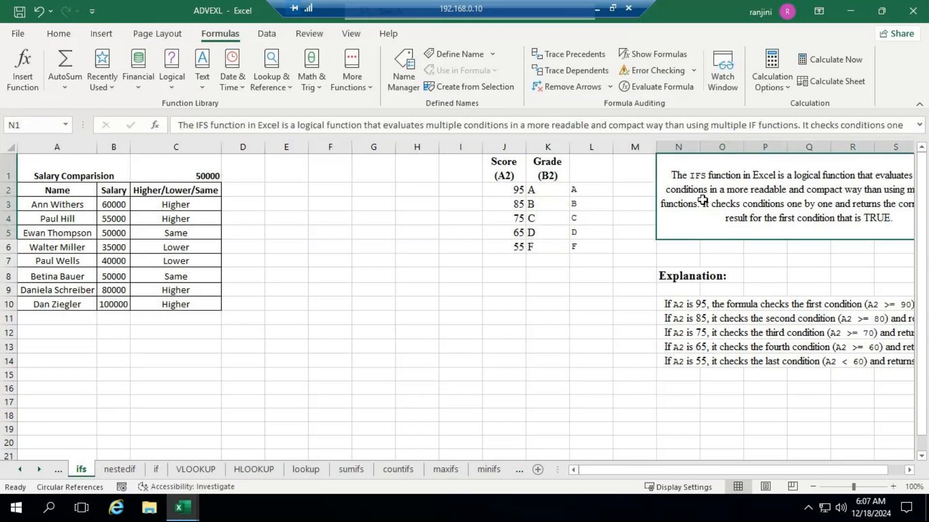
pyautogui.hotkey('ctrl', 'c')
pyautogui.click(43, 511)
pyautogui.write('N')
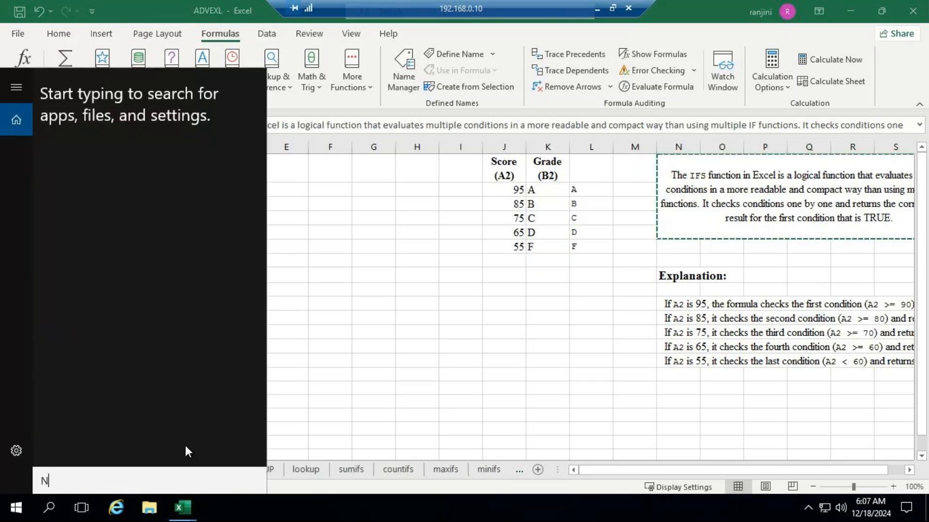
pyautogui.write('O')
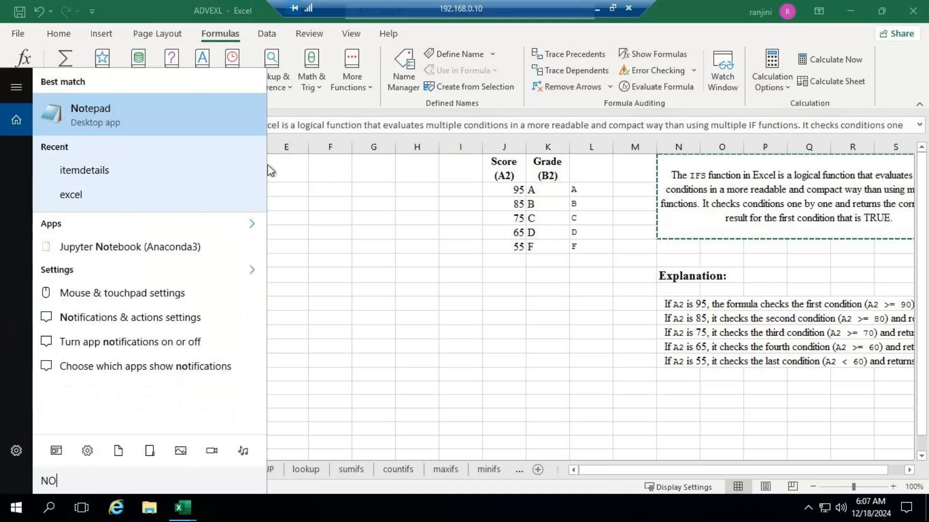
pyautogui.click(146, 104)
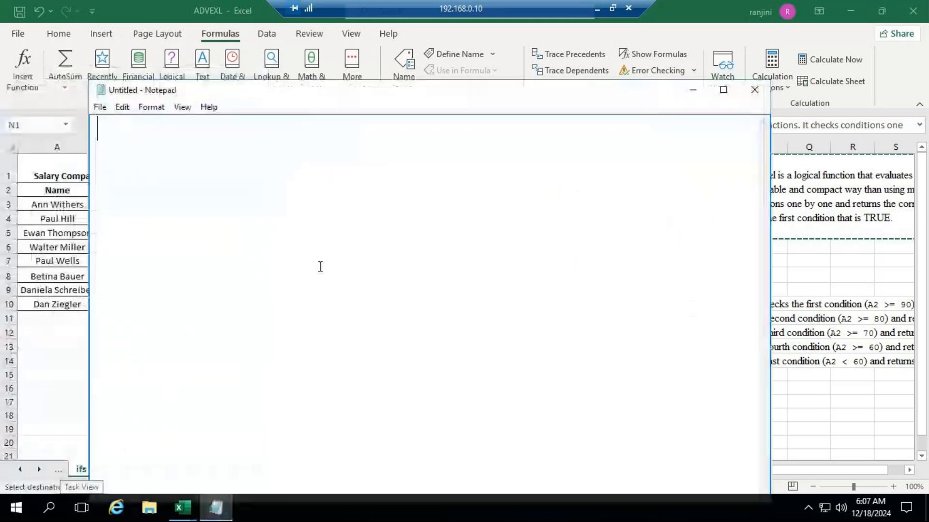
# - Paste the copied IFS function description into the Notepad document and maximize its window
pyautogui.hotkey('ctrl', 'v')
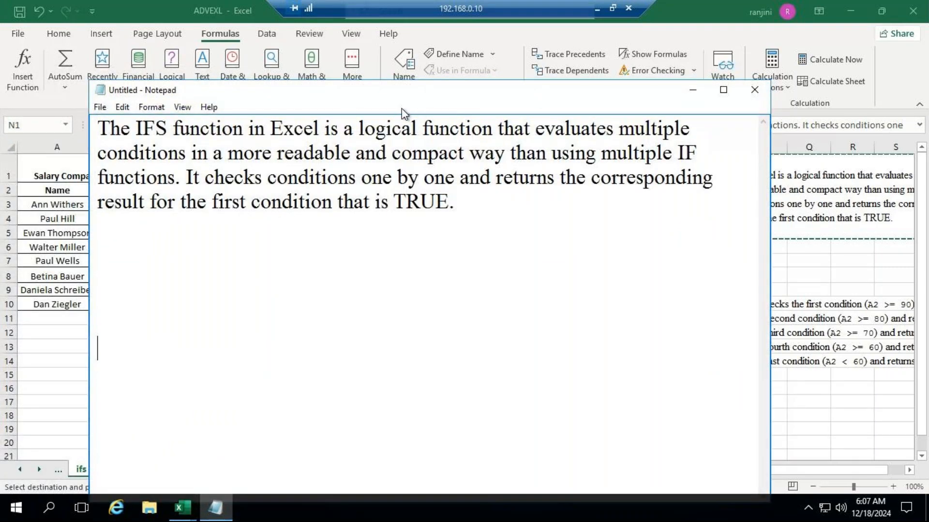
pyautogui.moveTo(480, 99); pyautogui.dragTo(604, 1)
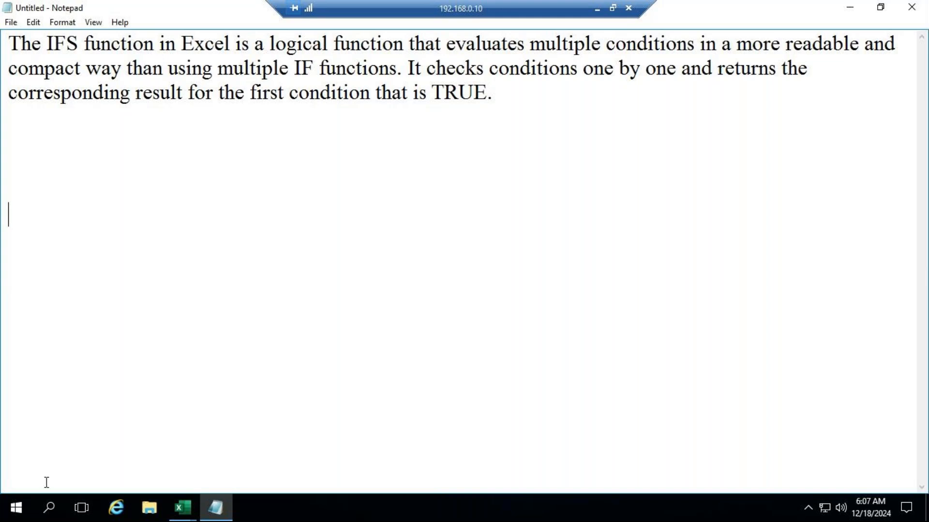
# - Return to the ADVEXL workbook and copy the salary comparison table in A1:C10 of the ifs sheet
pyautogui.click(182, 512)
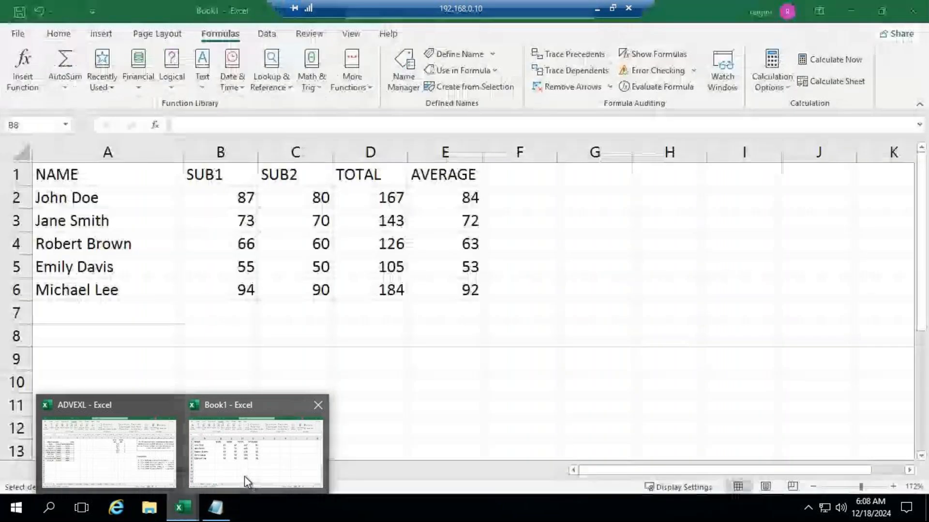
pyautogui.moveTo(150, 469)
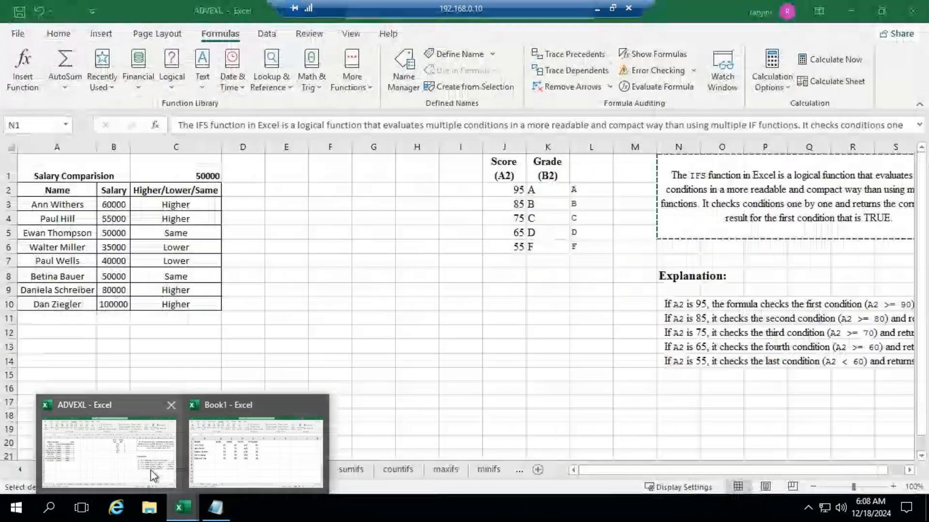
pyautogui.click(117, 464)
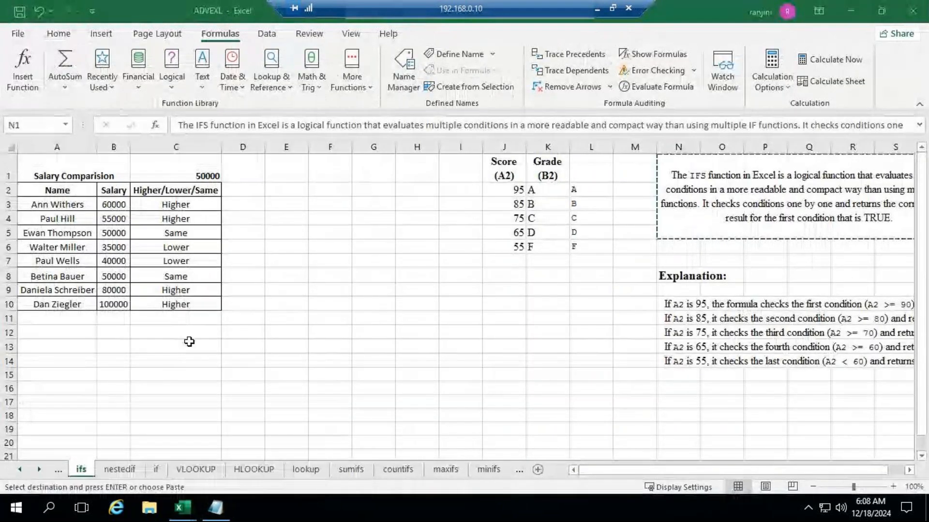
pyautogui.click(50, 176)
pyautogui.moveTo(77, 218); pyautogui.dragTo(216, 306)
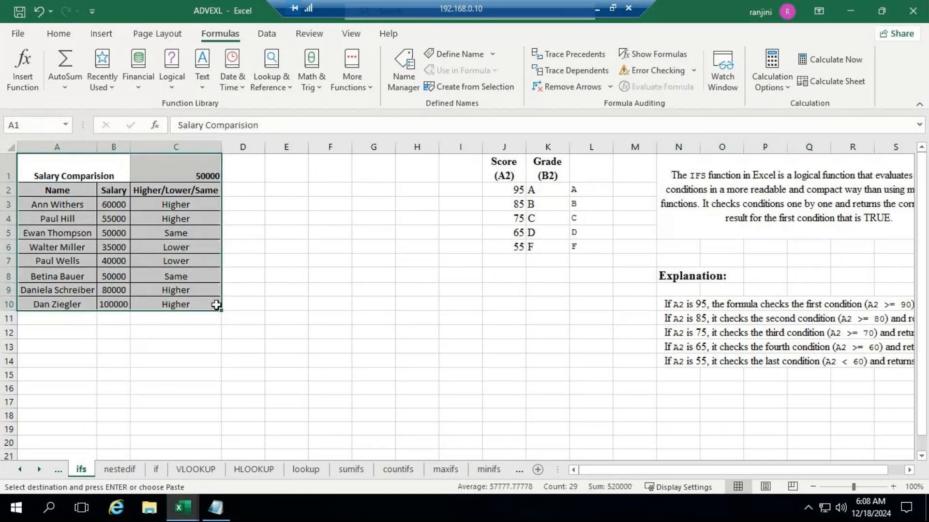
pyautogui.hotkey('ctrl', 'c')
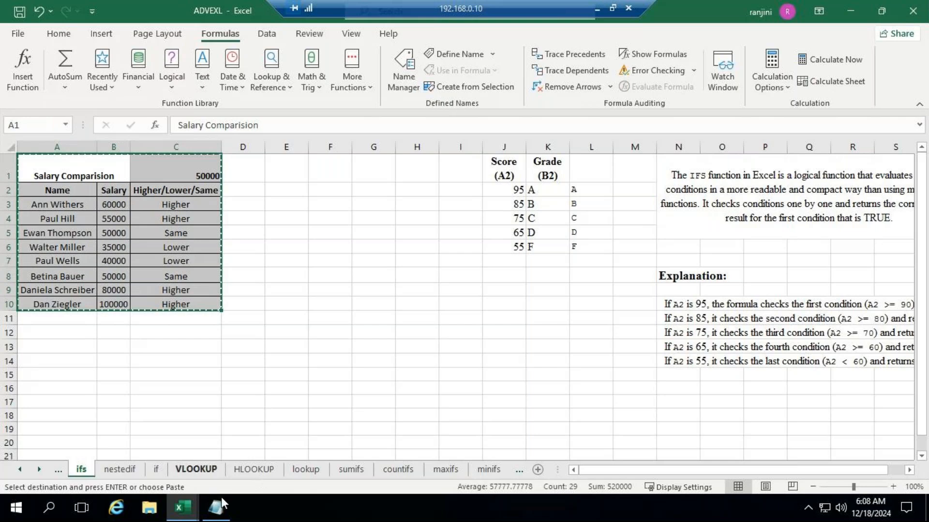
# - Switch to the Book1 workbook and paste the copied table at A1 of Sheet4
pyautogui.click(196, 499)
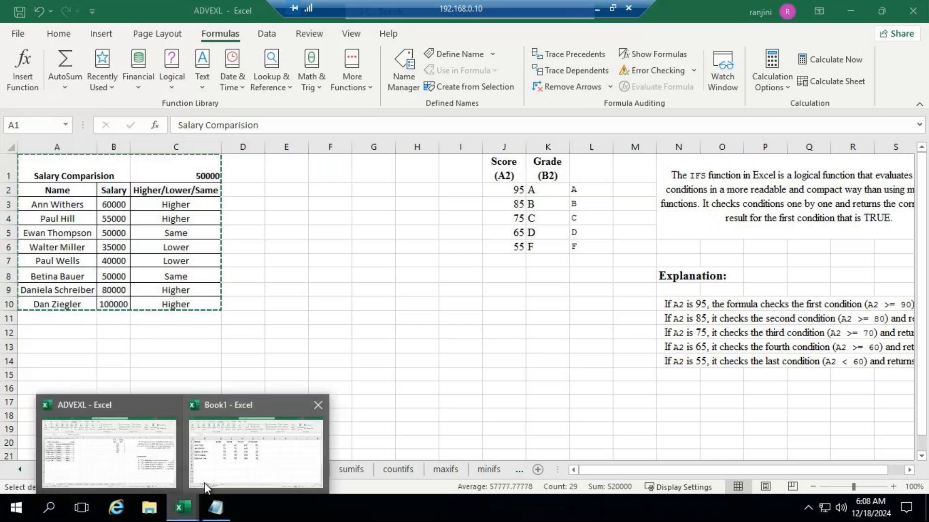
pyautogui.click(205, 477)
pyautogui.click(233, 470)
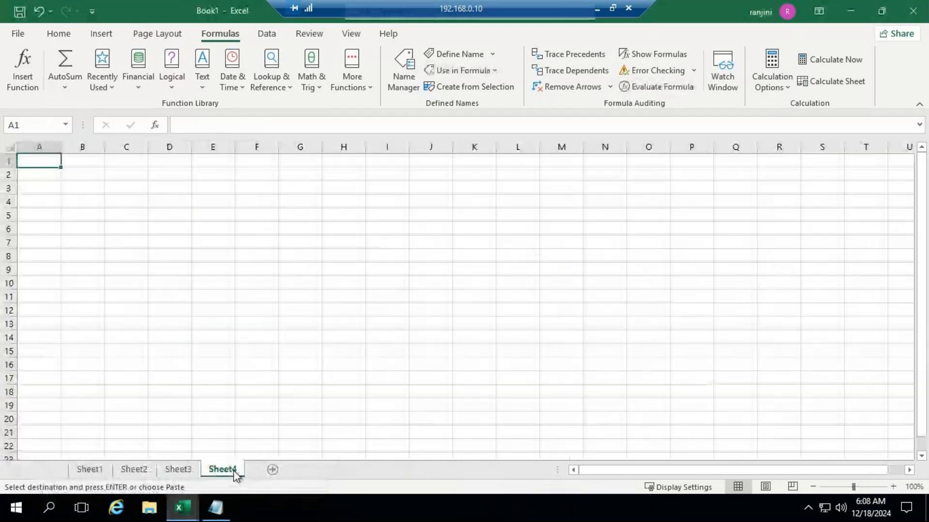
pyautogui.hotkey('ctrl', 'v')
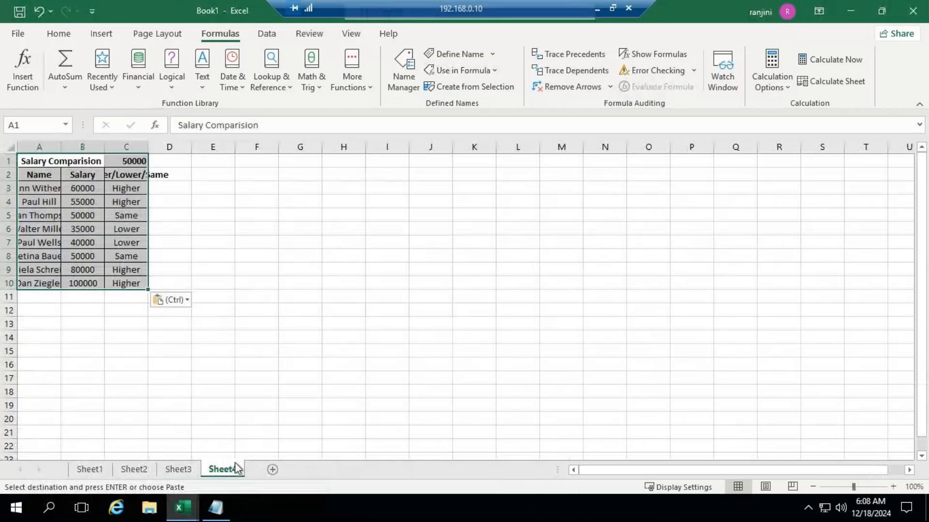
# - Widen columns A, B and C of the pasted salary table to better fit their contents
pyautogui.click(105, 150)
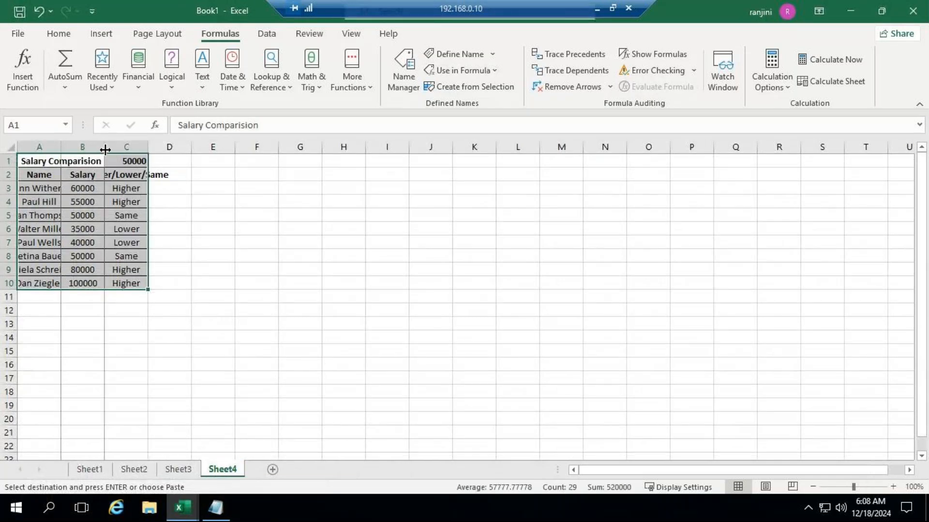
pyautogui.click(151, 150)
pyautogui.moveTo(148, 150); pyautogui.dragTo(196, 147)
pyautogui.moveTo(105, 146); pyautogui.dragTo(127, 147)
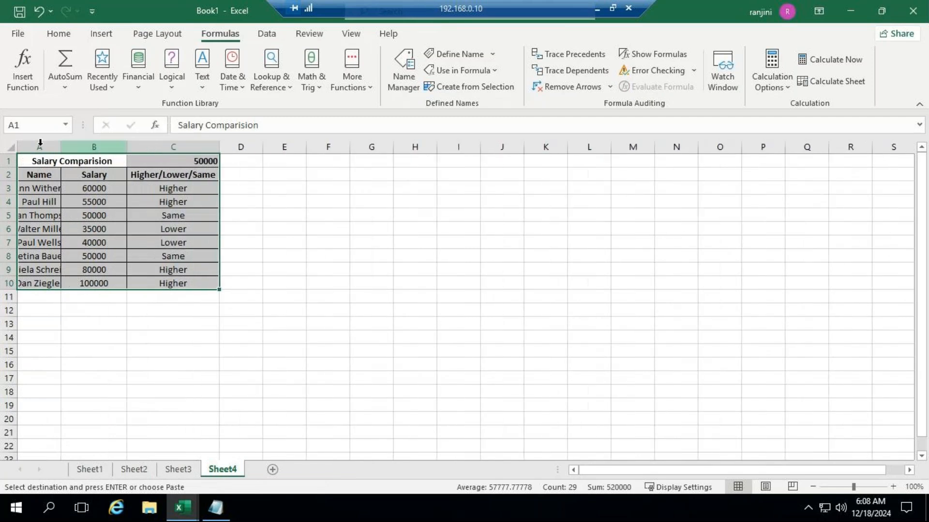
pyautogui.moveTo(61, 146); pyautogui.dragTo(81, 146)
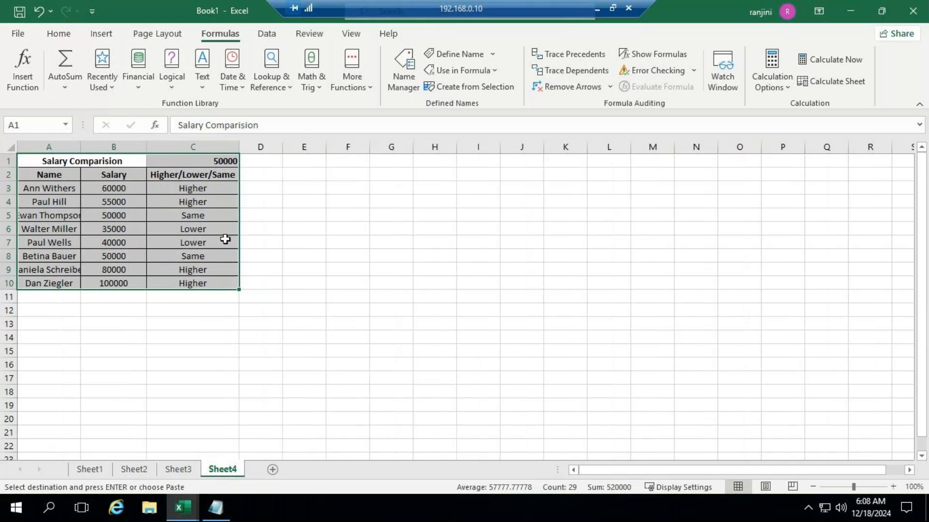
# - Increase the font size of the whole salary table to 20
pyautogui.click(56, 34)
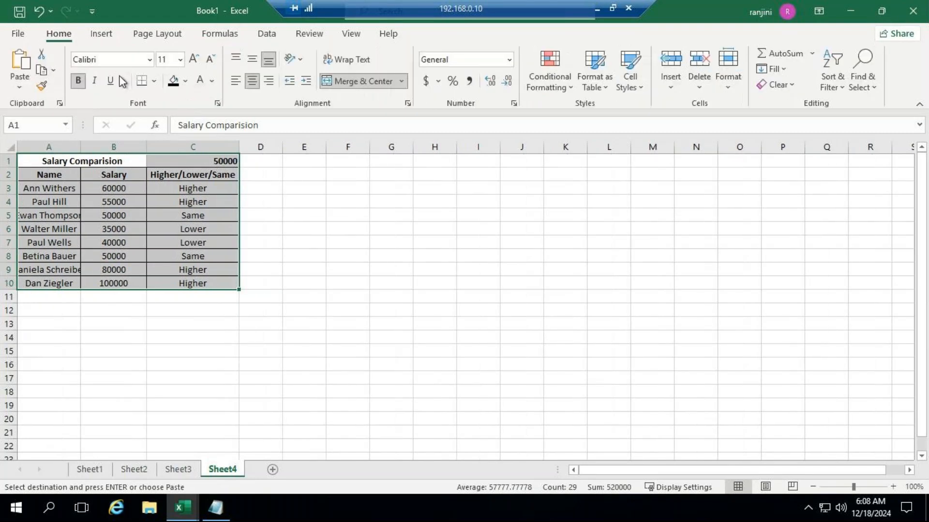
pyautogui.click(193, 59)
pyautogui.click(193, 58)
pyautogui.click(193, 59)
pyautogui.click(192, 63)
pyautogui.click(193, 62)
# - Widen columns A to C again so the enlarged title, names and headings fit completely
pyautogui.doubleClick(239, 146)
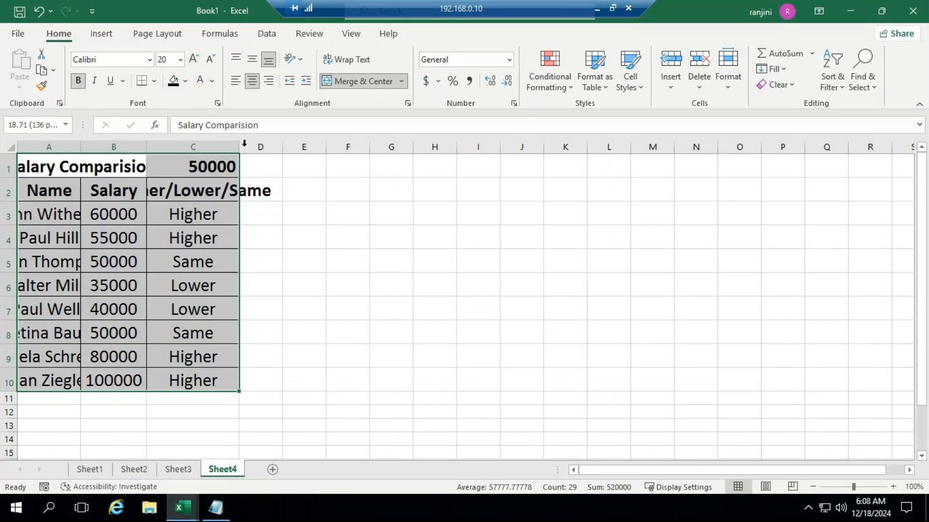
pyautogui.doubleClick(146, 146)
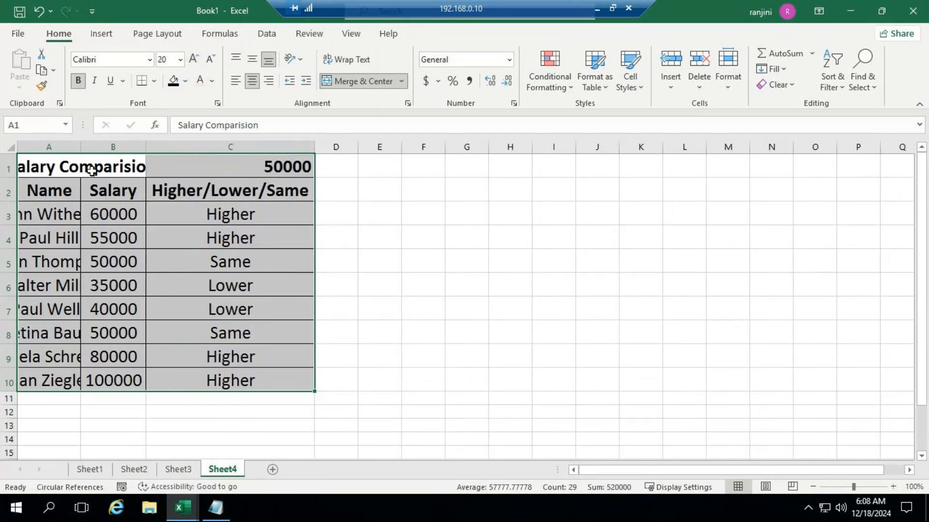
pyautogui.moveTo(146, 145); pyautogui.dragTo(176, 145)
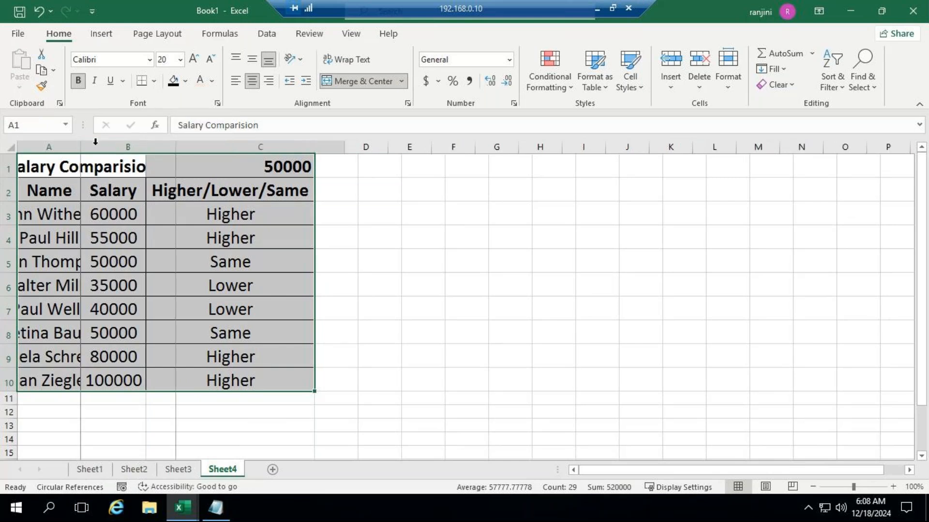
pyautogui.moveTo(81, 145); pyautogui.dragTo(92, 144)
pyautogui.click(420, 261)
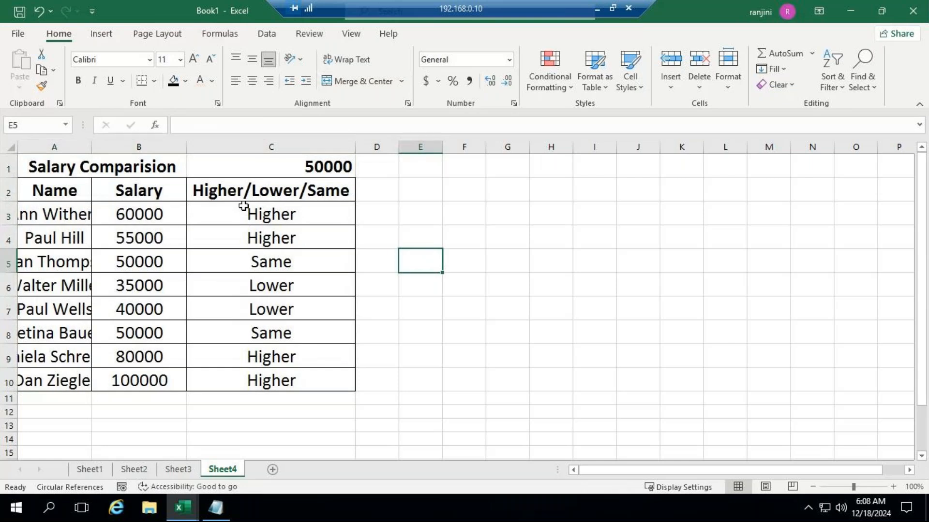
pyautogui.moveTo(91, 147); pyautogui.dragTo(152, 146)
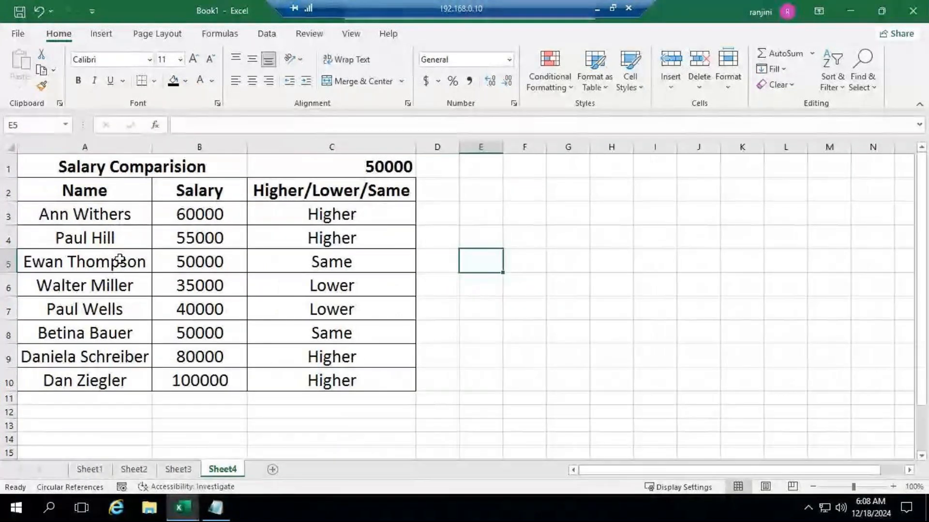
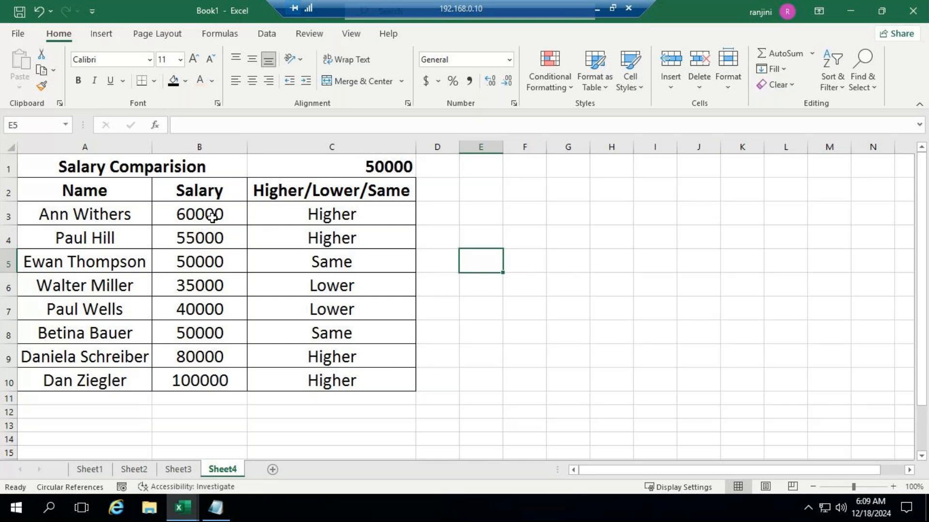
# - Move the existing IFS formula from C3 to G3 and clear the remaining comparison results below C3
pyautogui.click(268, 216)
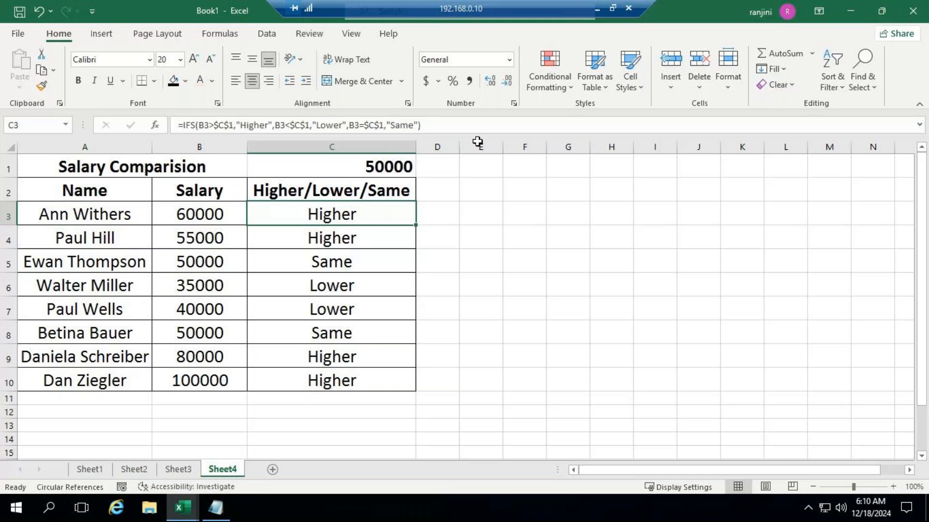
pyautogui.moveTo(385, 220); pyautogui.dragTo(386, 266)
pyautogui.moveTo(386, 304); pyautogui.dragTo(380, 380)
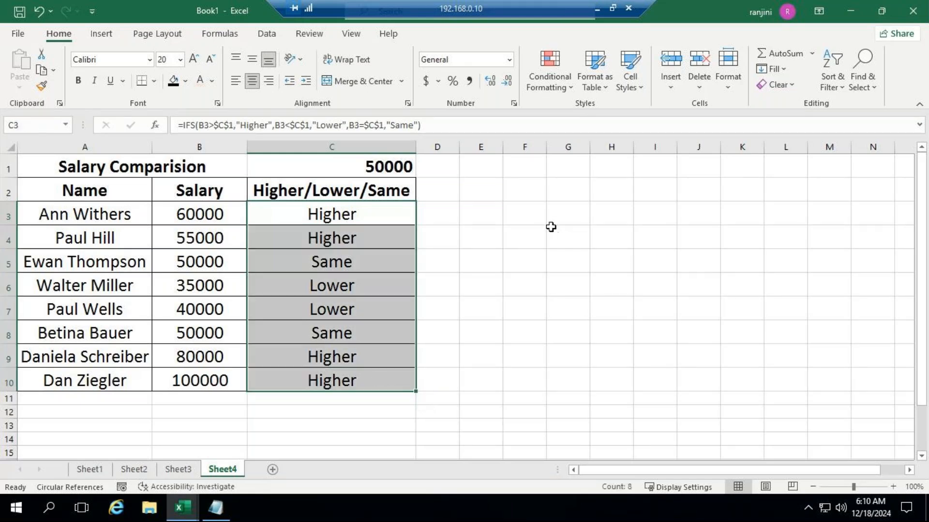
pyautogui.click(396, 225)
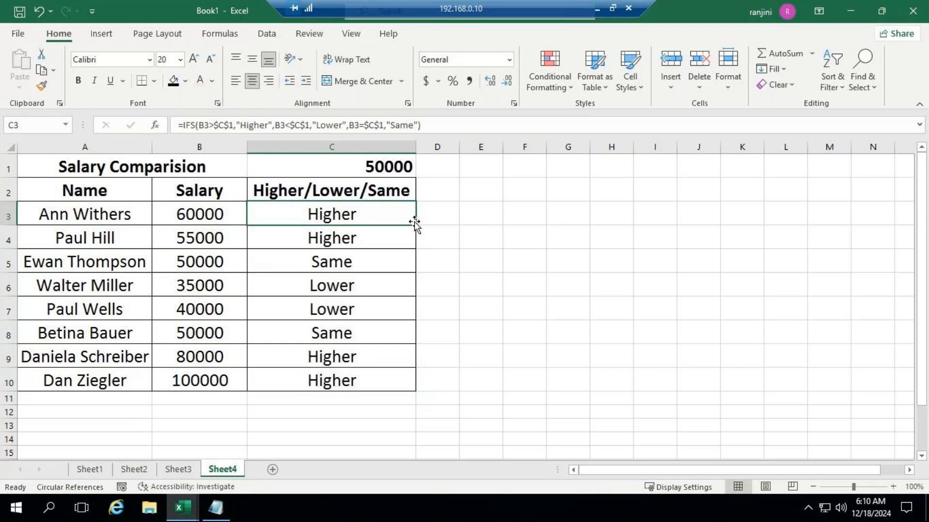
pyautogui.moveTo(420, 221); pyautogui.dragTo(576, 220)
pyautogui.moveTo(385, 242); pyautogui.dragTo(396, 397)
pyautogui.press('Delete')
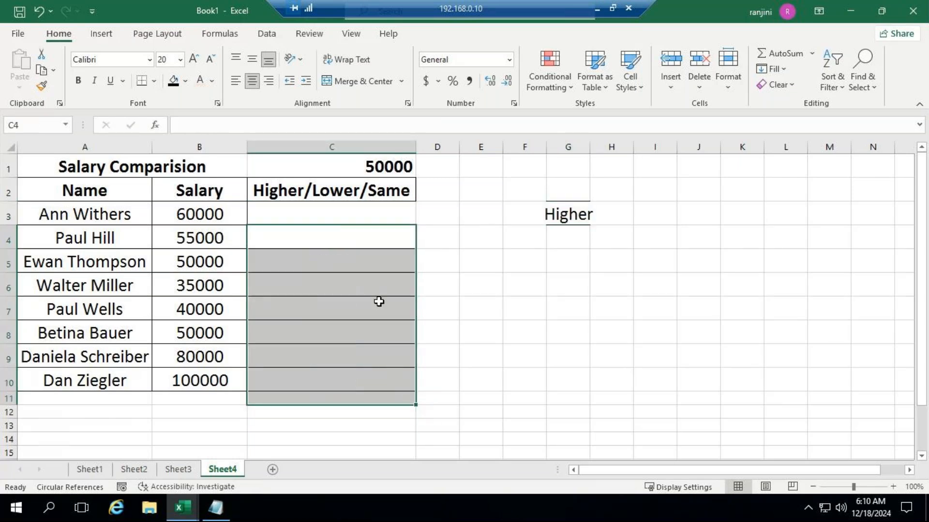
# - Begin an IFS formula in C3 with the first test B3>$C$1, using an absolute reference to the comparison salary
pyautogui.click(338, 219)
pyautogui.write('=')
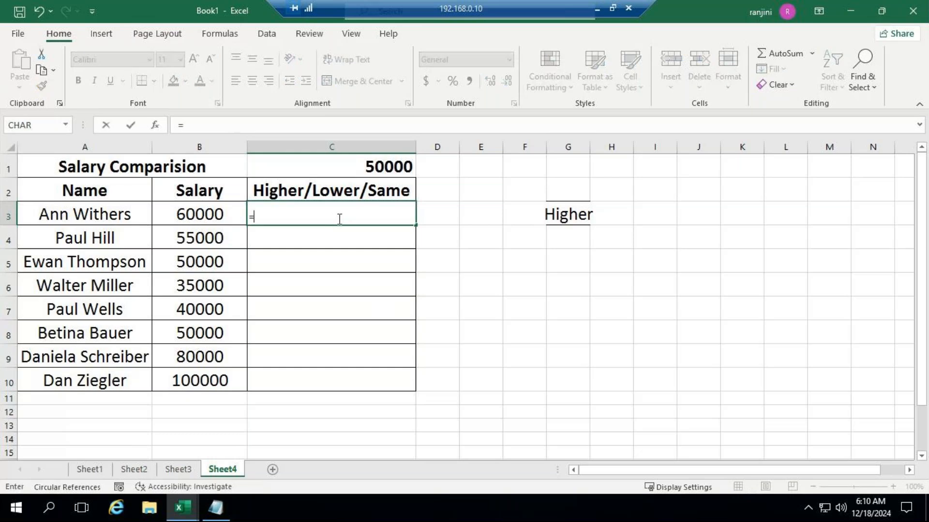
pyautogui.write('IFS')
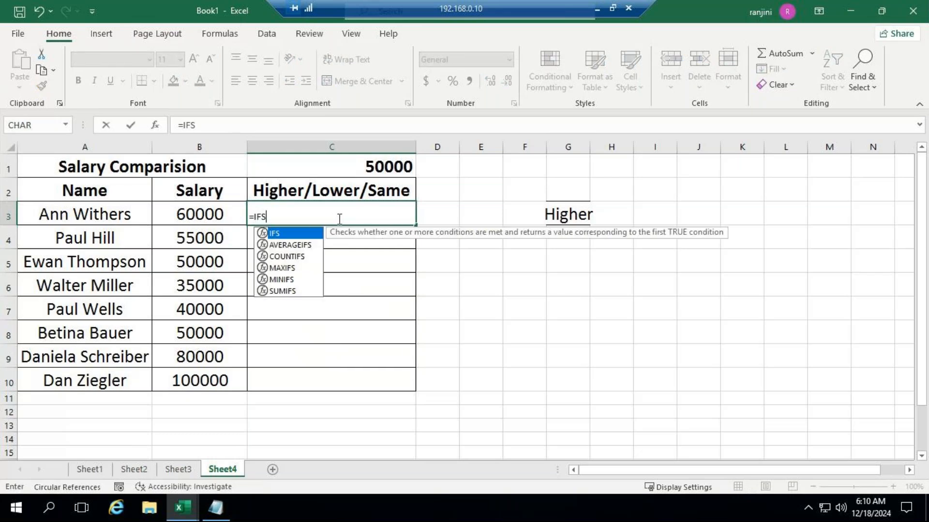
pyautogui.write('(')
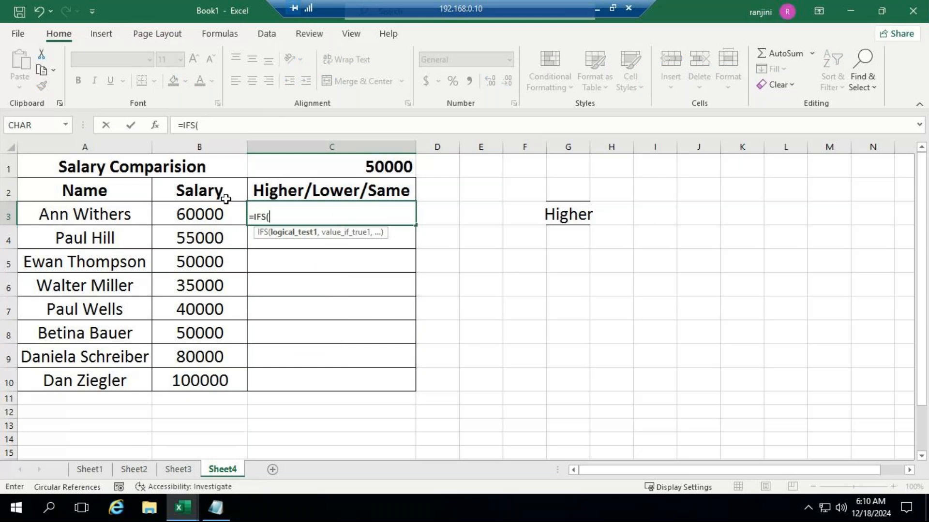
pyautogui.click(203, 214)
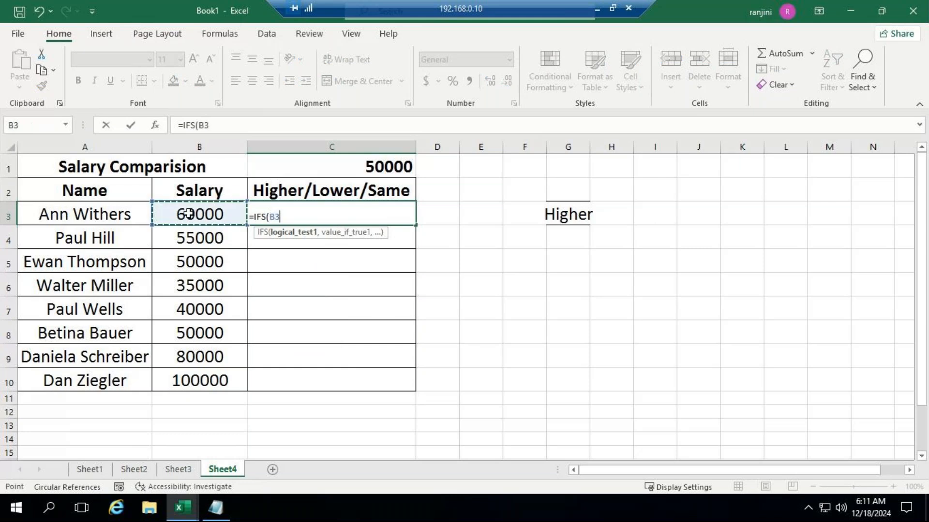
pyautogui.write('>')
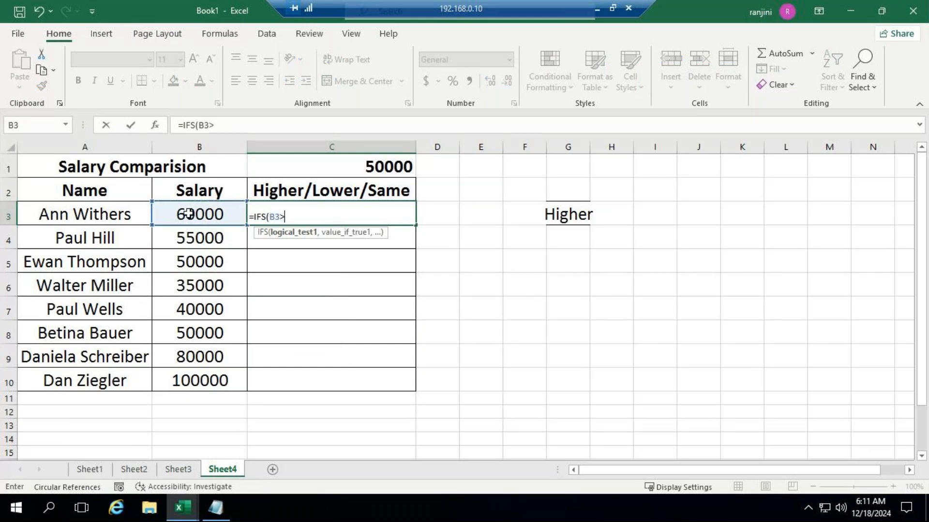
pyautogui.click(362, 165)
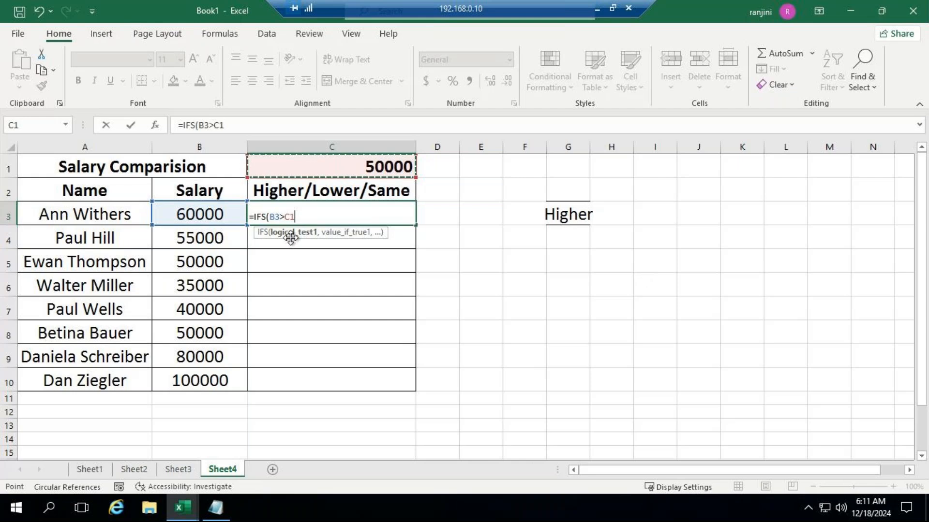
pyautogui.click(212, 126)
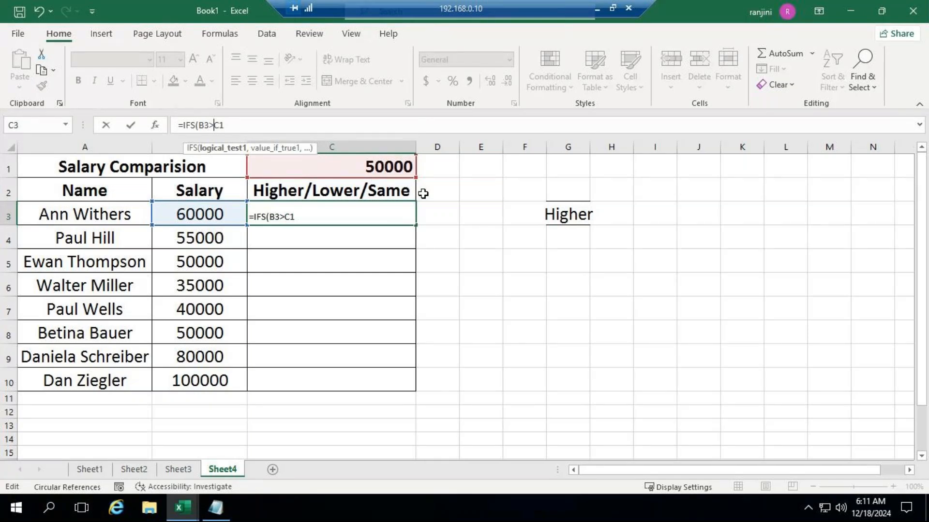
pyautogui.press('F4')
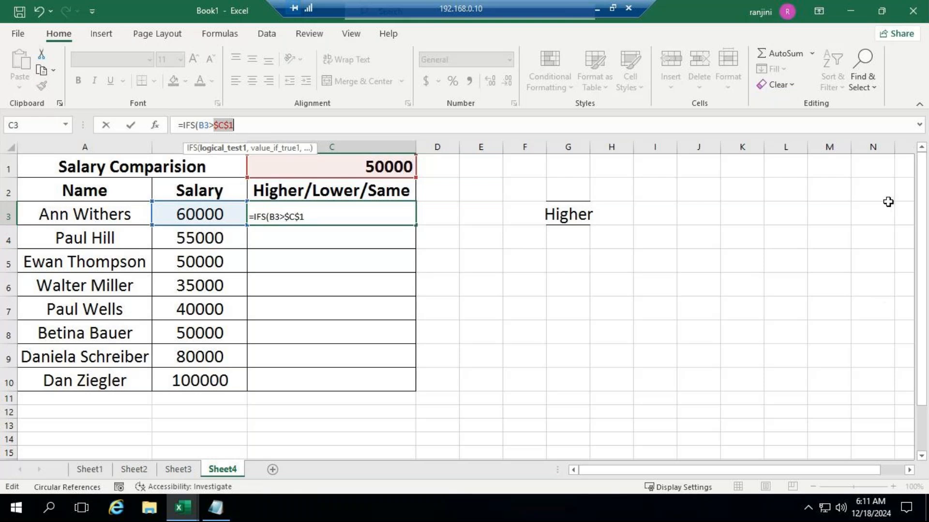
# - Add "Higher" as the first result in C3's IFS formula and begin the second logical test with B3
pyautogui.click(325, 131)
pyautogui.write(',"')
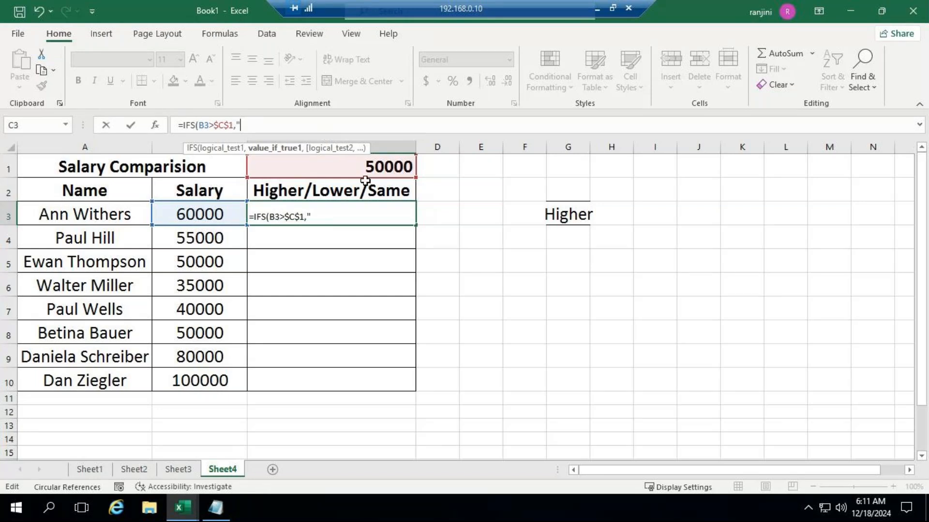
pyautogui.write('h')
pyautogui.press('BackSpace')
pyautogui.write('Higher"')
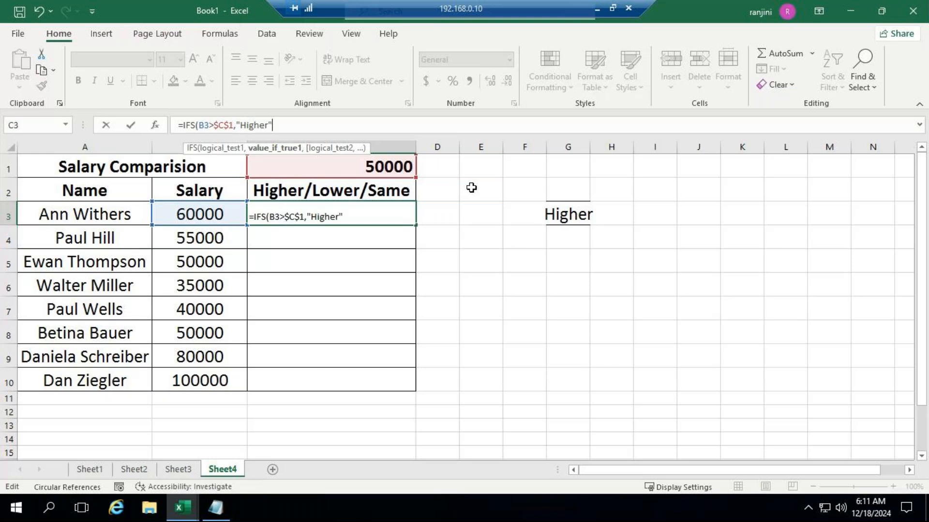
pyautogui.write(',')
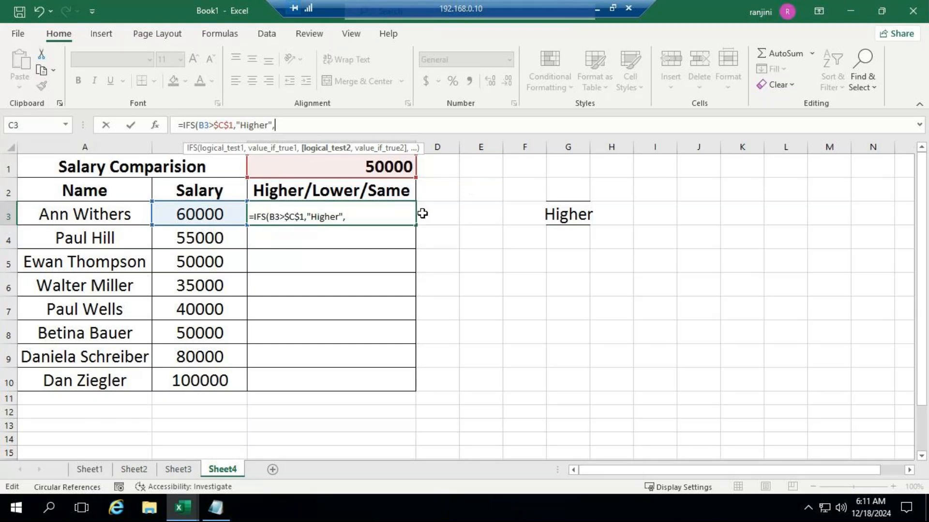
pyautogui.click(201, 213)
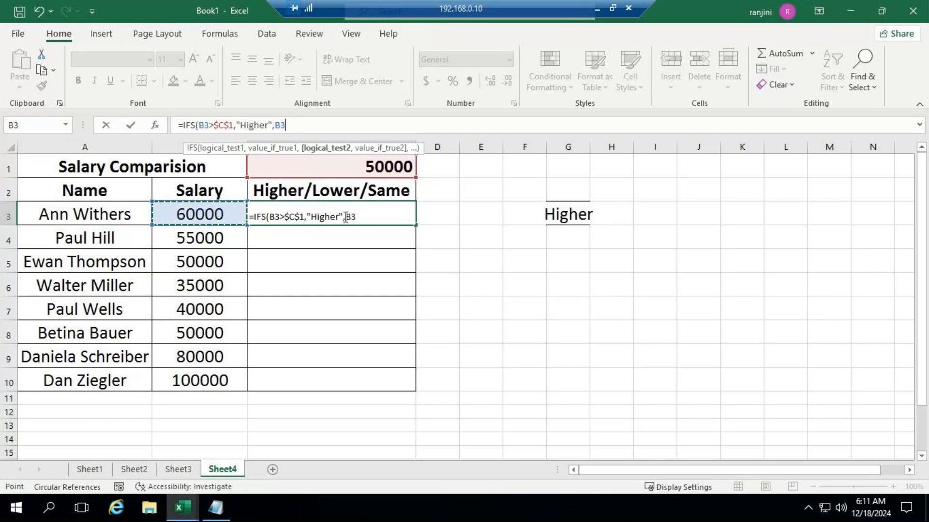
# - Consult the existing IFS formula in ADVEXL's ifs sheet and in G3 of Book1, abandoning the unfinished C3 entry
pyautogui.click(182, 507)
pyautogui.click(123, 405)
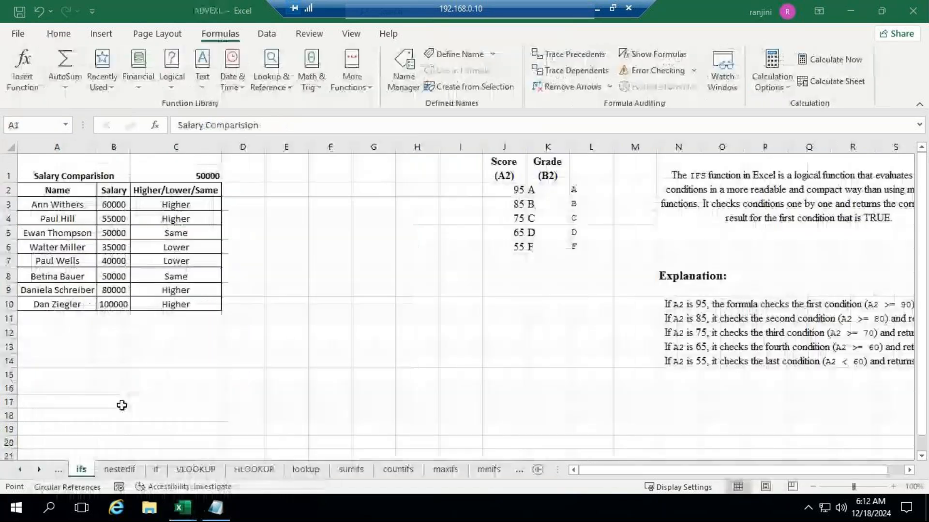
pyautogui.click(178, 199)
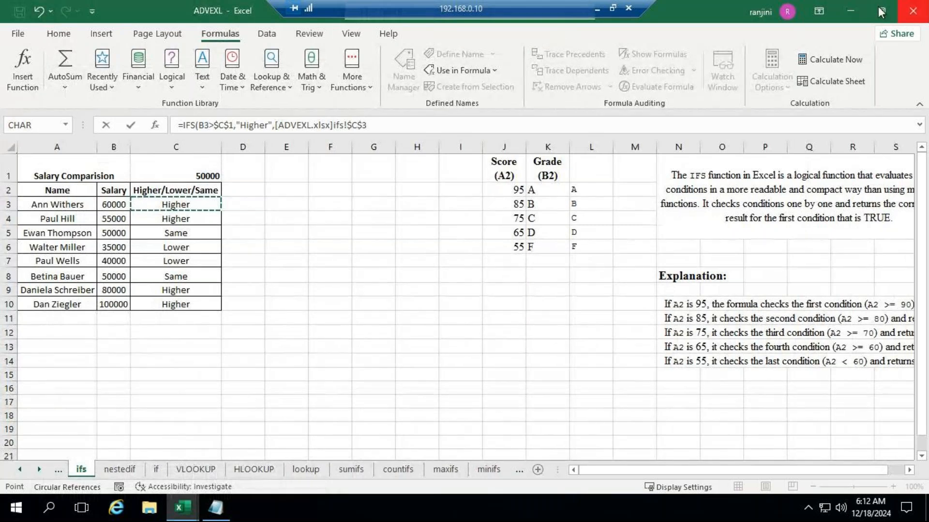
pyautogui.press('Return')
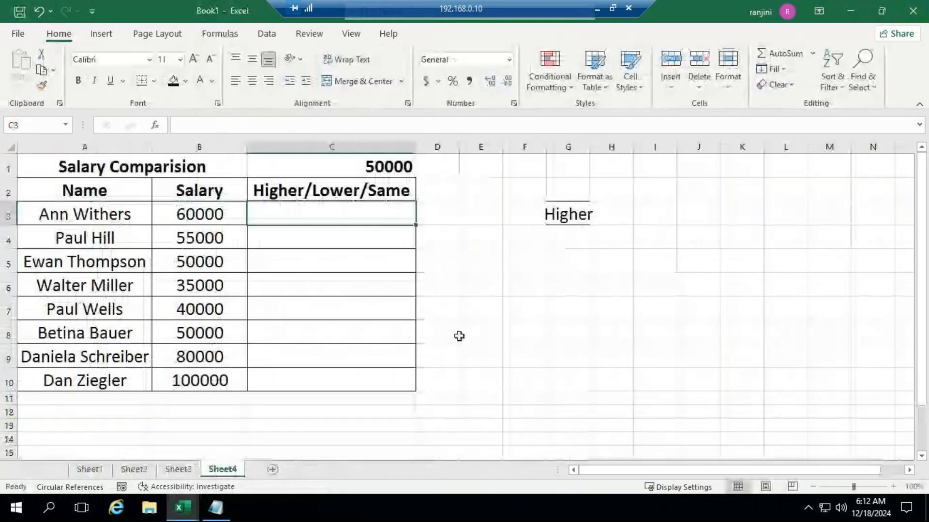
pyautogui.click(577, 222)
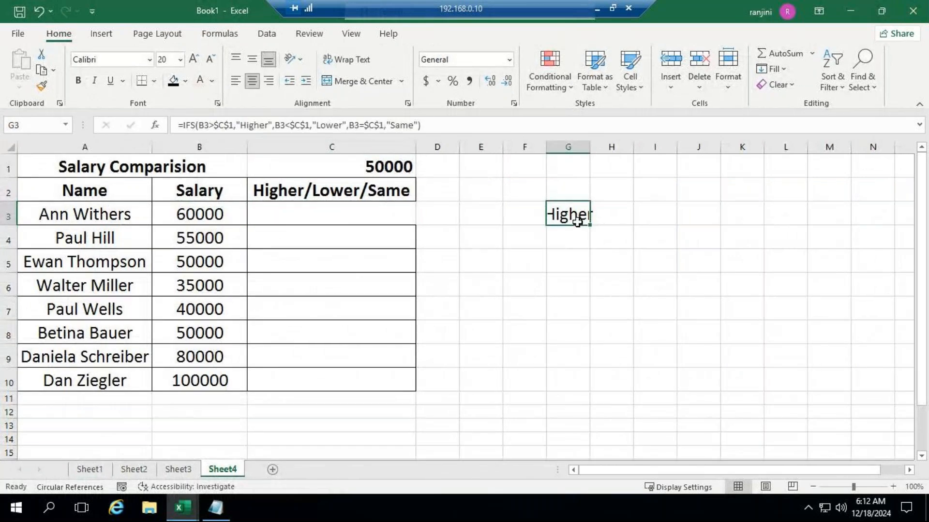
# - Start a new IFS formula in C3 with the first test B3>$C$1, keeping the comparison salary reference absolute
pyautogui.click(282, 218)
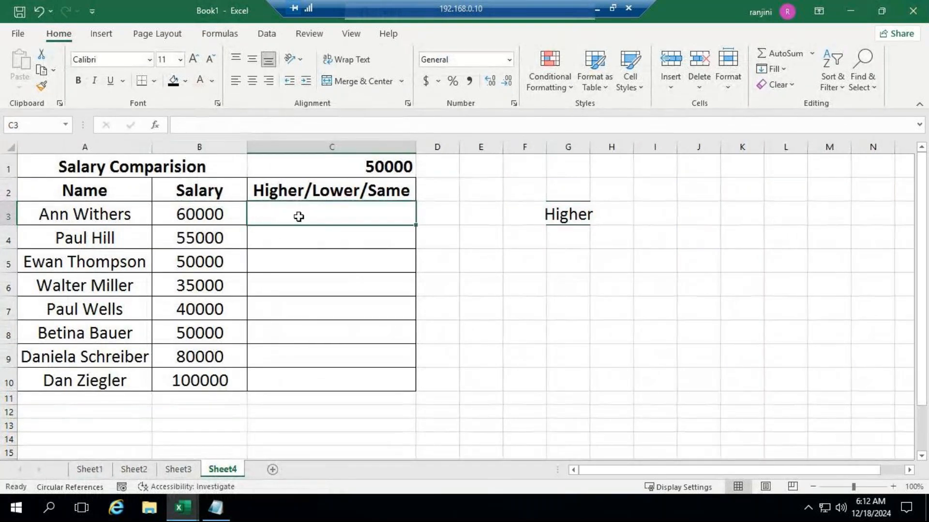
pyautogui.write('=')
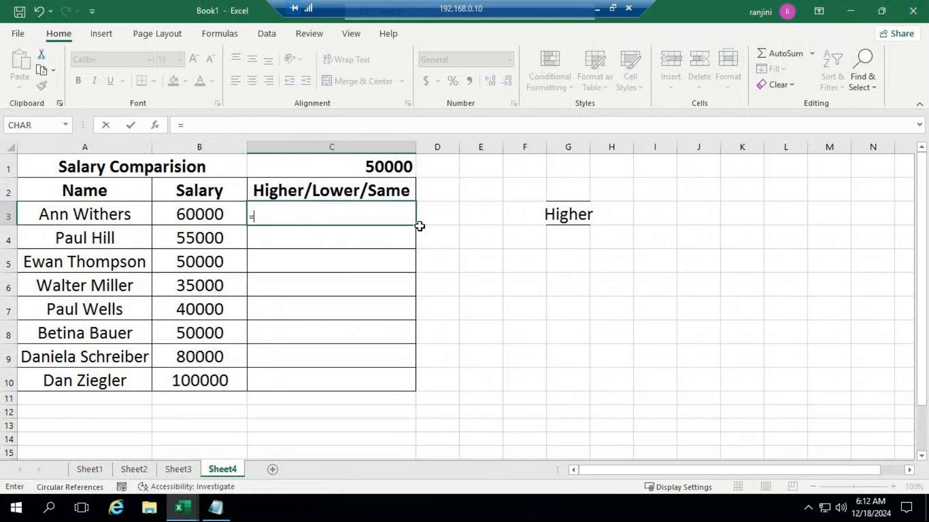
pyautogui.write('ifs')
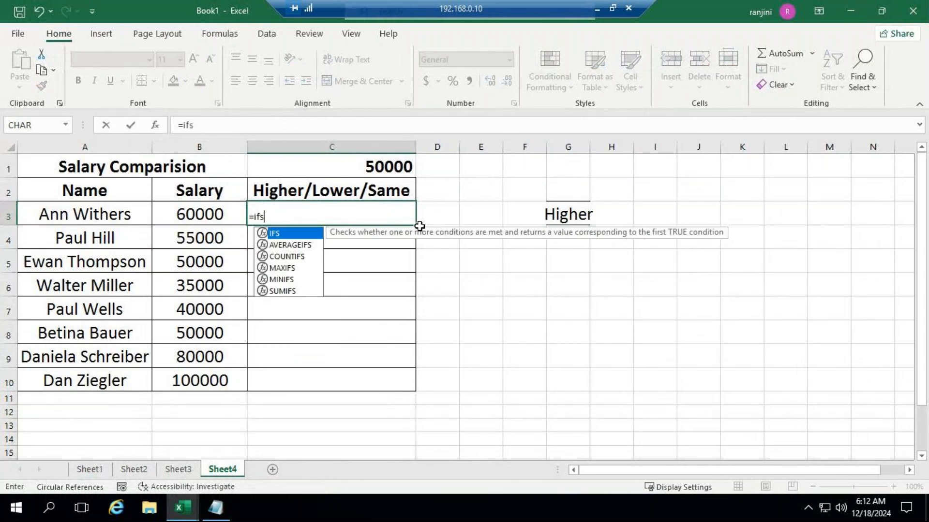
pyautogui.write('(')
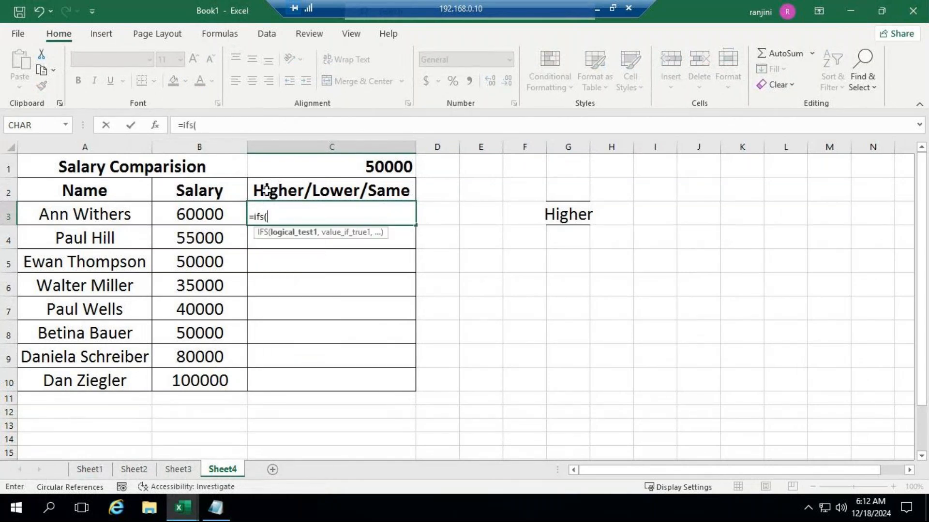
pyautogui.click(194, 215)
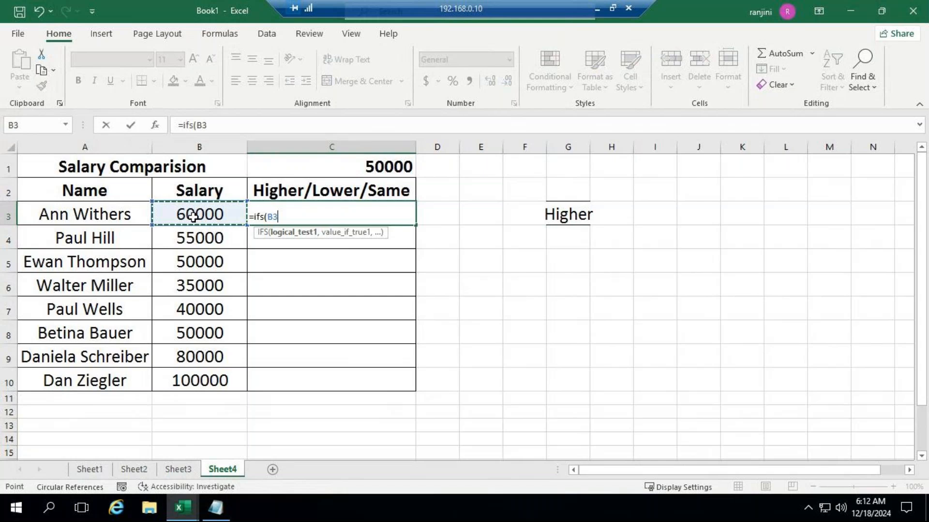
pyautogui.write('>')
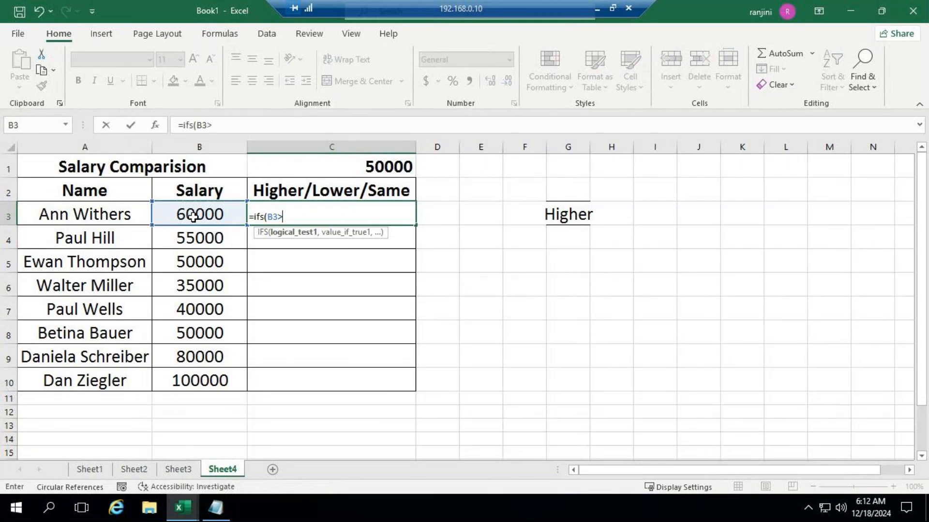
pyautogui.click(296, 169)
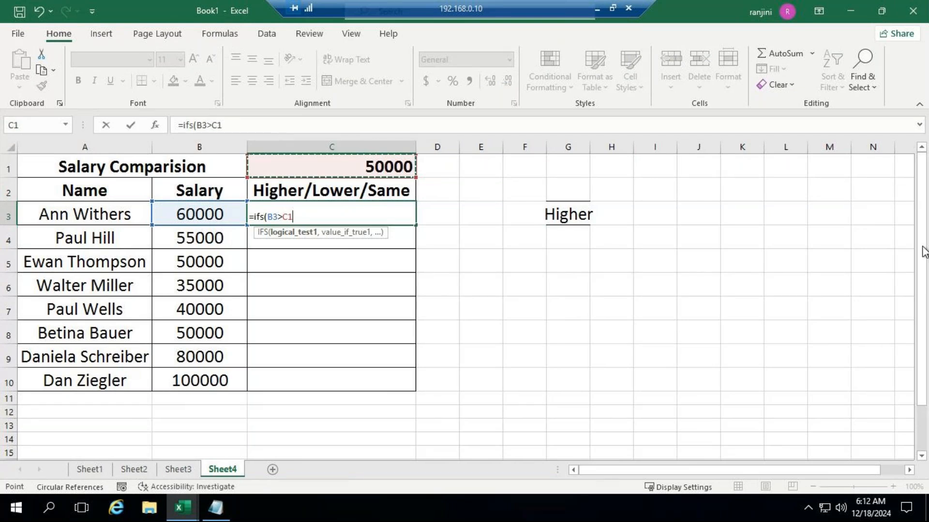
pyautogui.click(211, 125)
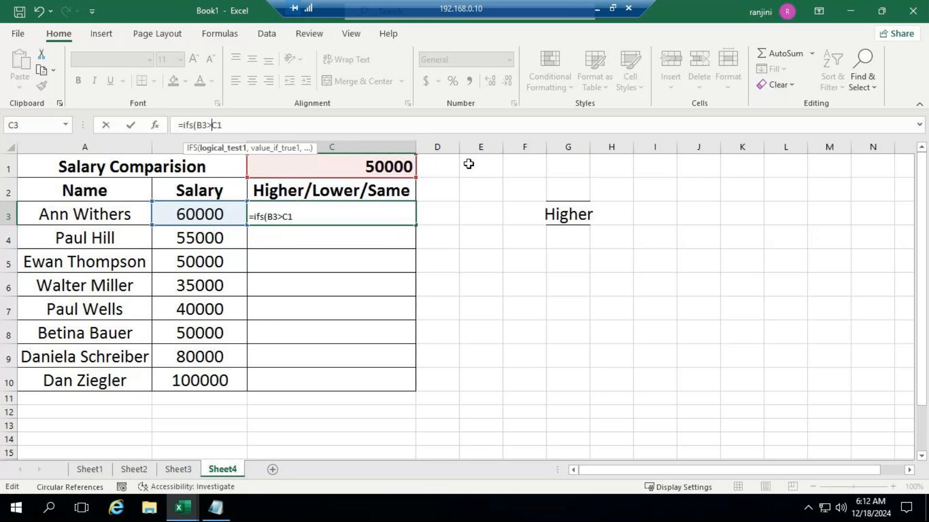
pyautogui.press('F4')
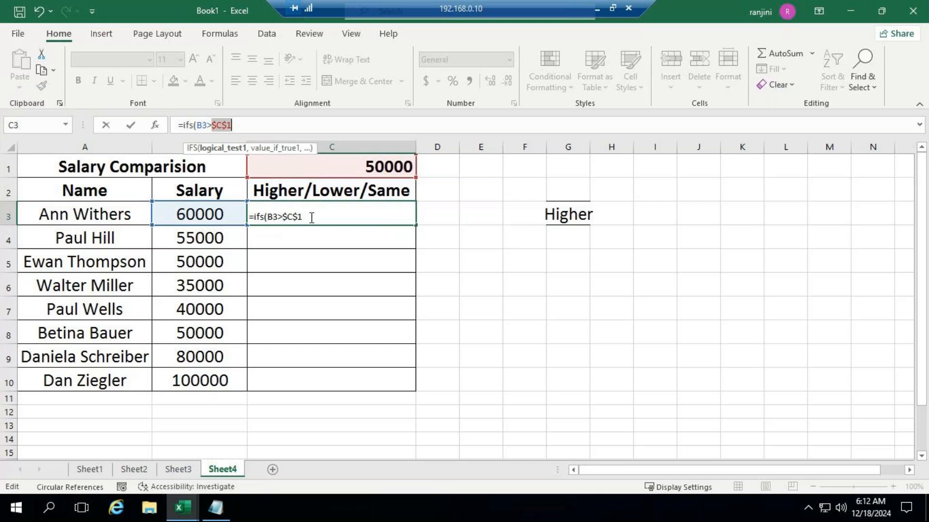
# - Enter "Higher" as the value returned when the formula's first test is true
pyautogui.click(339, 220)
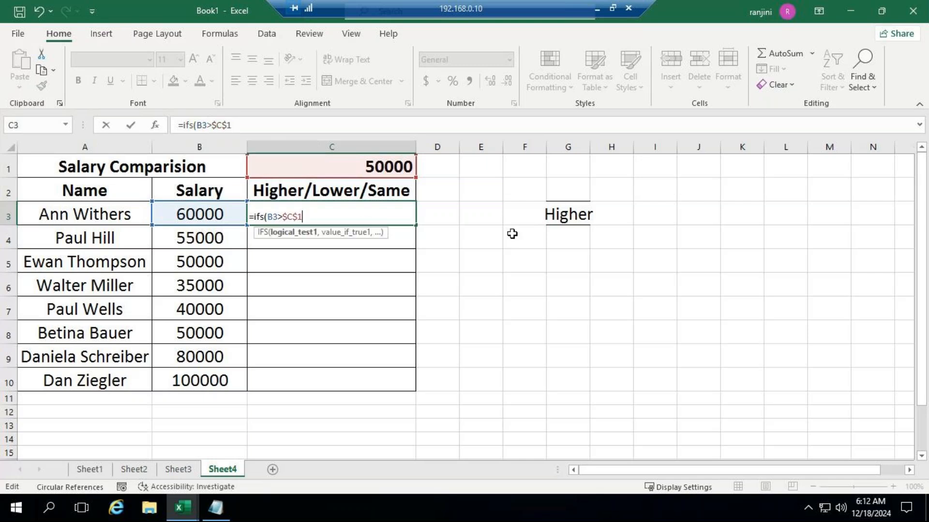
pyautogui.write(',')
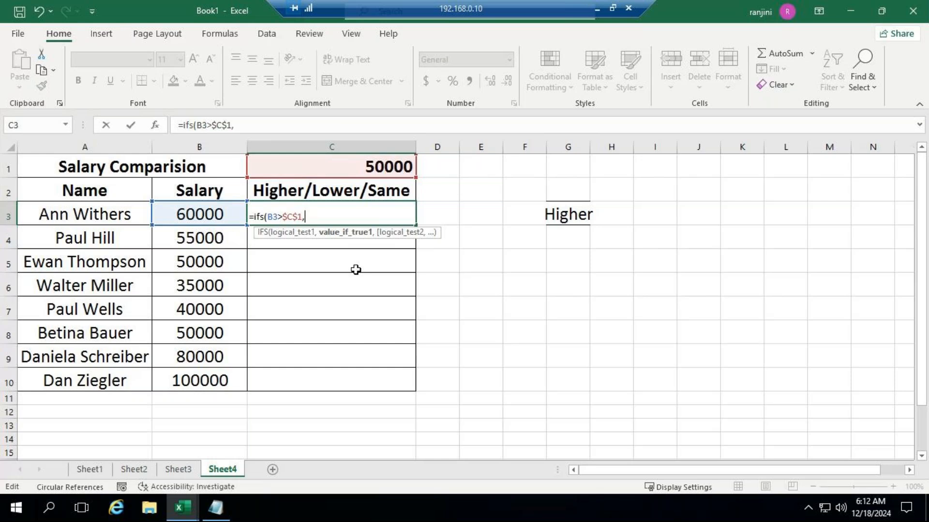
pyautogui.write('"Higher"')
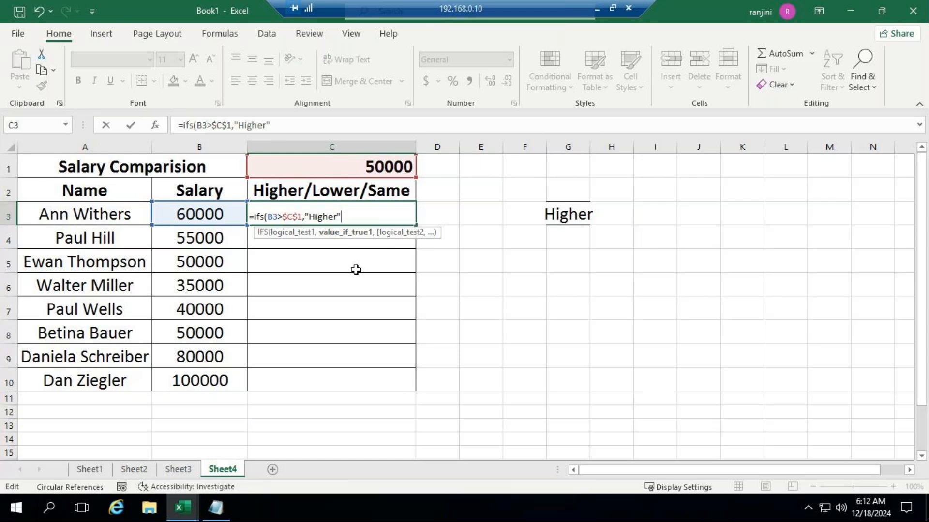
pyautogui.write(',')
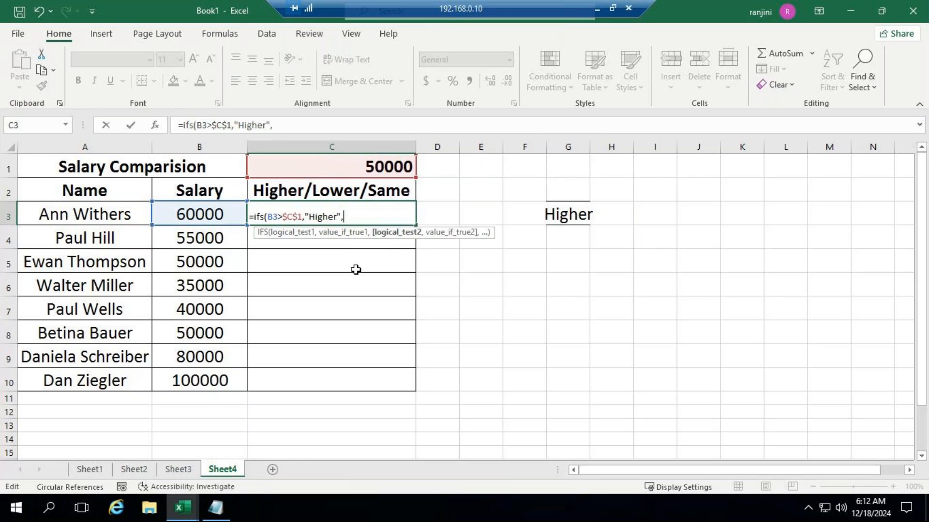
# - Add the second test B3<$C$1 after an opening parenthesis, with "Lower" as its result
pyautogui.write(' (')
pyautogui.click(171, 216)
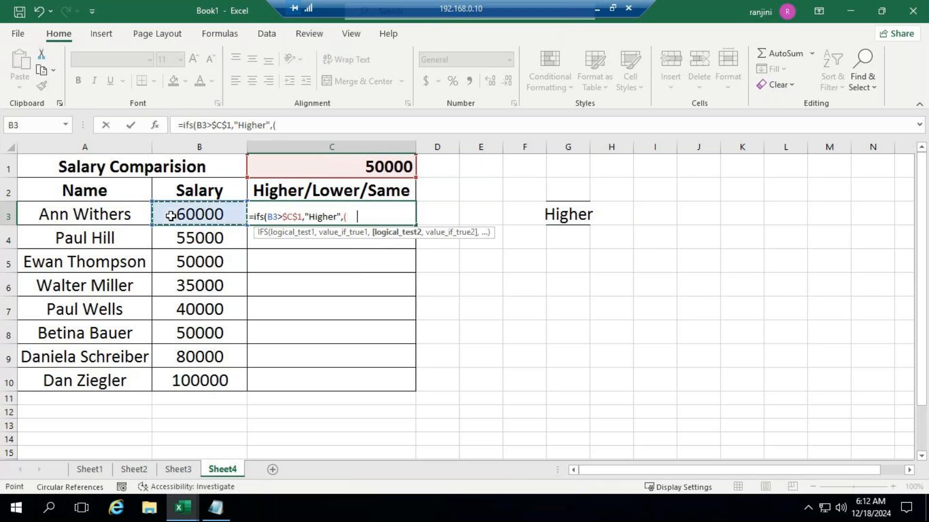
pyautogui.write('<')
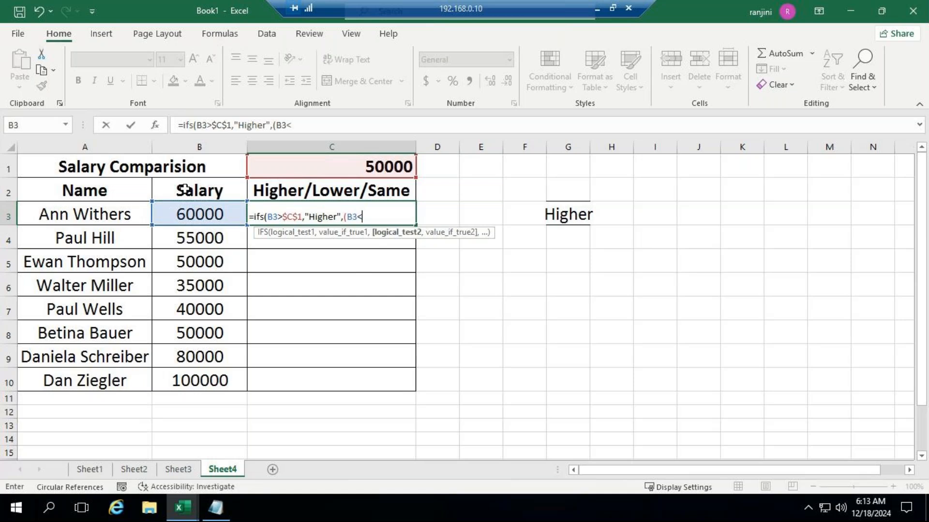
pyautogui.click(269, 164)
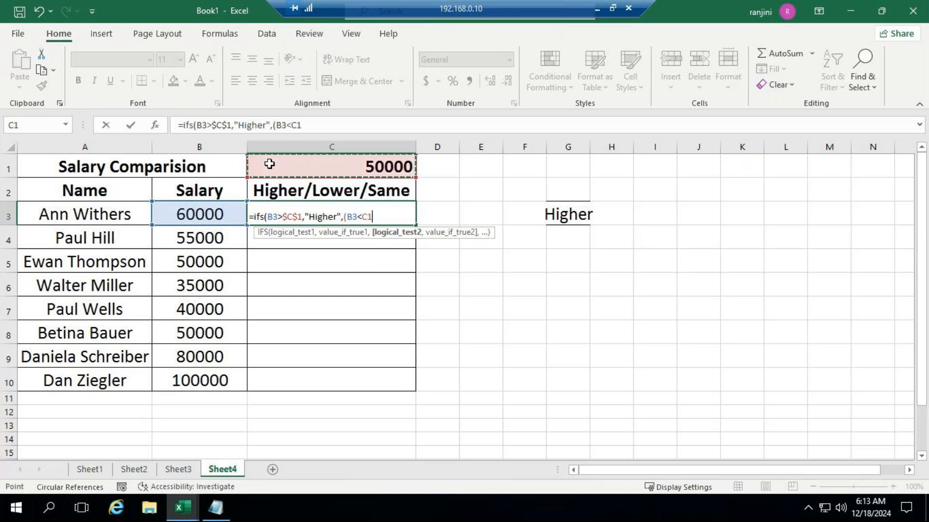
pyautogui.click(293, 126)
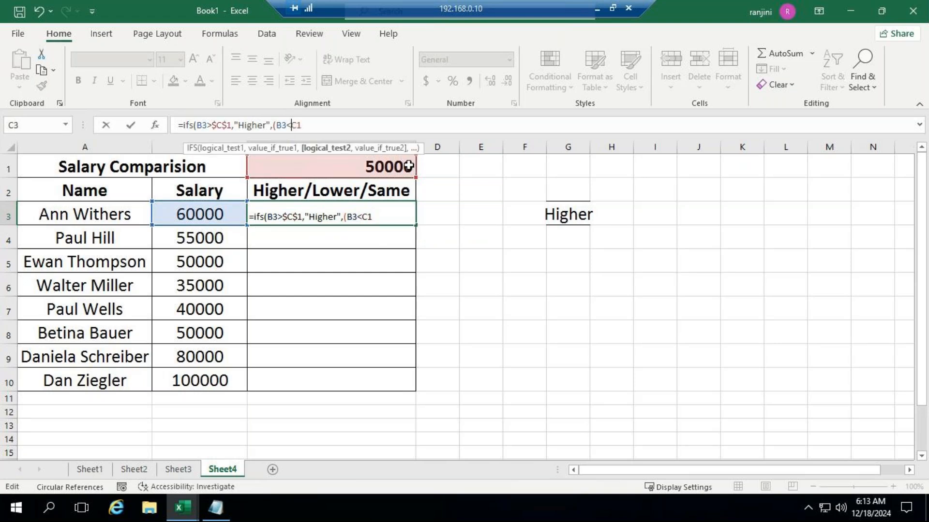
pyautogui.press('F4')
pyautogui.click(389, 225)
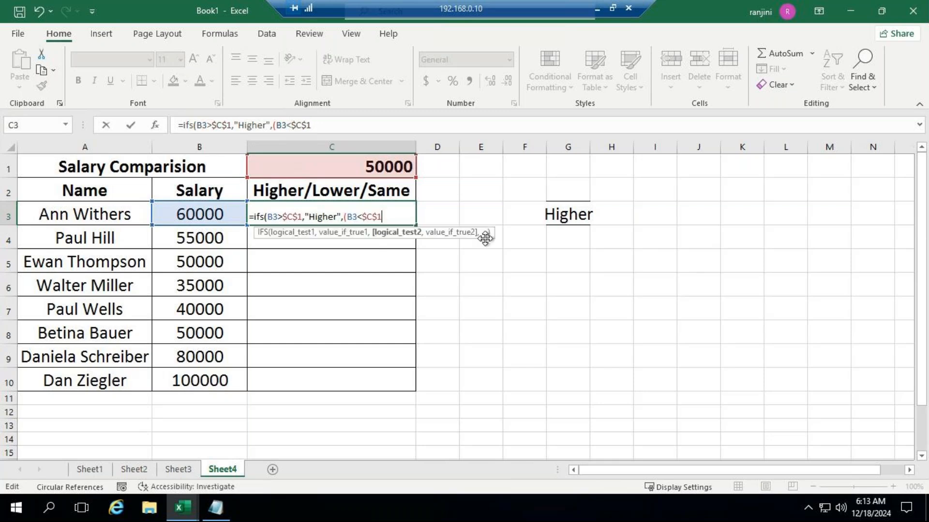
pyautogui.write(',"Lower",')
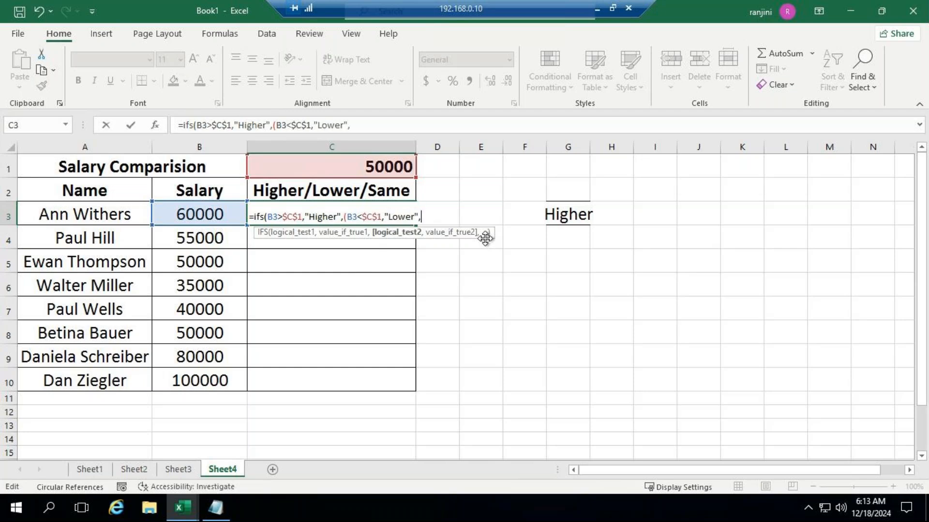
# - Add the parenthesised third test B3=$C$1 with "Same" as its result, close all three parentheses and submit the formula
pyautogui.write('(')
pyautogui.click(213, 212)
pyautogui.write('=')
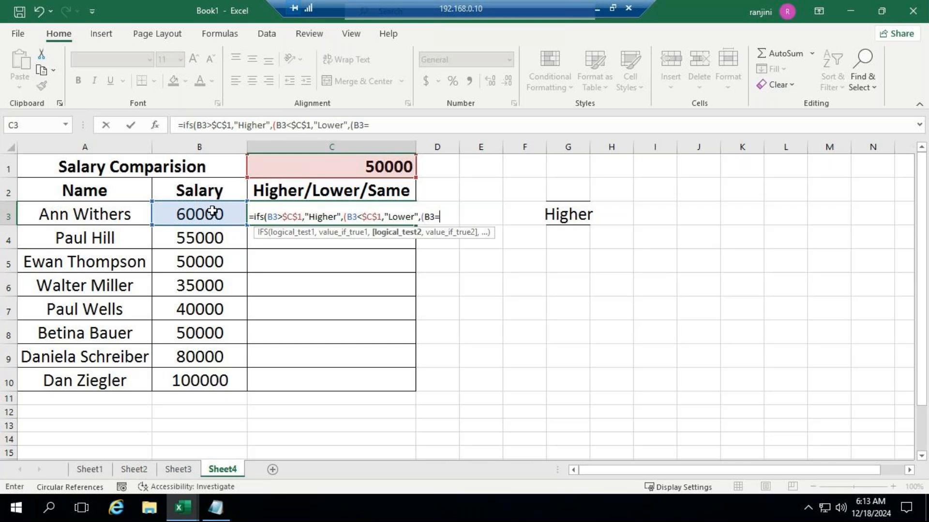
pyautogui.click(340, 171)
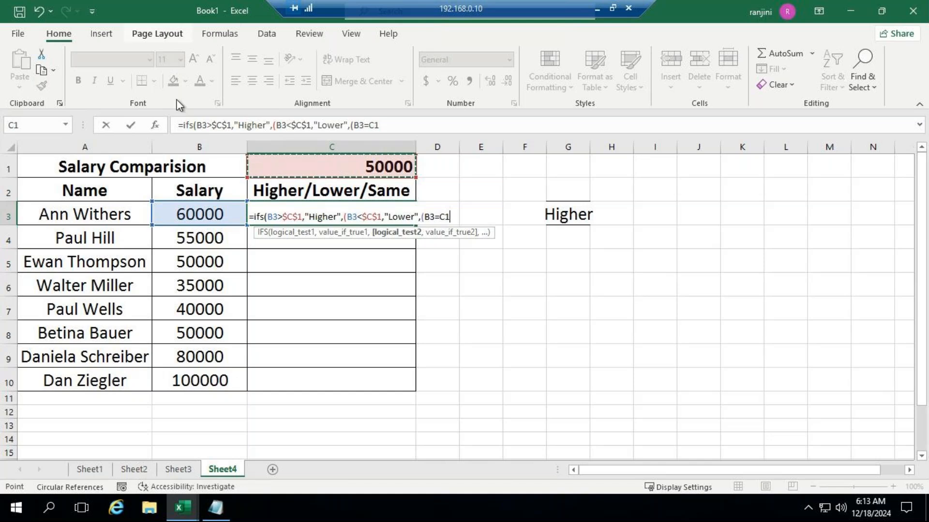
pyautogui.click(371, 125)
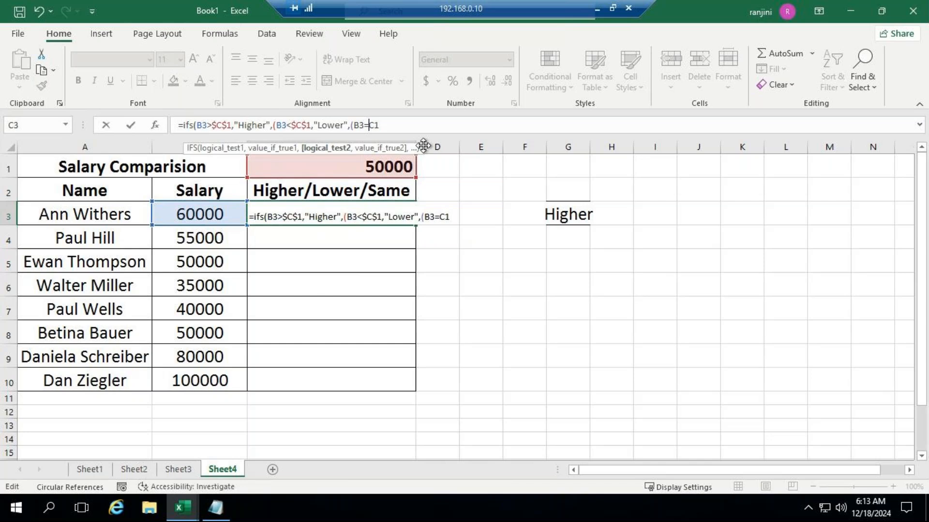
pyautogui.press('F4')
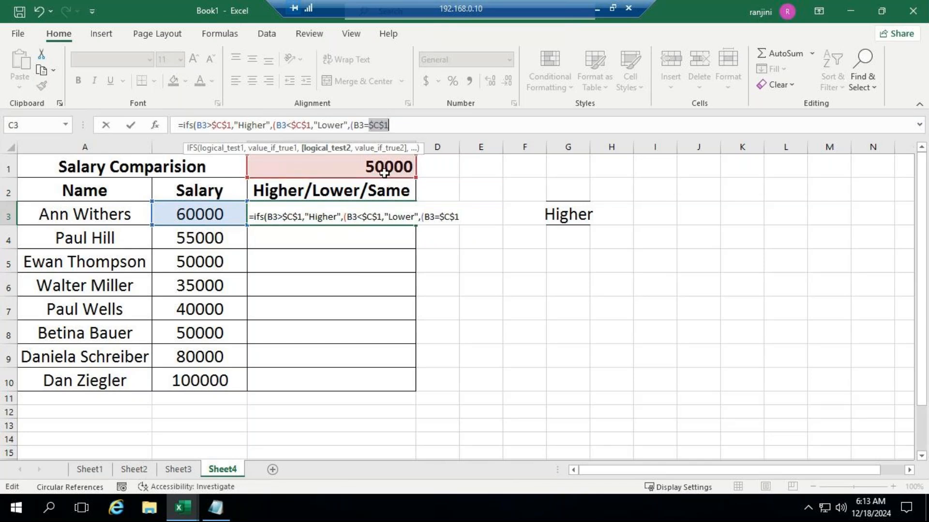
pyautogui.click(466, 217)
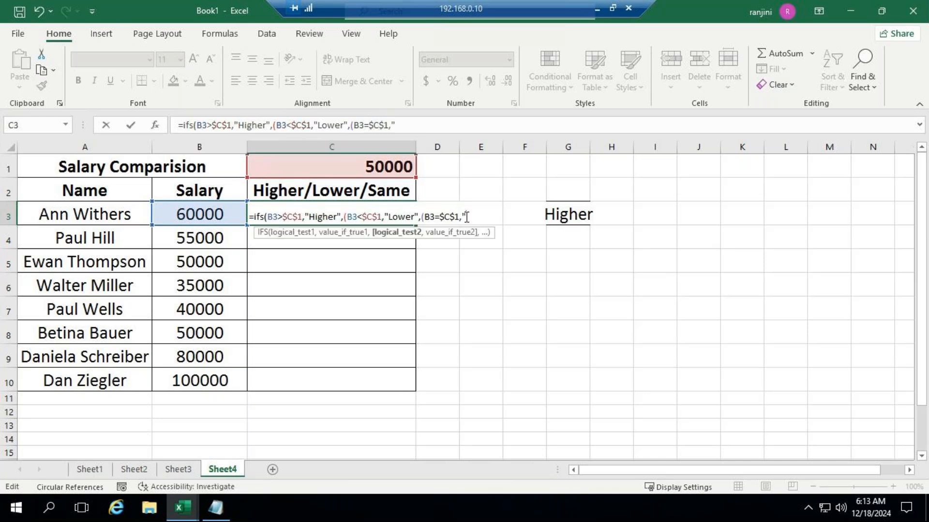
pyautogui.write('Same")))')
pyautogui.press('Return')
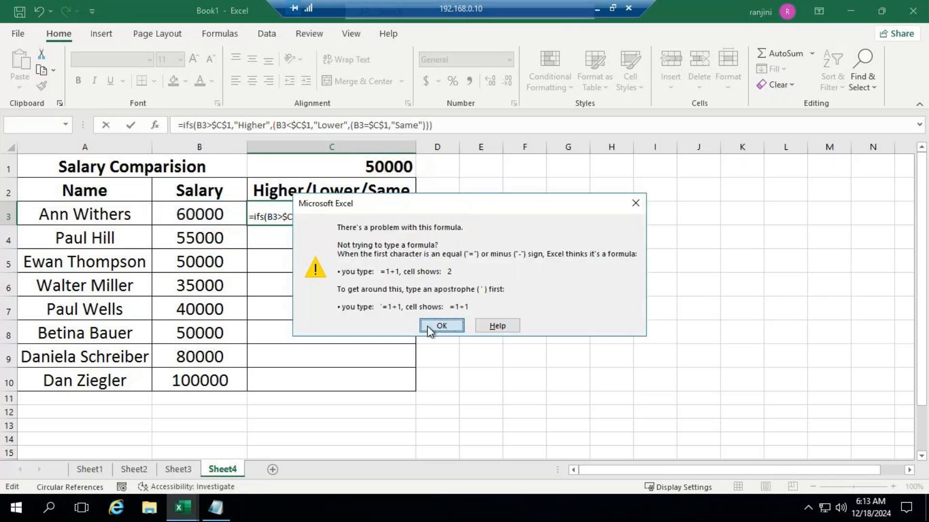
# - Try to resubmit the parenthesised IFS formula in C3 after re-entering its last closing parenthesis
pyautogui.click(441, 325)
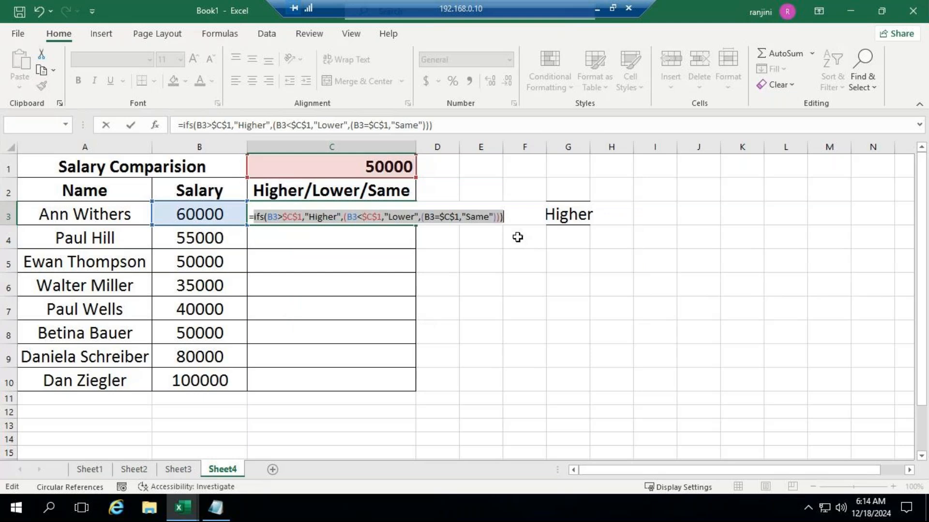
pyautogui.click(454, 125)
pyautogui.press('BackSpace')
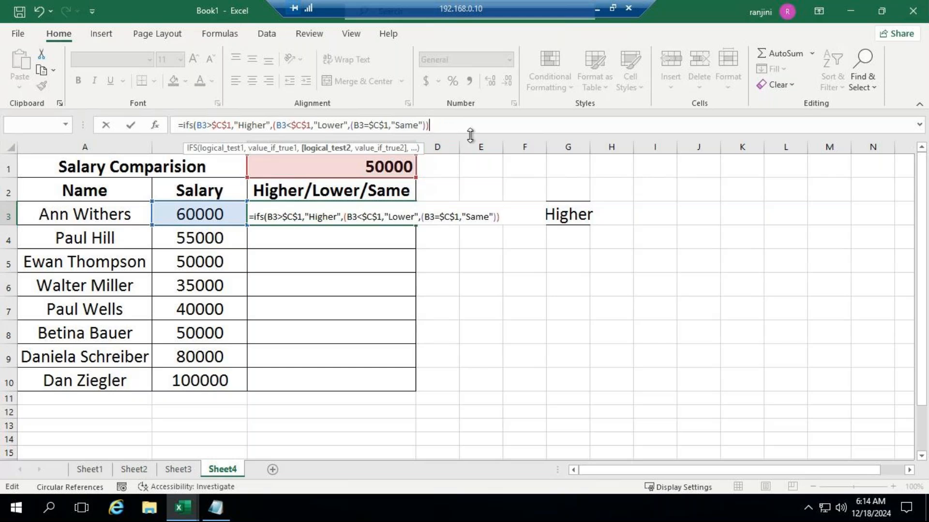
pyautogui.write(')')
pyautogui.press('Return')
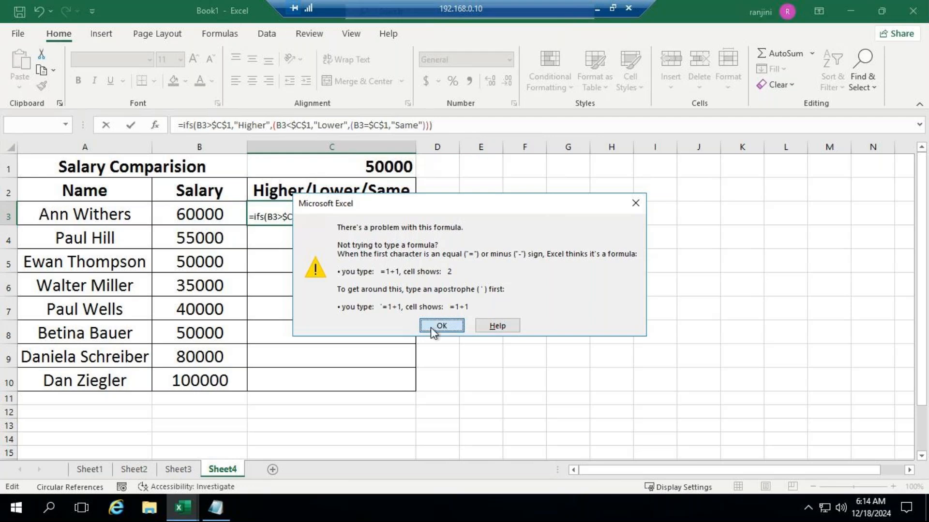
pyautogui.click(441, 326)
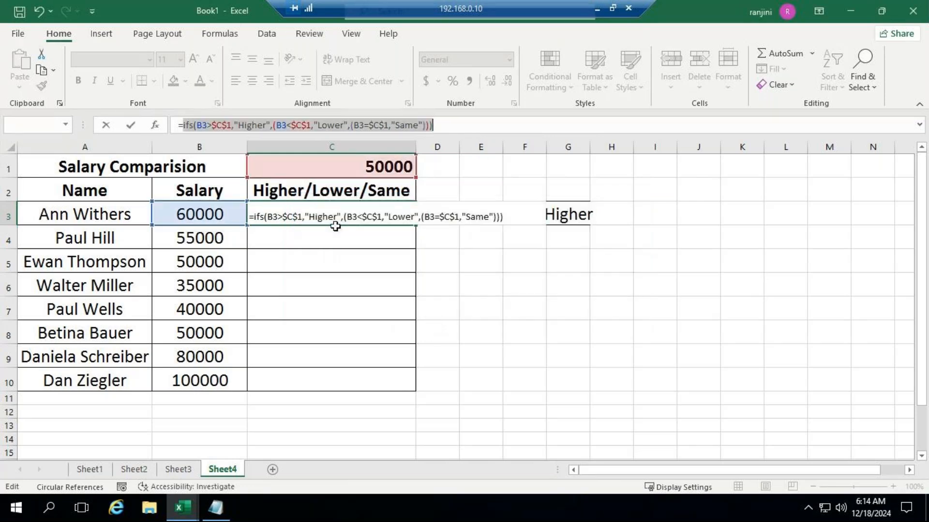
pyautogui.click(447, 124)
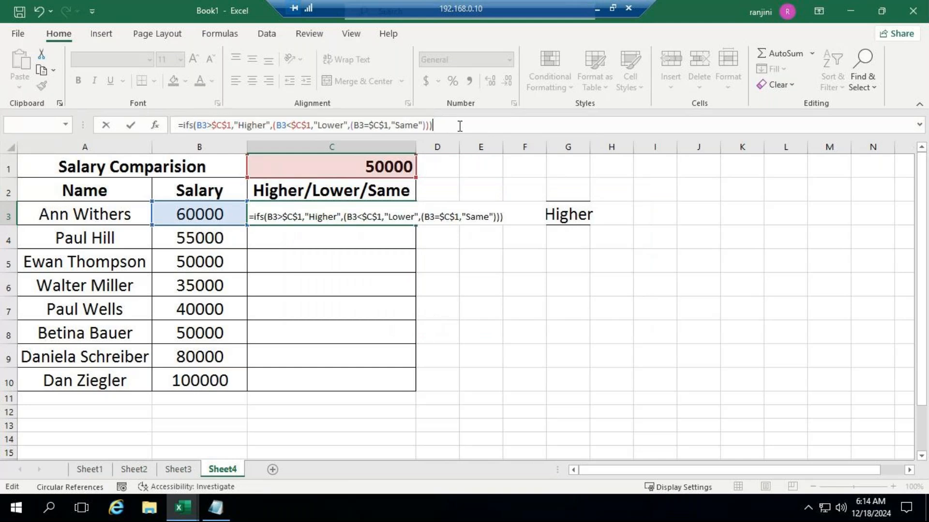
pyautogui.click(531, 202)
pyautogui.click(457, 325)
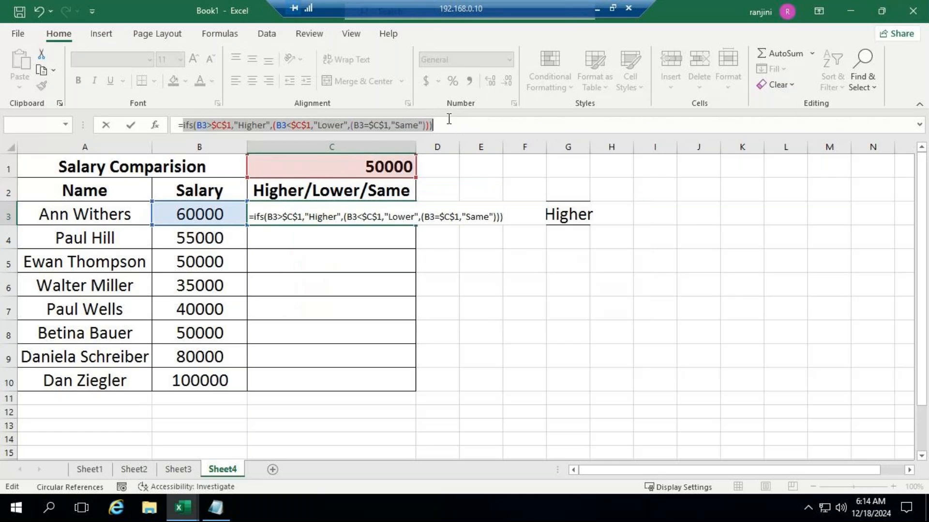
# - Discard the formula being edited in C3 and check the reference IFS formula in G3
pyautogui.press('BackSpace')
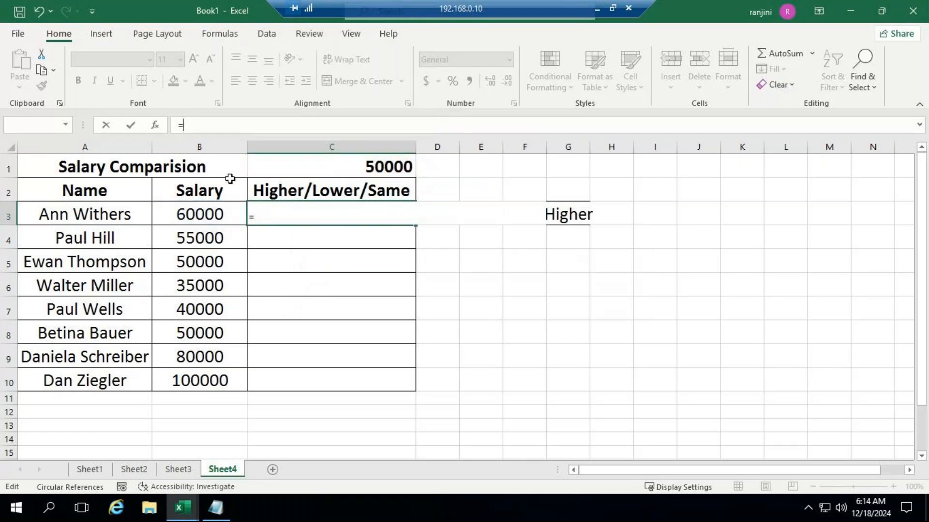
pyautogui.click(277, 212)
pyautogui.press('Escape')
pyautogui.click(565, 212)
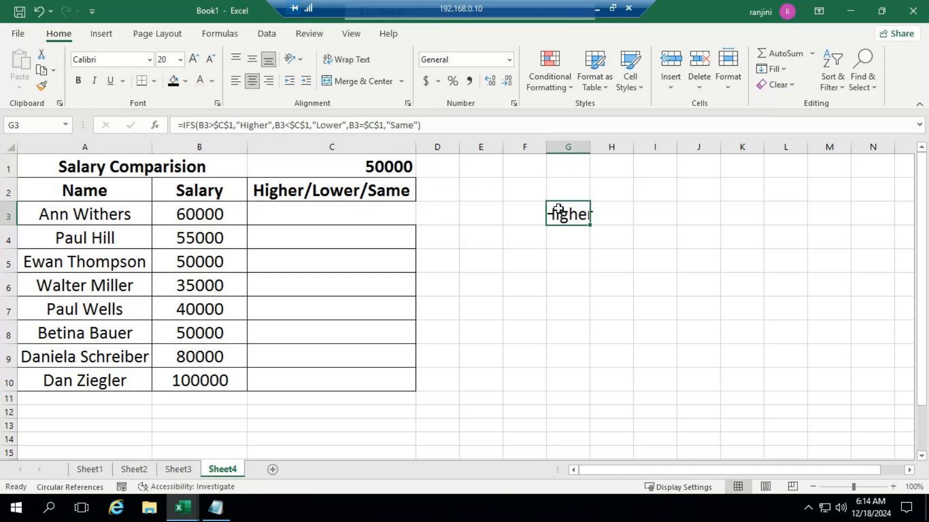
# - Start a new IFS formula in C3 with the first test B3>$C$1, making the comparison salary reference absolute
pyautogui.click(368, 221)
pyautogui.doubleClick(369, 221)
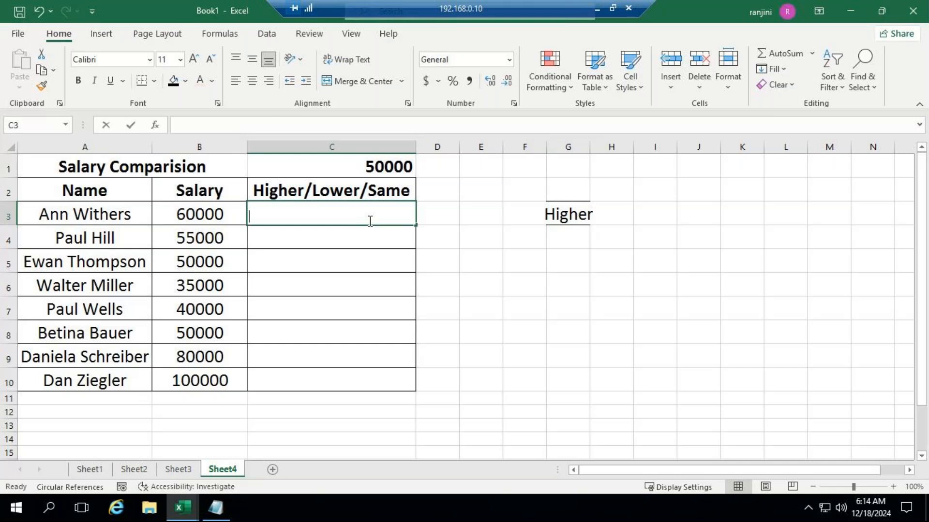
pyautogui.write('=ifs')
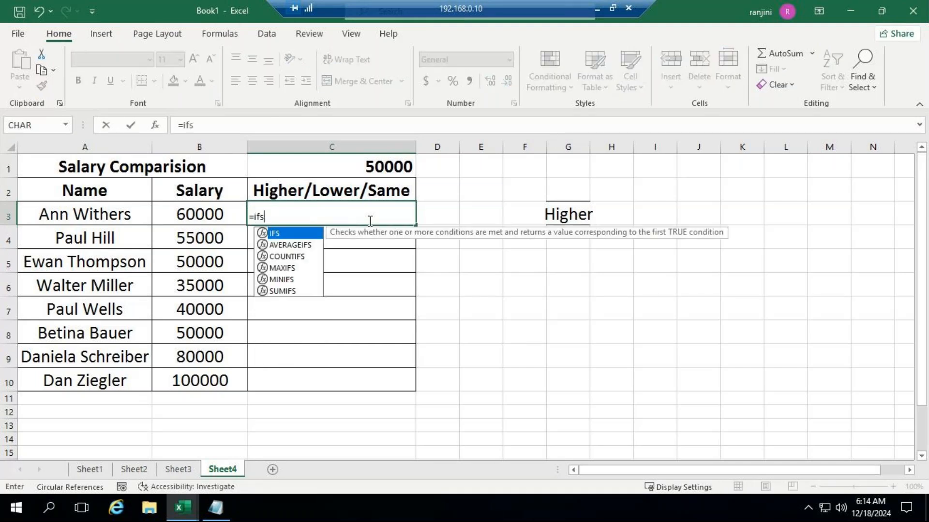
pyautogui.write('(')
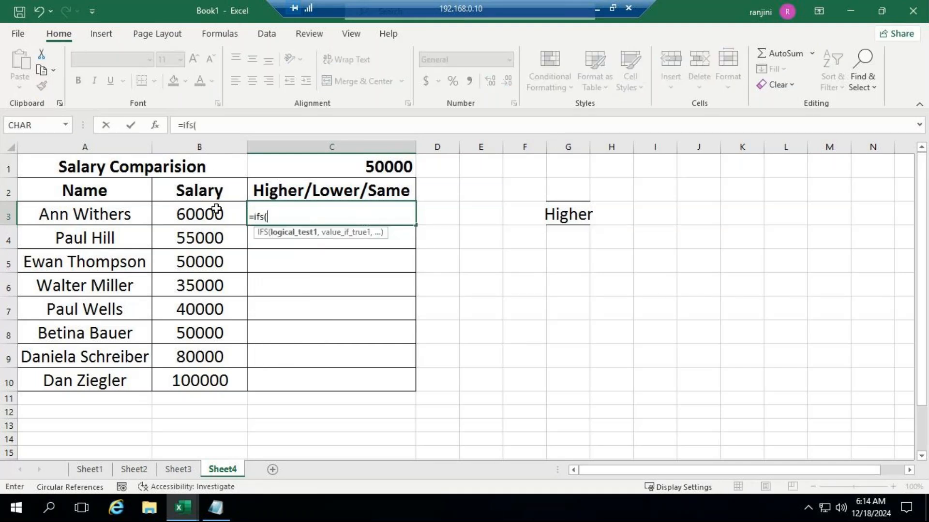
pyautogui.click(216, 209)
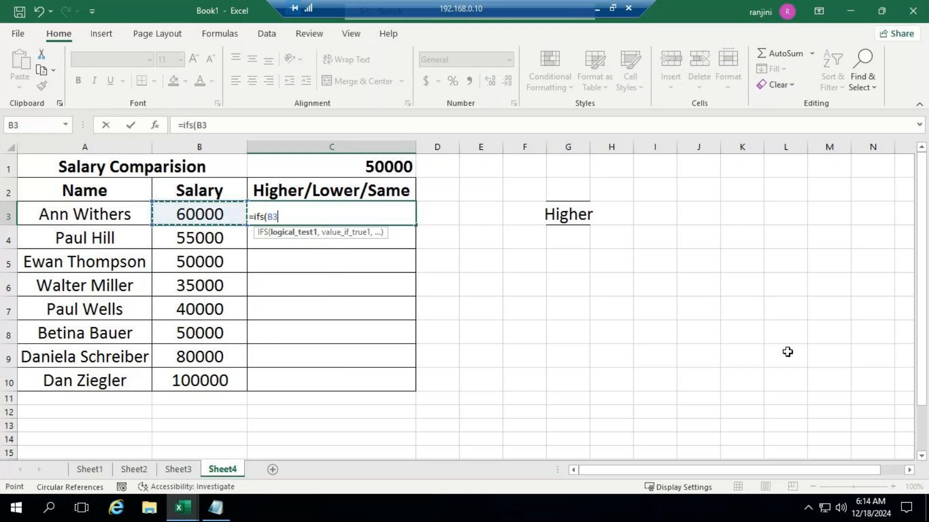
pyautogui.write('>')
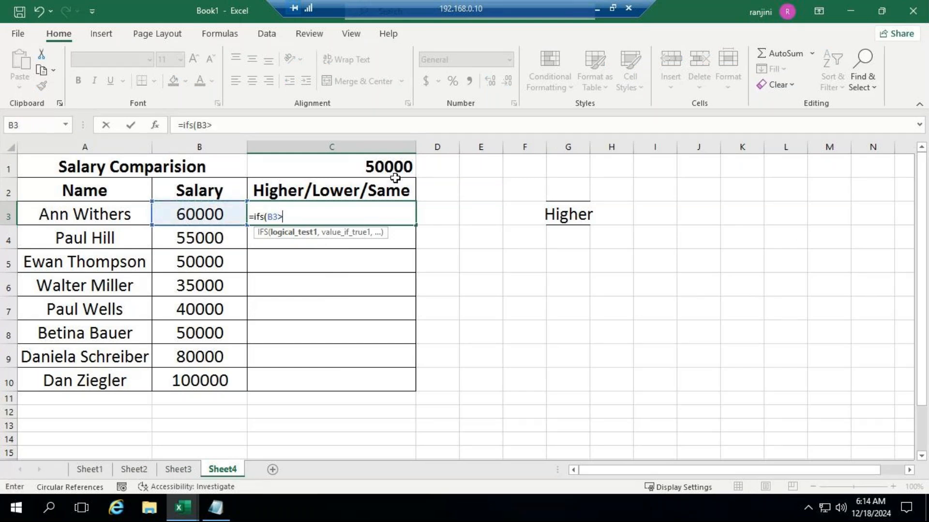
pyautogui.click(384, 167)
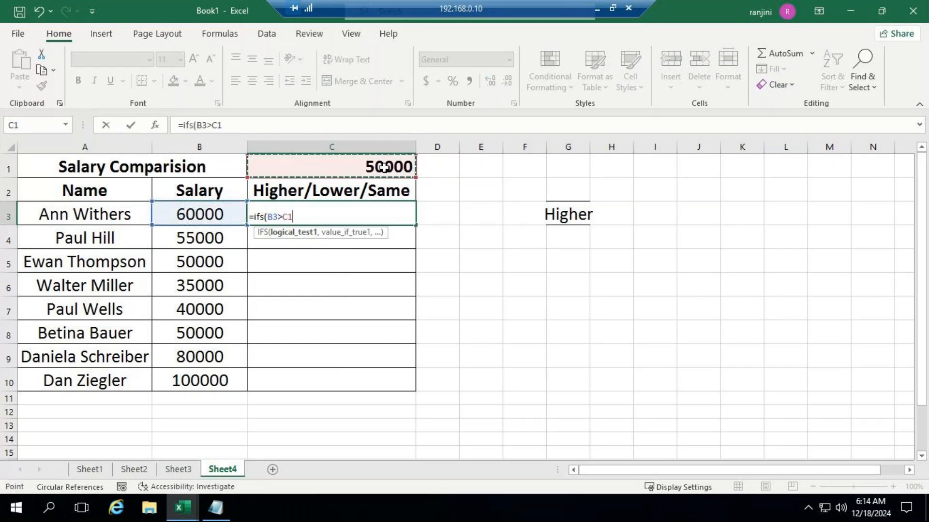
pyautogui.click(212, 124)
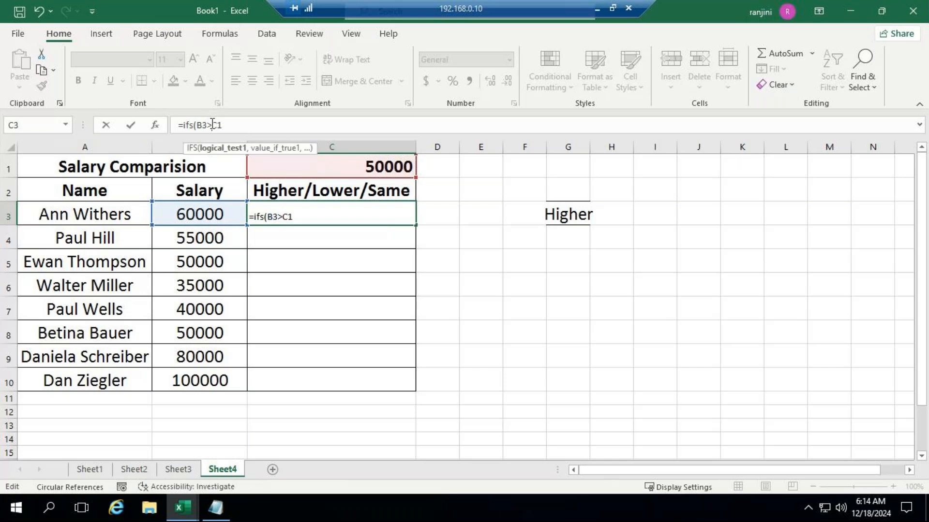
pyautogui.press('F4')
# - Add "Higher" as the first test's result, followed by a comma for the next test
pyautogui.click(312, 218)
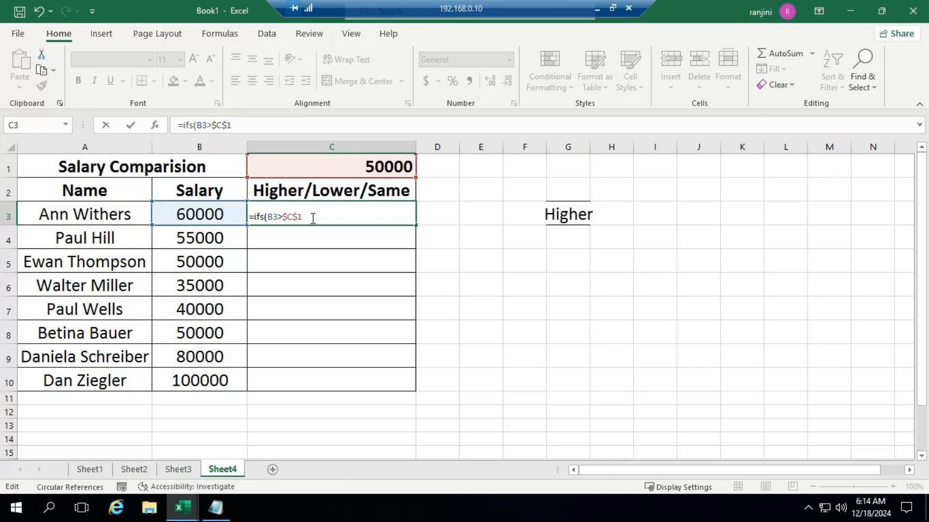
pyautogui.write(',"H')
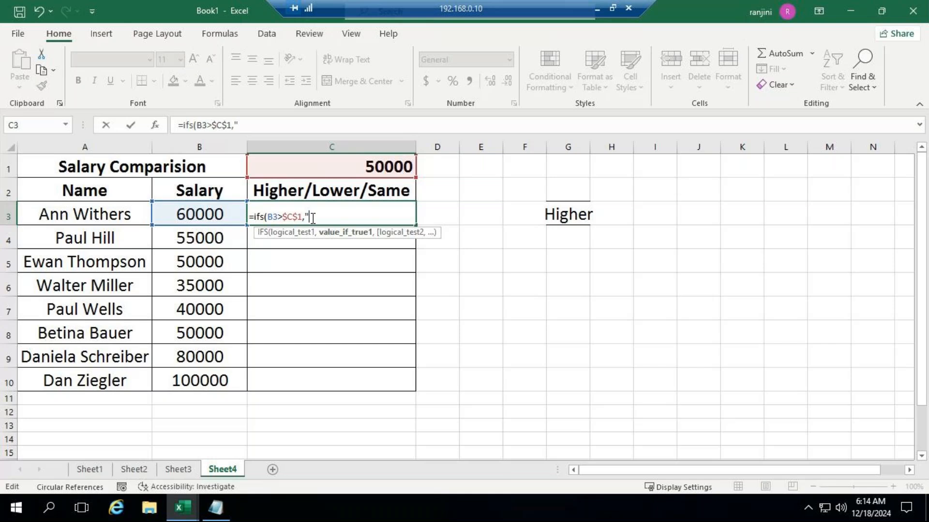
pyautogui.write('igher",')
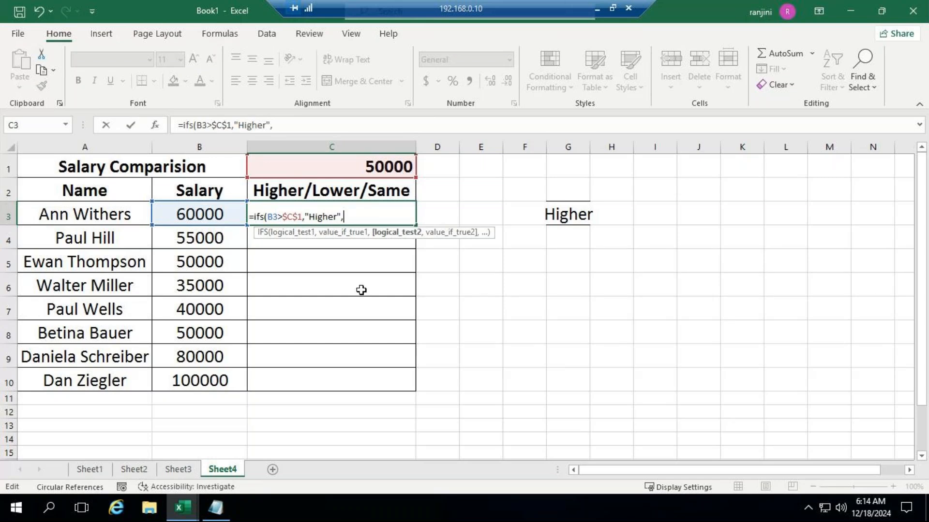
# - Add the second test B3<$C$1 without an extra parenthesis, with "Lower" as its result
pyautogui.click(198, 215)
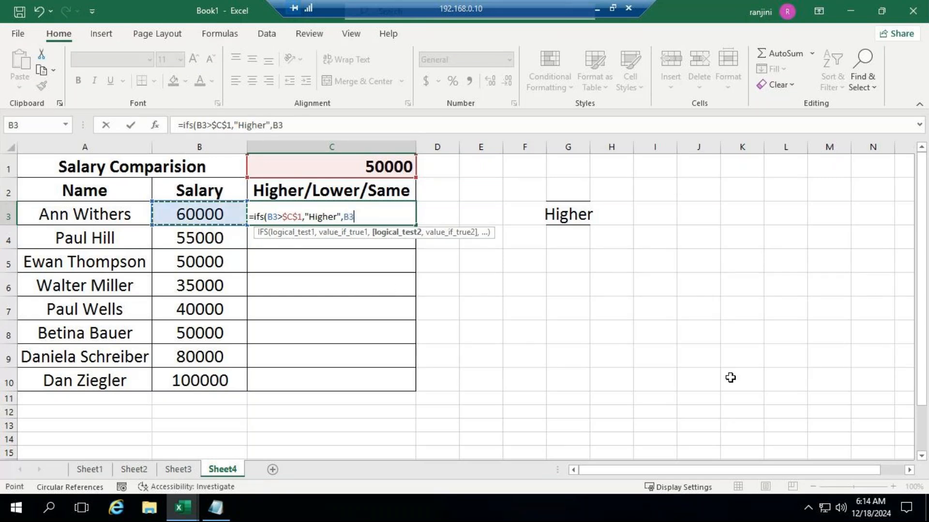
pyautogui.write('<')
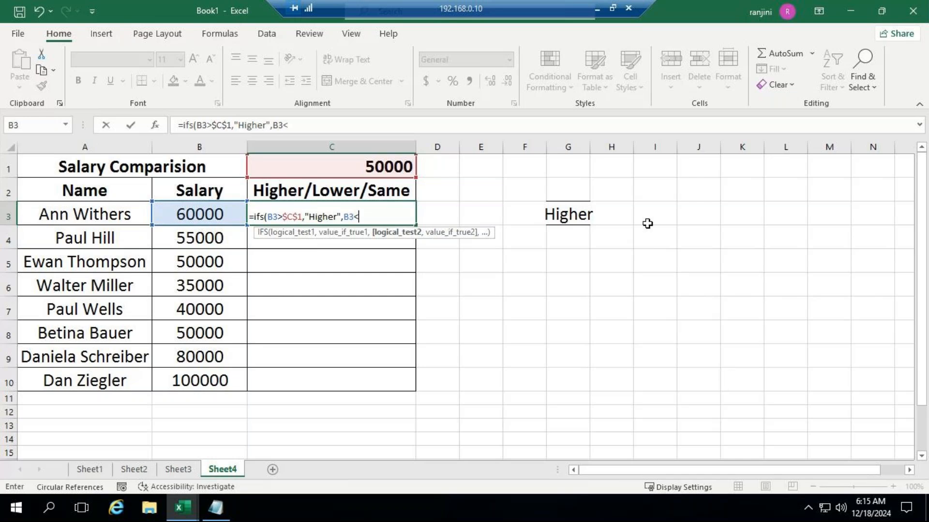
pyautogui.click(370, 166)
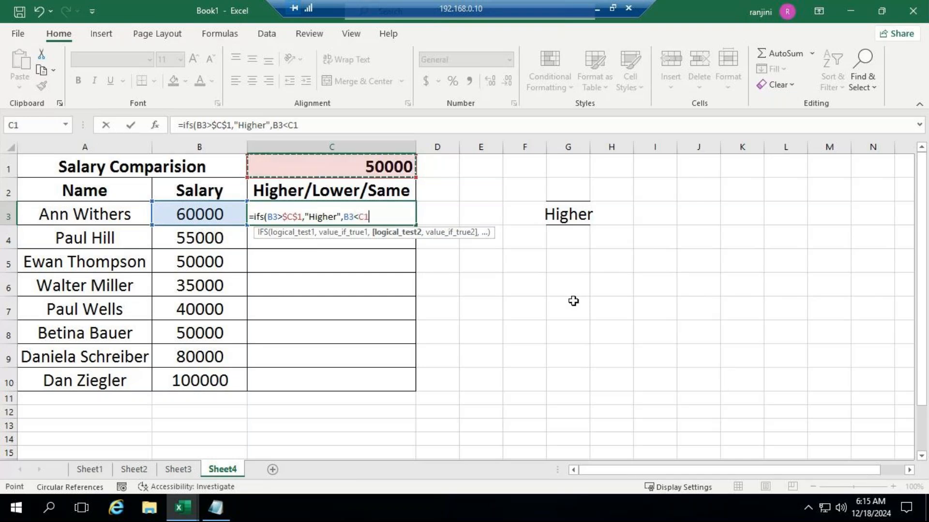
pyautogui.click(286, 126)
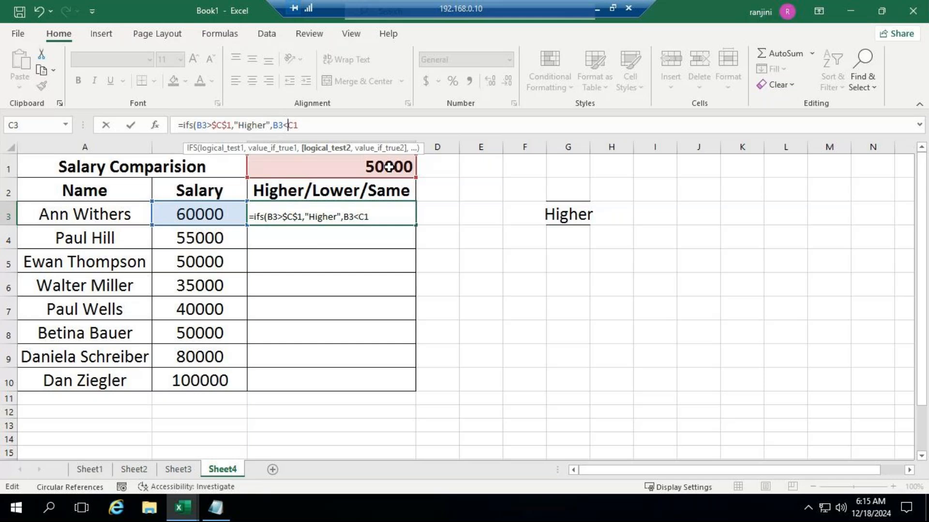
pyautogui.press('F4')
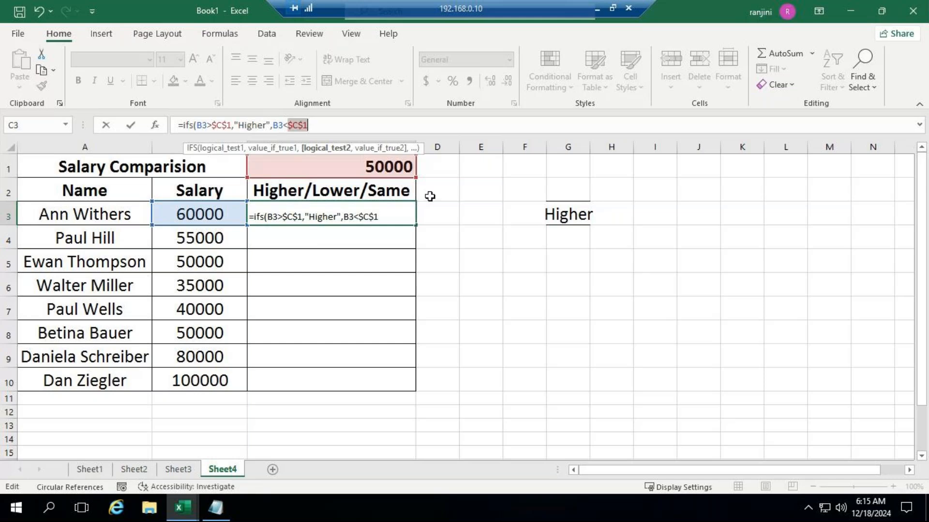
pyautogui.click(330, 125)
pyautogui.write(',"')
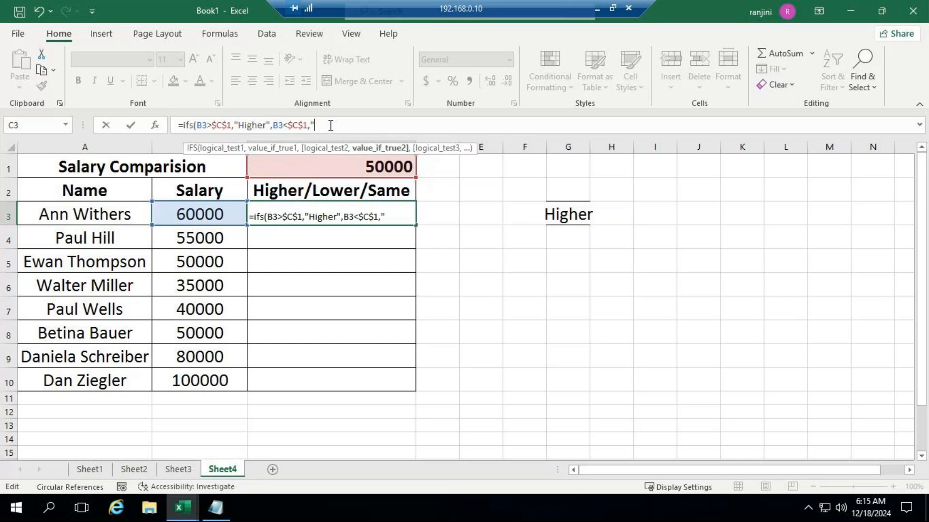
pyautogui.write('Lower",')
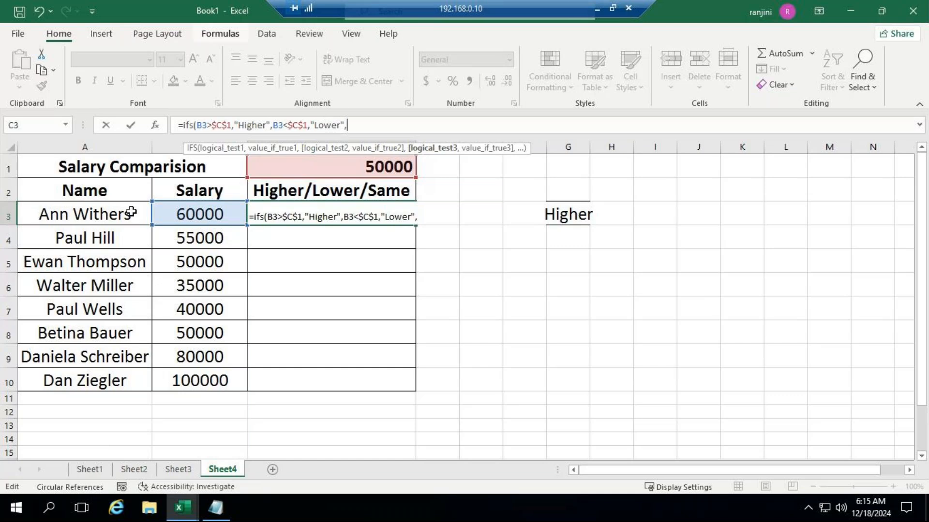
# - Add the third test B3=$C$1 with "Same" as its result, close the single parenthesis and submit the formula
pyautogui.click(204, 216)
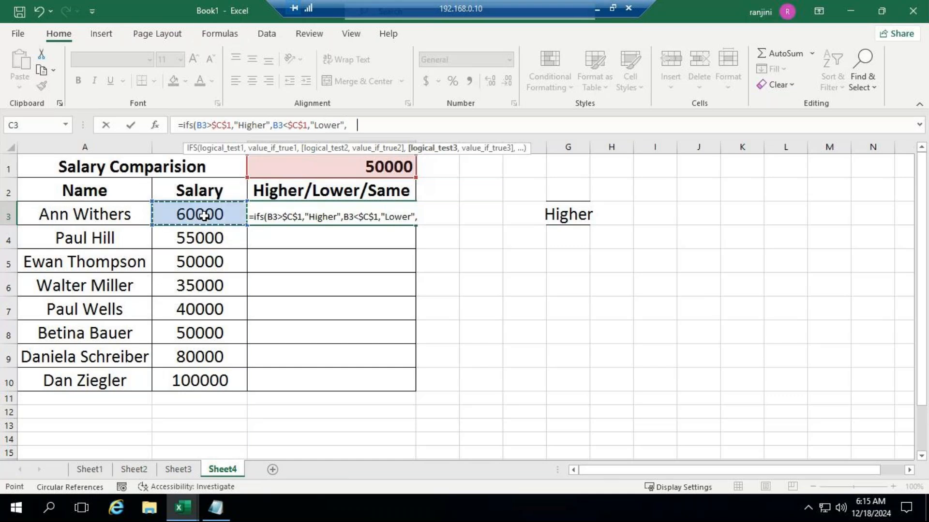
pyautogui.write('=')
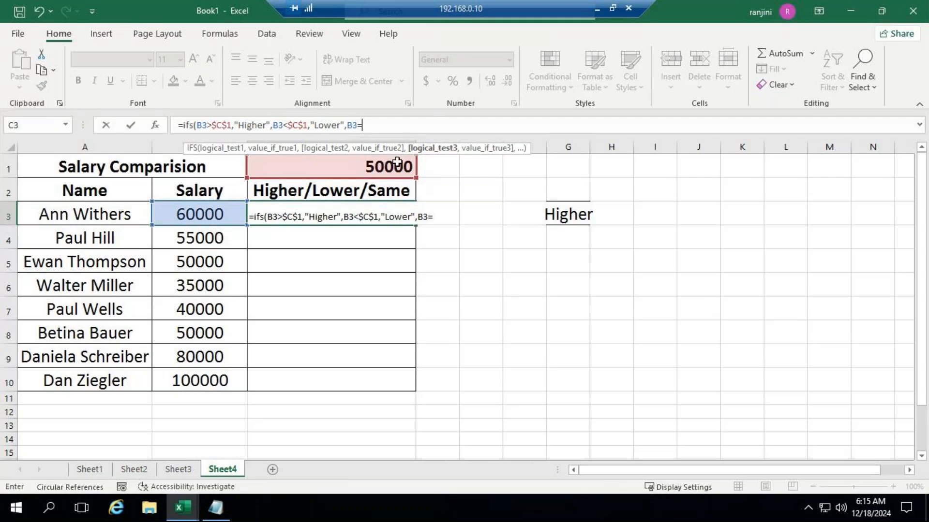
pyautogui.click(386, 160)
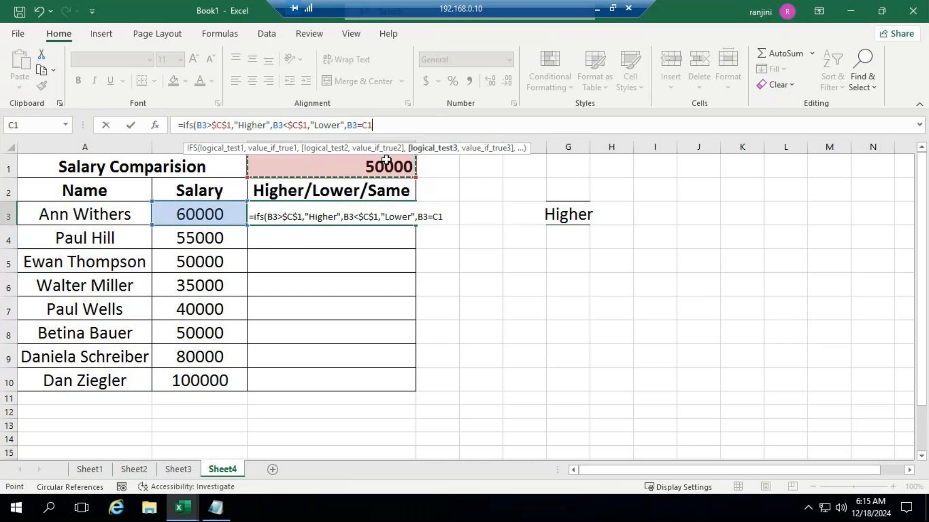
pyautogui.press('F4')
pyautogui.write(',')
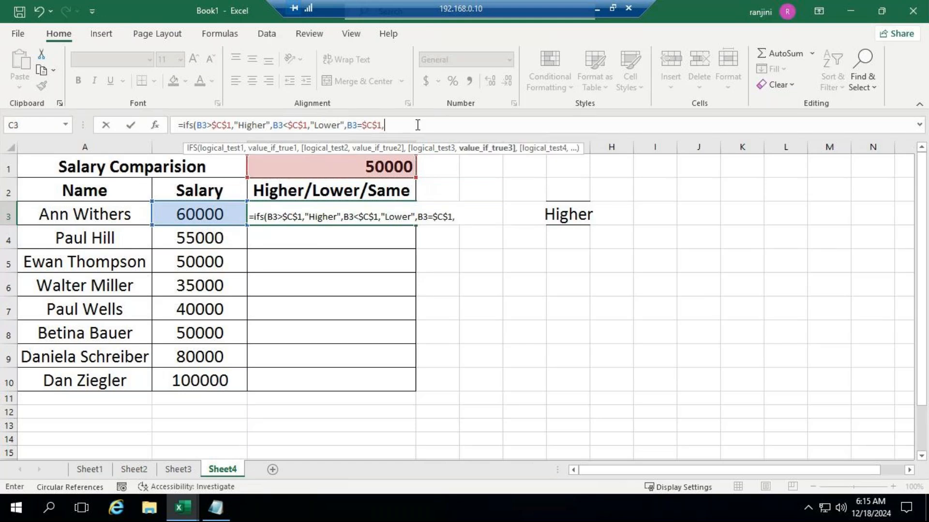
pyautogui.write('"Same")')
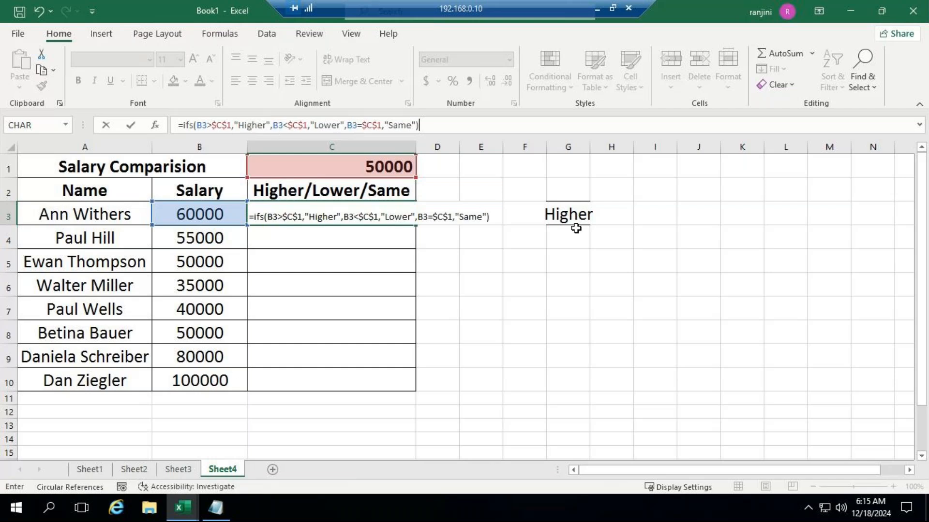
pyautogui.press('Return')
# - Fill the IFS formula from C3 down to C10 for the remaining employees
pyautogui.click(321, 216)
pyautogui.moveTo(416, 226); pyautogui.dragTo(417, 226)
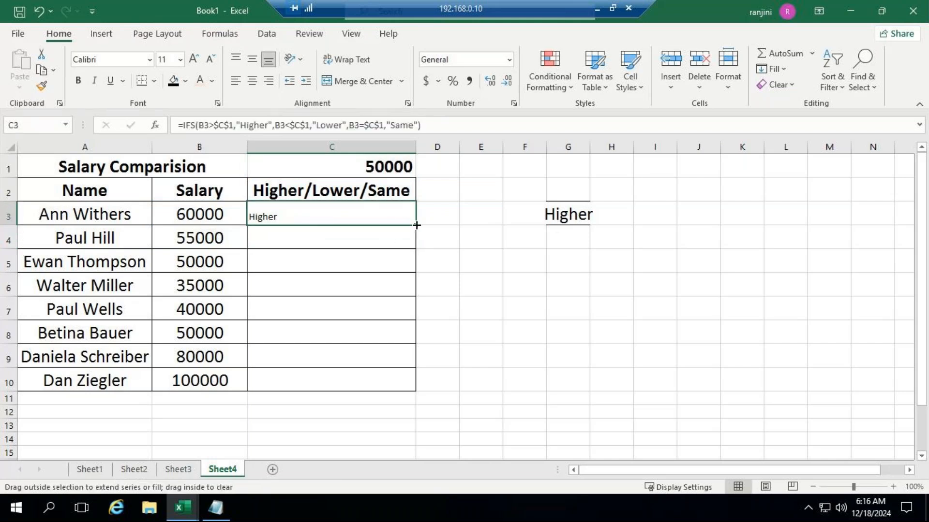
pyautogui.doubleClick(417, 225)
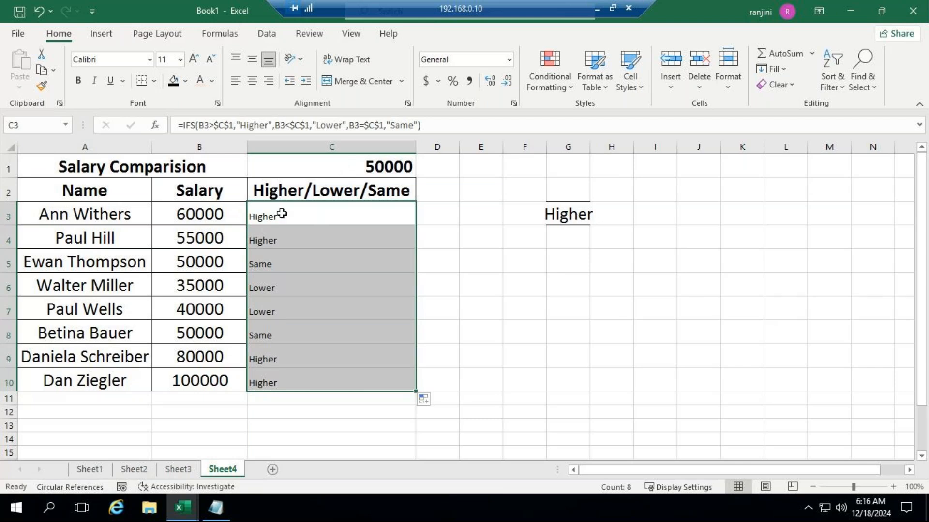
# - Compare the salaries in B4, B5 and B6 with their results in the Higher/Lower/Same column
pyautogui.click(187, 240)
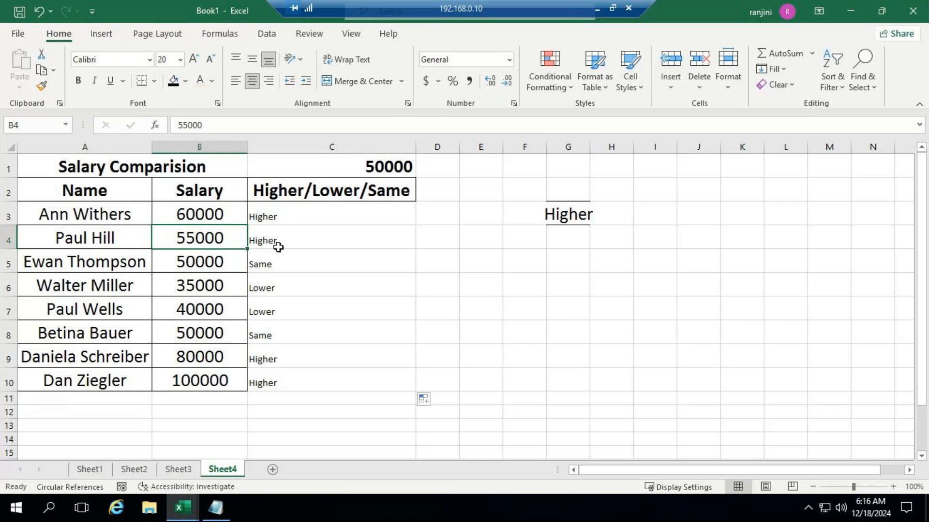
pyautogui.click(198, 262)
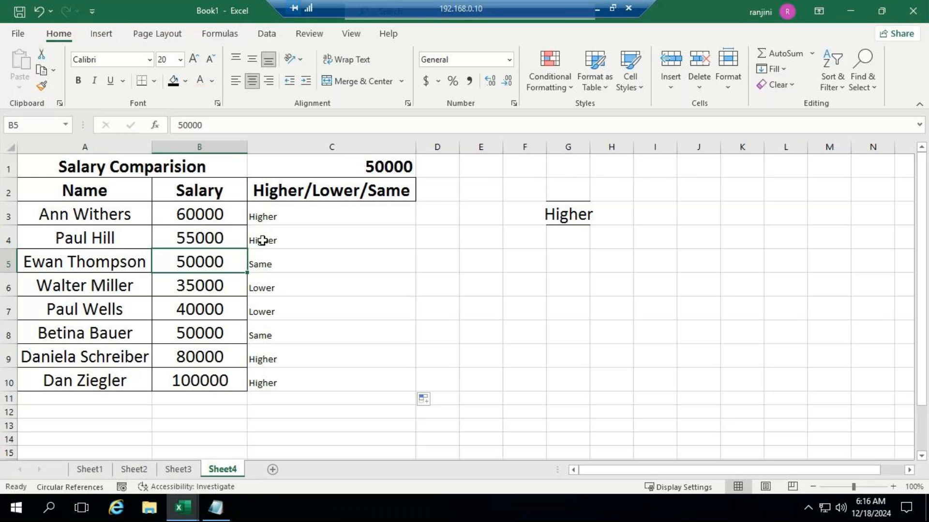
pyautogui.click(216, 284)
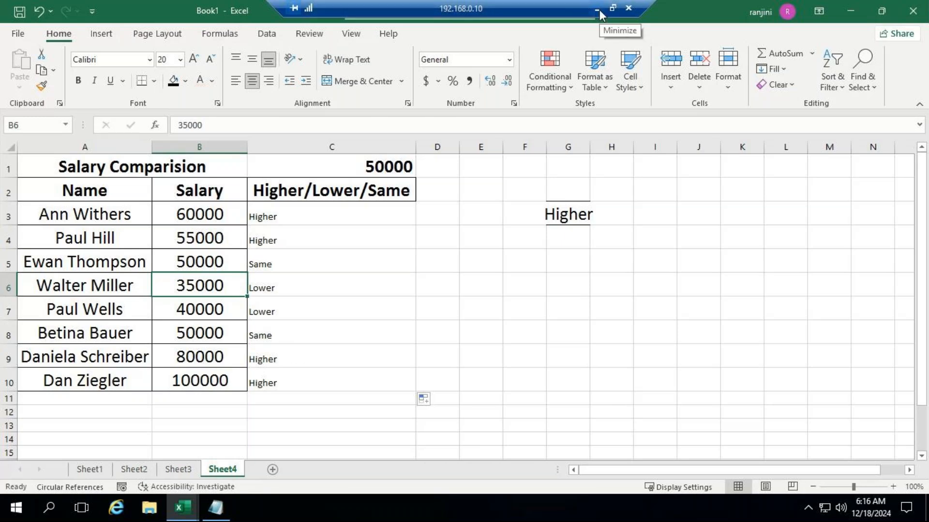
# - Look through Sheet3, Sheet2 and Sheet1 of Book1 to review the earlier exercises
pyautogui.click(178, 469)
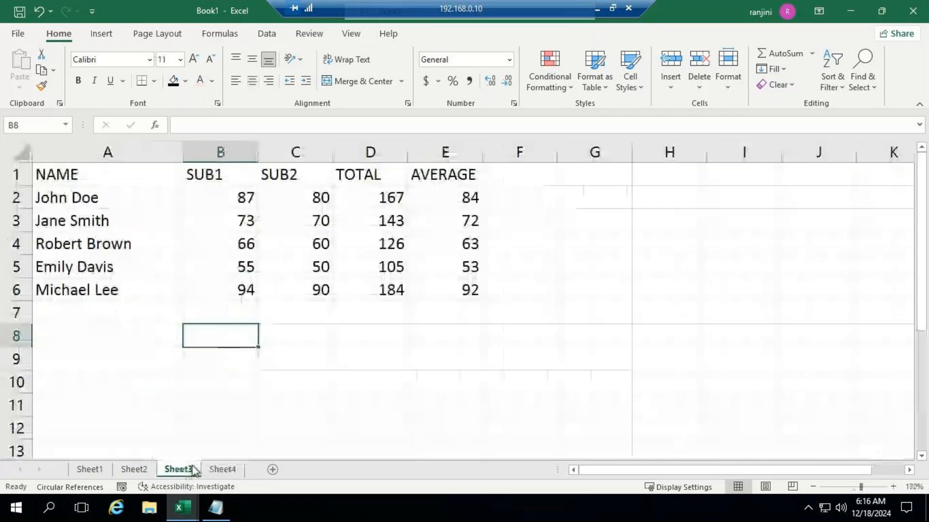
pyautogui.click(127, 467)
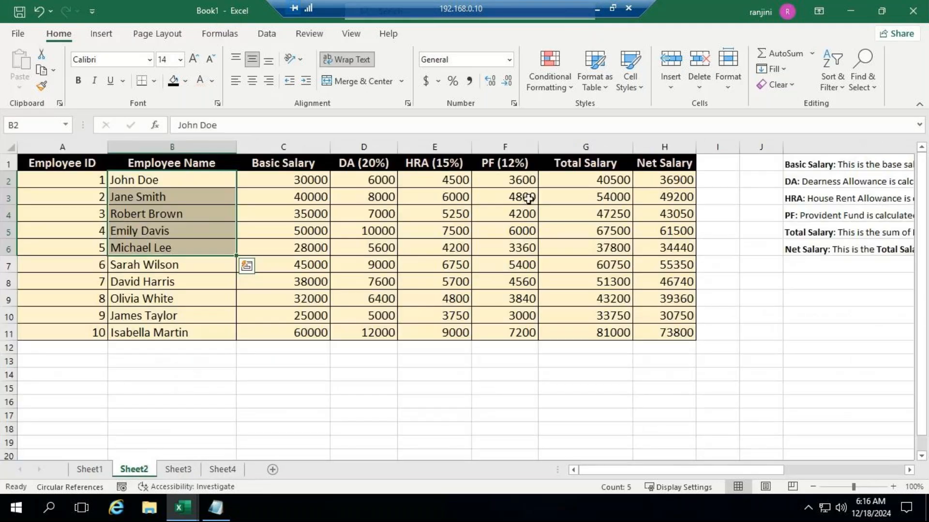
pyautogui.click(92, 470)
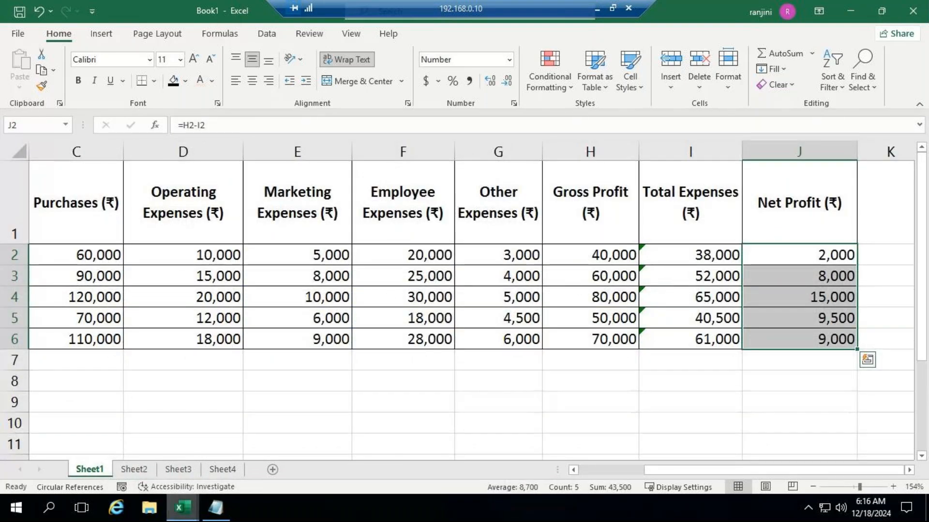
# - Switch to the ADVEXL workbook and look through its example sheets from lookup and sumifs to Database Function
pyautogui.moveTo(191, 513)
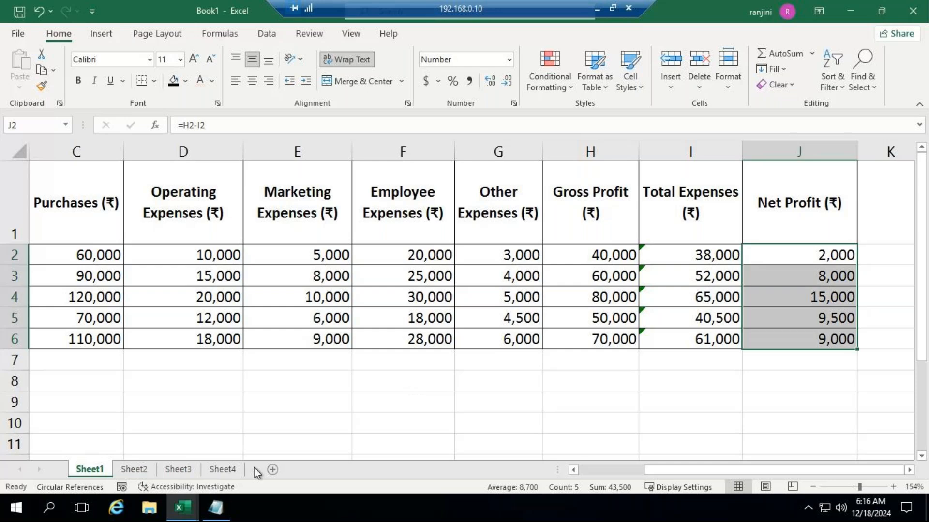
pyautogui.click(183, 507)
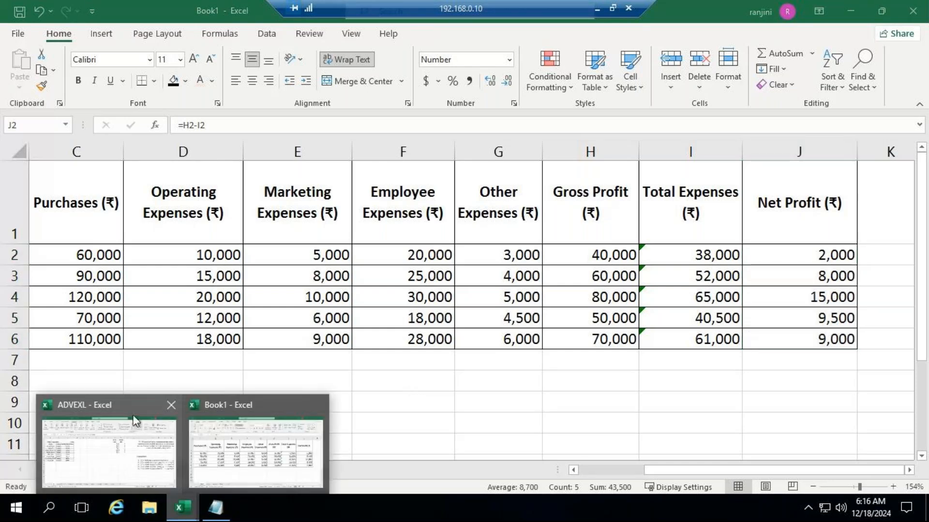
pyautogui.click(134, 418)
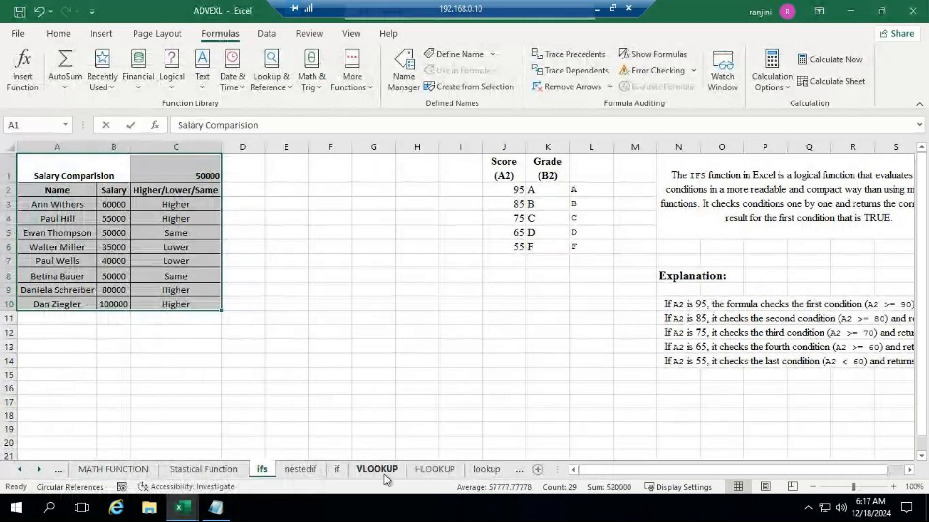
pyautogui.click(486, 470)
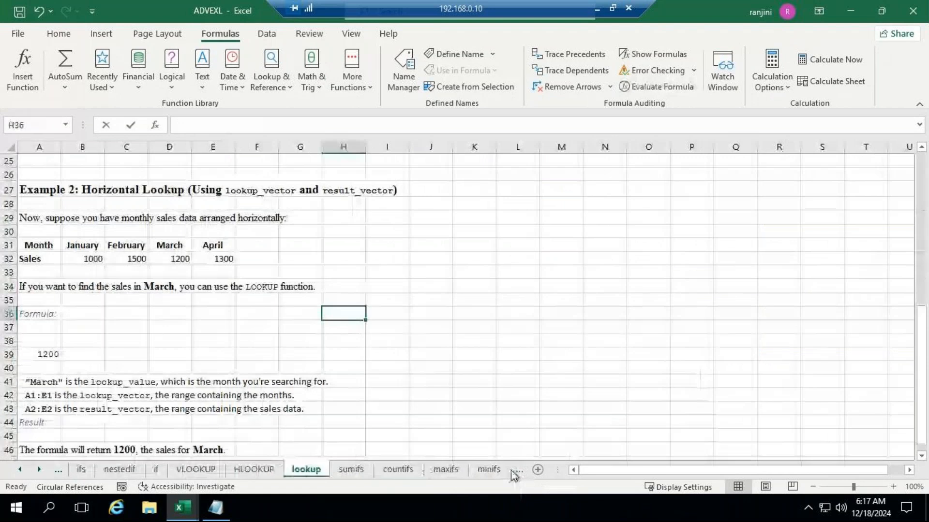
pyautogui.click(405, 472)
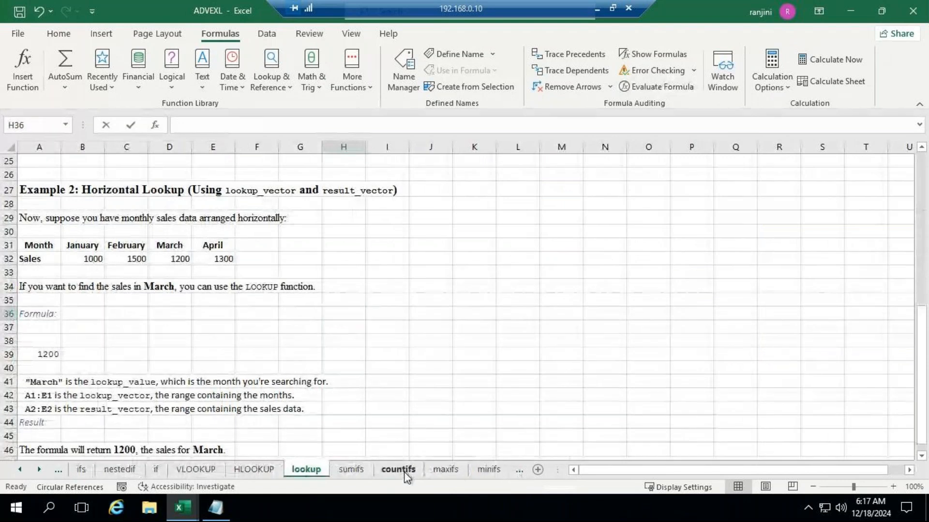
pyautogui.click(497, 475)
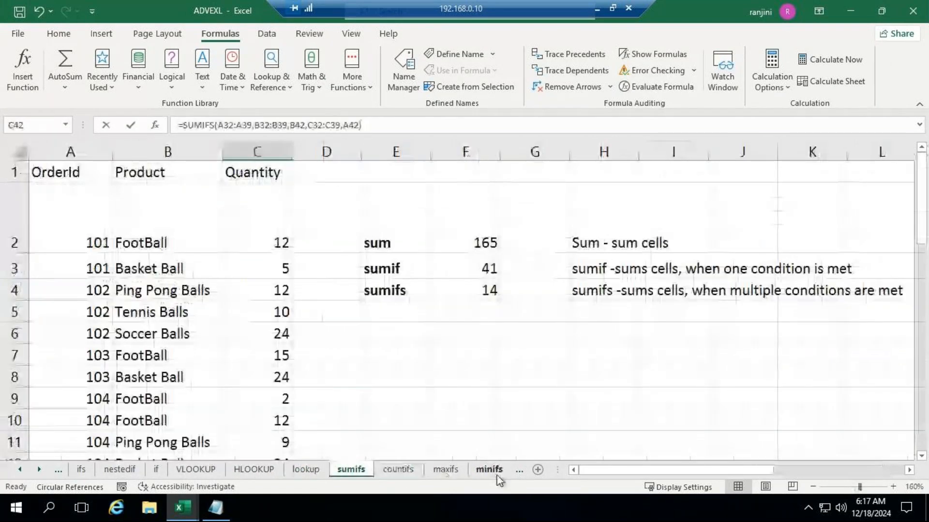
pyautogui.click(503, 474)
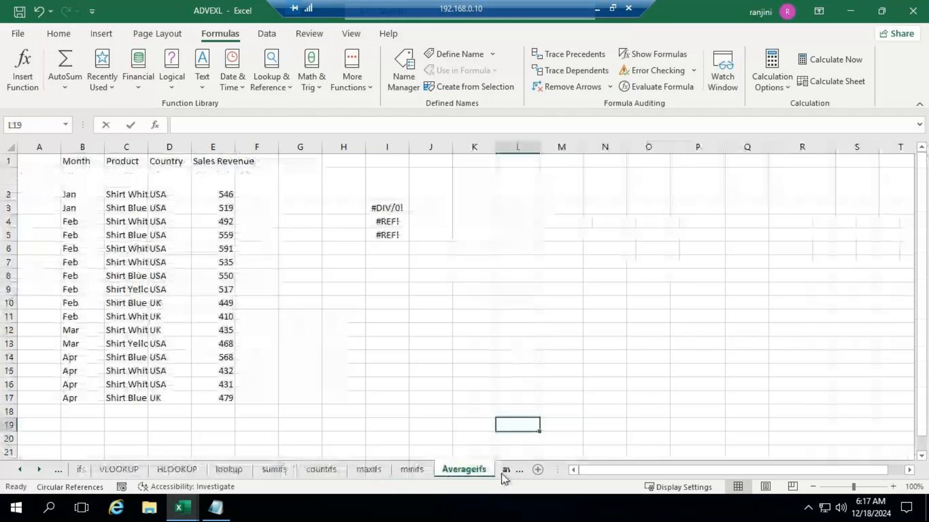
pyautogui.click(502, 472)
pyautogui.click(503, 472)
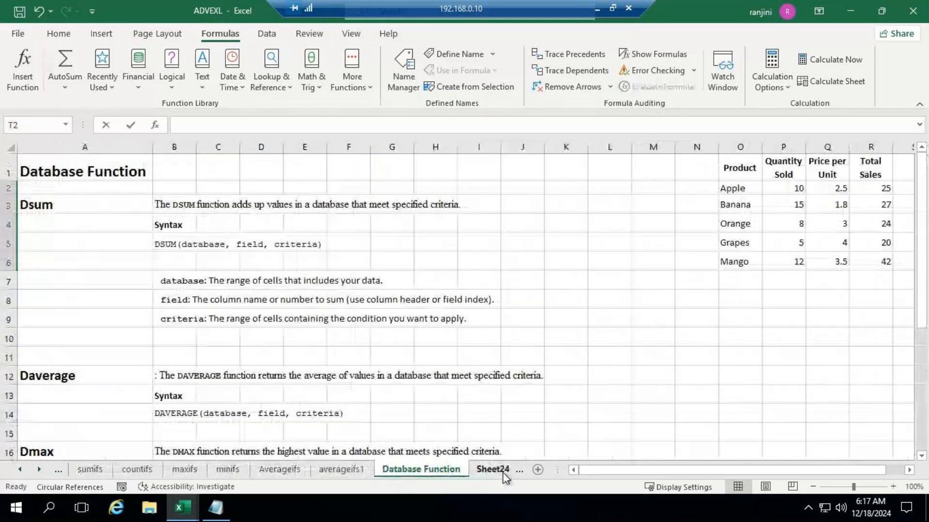
# - Look through the ADVEXL sheets from Sheet24 through Pivot Table, DATE FUNCTIONS and Pivottableex to payroll
pyautogui.click(502, 472)
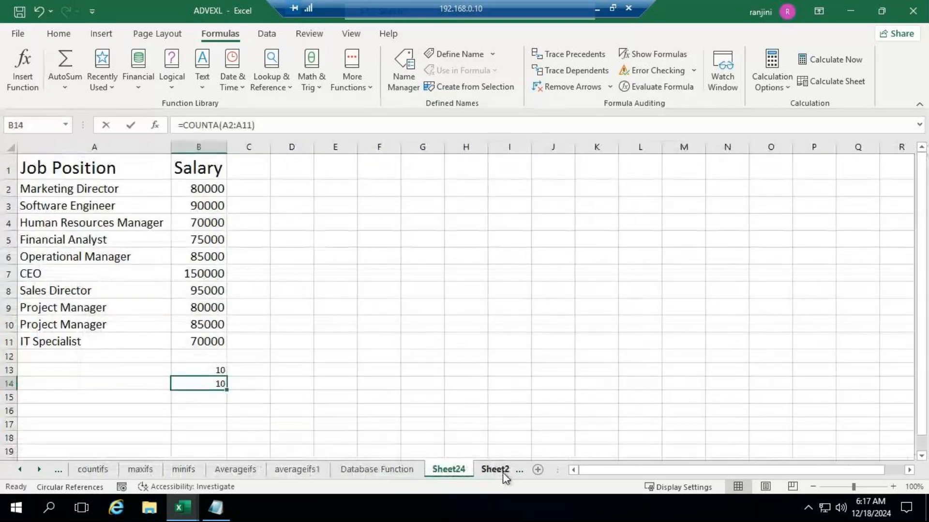
pyautogui.click(503, 472)
pyautogui.click(503, 472)
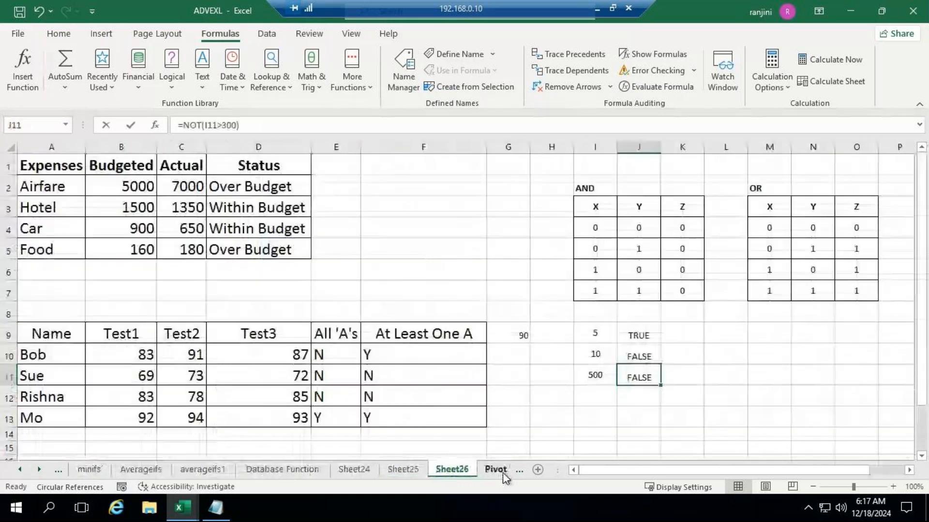
pyautogui.click(503, 472)
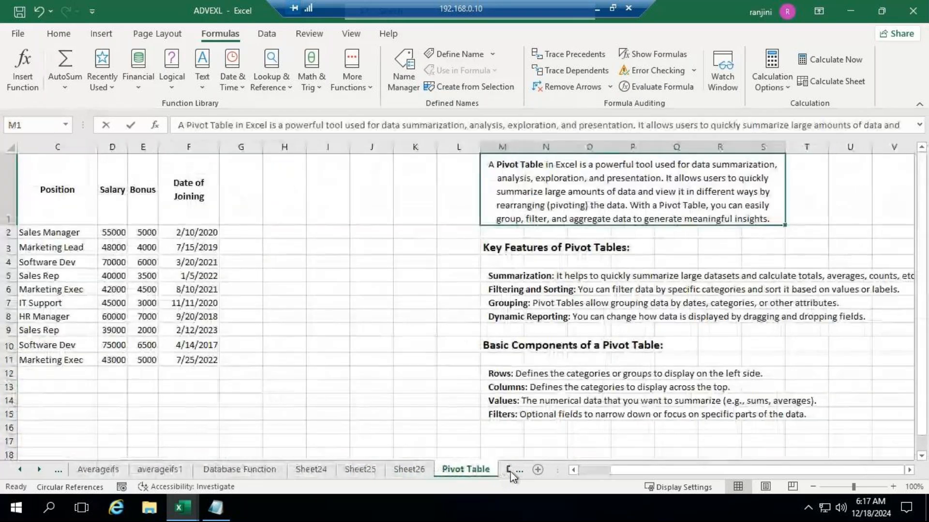
pyautogui.click(507, 471)
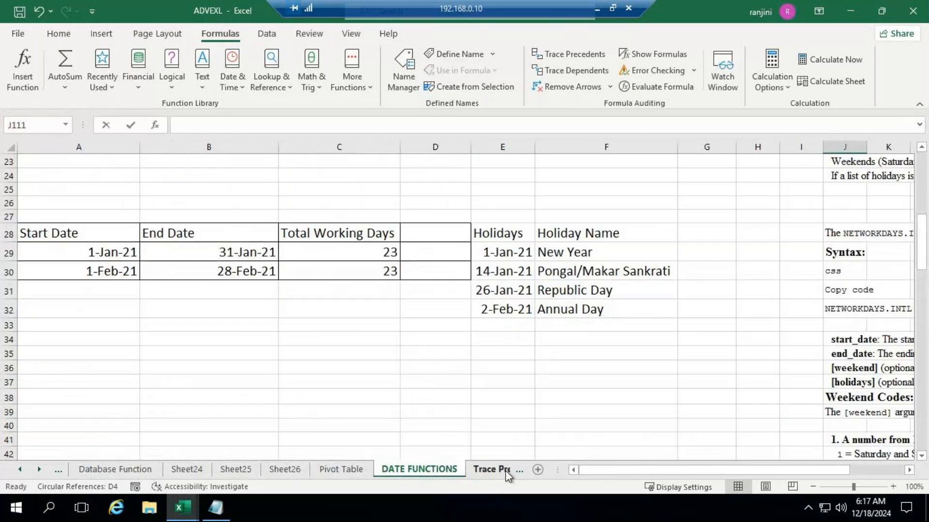
pyautogui.click(507, 471)
pyautogui.click(506, 472)
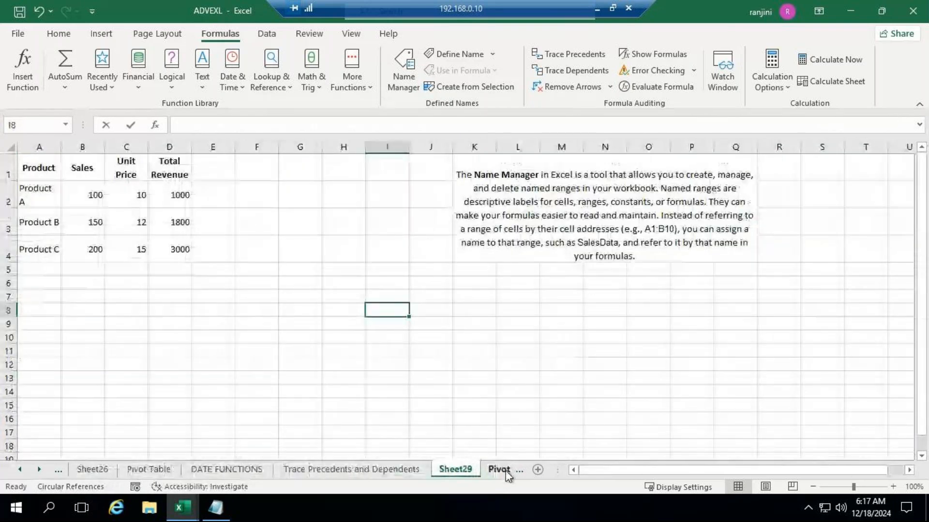
pyautogui.click(506, 472)
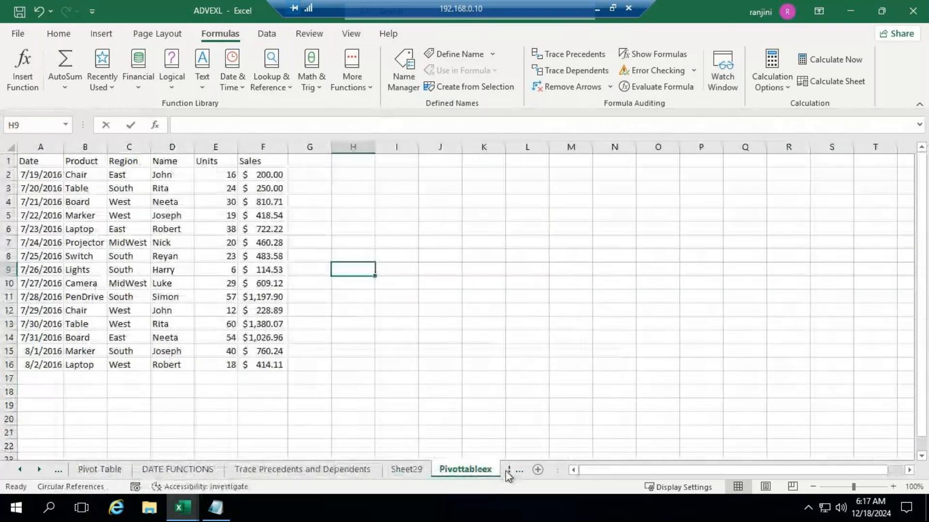
pyautogui.click(506, 472)
pyautogui.click(506, 472)
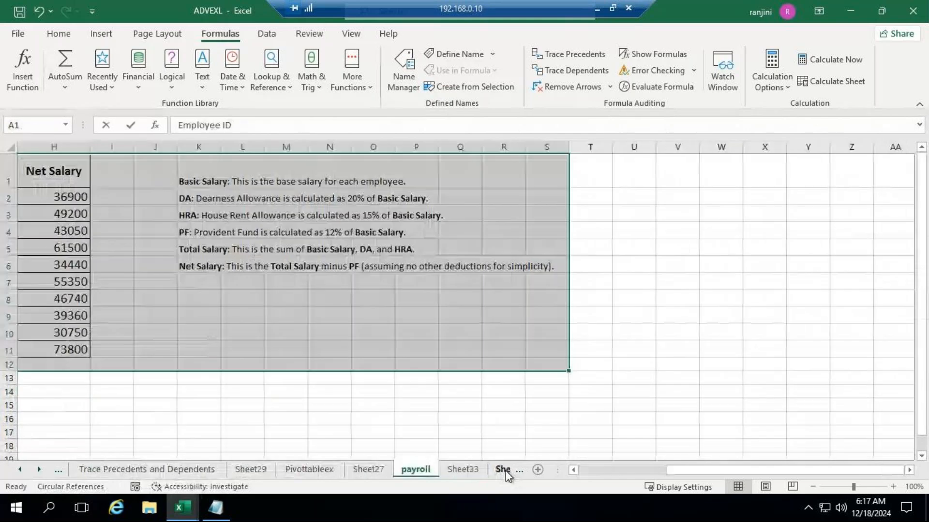
# - Check Sheet33 and the exercise instructions on Sheet23, and examine the HRA formula in F2 of Sheet32
pyautogui.click(462, 470)
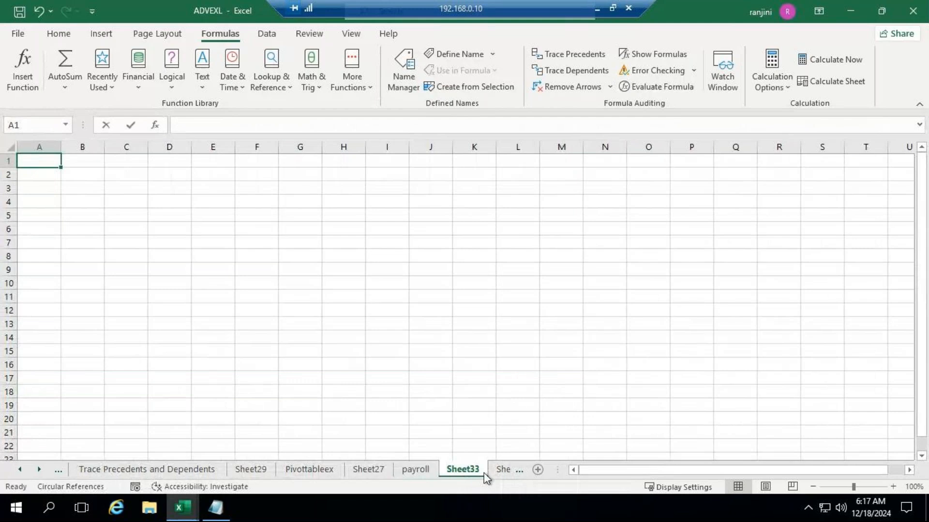
pyautogui.click(498, 471)
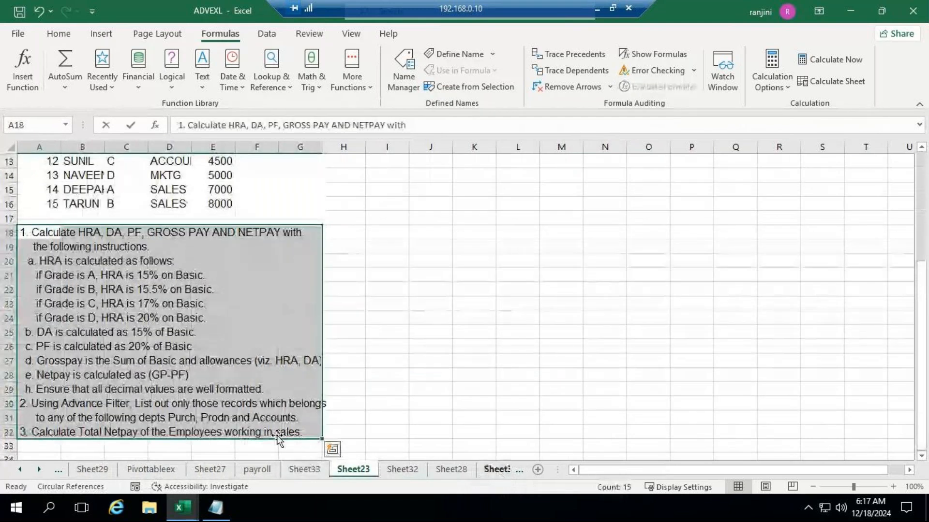
pyautogui.click(394, 473)
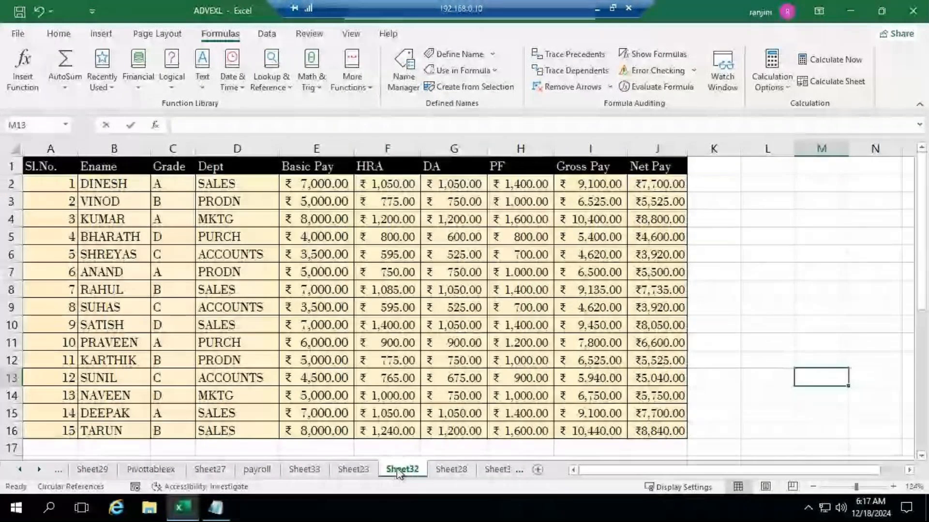
pyautogui.click(367, 182)
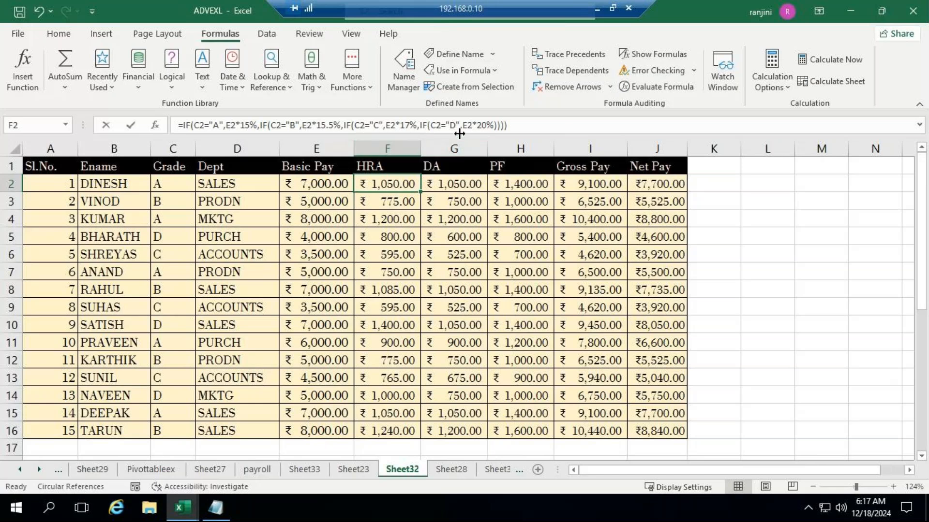
# - Check the GoTo Meeting window for replies, return to the remote desktop and preview the Book1 workbook
pyautogui.click(598, 10)
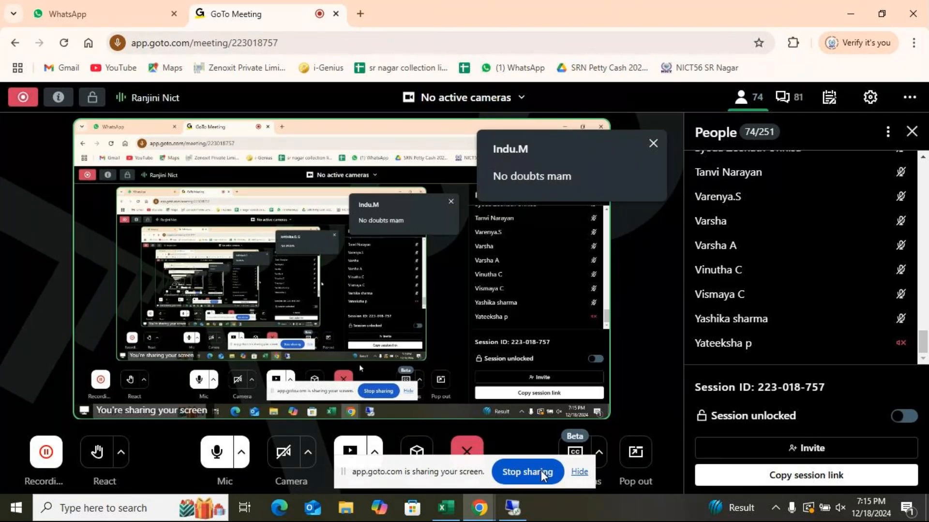
pyautogui.click(513, 508)
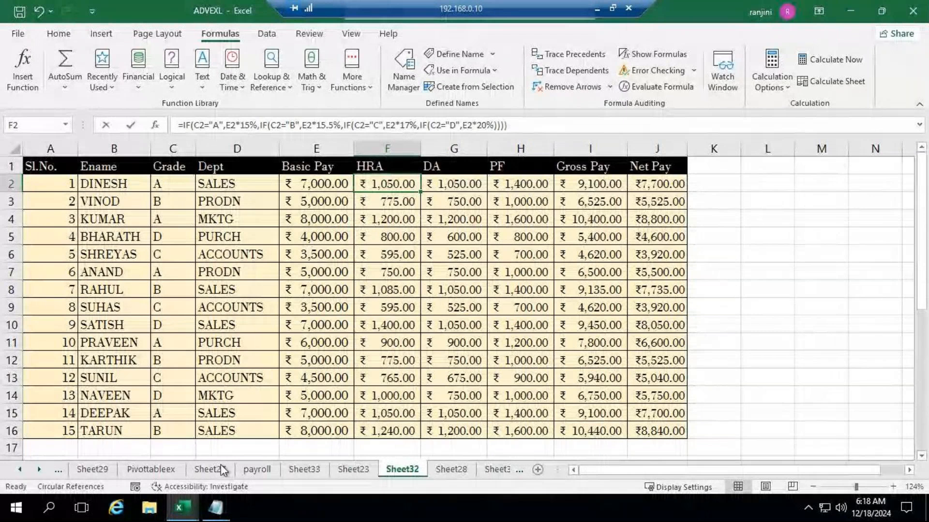
pyautogui.moveTo(183, 505)
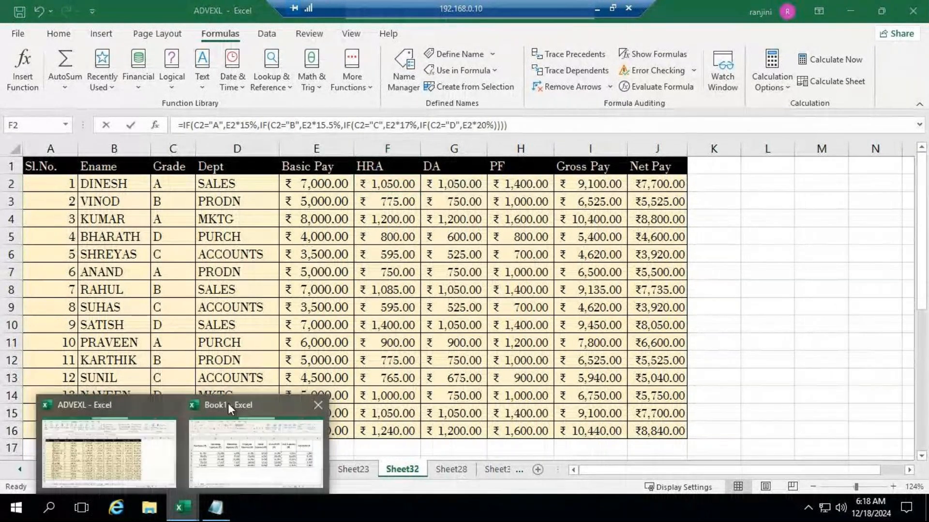
pyautogui.moveTo(213, 404)
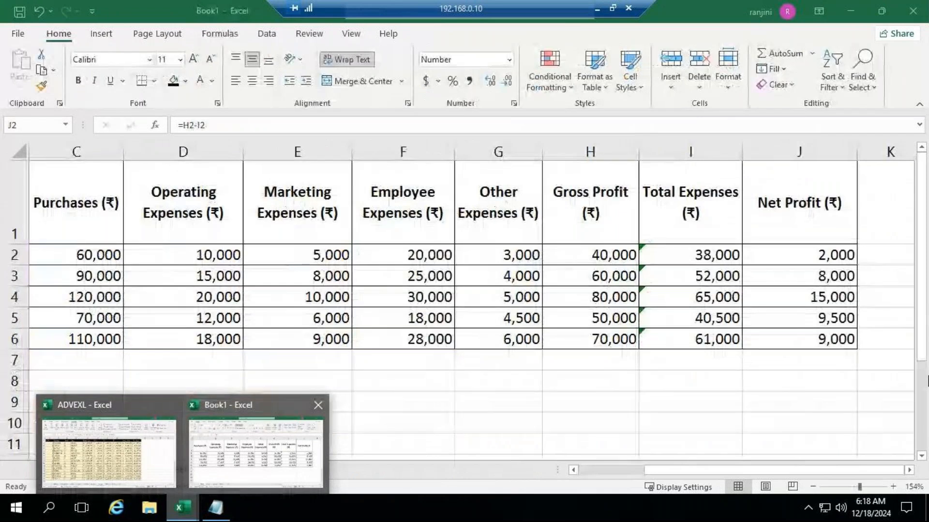
# - Return to the ADVEXL workbook and view the exercise on Sheet28 and the salesman-wise pivot table on Sheet30
pyautogui.click(108, 449)
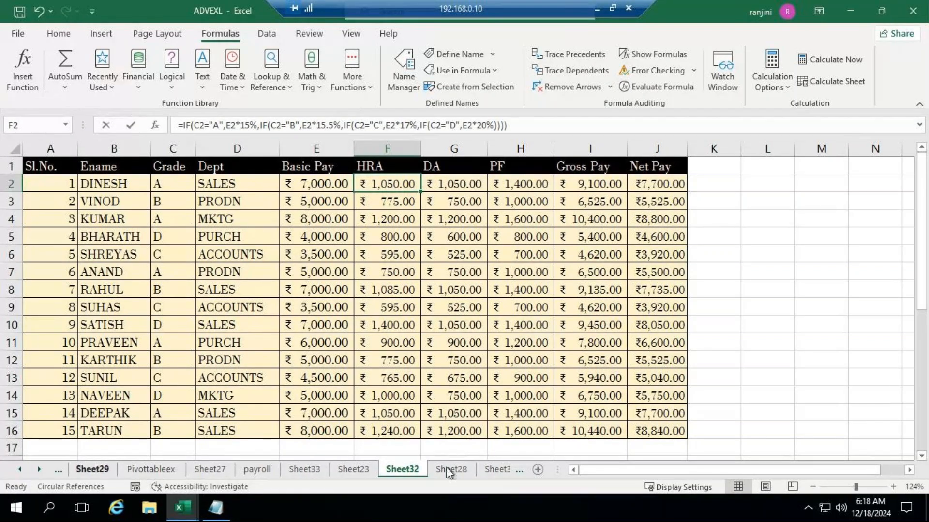
pyautogui.click(454, 471)
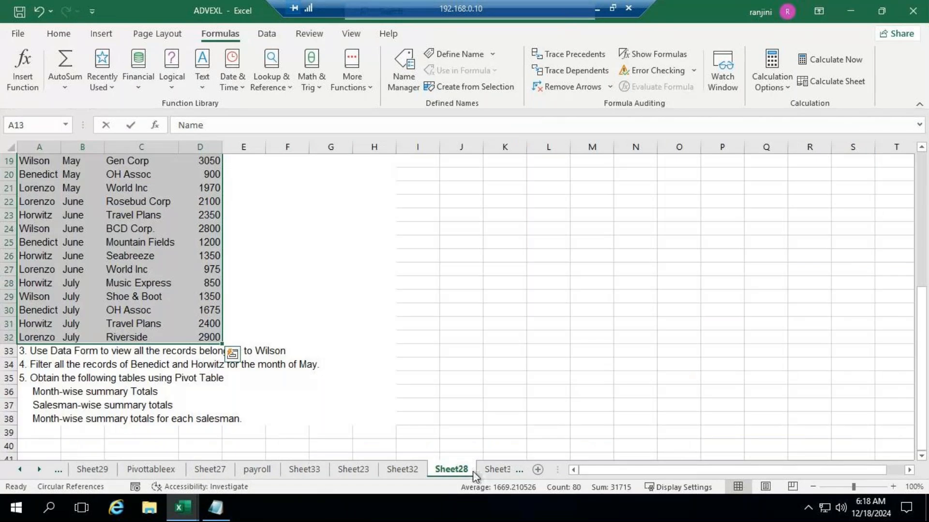
pyautogui.click(489, 470)
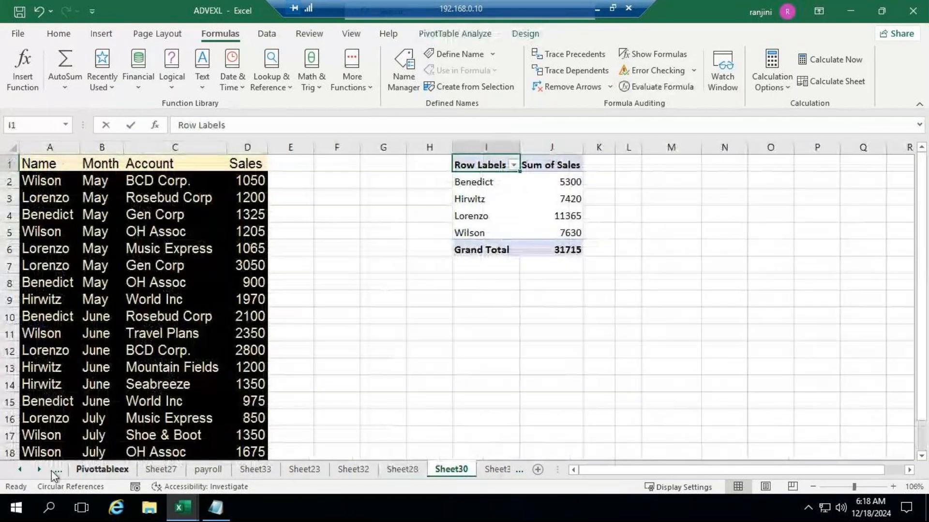
# - Go back through the ADVEXL sheets and open the sumifs sheet
pyautogui.click(19, 470)
pyautogui.click(18, 470)
pyautogui.click(19, 470)
pyautogui.click(18, 469)
pyautogui.click(19, 469)
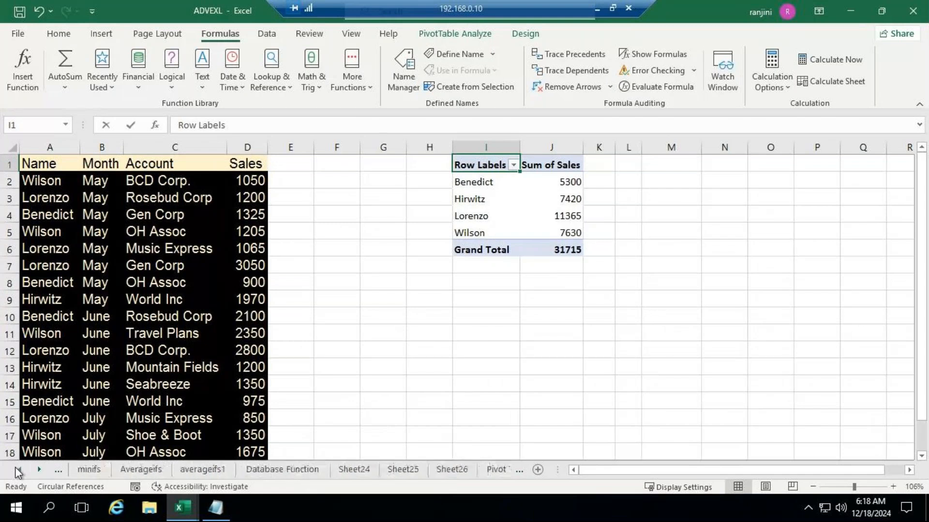
pyautogui.click(18, 469)
pyautogui.click(18, 469)
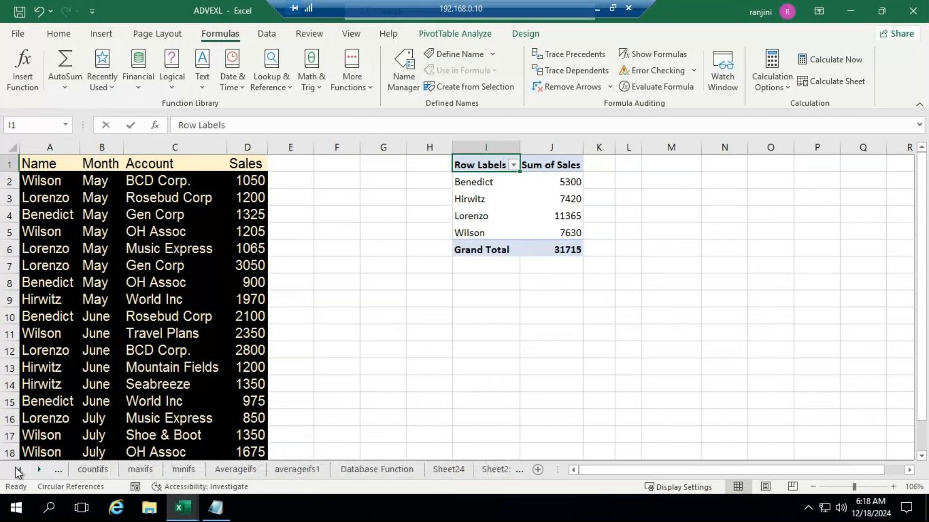
pyautogui.click(18, 469)
pyautogui.click(116, 470)
pyautogui.click(105, 471)
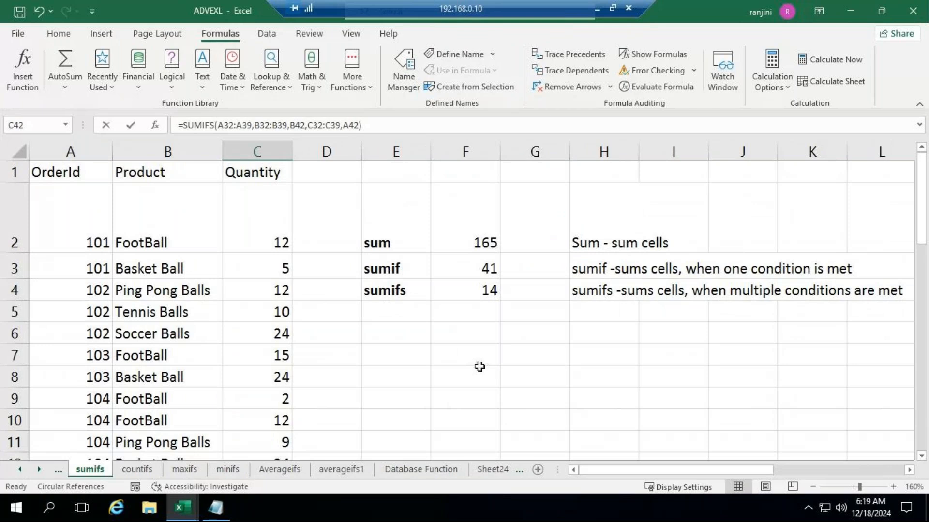
# - Check the GoTo Meeting window again, return to the remote desktop and view the order data on the sumifs sheet
pyautogui.click(598, 10)
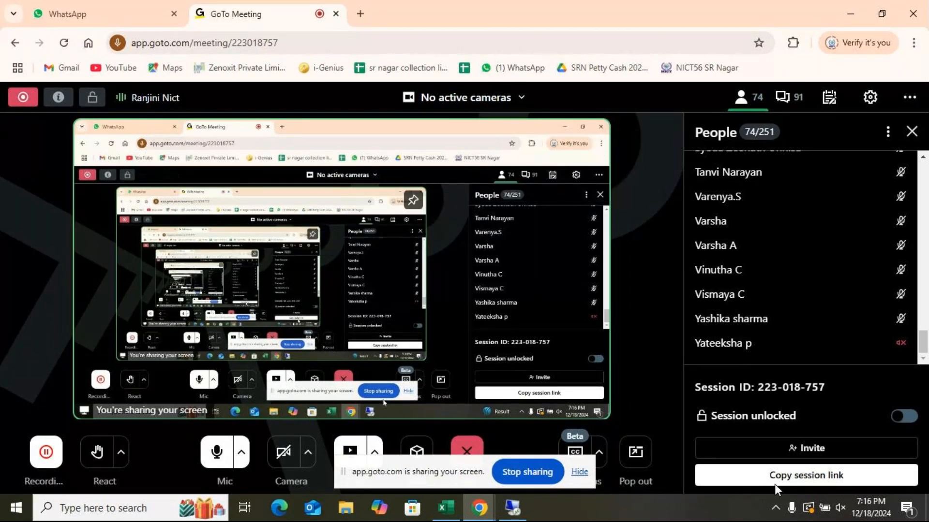
pyautogui.click(514, 508)
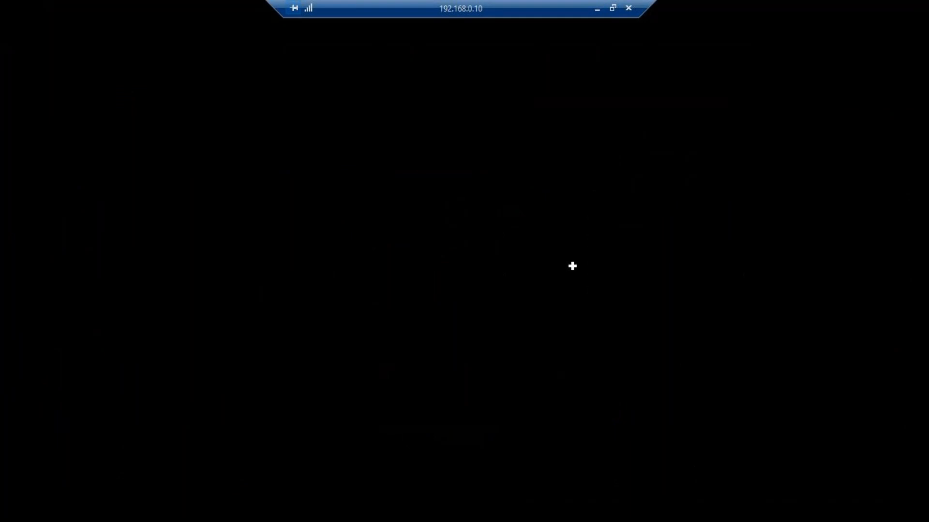
pyautogui.scroll(-1, 319, 351)
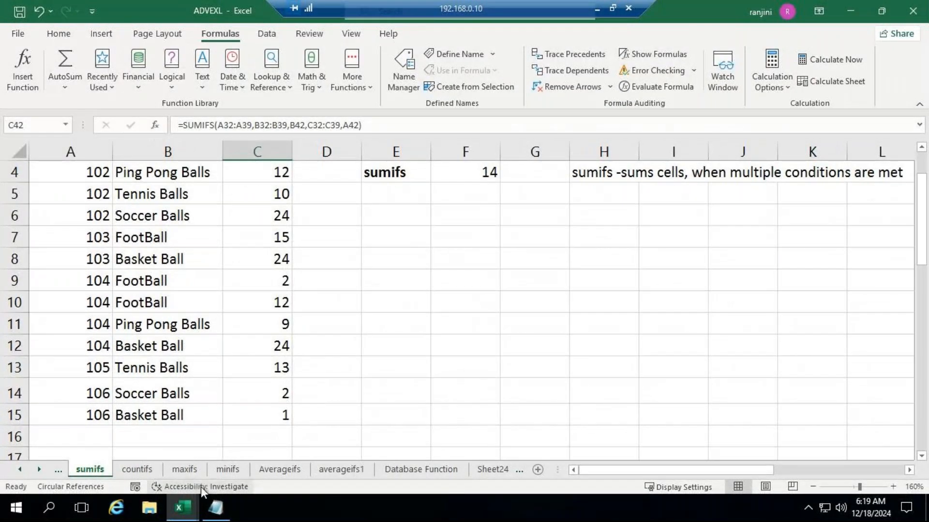
# - Copy the COUNTIFS notes and sample data in A1:S11 of the ADVEXL countifs sheet into a new sheet in Book1
pyautogui.click(146, 469)
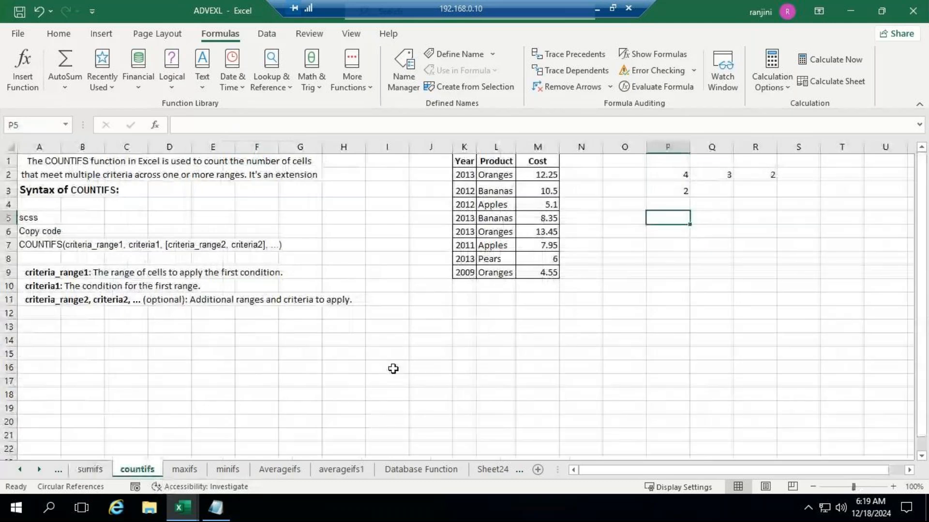
pyautogui.moveTo(29, 161); pyautogui.dragTo(636, 300)
pyautogui.moveTo(796, 304); pyautogui.dragTo(803, 307)
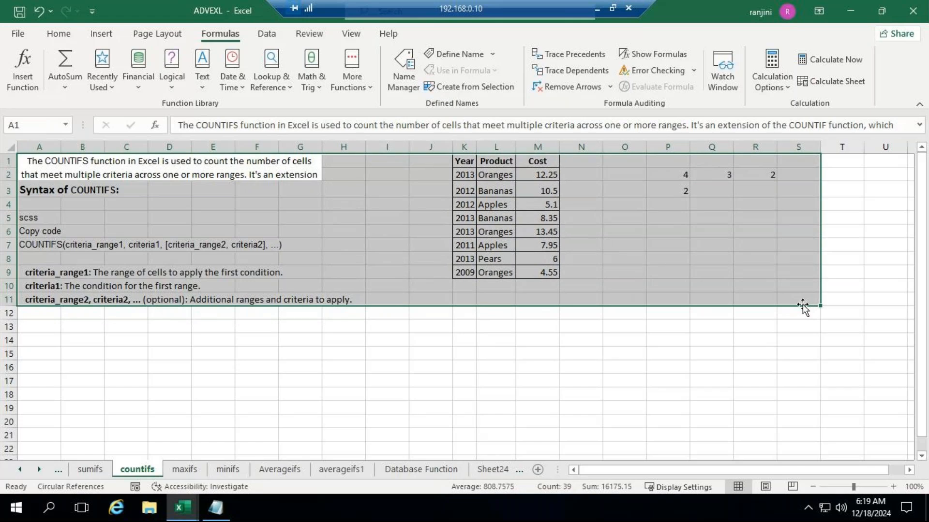
pyautogui.hotkey('ctrl', 'c')
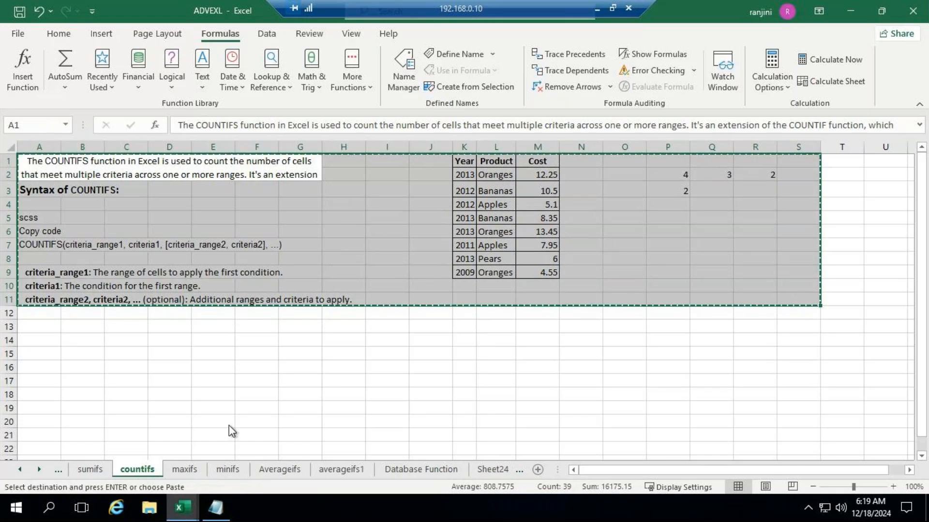
pyautogui.moveTo(182, 508)
pyautogui.click(234, 408)
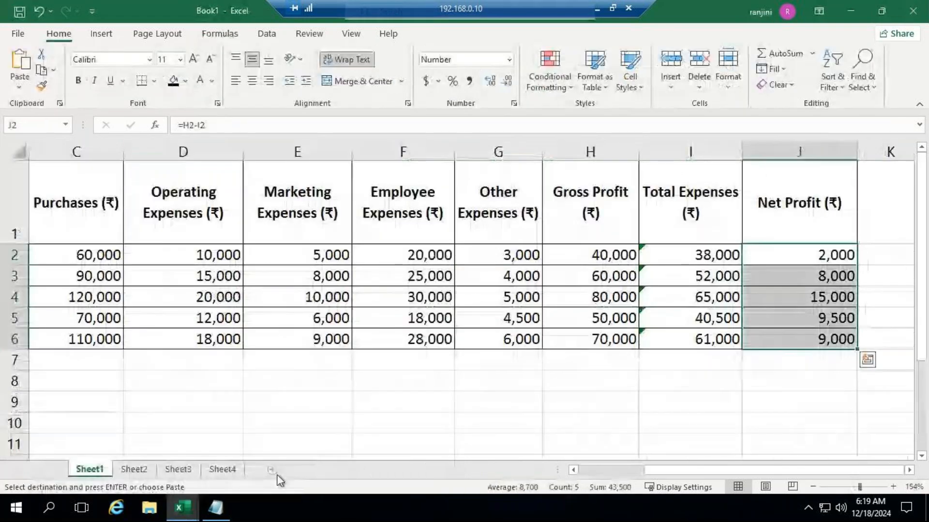
pyautogui.click(272, 471)
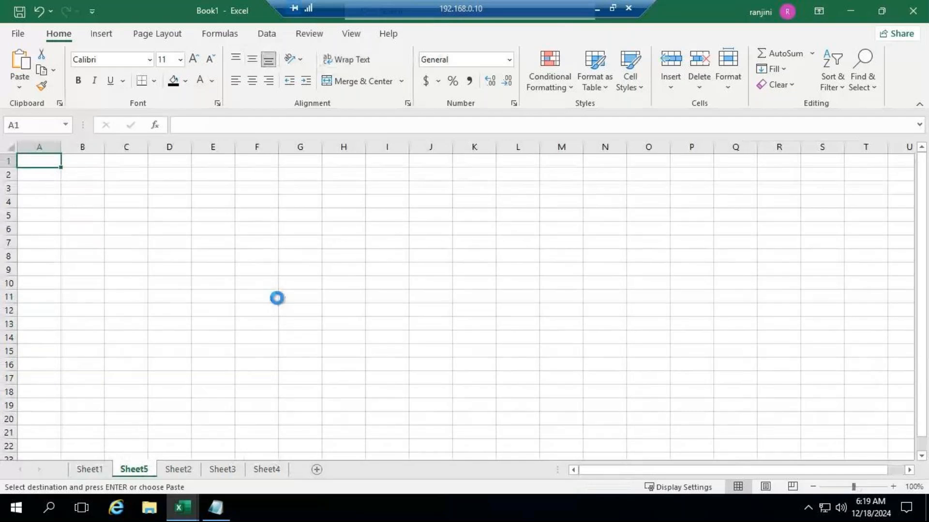
pyautogui.hotkey('ctrl', 'v')
pyautogui.click(141, 342)
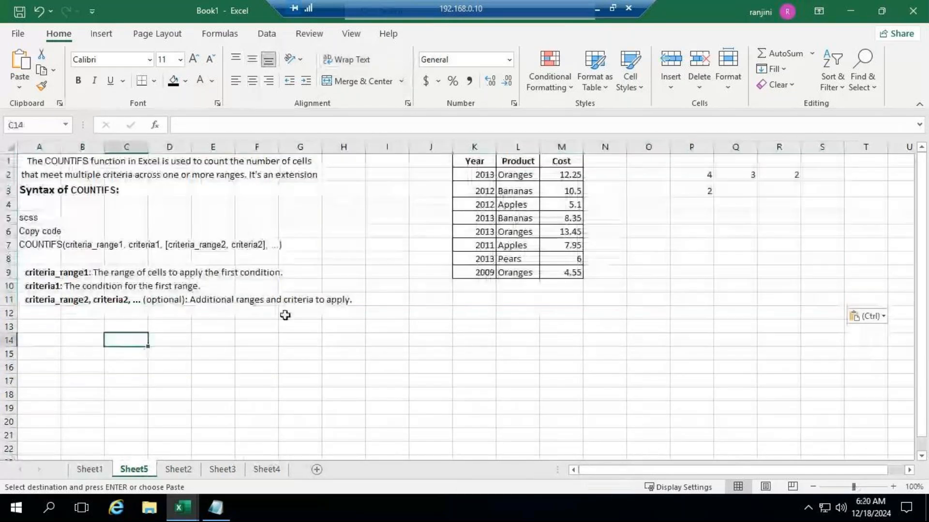
# - Increase the height of row 2 so the whole COUNTIFS description in the merged cell can be read
pyautogui.click(14, 181)
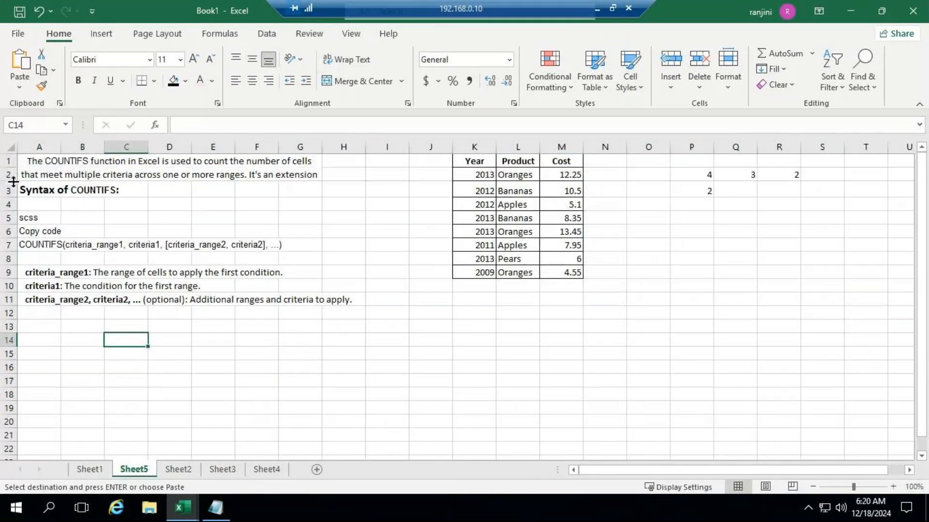
pyautogui.moveTo(13, 181); pyautogui.dragTo(17, 232)
pyautogui.click(606, 324)
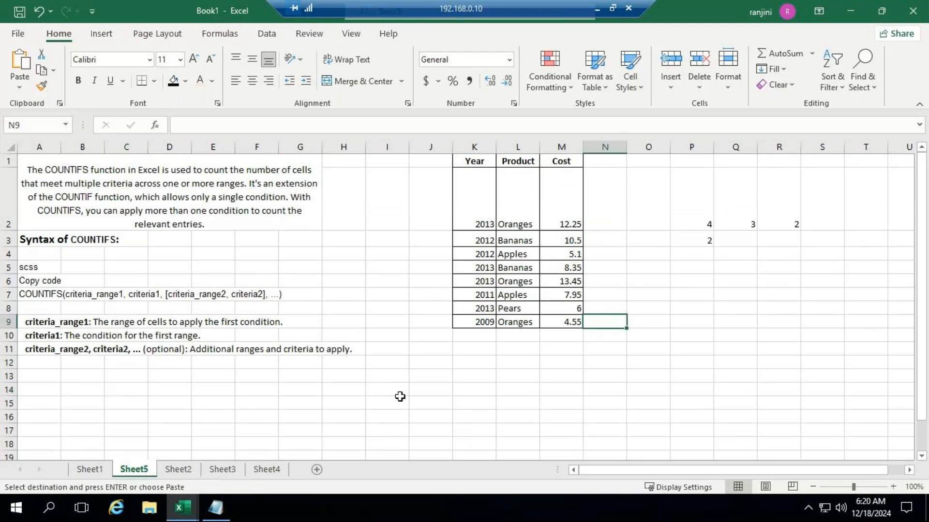
# - Clear the stray "scss" and "Copy code" texts from cells A5:A6 under the syntax heading
pyautogui.click(71, 184)
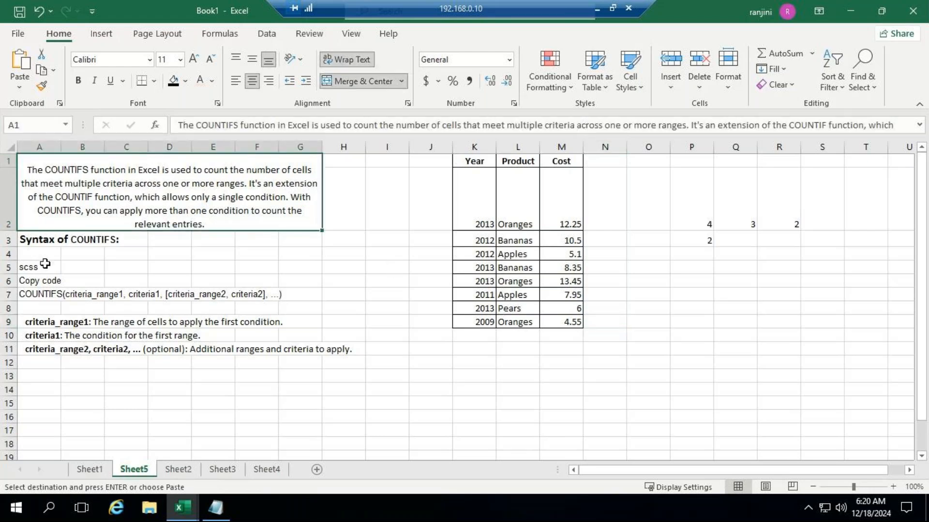
pyautogui.moveTo(46, 266); pyautogui.dragTo(44, 279)
pyautogui.press('Delete')
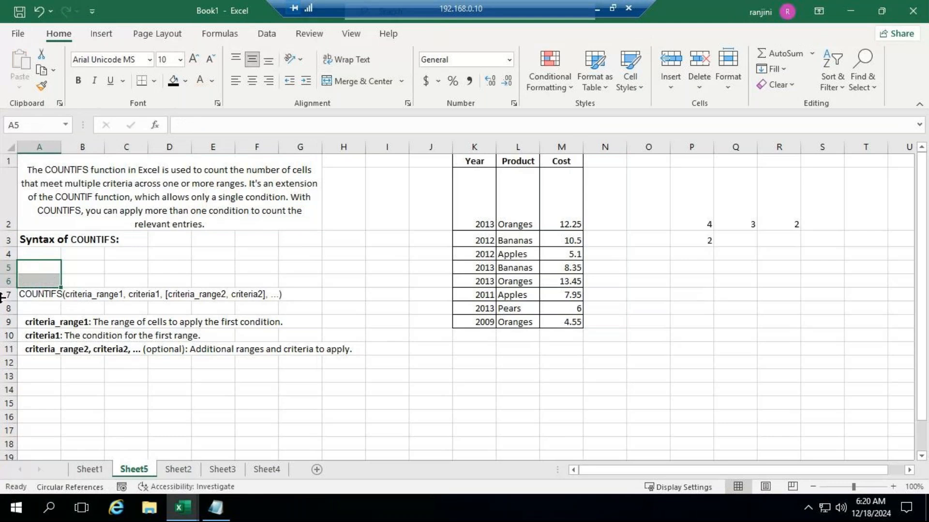
pyautogui.click(172, 270)
# - Copy the COUNTIFS description and syntax in A1:G11, switch to Notepad and replace the IFS text there with it
pyautogui.moveTo(100, 167); pyautogui.dragTo(97, 343)
pyautogui.hotkey('ctrl', 'c')
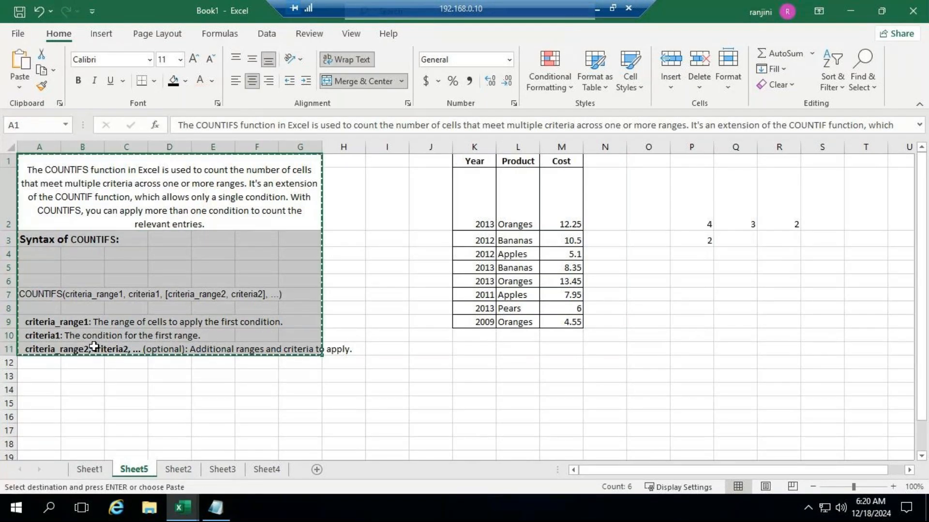
pyautogui.hotkey('alt', 'Tab')
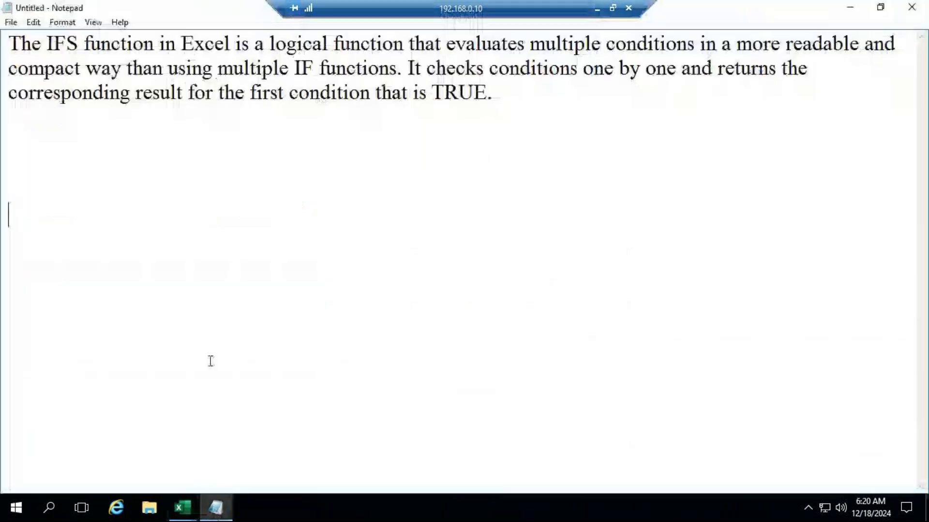
pyautogui.hotkey('ctrl', 'a')
pyautogui.hotkey('ctrl', 'v')
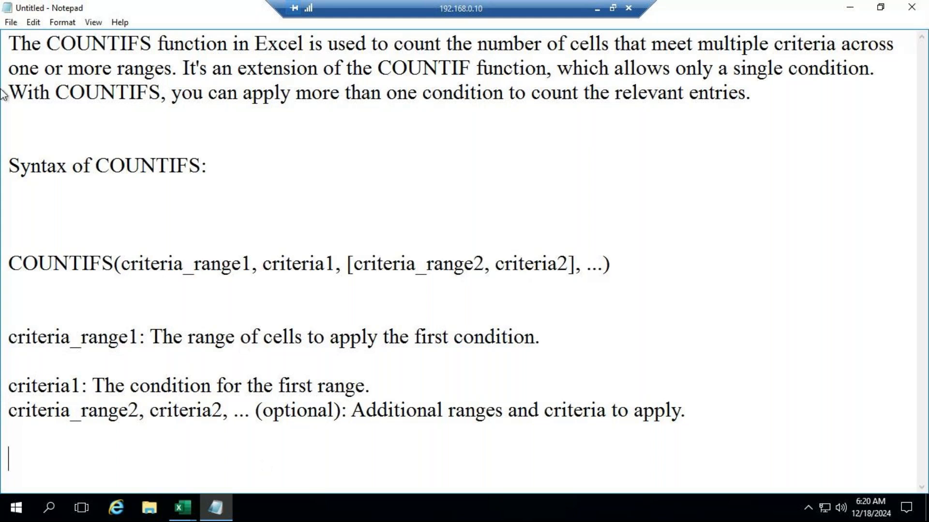
# - Return to Book1, copy the Year, Product and Cost table in K1:M9 to a new sheet and enlarge the view
pyautogui.click(182, 507)
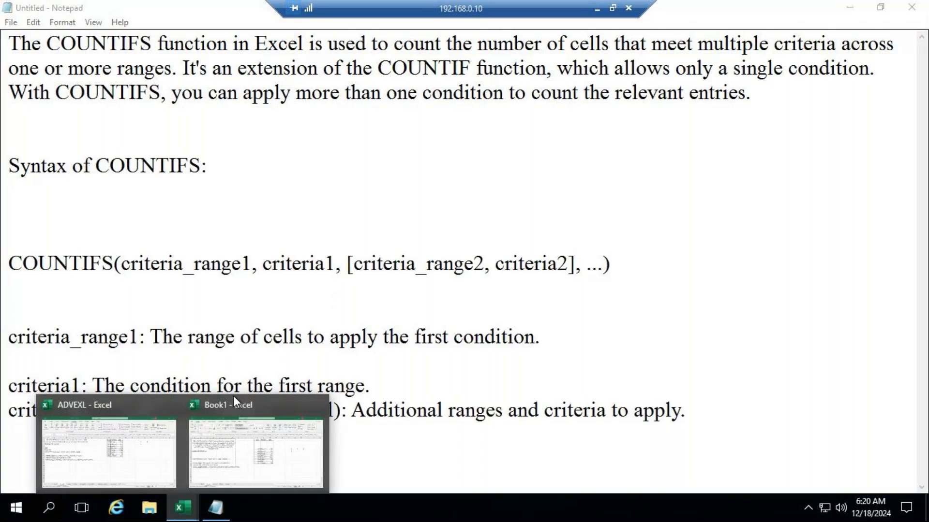
pyautogui.click(199, 407)
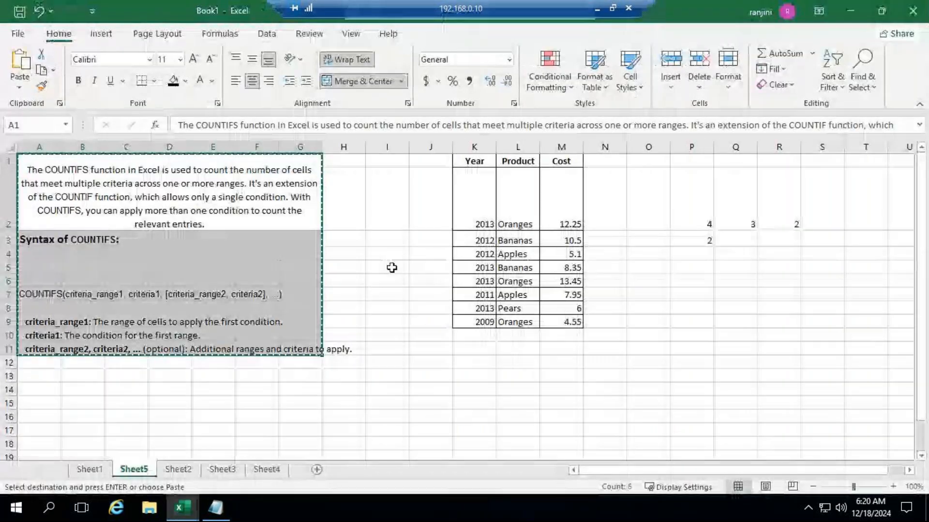
pyautogui.click(419, 266)
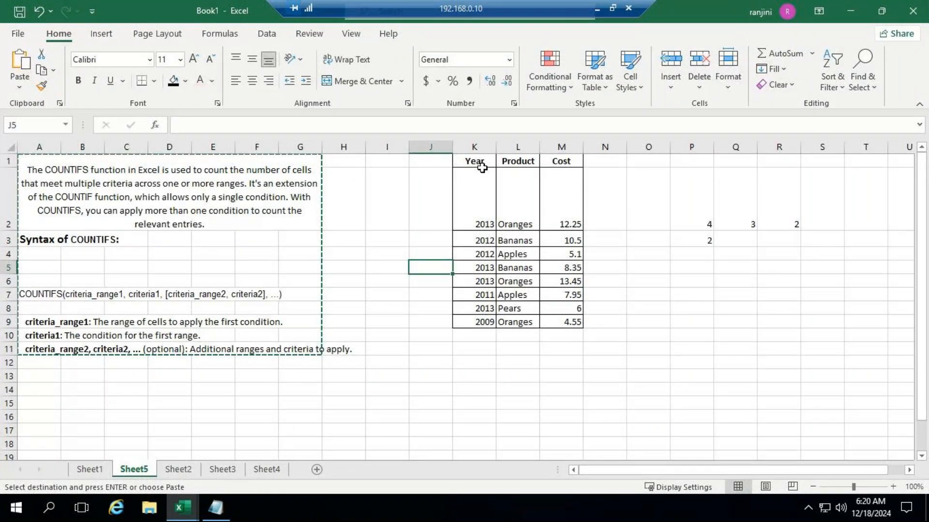
pyautogui.moveTo(482, 167); pyautogui.dragTo(577, 323)
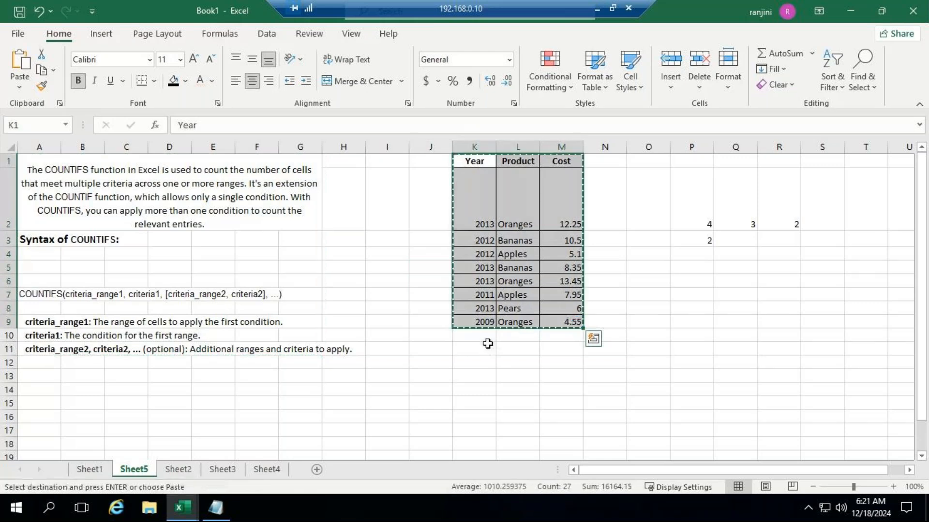
pyautogui.click(317, 469)
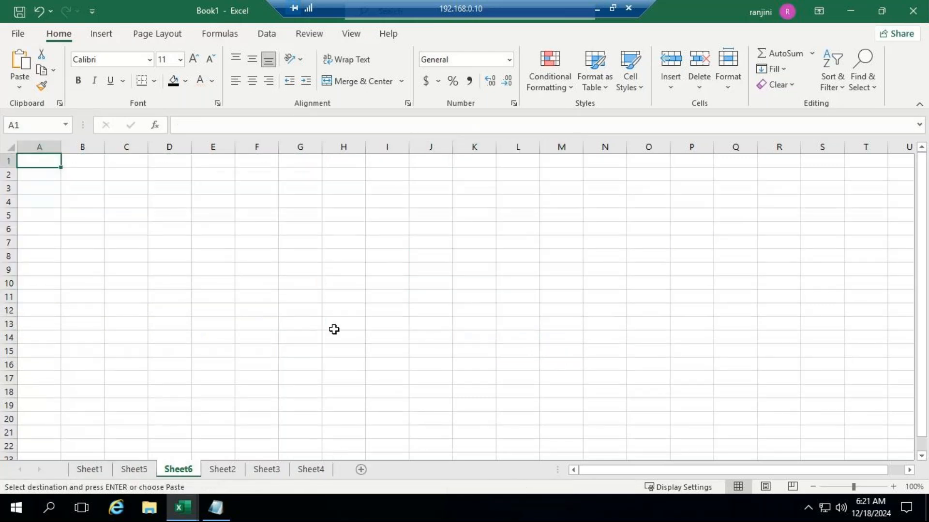
pyautogui.hotkey('ctrl', 'v')
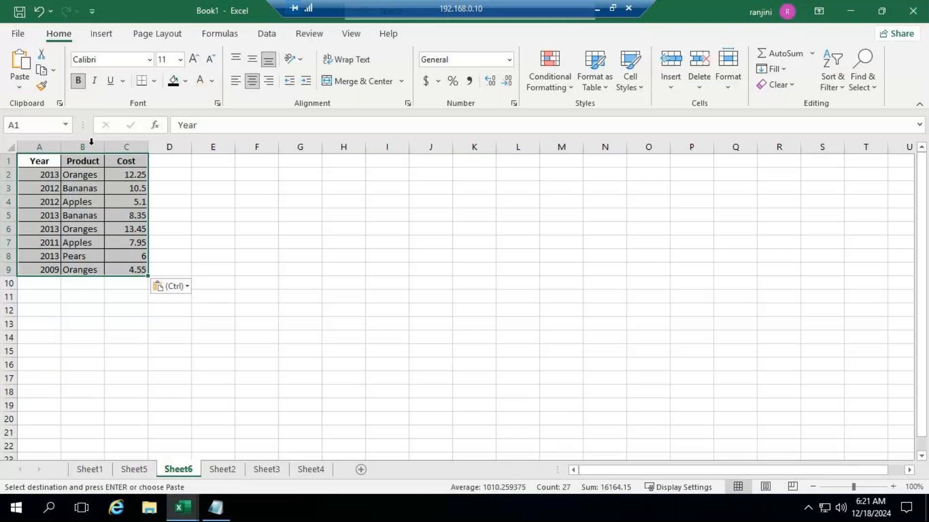
pyautogui.moveTo(853, 487); pyautogui.dragTo(866, 488)
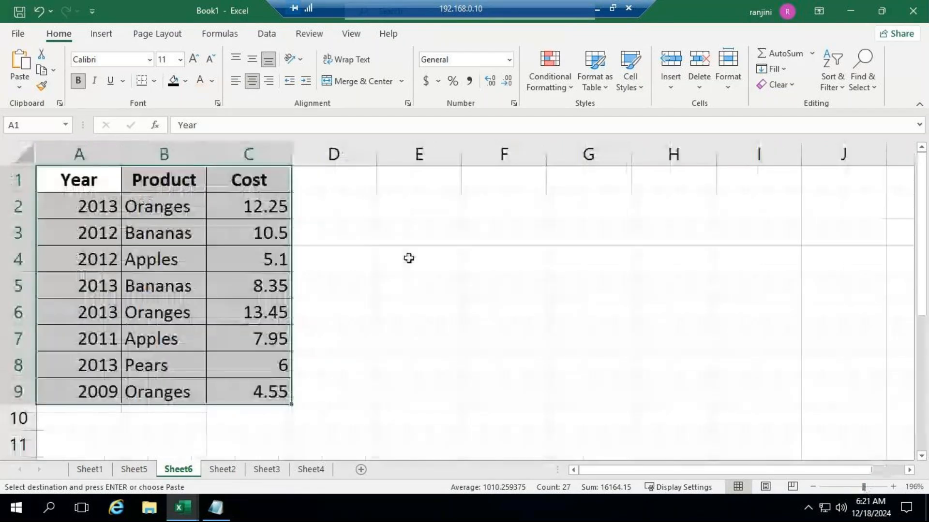
# - Enter the formula =COUNTIFS(C1:C9,"2013") in cell E2
pyautogui.click(388, 208)
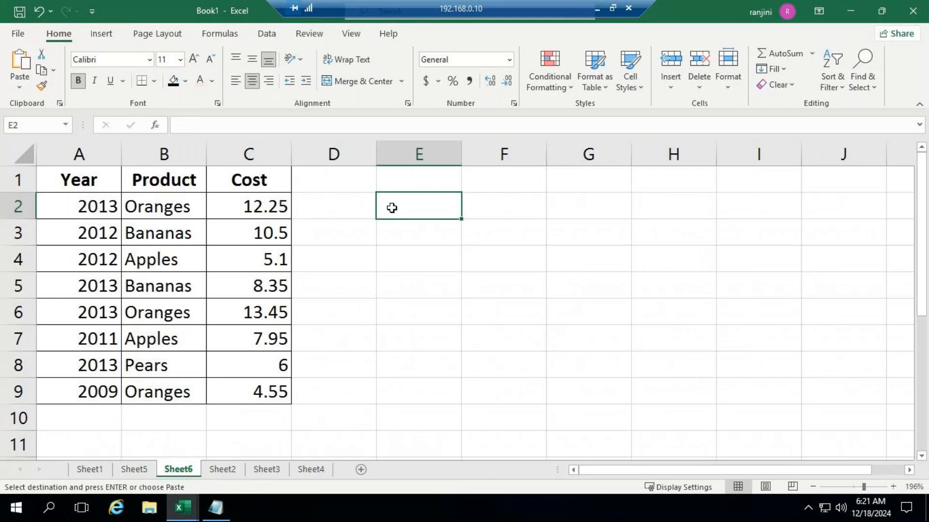
pyautogui.write('=cou')
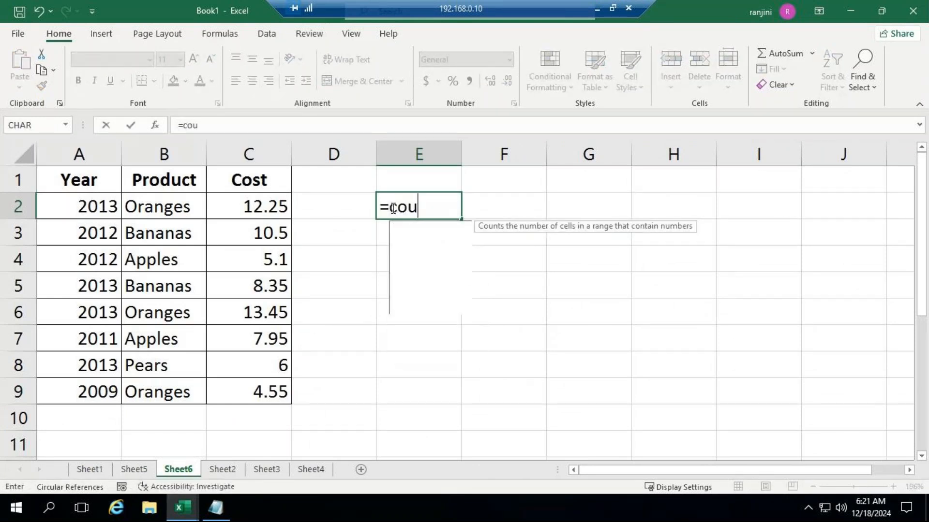
pyautogui.write('ntifs(')
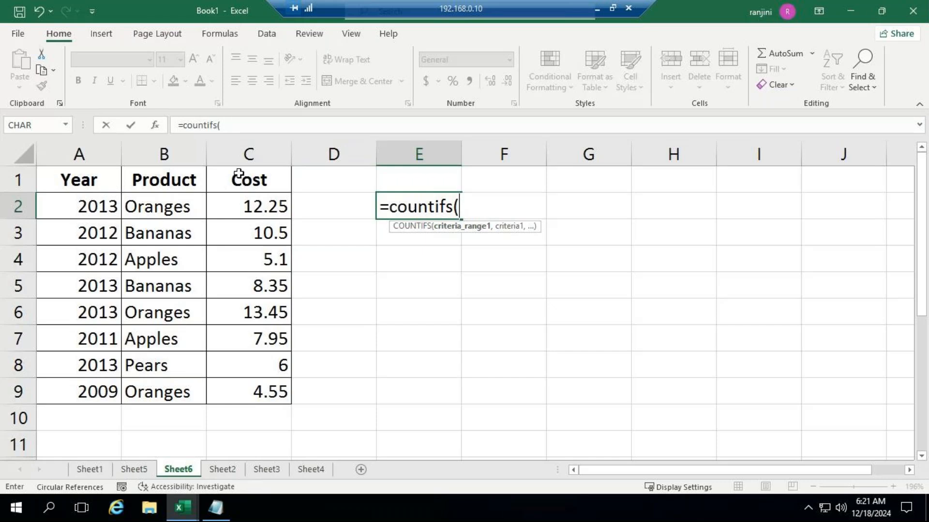
pyautogui.moveTo(242, 184); pyautogui.dragTo(243, 387)
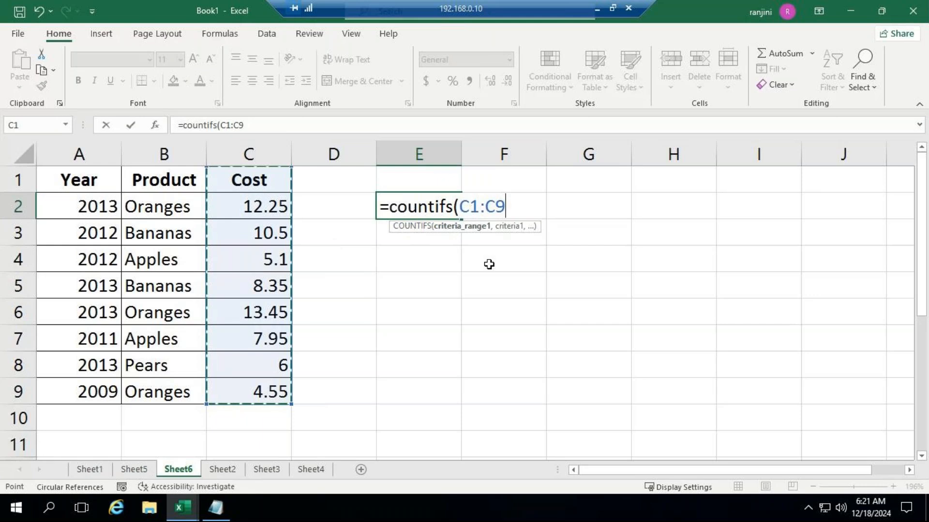
pyautogui.write(',')
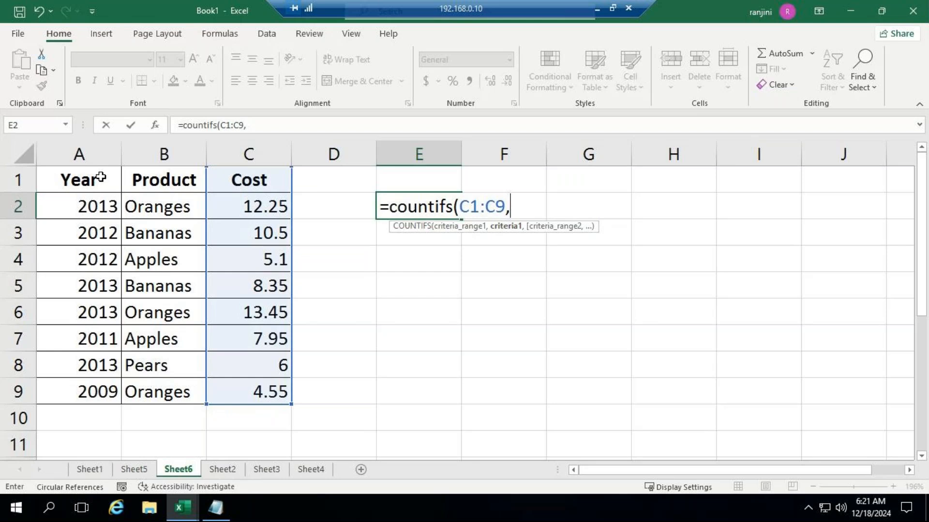
pyautogui.write('"2013')
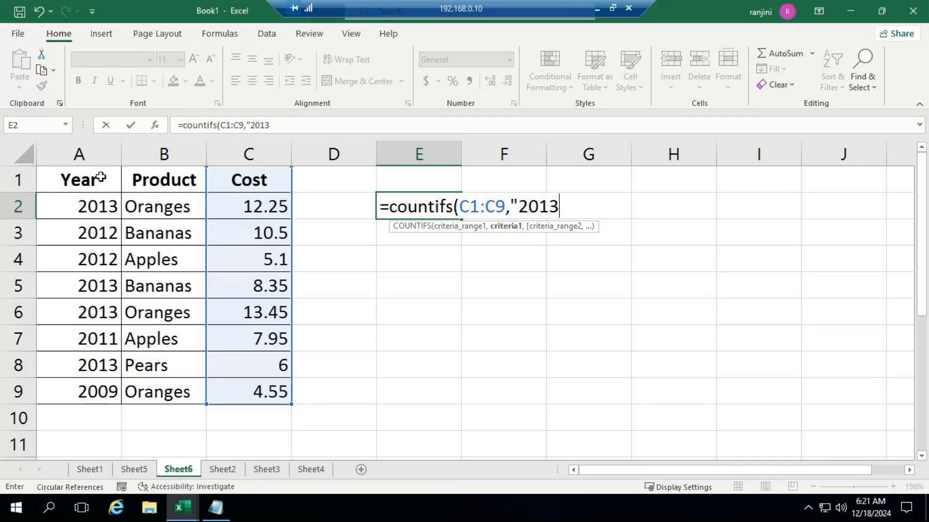
pyautogui.write('")')
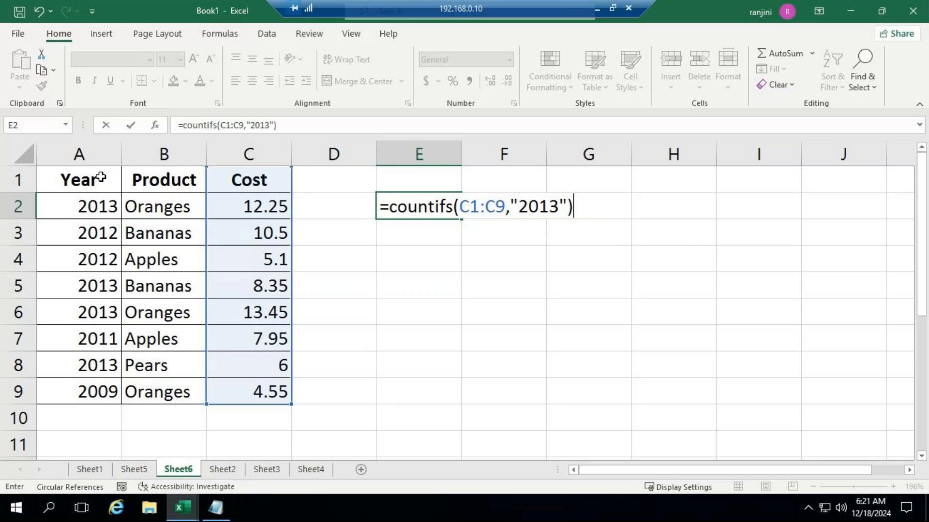
pyautogui.hotkey('ctrl', 'Return')
pyautogui.press('Return')
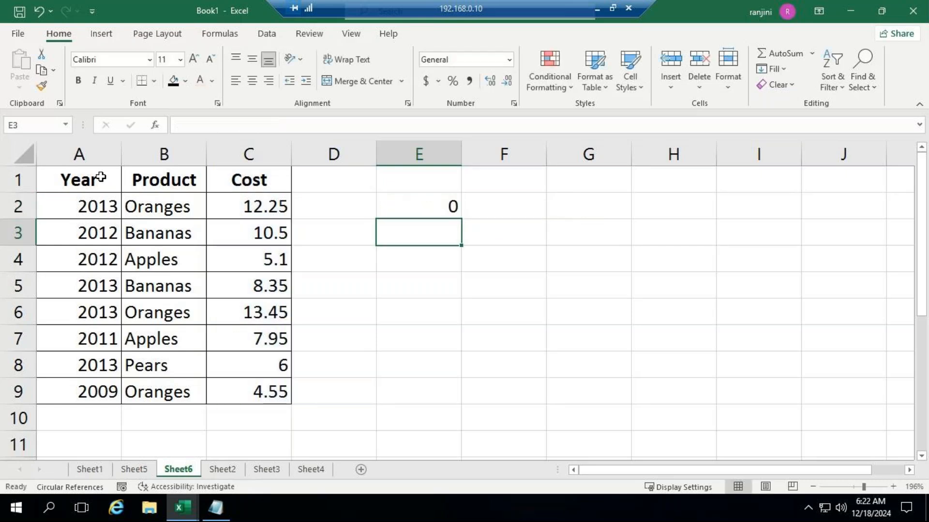
# - Remove the "2013" criterion from the COUNTIFS formula in E2
pyautogui.click(403, 208)
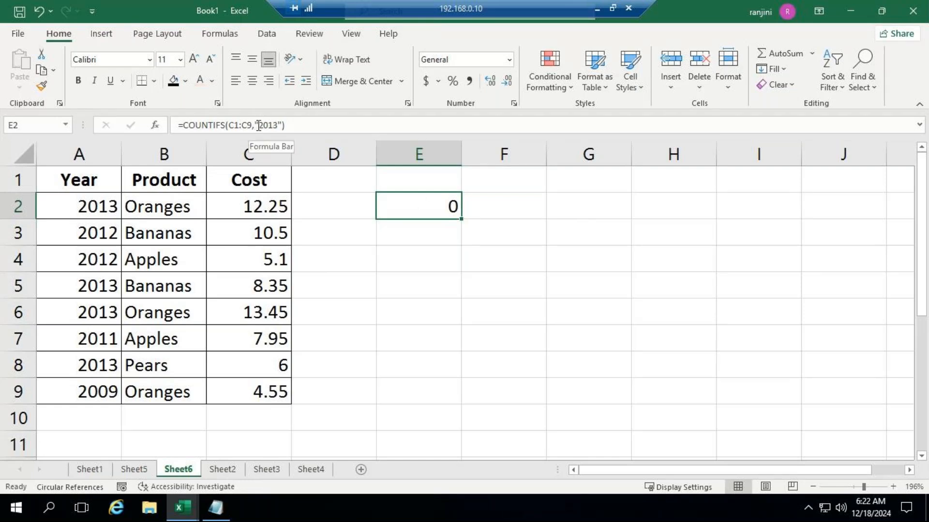
pyautogui.moveTo(262, 127); pyautogui.dragTo(285, 122)
pyautogui.press('BackSpace')
pyautogui.press('BackSpace')
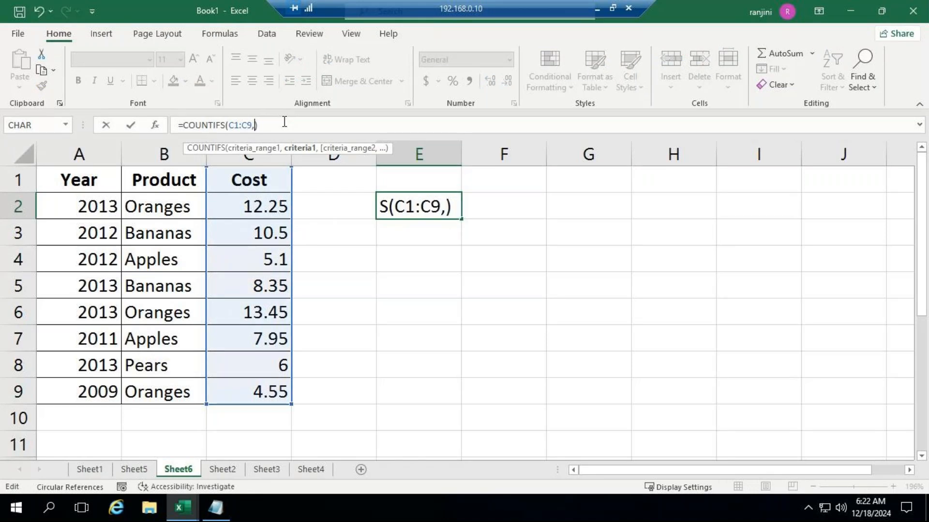
# - Remove the C1:C9 range and opening parenthesis from the COUNTIFS formula in E2
pyautogui.click(240, 120)
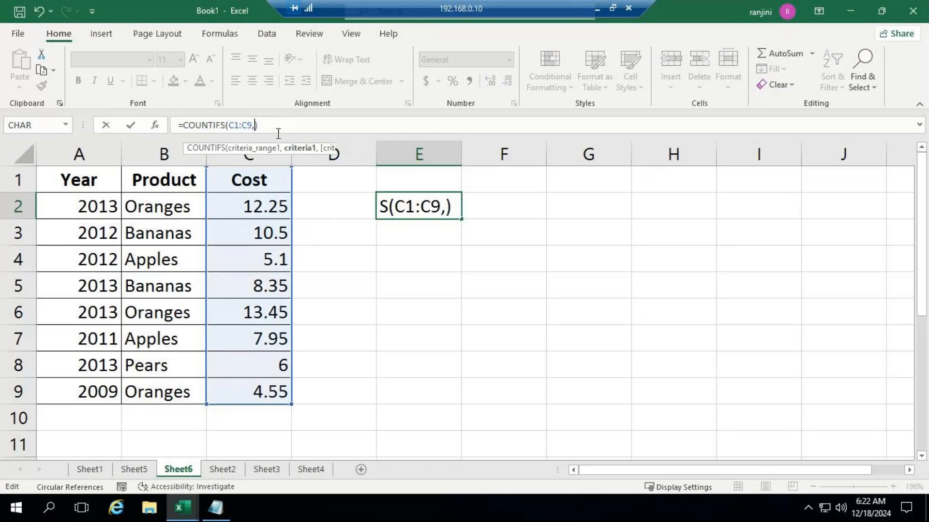
pyautogui.press('BackSpace')
pyautogui.press('BackSpace')
pyautogui.press('BackSpace')
pyautogui.press('BackSpace')
pyautogui.press('BackSpace')
pyautogui.press('BackSpace')
pyautogui.press('BackSpace')
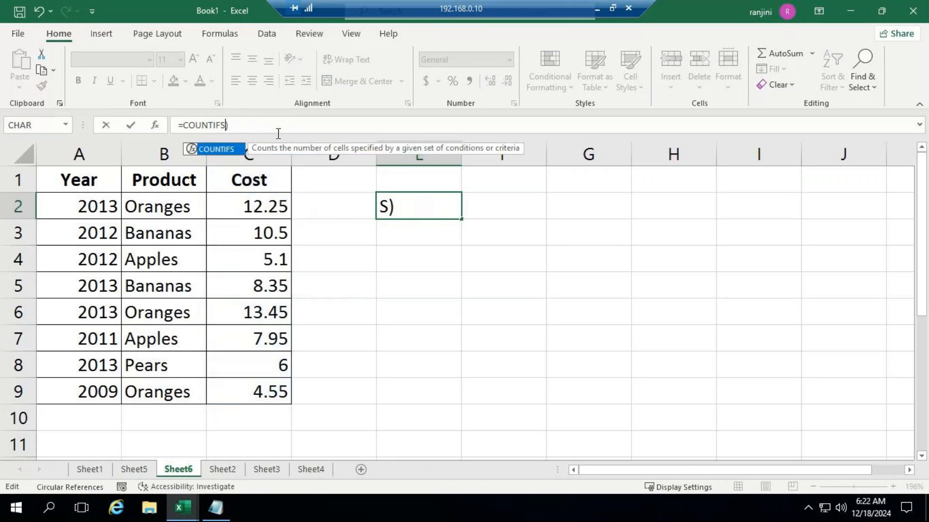
# - Complete the formula in E2 as =COUNTIFS(A2:A9,"2013"), accepting the proposed correction of the missing quotation mark
pyautogui.write('(')
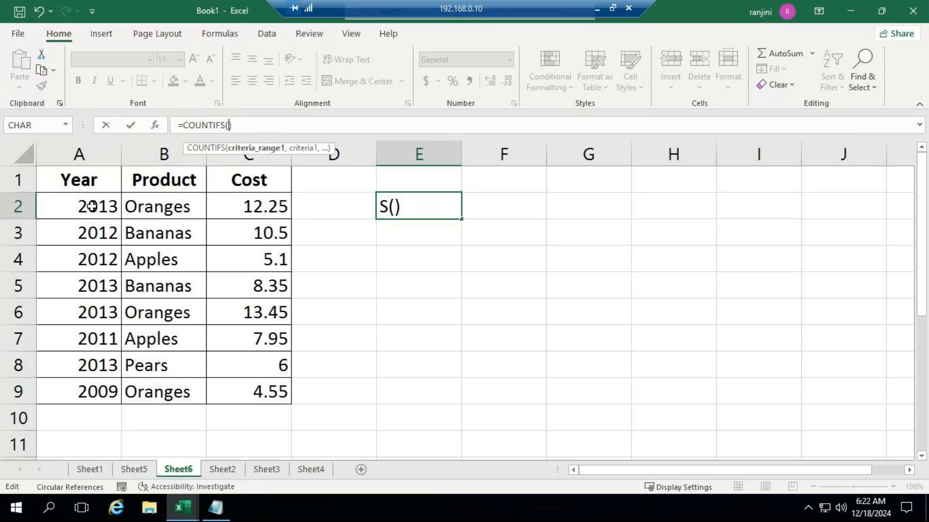
pyautogui.moveTo(92, 200); pyautogui.dragTo(101, 388)
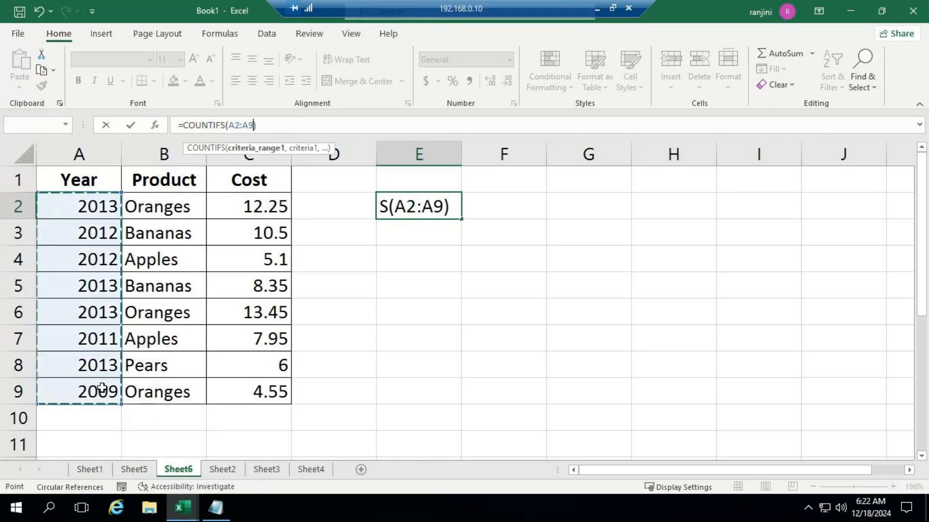
pyautogui.write(',')
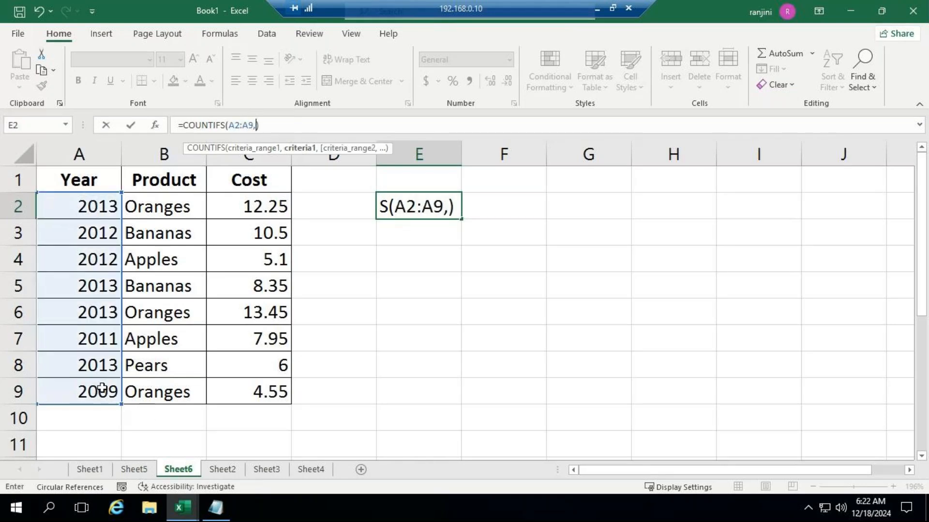
pyautogui.write('"20')
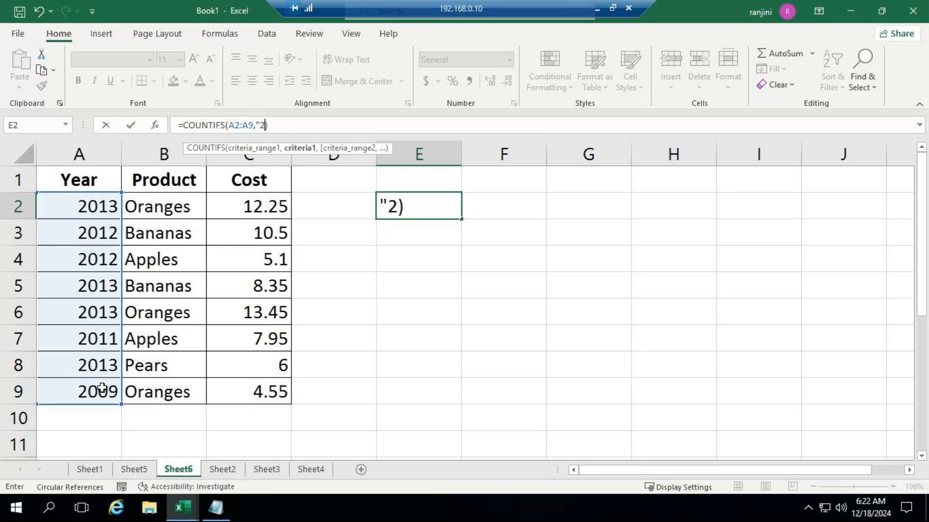
pyautogui.write('2')
pyautogui.press('BackSpace')
pyautogui.write('13)')
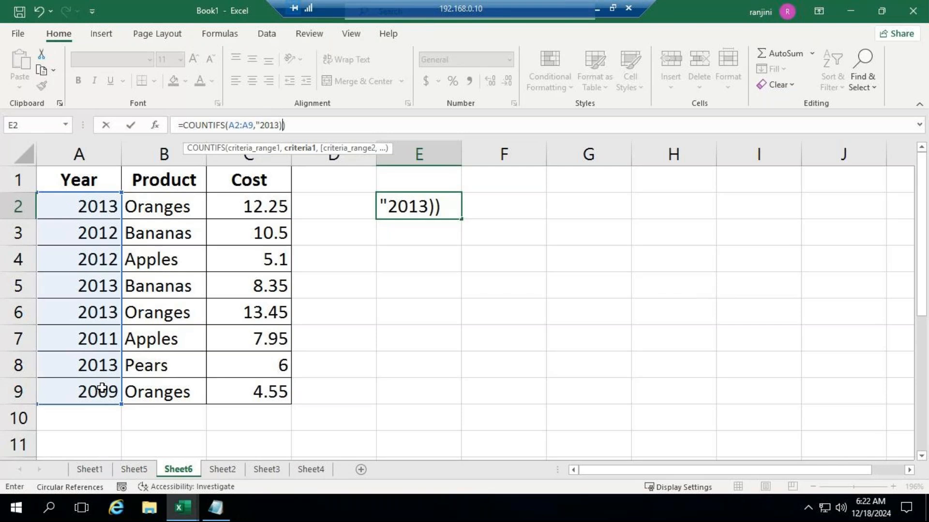
pyautogui.press('BackSpace')
pyautogui.press('Return')
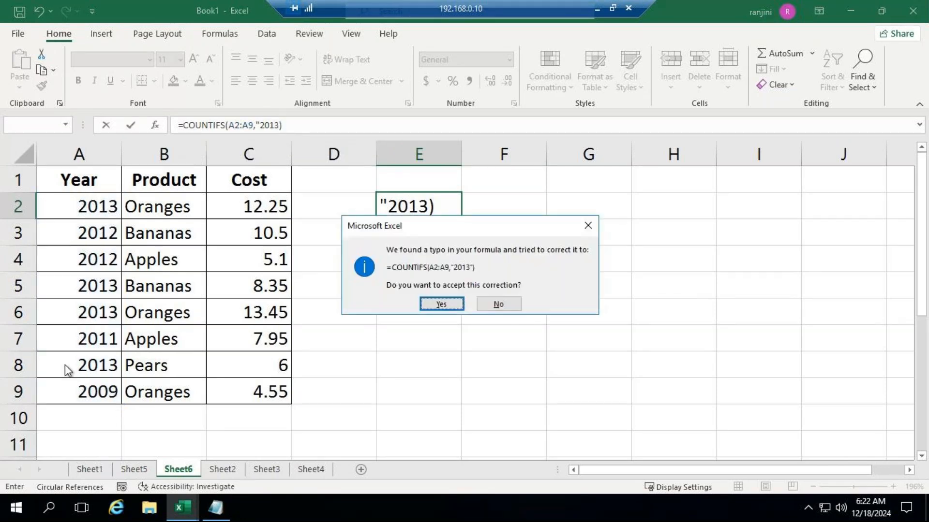
pyautogui.click(438, 303)
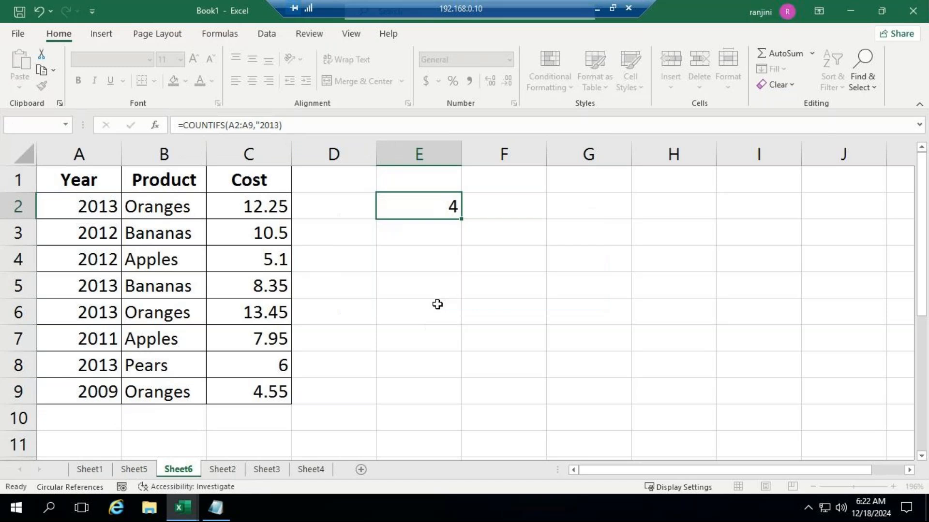
# - Review the formula in E2 and check it against the 2013 entries in the Year column
pyautogui.click(447, 202)
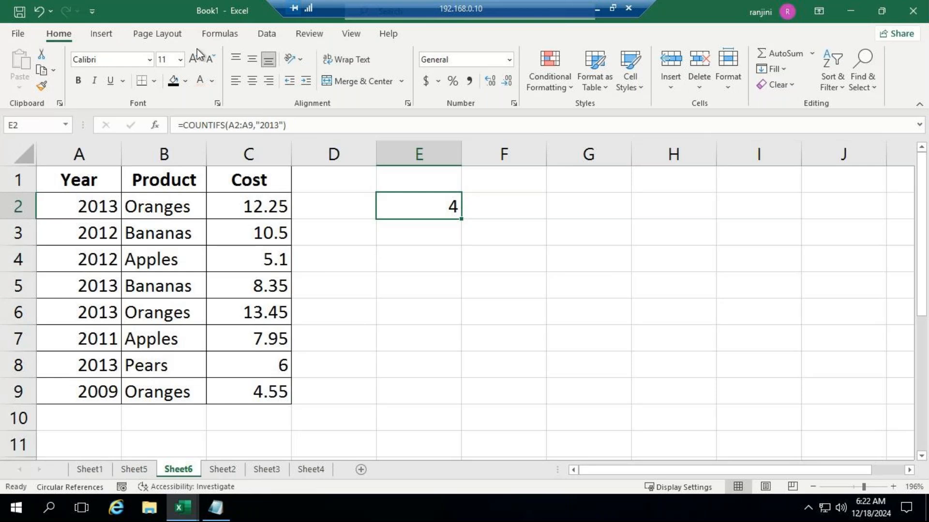
pyautogui.click(90, 206)
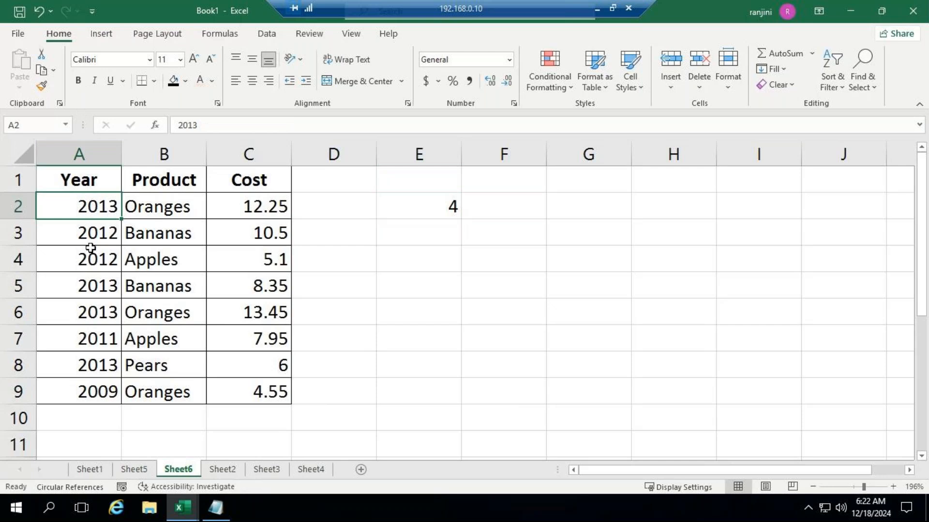
pyautogui.click(92, 283)
pyautogui.click(90, 312)
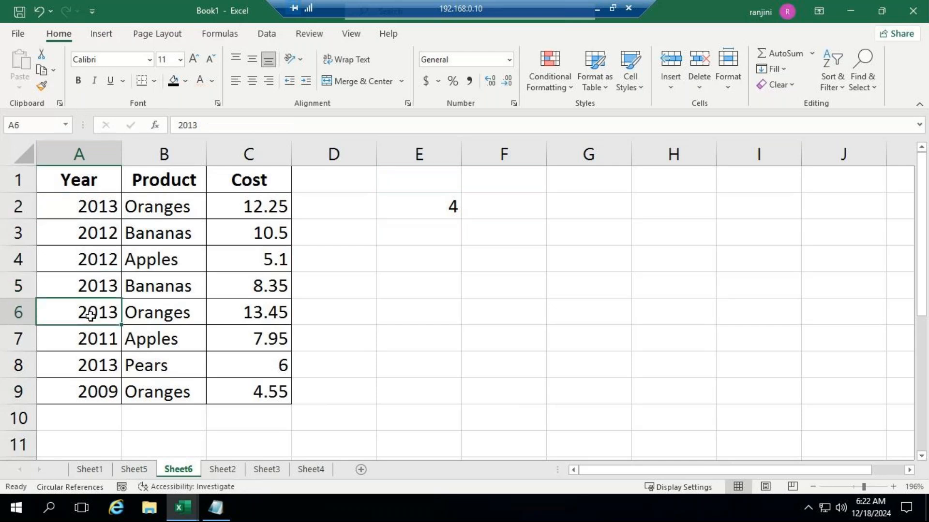
pyautogui.click(106, 365)
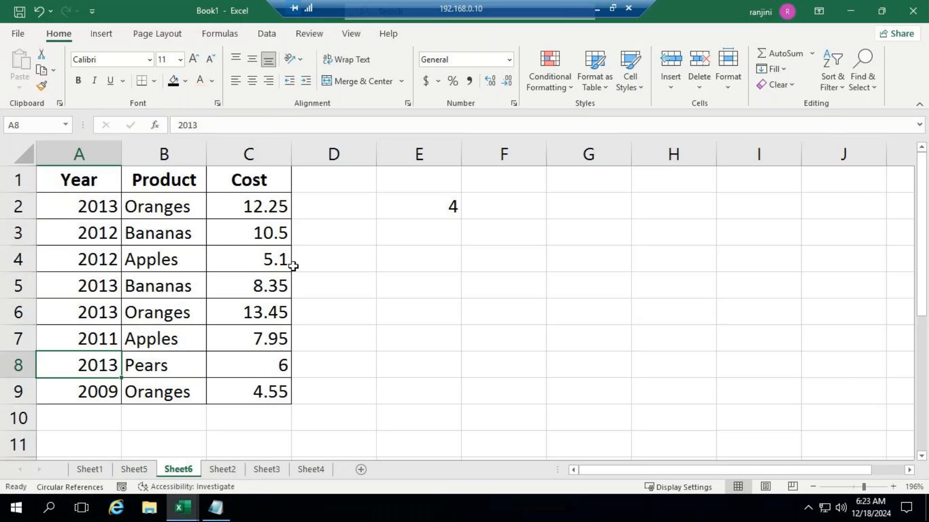
# - Start a COUNTIFS formula in E3 with range B2:B9 and the criterion "Oranges"
pyautogui.click(455, 226)
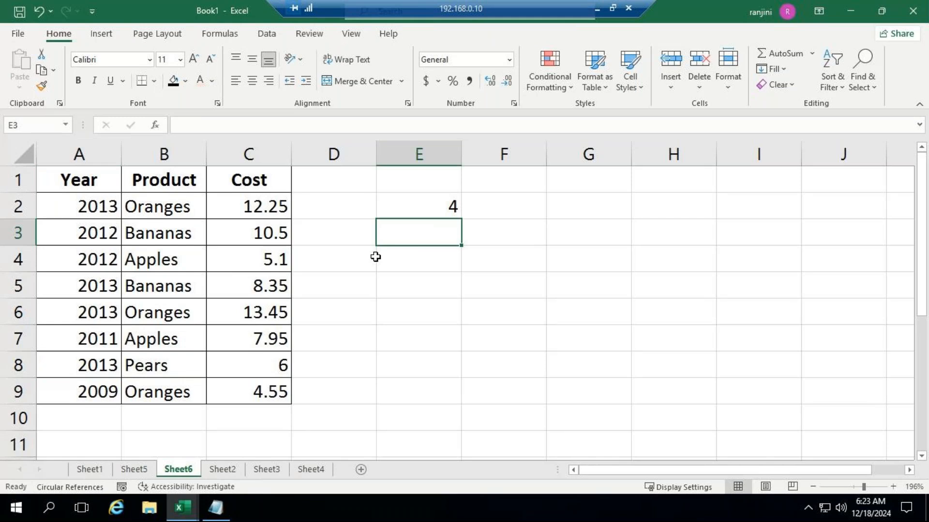
pyautogui.write('=co')
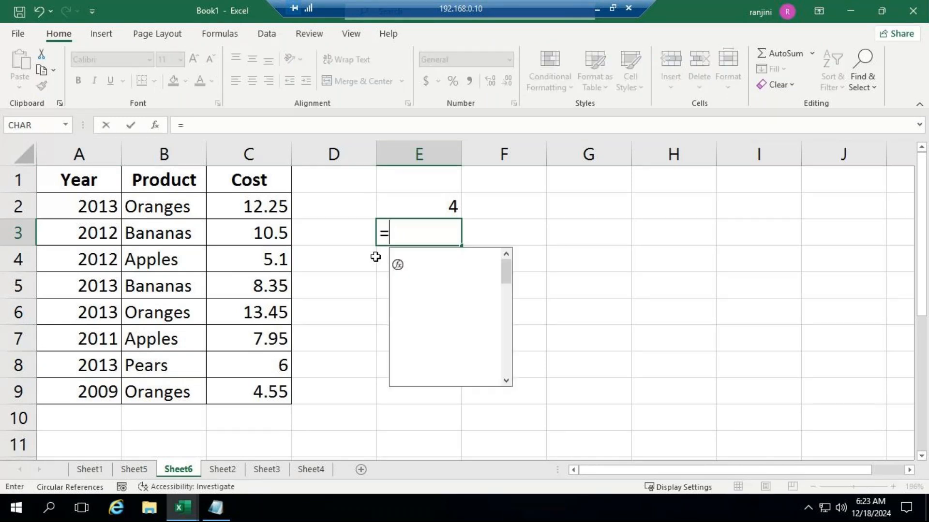
pyautogui.write('ntifs')
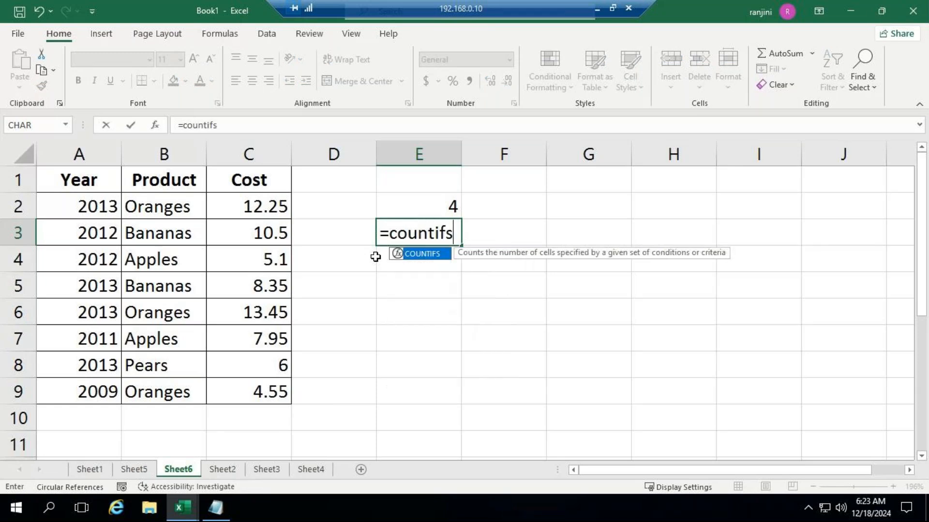
pyautogui.write('(')
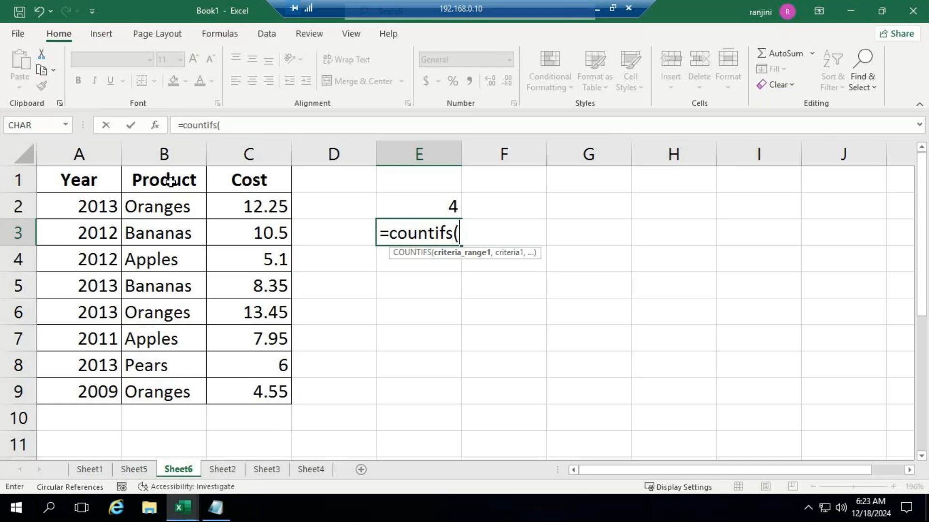
pyautogui.moveTo(167, 202); pyautogui.dragTo(181, 381)
pyautogui.write(',')
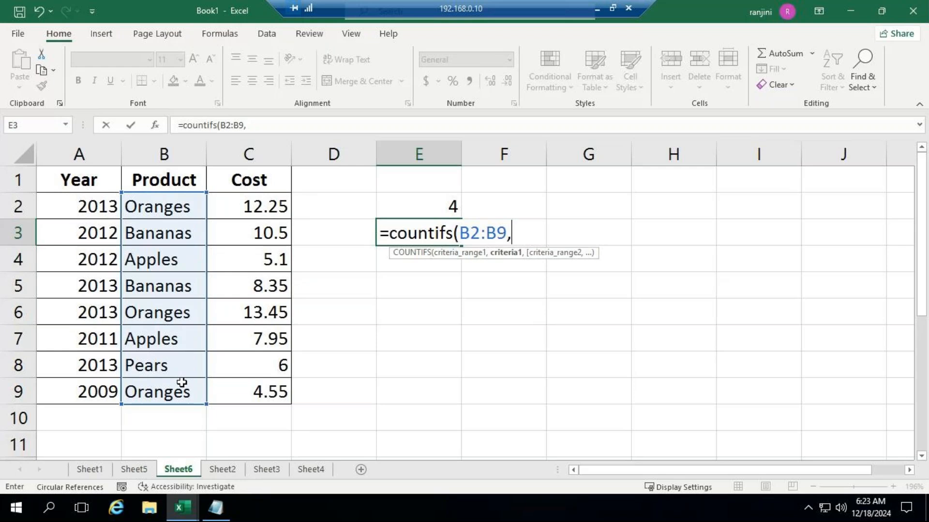
pyautogui.write('"Orages')
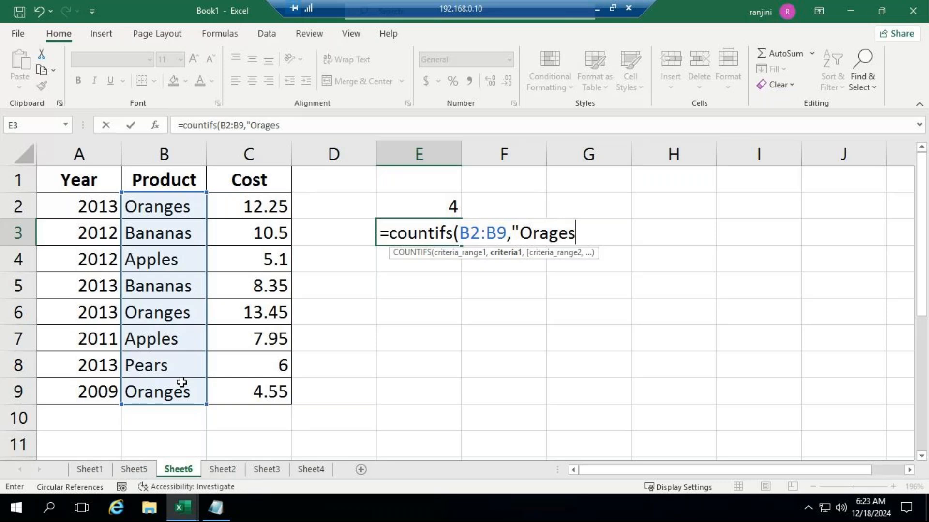
pyautogui.press('BackSpace')
pyautogui.press('BackSpace')
pyautogui.press('BackSpace')
pyautogui.press('BackSpace')
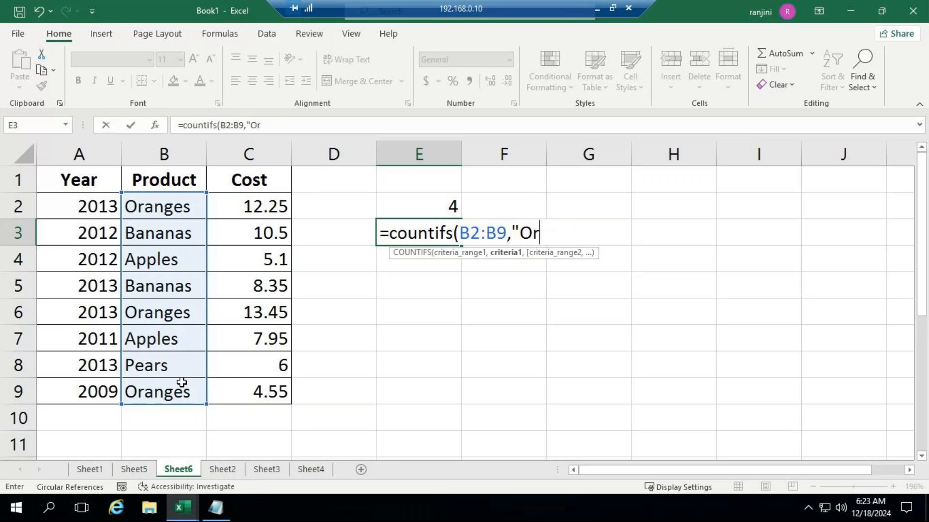
pyautogui.write('anges",')
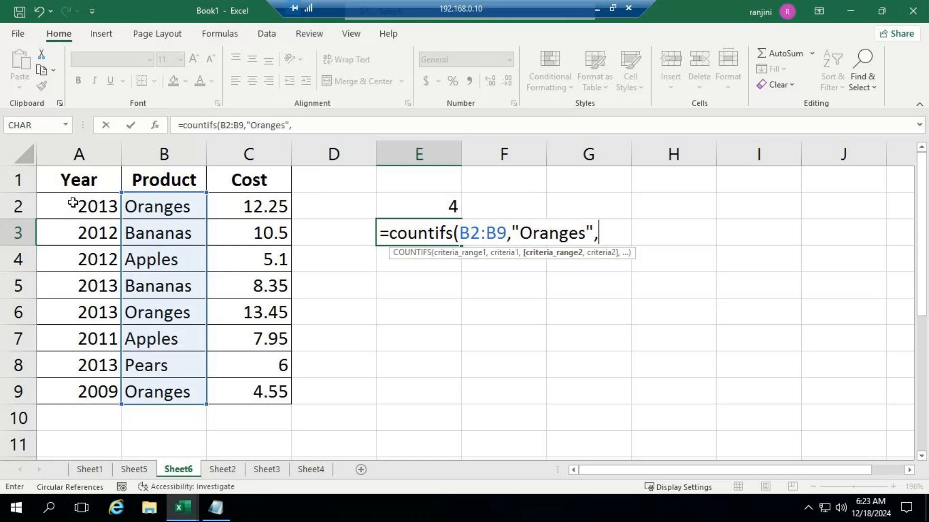
# - Add the second range A2:A9 with criterion "2013" to the COUNTIFS formula in E3 and enter it
pyautogui.moveTo(72, 202); pyautogui.dragTo(82, 383)
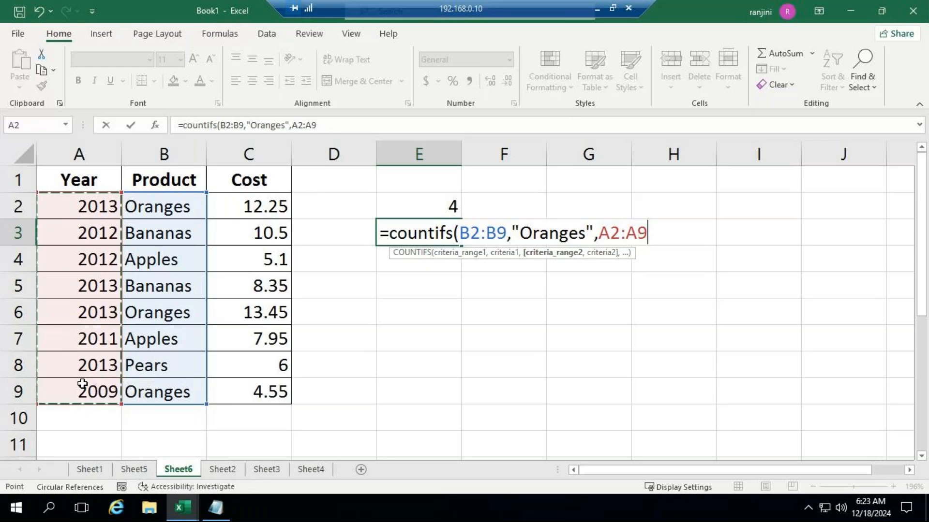
pyautogui.write(',')
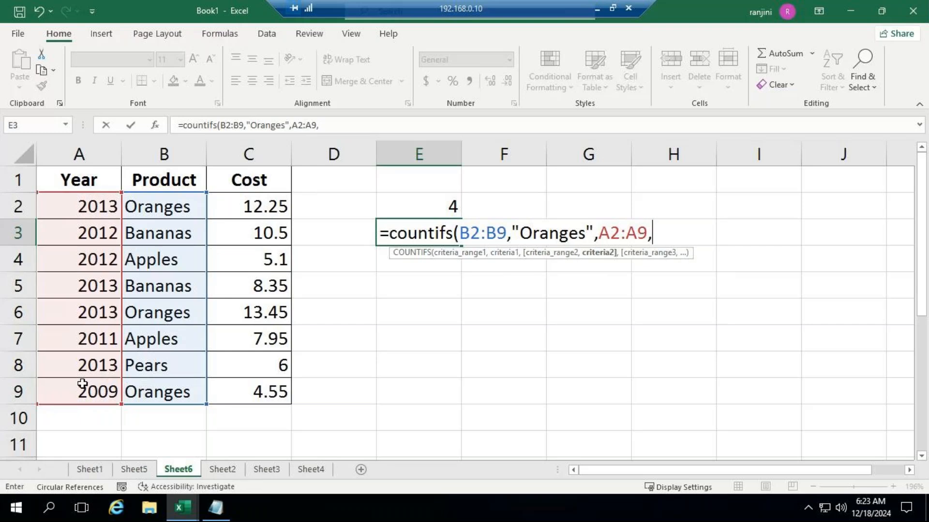
pyautogui.write('"2013')
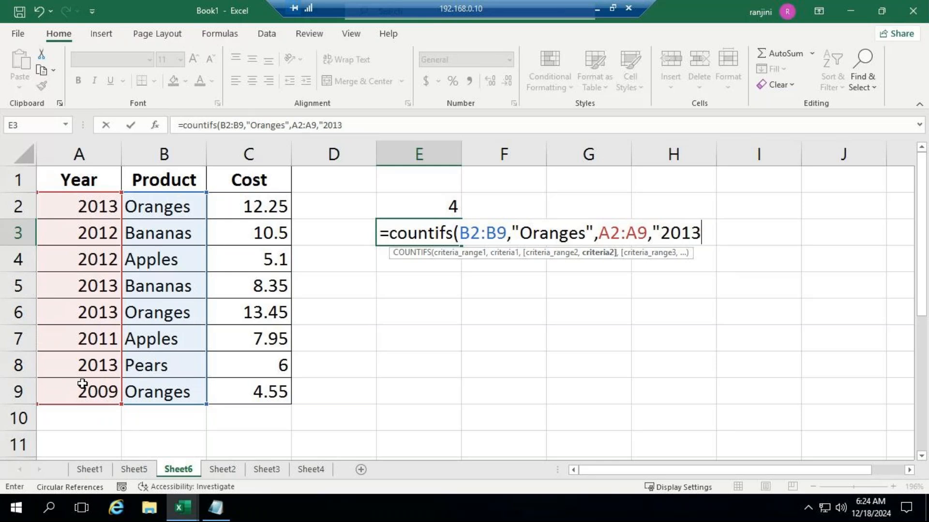
pyautogui.write('"')
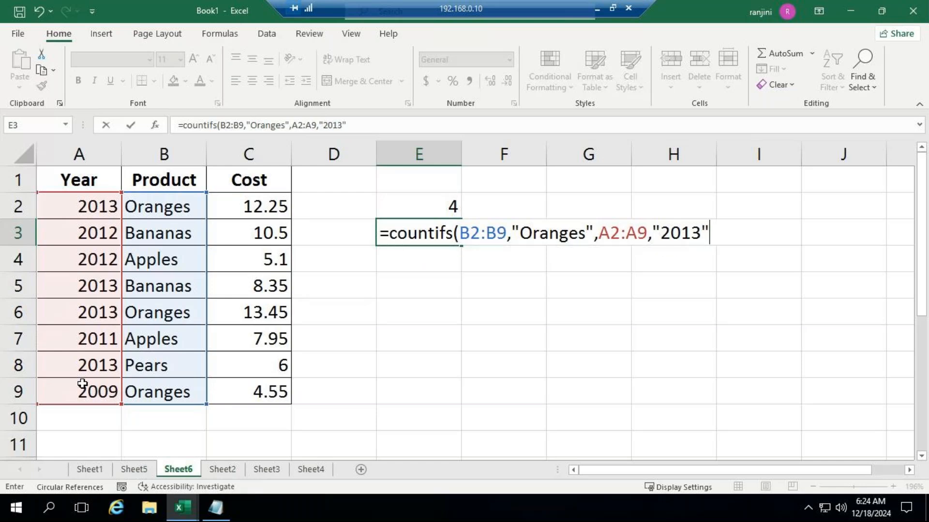
pyautogui.write(')')
pyautogui.press('Return')
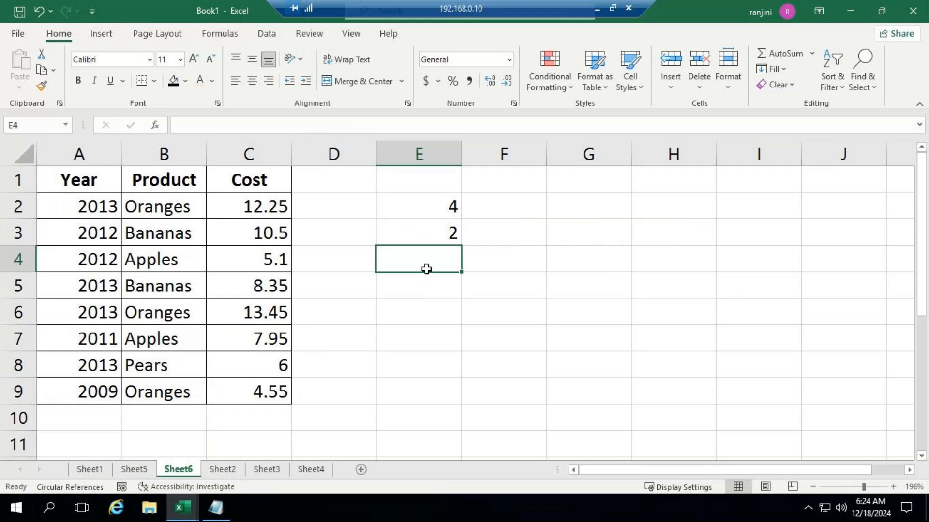
pyautogui.click(597, 8)
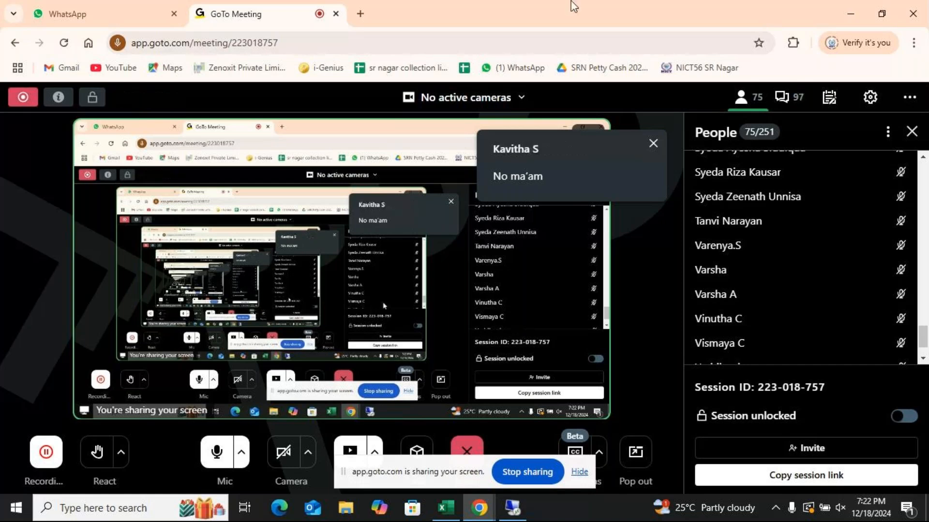
pyautogui.click(516, 507)
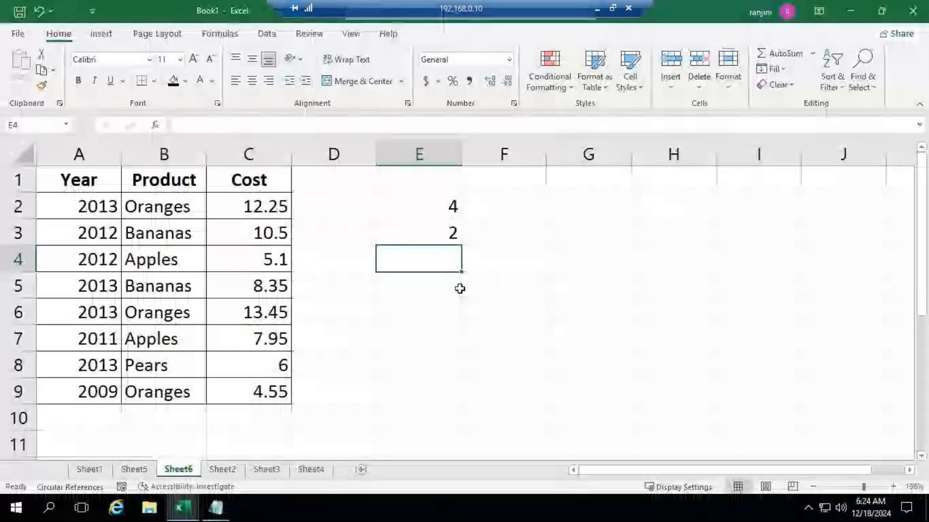
# - Start a COUNTIFS formula in E4 with range C2:C9 and the criterion ">10.5"
pyautogui.write('=')
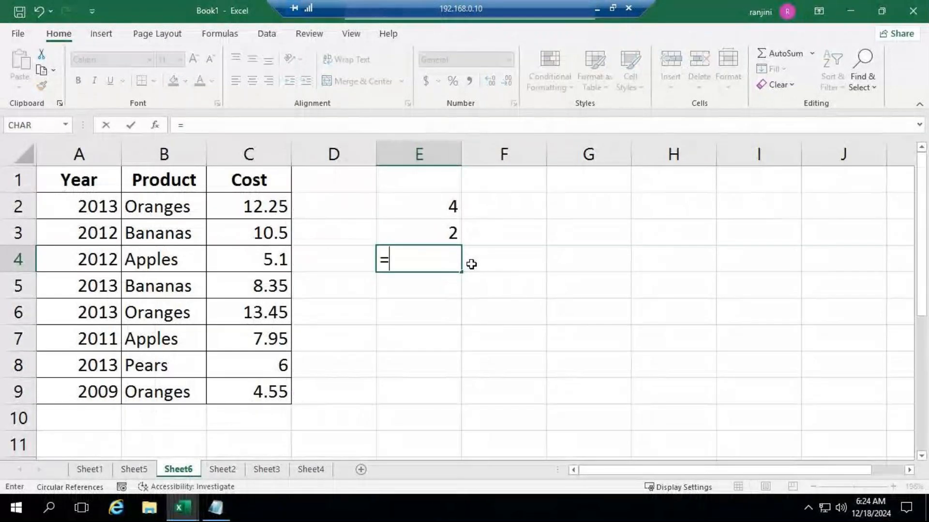
pyautogui.write('count')
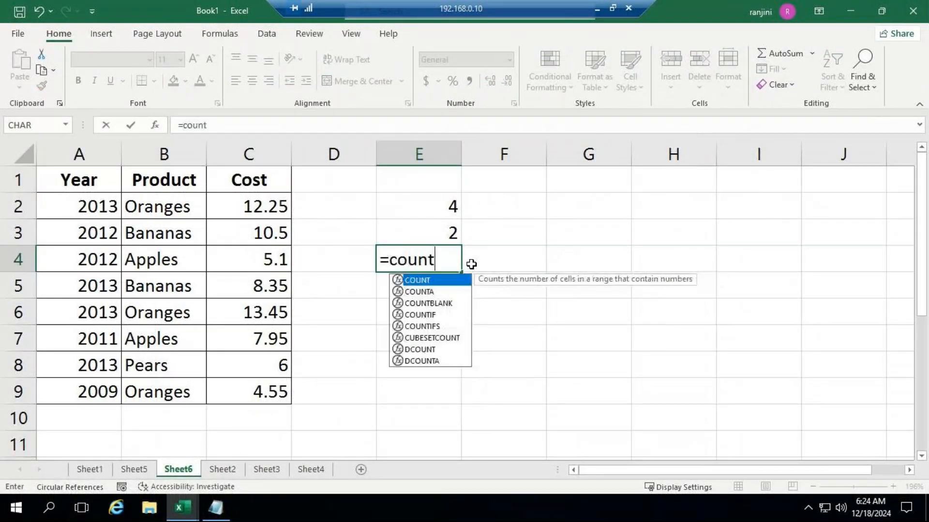
pyautogui.write('of')
pyautogui.press('BackSpace')
pyautogui.press('BackSpace')
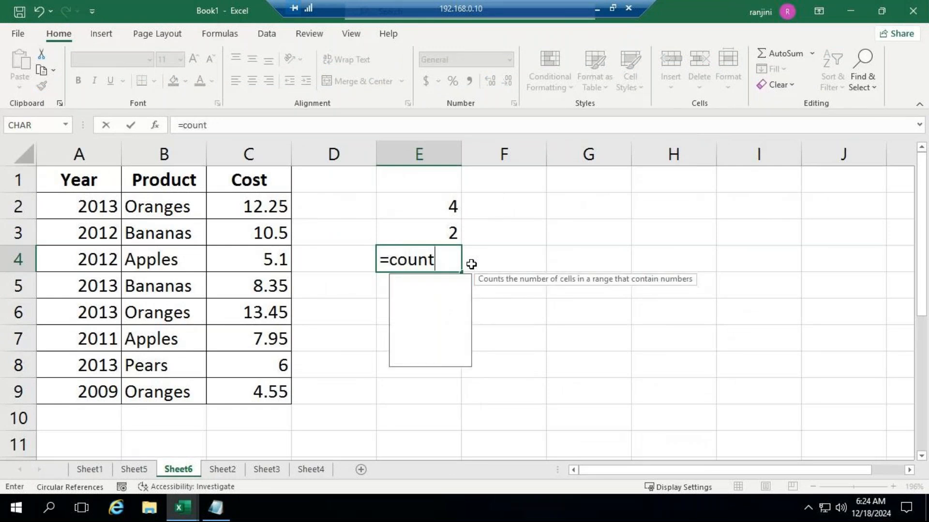
pyautogui.write('ifs')
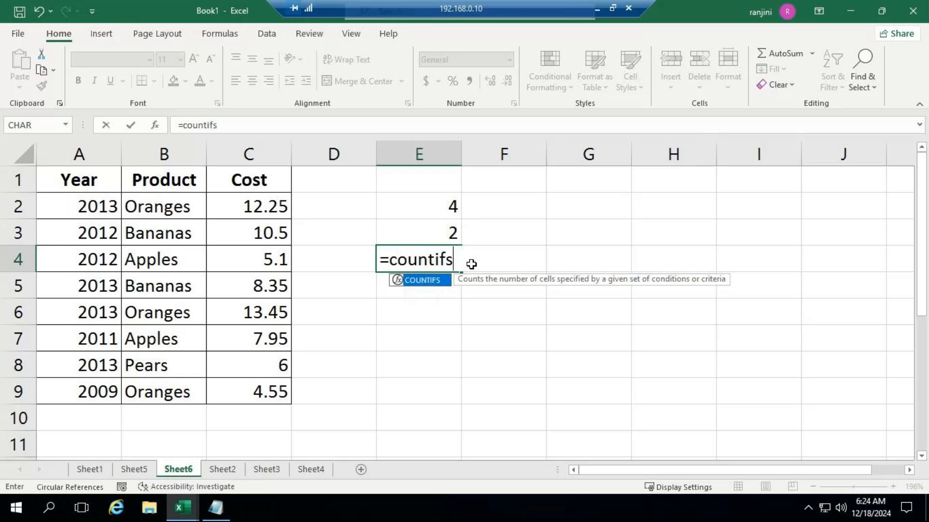
pyautogui.write('(')
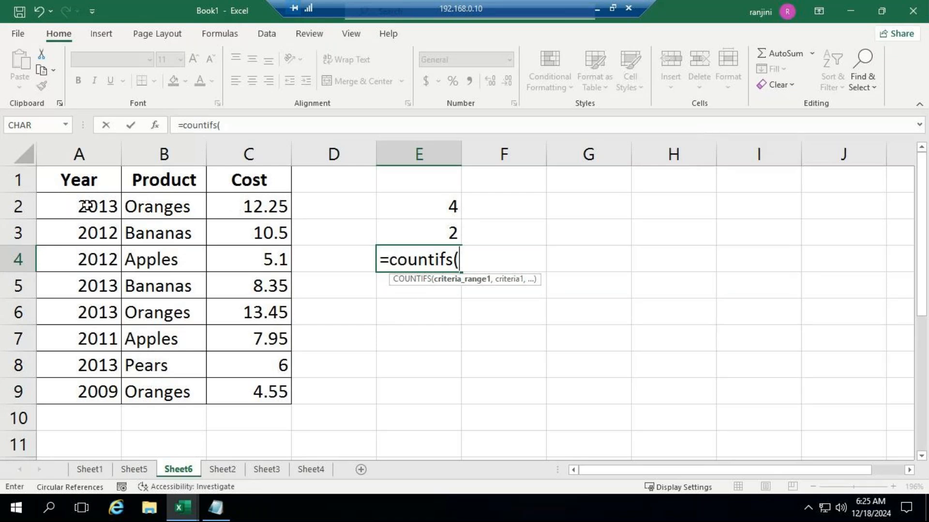
pyautogui.moveTo(240, 205); pyautogui.dragTo(262, 391)
pyautogui.write(',')
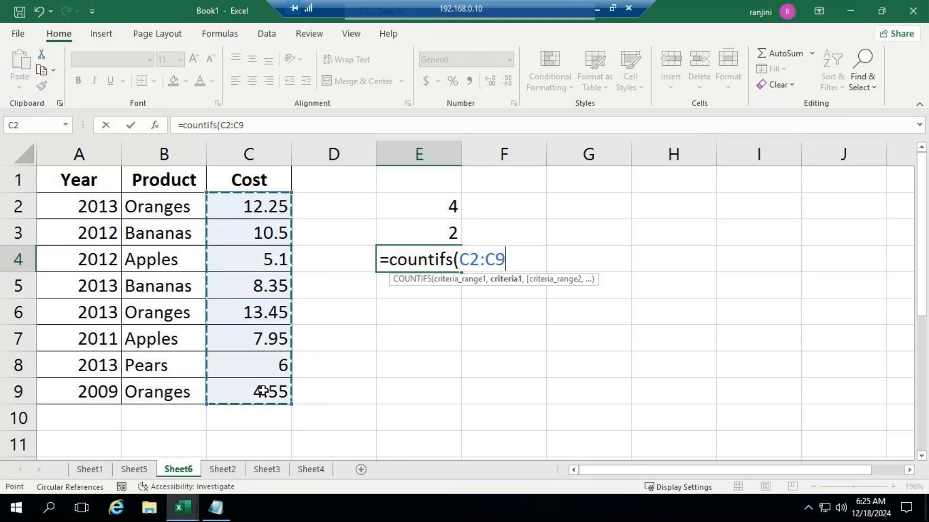
pyautogui.write('"')
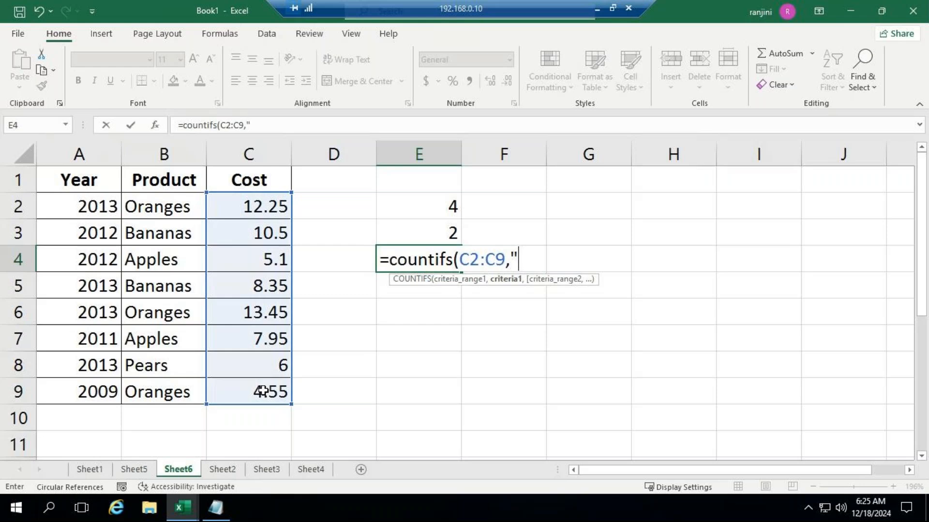
pyautogui.write('>10.5')
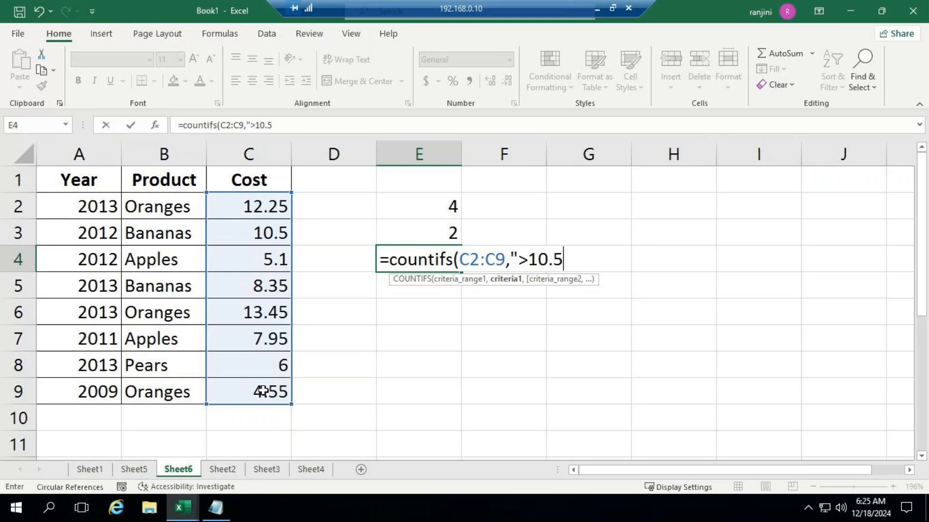
pyautogui.write('",')
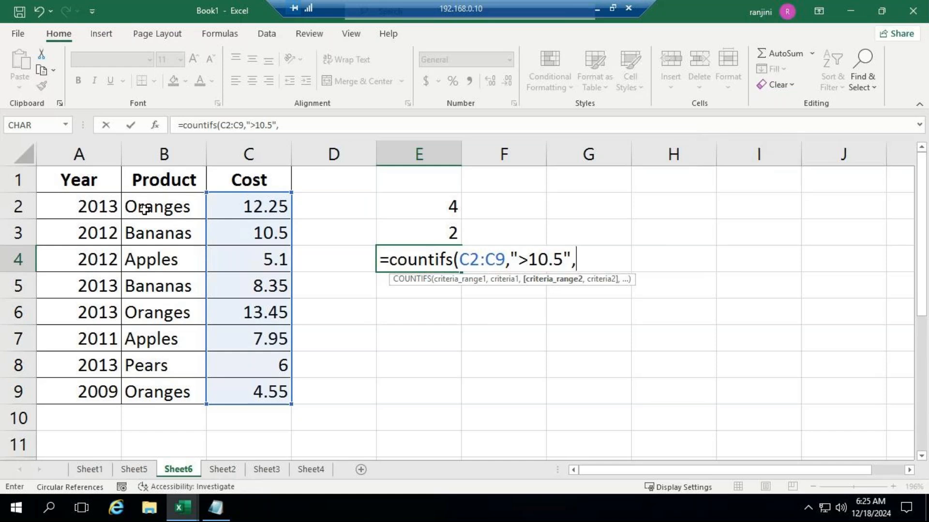
# - Add the second range B2:B9 with criterion "Oranges" to the COUNTIFS formula in E4
pyautogui.moveTo(143, 208); pyautogui.dragTo(165, 392)
pyautogui.write(',')
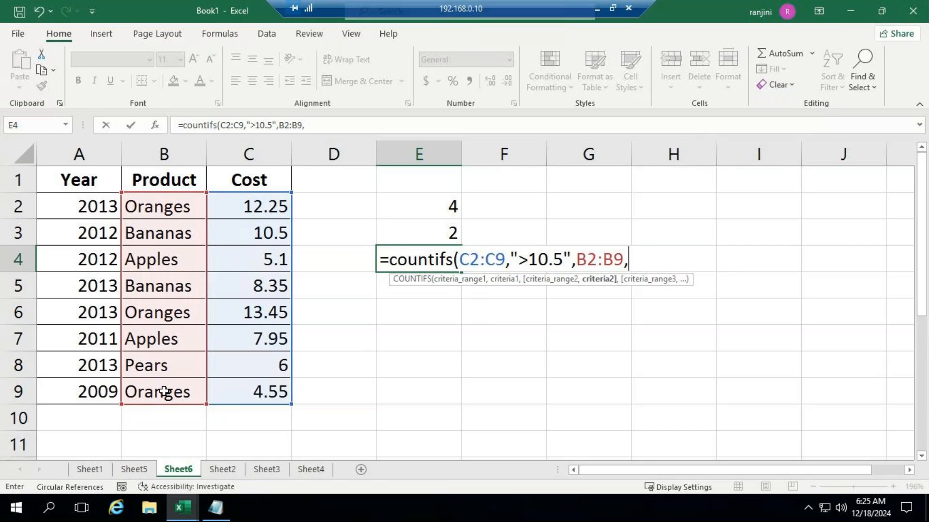
pyautogui.write('"')
pyautogui.write('Orages')
pyautogui.press('BackSpace')
pyautogui.press('BackSpace')
pyautogui.press('BackSpace')
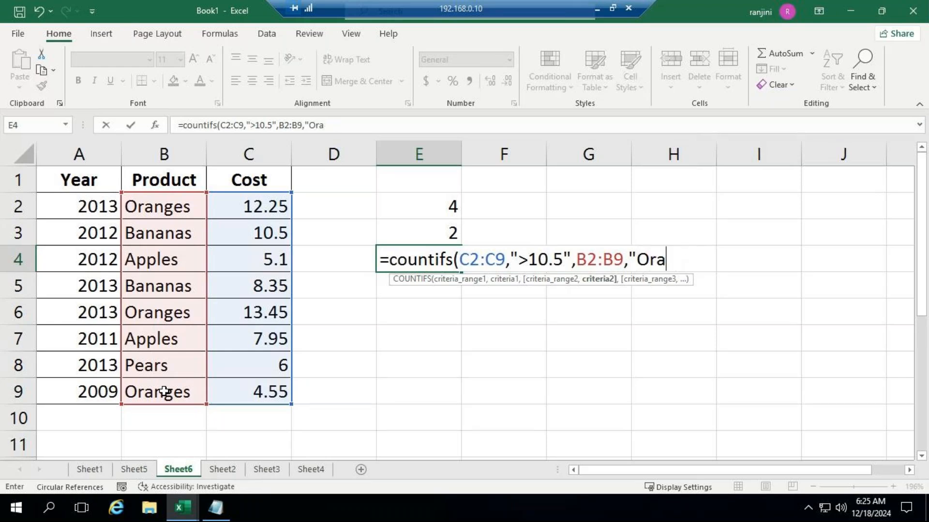
pyautogui.write('nge')
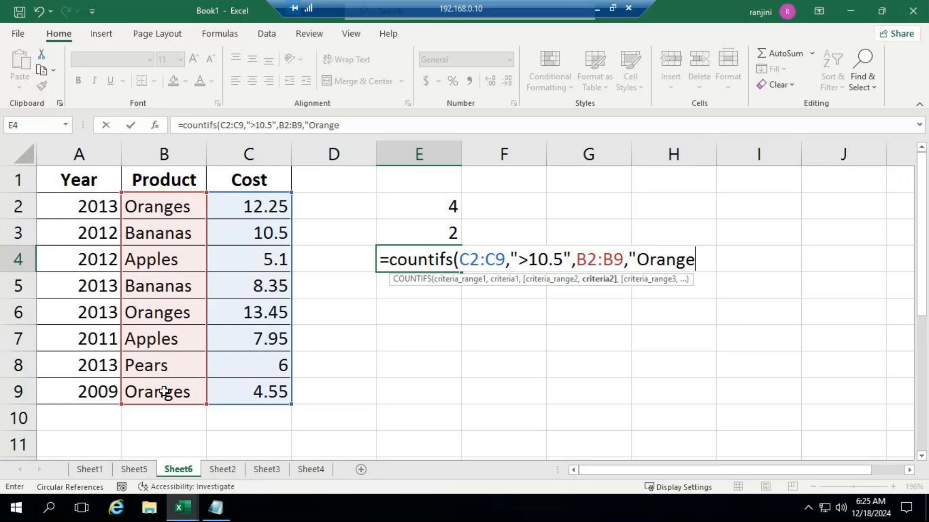
pyautogui.write('s",')
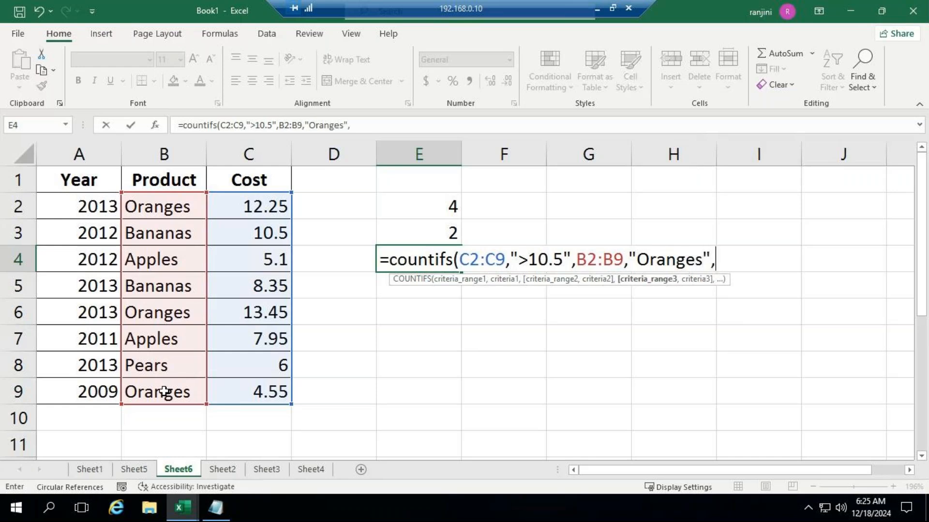
# - Add the third range A2:A9 with criterion ">2012" to the E4 formula, enter it, and reselect E4 for review
pyautogui.moveTo(68, 207); pyautogui.dragTo(75, 391)
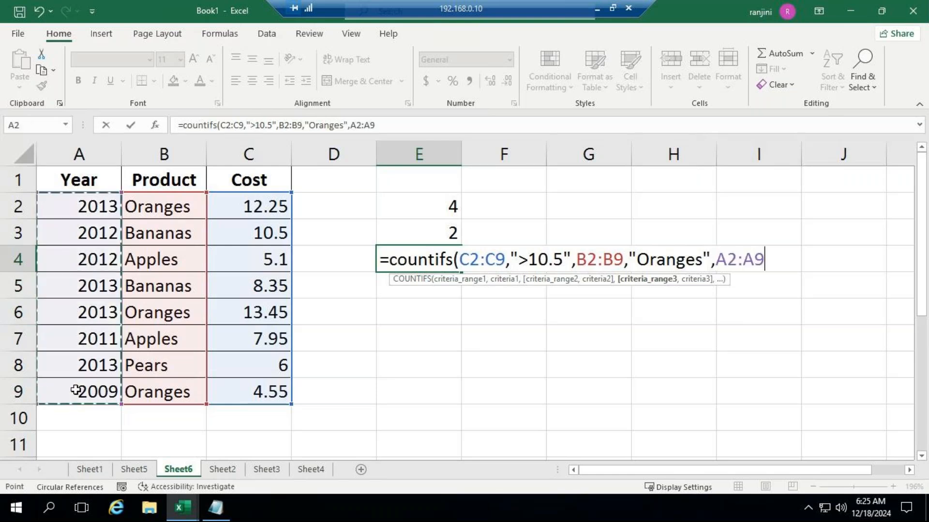
pyautogui.write(',"')
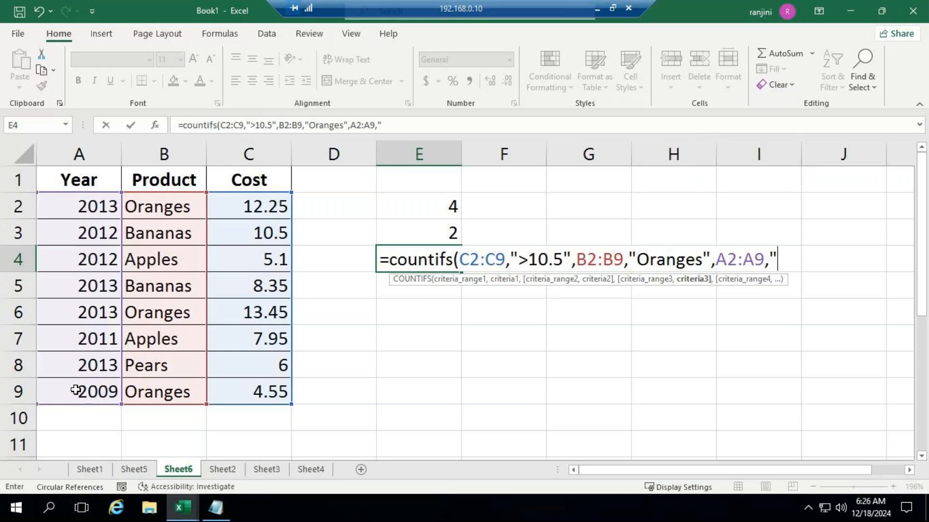
pyautogui.write('>201')
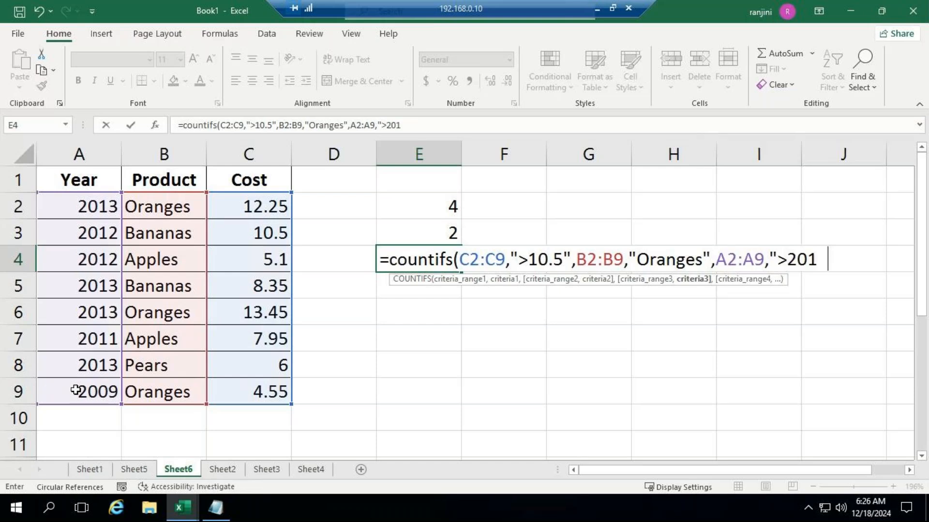
pyautogui.write('2")')
pyautogui.press('Return')
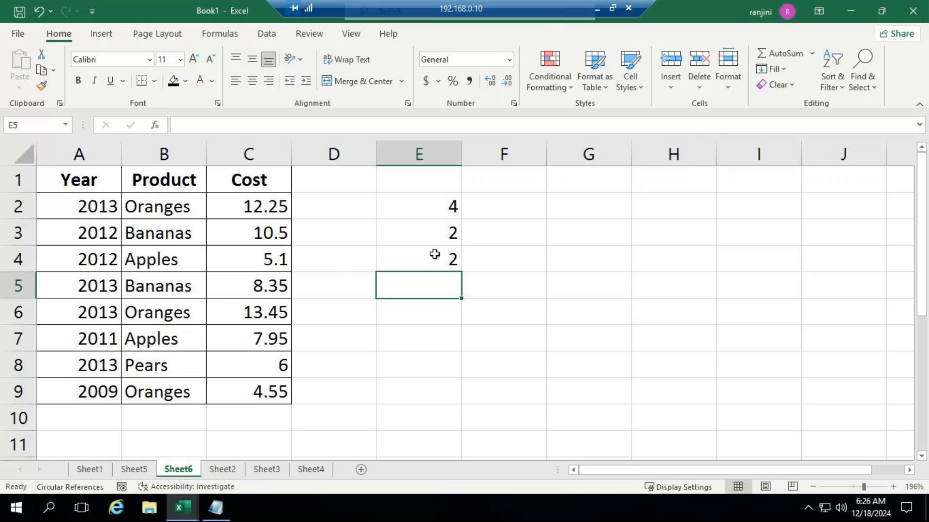
pyautogui.click(421, 261)
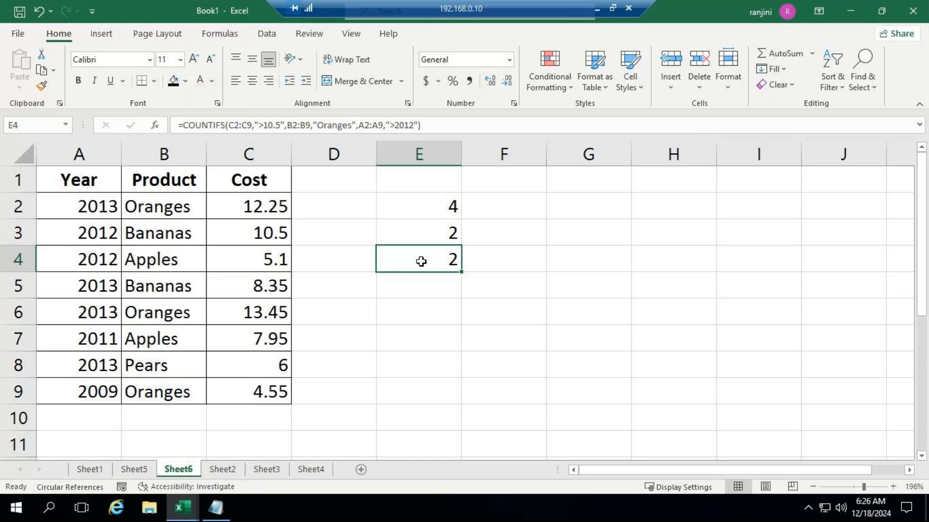
# - Minimize the remote desktop session to check the GoTo Meeting window, then return to the remote session
pyautogui.click(594, 7)
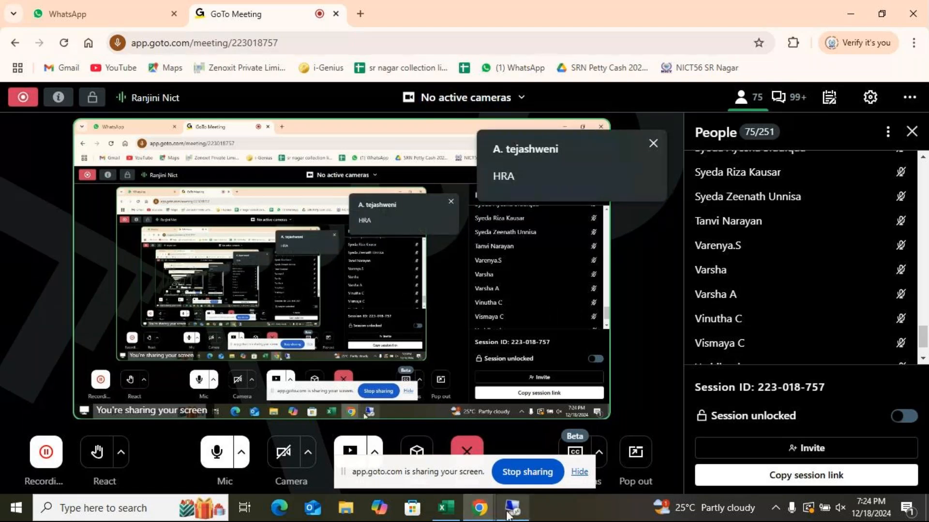
pyautogui.moveTo(511, 514)
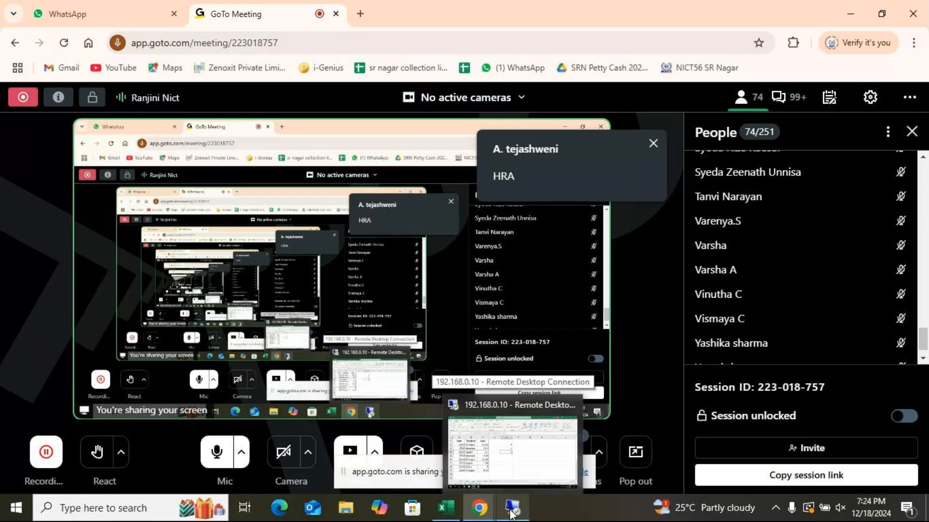